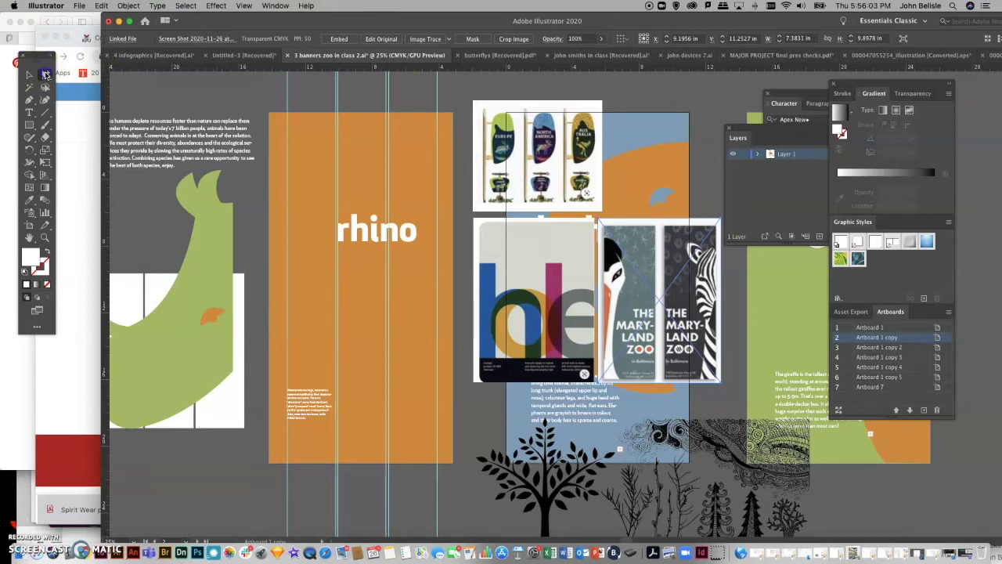
Shift the three zoo reference images slightly down and left over the blue elephant banner
left_click_drag(492, 299, 475, 315)
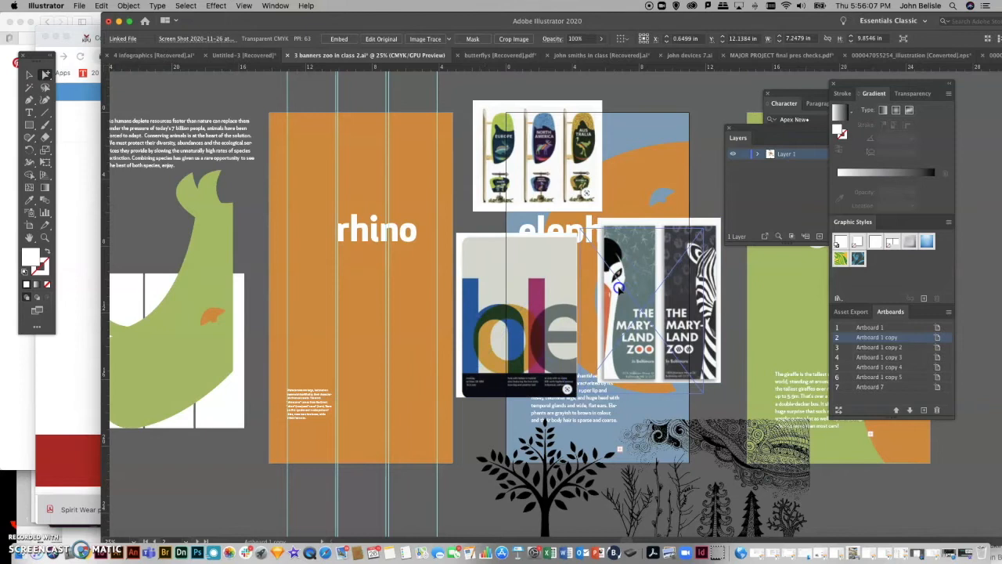
left_click_drag(624, 286, 604, 295)
left_click_drag(527, 222, 511, 229)
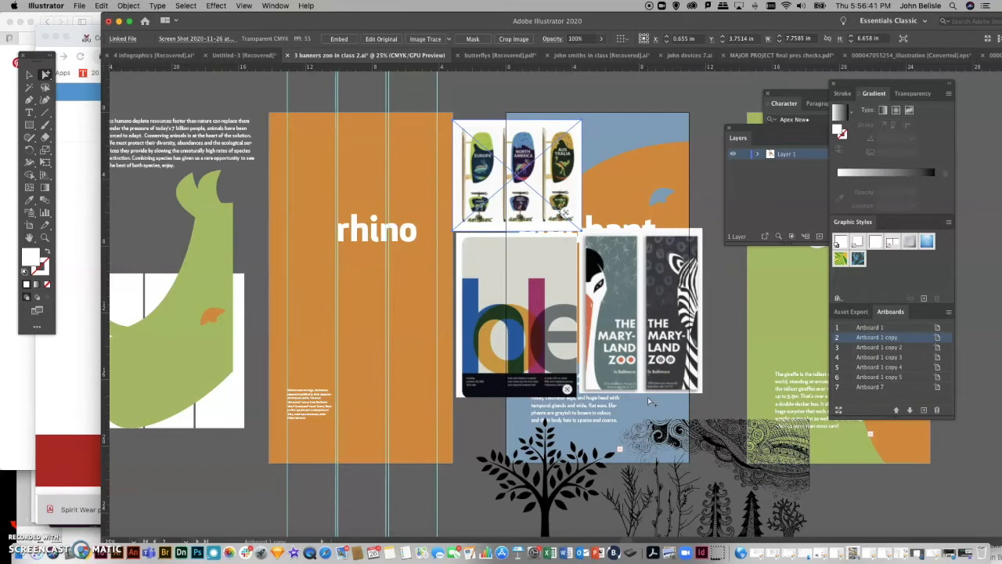
Enlarge the Maryland Zoo reference image to about 15.08 by 20.21 in with Free Transform and place it over the blue elephant banner
left_click(639, 270)
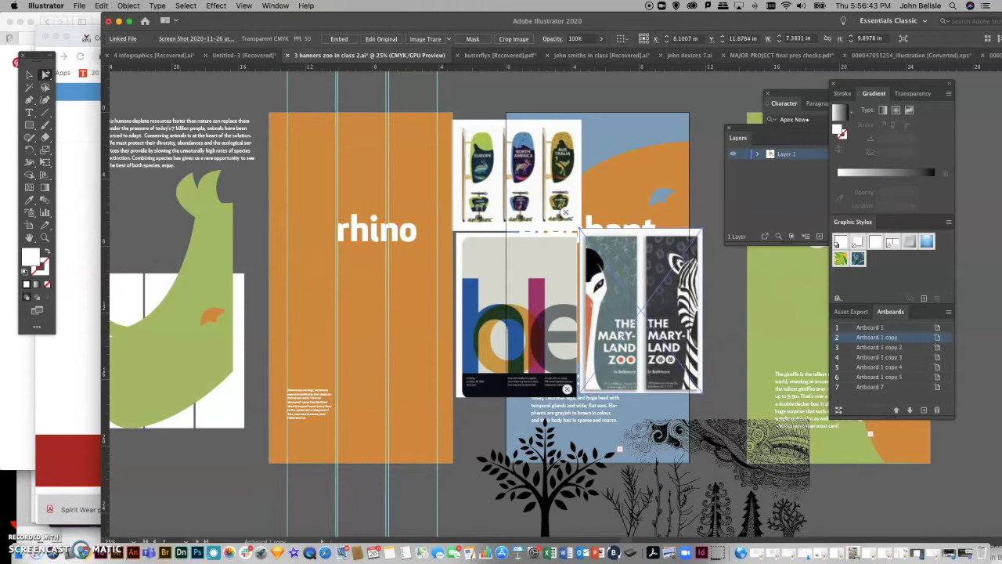
left_click(44, 162)
left_click_drag(567, 389, 391, 521)
left_click_drag(551, 422, 366, 315)
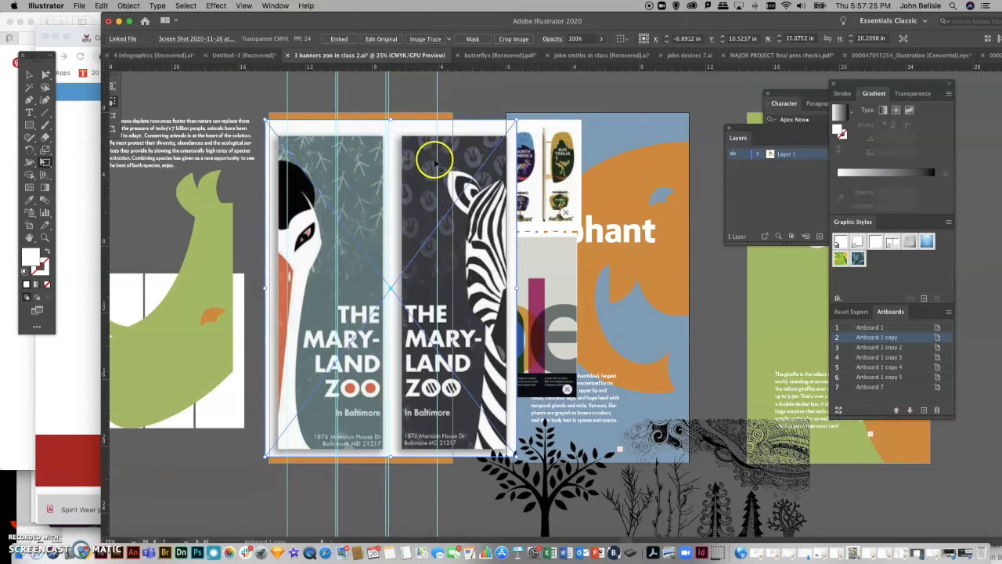
left_click_drag(368, 216, 601, 228)
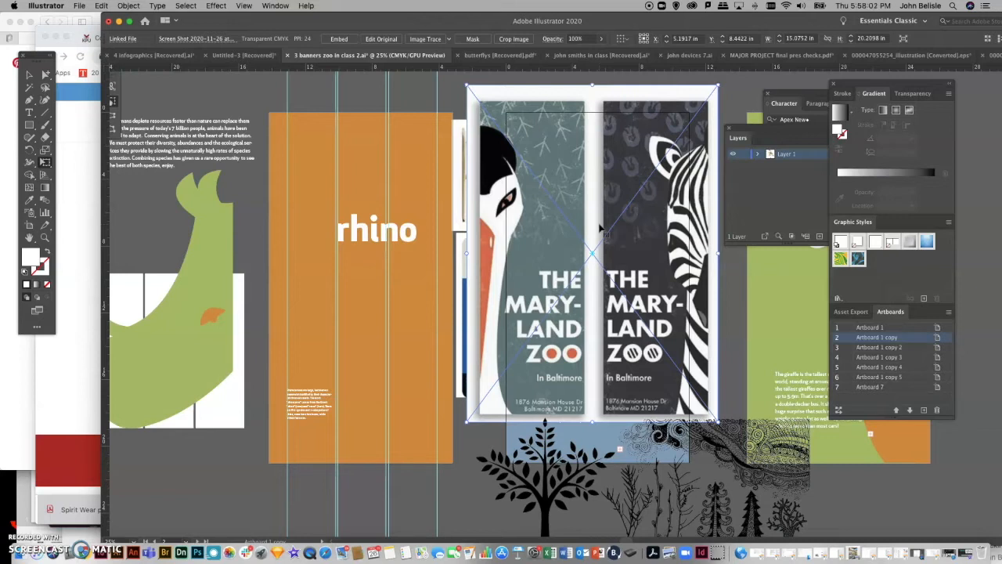
Move the small body text on the orange banner slightly down and widen its frame to the first column's right guide
left_click(46, 73)
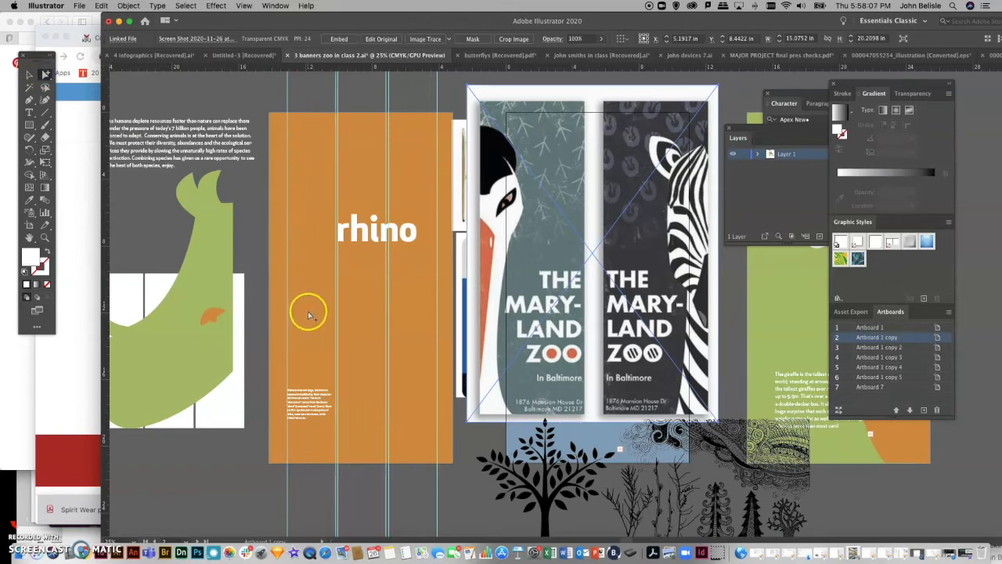
left_click(303, 422)
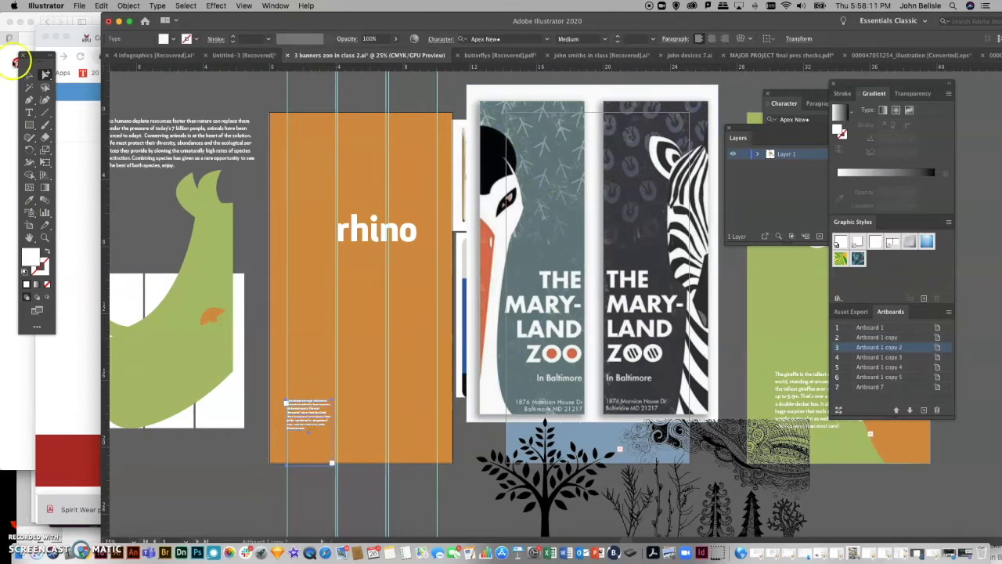
left_click_drag(48, 74, 72, 76)
left_click(241, 460)
left_click(335, 429)
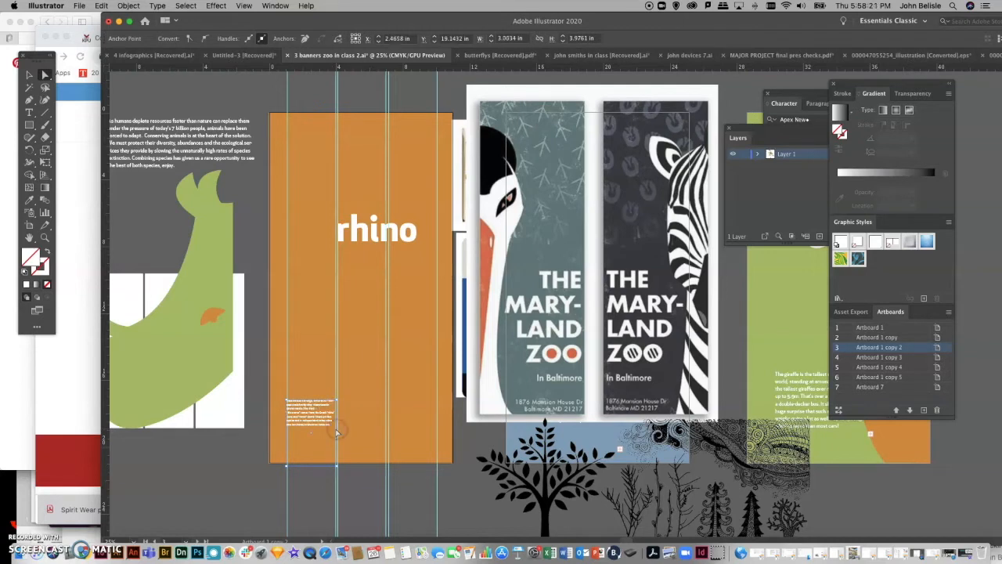
left_click(301, 416)
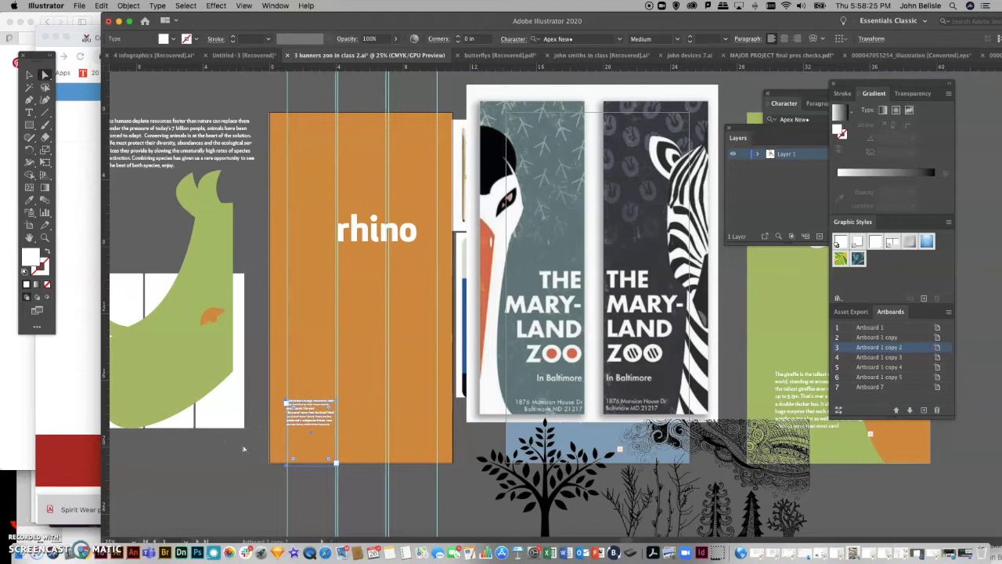
Keep a copy of the rhino title over the blue banner's lower end and align the original with the orange banner's first guide near the top
left_click(375, 235)
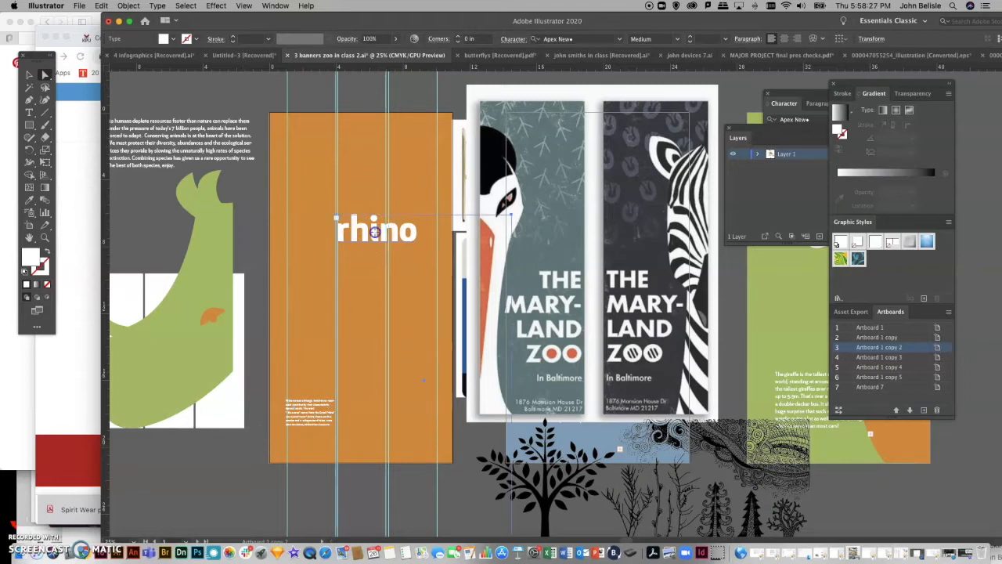
left_click_drag(375, 235, 315, 147)
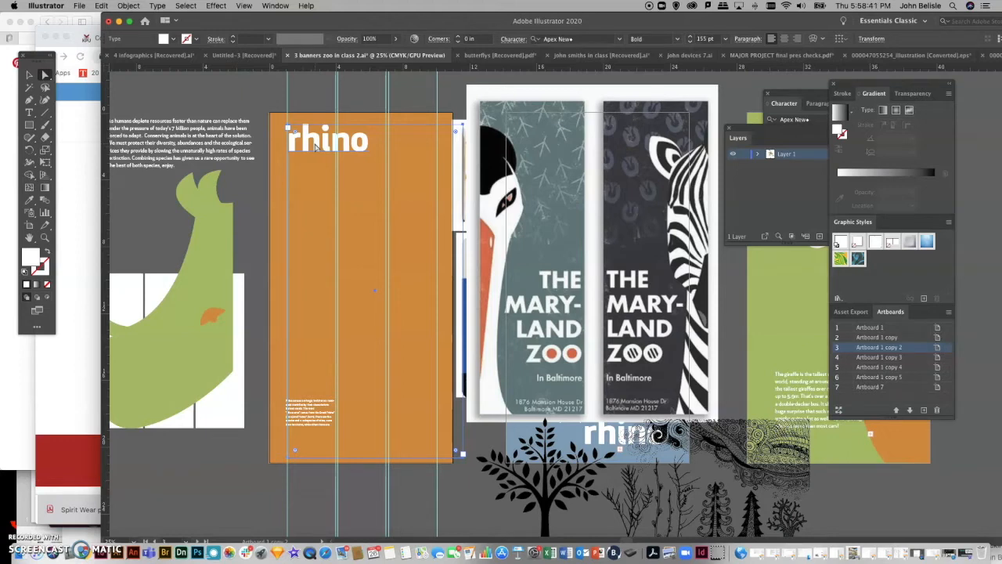
Replace the rhino title at the top of the orange banner with "johnszoo", all lowercase and without an apostrophe or space
left_click(29, 112)
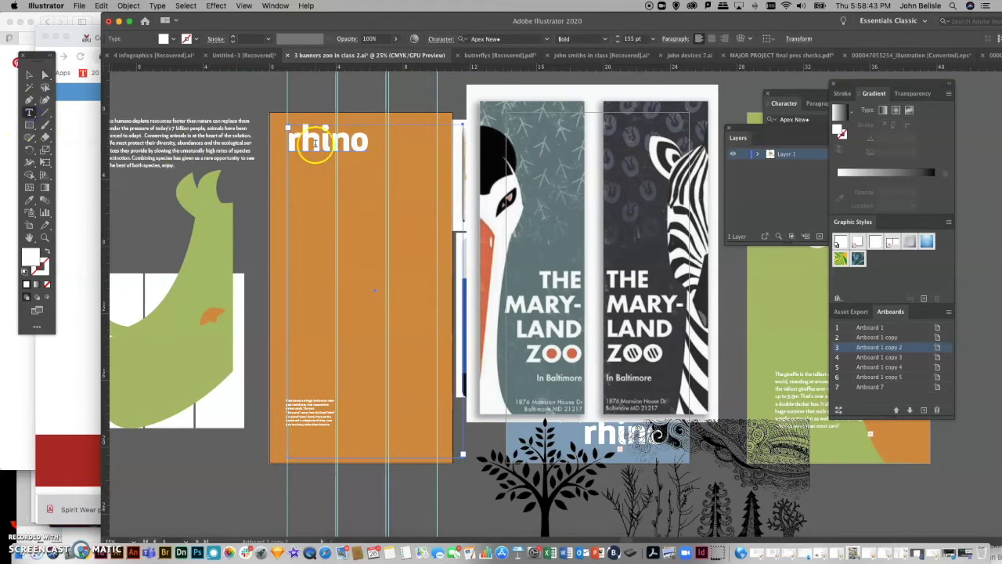
left_click_drag(286, 141, 389, 149)
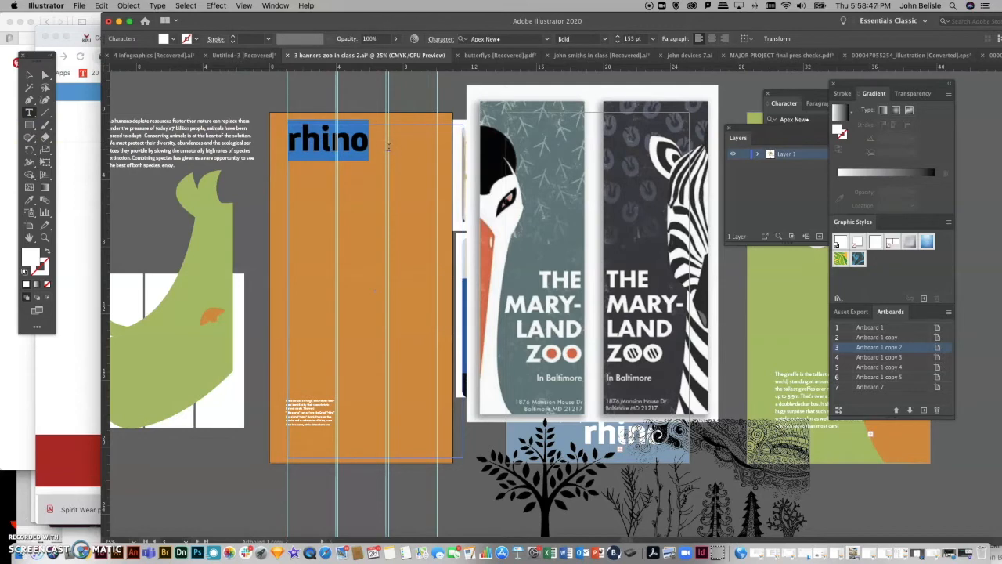
type("John")
type("'s")
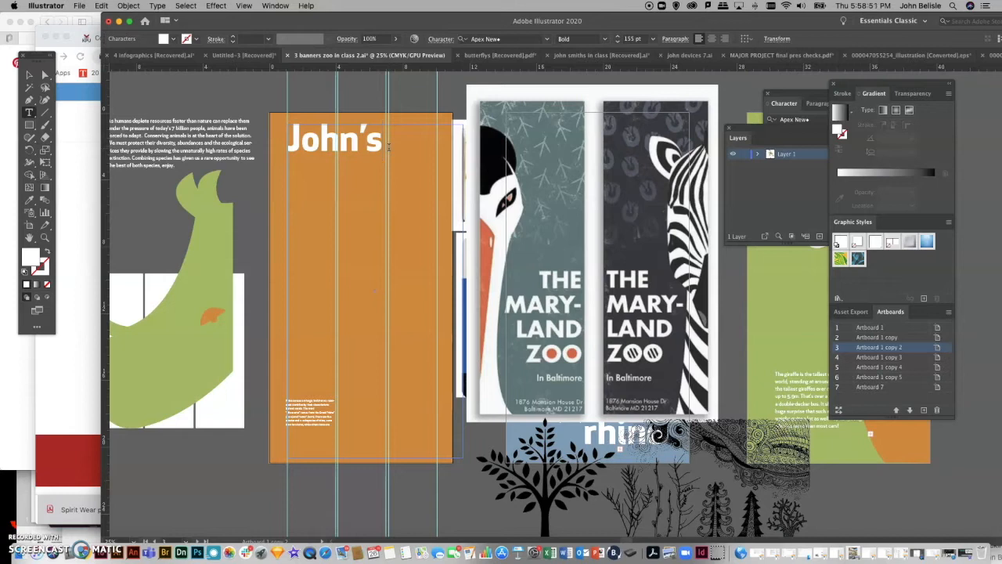
type("zoo")
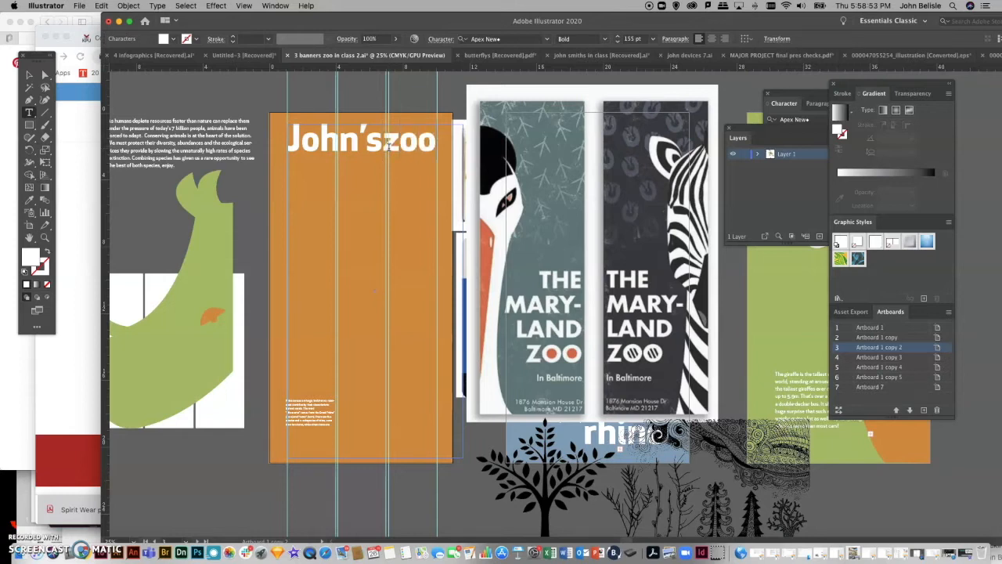
left_click_drag(357, 139, 365, 139)
key("BackSpace")
left_click_drag(290, 143, 311, 143)
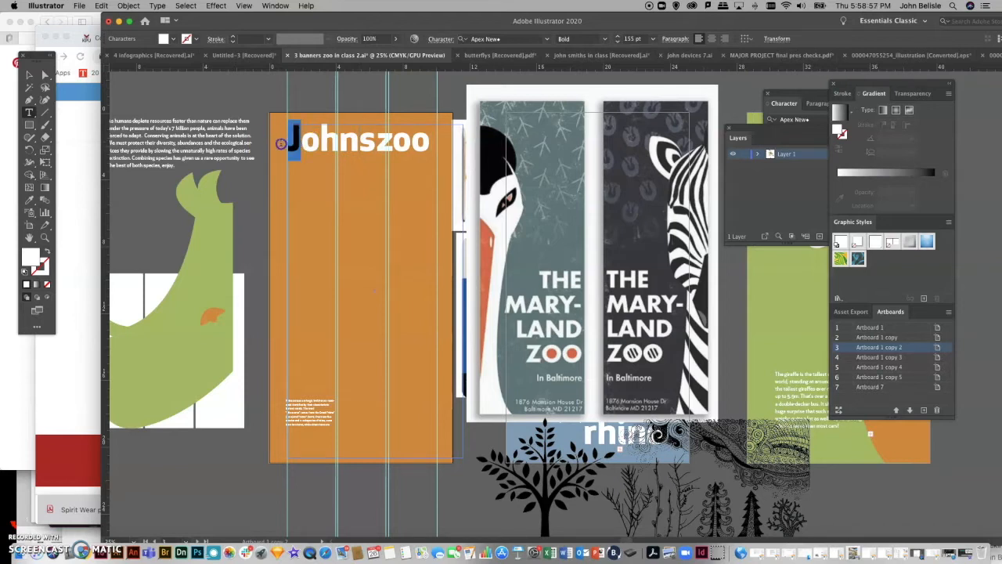
type("j")
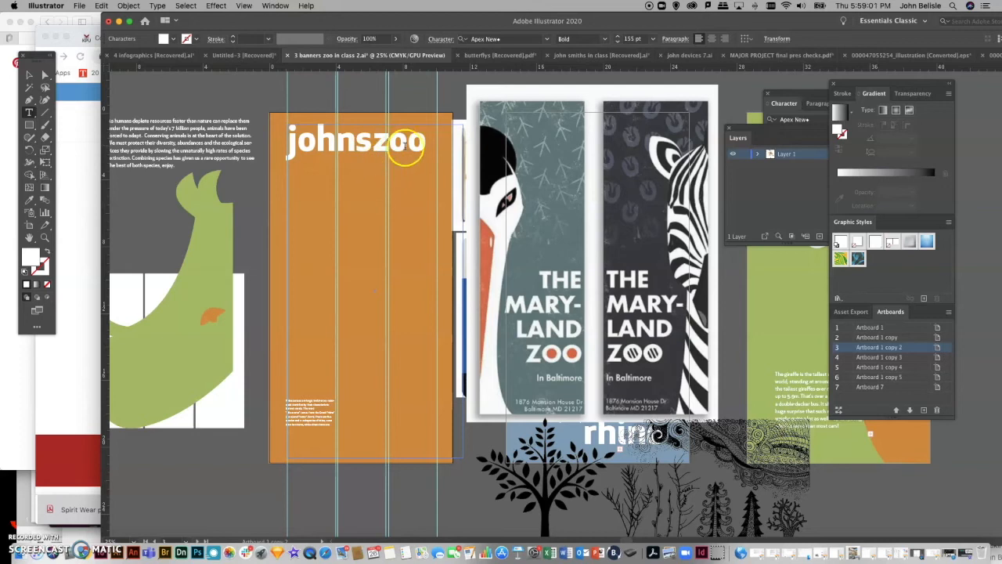
Increase the font size of the johnszoo title to 168 pt so it spans the banner's outer guides
left_click_drag(429, 141, 246, 142)
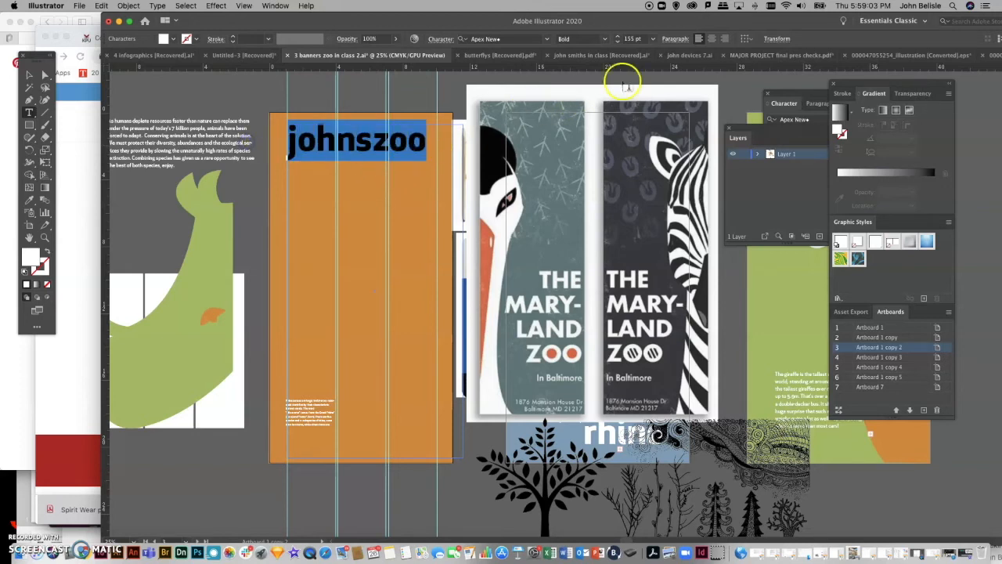
left_click(618, 37)
left_click(618, 37)
left_click(618, 37)
left_click(619, 37)
left_click(618, 36)
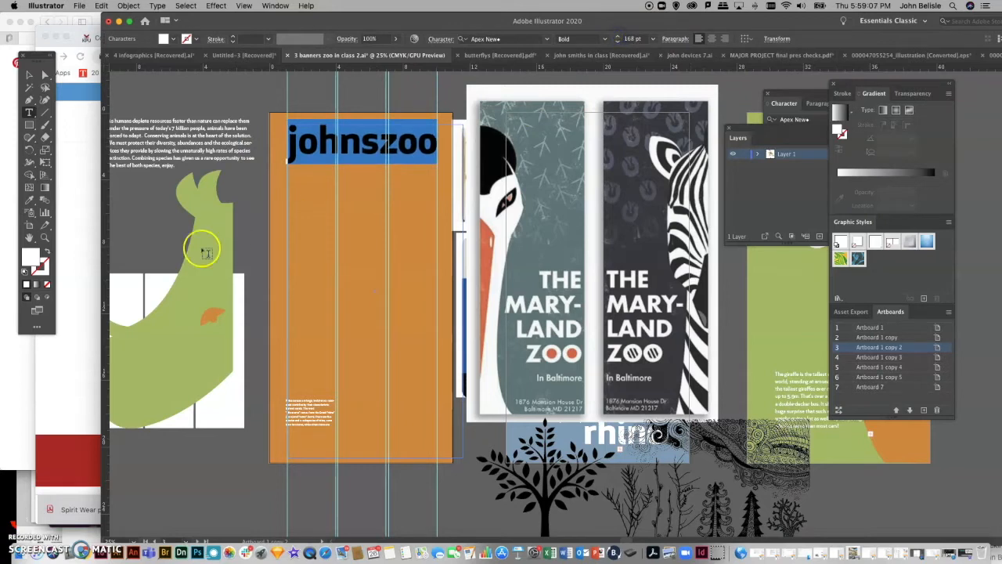
left_click(27, 76)
left_click(175, 96)
left_click(227, 96)
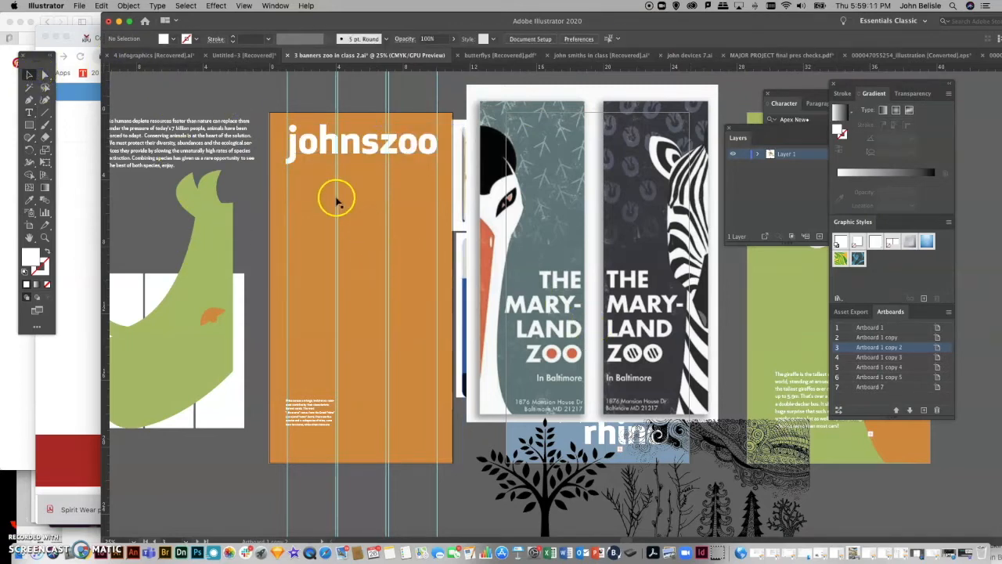
Nudge the johnszoo title slightly left so its j hangs just past the first guide
left_click(306, 146)
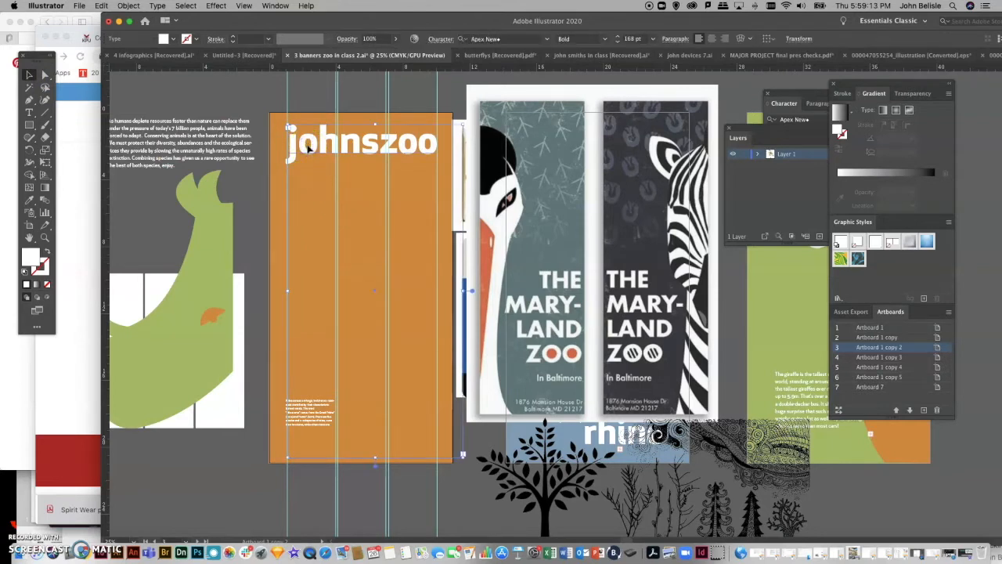
key("Left")
key("Left")
key("Left")
key("Left")
key("Left")
key("Left")
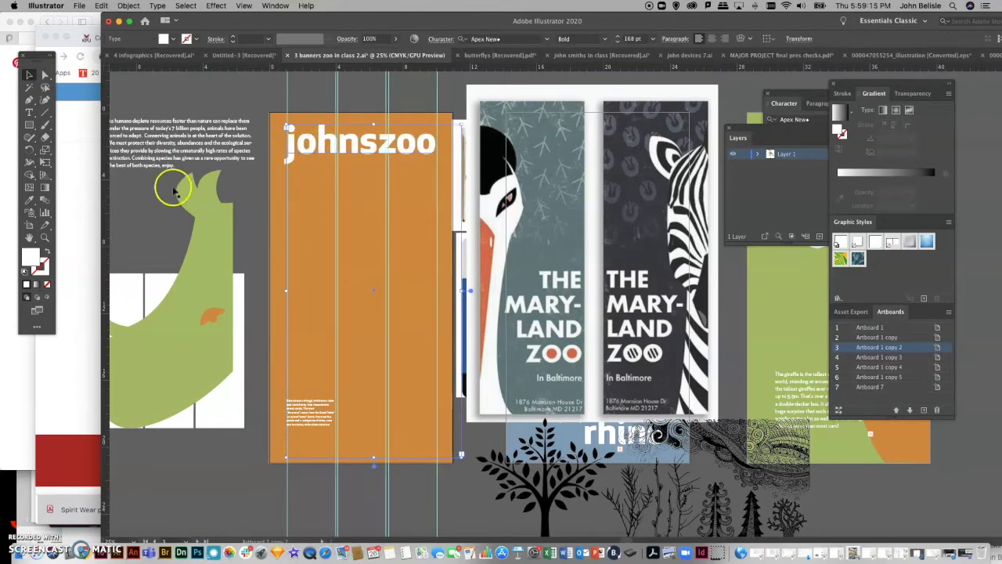
left_click(185, 101)
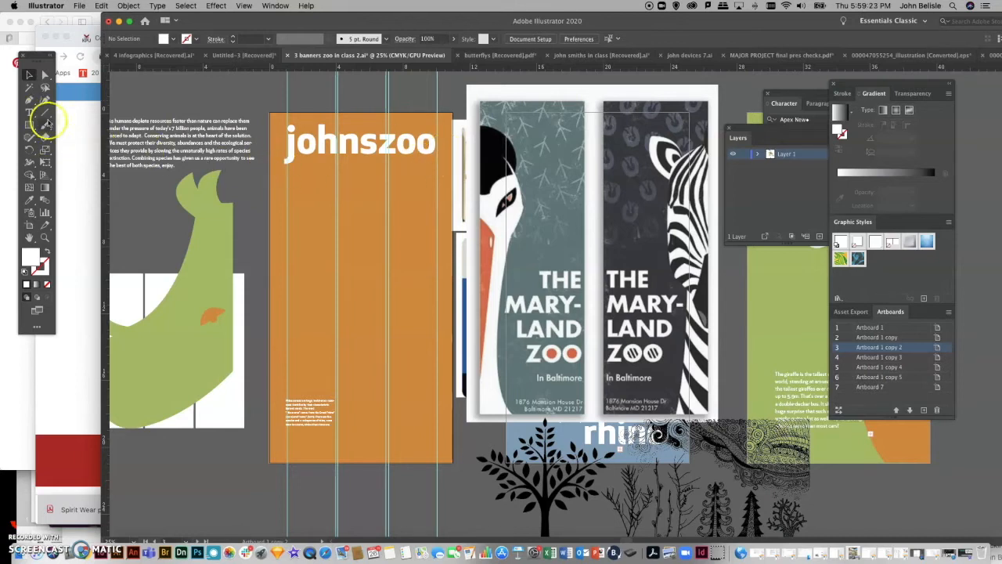
Draw a thin white rounded rectangle about 1.05 by 0.13 in beneath the "oo" of the johnszoo title
left_click(45, 238)
left_click_drag(270, 112, 390, 289)
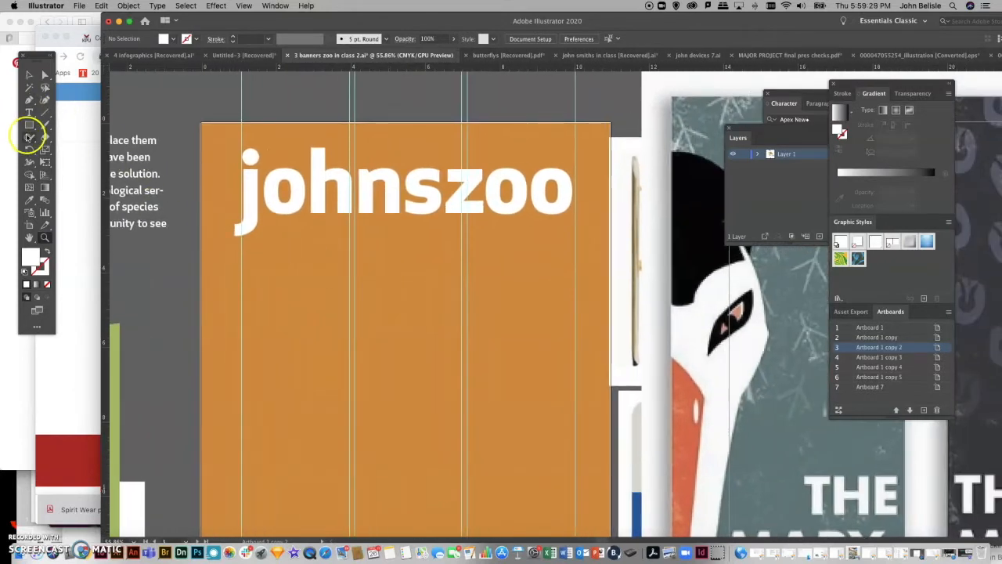
left_click_drag(28, 126, 57, 142)
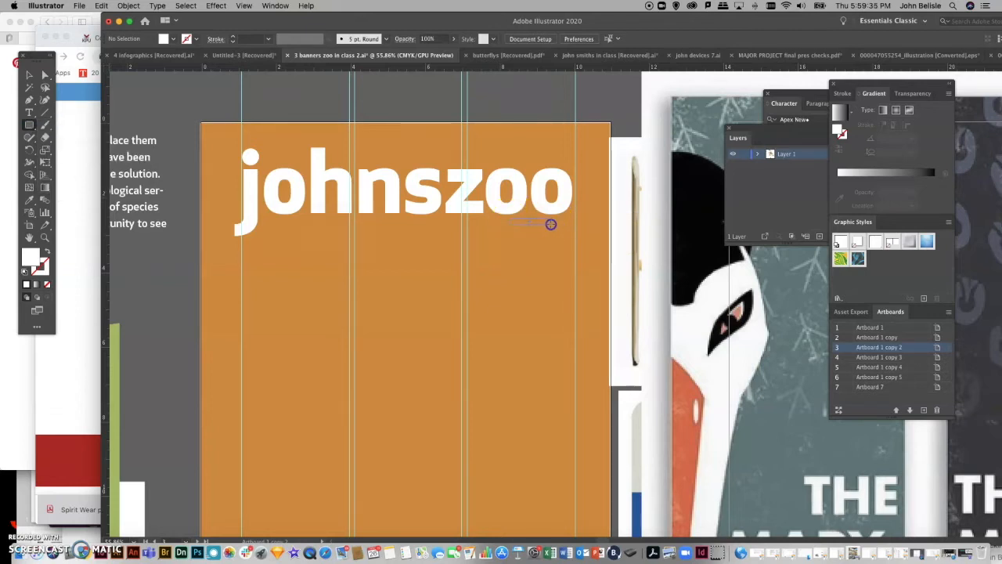
left_click_drag(549, 223, 549, 222)
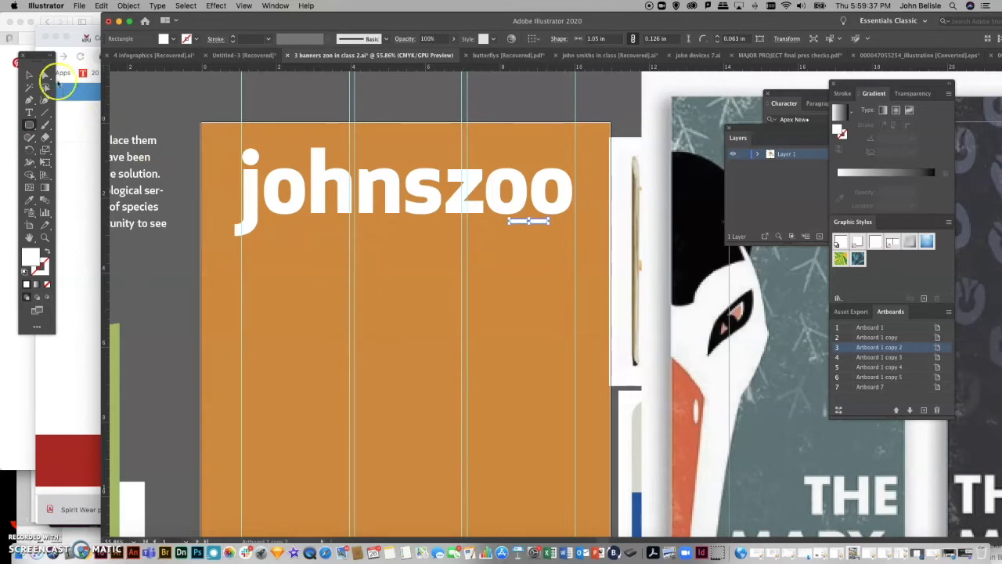
left_click(45, 74)
left_click(172, 89)
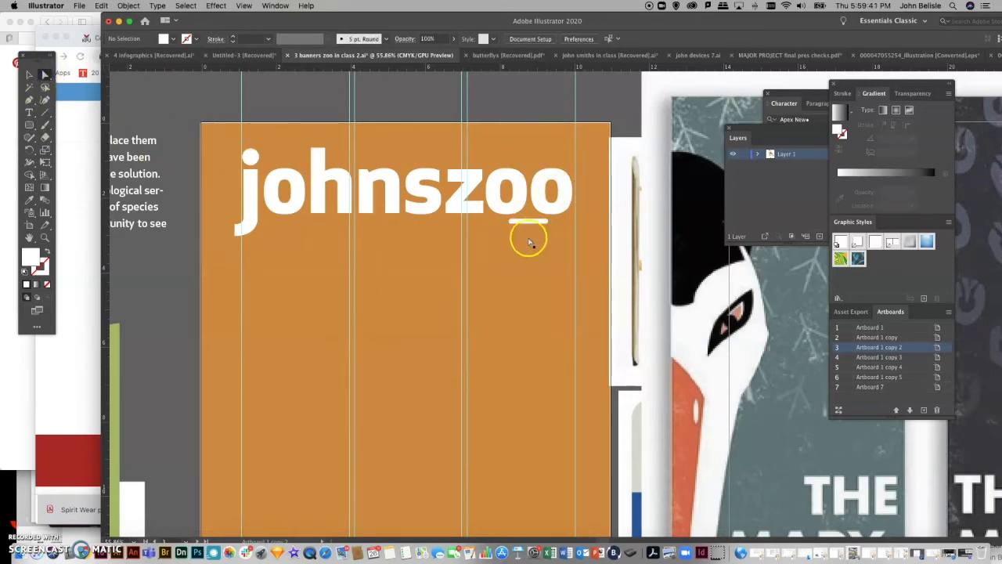
Move the "As humans deplete resources" paragraph under the title, narrow its frame, and align its left edge with the right column's guide
key("super+minus")
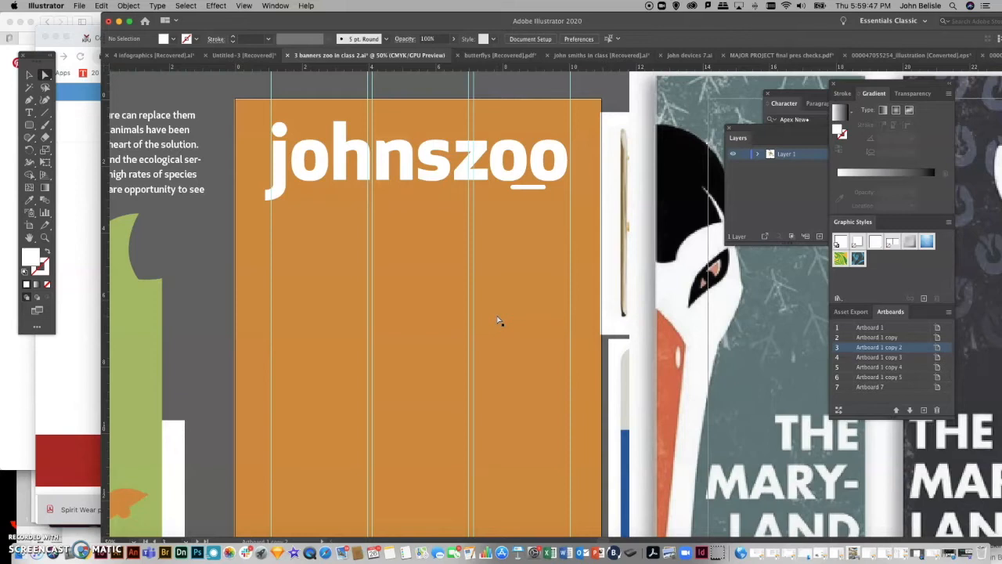
scroll(498, 322, "down", 2)
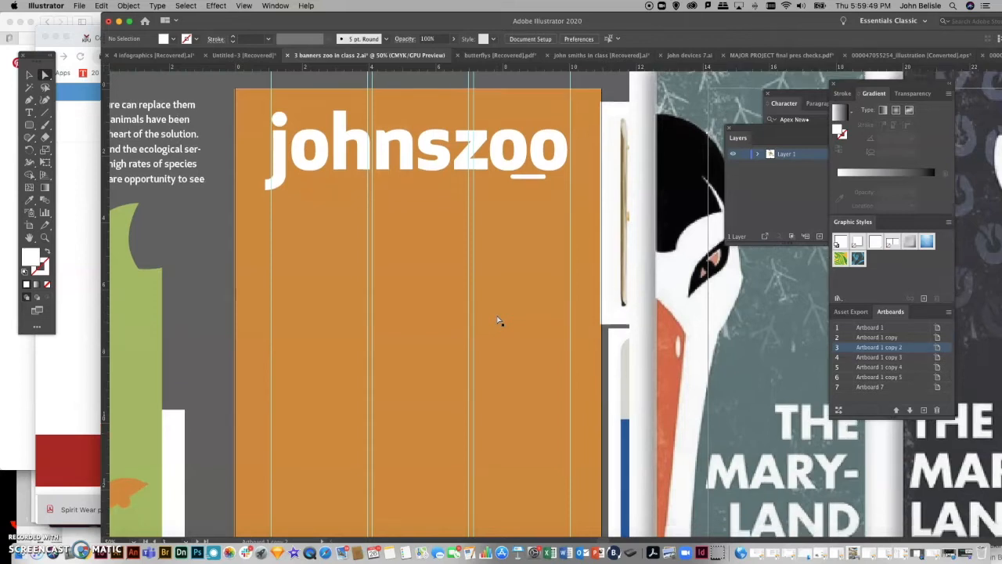
left_click_drag(166, 133, 531, 307)
left_click_drag(483, 285, 431, 278)
left_click(148, 162)
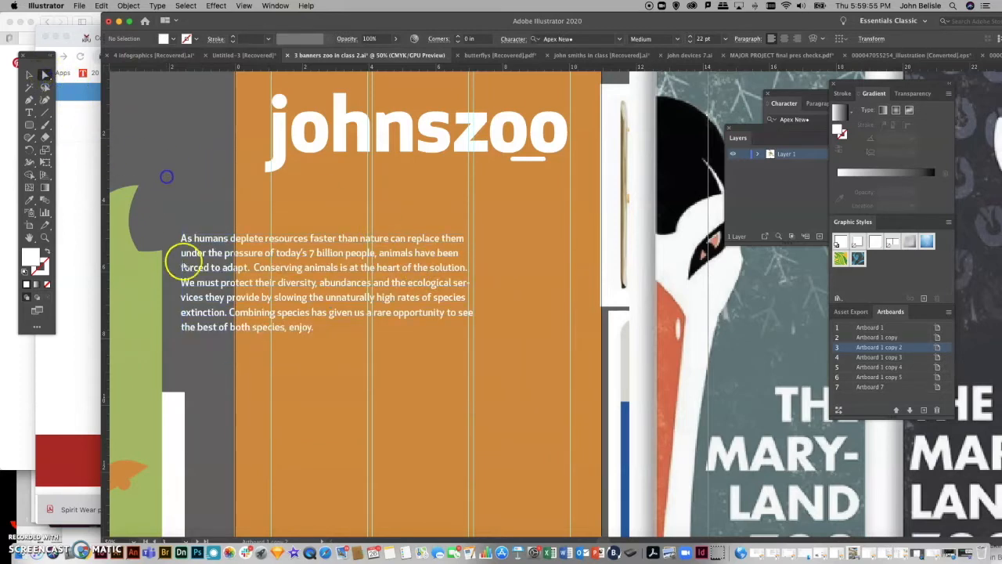
left_click_drag(182, 275, 328, 275)
left_click_drag(385, 291, 502, 225)
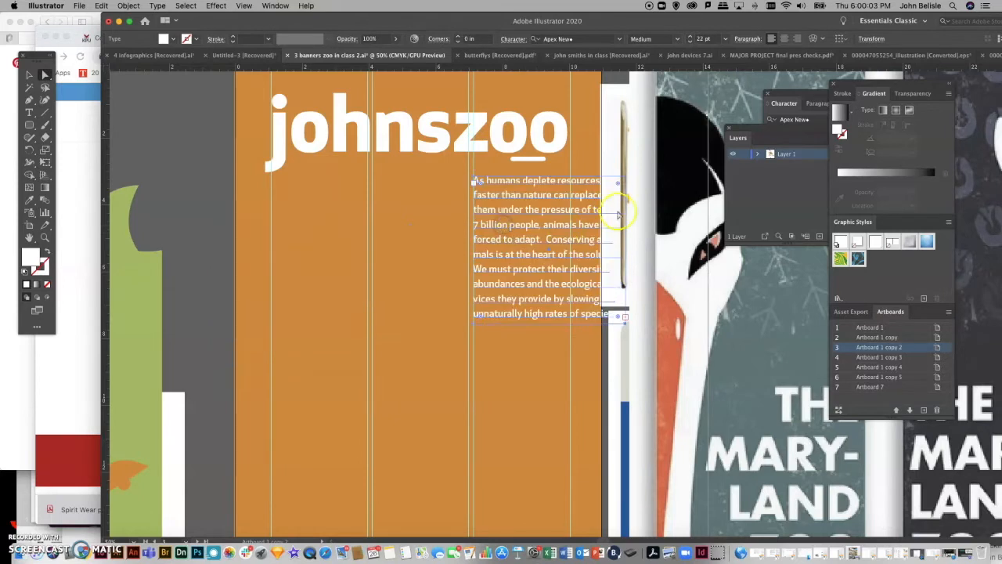
Narrow the "As humans deplete resources" paragraph to the banner's outer right guide with Free Transform and reset its horizontal scale to 100%
left_click(46, 163)
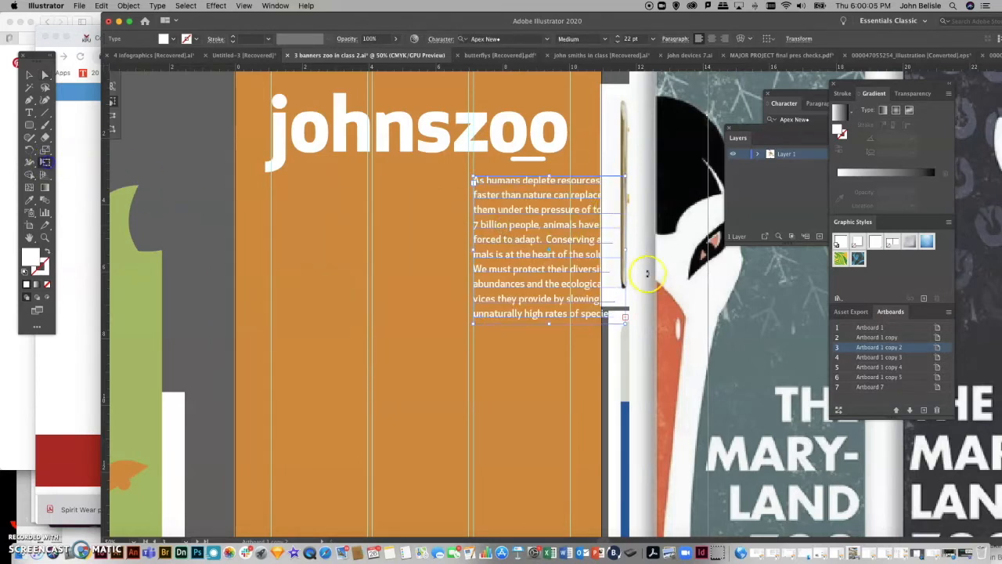
left_click_drag(626, 250, 569, 257)
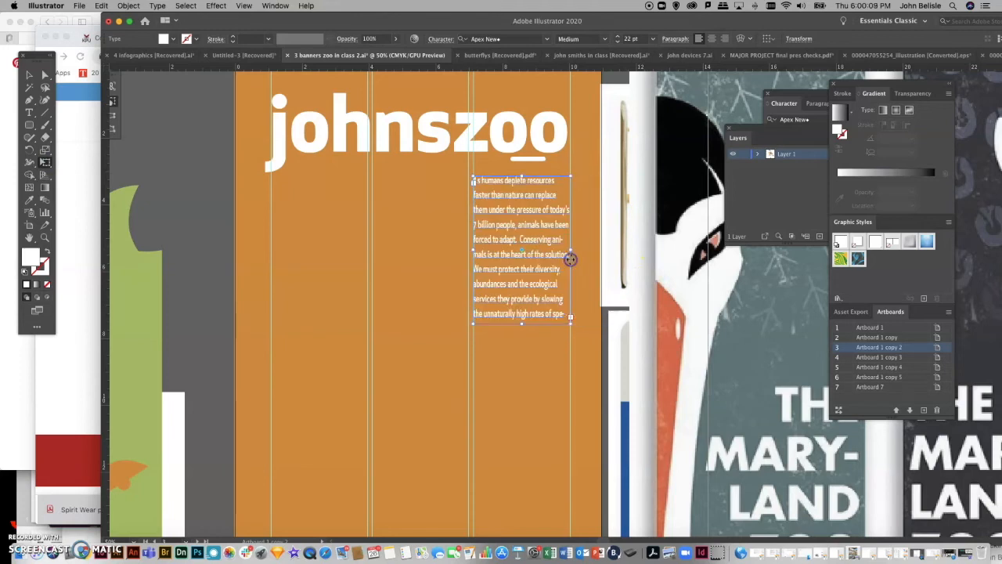
left_click(518, 245)
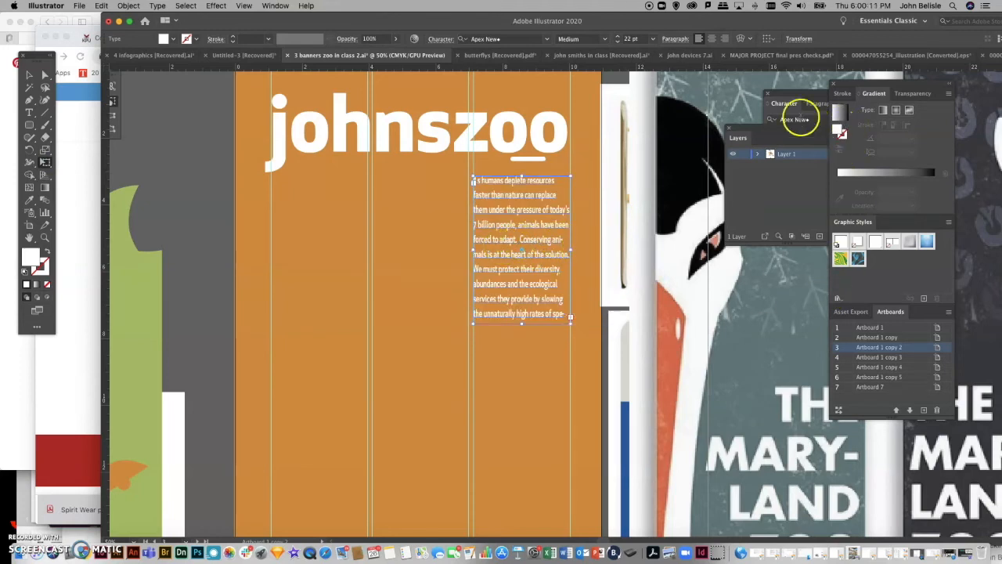
left_click(785, 102)
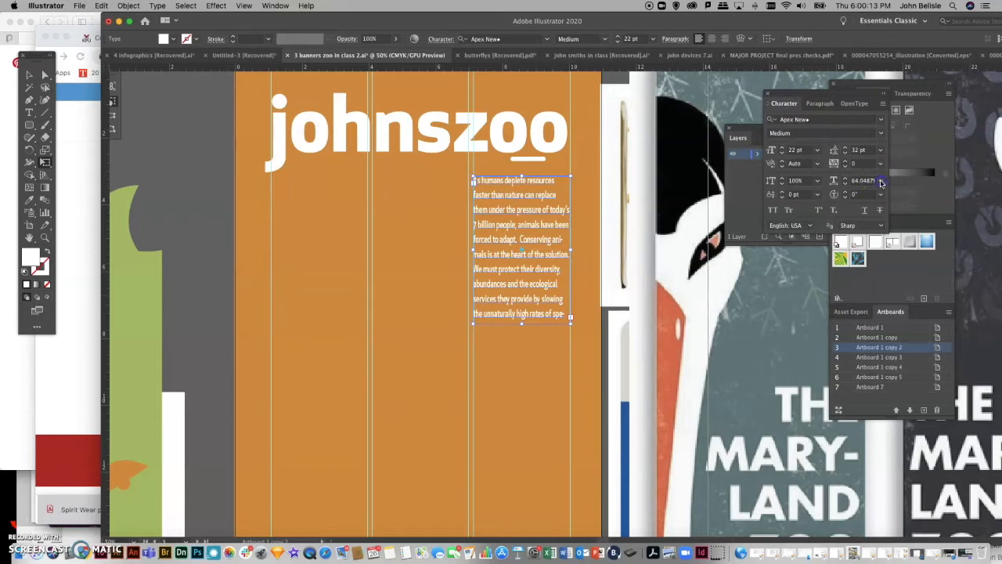
left_click(880, 180)
left_click(897, 237)
Reduce the paragraph's font size to 13 pt
left_click(44, 74)
left_click(781, 153)
left_click(782, 153)
left_click(782, 153)
left_click(781, 153)
left_click(782, 153)
left_click(782, 153)
left_click(782, 153)
left_click(781, 153)
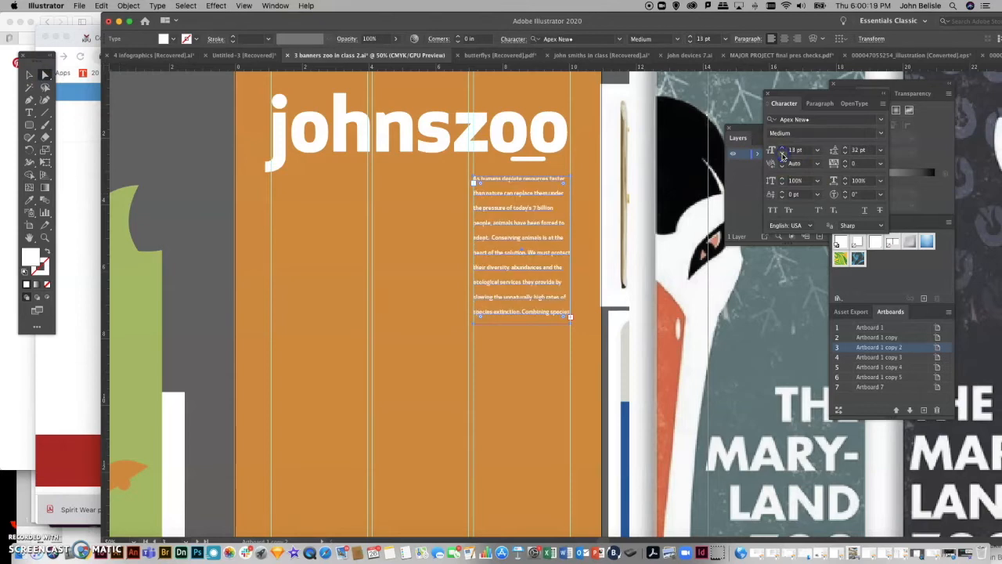
Tighten the paragraph's leading to 19 pt and deselect the text
left_click(846, 154)
left_click(845, 153)
left_click(846, 154)
left_click(846, 154)
left_click(846, 153)
left_click(846, 154)
left_click(845, 153)
left_click(845, 153)
left_click(845, 154)
left_click(268, 192)
left_click(183, 154)
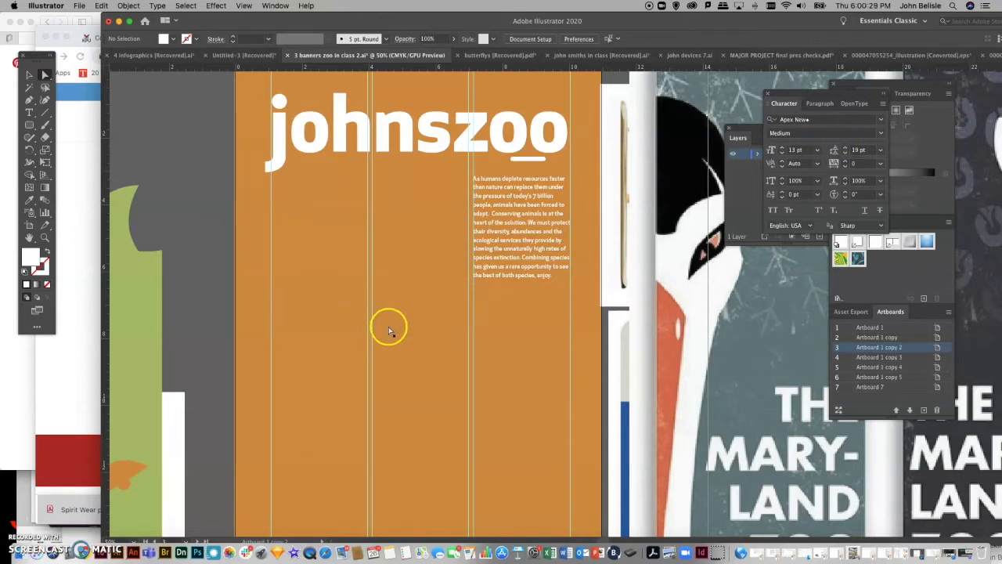
Move the paragraph to the banner's first guide and widen its frame to the outer right guide, spanning all three columns
left_click_drag(497, 242, 292, 245)
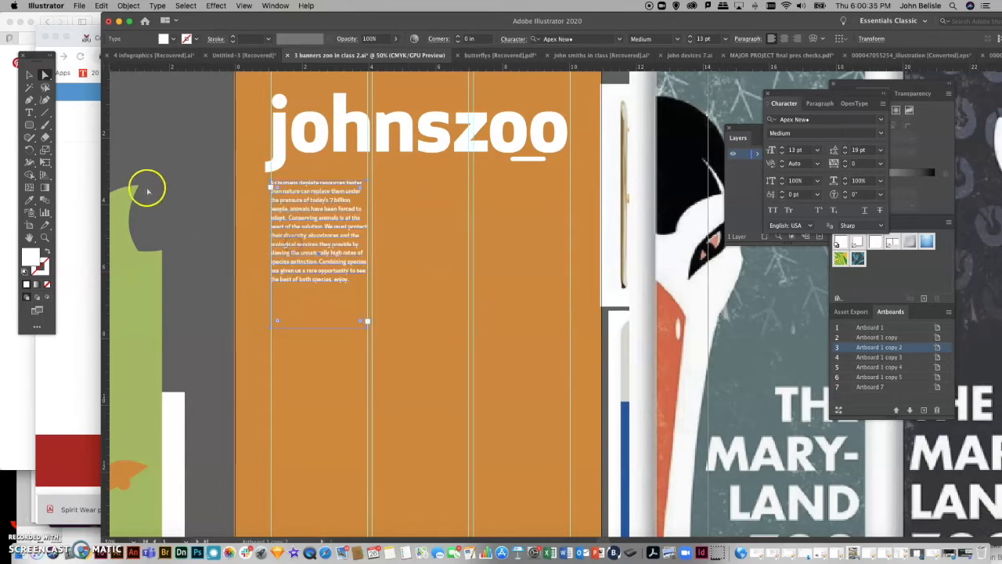
left_click(44, 74)
left_click(348, 227)
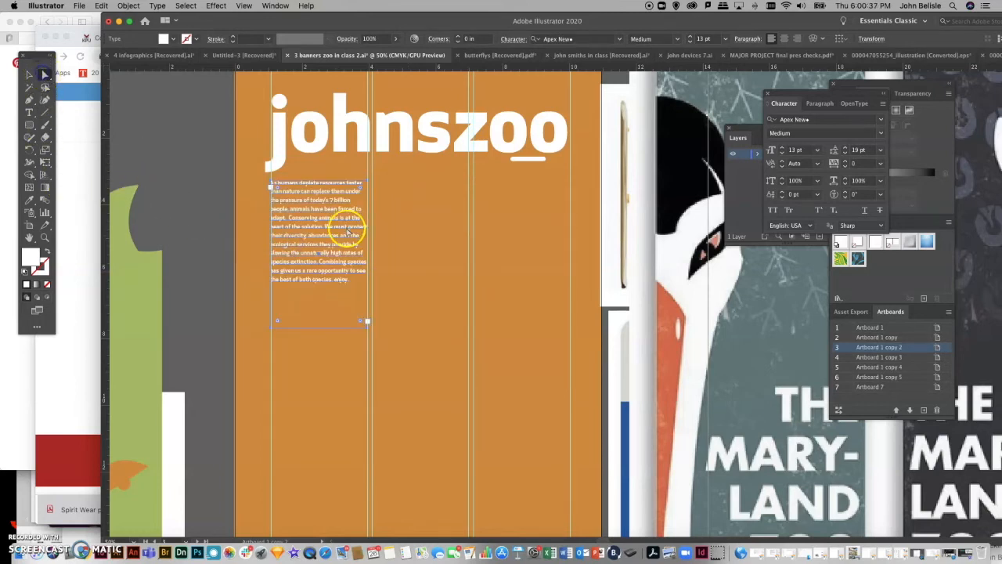
left_click(292, 181)
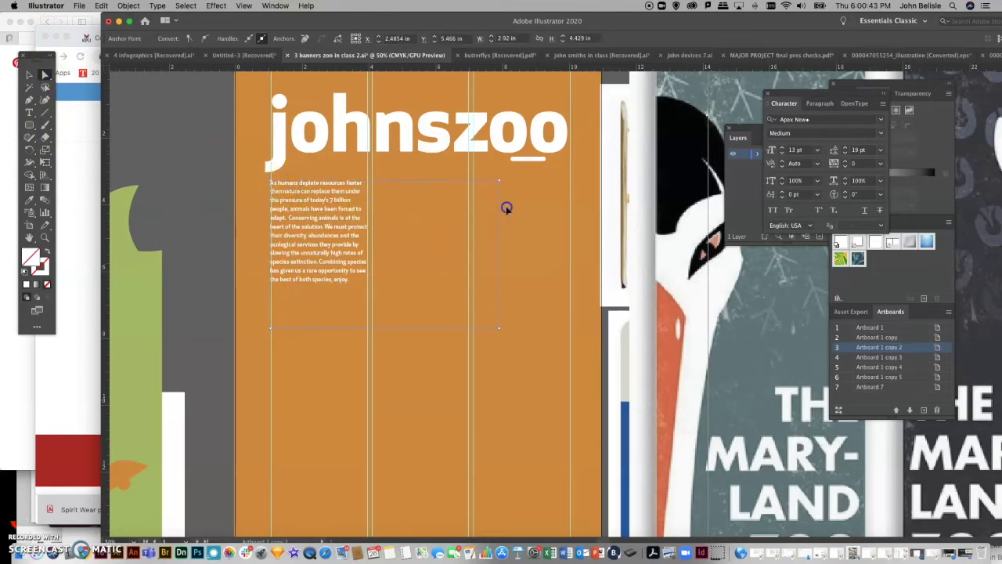
left_click_drag(572, 206, 570, 206)
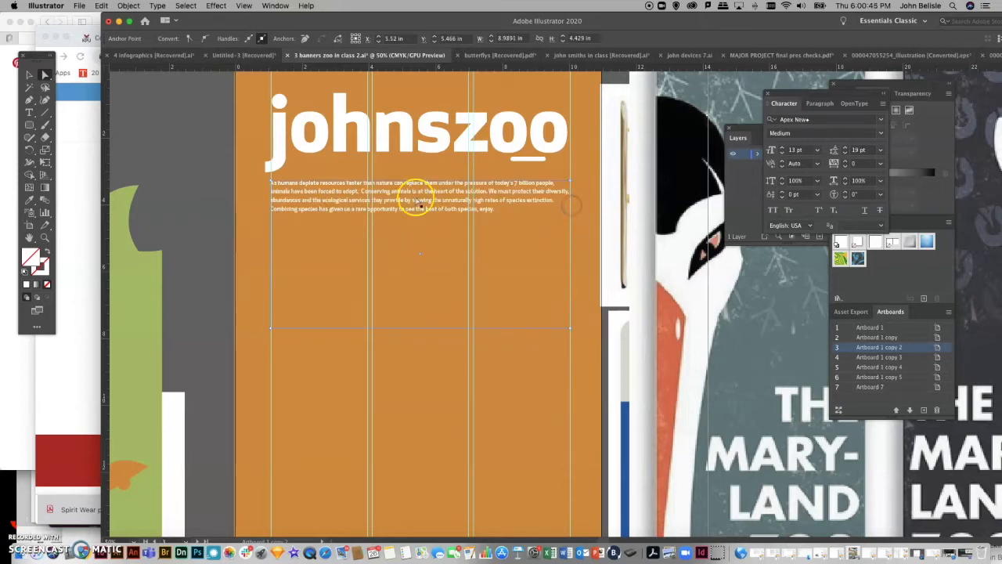
Increase the widened paragraph's font size to 20 pt
left_click(310, 203)
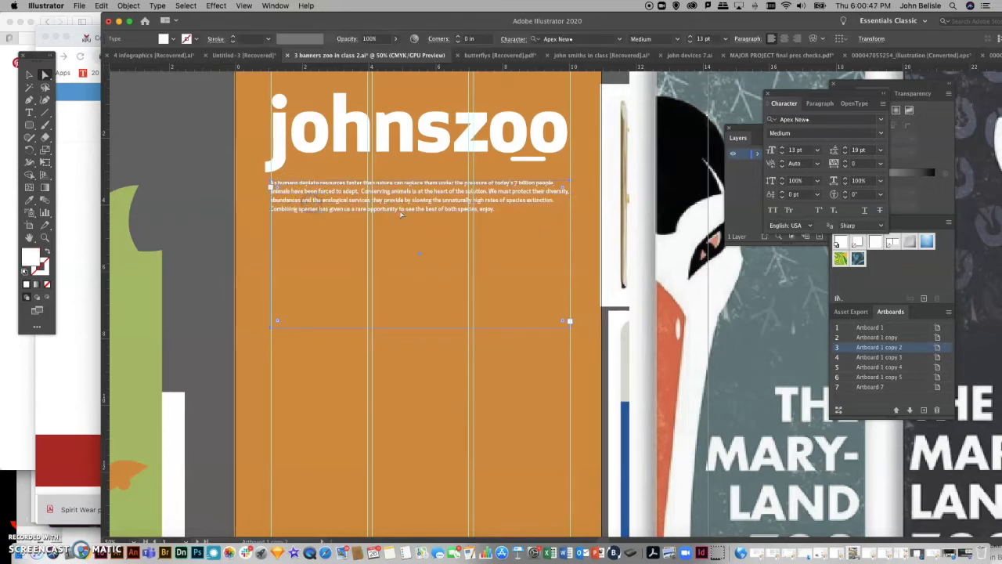
left_click(782, 147)
left_click(781, 147)
left_click(781, 147)
left_click(781, 148)
left_click(781, 148)
left_click(781, 148)
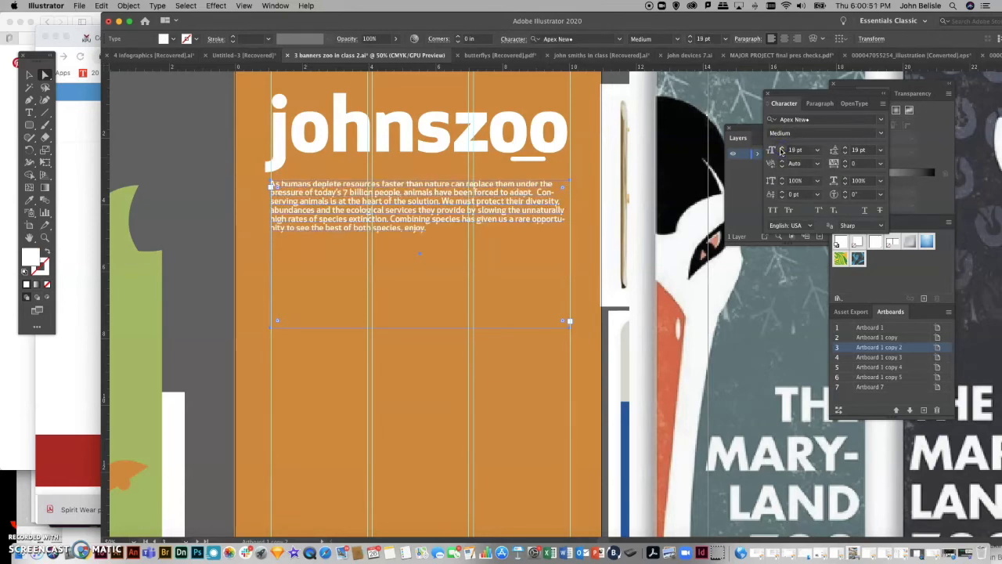
left_click(781, 148)
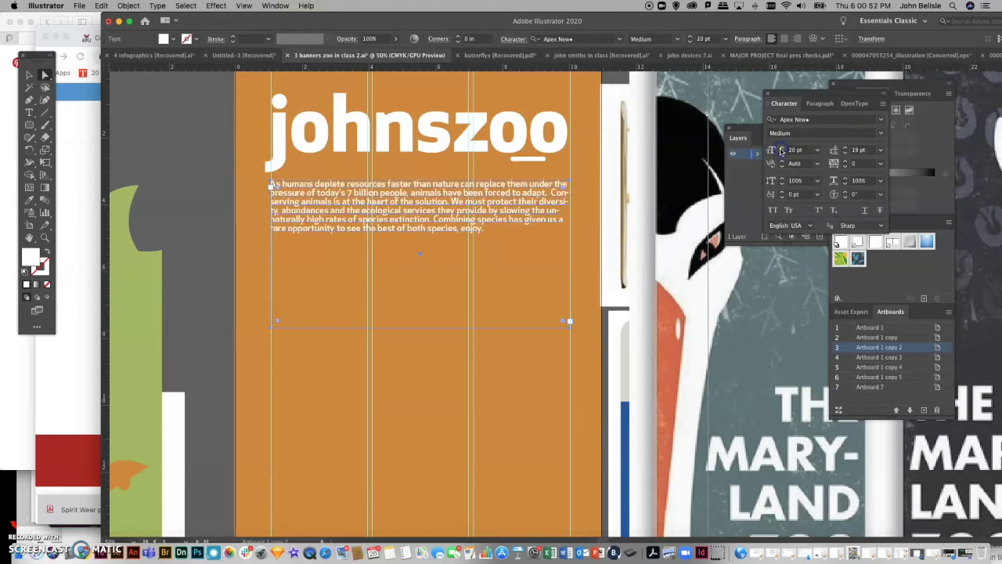
Increase the paragraph's leading to 27 pt
left_click(845, 148)
left_click(845, 148)
left_click(845, 148)
left_click(844, 148)
left_click(845, 148)
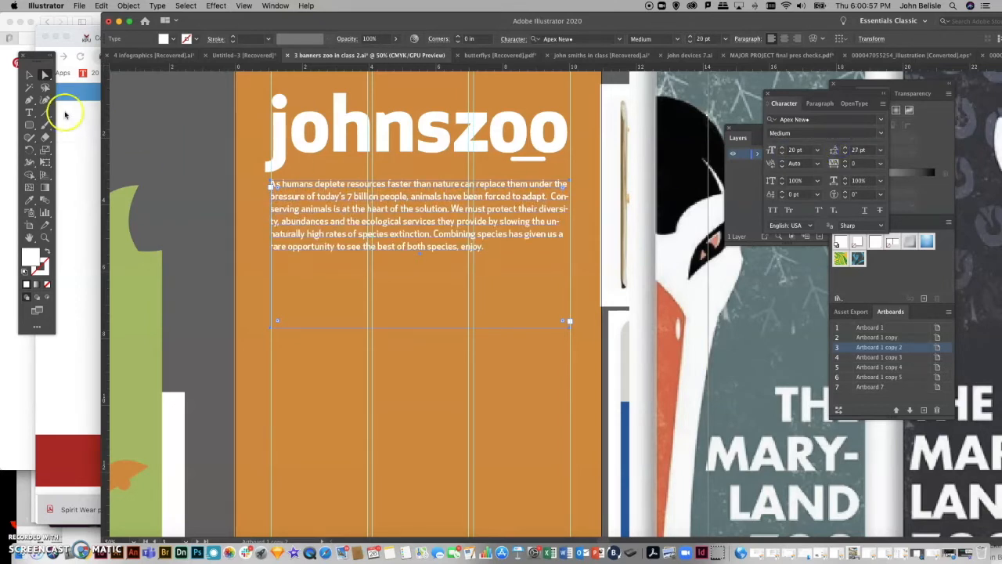
Insert line breaks before "Conserving", before "diversity" and before the last "the" of the first line to even out the paragraph's right edge
left_click(29, 112)
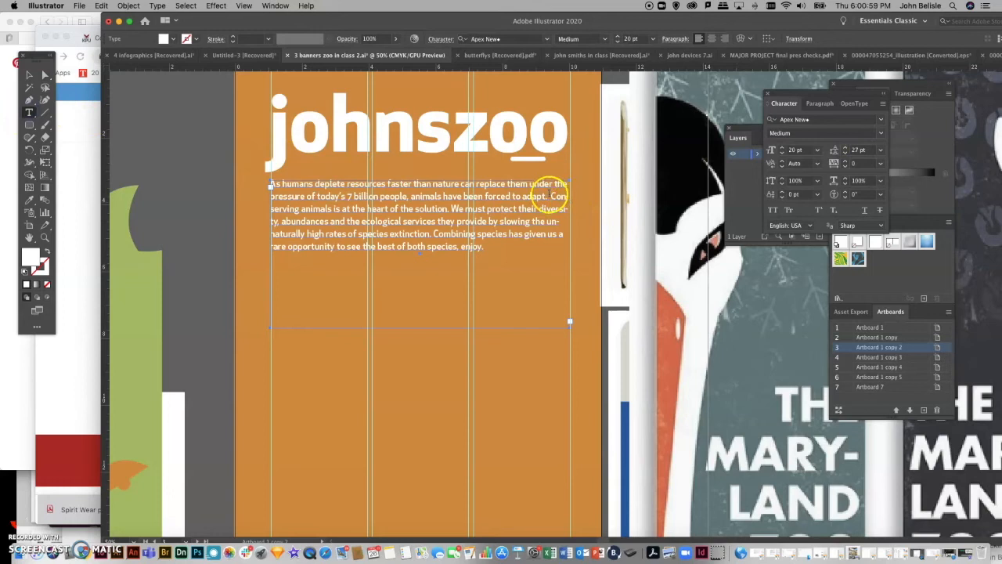
left_click(552, 196)
key("Return")
left_click(557, 209)
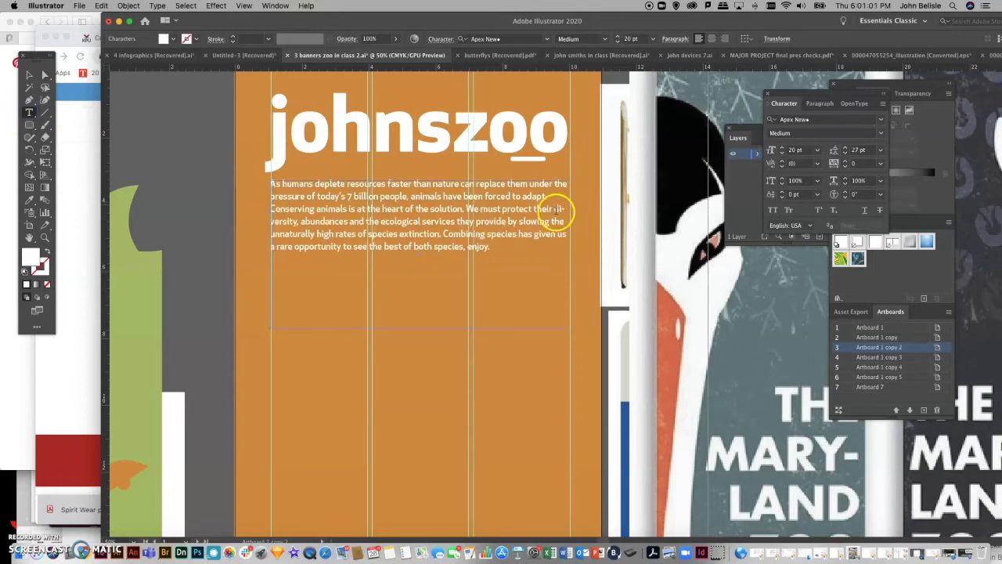
key("Return")
left_click(554, 185)
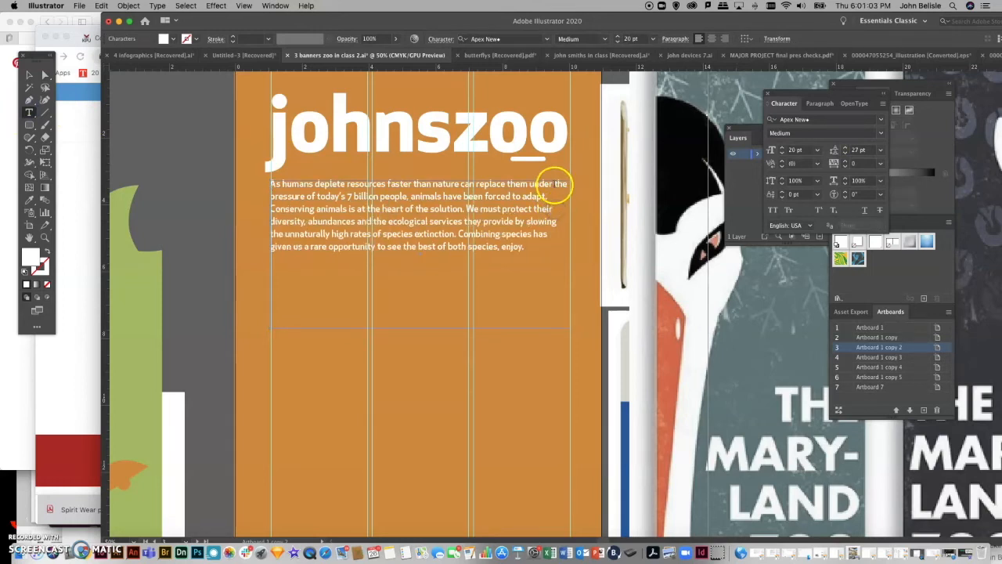
key("Return")
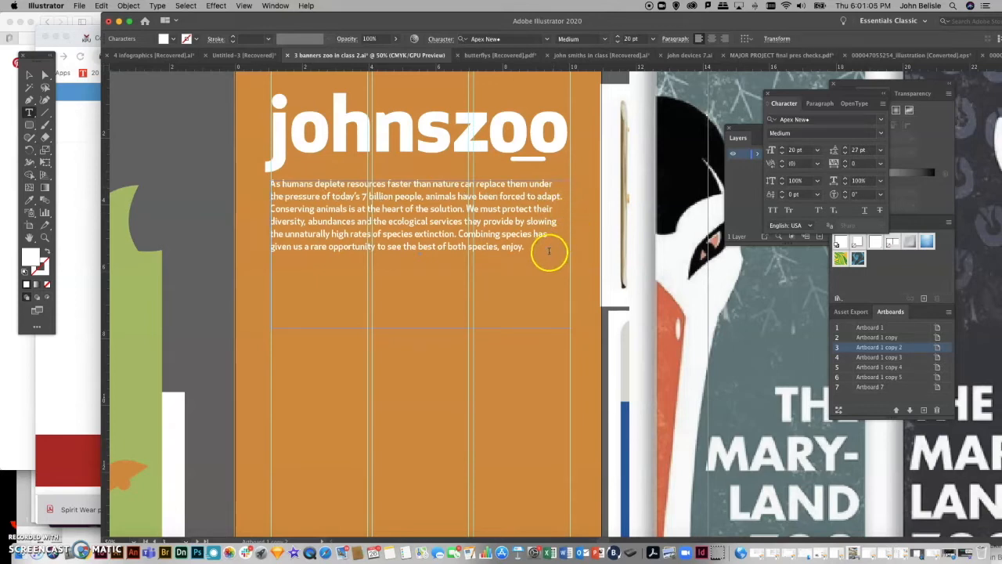
left_click(41, 71)
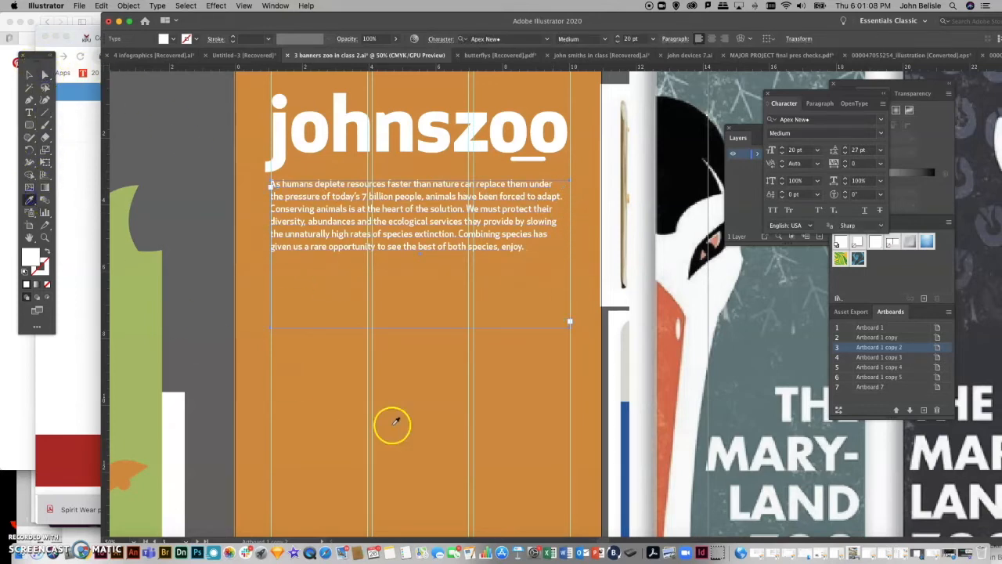
left_click(720, 387)
left_click(172, 398)
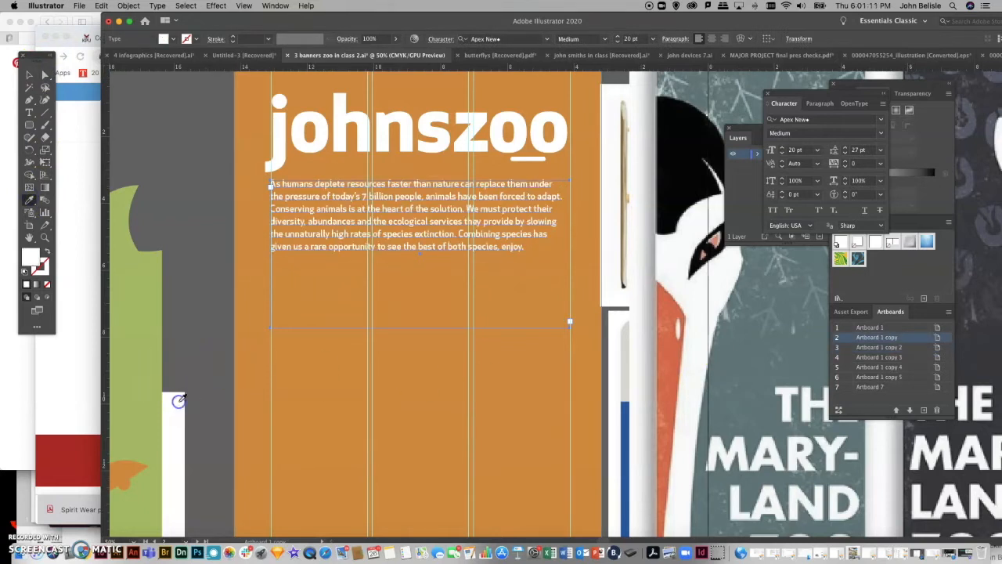
left_click(100, 114)
left_click(402, 21)
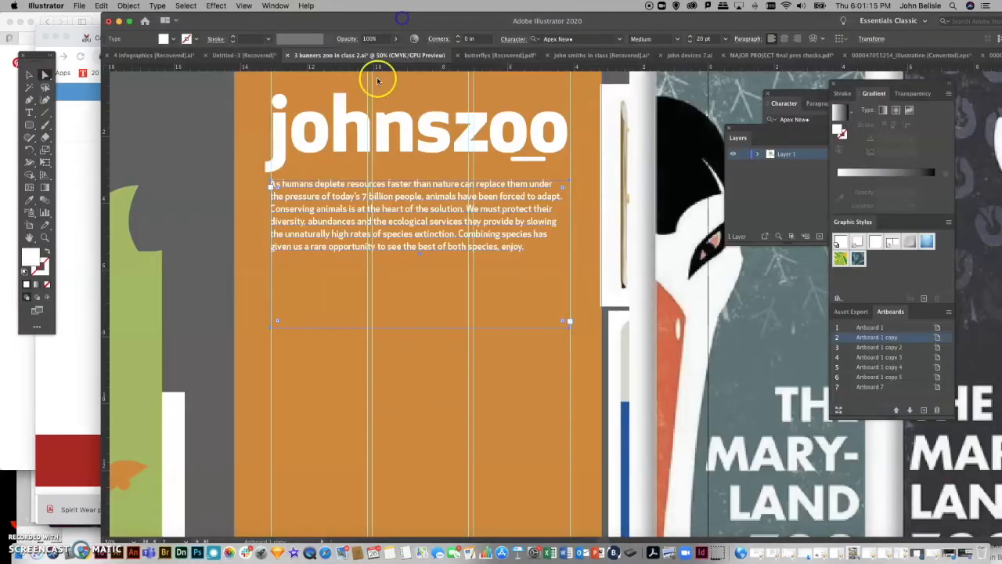
Move the paragraph slightly down to leave more space beneath the johnszoo title
left_click_drag(323, 213, 324, 227)
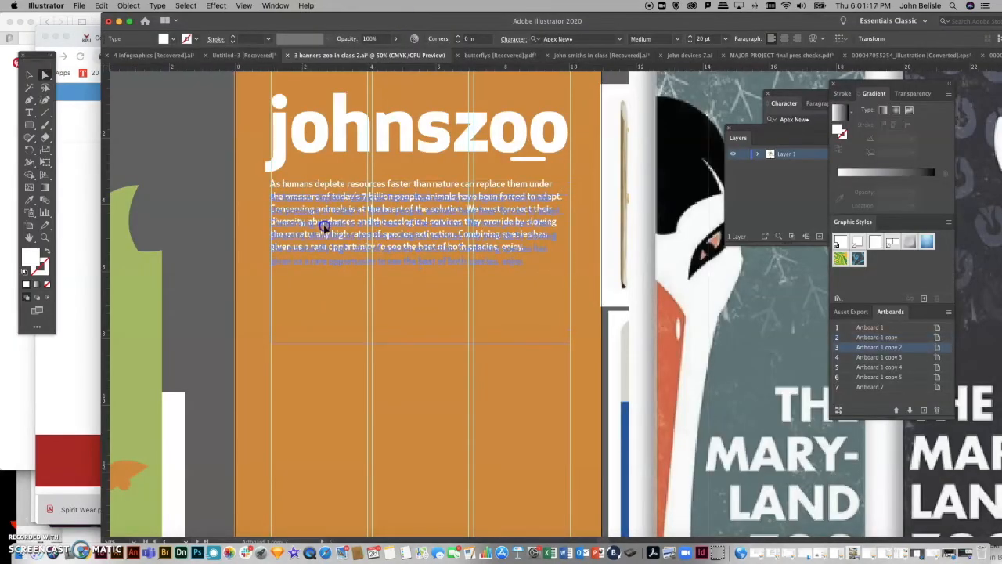
left_click(172, 125)
scroll(204, 141, "up", 2)
scroll(203, 141, "right", 2)
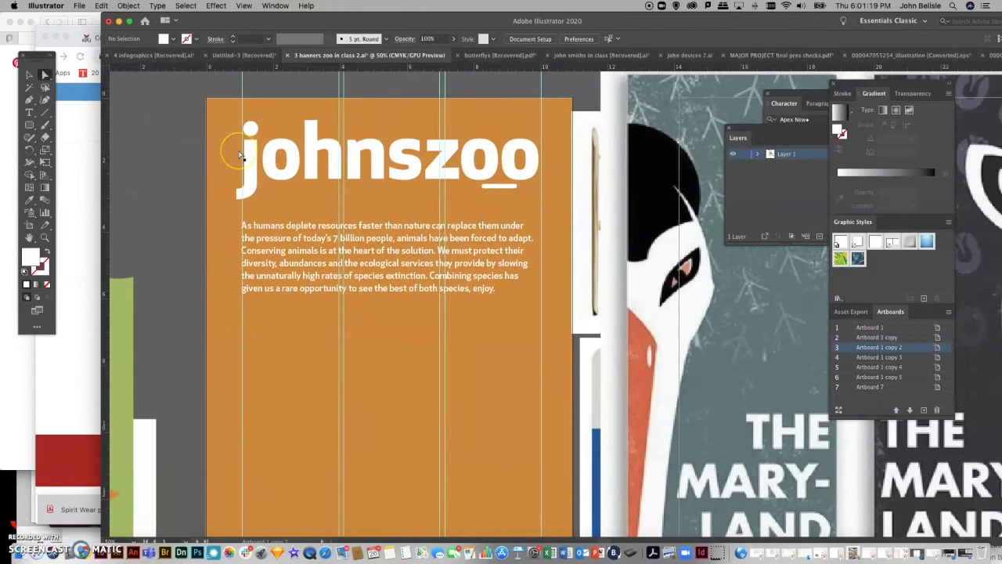
Move the Maryland Zoo reference image away from the orange banner to uncover the other reference posters beneath it
key("super+minus")
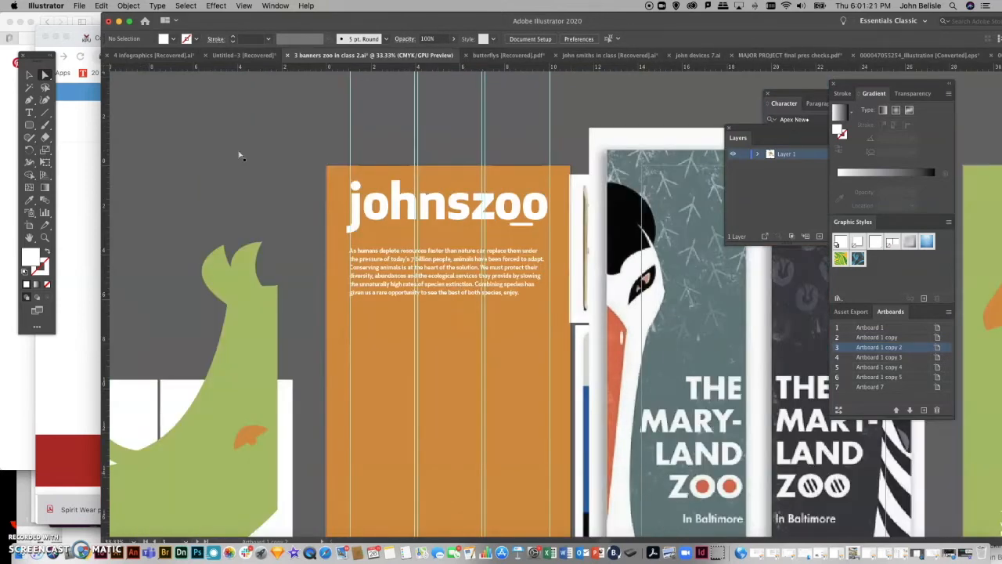
scroll(240, 155, "down", 2)
scroll(240, 155, "right", 4)
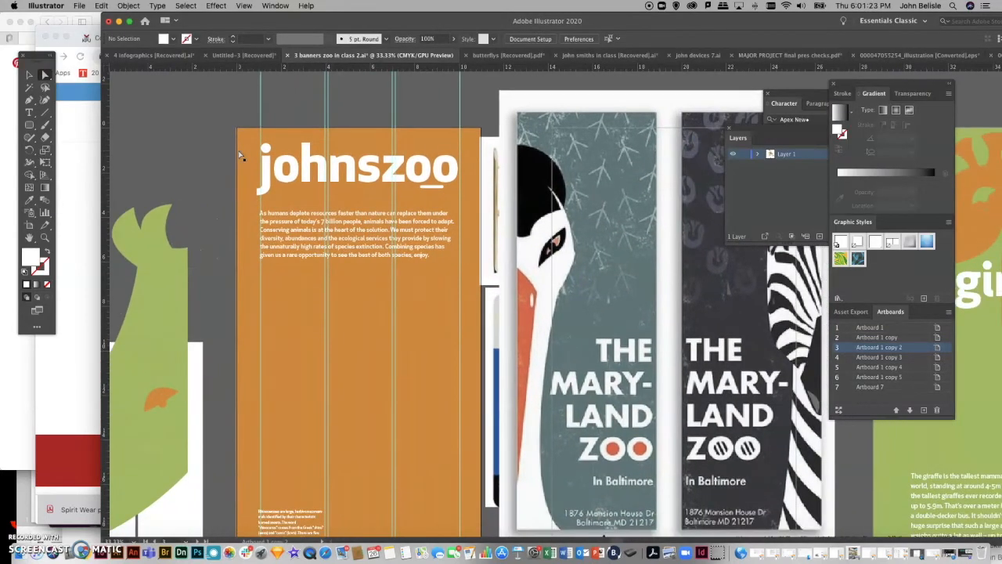
scroll(240, 155, "down", 3)
scroll(239, 155, "right", 1)
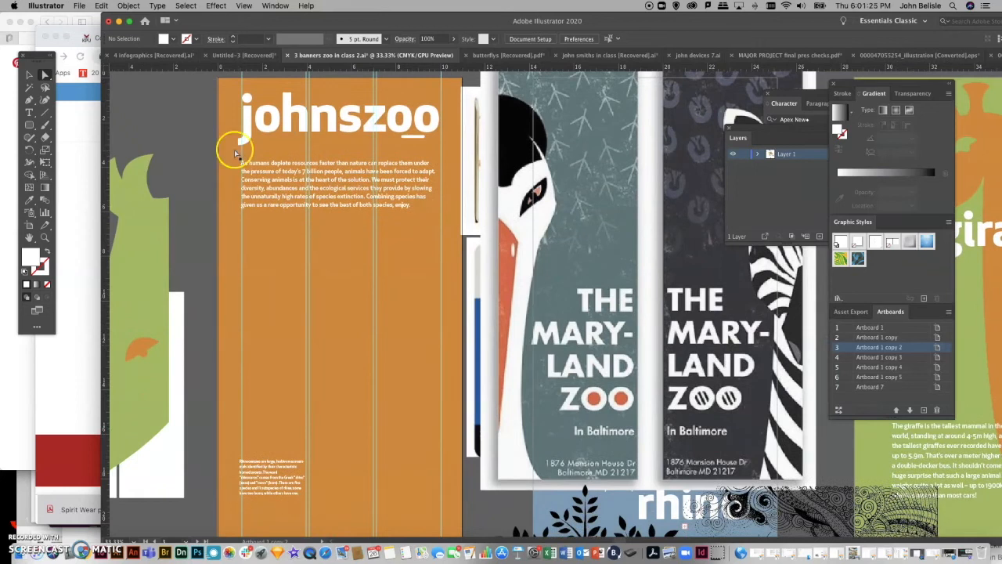
scroll(303, 246, "down", 4)
scroll(302, 252, "up", 3)
scroll(302, 252, "right", 3)
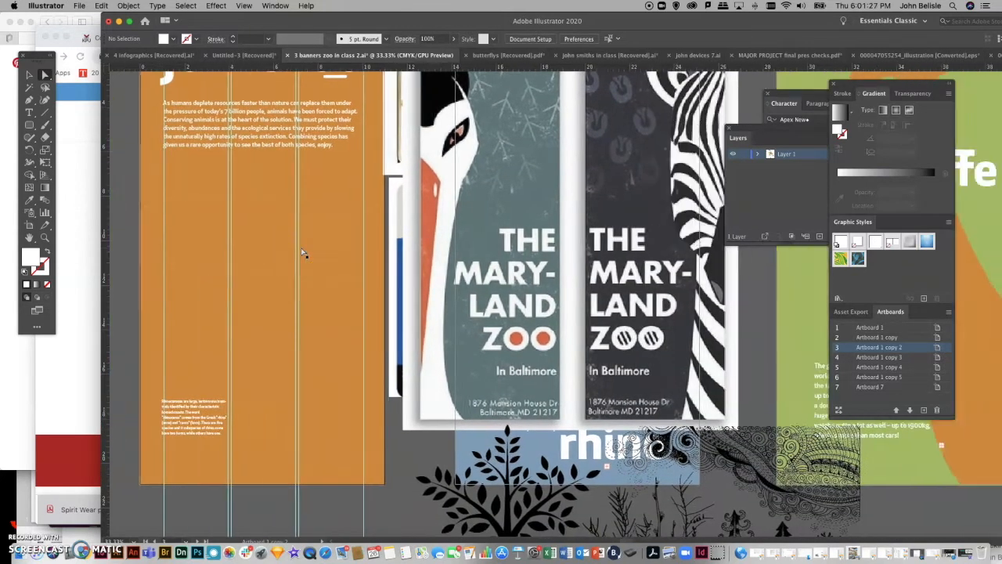
left_click_drag(613, 206, 623, 203)
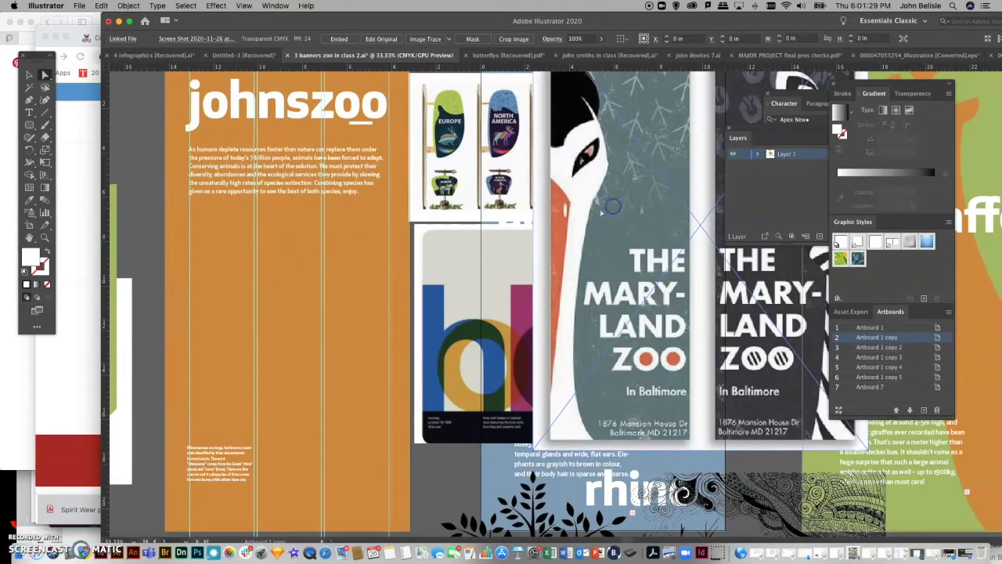
Draw a white rounded rectangle about 2.09 by 5.33 in in the banner's first column and place copies at the other two columns' left guides
scroll(497, 243, "down", 3)
scroll(496, 243, "left", 2)
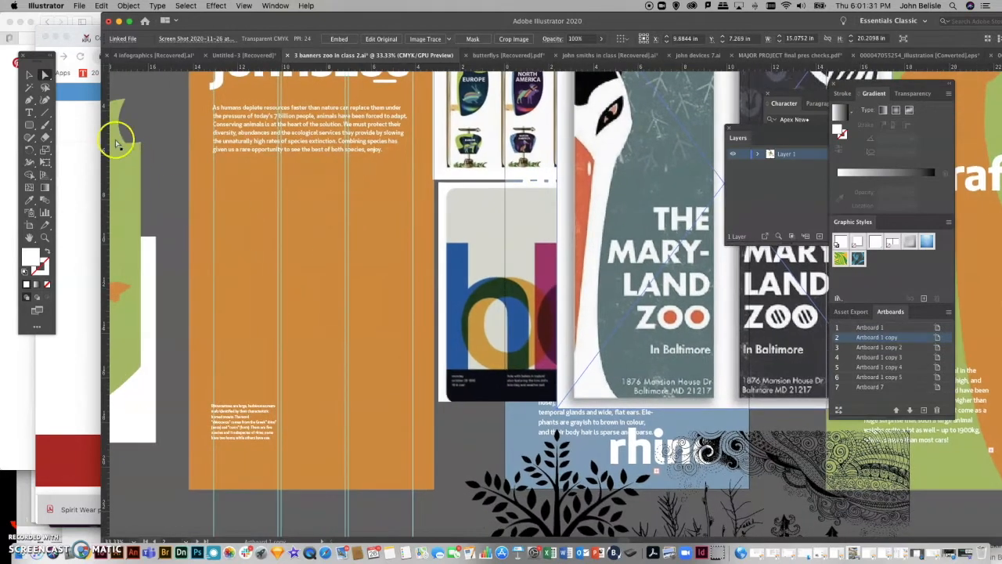
left_click(30, 124)
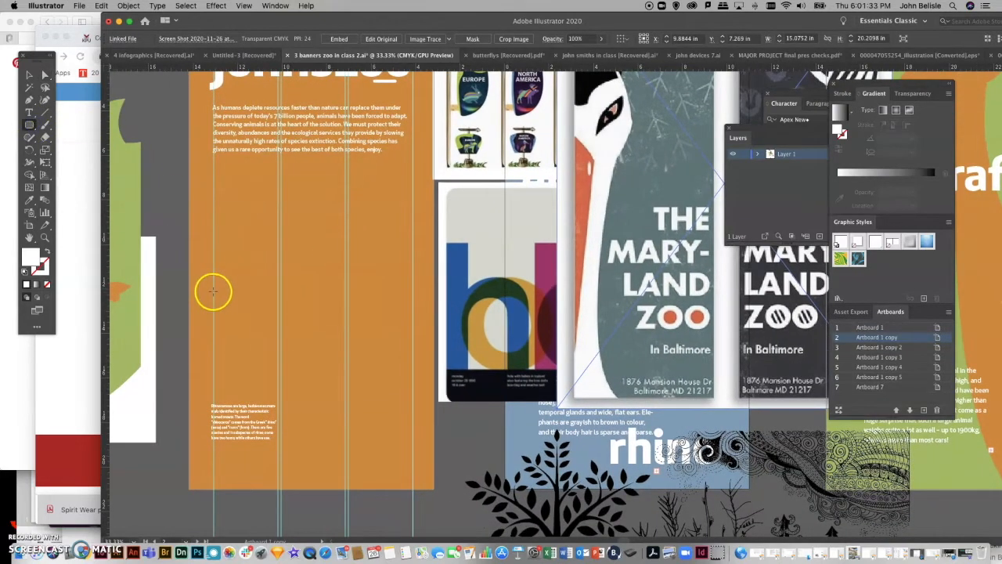
left_click_drag(215, 295, 262, 410)
left_click(29, 75)
left_click(235, 344)
left_click_drag(235, 345, 366, 351)
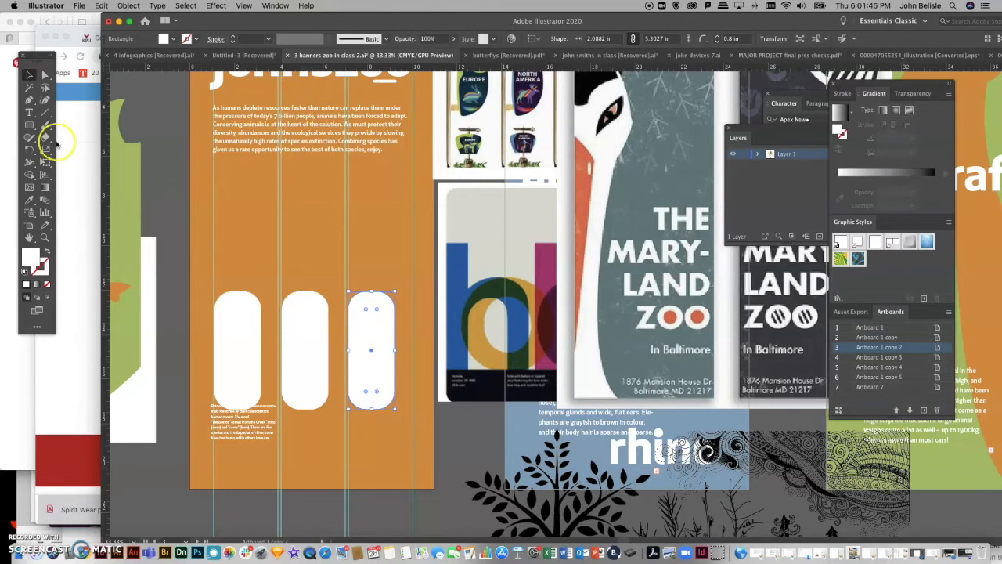
Draw a thin white square-cornered rectangle about 0.14 by 8.73 in vertically along the left side of the first rounded rectangle
left_click(28, 123)
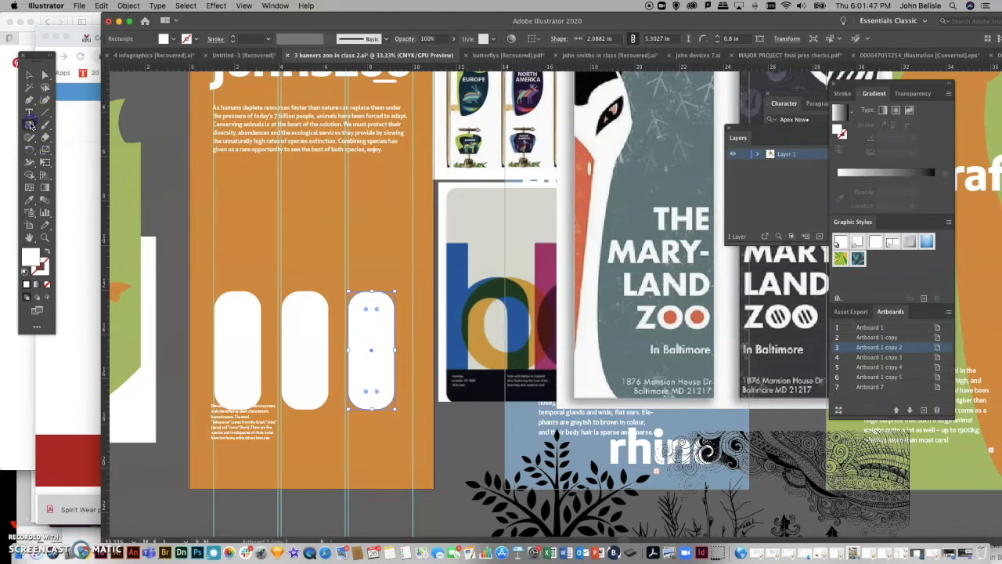
left_click_drag(28, 123, 59, 128)
left_click_drag(219, 274, 206, 367)
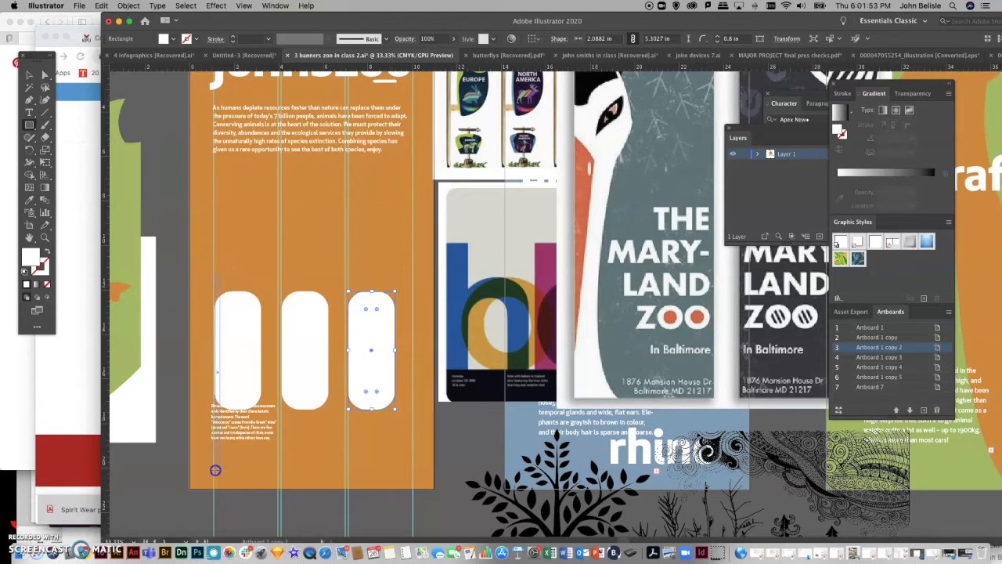
left_click_drag(216, 469, 218, 468)
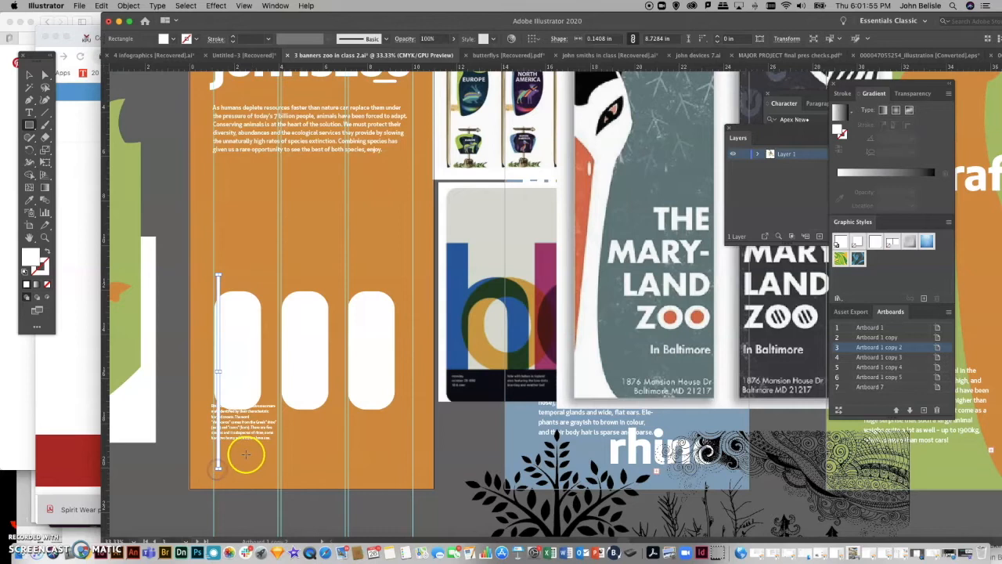
left_click(29, 74)
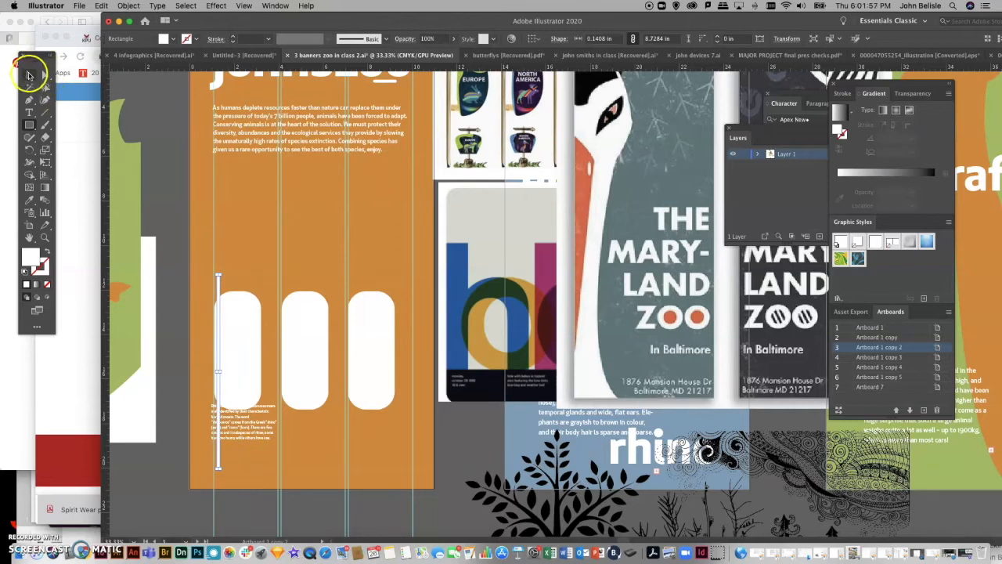
Align the thin white bar with the first column's left guide and place copies at the other two columns' left guides
left_click_drag(222, 452, 270, 446)
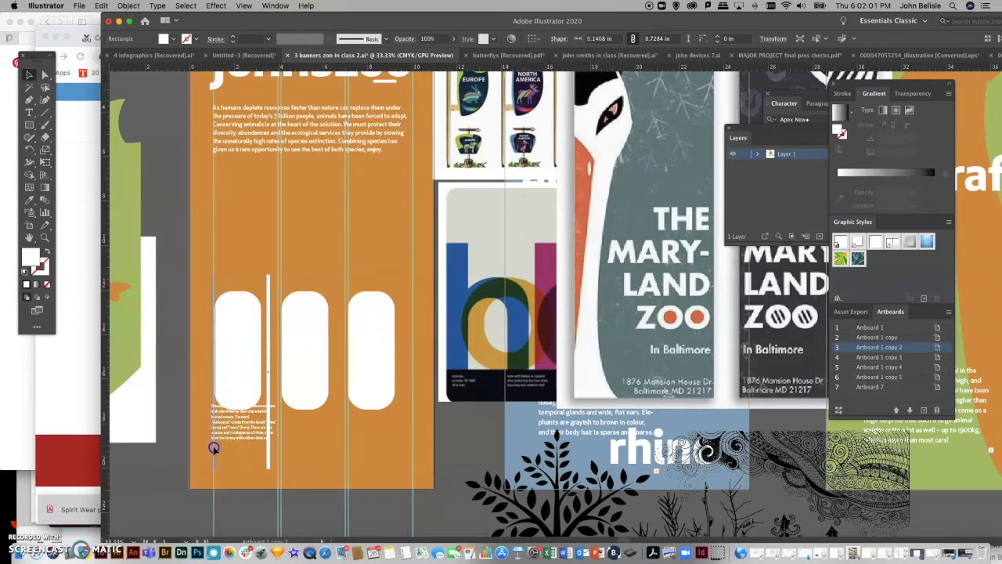
key("super+z")
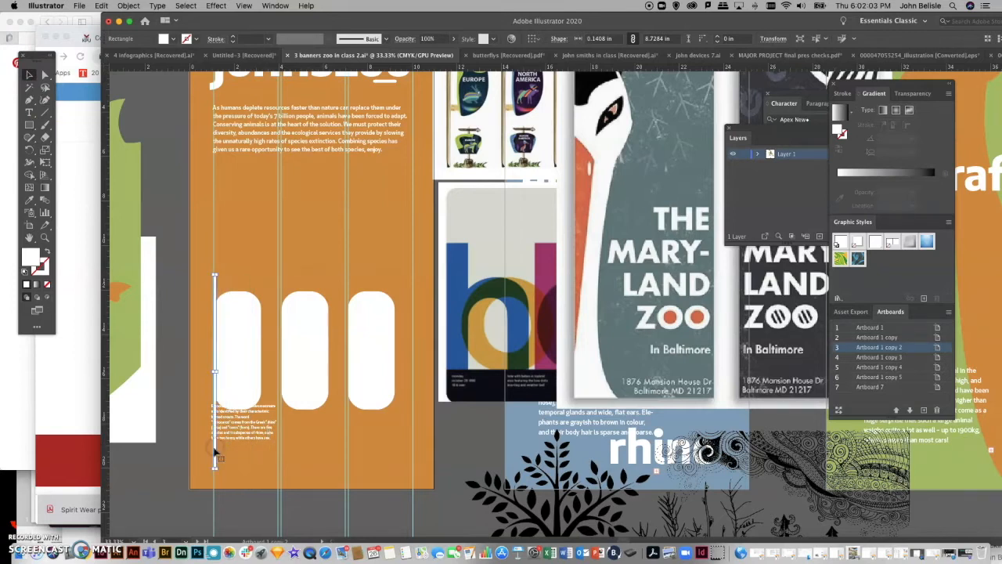
left_click_drag(217, 448, 349, 439)
scroll(371, 394, "up", 3)
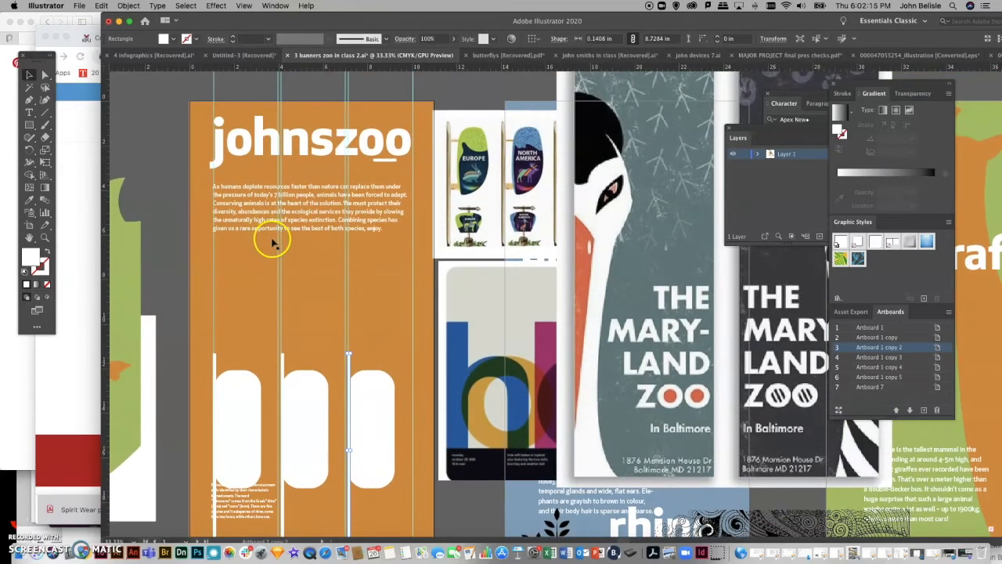
Try to draw a wide white ellipse across the columns beneath the paragraph
left_click(225, 387)
left_click_drag(30, 126, 64, 149)
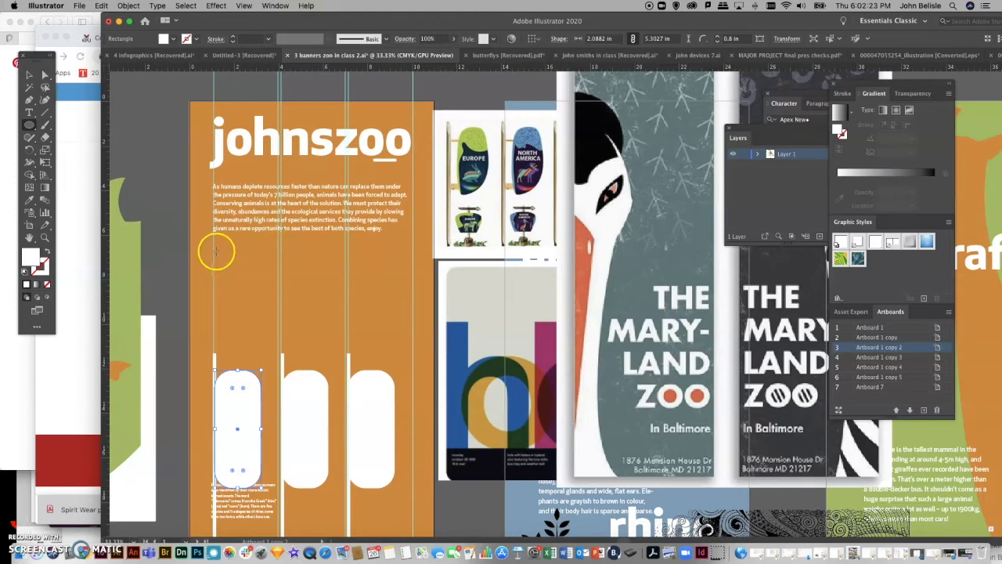
left_click_drag(214, 266, 229, 295)
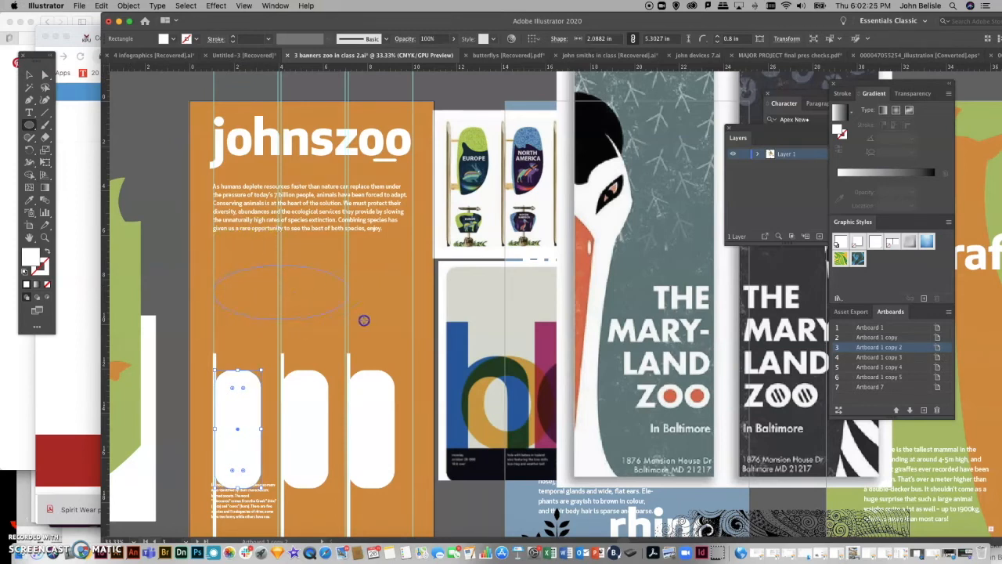
left_click_drag(400, 340, 401, 341)
key("super+z")
Copy the first rounded rectangle into the space beneath the paragraph, rotate it to horizontal and align it with the first column's left guide
left_click(46, 75)
left_click_drag(242, 386, 256, 288)
left_click(31, 149)
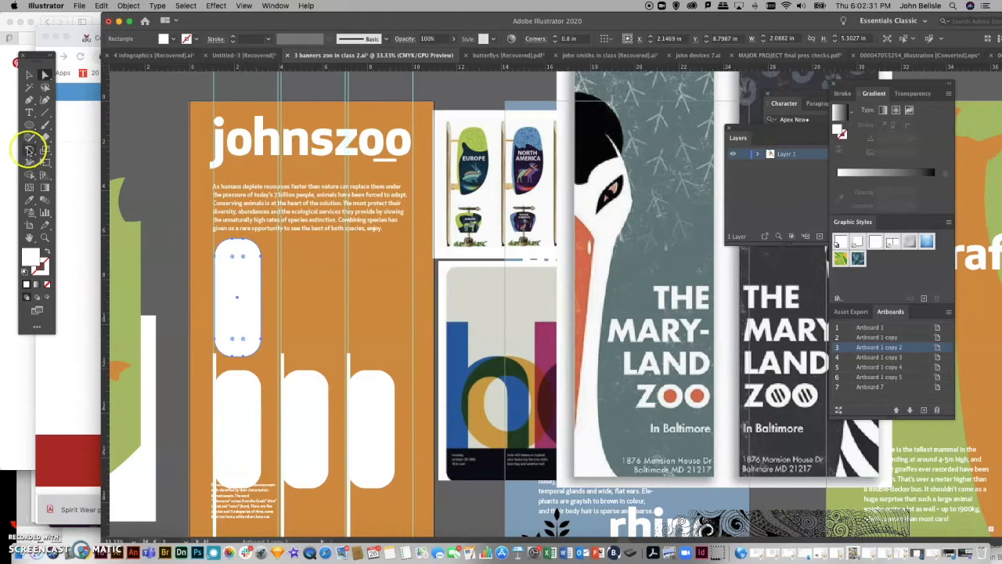
left_click_drag(231, 220, 295, 289)
left_click(45, 74)
left_click_drag(236, 294, 266, 299)
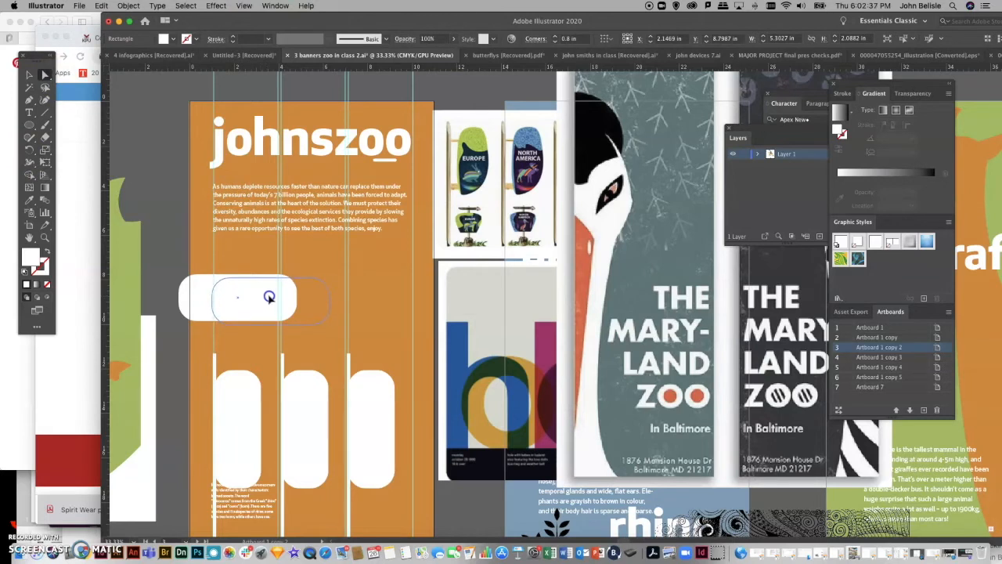
left_click_drag(269, 295, 270, 295)
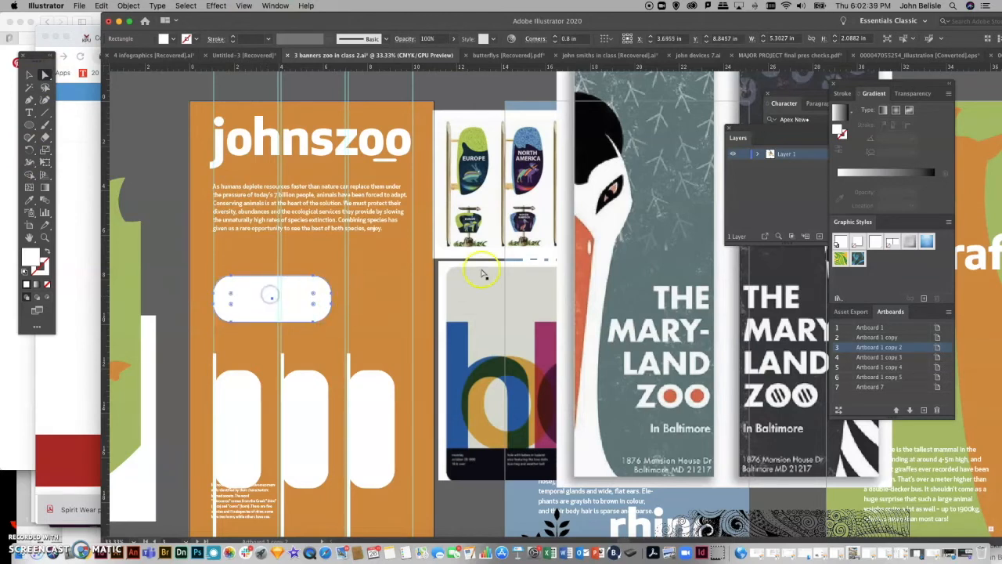
Stretch the horizontal rounded rectangle to the last column guide, about 9.05 by 3.25 in, and center it between the paragraph and the columns
left_click(482, 271)
left_click(324, 279)
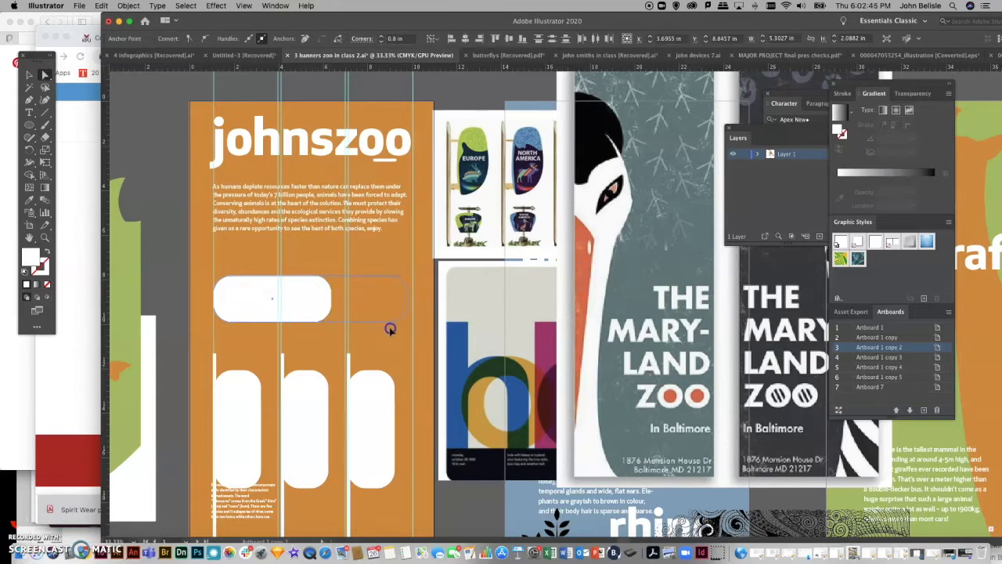
left_click_drag(397, 328, 397, 327)
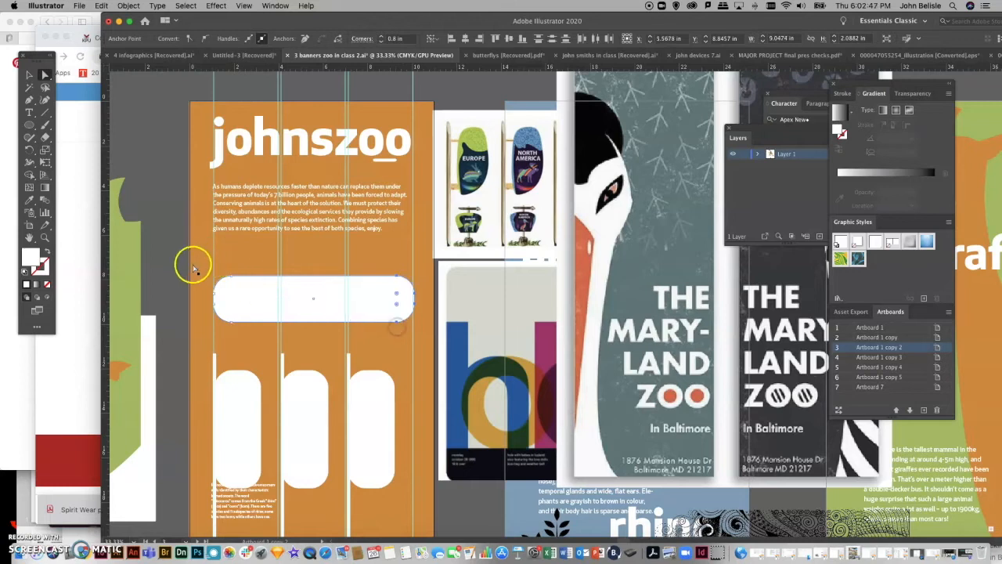
left_click_drag(217, 279, 221, 291)
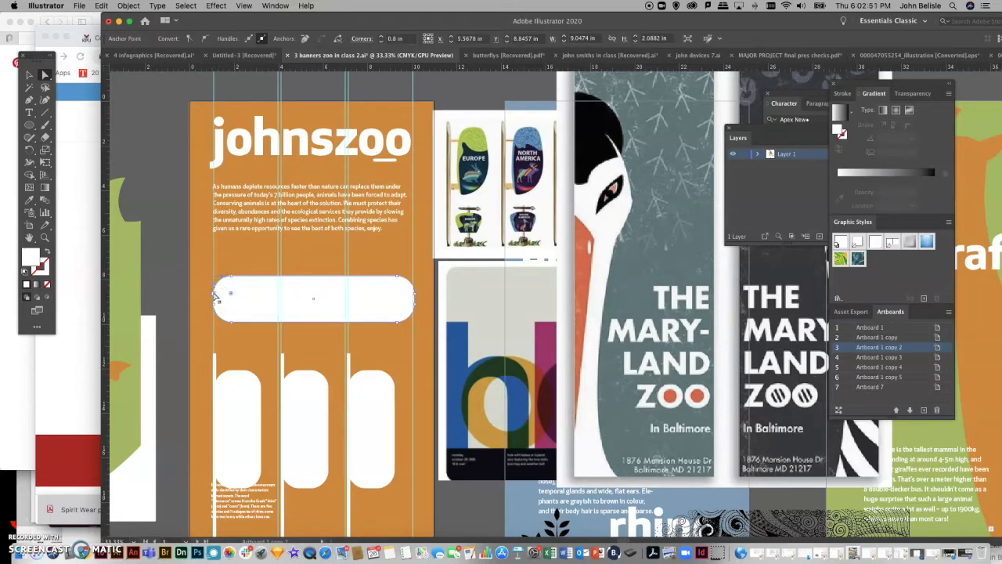
left_click(230, 280)
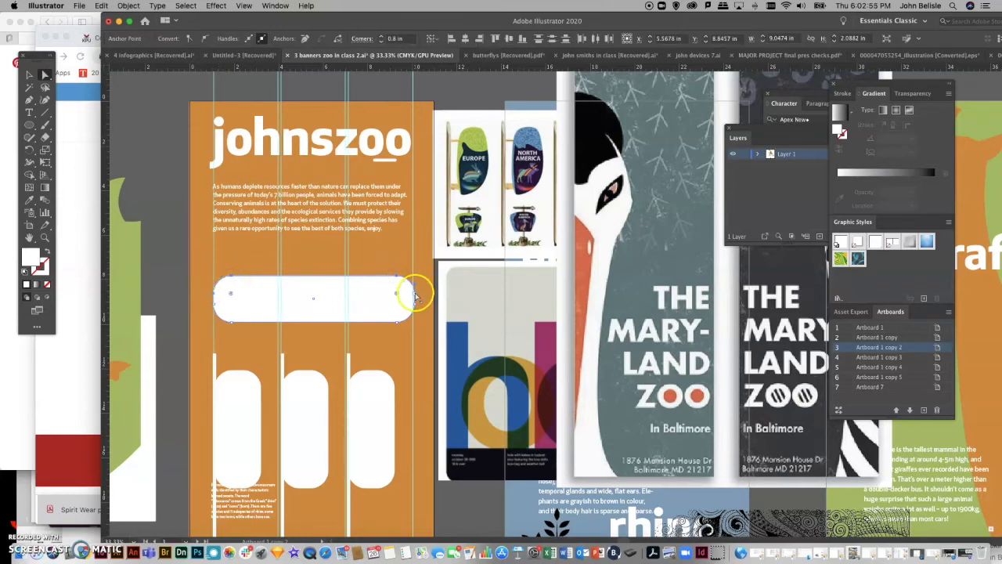
left_click_drag(414, 291, 409, 267)
left_click_drag(330, 290, 332, 305)
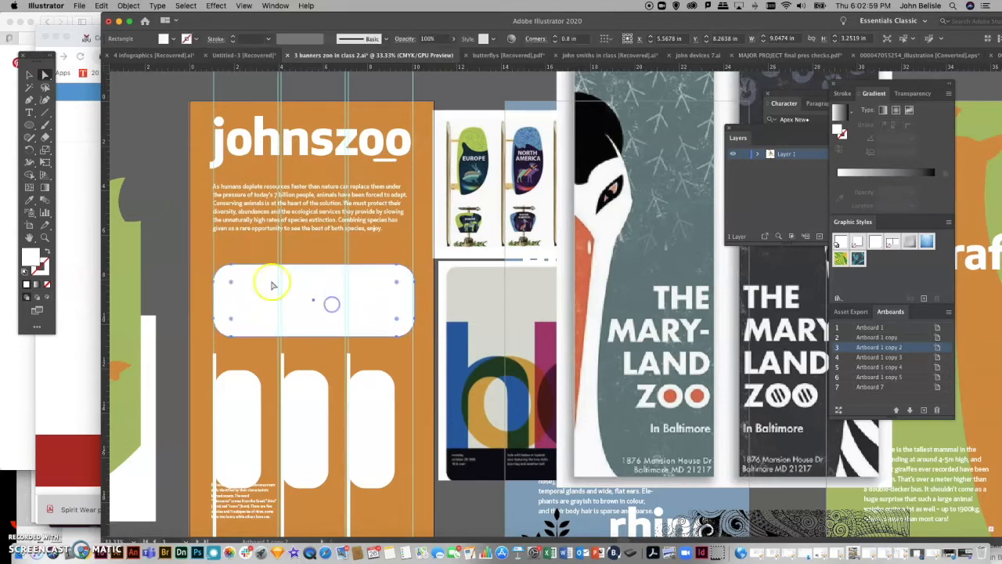
left_click(168, 251)
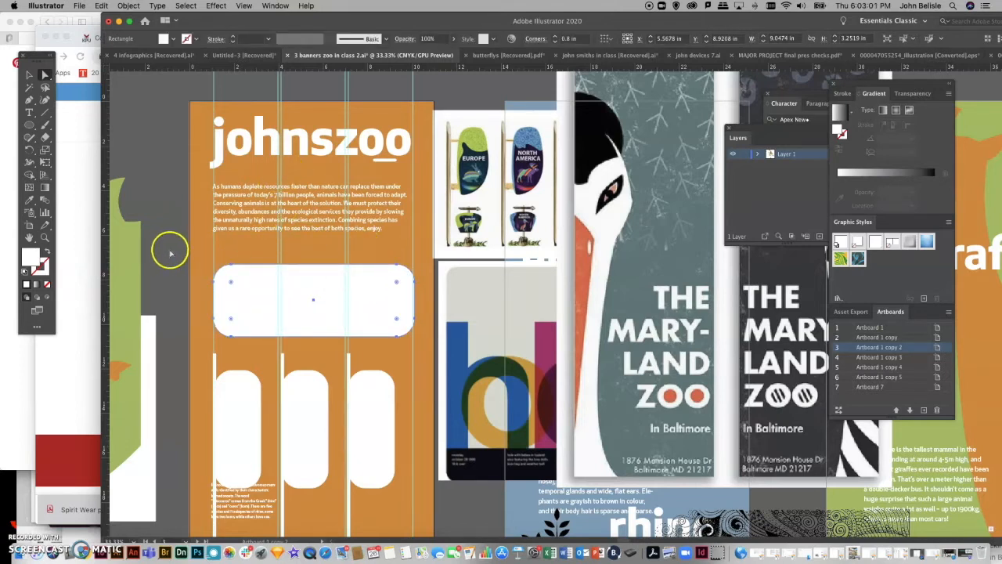
Try to mark the horizontal gaps between the title, paragraph, wide rounded box and column shapes with plain white rectangles
scroll(173, 253, "down", 1)
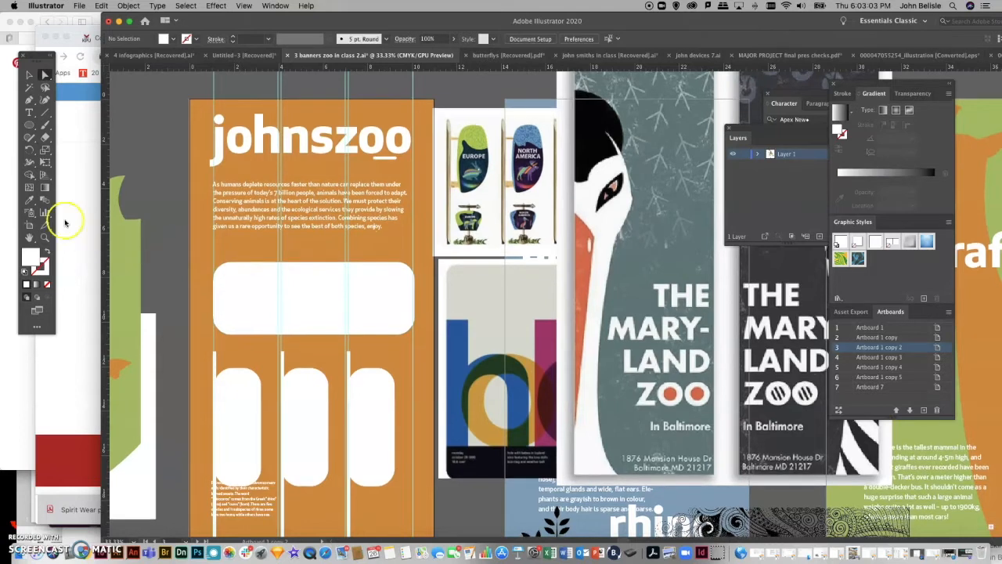
left_click(31, 123)
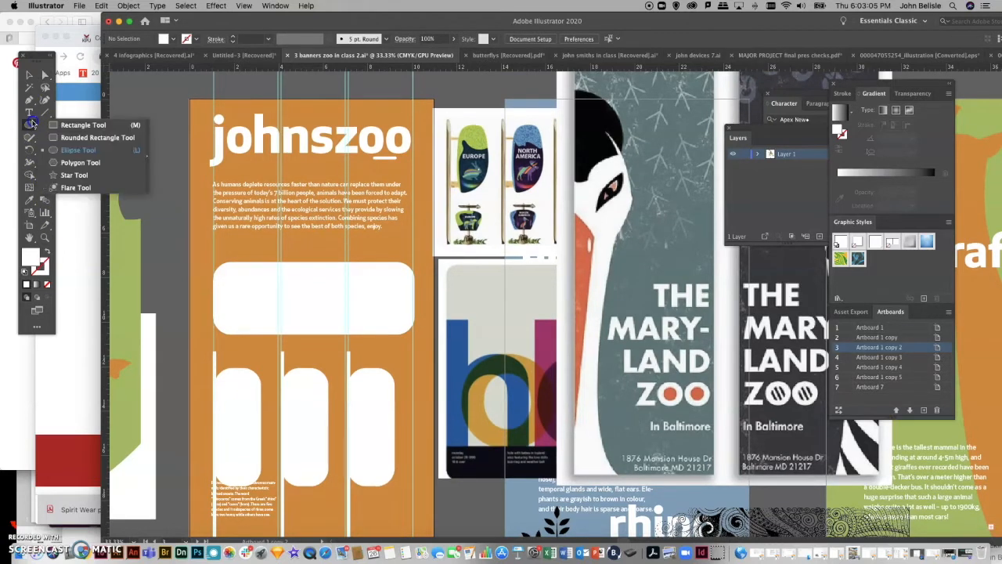
left_click(57, 127)
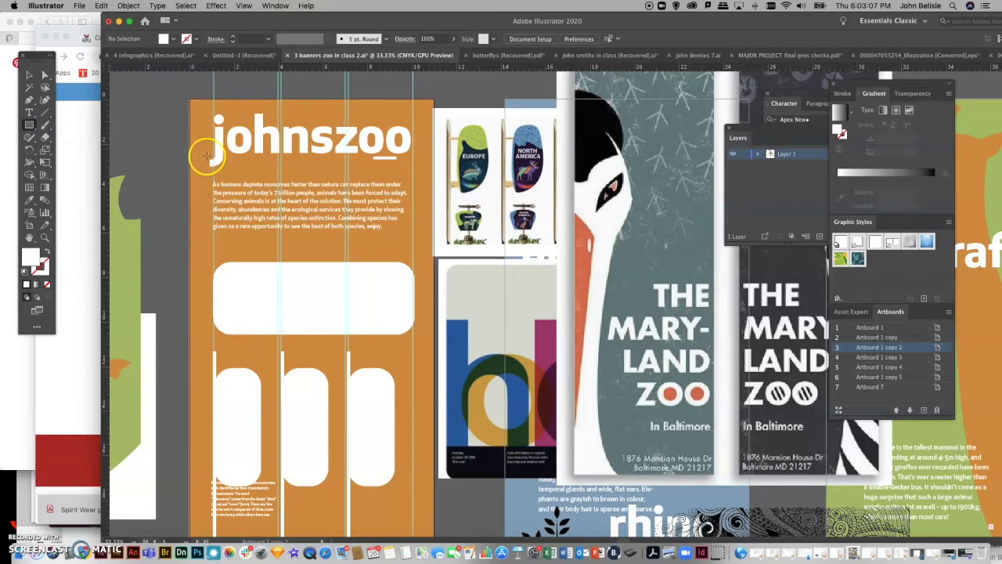
left_click_drag(427, 183, 426, 183)
left_click_drag(213, 233, 463, 264)
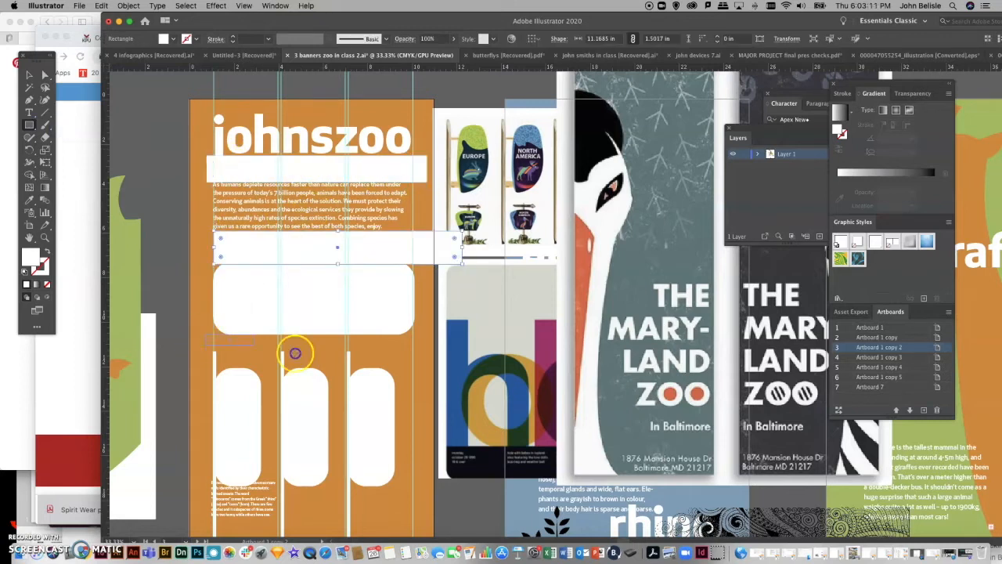
left_click_drag(427, 373, 427, 372)
scroll(391, 402, "down", 3)
left_click_drag(192, 381, 470, 436)
key("super+z")
key("super+z")
key("super+z")
key("super+z")
key("super+z")
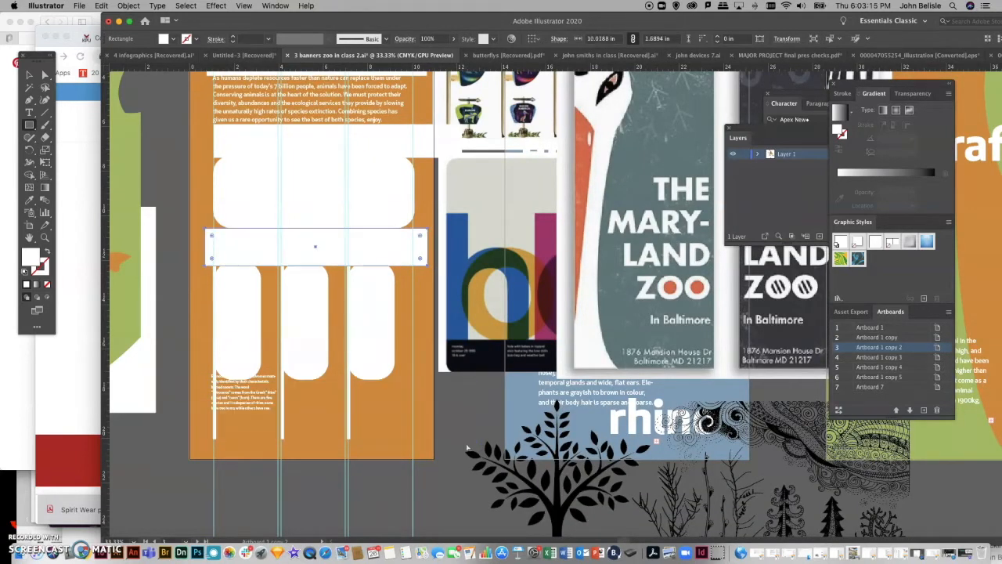
scroll(421, 432, "up", 3)
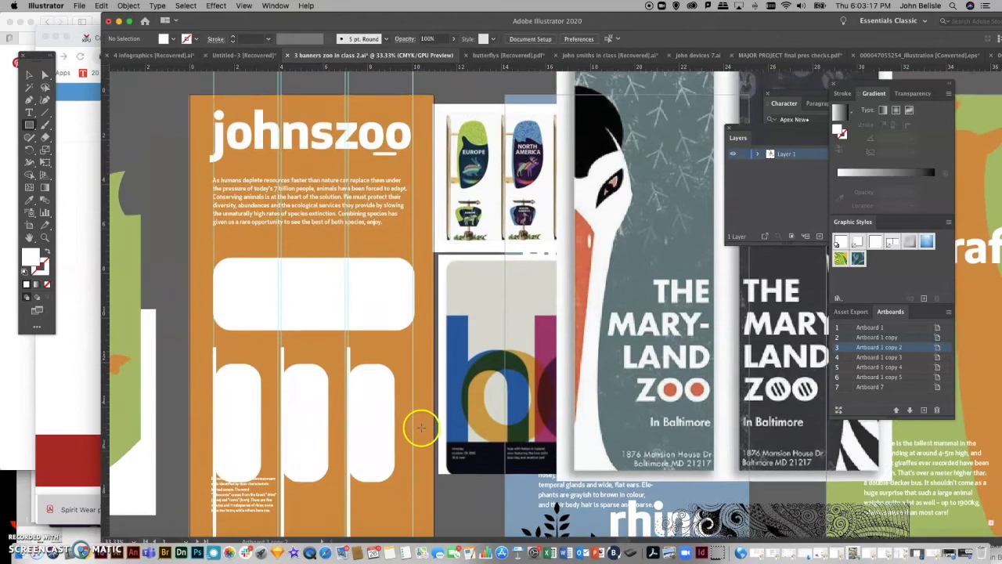
Try to move the paragraph and the wide rounded box up closer to the johnszoo title
left_click(30, 76)
left_click_drag(260, 225, 251, 199)
left_click_drag(260, 303, 258, 261)
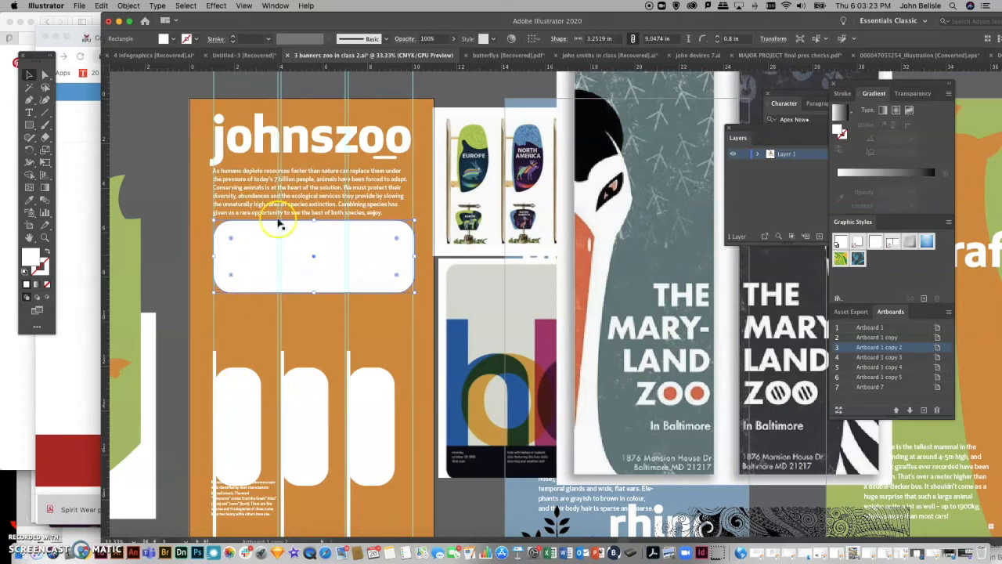
key("super+z")
key("super+z")
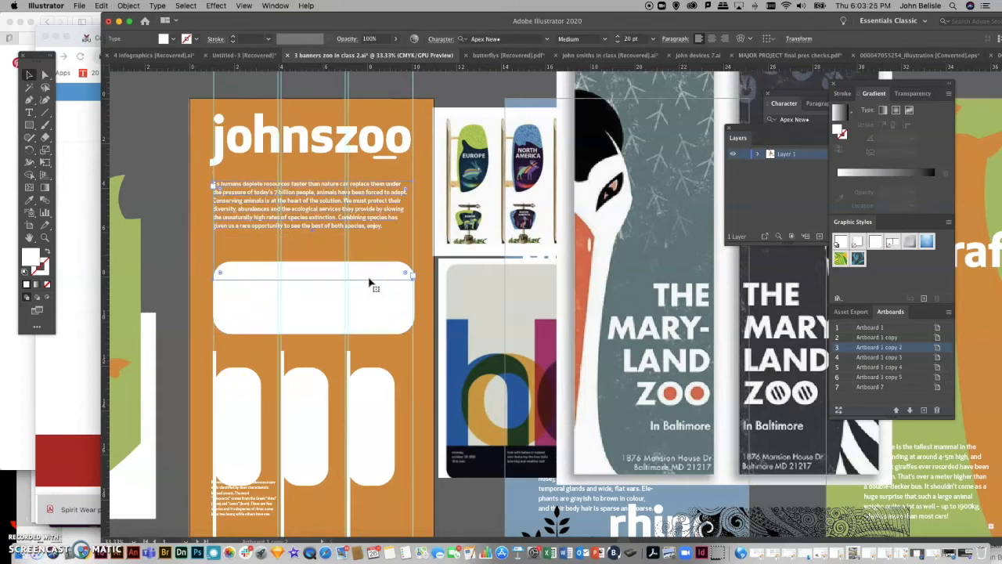
left_click(163, 280)
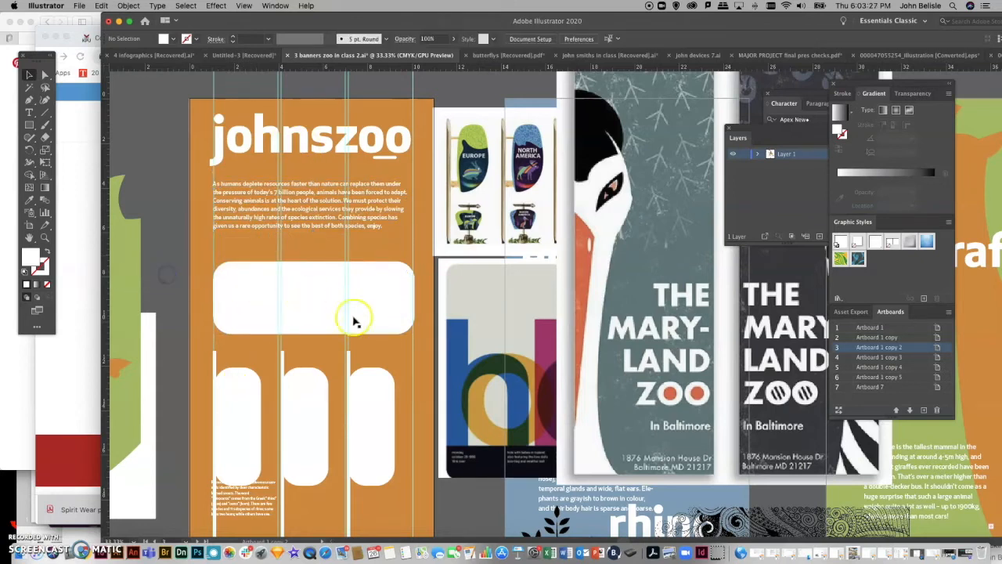
Move the small rhinoceros text from the banner's lower part into the wide white box and color it with the banner's orange
scroll(347, 321, "down", 4)
scroll(347, 325, "up", 2)
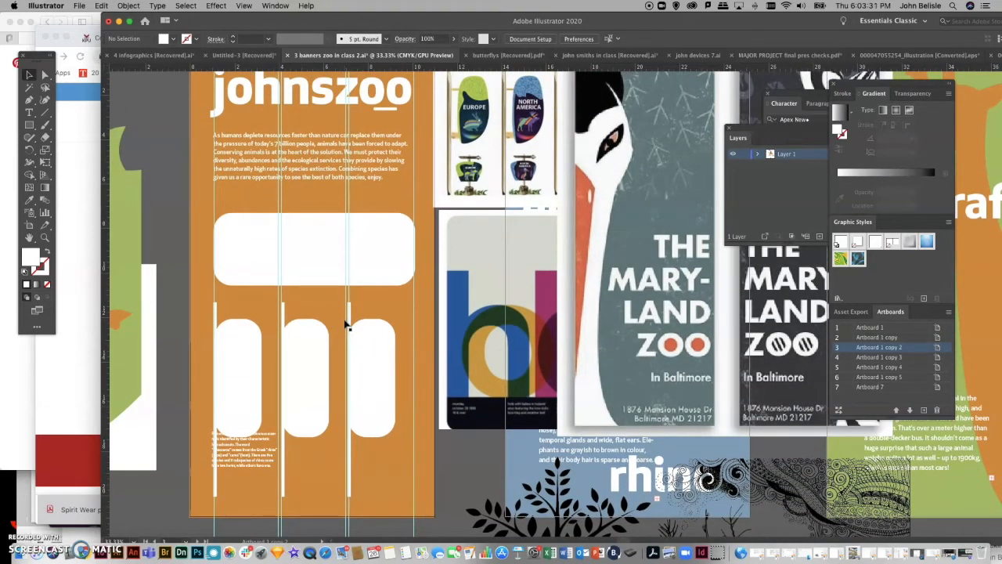
scroll(347, 325, "up", 3)
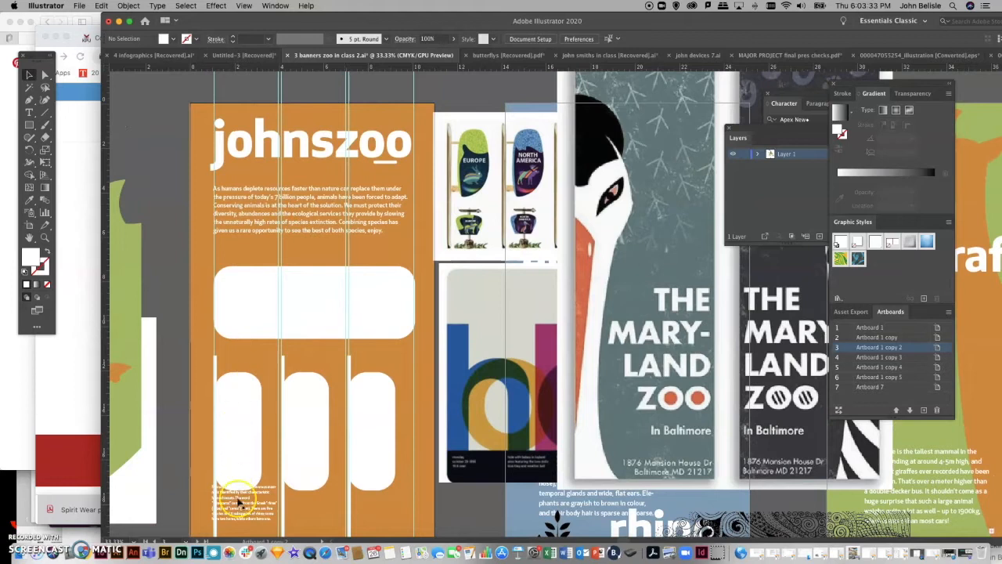
left_click_drag(242, 501, 365, 311)
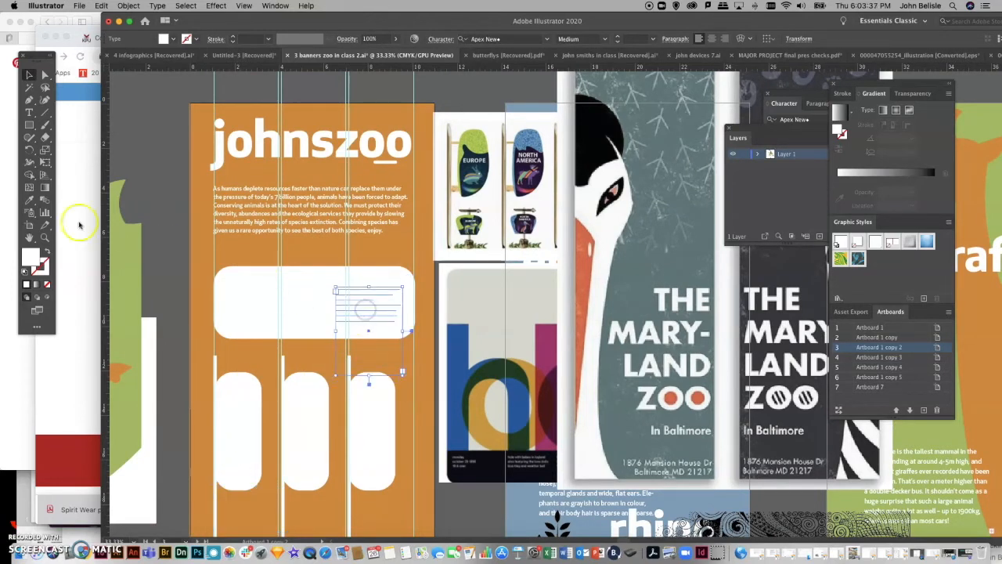
left_click(29, 200)
left_click(202, 221)
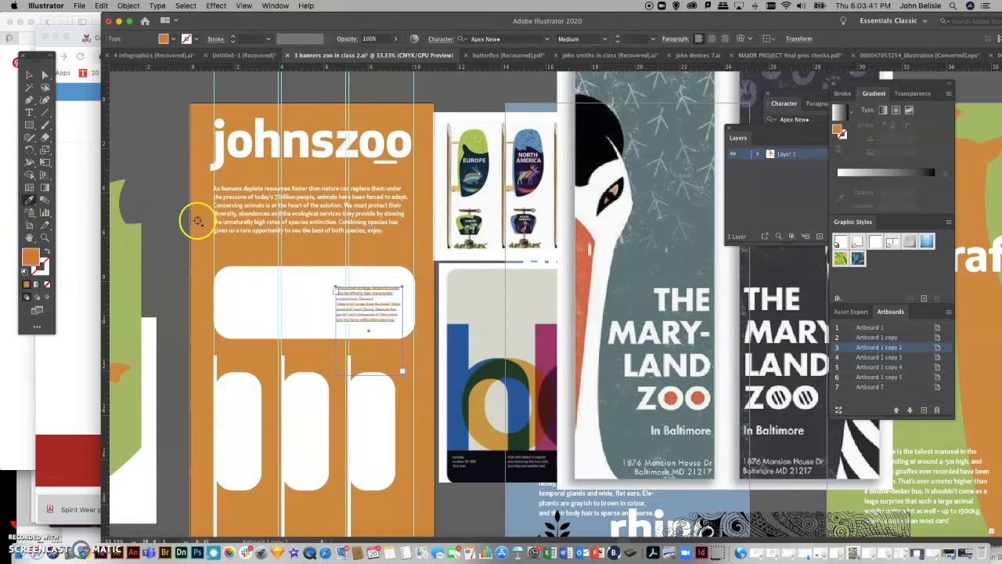
Remove the line break after "The word" in the orange rhinoceros text and select the whole text
left_click(44, 74)
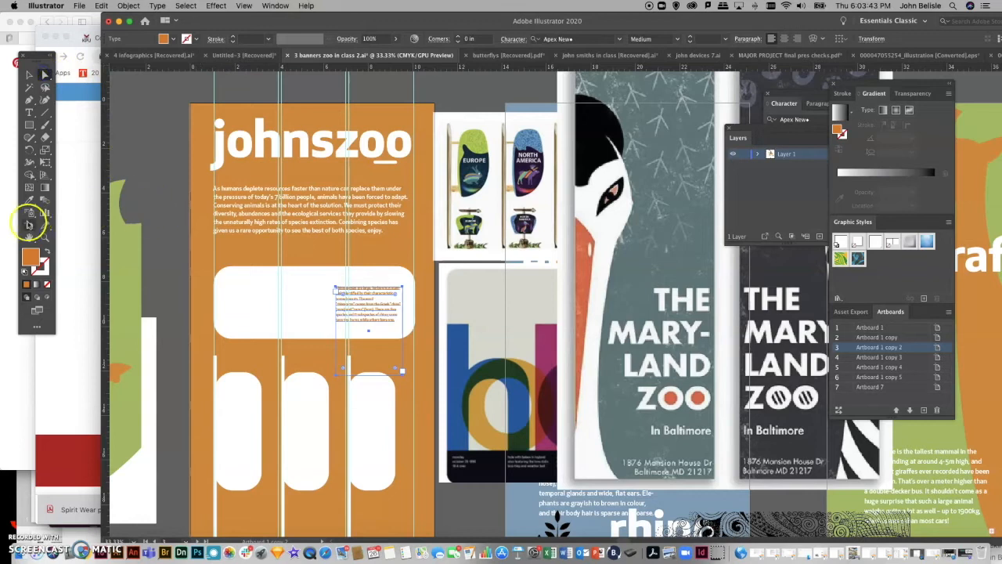
left_click(45, 237)
left_click_drag(340, 278, 414, 346)
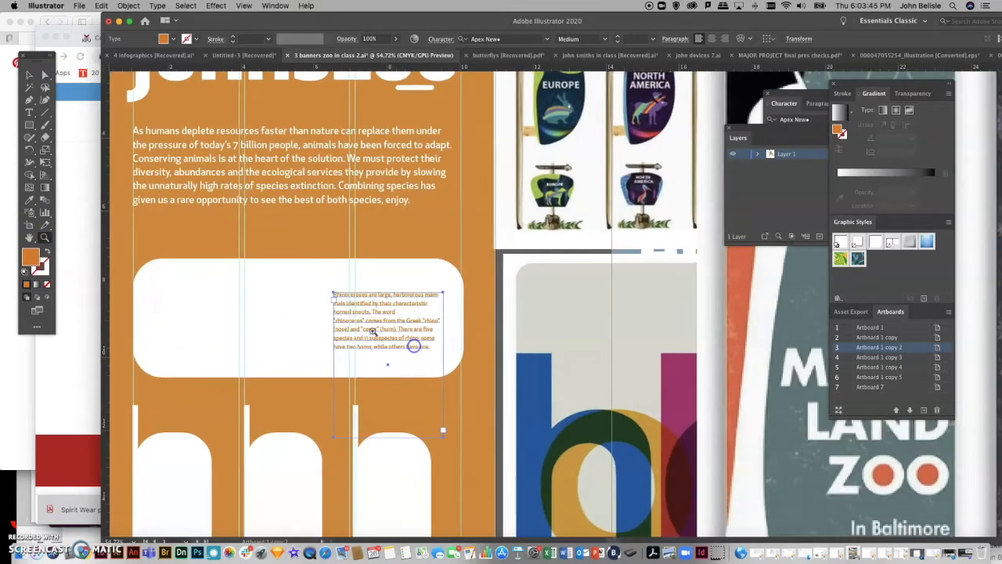
left_click(29, 112)
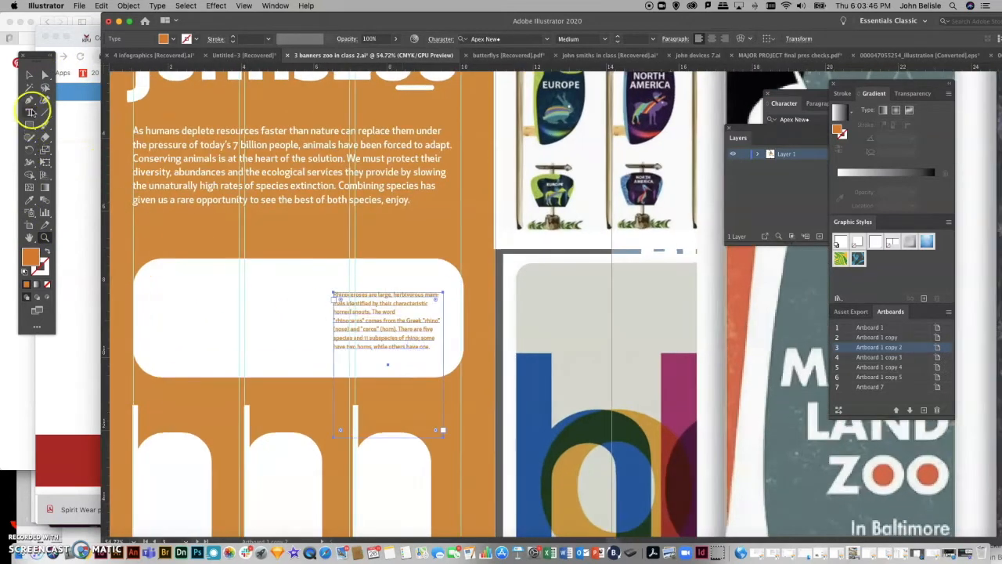
left_click(389, 311)
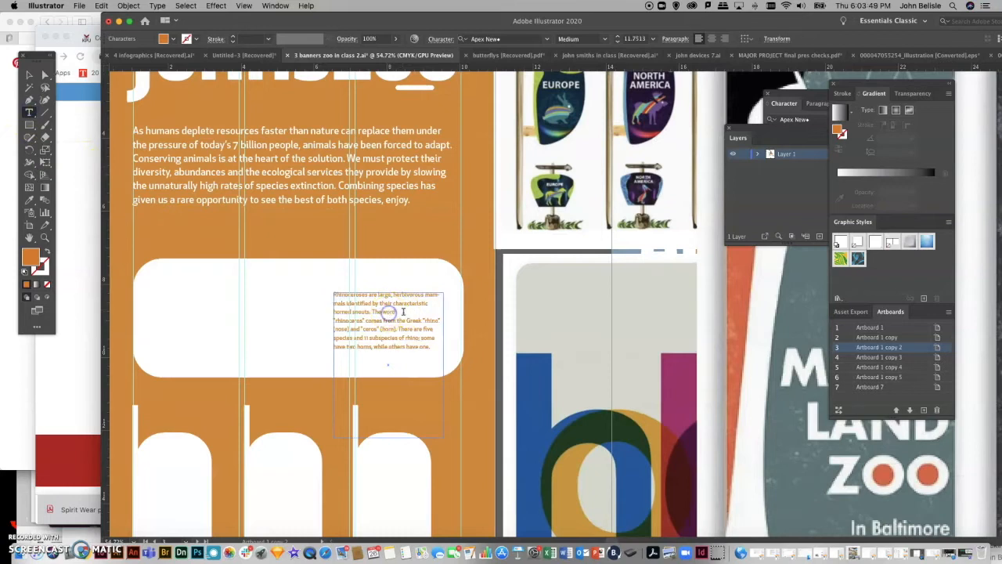
key("Delete")
left_click(429, 319)
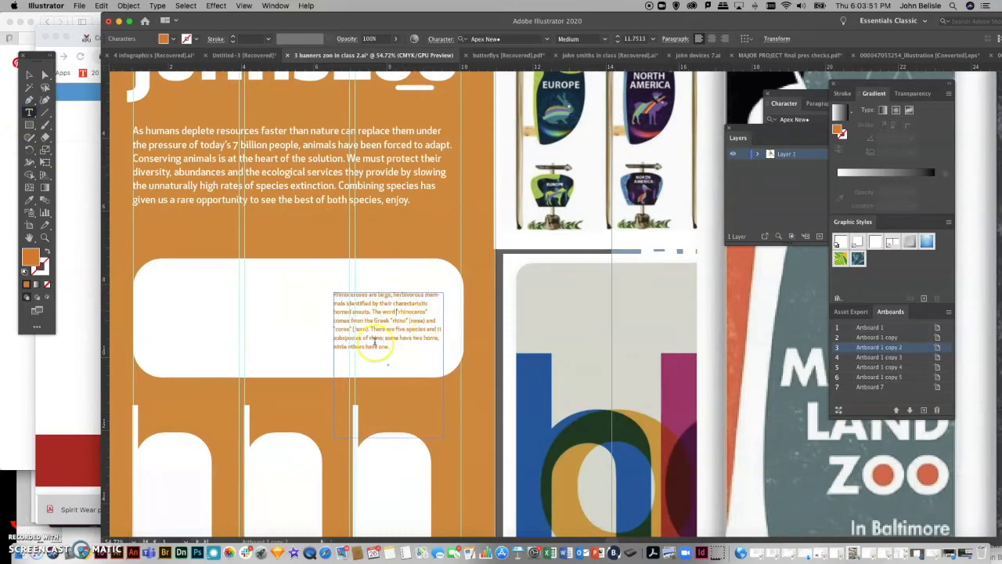
left_click_drag(393, 349, 308, 294)
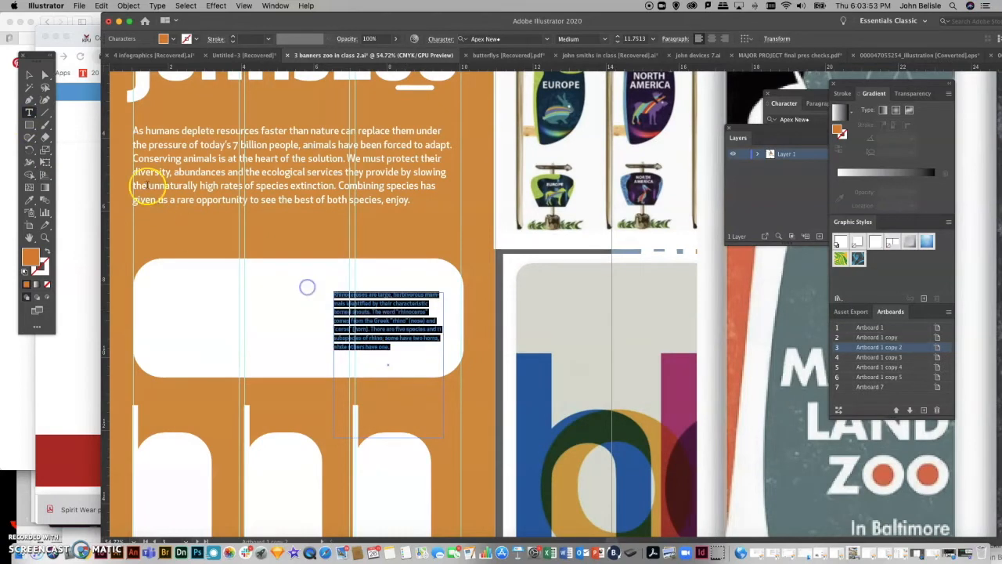
Align the rhinoceros text block with the third column's left guide and narrow its frame to keep it inside the white box
left_click(44, 75)
left_click(329, 355)
left_click(334, 353)
left_click_drag(334, 352, 355, 347)
left_click(537, 331)
left_click(419, 295)
left_click(490, 311)
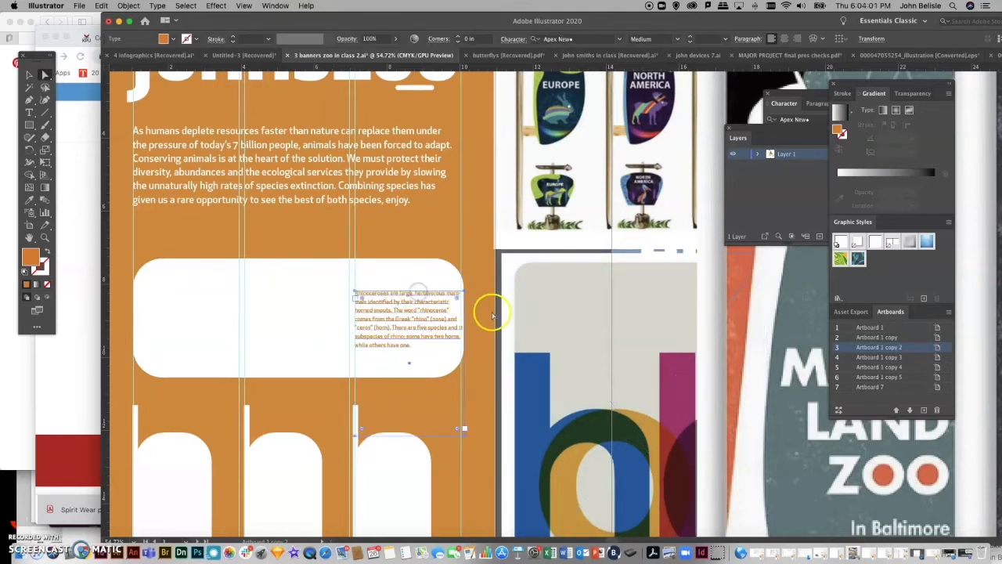
left_click_drag(465, 309, 445, 312)
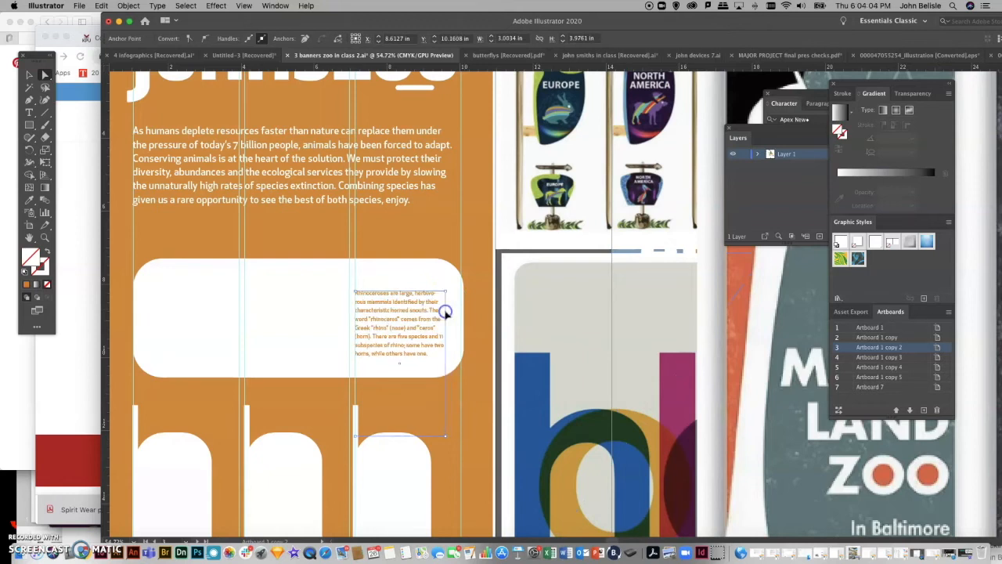
Lock the orange background rectangle behind the banner's white shapes
left_click(544, 298)
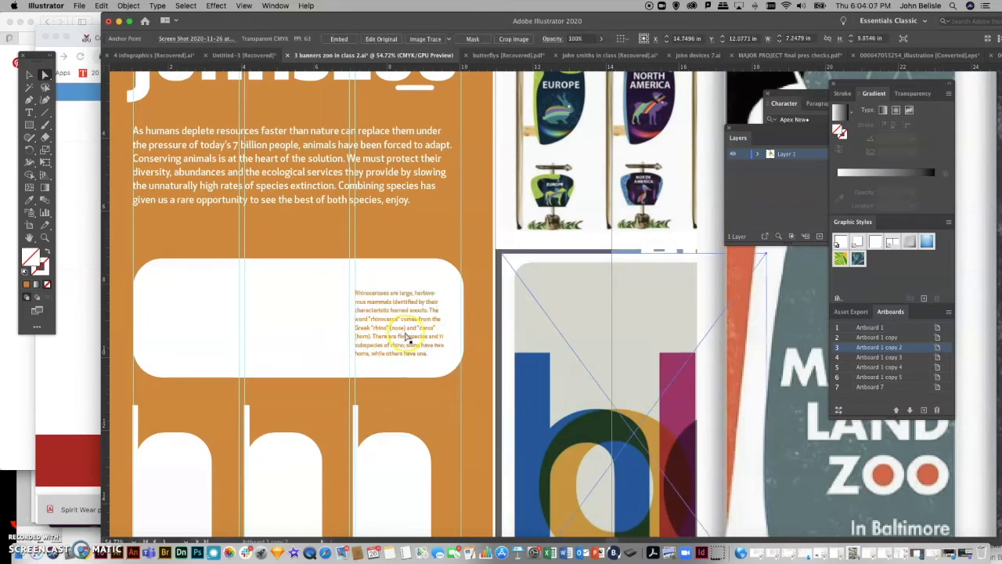
scroll(406, 337, "up", 5)
scroll(406, 337, "left", 2)
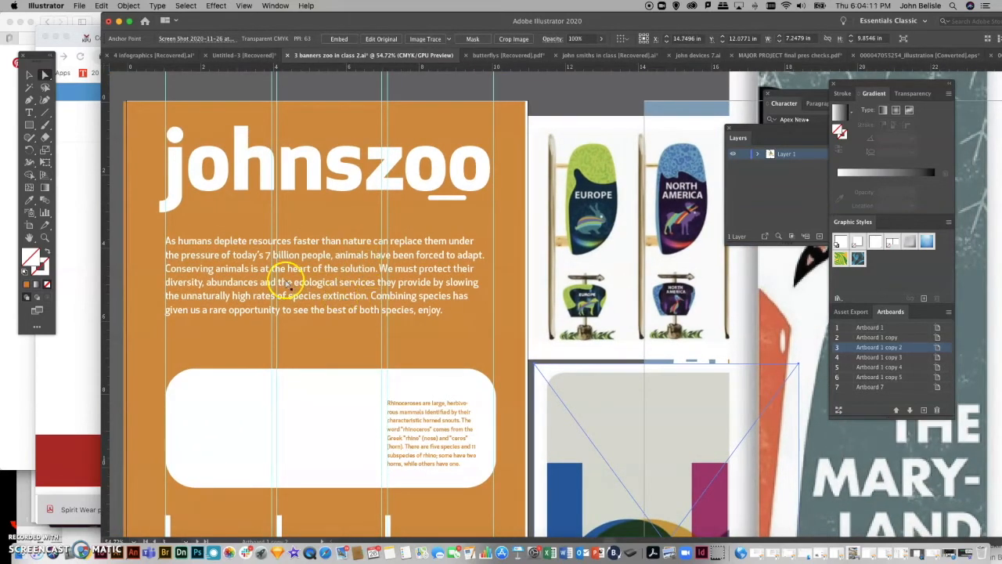
scroll(310, 294, "down", 4)
scroll(309, 293, "down", 4)
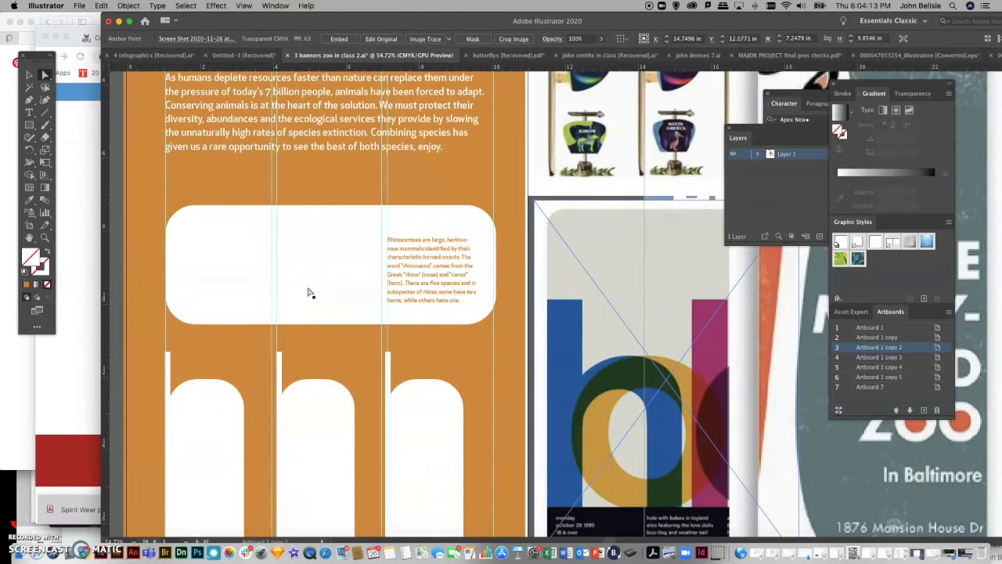
scroll(308, 292, "down", 4)
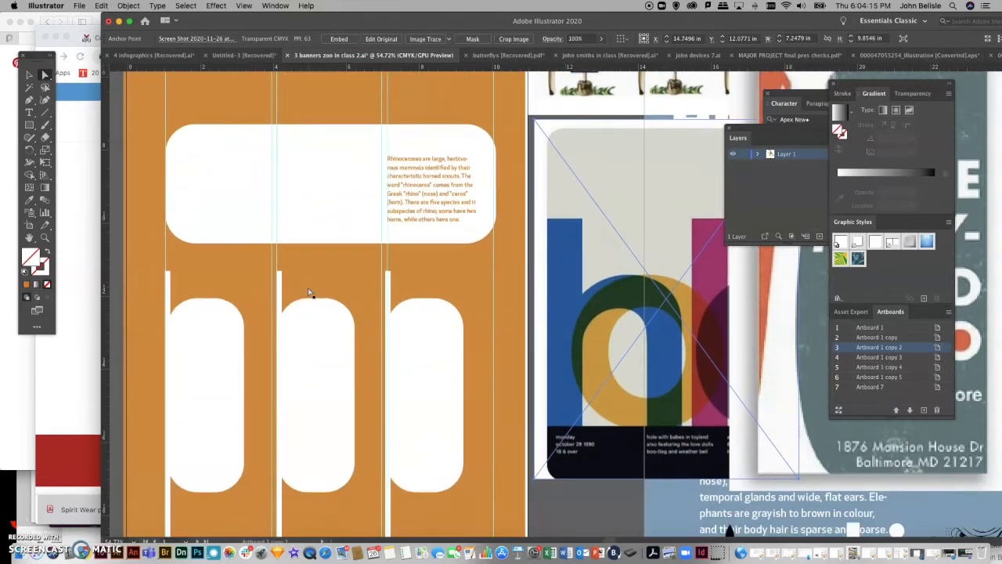
scroll(309, 294, "down", 1)
left_click(250, 286)
left_click(324, 297, "shift")
left_click(452, 319, "shift")
left_click(139, 270)
key("super+2")
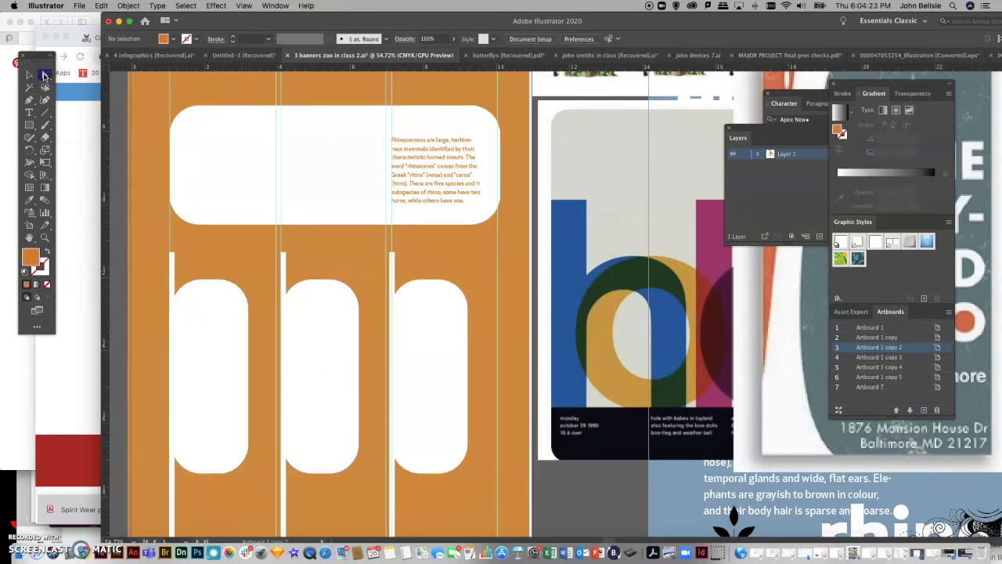
left_click(44, 76)
left_click(69, 87)
left_click(409, 347)
left_click(440, 353)
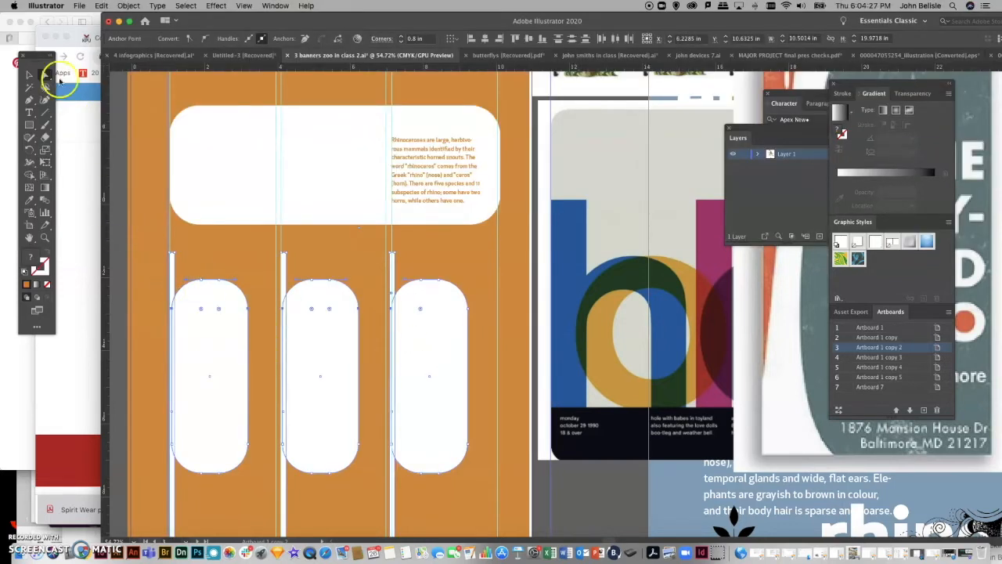
left_click(150, 236)
left_click_drag(486, 339, 485, 338)
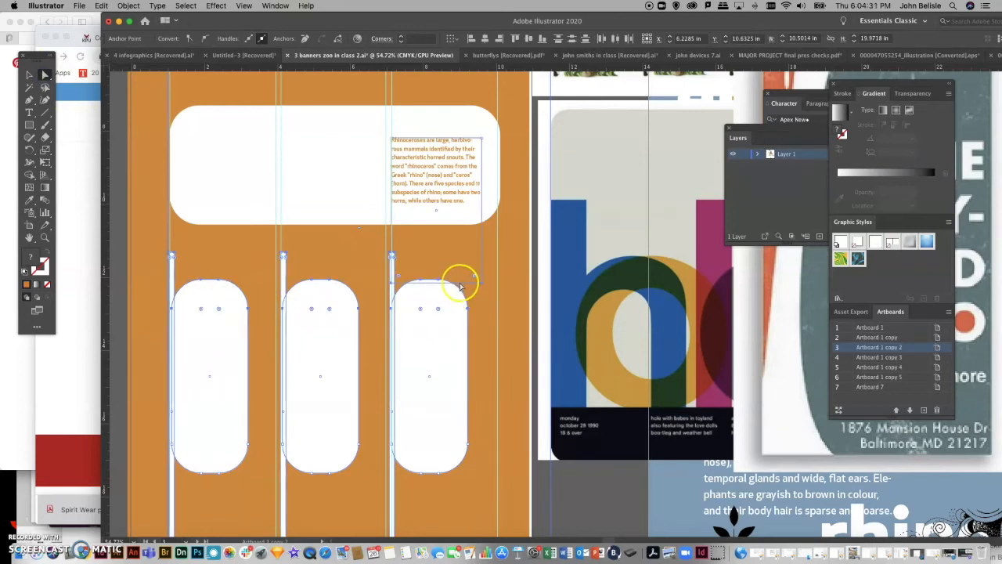
left_click(460, 284)
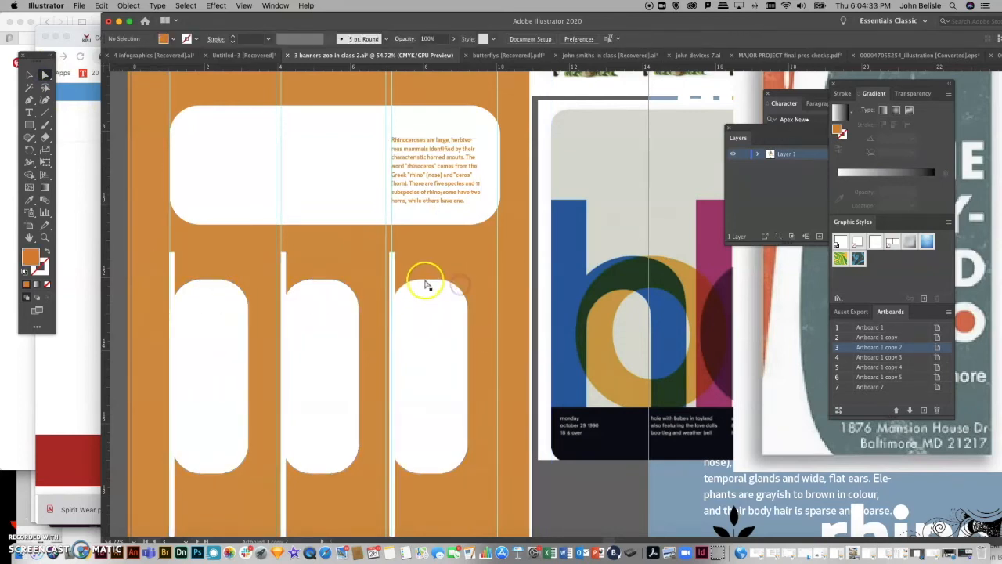
Lower the tops of the three white columns and their thin bars by about 1 in, leaving out the rhinoceros text
left_click(408, 182)
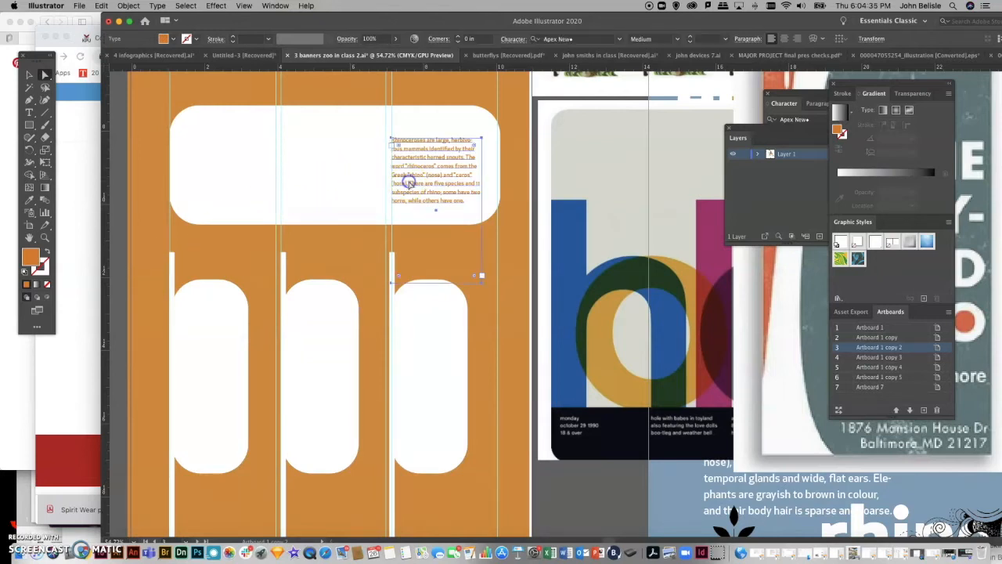
key("super+shift+a")
left_click_drag(149, 246, 482, 332)
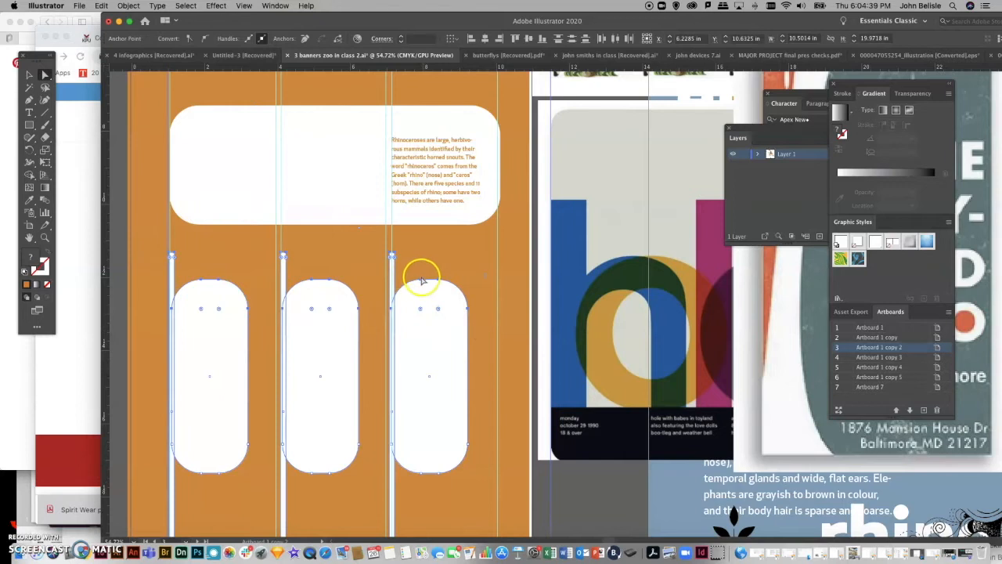
left_click_drag(420, 284, 420, 321)
Extend the wide white box downward to about 4.32 in tall by moving only its lower corner anchors, keeping the corner radius
left_click(202, 226)
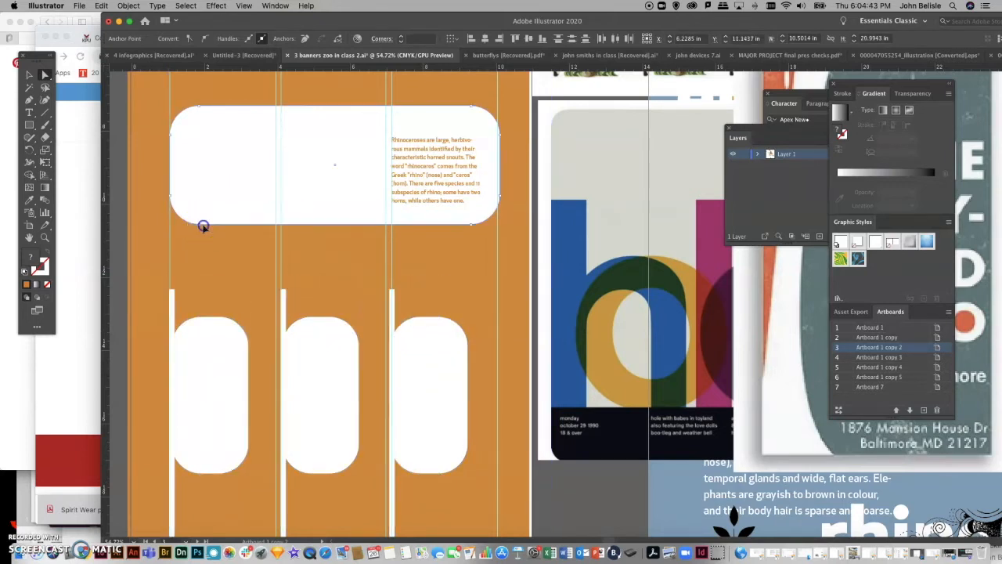
left_click(170, 197)
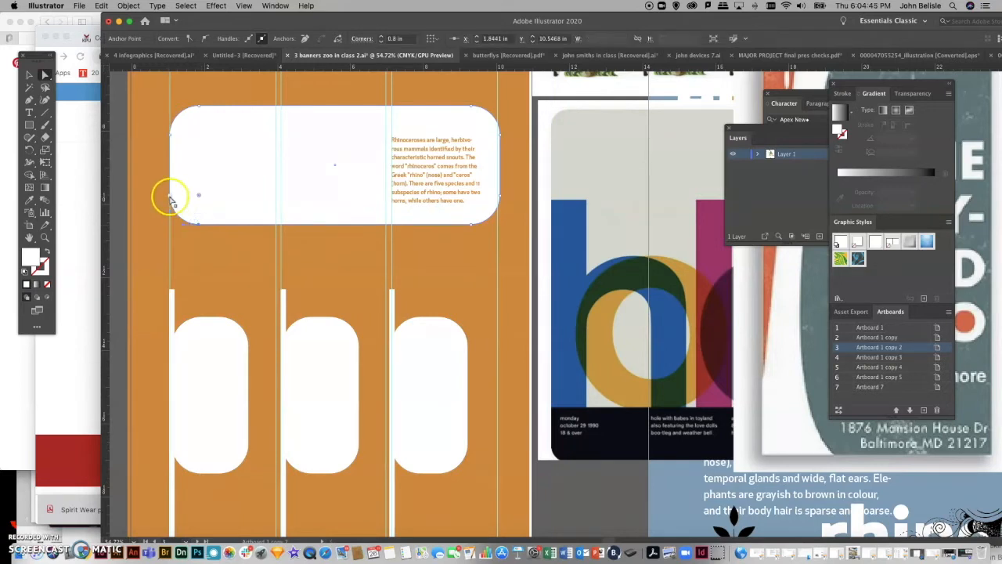
left_click(170, 196, "shift")
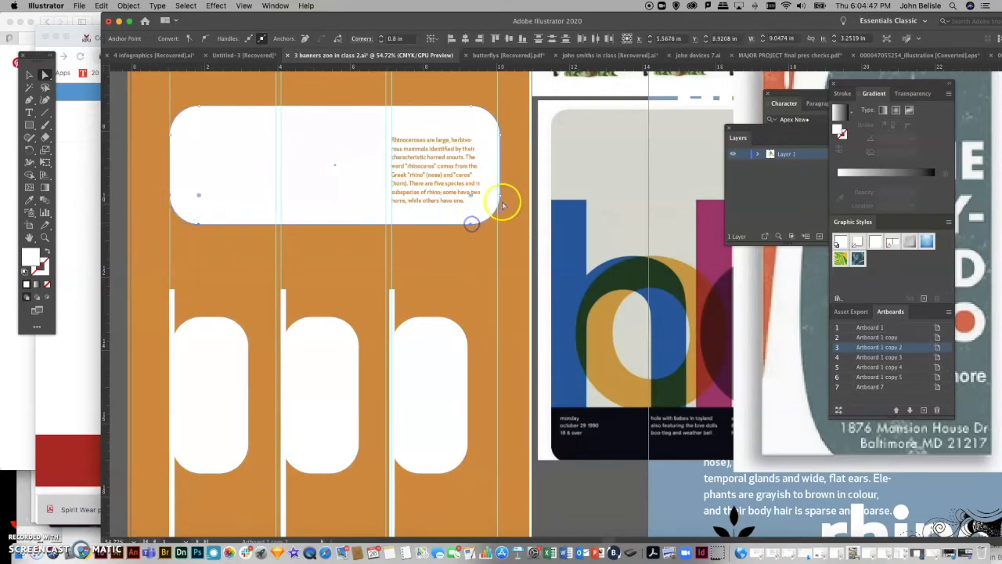
left_click_drag(502, 197, 494, 235)
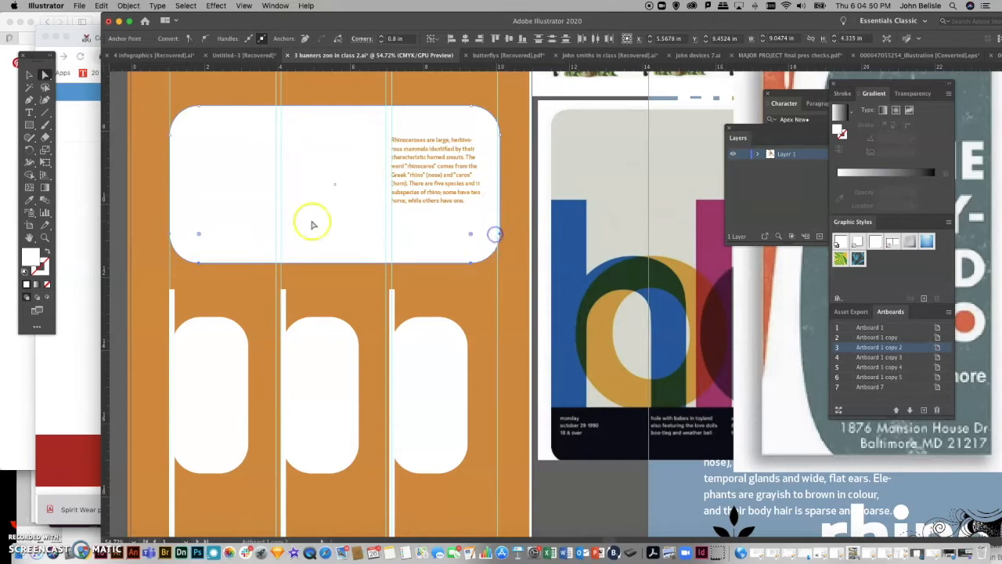
left_click(123, 208)
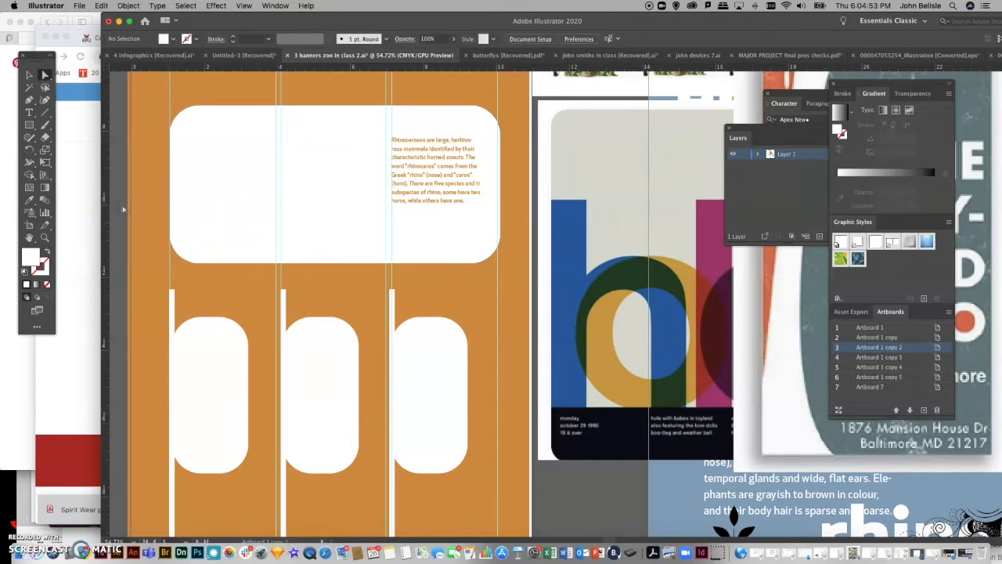
Move the johnszoo title straight up so it sits clear above the paragraph near the banner's top edge
key("super+minus")
key("super+minus")
scroll(201, 234, "up", 3)
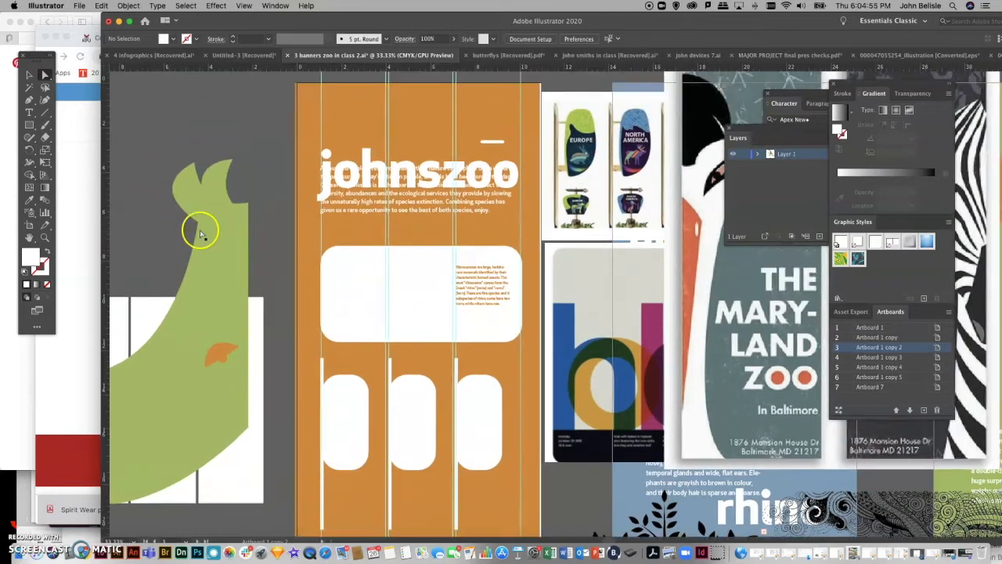
left_click(539, 247)
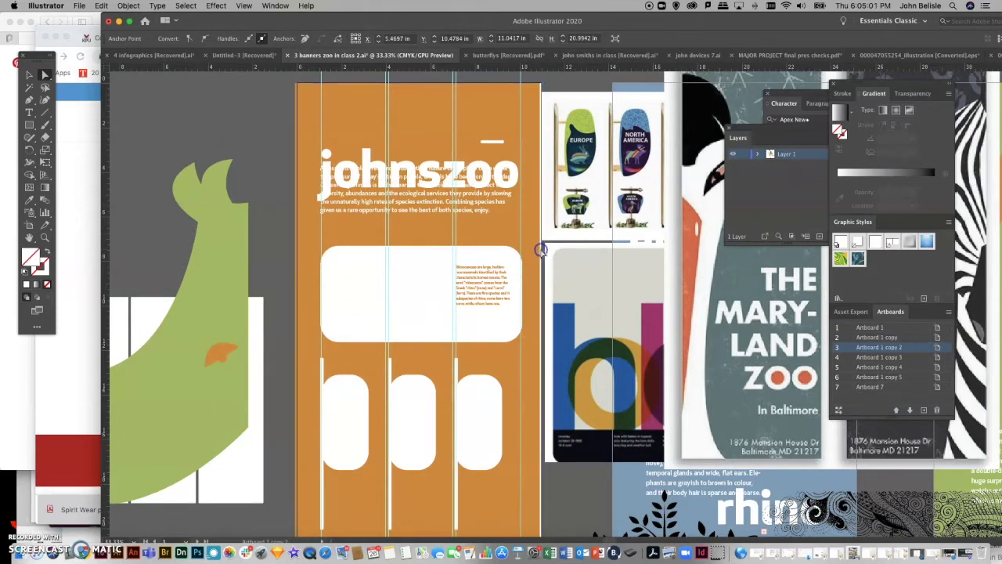
left_click(378, 173)
left_click(374, 146)
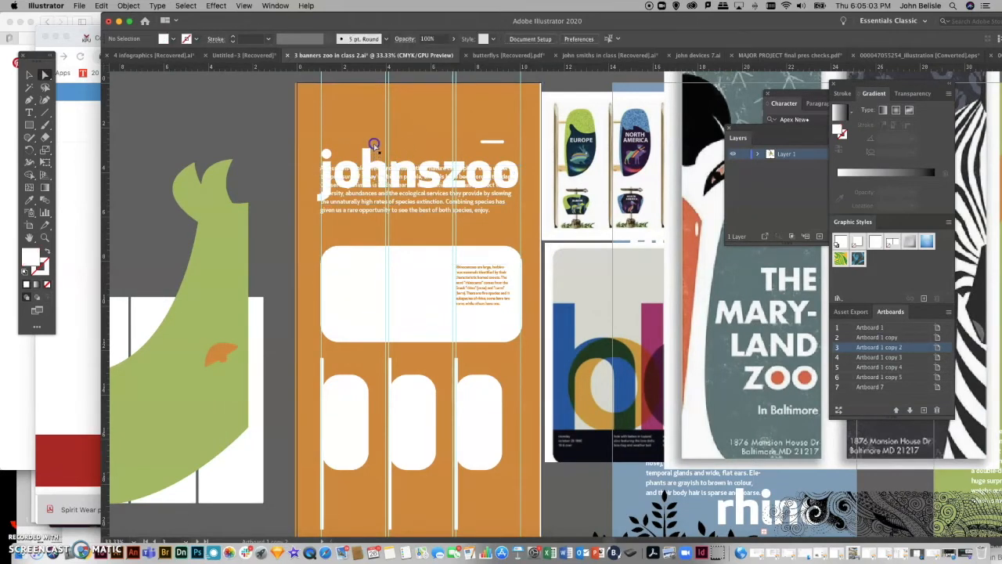
left_click(367, 156)
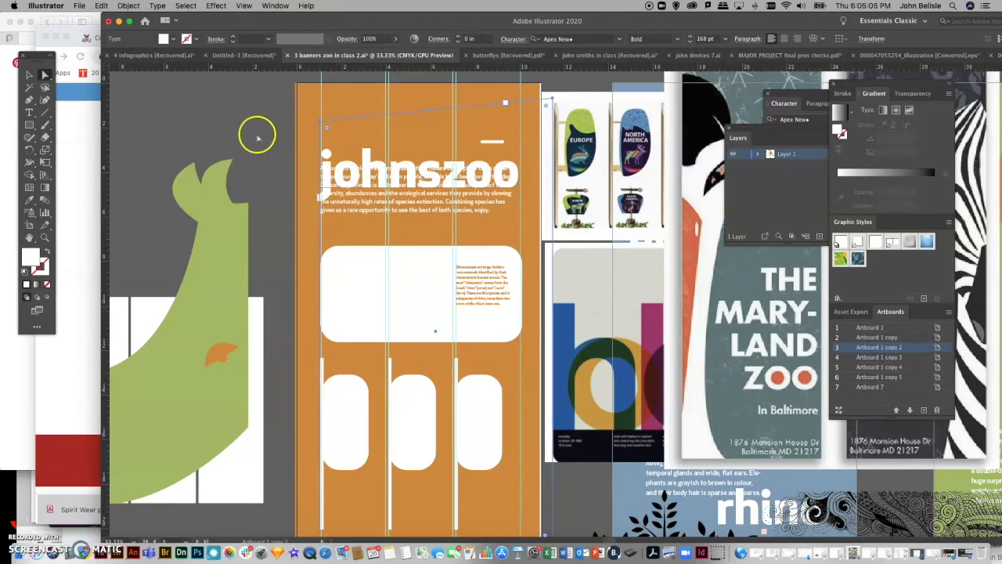
left_click(332, 171)
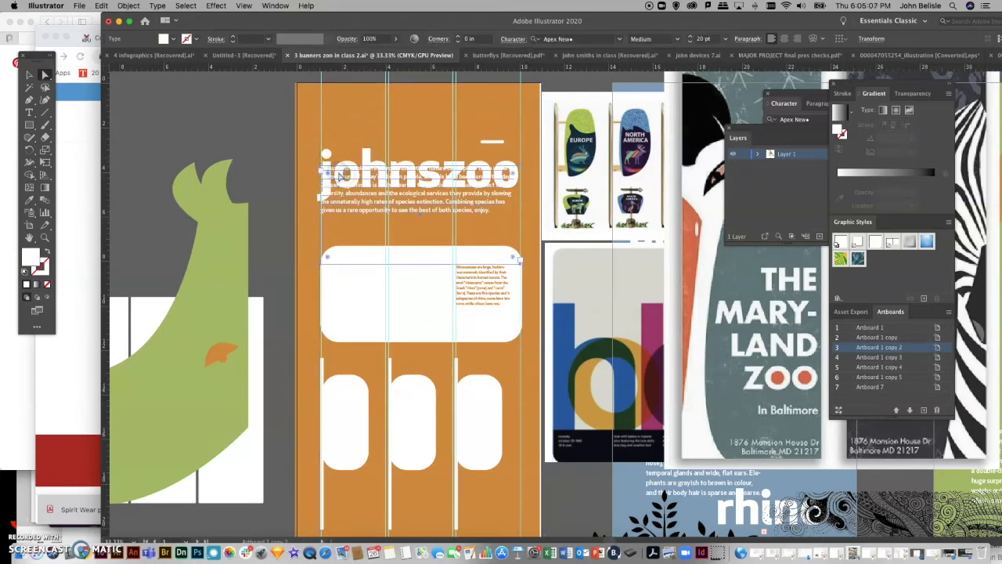
left_click(505, 163)
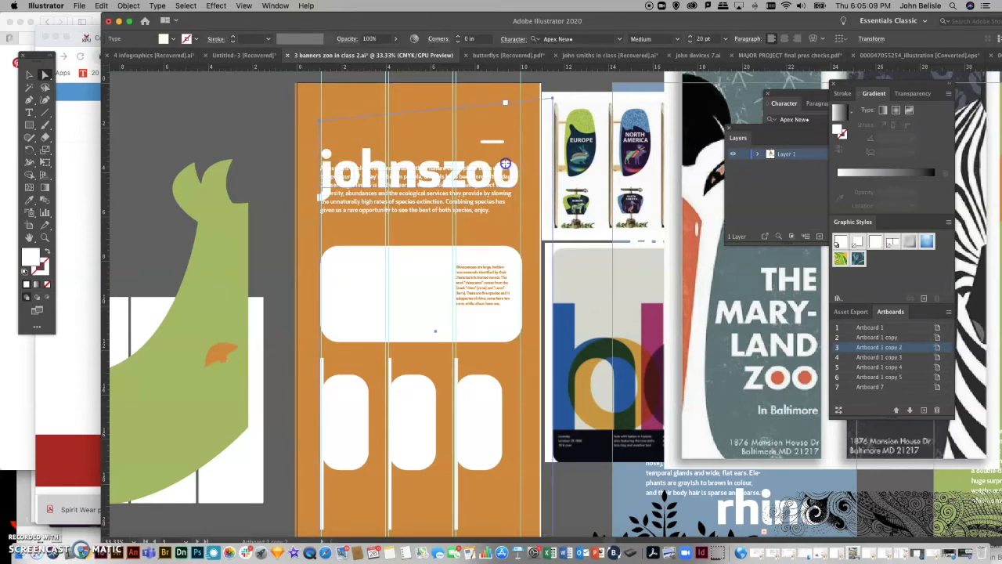
left_click_drag(505, 163, 505, 115)
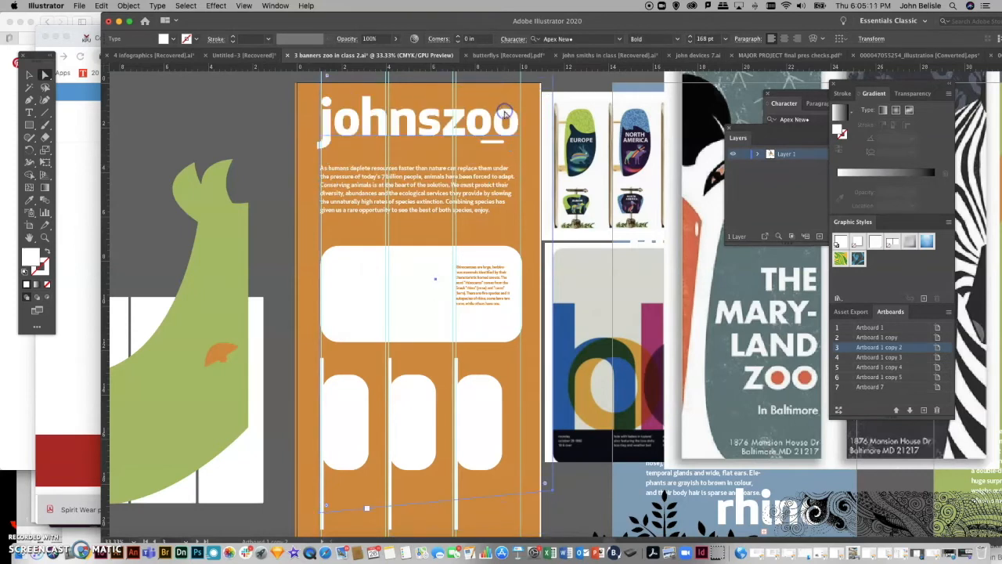
left_click(264, 123)
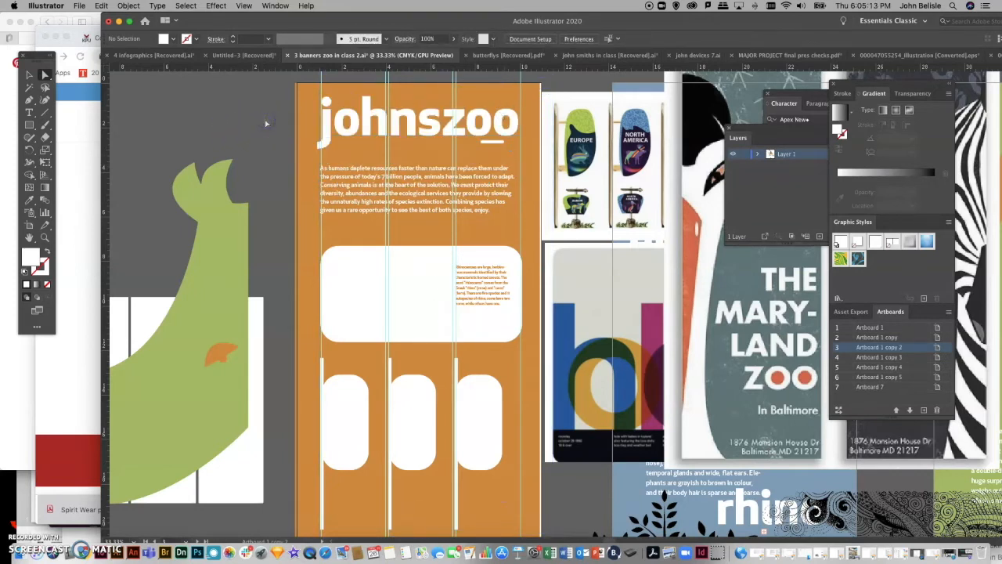
Compare the banner layout with the reference images, examining the EUROPE and NORTH AMERICA signs up close
left_click(368, 171)
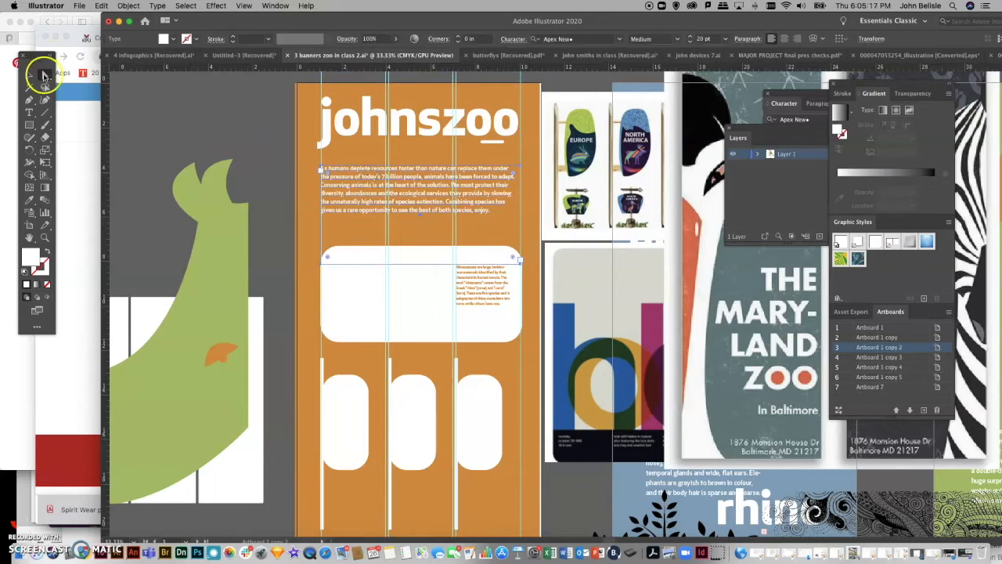
left_click(226, 131)
scroll(435, 221, "down", 3)
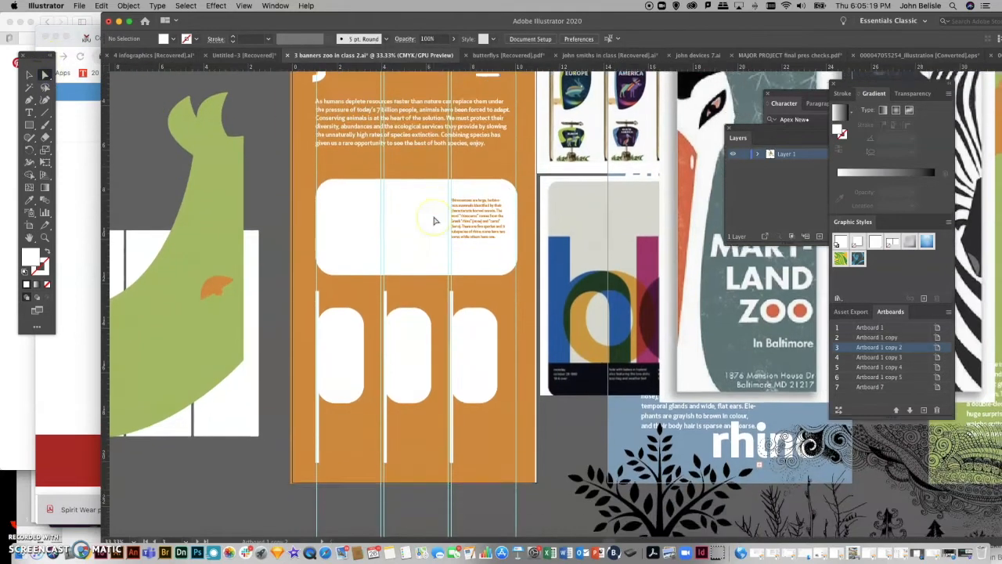
scroll(416, 371, "right", 2)
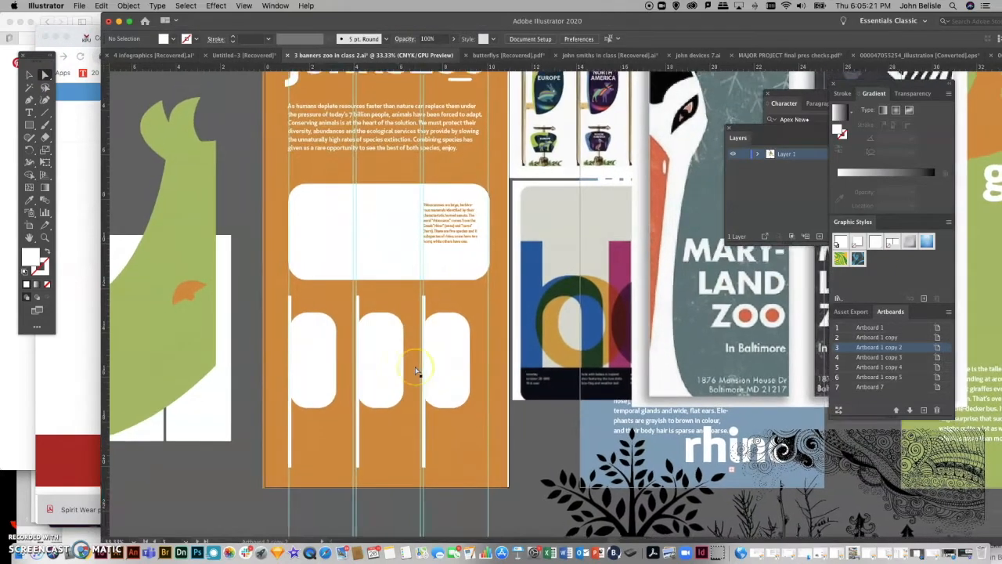
scroll(416, 371, "up", 5)
scroll(419, 370, "right", 5)
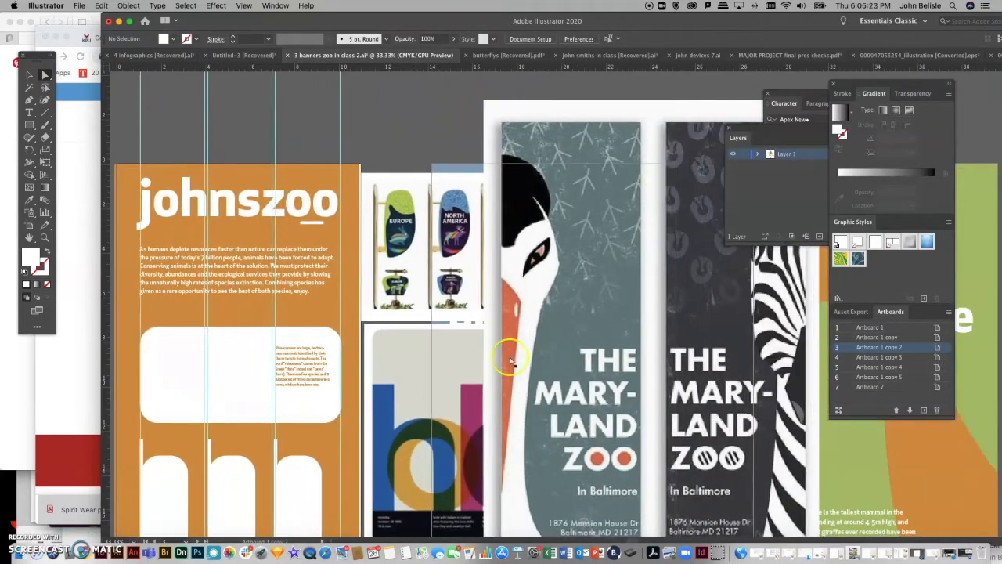
left_click(45, 227)
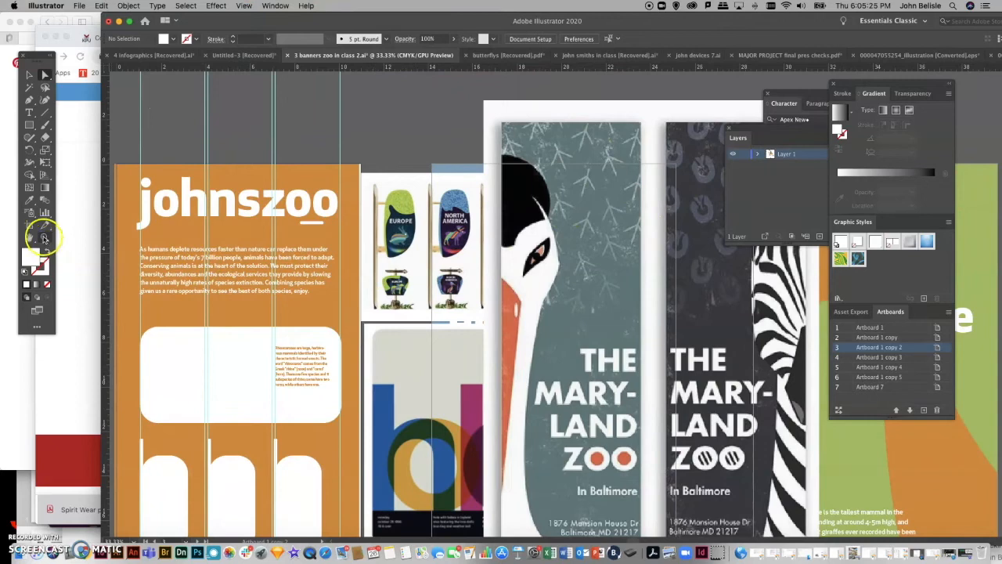
left_click_drag(407, 216, 584, 307)
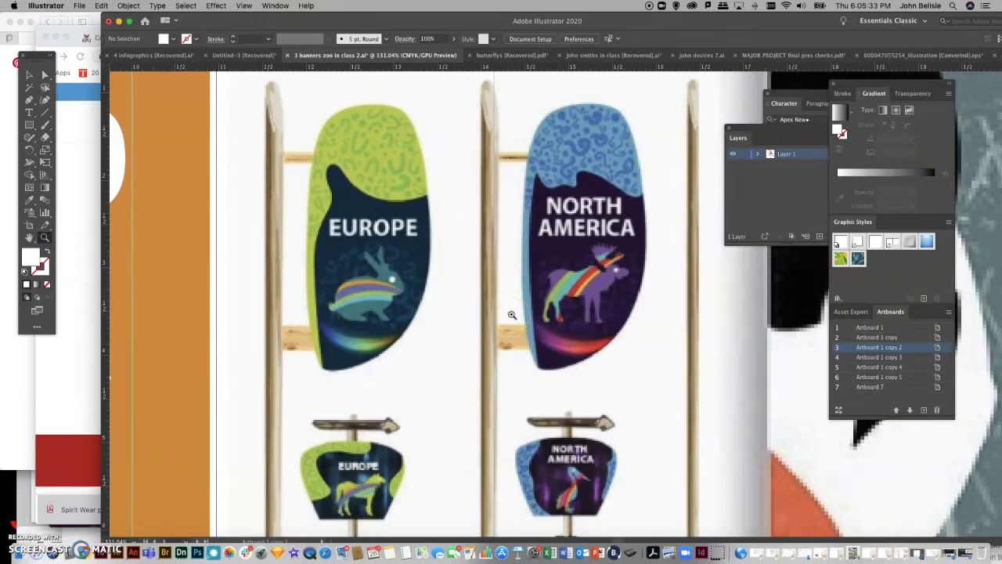
left_click(512, 314, "alt")
left_click(512, 315, "alt")
scroll(512, 315, "left", 5)
scroll(512, 314, "down", 3)
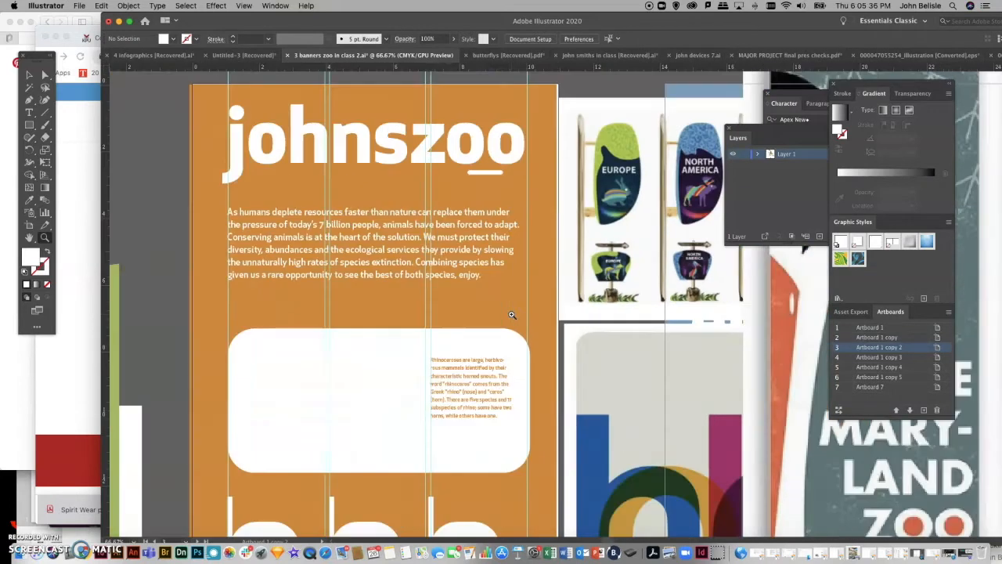
left_click(512, 315, "alt")
left_click(512, 315, "alt")
left_click(512, 315, "alt")
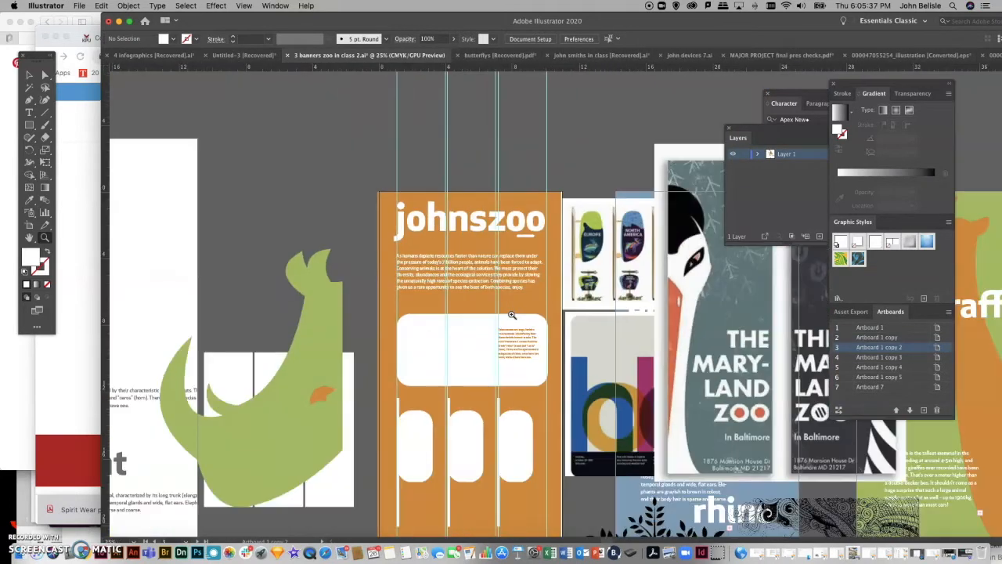
scroll(512, 315, "down", 3)
scroll(512, 315, "right", 3)
scroll(512, 315, "right", 1)
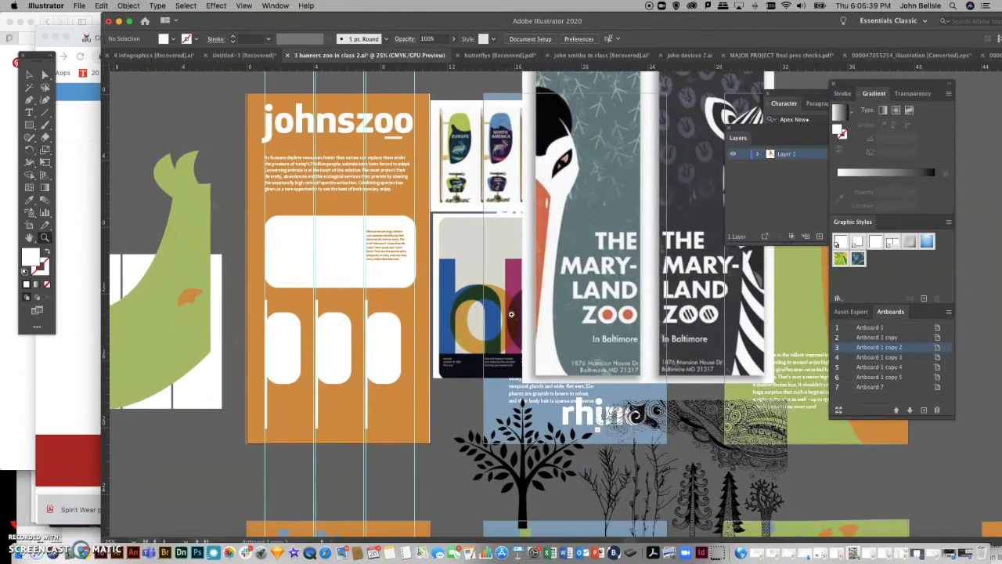
Unlock all objects and lower the top edge of the banner's unfilled frame to between the paragraph and the wide white box
left_click(45, 75)
left_click(128, 6)
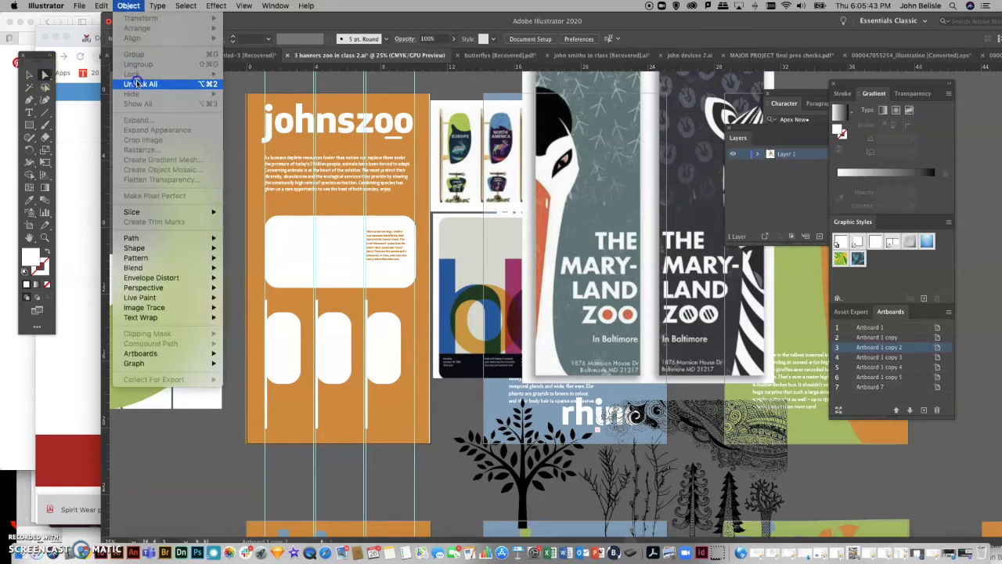
left_click(134, 83)
left_click(163, 103)
left_click(257, 95)
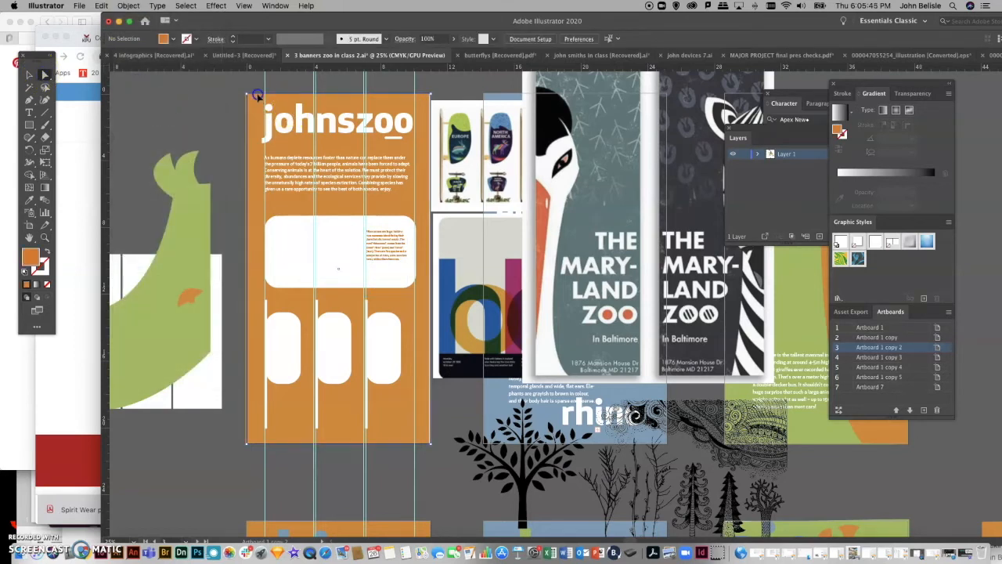
left_click(263, 203)
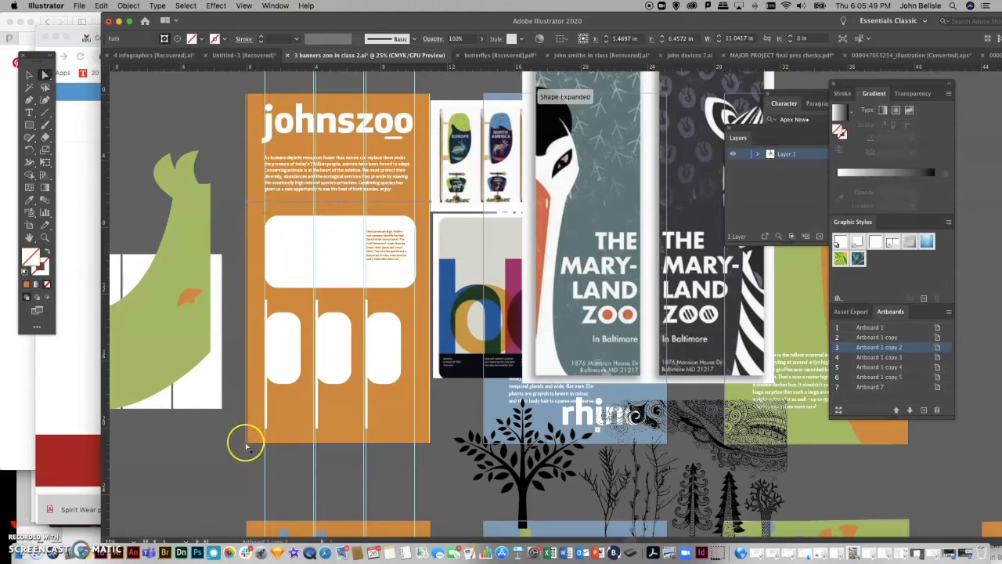
Duplicate the banner's orange background rectangle straight down so the copy's top edge sits between the paragraph and the wide white box
left_click(288, 119)
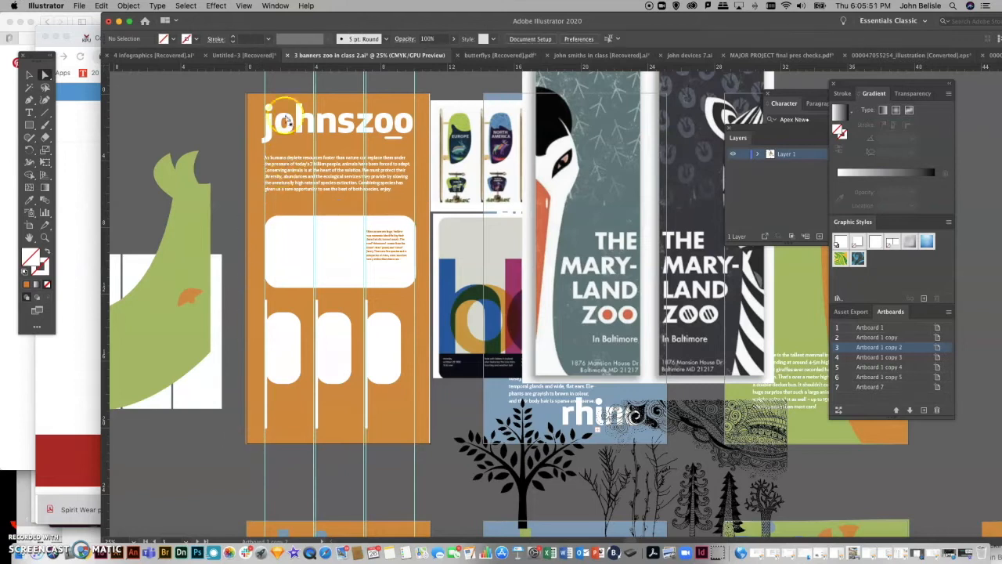
left_click(257, 101)
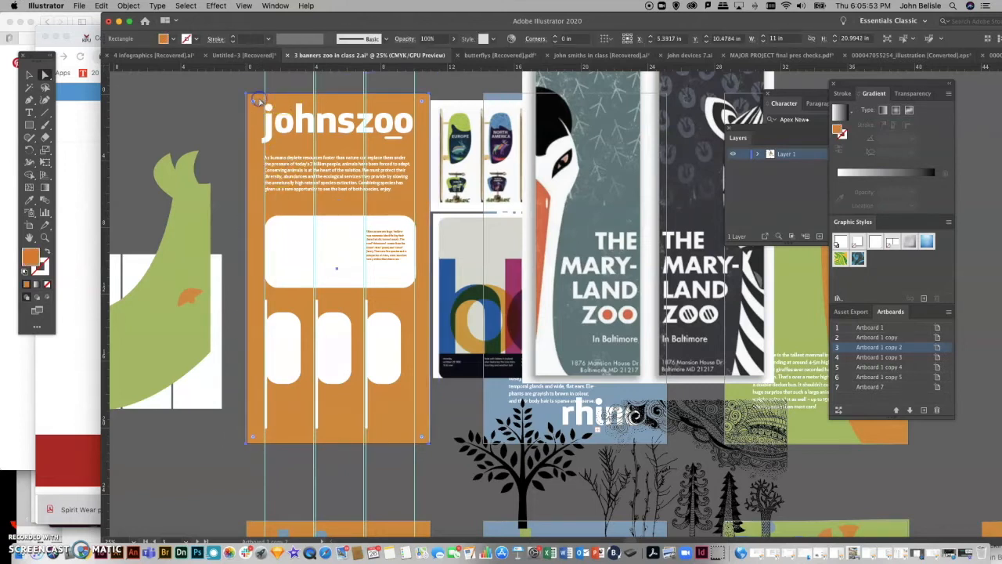
left_click_drag(259, 102, 259, 152)
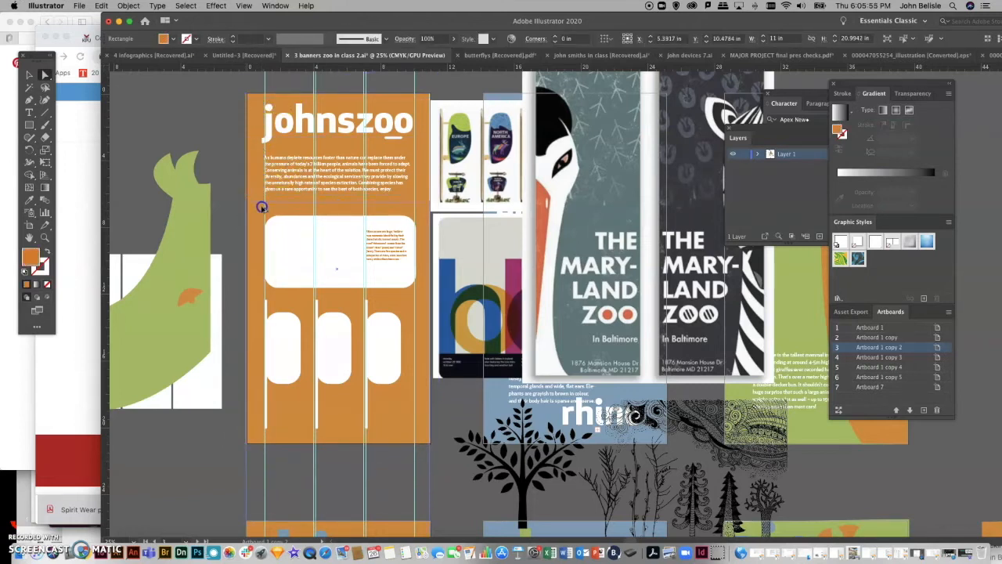
left_click_drag(262, 208, 262, 206)
scroll(273, 494, "down", 3)
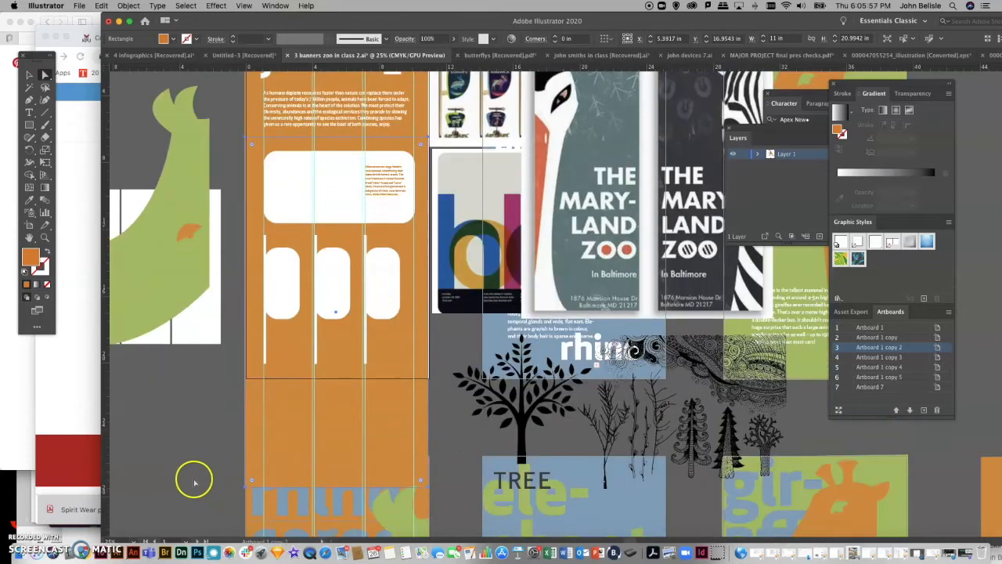
Move the blue rhino title aside and shorten the copied orange rectangle from below to a band about 5.15 in tall behind the wide white box
left_click(303, 487)
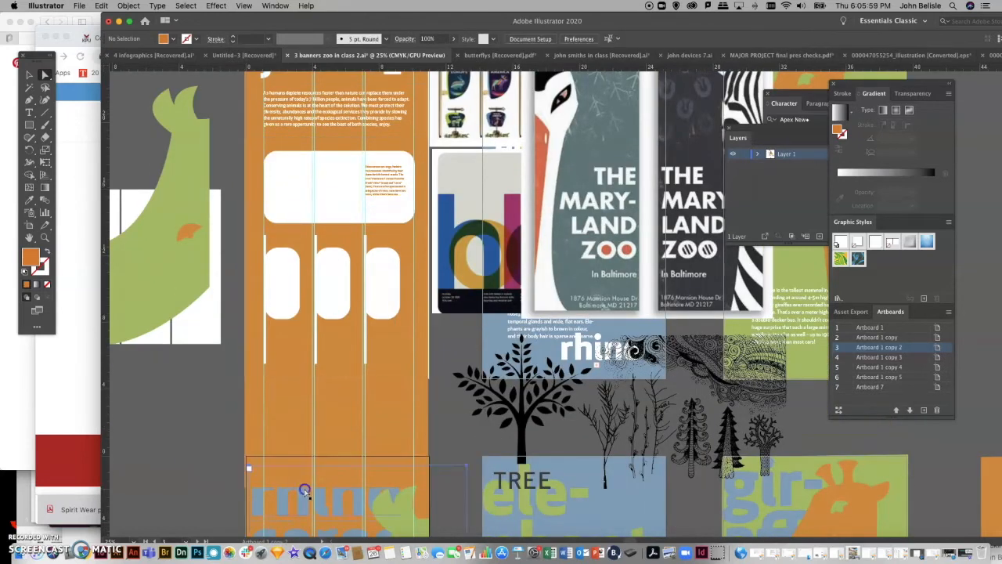
left_click(362, 488)
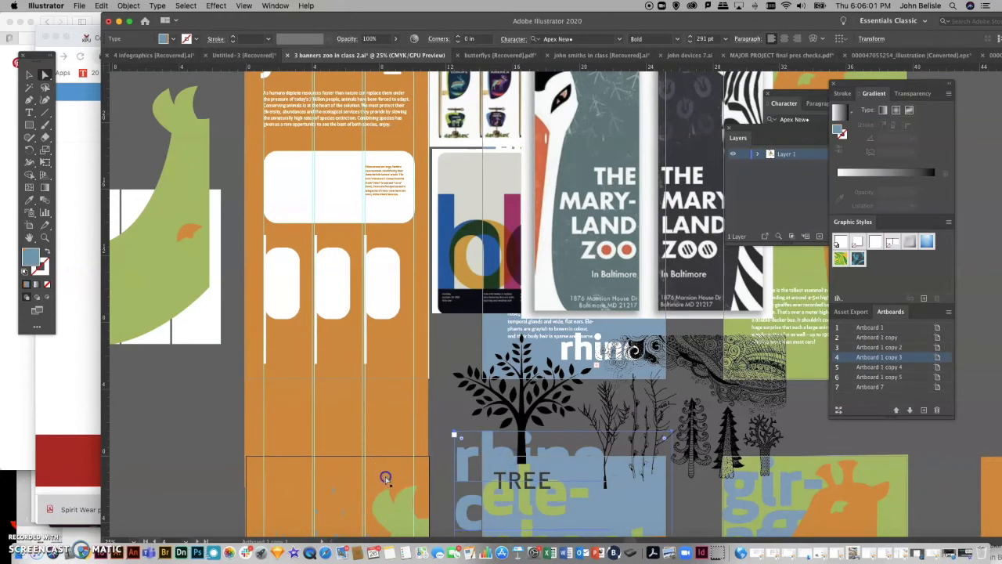
left_click(298, 455)
left_click(45, 163)
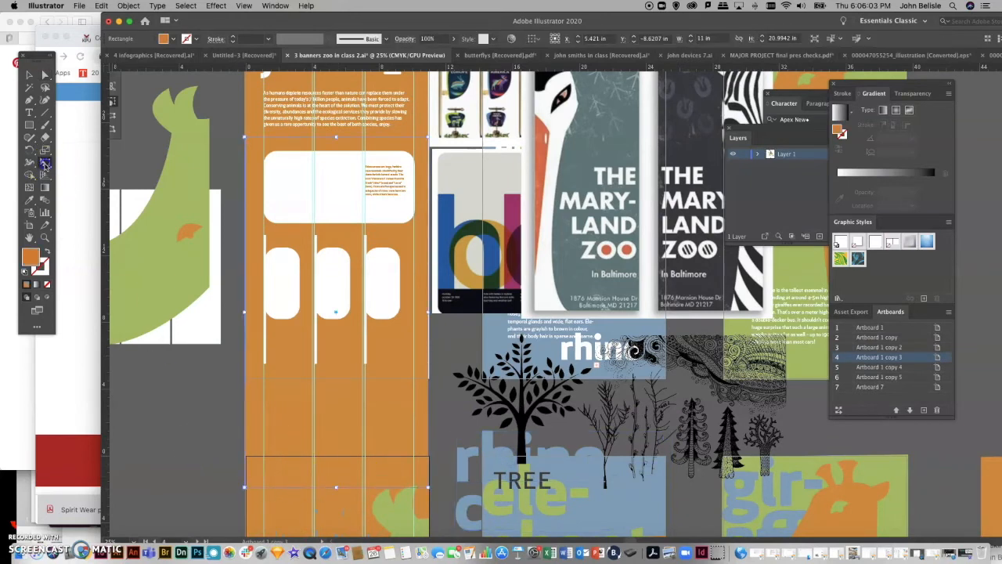
left_click_drag(337, 487, 364, 224)
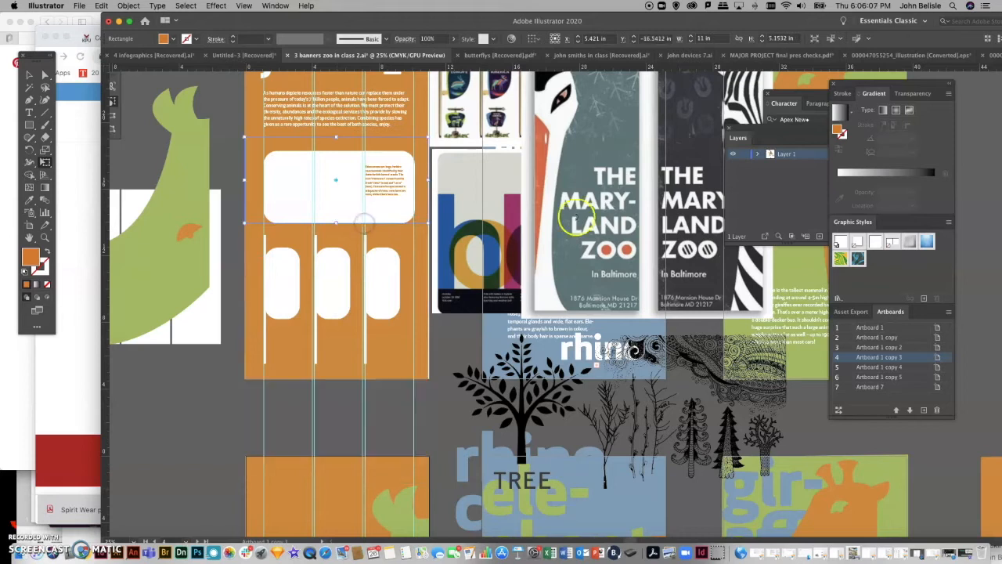
Give the orange band behind the wide white box a slightly darker orange fill
double_click(839, 133)
left_click(700, 193)
left_click(824, 170)
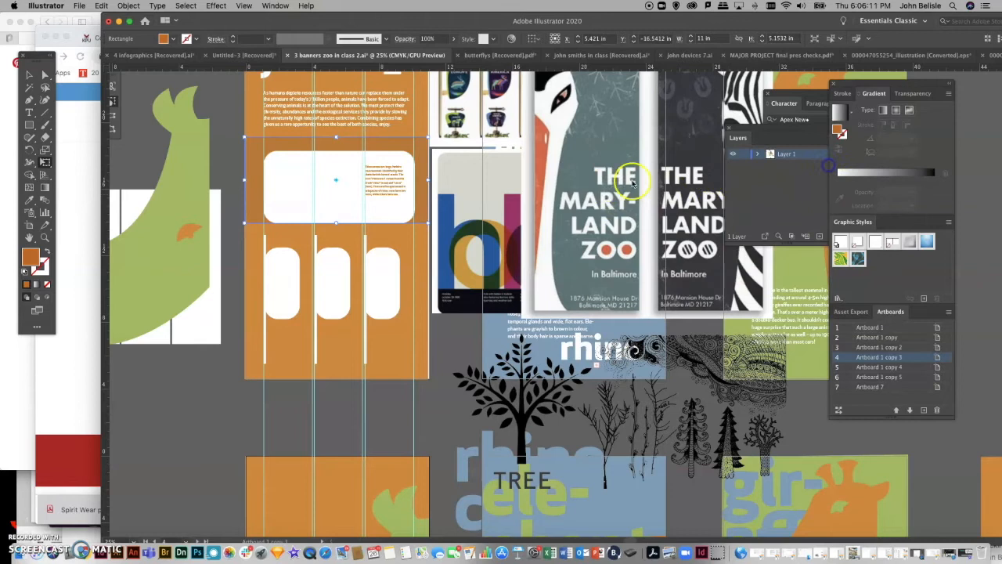
Move the large green rhino head further from the banner and shift the colourful lettering reference image down, away from the banner
key("super+equal")
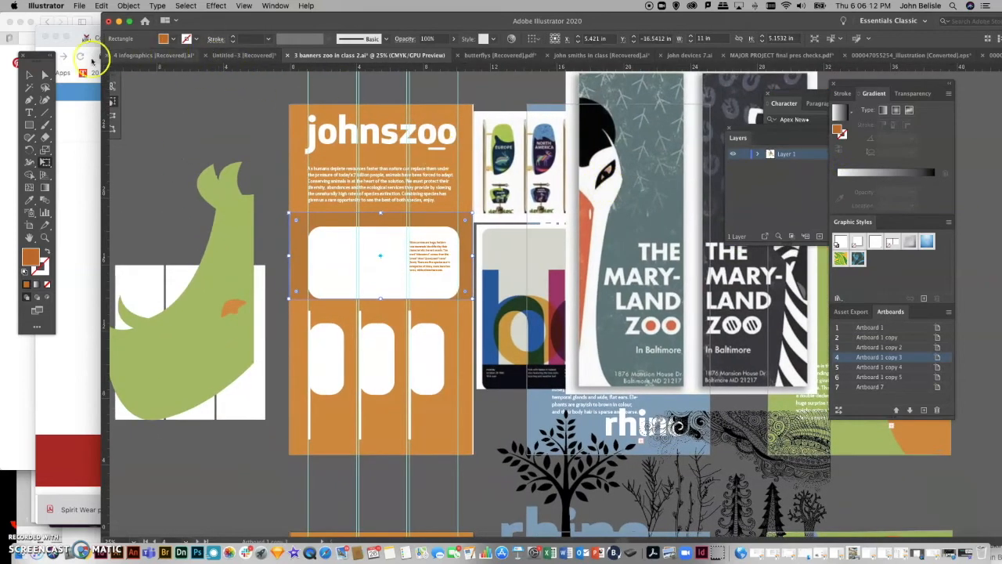
left_click(44, 74)
left_click(201, 133)
left_click_drag(236, 245, 164, 226)
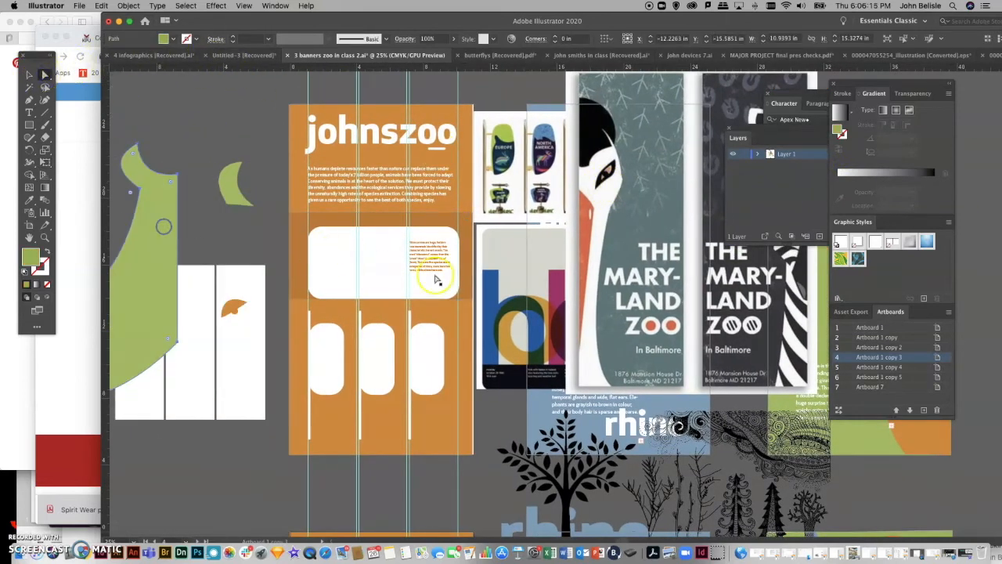
left_click_drag(544, 300, 607, 387)
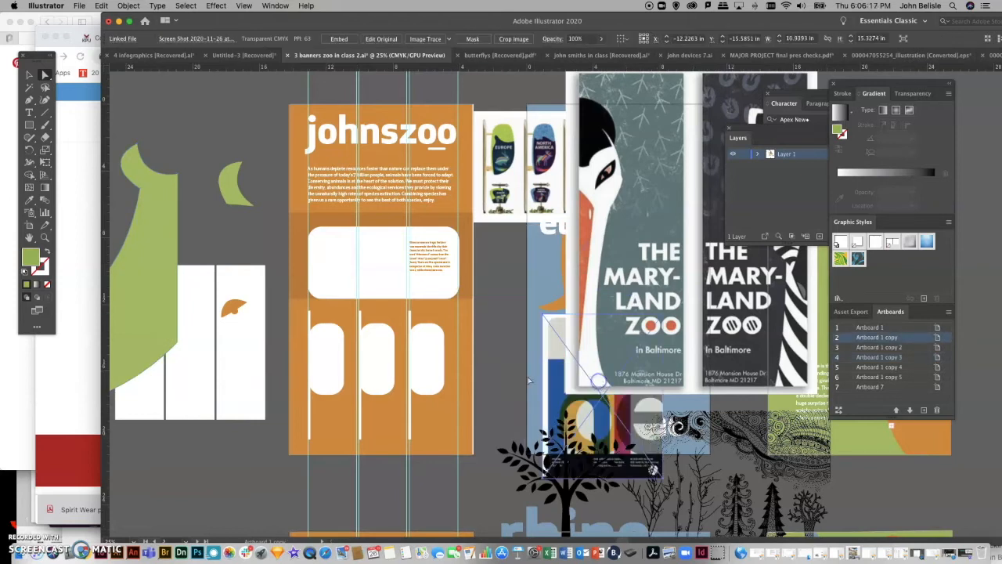
Place the loose orange ear shape on the green rhino's head
left_click(45, 237)
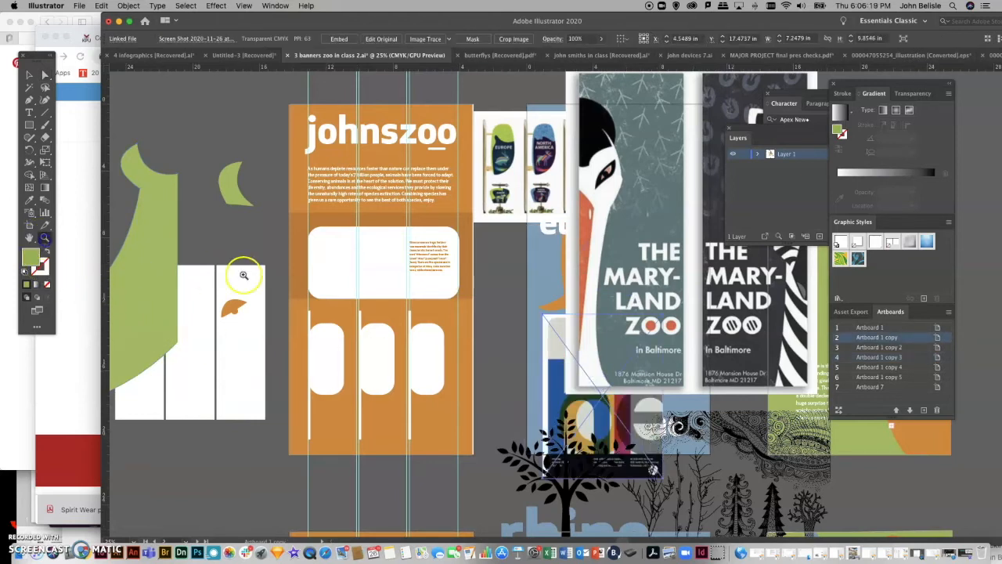
left_click_drag(358, 276, 372, 277)
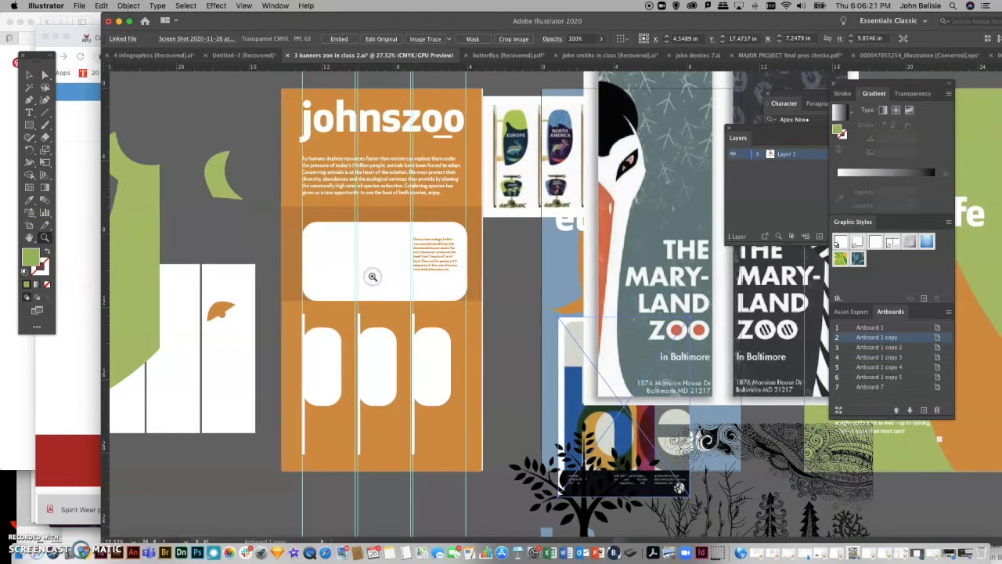
left_click(372, 276)
scroll(371, 276, "right", 4)
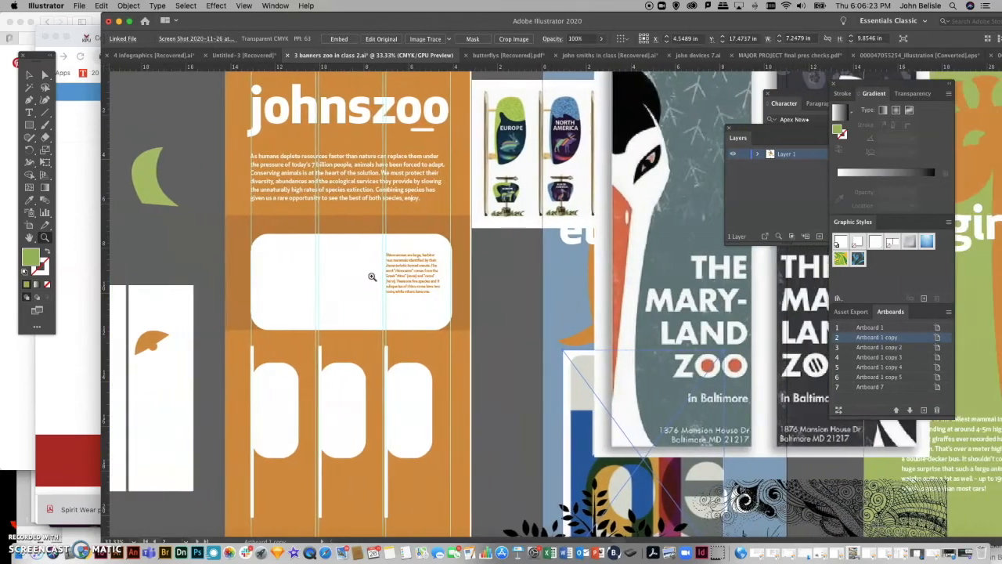
scroll(372, 277, "down", 3)
scroll(371, 275, "left", 4)
scroll(370, 275, "up", 1)
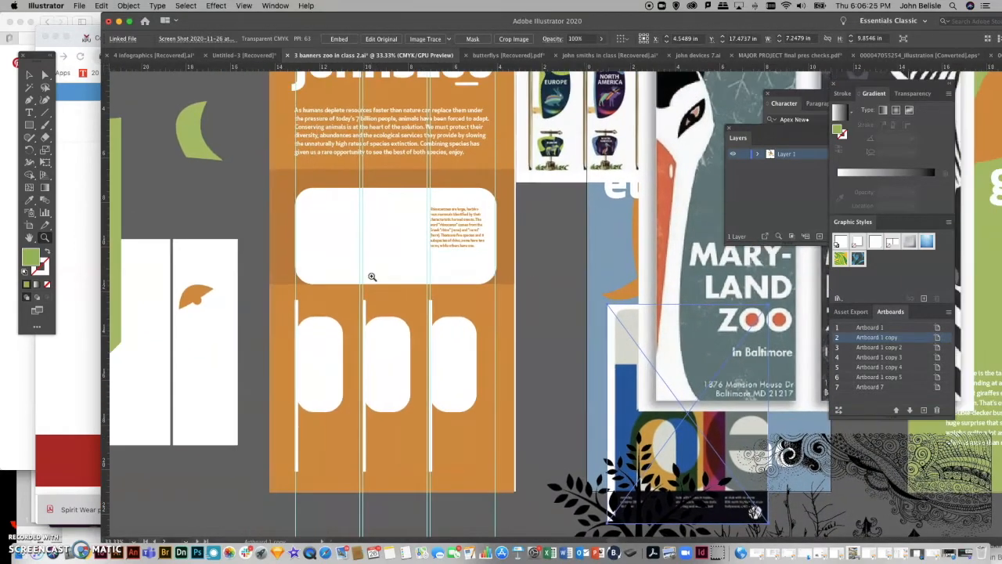
scroll(325, 254, "left", 5)
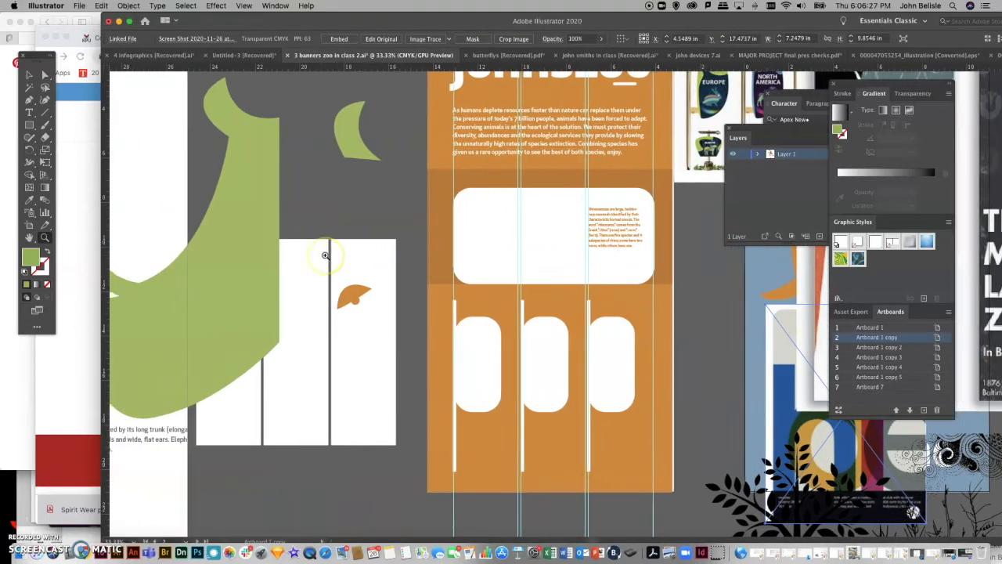
left_click(44, 74)
left_click(242, 230)
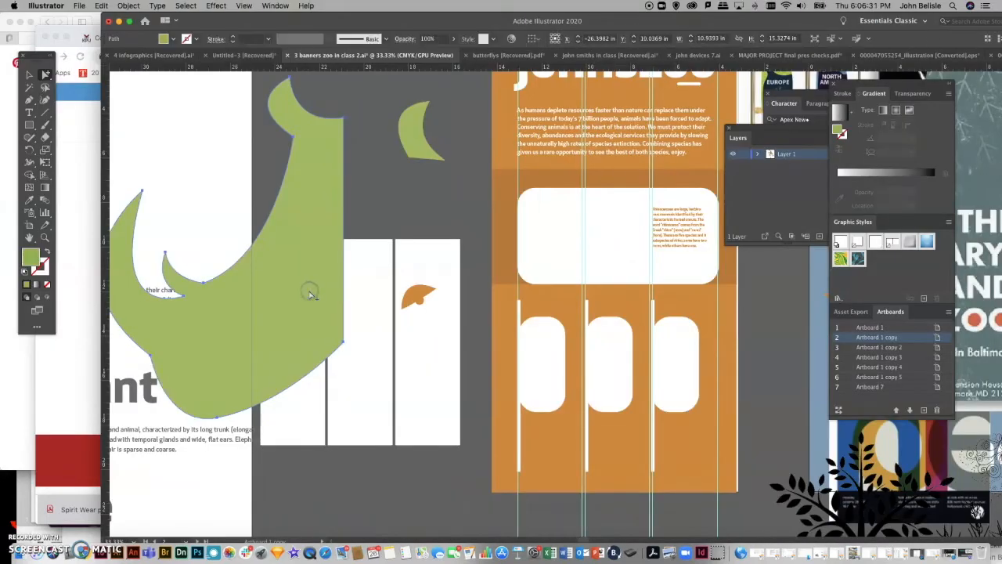
left_click(420, 302)
left_click_drag(409, 285, 304, 251)
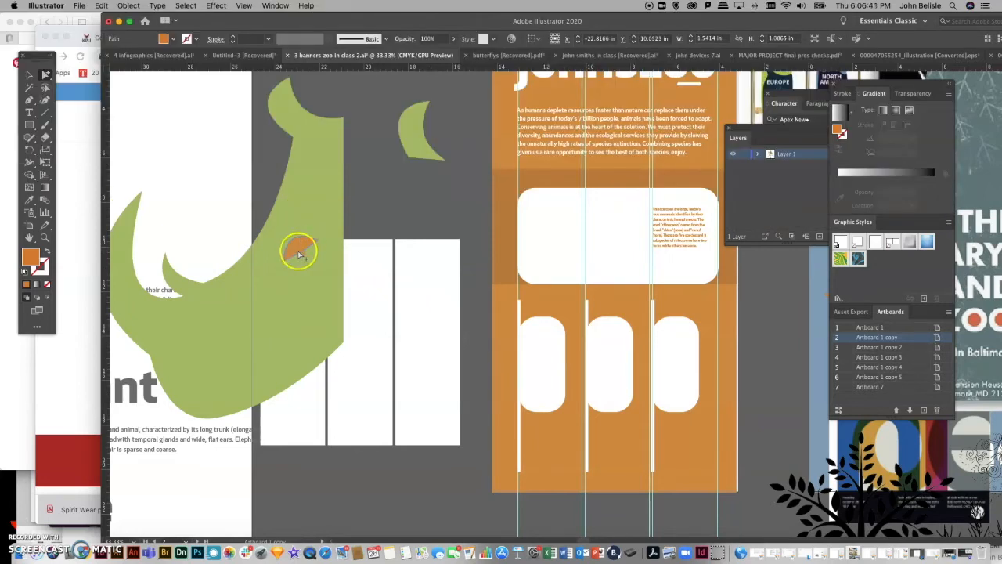
Scale down the rhino head together with its orange ear and fit them inside the first small rounded white box on the banner
left_click(308, 206)
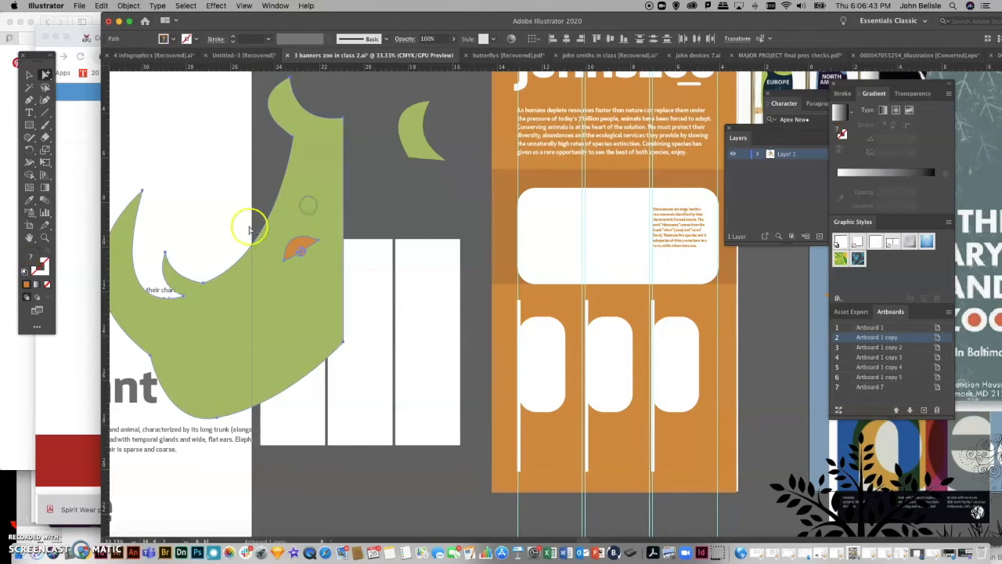
left_click(44, 162)
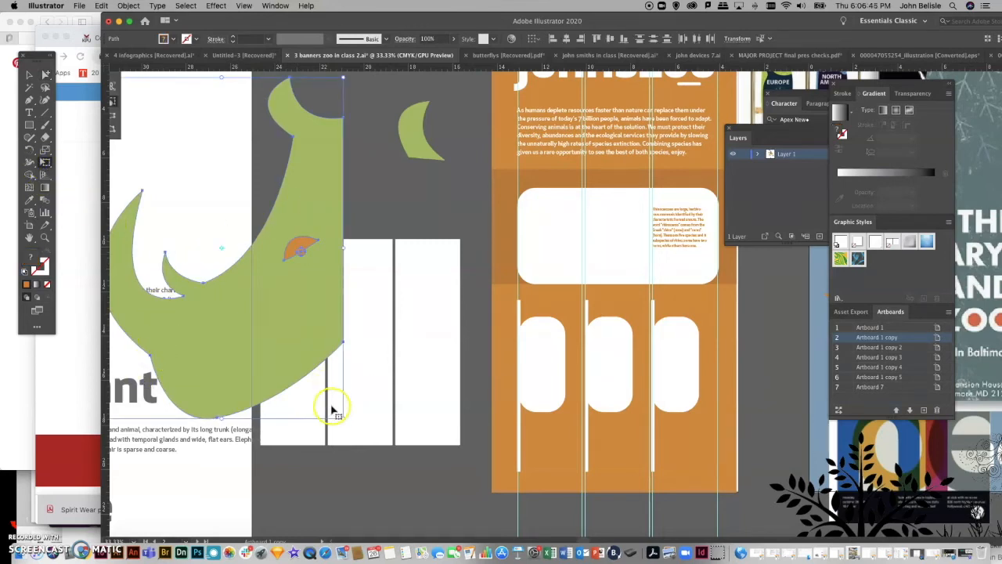
left_click_drag(340, 417, 555, 376)
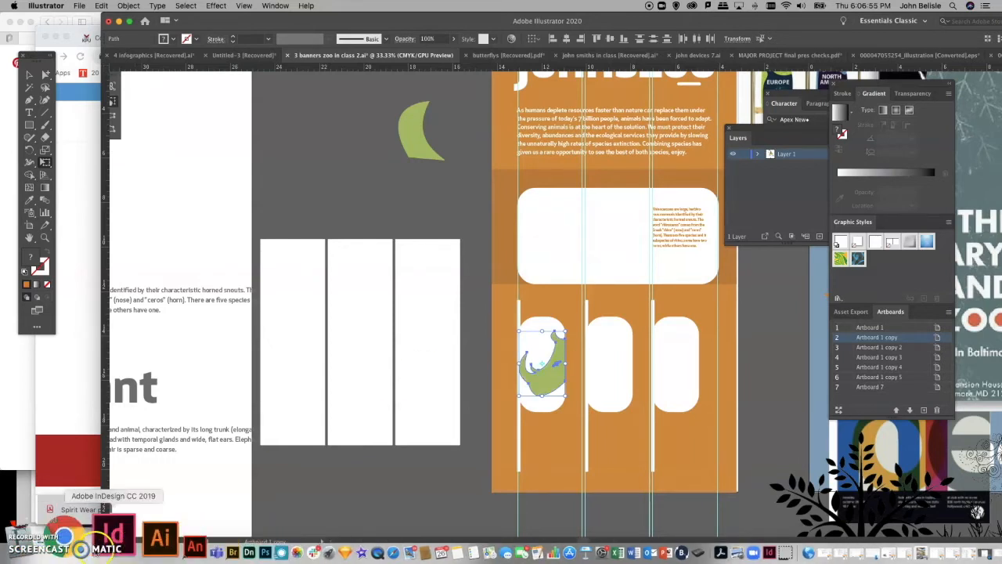
left_click(88, 539)
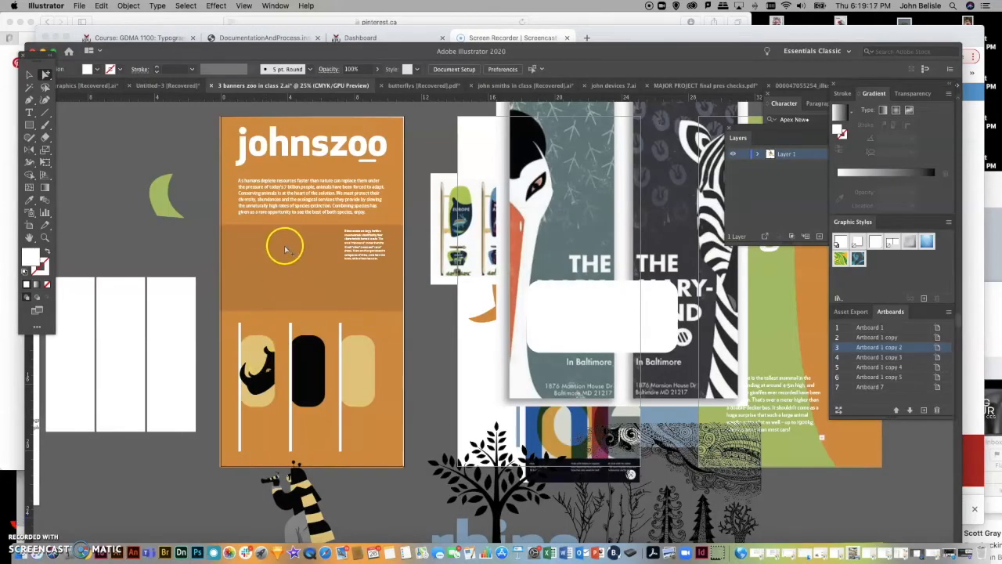
Move the striped bee figure with binoculars onto the banner's dark band and enlarge it to about 8.32 by 11.95 in
left_click(285, 249)
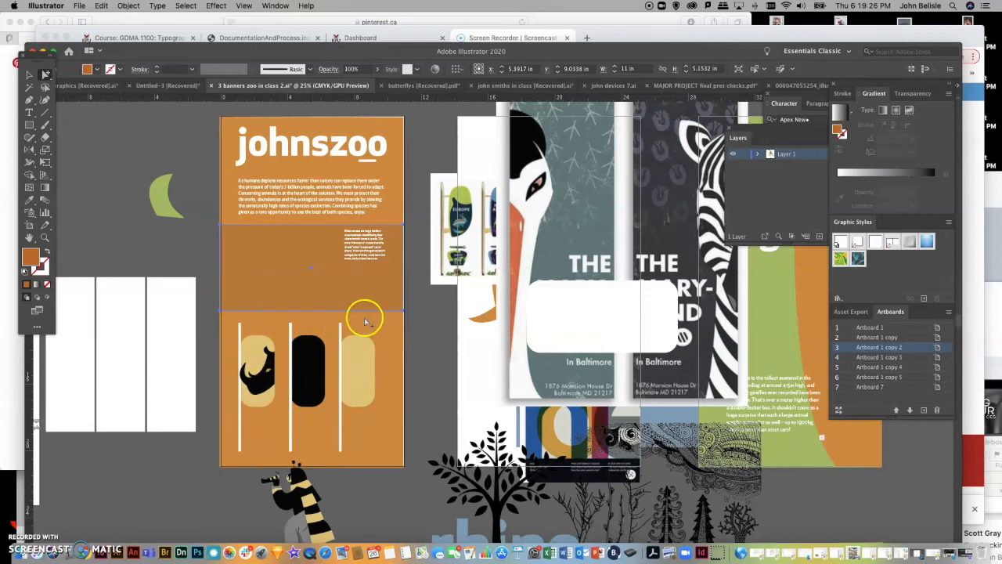
left_click(283, 495)
left_click_drag(289, 495, 359, 320)
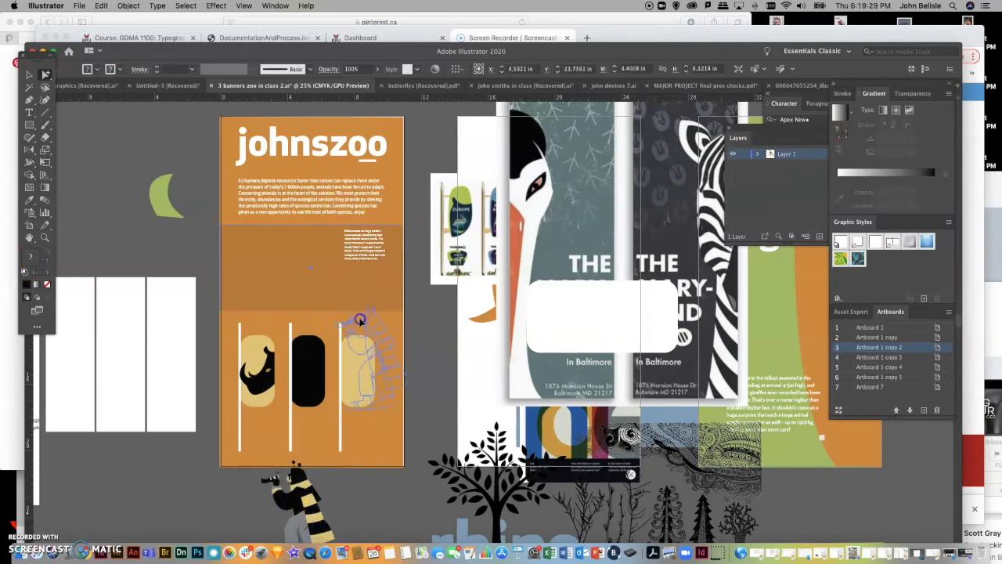
left_click_drag(290, 250, 290, 251)
left_click(45, 162)
left_click_drag(338, 321, 401, 415)
left_click_drag(346, 289, 338, 298)
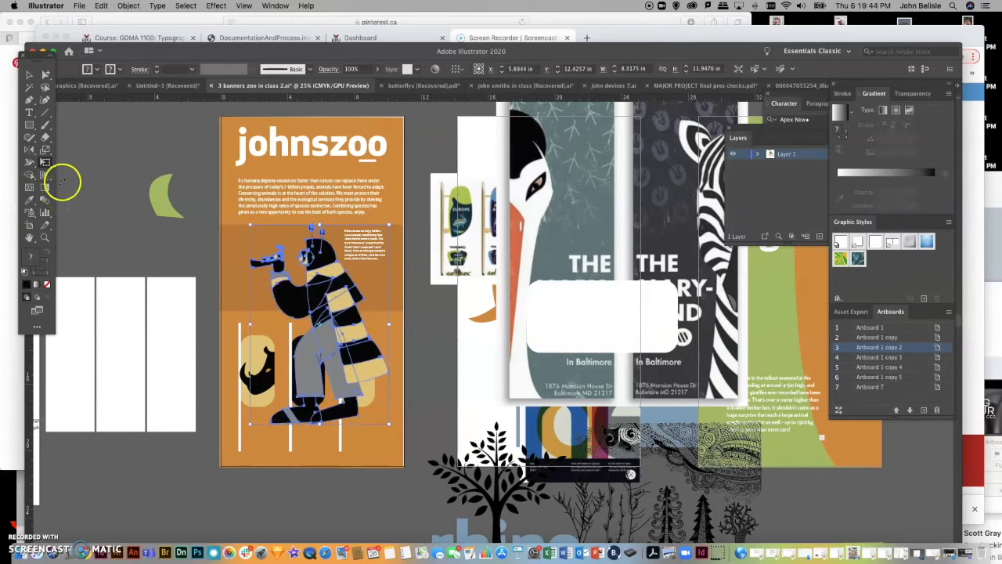
Draw a rectangle about 11.1 by 5.22 in over the dark orange band, covering the bee figure's upper body
left_click(29, 125)
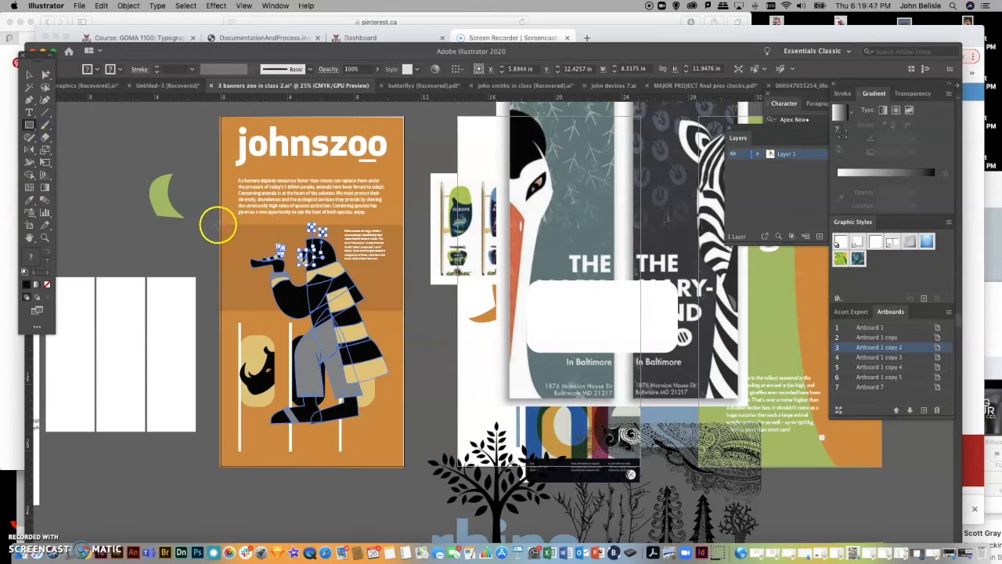
left_click_drag(223, 226, 389, 297)
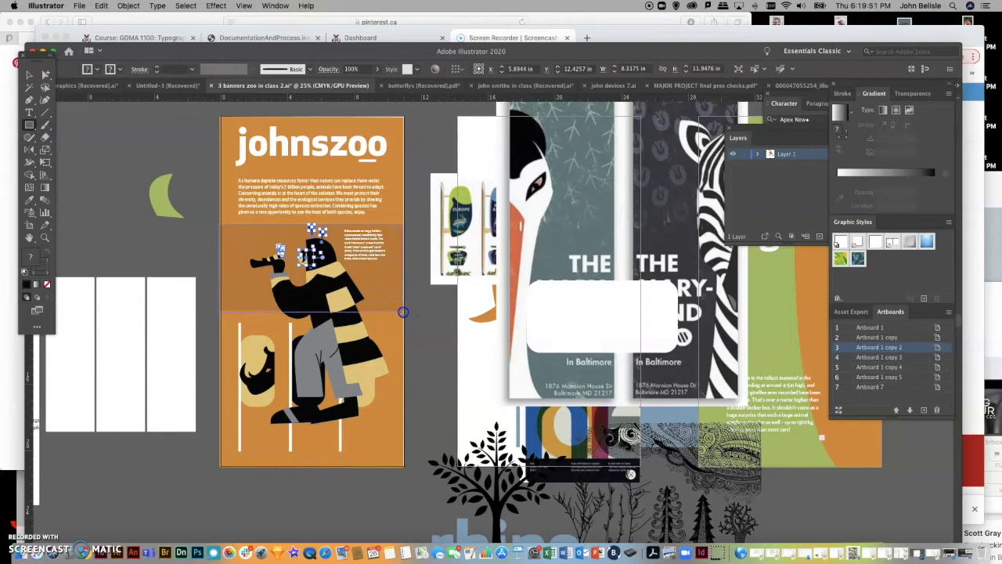
left_click_drag(403, 312, 403, 312)
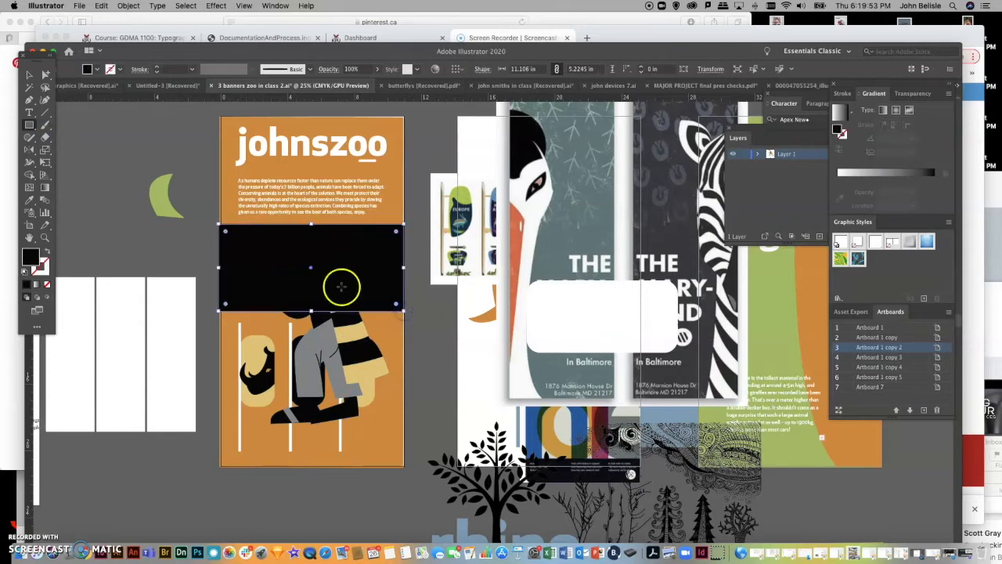
Make a clipping mask from the new rectangle and the bee figure so the figure is cropped to the band
left_click(44, 72)
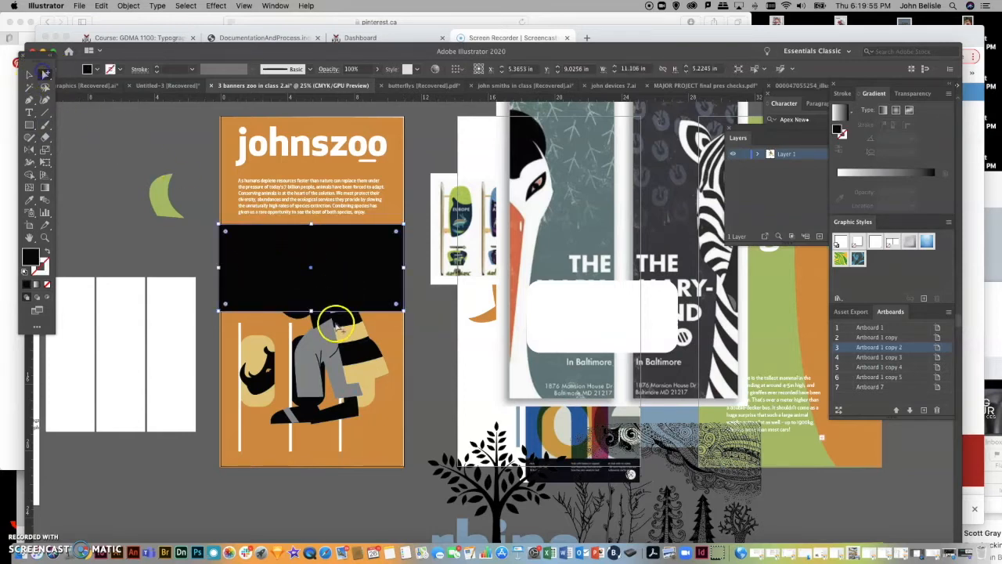
left_click(348, 335, "shift")
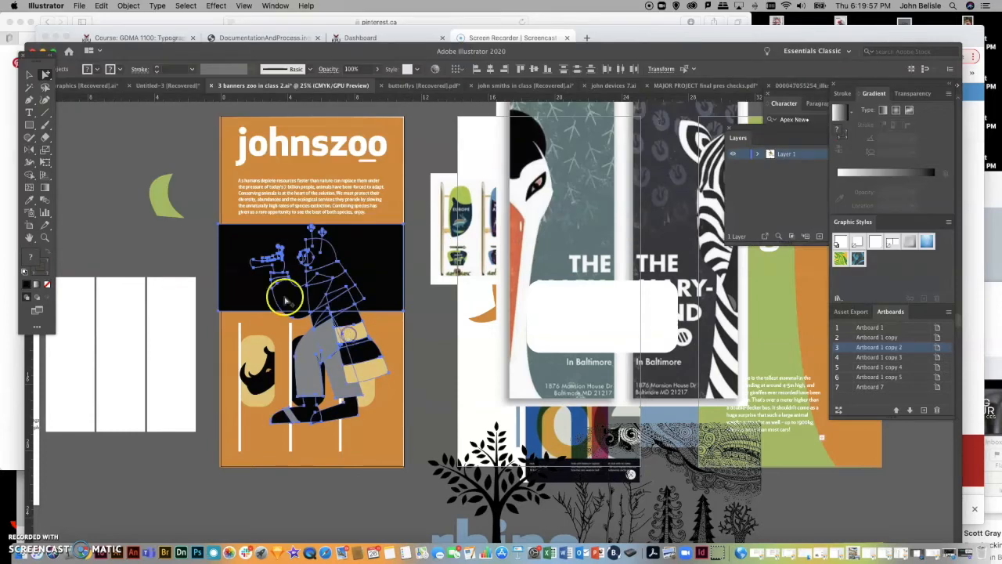
left_click(129, 6)
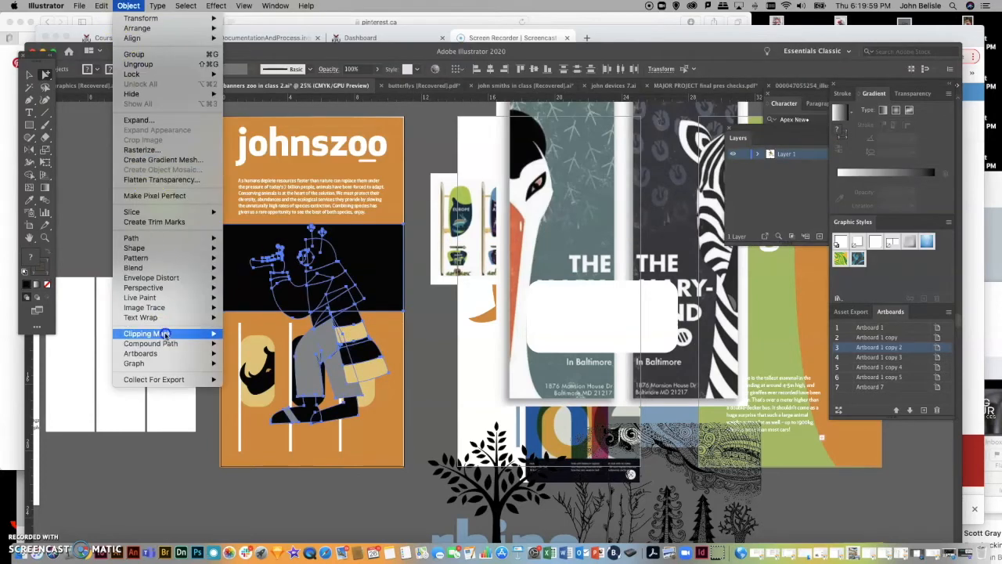
mouse_move(168, 333)
left_click(259, 333)
left_click(475, 358)
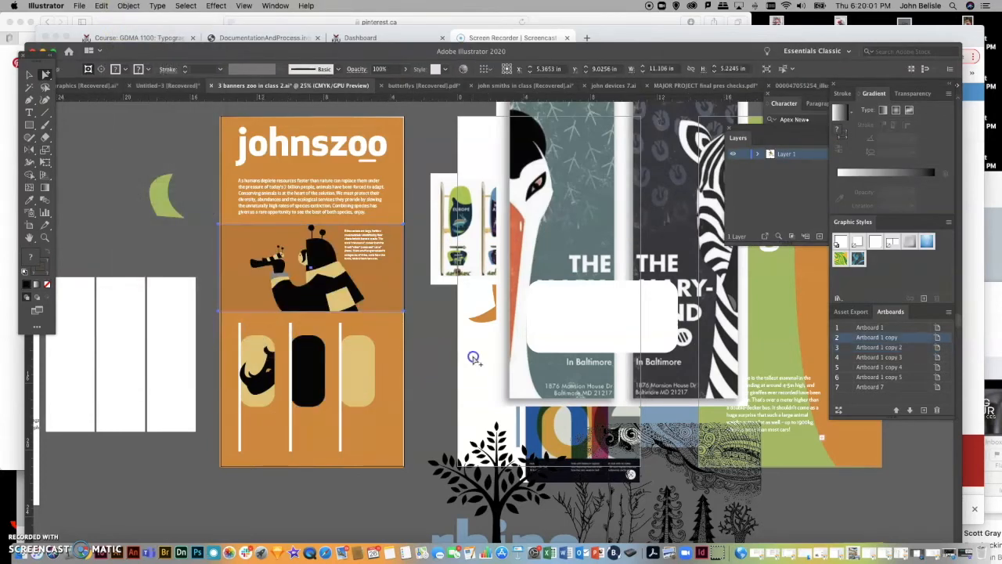
Duplicate the bee figure inside the clipped band and mirror the copy to face the opposite way at the band's right end
left_click(333, 290)
left_click_drag(332, 291, 359, 306)
left_click_drag(321, 344, 436, 340)
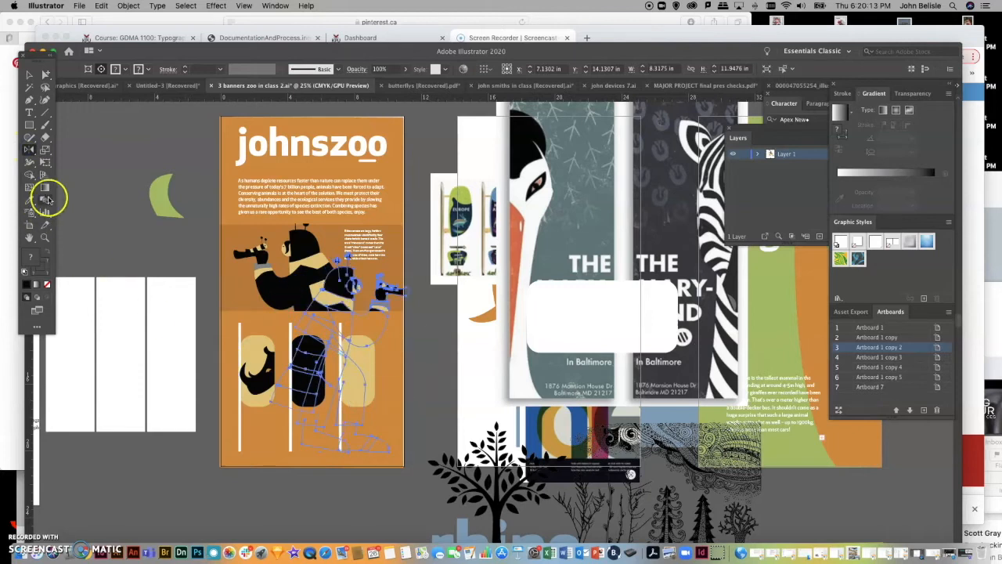
Scale the mirrored bee copy down so it stands as a smaller figure in the lower right corner of the band
left_click(45, 162)
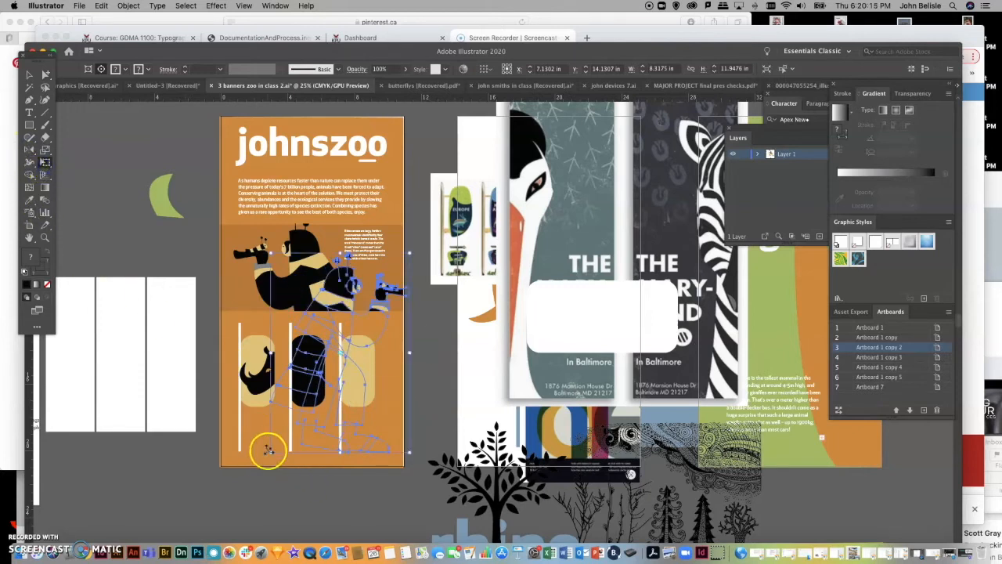
left_click_drag(271, 452, 344, 365)
left_click(45, 74)
left_click(95, 134)
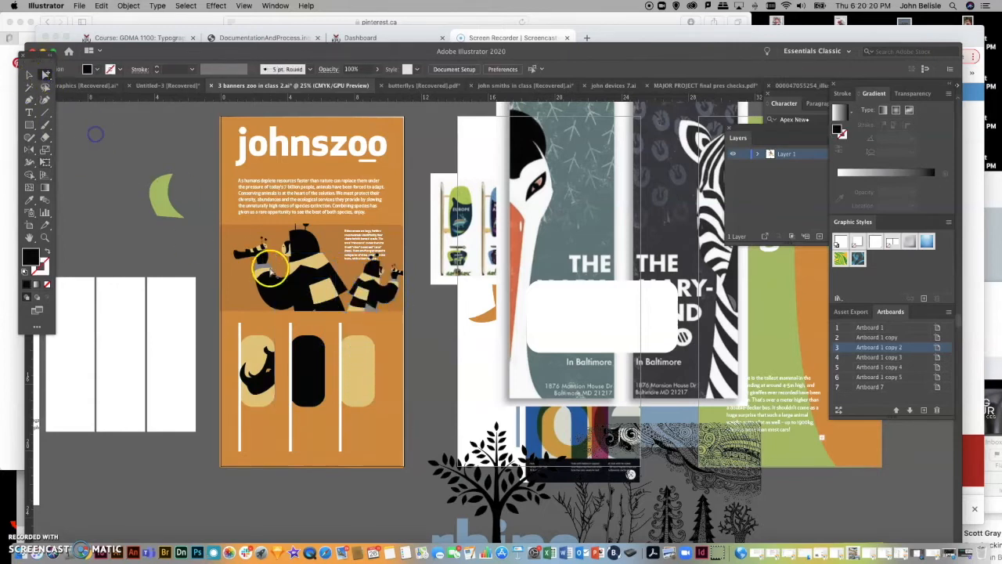
Move the large bee figure left within the band, away from the small text block
left_click(315, 287)
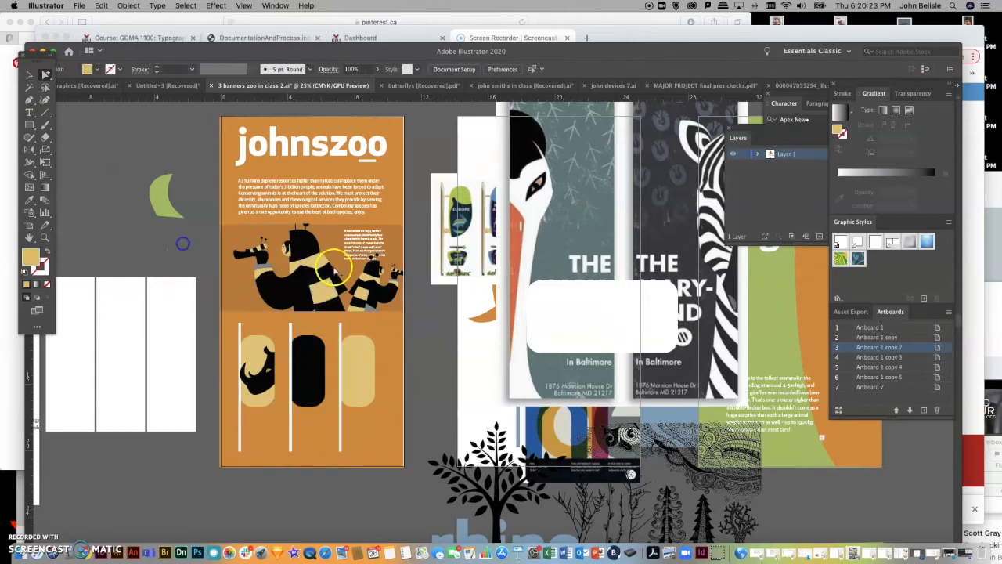
left_click(317, 275)
left_click_drag(317, 273, 305, 280)
left_click(210, 242)
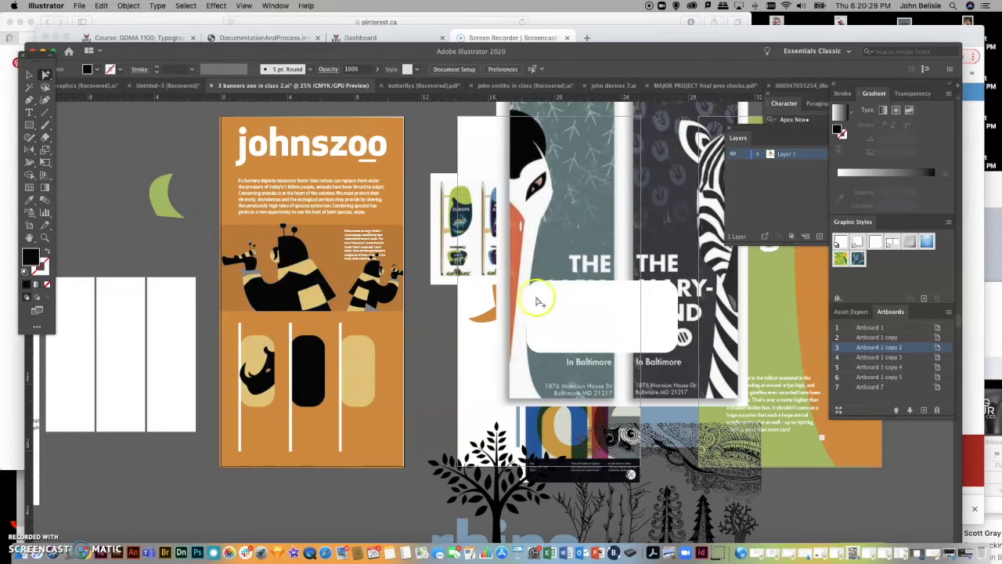
Shift the main paragraph slightly up toward the johnszoo title
left_click(252, 356)
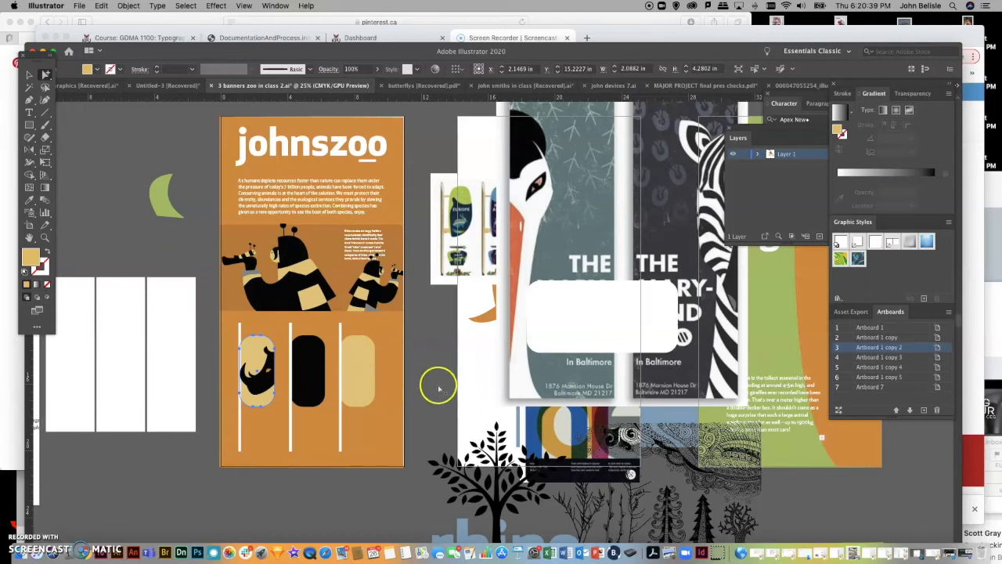
left_click(321, 211)
left_click_drag(321, 210, 320, 205)
left_click(160, 154)
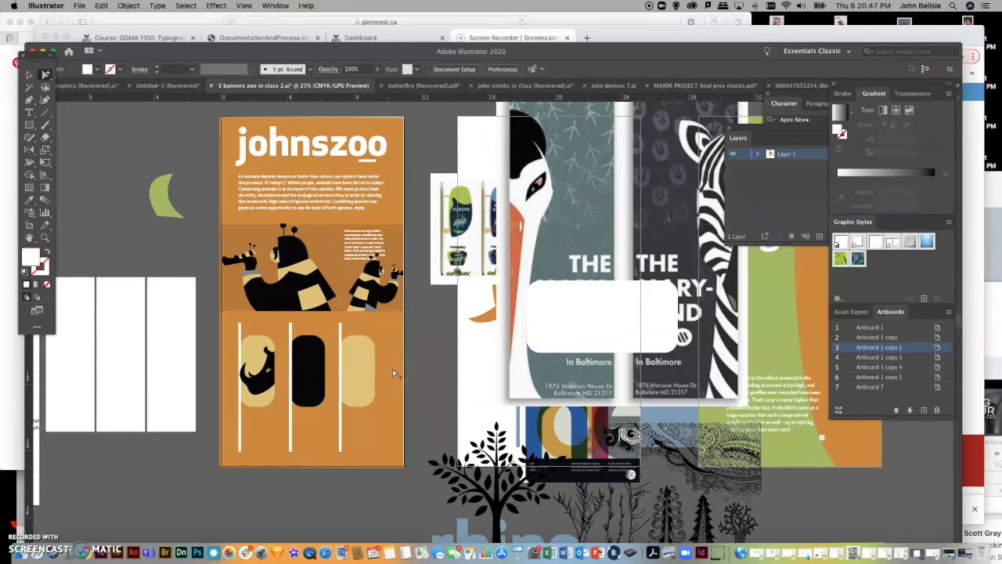
Move the Maryland Zoo banner reference image right, clear of the continent signs reference image
left_click(554, 226)
left_click_drag(571, 228, 637, 219)
left_click(498, 225)
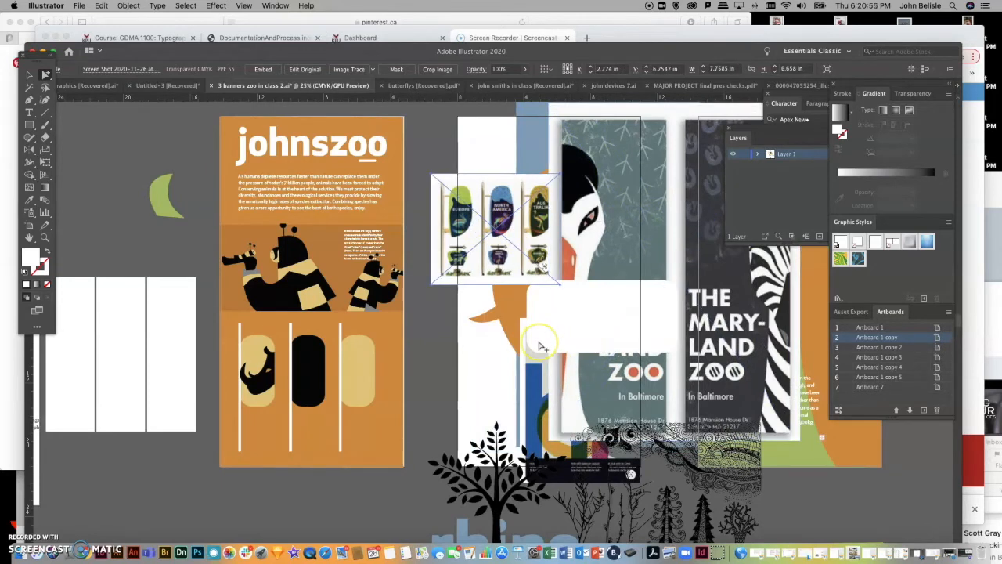
Move the black tree onto the banner's lower right corner and recolour it with the dark orange sampled from the bee band
scroll(540, 345, "down", 2)
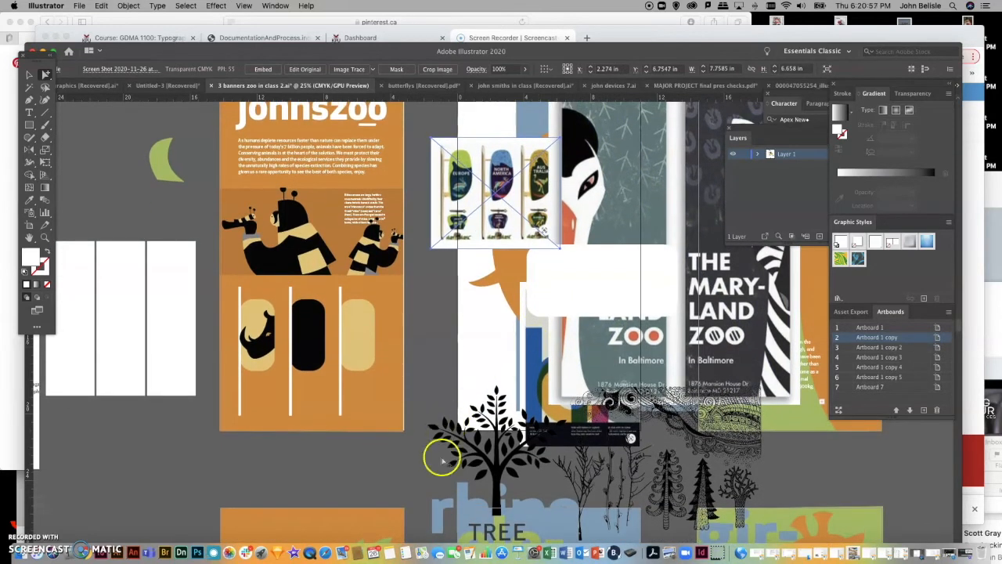
left_click(498, 476)
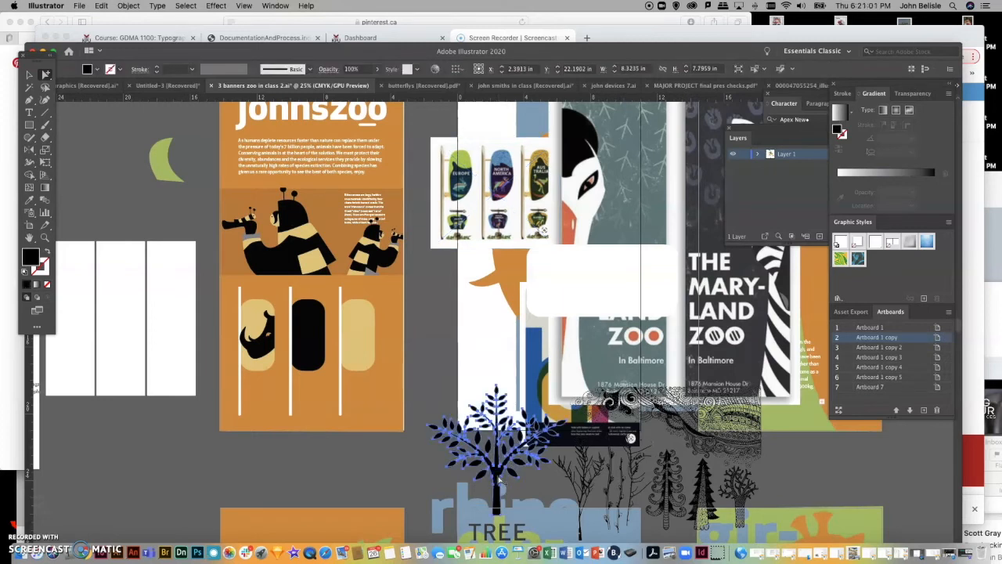
left_click_drag(493, 474, 400, 421)
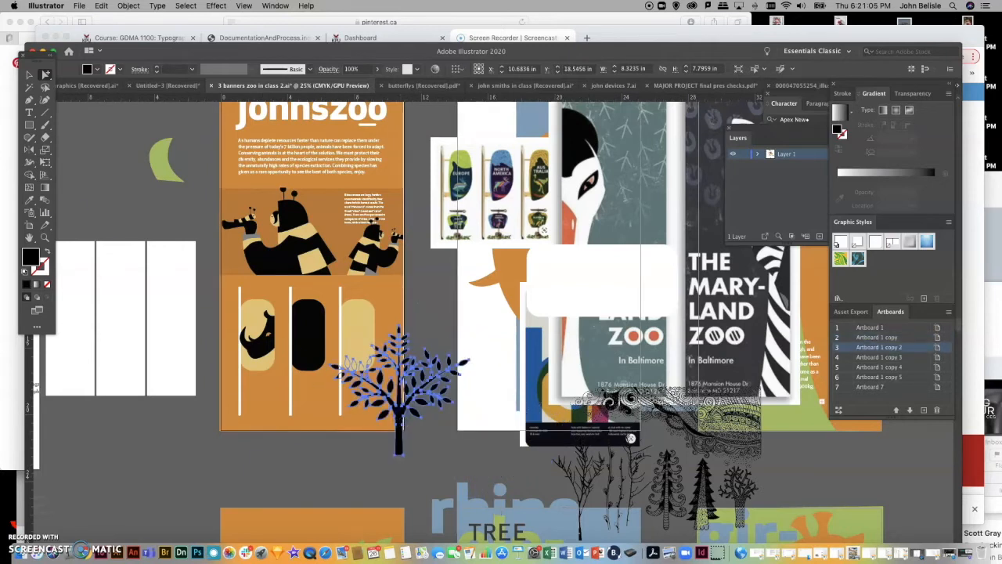
left_click(30, 202)
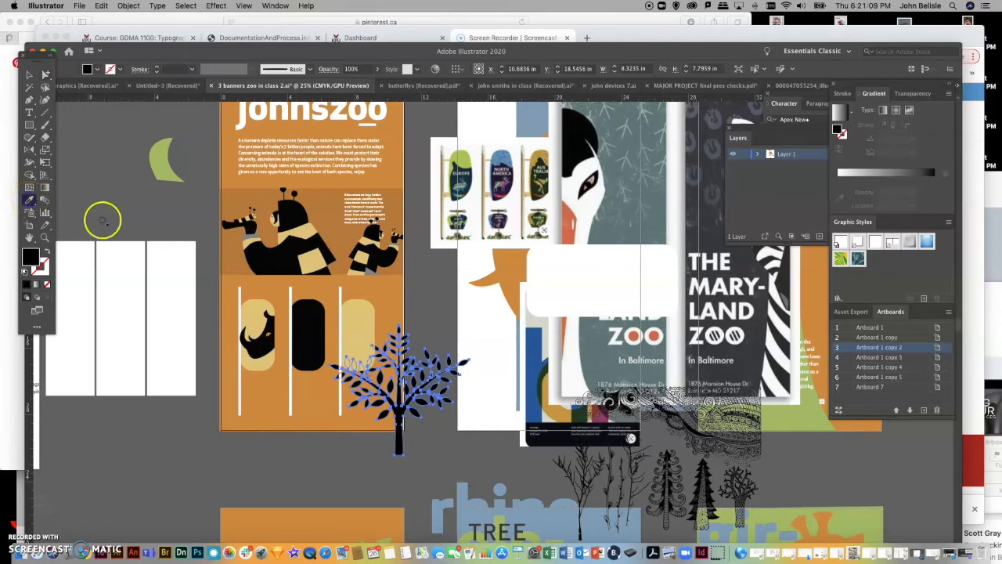
left_click(265, 197)
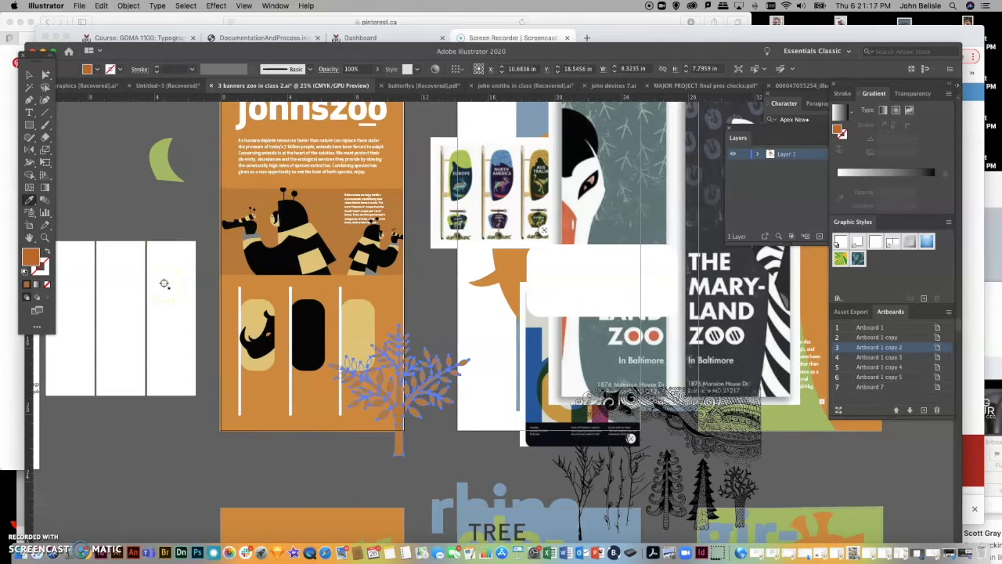
Draw a rectangle about 10.95 by 9.35 in over the banner's whole lower section, covering the boxes and the tree
scroll(164, 283, "down", 1)
left_click(29, 125)
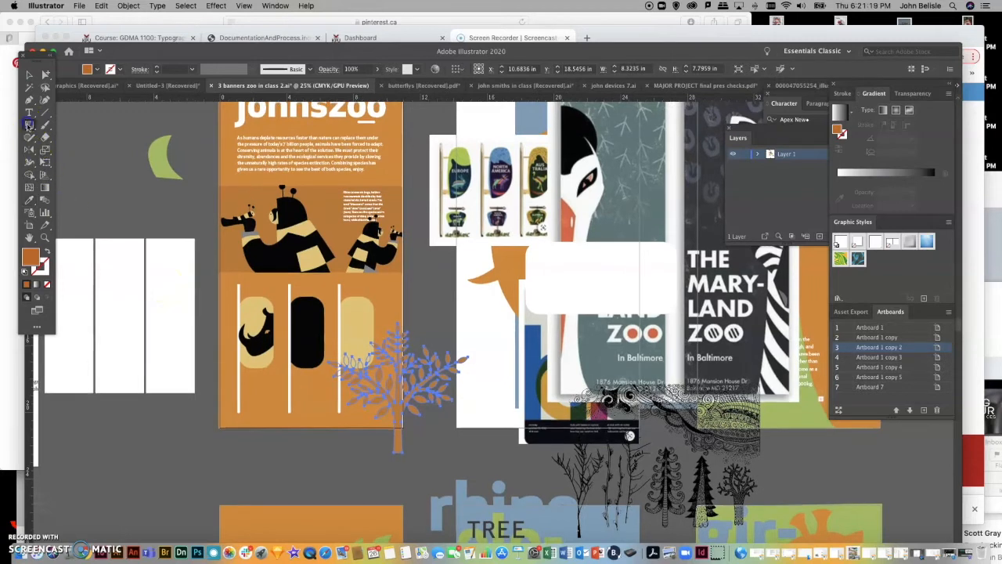
left_click_drag(219, 271, 403, 429)
Make a clipping mask from the new rectangle and the tree, and send the clipped tree behind the rounded boxes
left_click(46, 74)
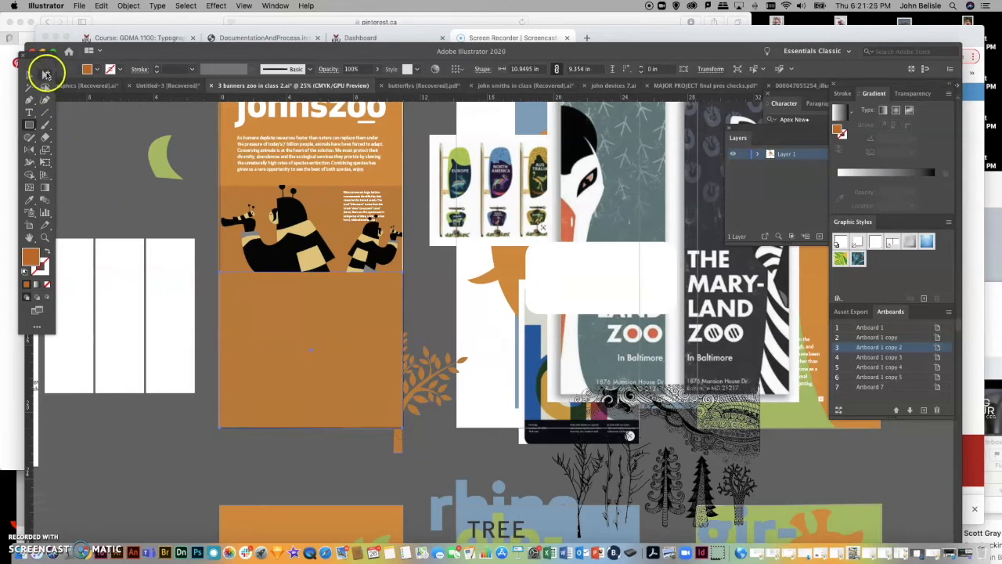
left_click(396, 445)
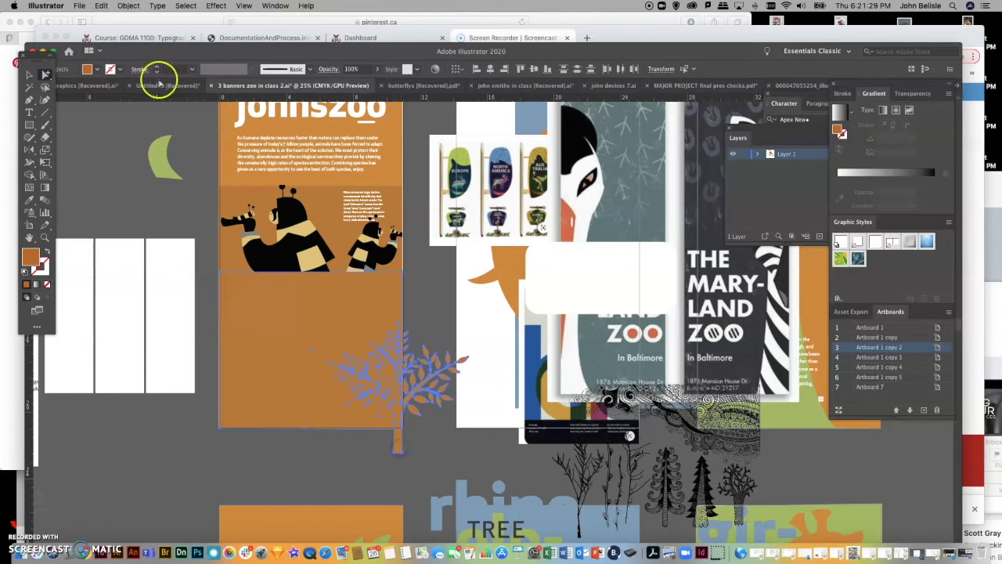
left_click(128, 5)
mouse_move(161, 334)
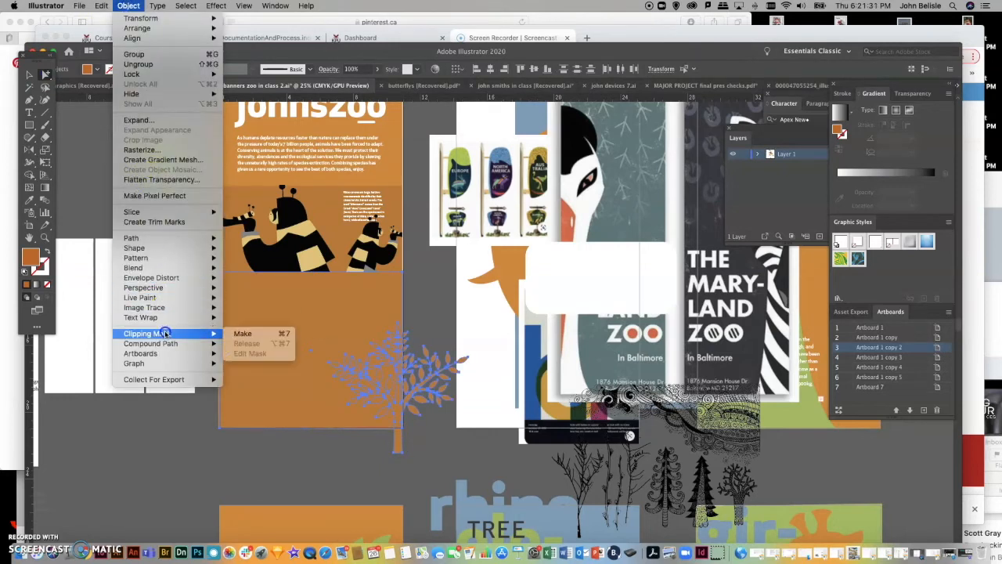
left_click(231, 335)
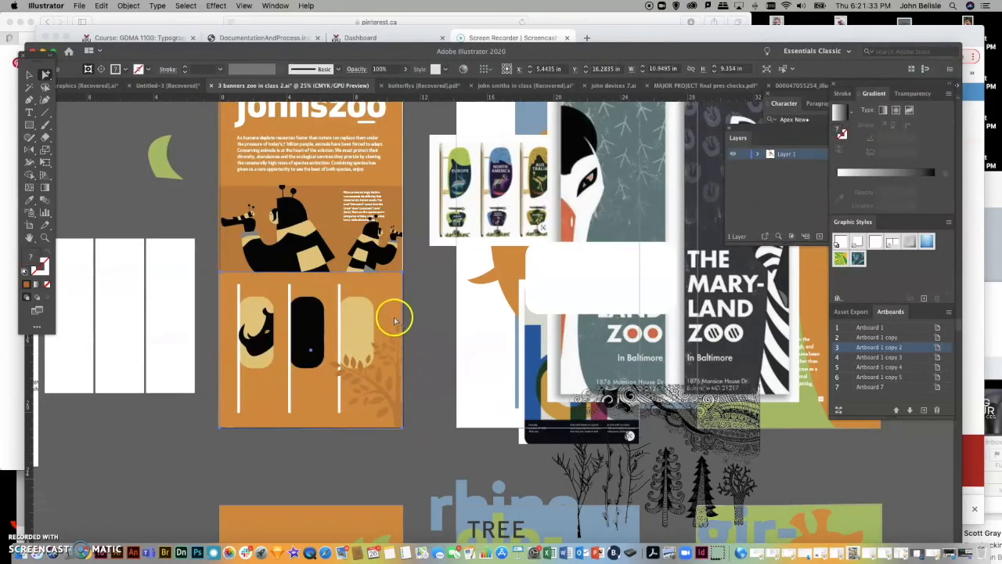
left_click(392, 316)
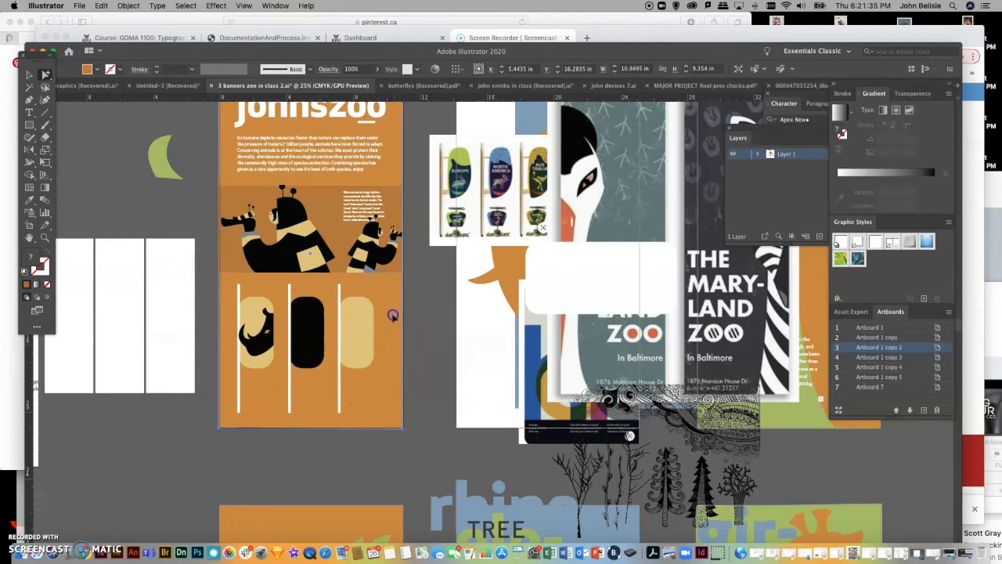
Duplicate the clipped tree to the lower section's left edge, enlarge the copy to about 11.62 by 10.88 in and move it up
left_click(381, 385)
left_click_drag(384, 392, 224, 400)
left_click(46, 162)
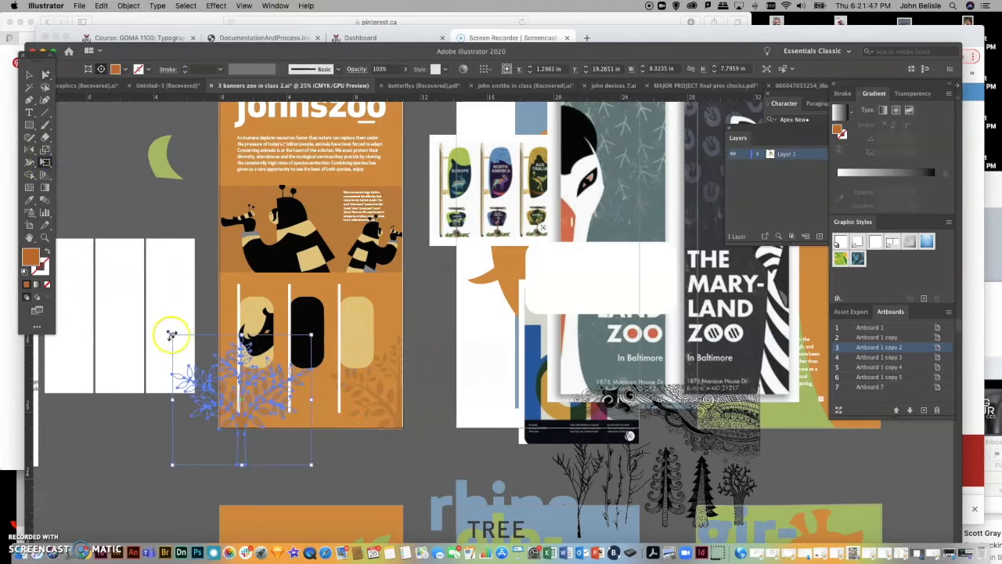
left_click(173, 337)
left_click_drag(173, 333, 139, 317)
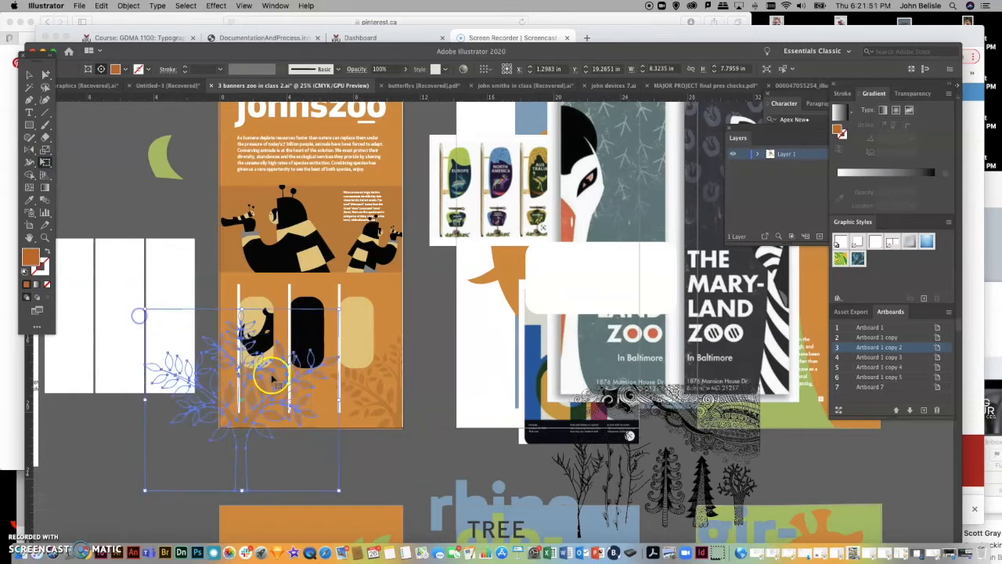
left_click_drag(275, 384, 259, 316)
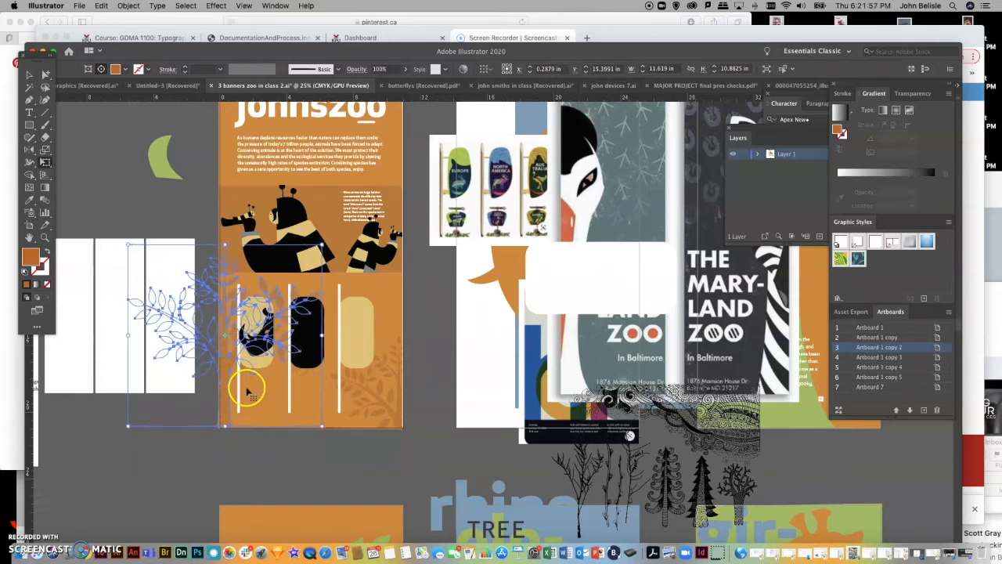
Try to rotate the enlarged tree copy at the left edge of the lower section
left_click(29, 149)
left_click_drag(306, 465, 259, 473)
left_click(44, 76)
left_click(212, 364)
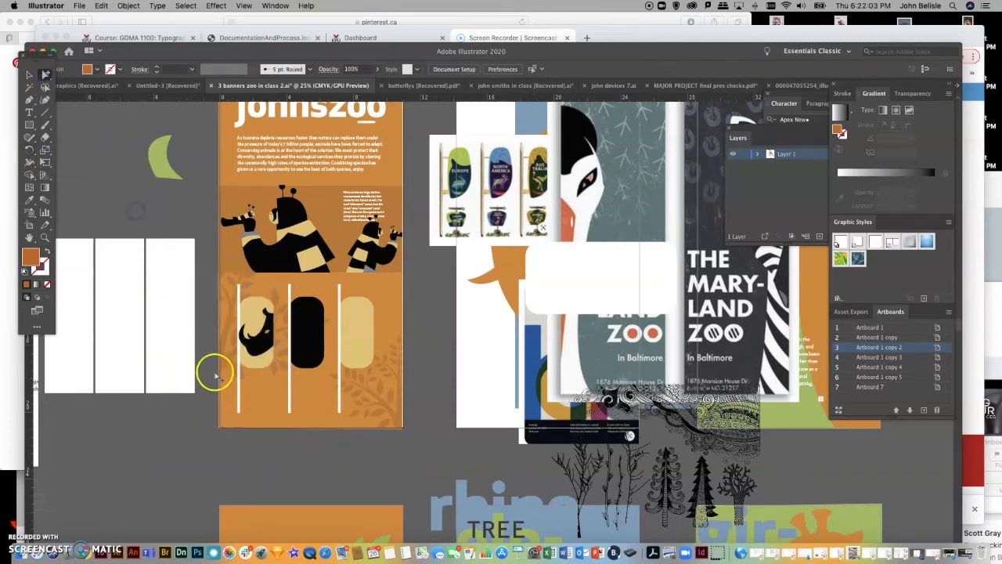
Move the enlarged left tree slightly further left and place a duplicate of it at the banner's bottom edge
left_click(216, 366)
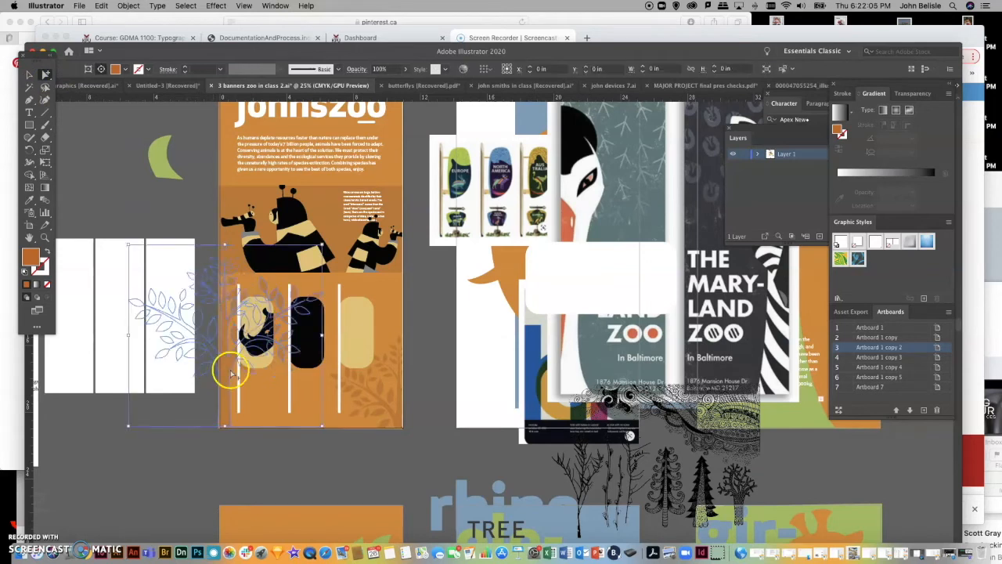
left_click_drag(225, 383, 205, 386)
left_click_drag(224, 329, 334, 443)
mouse_move(322, 390)
left_mouse_down()
mouse_move(288, 402)
mouse_move(280, 387)
left_mouse_up()
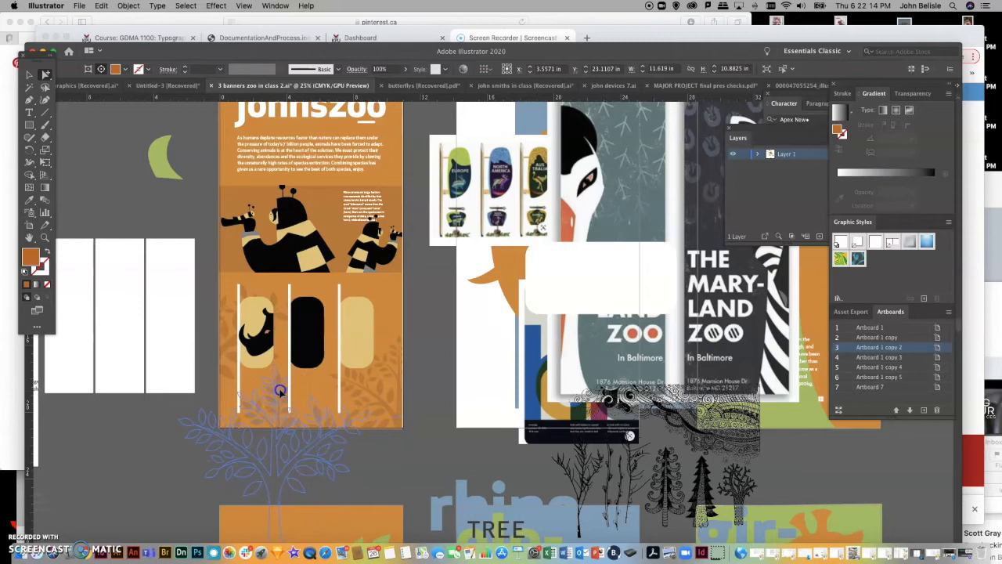
Move the small right-hand tree up and shift the large bottom tree right to about X 6.72, Y 21.52 in
left_click(144, 376)
mouse_move(393, 417)
left_mouse_down()
mouse_move(396, 347)
mouse_move(409, 355)
left_mouse_up()
left_click(477, 362)
left_click(371, 421)
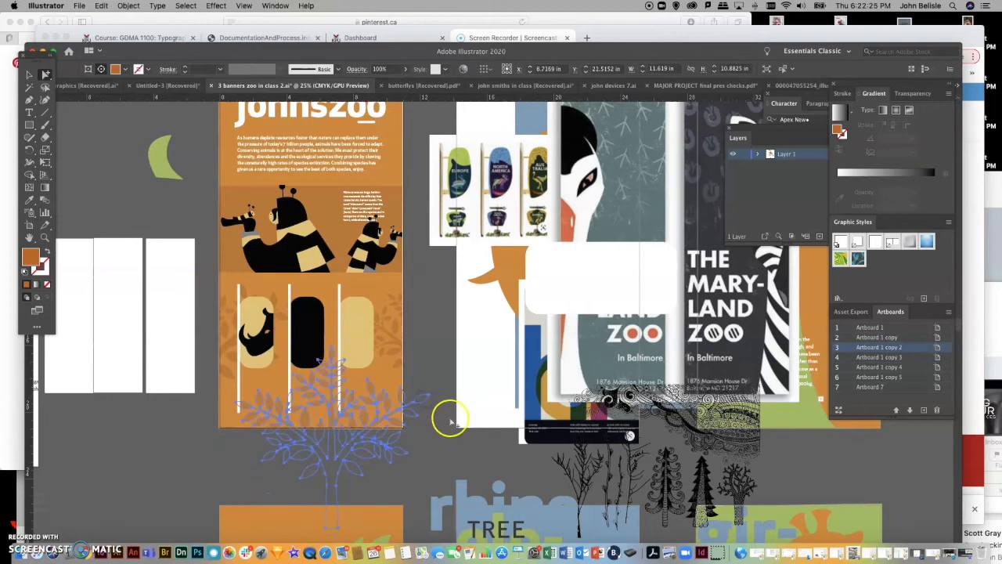
key("Delete")
Duplicate the clipped group of trees from the lower section up to the banner's title section, behind the title and bee band
scroll(450, 423, "up", 3)
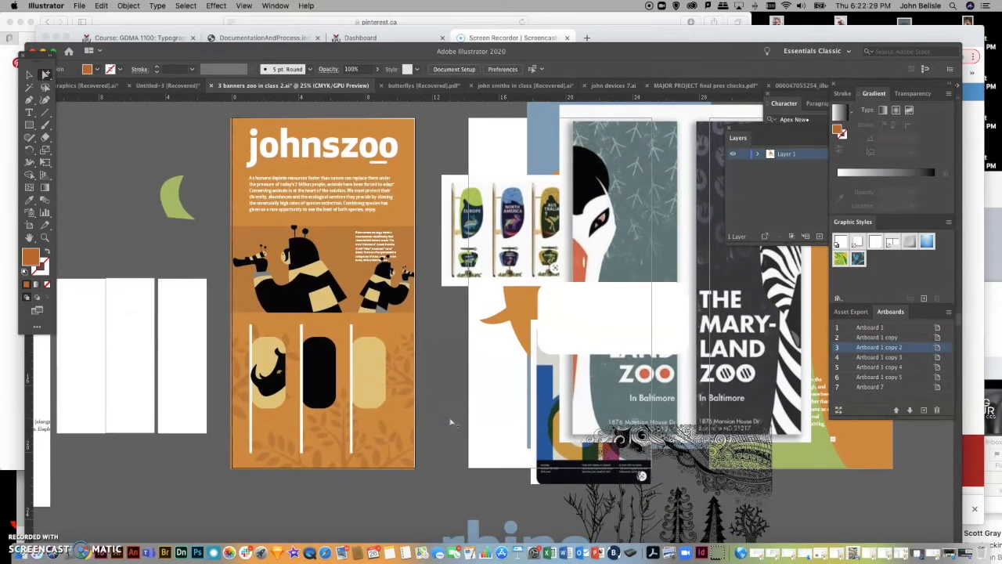
scroll(451, 423, "up", 2)
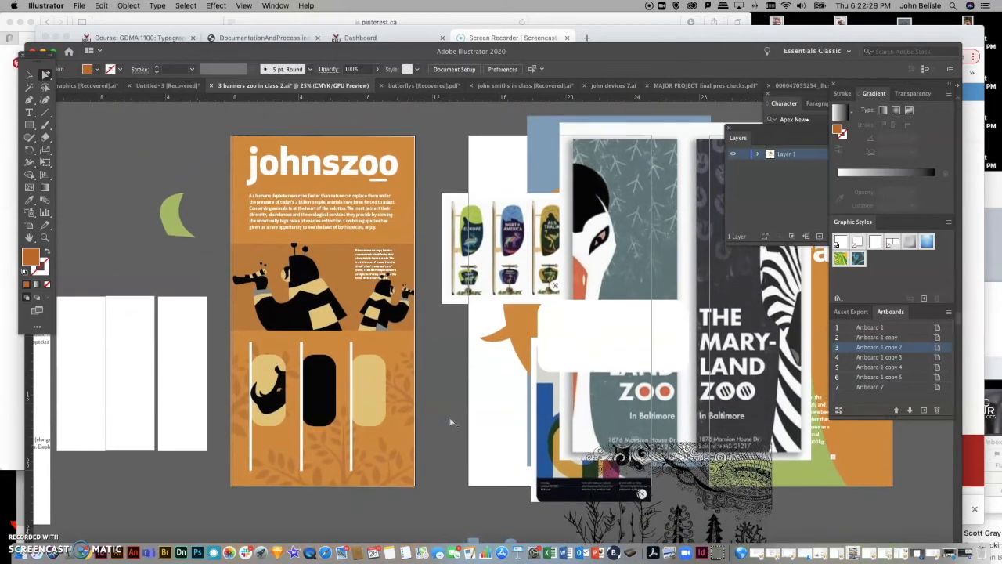
left_click(393, 458)
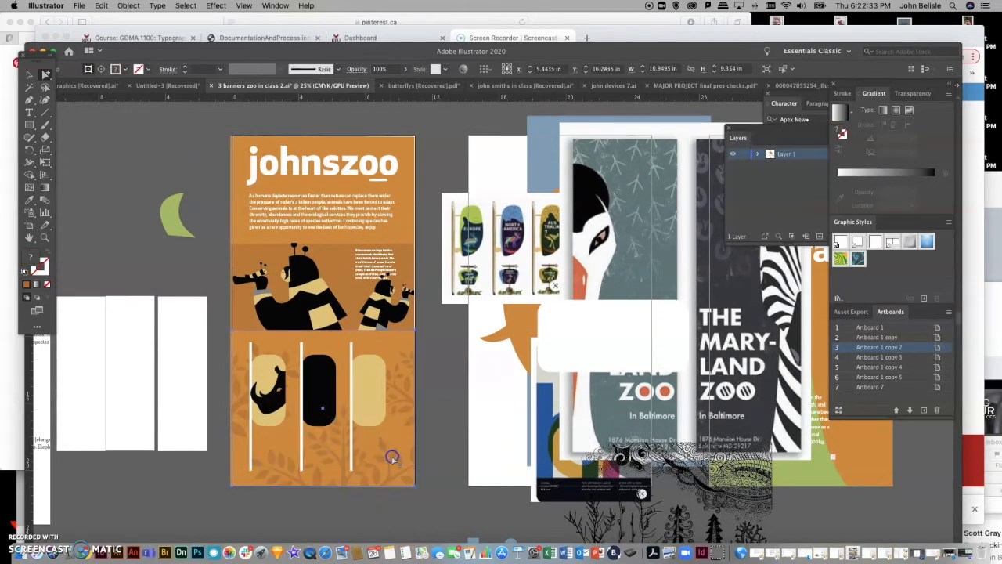
left_click(404, 296)
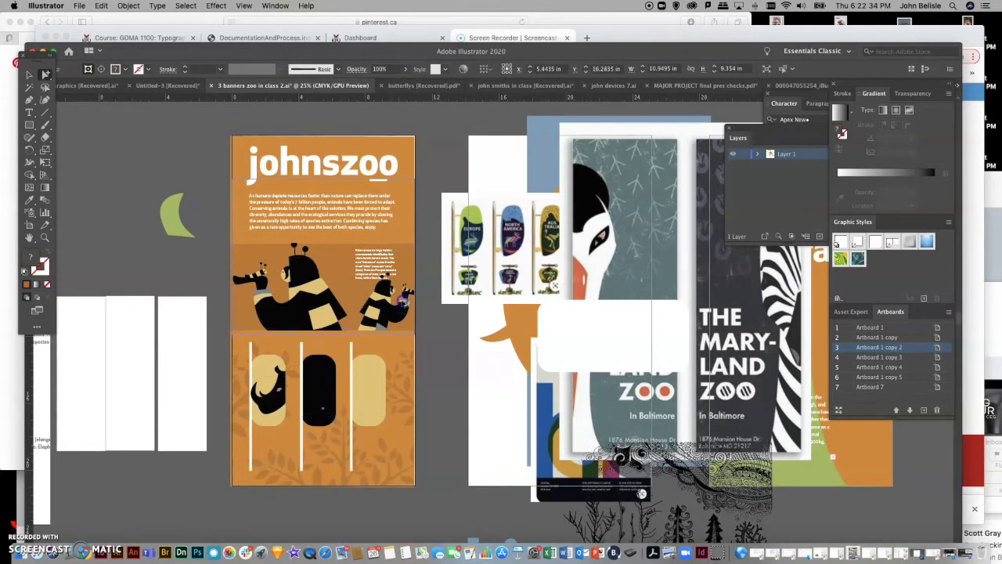
left_click(405, 266)
left_click(138, 145)
Move the left large tree behind the title to the banner's upper left corner, about X -0.93, Y 4.17 in
left_click(238, 197)
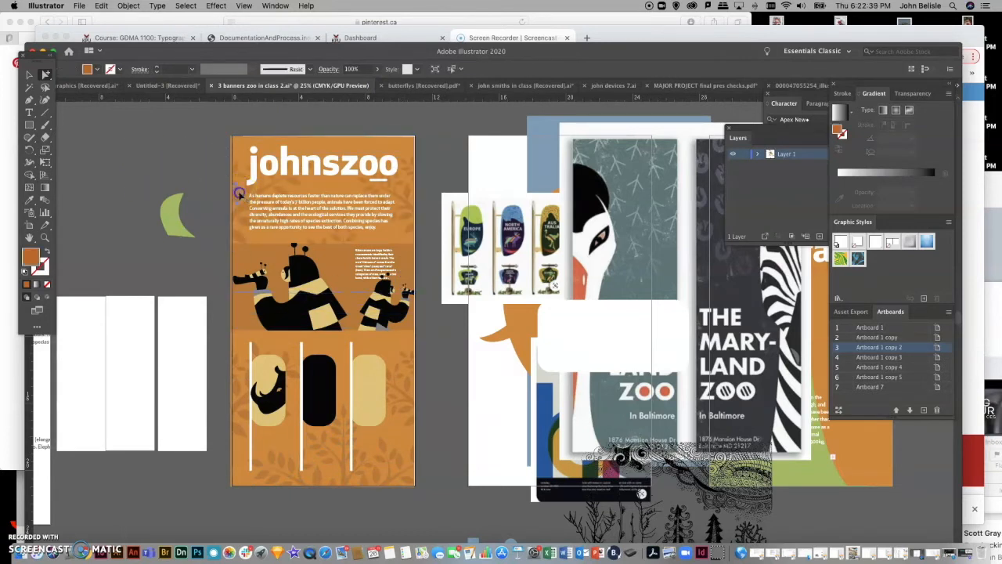
left_click(239, 195)
left_click_drag(234, 162, 231, 157)
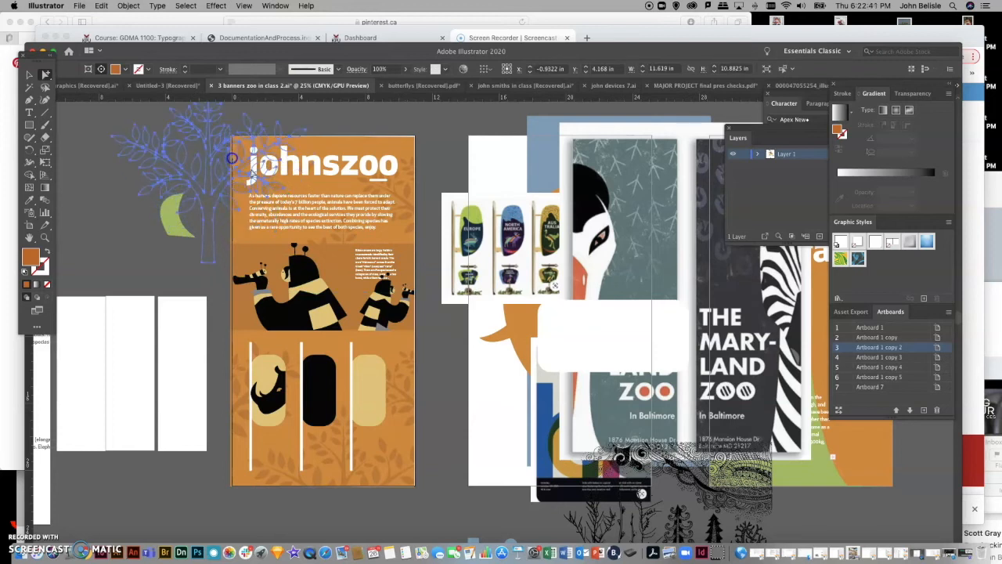
Move the small tree to the banner's upper right corner and the remaining large tree to the right edge beside the paragraph
left_click(401, 185)
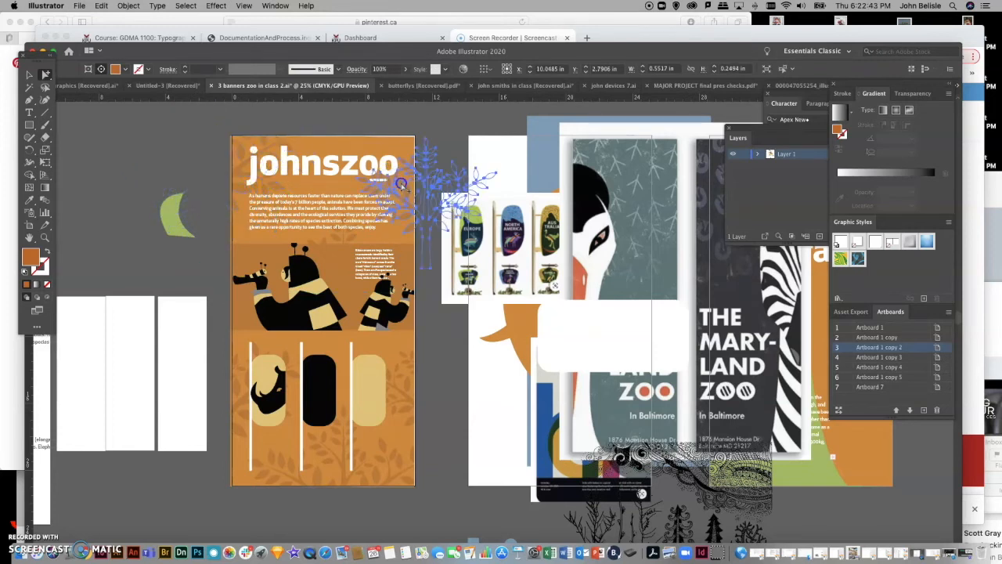
left_click_drag(404, 180, 425, 142)
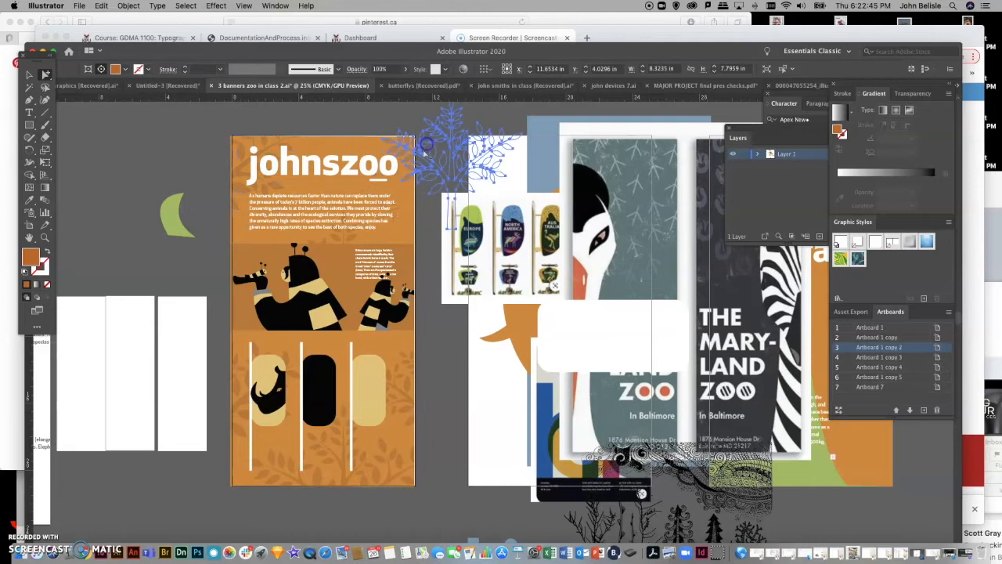
left_click(349, 239)
left_click_drag(349, 239, 413, 219)
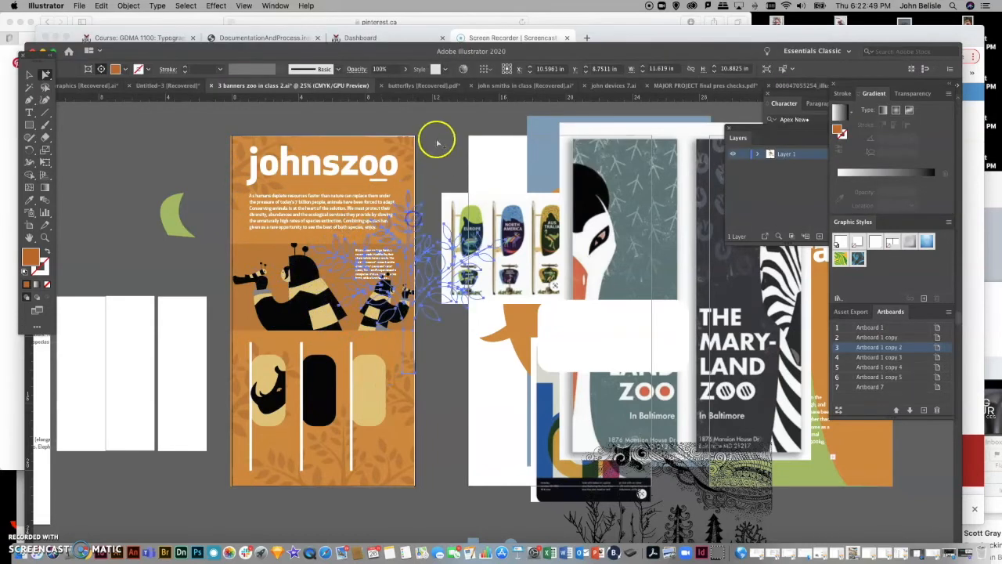
Move the large tree behind the title left and down so only its branch tips overlap the banner's left edge
left_click(437, 142)
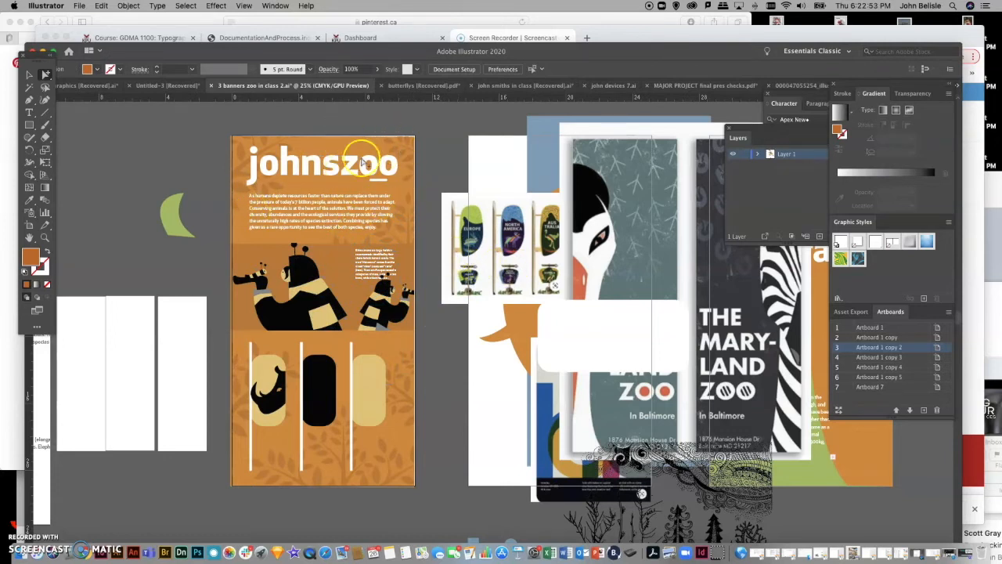
left_click(245, 179)
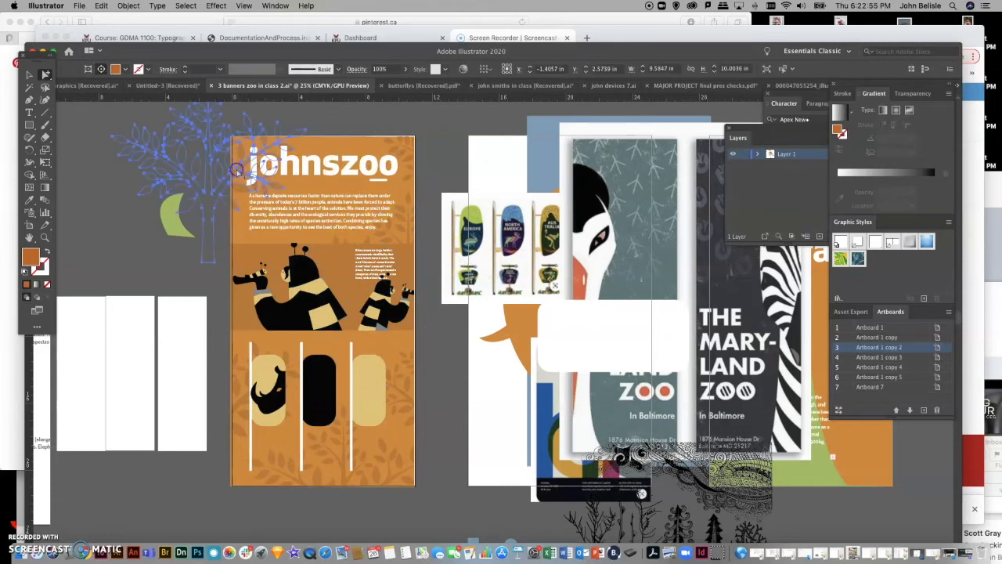
left_click_drag(221, 223, 191, 219)
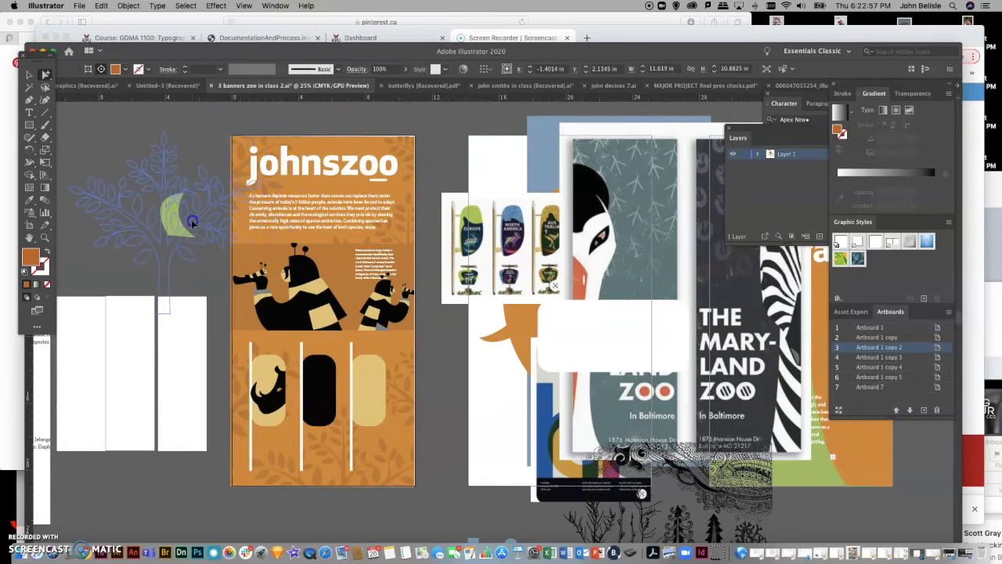
Shift the large tree beside the paragraph farther right past the banner's edge, to about X 11.25, Y 8.88 in
left_click(409, 161)
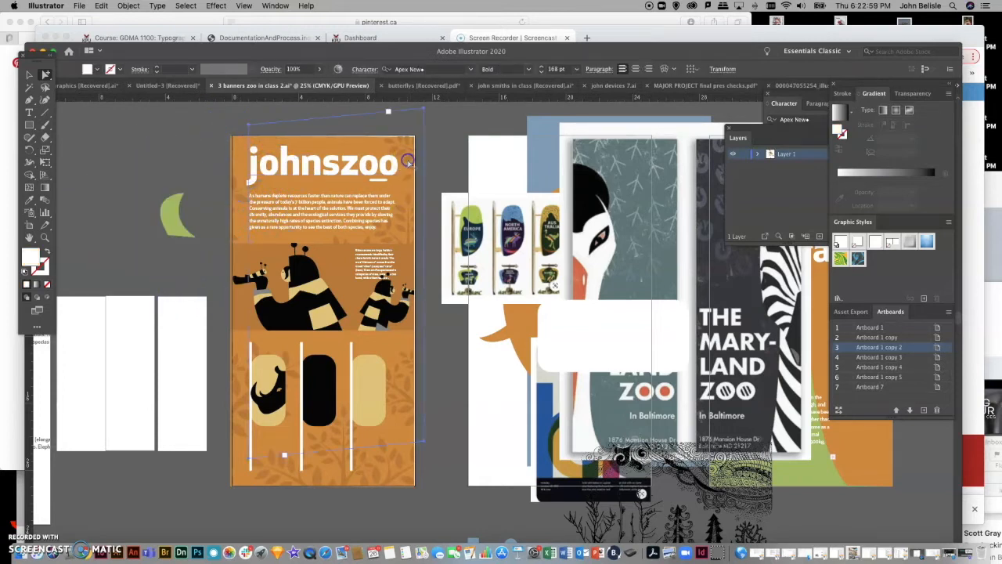
left_click(481, 246)
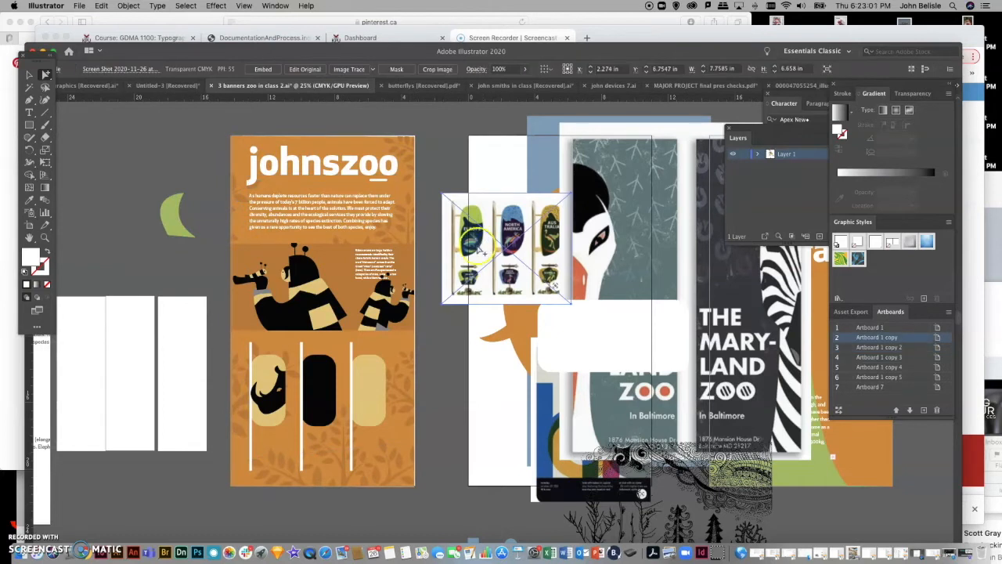
left_click(397, 242)
left_click_drag(401, 242, 404, 246)
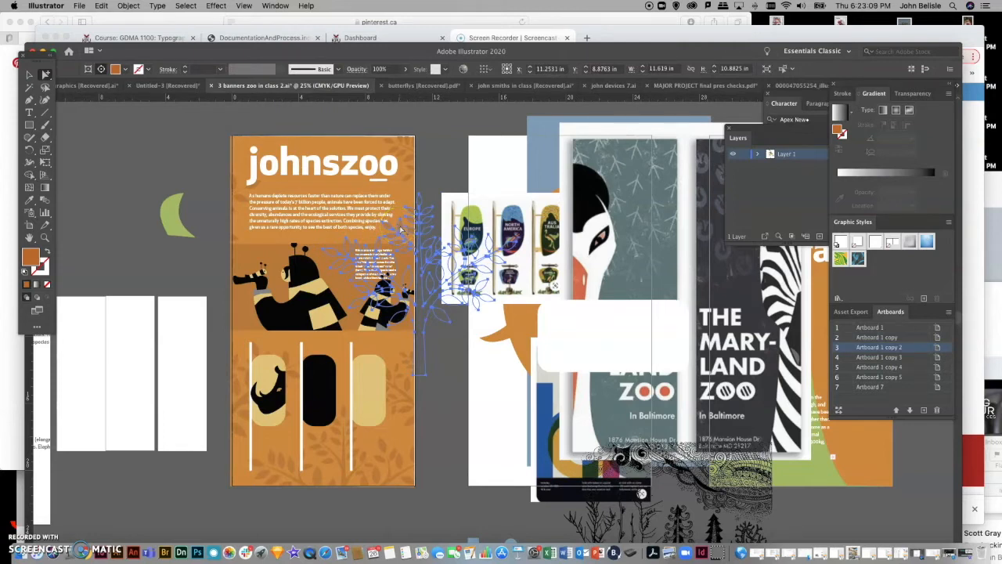
left_click_drag(400, 228, 373, 205)
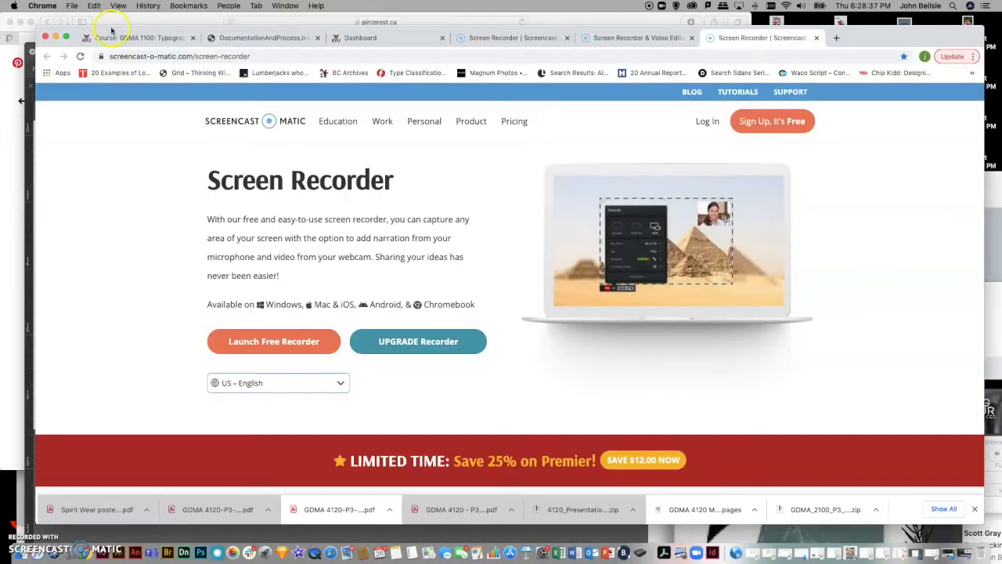
Move the browser window aside to return to the Illustrator banner, and deselect the elephant box artwork
left_click_drag(112, 31, 812, 190)
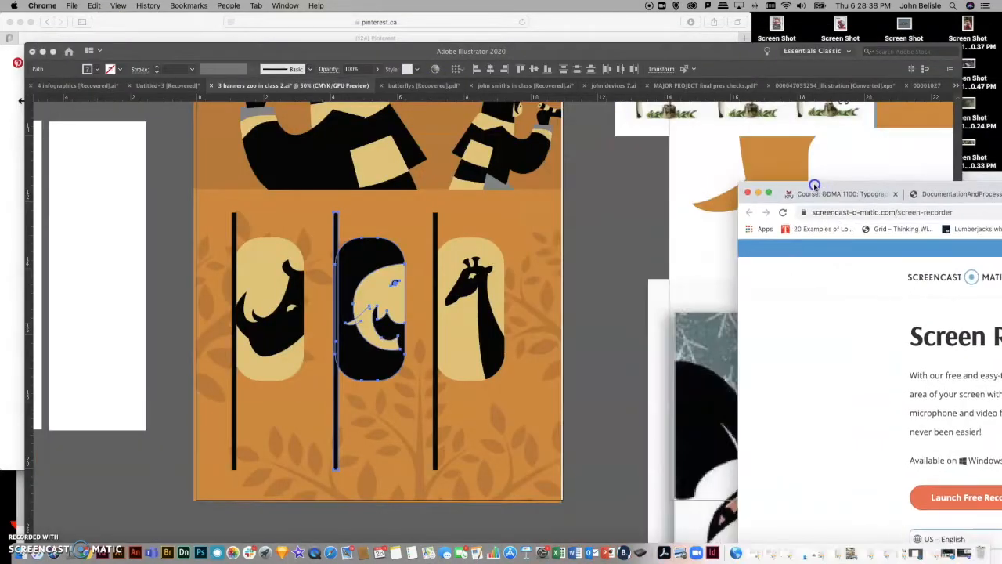
scroll(573, 198, "up", 1)
scroll(573, 197, "right", 1)
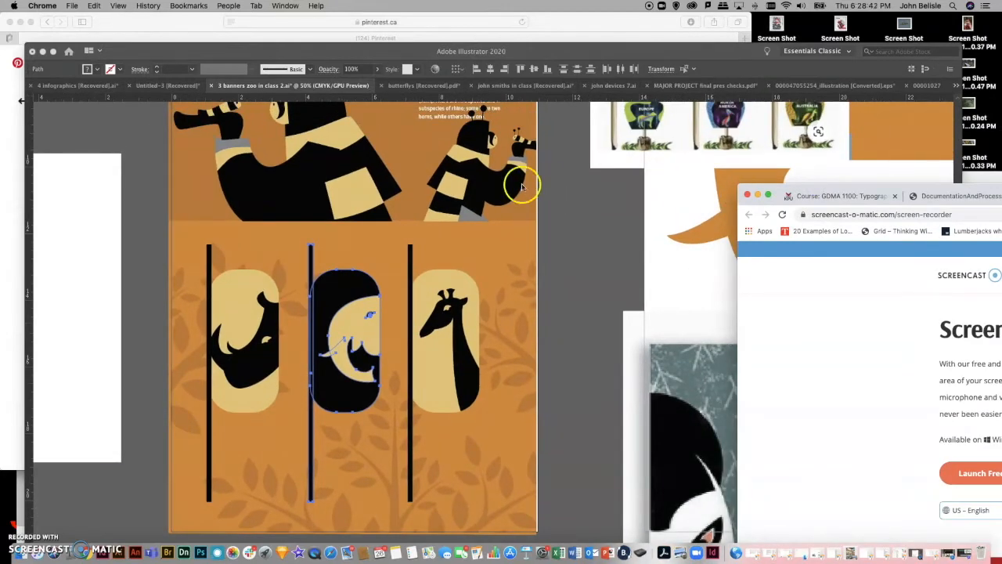
scroll(442, 208, "down", 1)
scroll(441, 209, "right", 1)
left_click(550, 243)
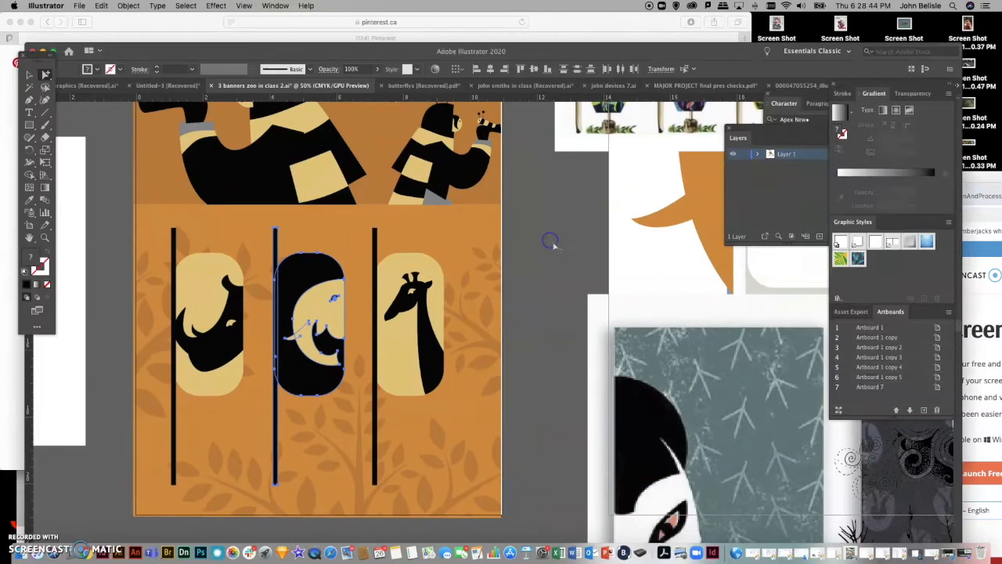
left_click(551, 249)
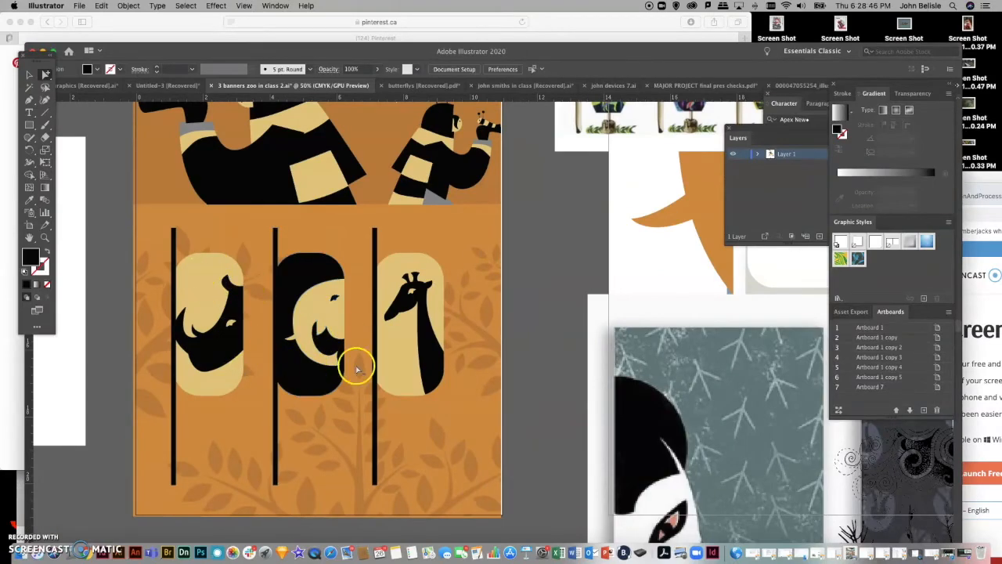
Recolour the grey parts of both bees, including the arm cuffs, black by sampling the large bee's body with the Eyedropper
key("super+minus")
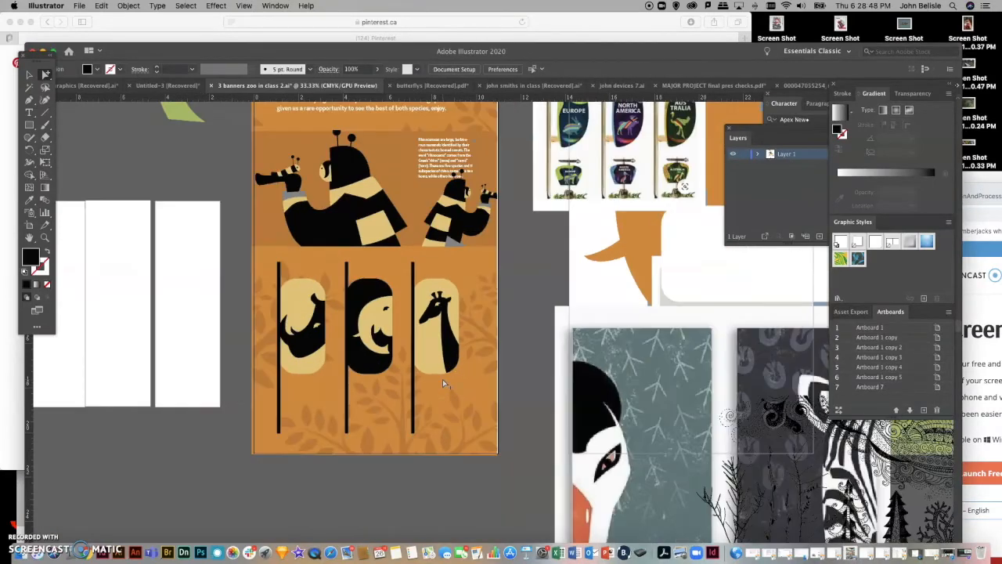
scroll(443, 384, "up", 3)
scroll(444, 384, "right", 2)
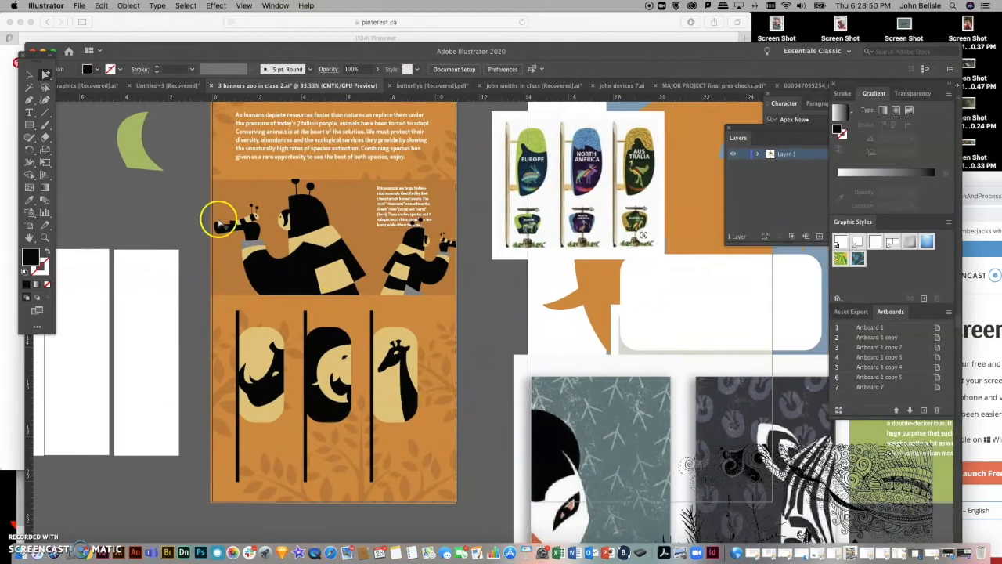
left_click(254, 246)
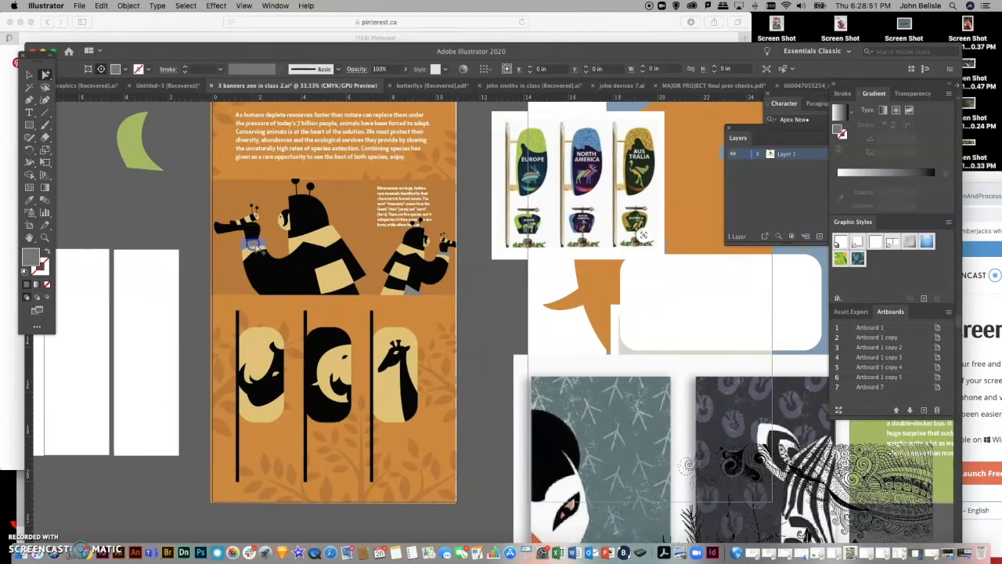
left_click(409, 289, "shift")
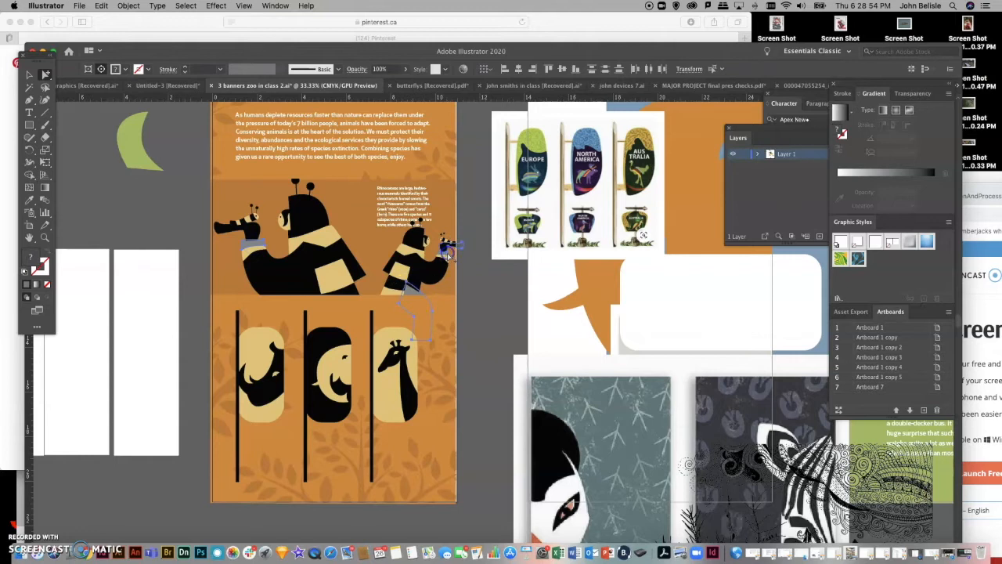
left_click(448, 249)
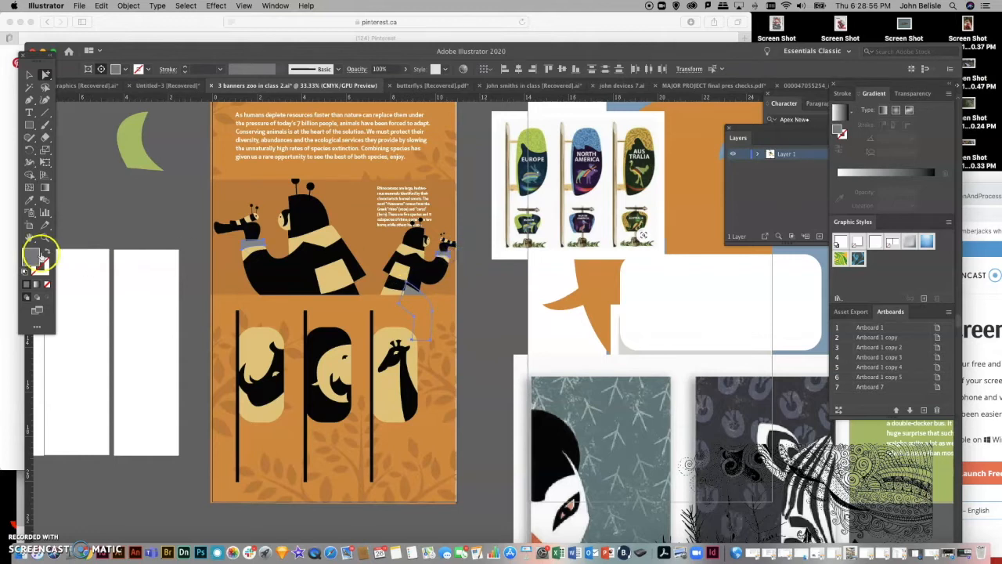
left_click(29, 200)
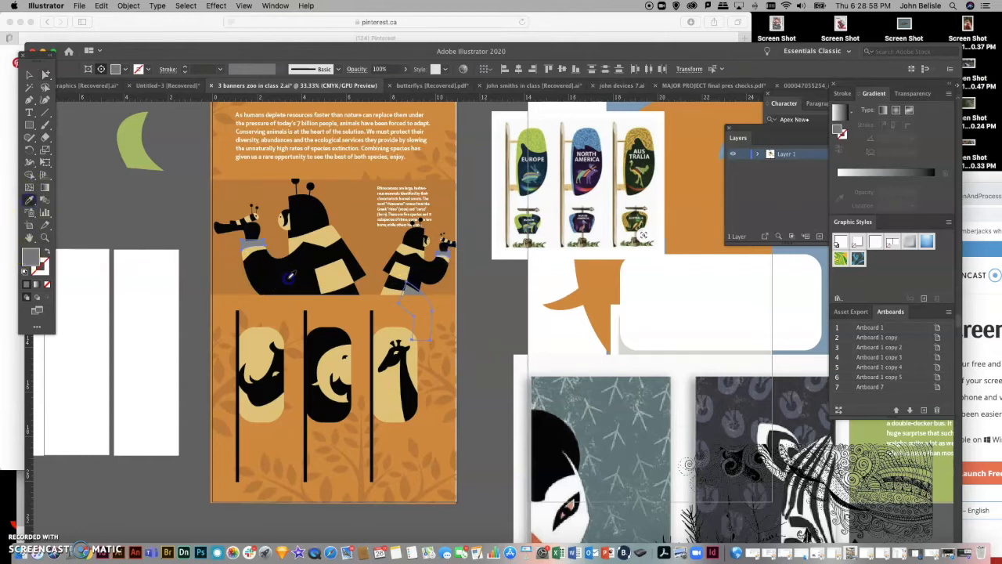
left_click(290, 275)
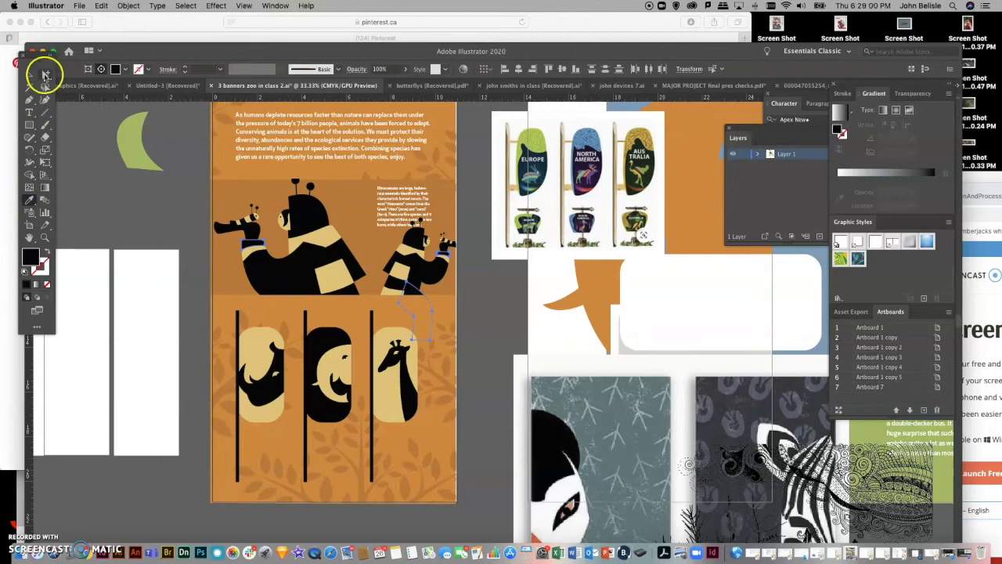
left_click(91, 170)
Examine the recoloured bees up close, and check how the band sits with the title and paragraph
left_click(45, 237)
left_click_drag(195, 196, 383, 324)
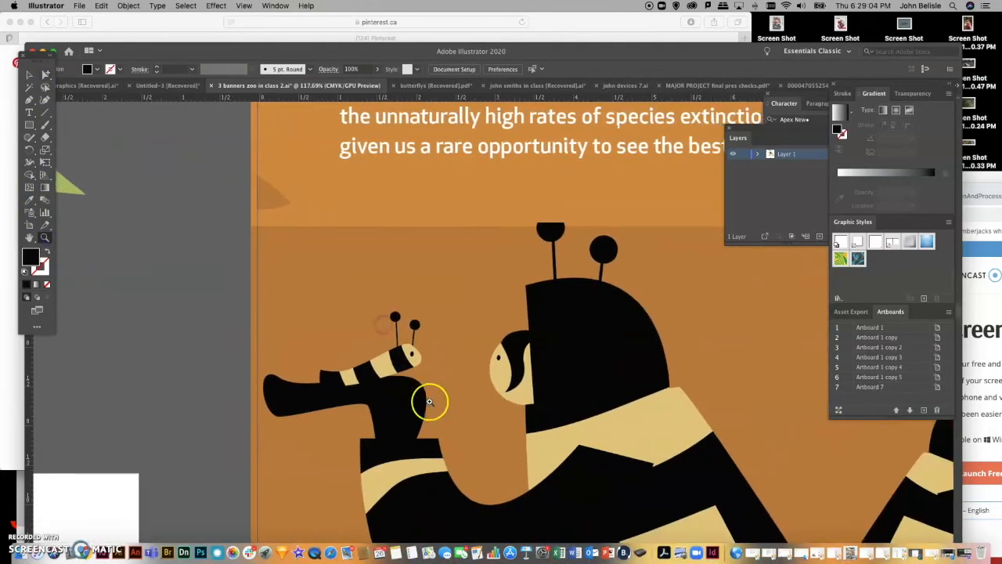
scroll(429, 401, "right", 2)
scroll(430, 402, "down", 1)
scroll(430, 401, "down", 2)
scroll(430, 402, "right", 1)
scroll(429, 401, "right", 3)
scroll(429, 402, "down", 1)
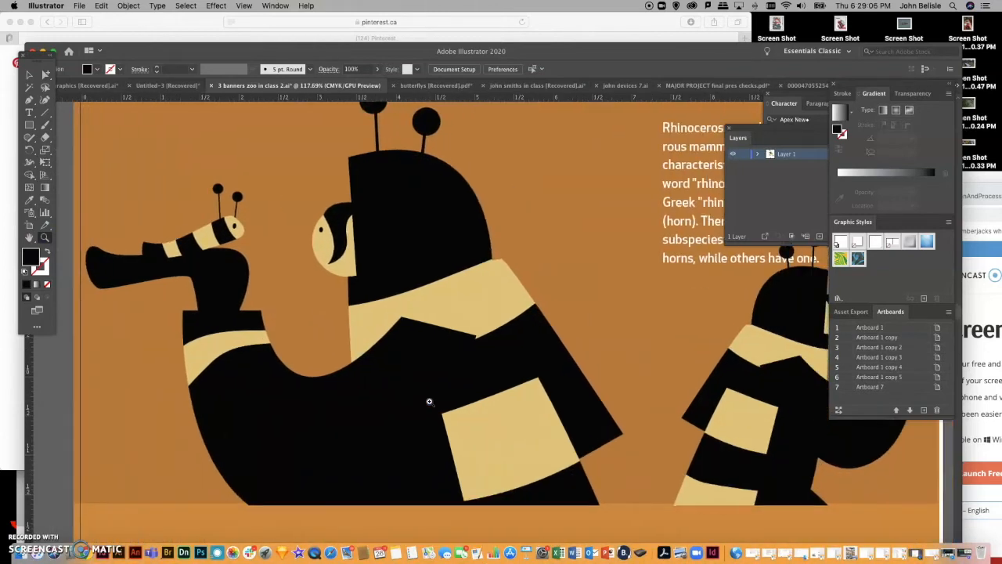
scroll(430, 401, "down", 1)
scroll(430, 402, "right", 1)
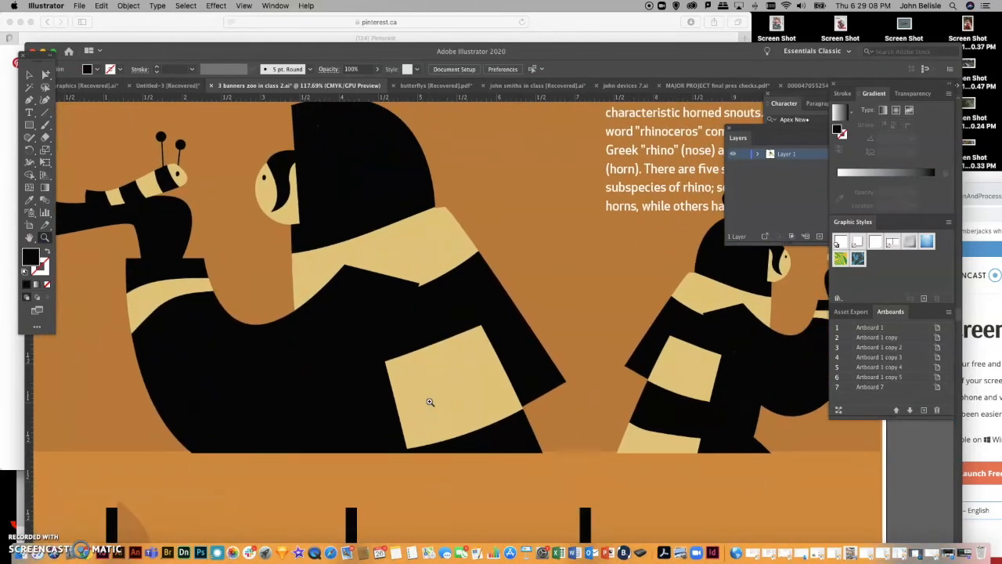
scroll(429, 401, "down", 3)
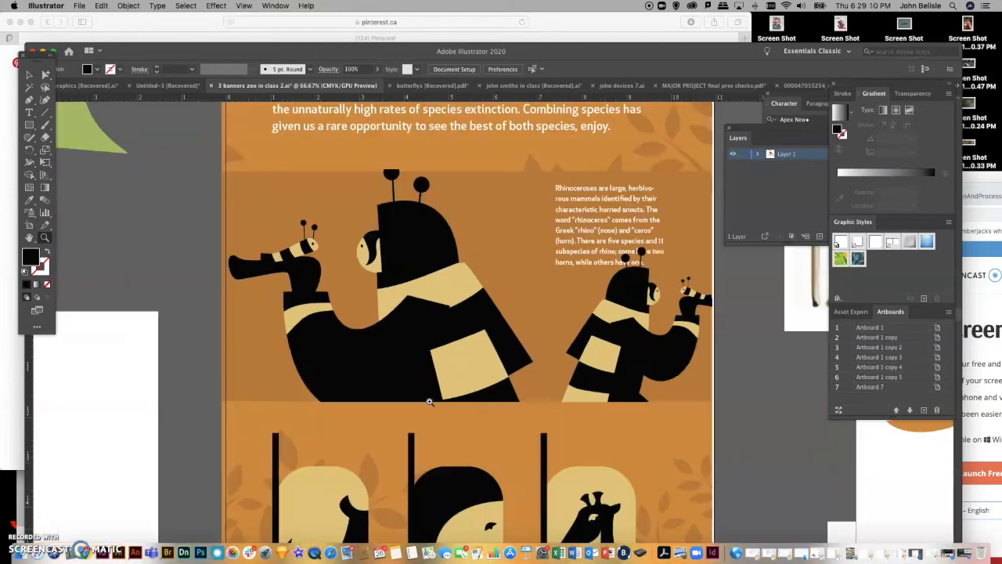
scroll(429, 401, "up", 5)
scroll(429, 401, "right", 2)
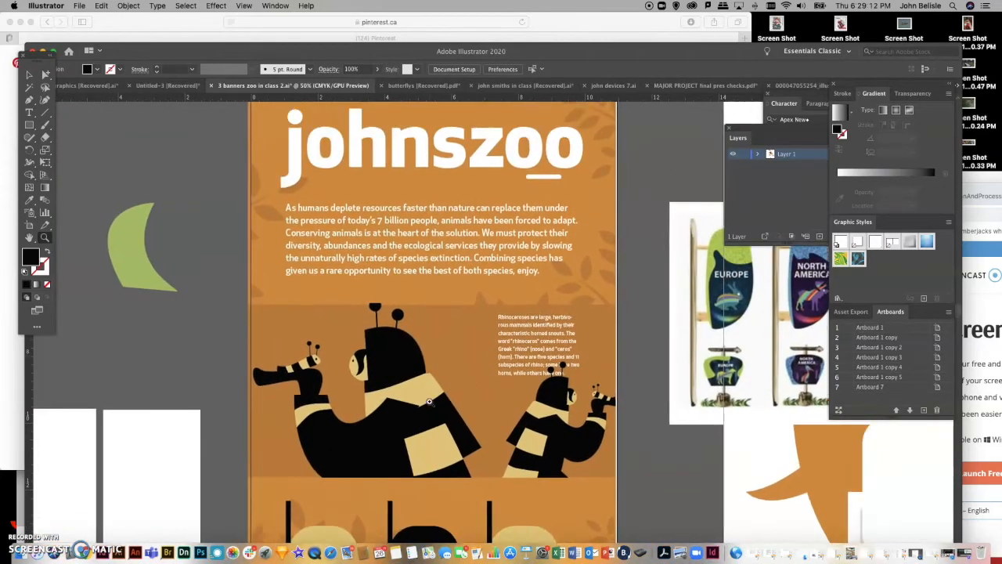
scroll(429, 401, "down", 4)
scroll(429, 401, "right", 1)
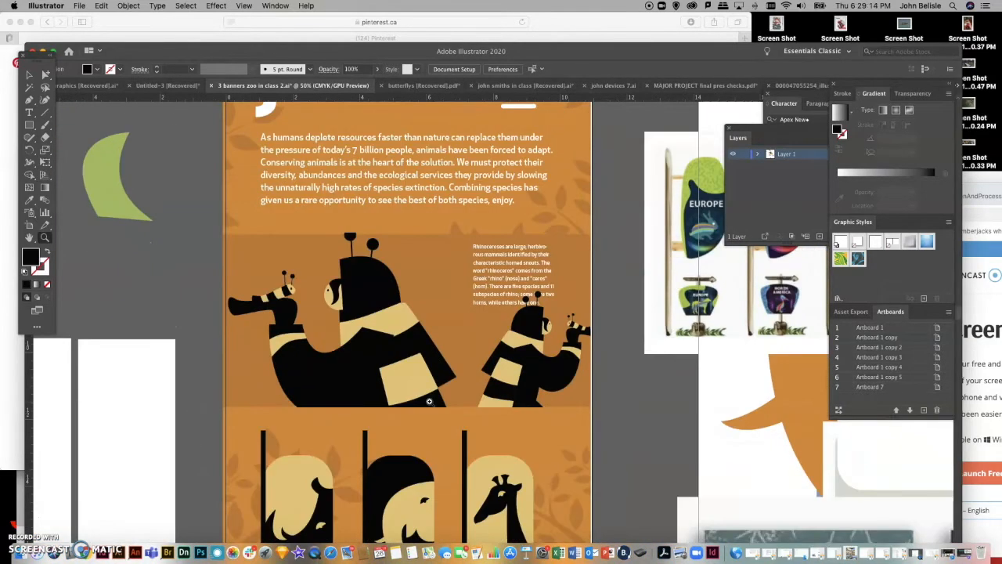
scroll(429, 401, "up", 5)
scroll(429, 402, "right", 1)
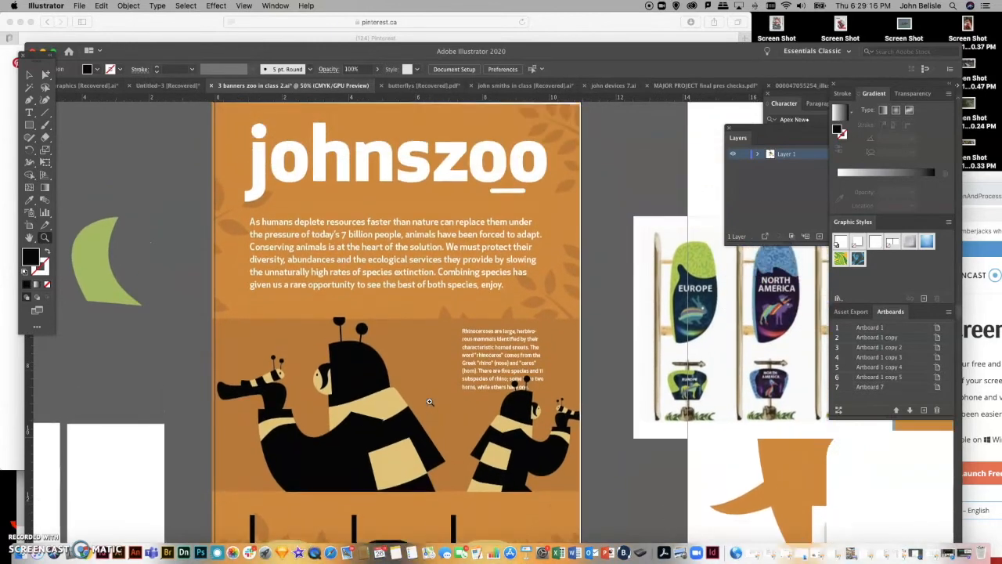
Extend the orange background's top and right edges slightly past the artboard, to about 11.09 in wide and 21.13 in high
left_click(45, 76)
left_click(384, 133)
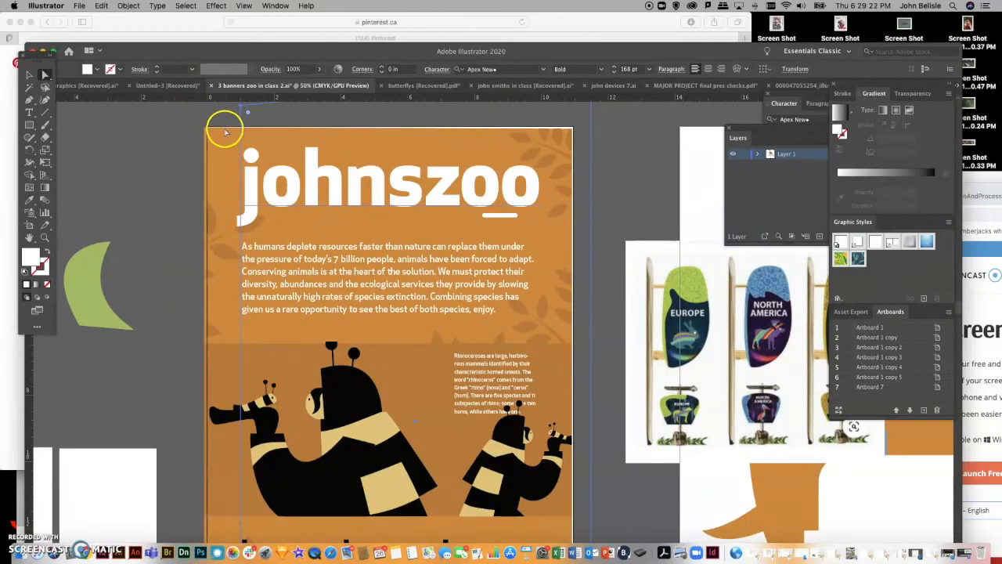
left_click(226, 128)
left_click_drag(226, 129, 224, 126)
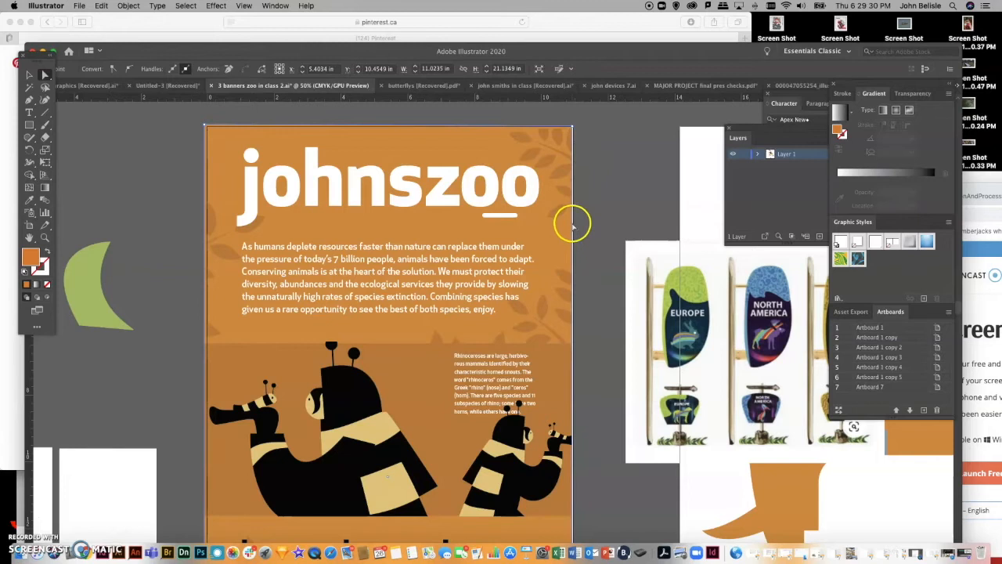
left_click_drag(572, 224, 575, 223)
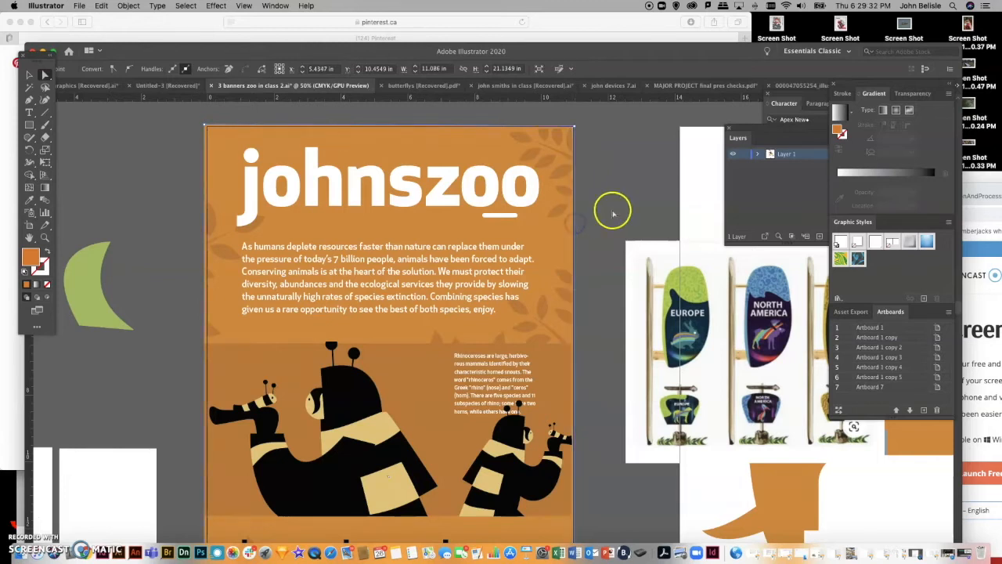
left_click(611, 210)
scroll(612, 212, "down", 6)
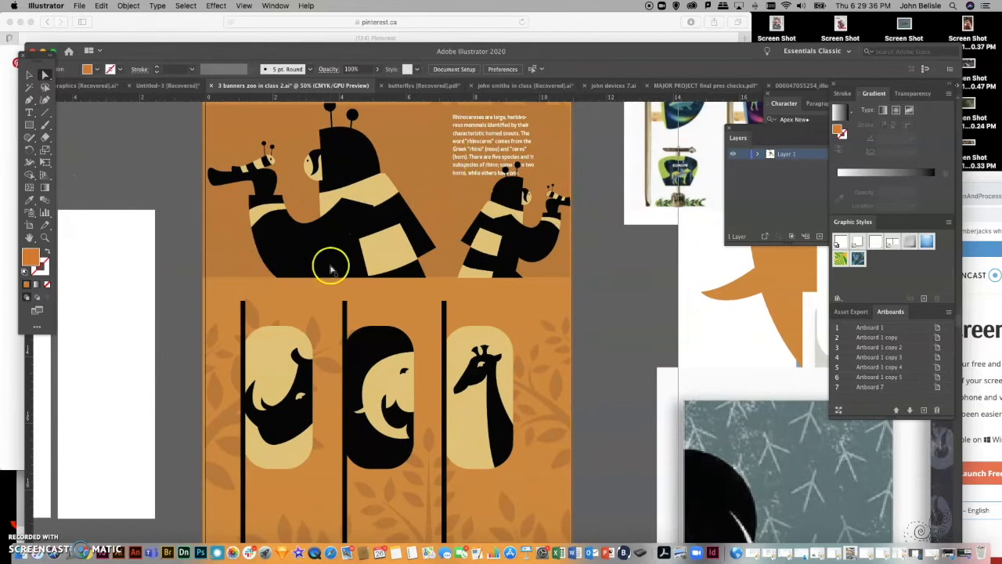
scroll(329, 266, "up", 3)
scroll(331, 268, "down", 4)
scroll(331, 270, "down", 2)
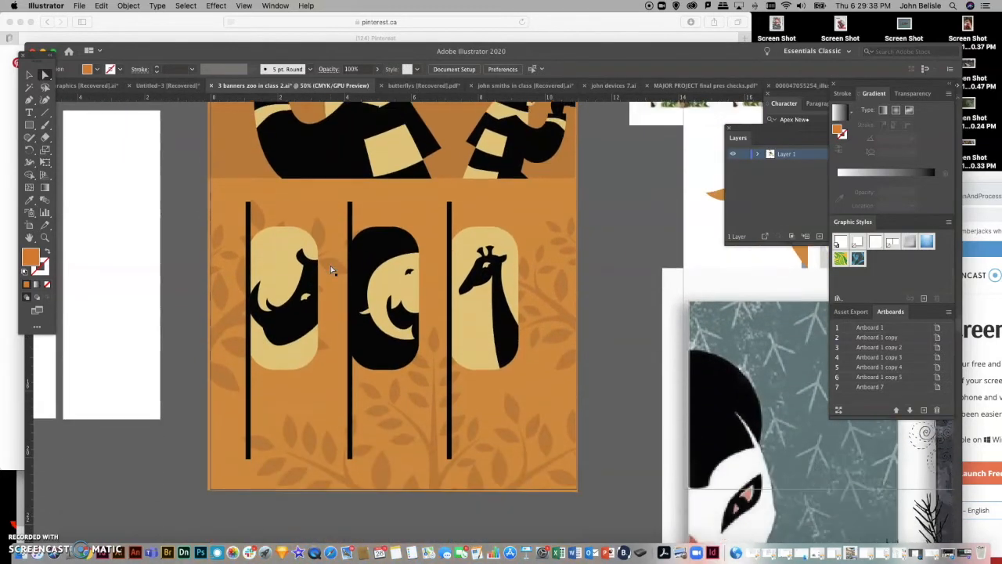
scroll(331, 271, "up", 10)
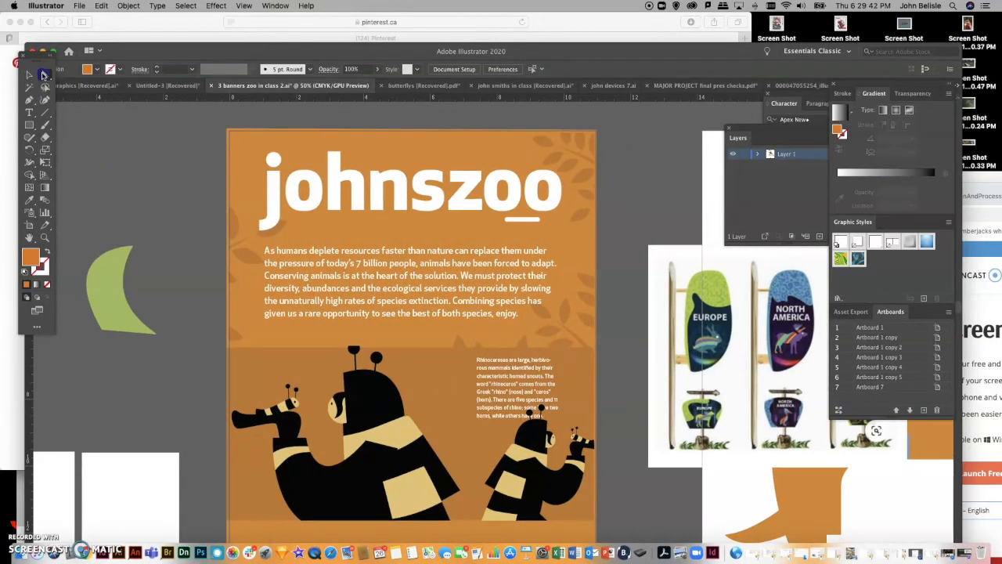
left_click(44, 74)
left_click(72, 87)
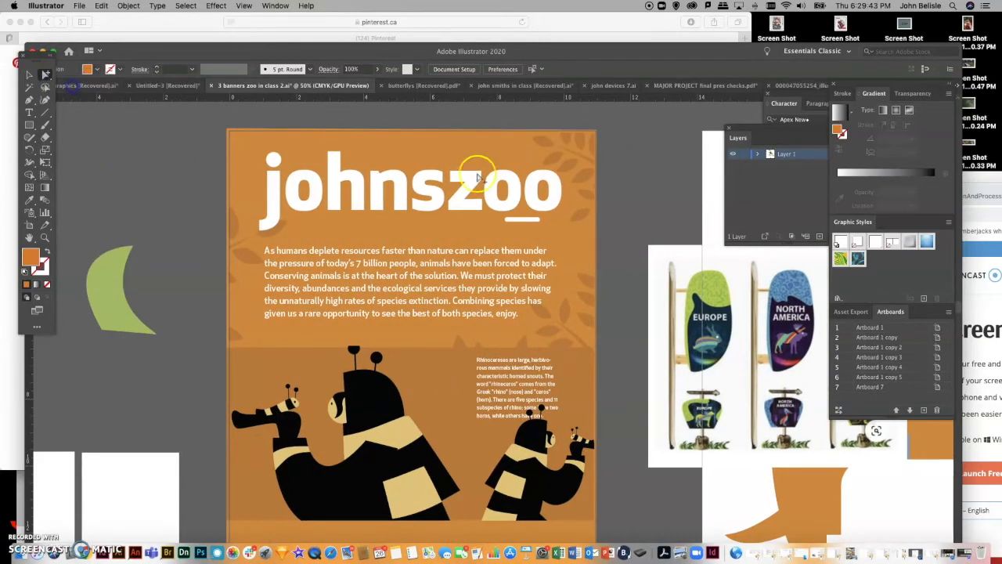
left_click(581, 179)
left_click(646, 177)
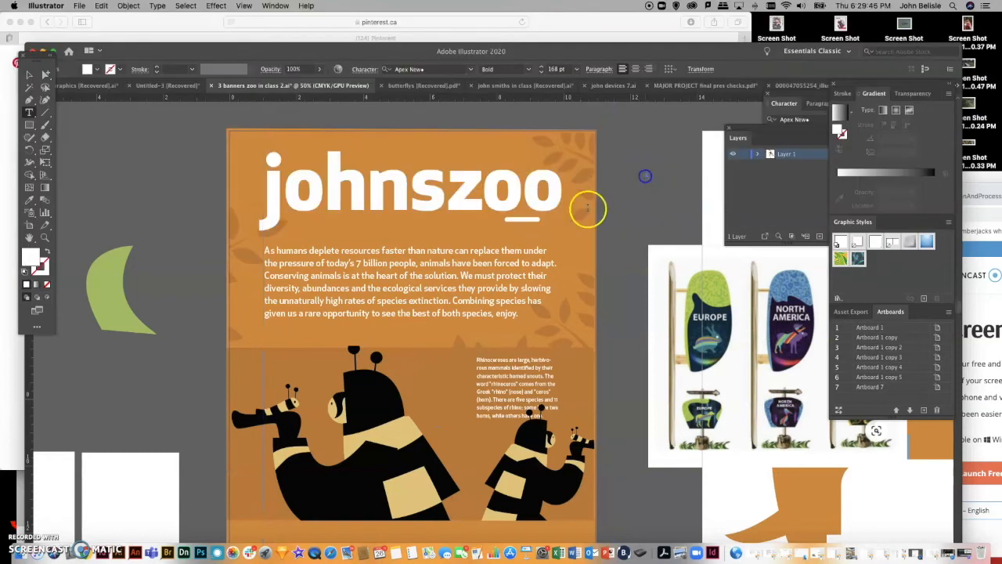
key("t")
left_click(45, 73)
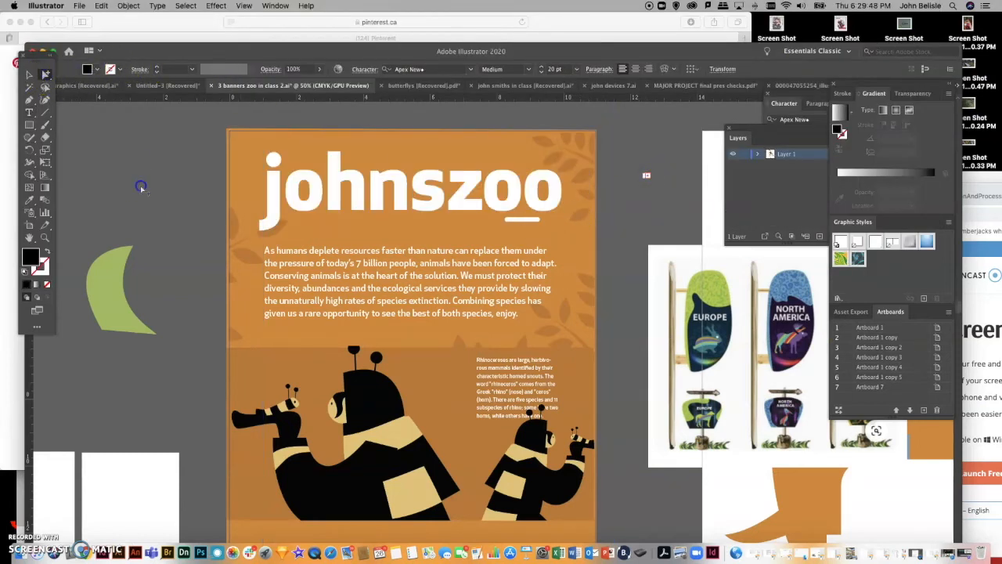
Move the tree at the banner's right edge up and left so its branches spread behind the paragraph
left_click(570, 335)
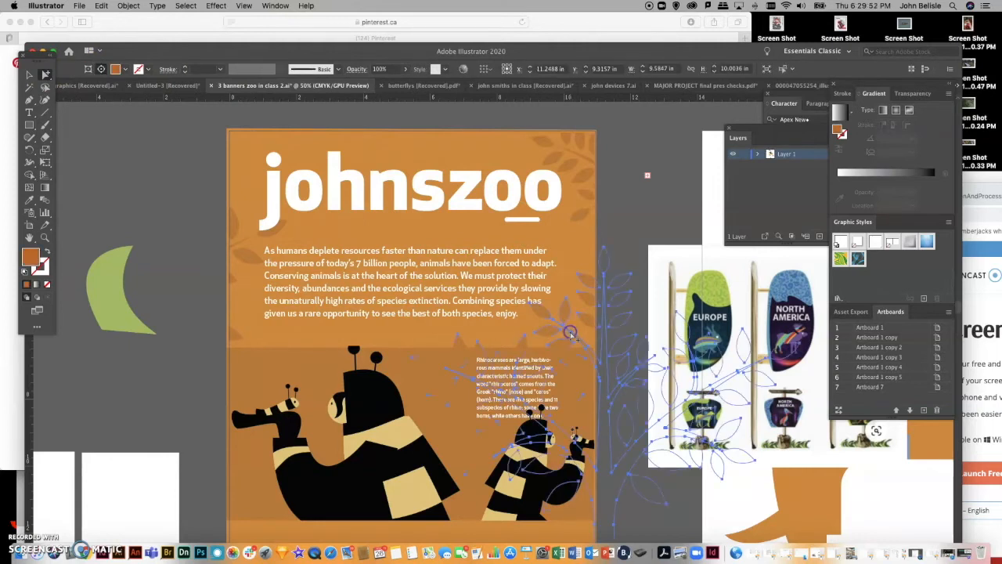
left_click_drag(570, 332, 530, 270)
left_click(650, 221)
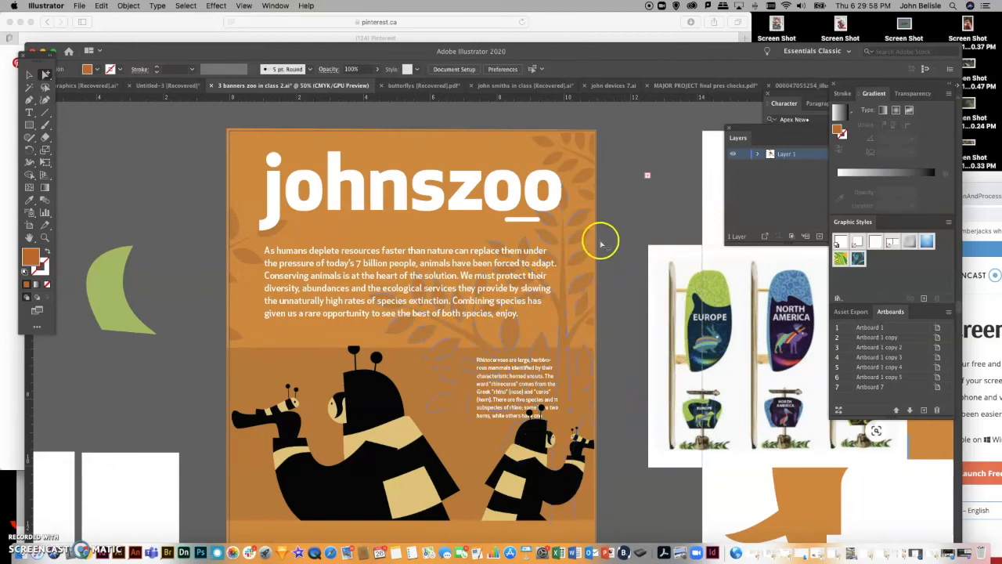
left_click_drag(578, 234, 595, 251)
Move the upper-right corner tree to the top middle of the banner behind the johnszoo title, adjusting its rotation
left_click(584, 177)
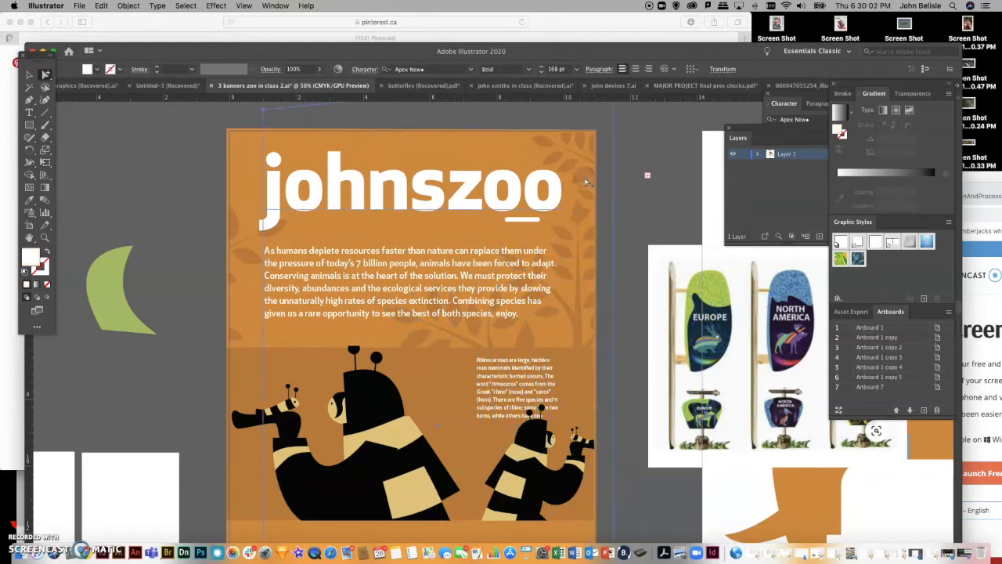
mouse_move(585, 181)
left_mouse_down()
mouse_move(524, 143)
mouse_move(404, 120)
mouse_move(386, 141)
mouse_move(466, 125)
mouse_move(368, 136)
mouse_move(350, 123)
mouse_move(494, 232)
mouse_move(520, 218)
left_mouse_up()
left_click(31, 151)
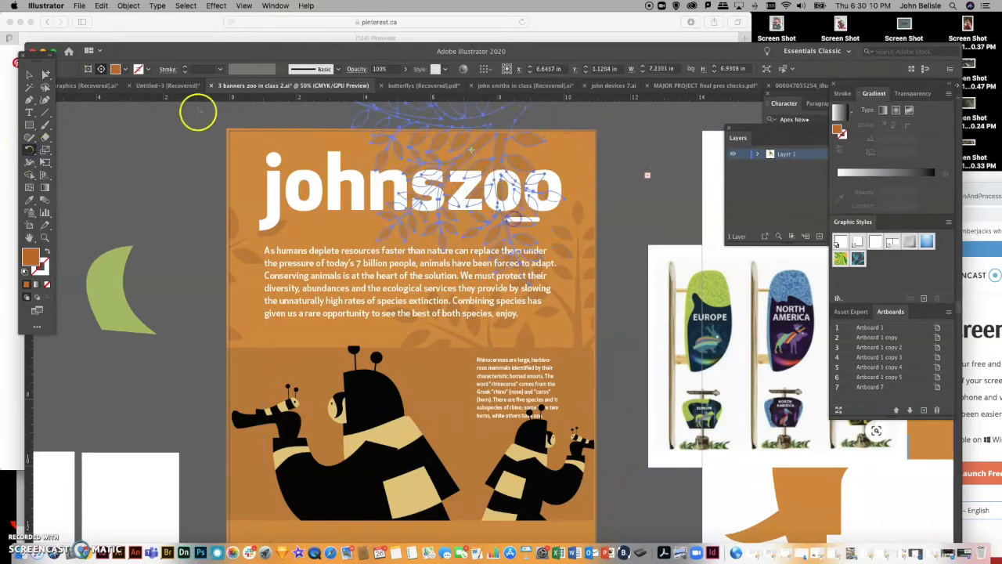
left_click(45, 74)
left_click(398, 234)
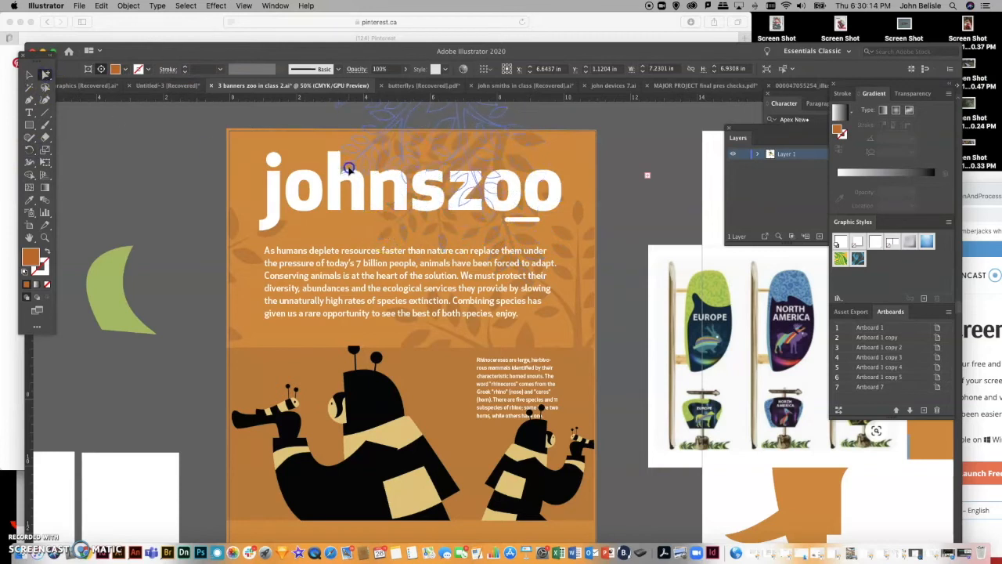
left_click(217, 148)
left_click(350, 239)
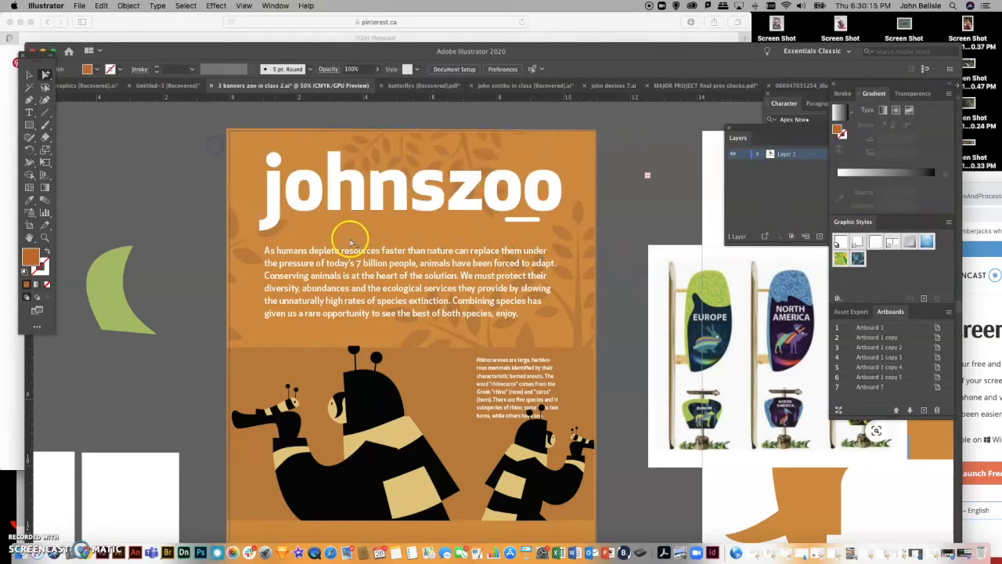
Move the tree at the banner's left edge to the right so more of its branches show beside the title and paragraph
left_click(246, 254)
left_click_drag(246, 255, 300, 251)
key("Delete")
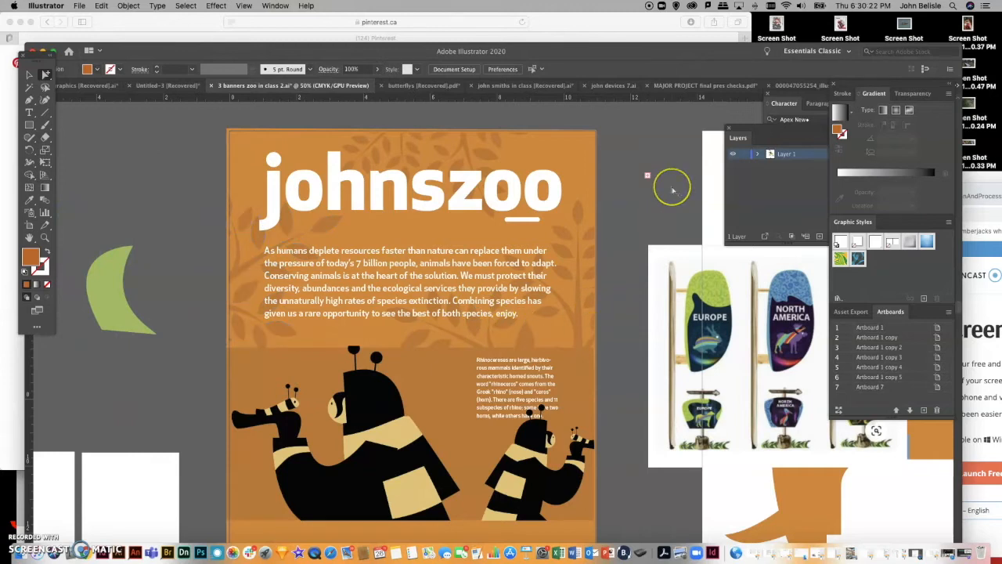
Delete the green leaf shape and the three white rectangles lying beside the orange banner
scroll(672, 190, "down", 4)
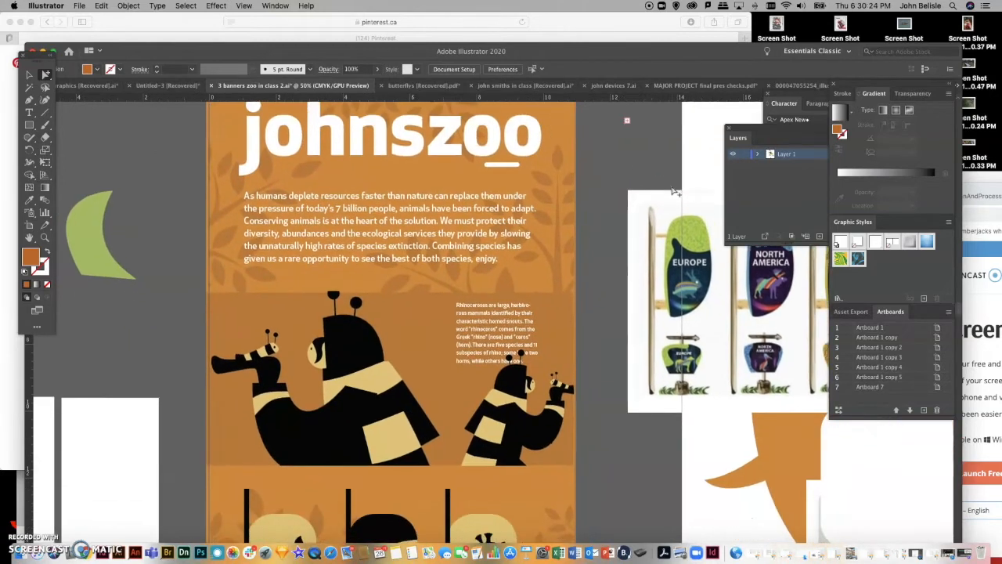
key("super+minus")
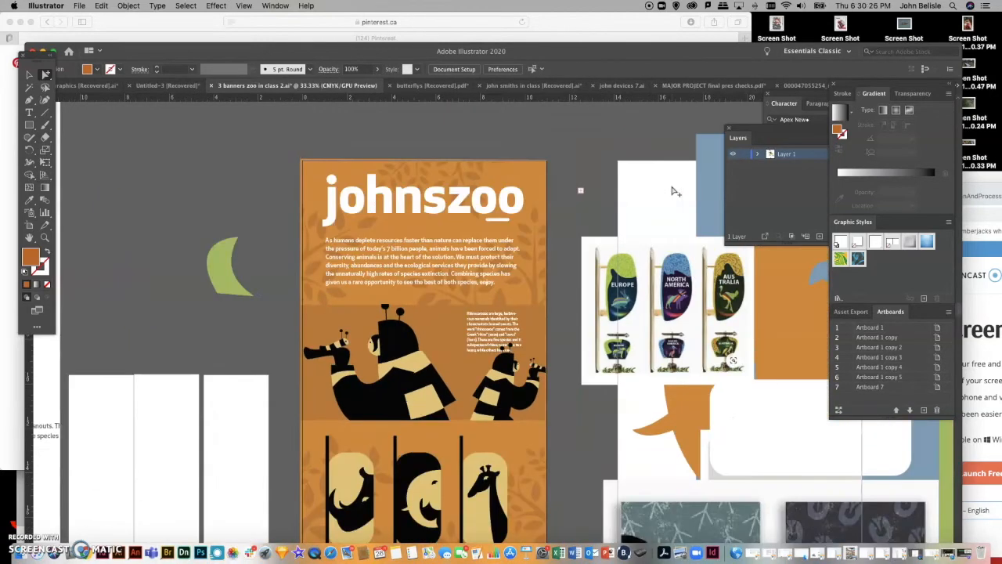
key("super+minus")
scroll(642, 214, "down", 3)
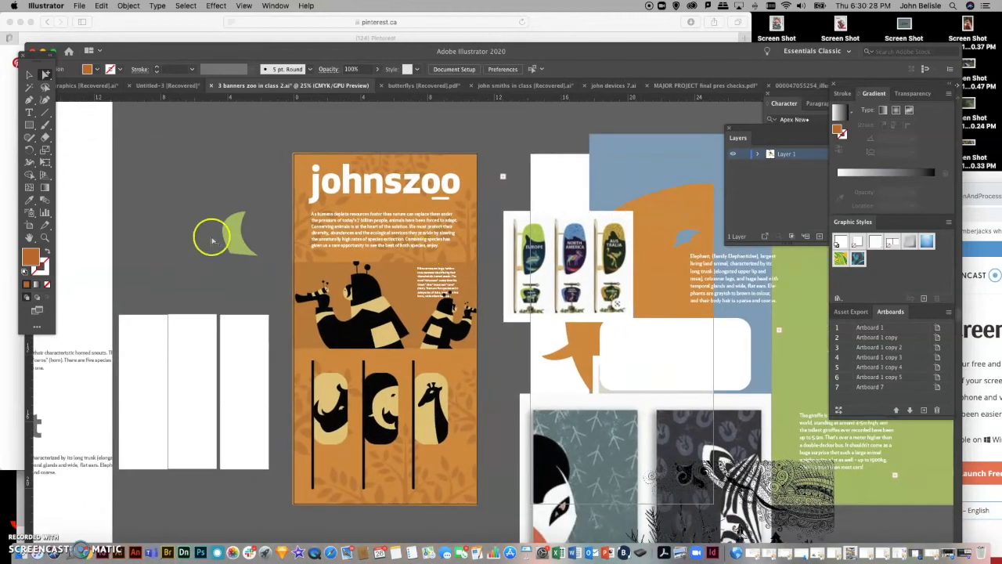
left_click(237, 383)
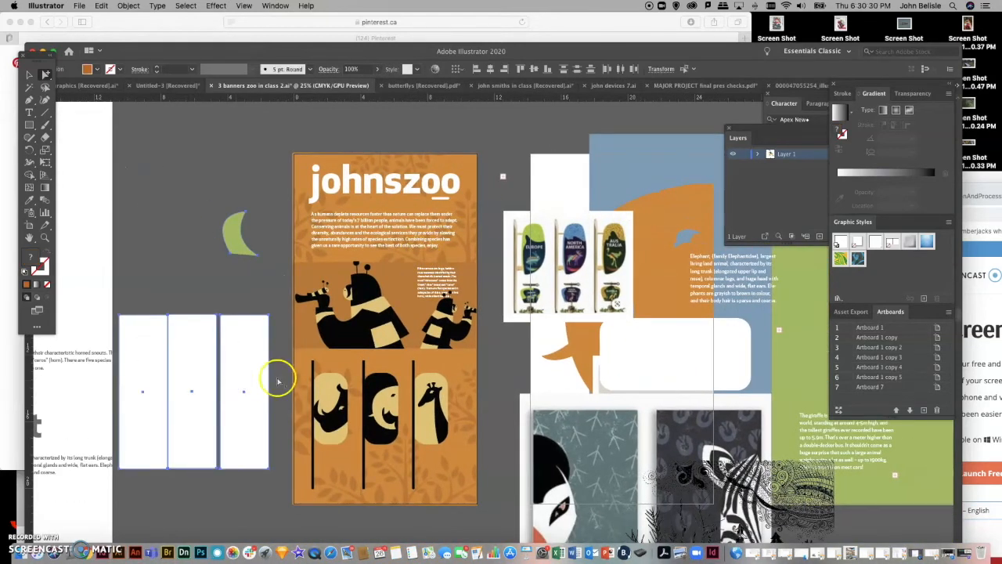
key("Delete")
Delete the continent sign reference image, the orange elephant shape, the blue background and the patterned portrait image around the neighbouring artboard
left_click(515, 217)
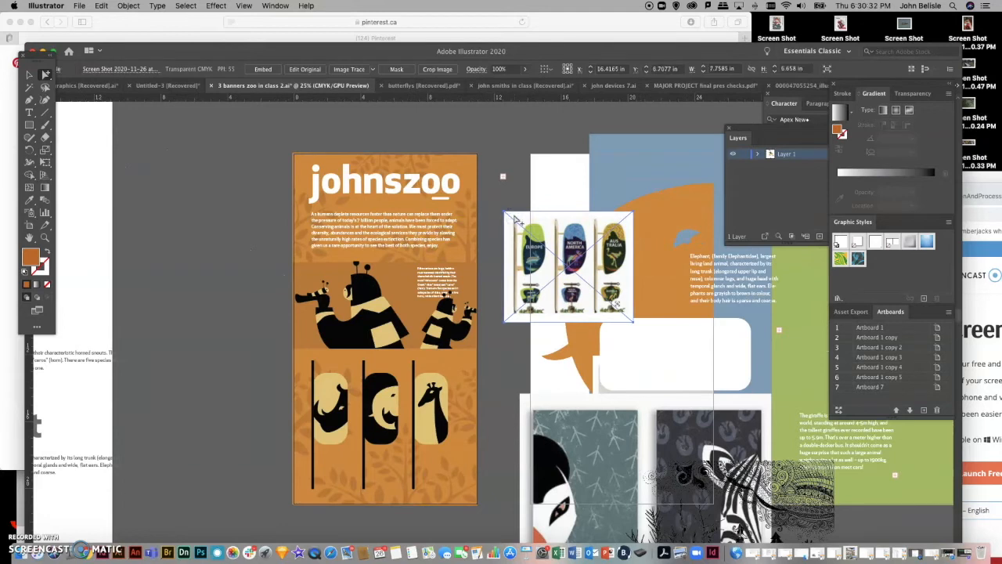
key("Delete")
left_click(621, 234)
key("Delete")
left_click(636, 191)
key("Delete")
left_click(559, 425)
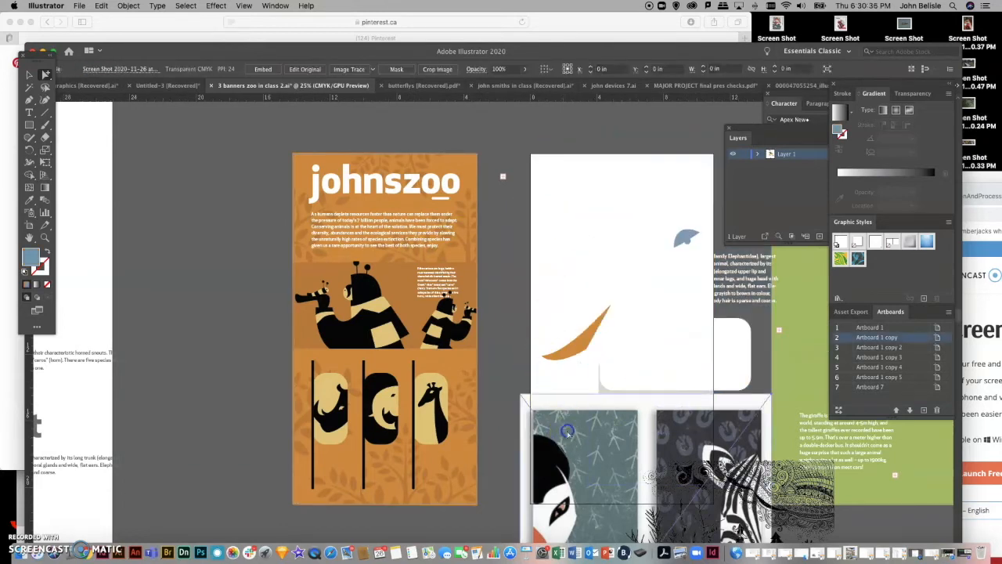
key("Delete")
Pull the right-hand tree out from behind the banner's paragraph and delete it
left_click(45, 237)
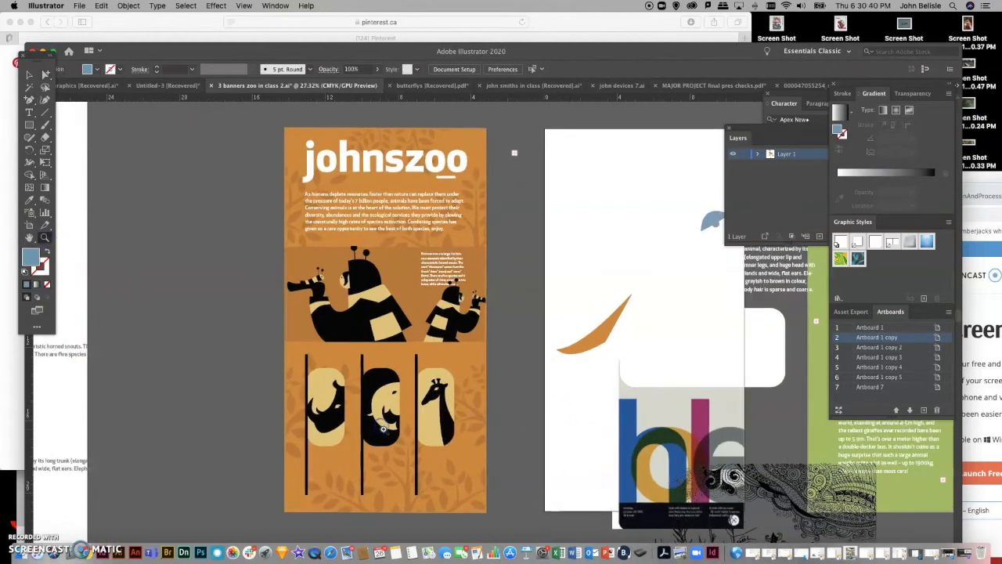
left_click(381, 425)
scroll(526, 403, "up", 3)
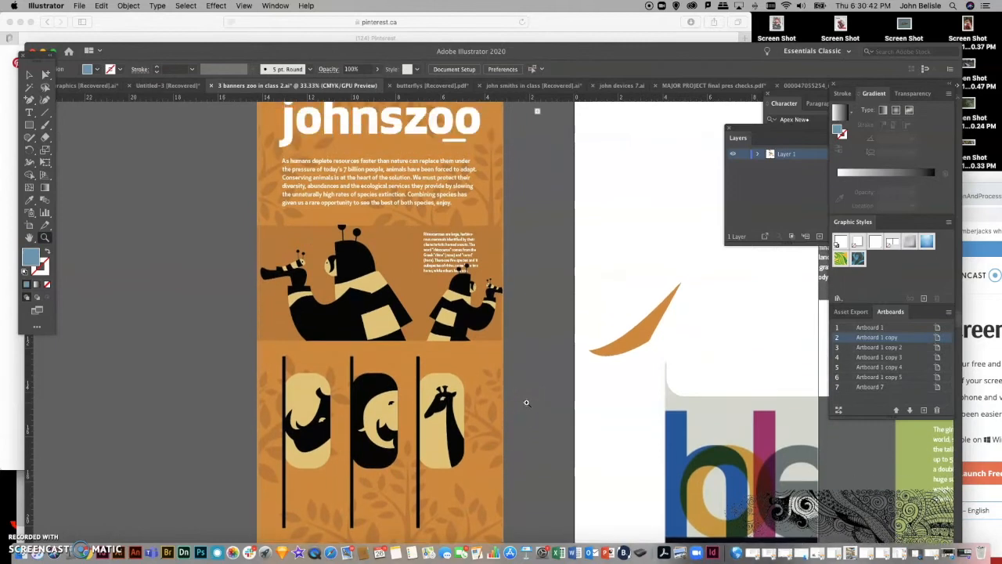
left_click(46, 73)
left_click(453, 237)
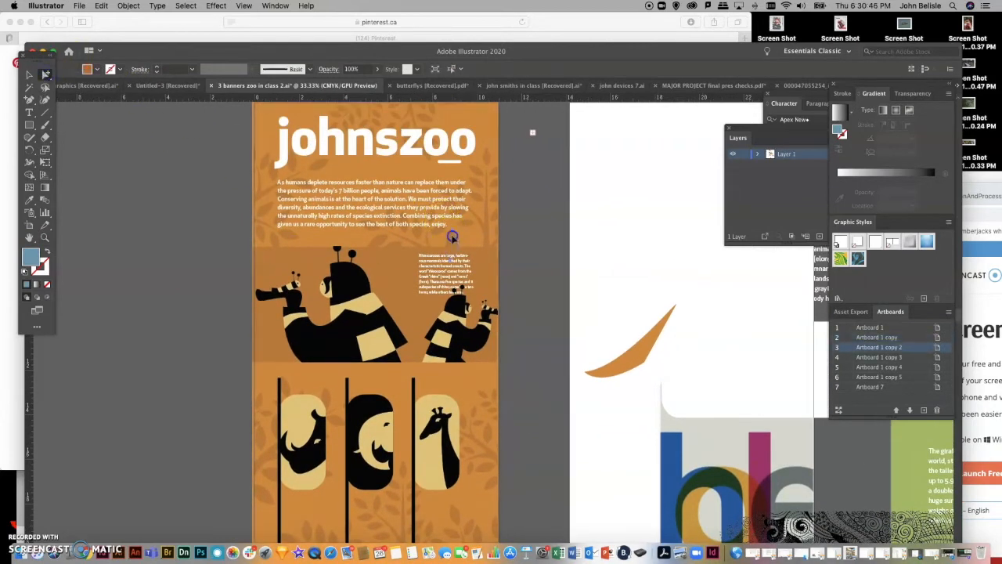
left_click_drag(452, 239, 596, 240)
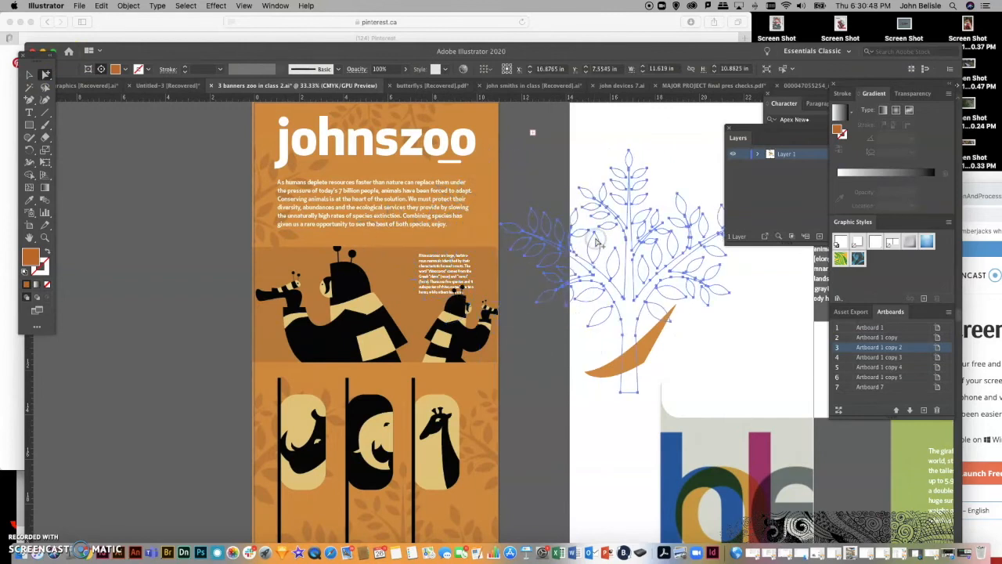
scroll(598, 241, "up", 3)
key("Delete")
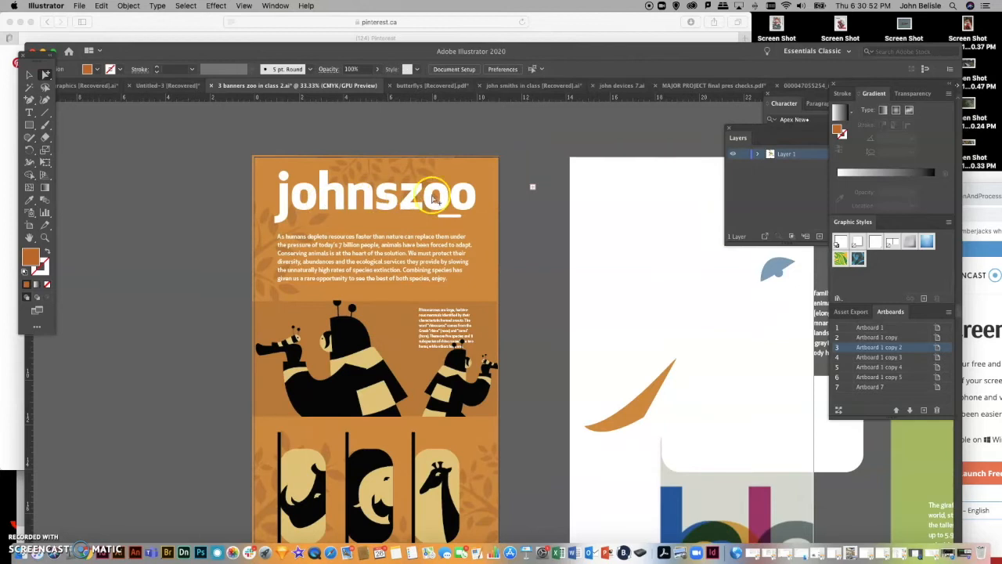
Select the underline beneath the title and briefly show the guides to check the layout against the columns
left_click(451, 211)
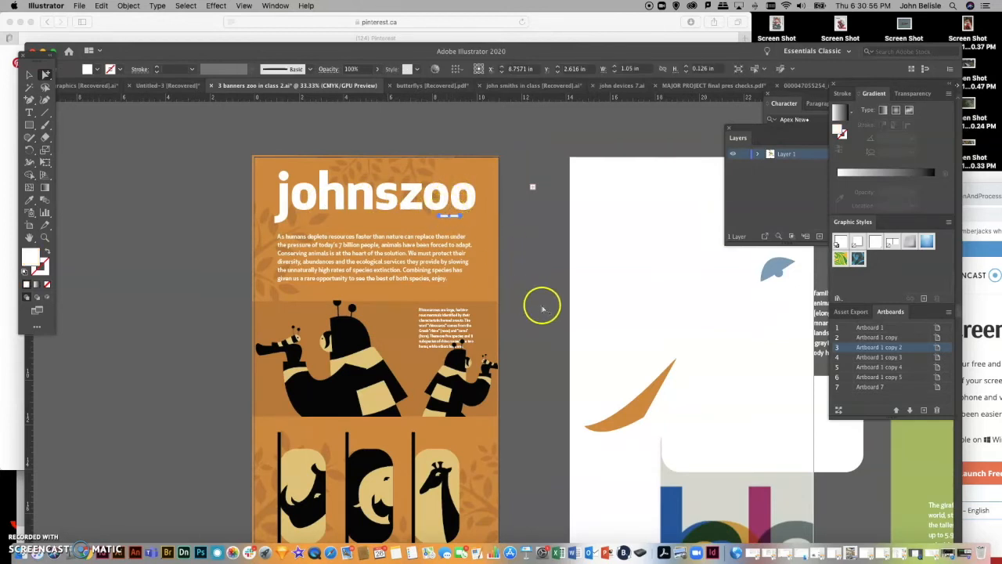
scroll(542, 305, "down", 1)
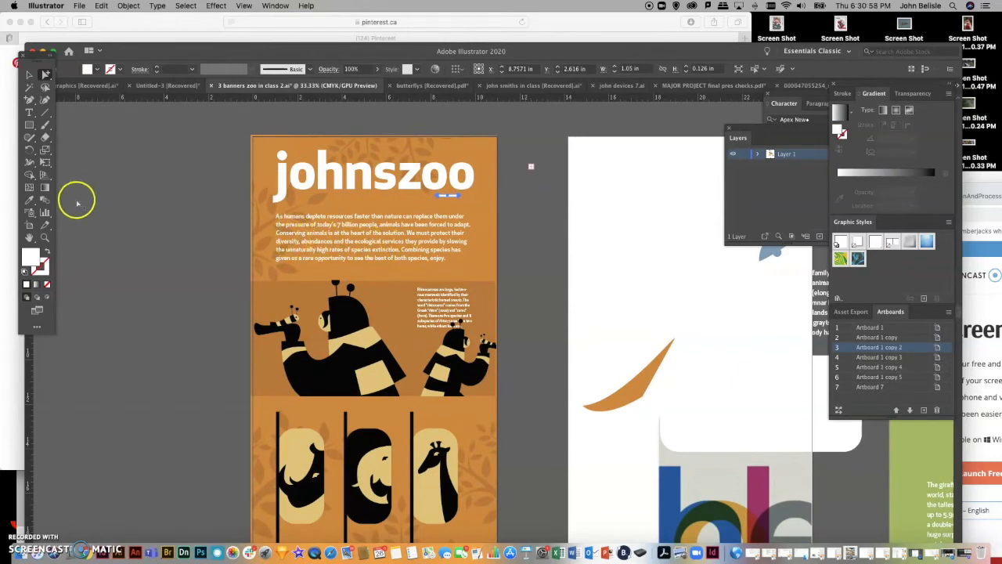
key("super+semicolon")
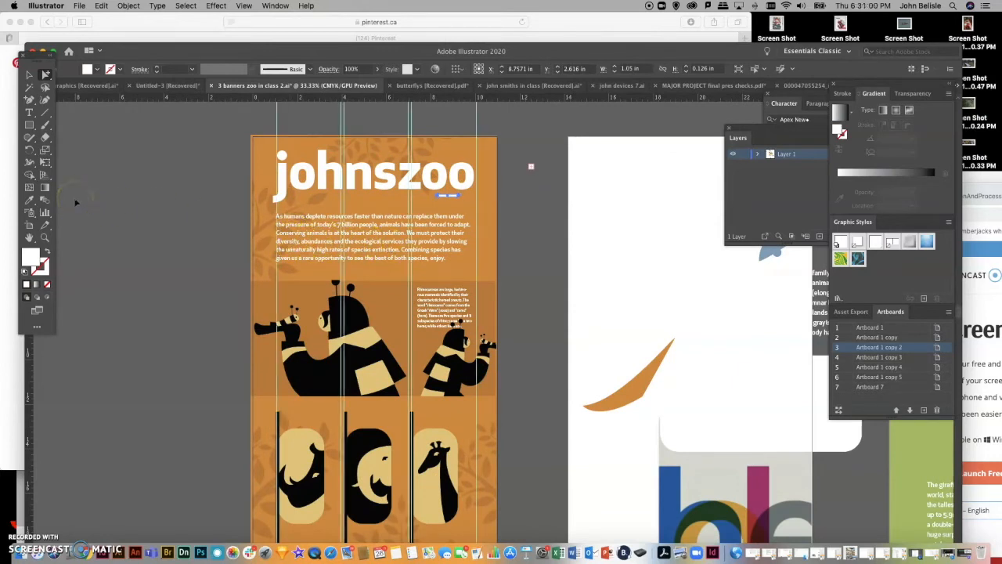
key("super+semicolon")
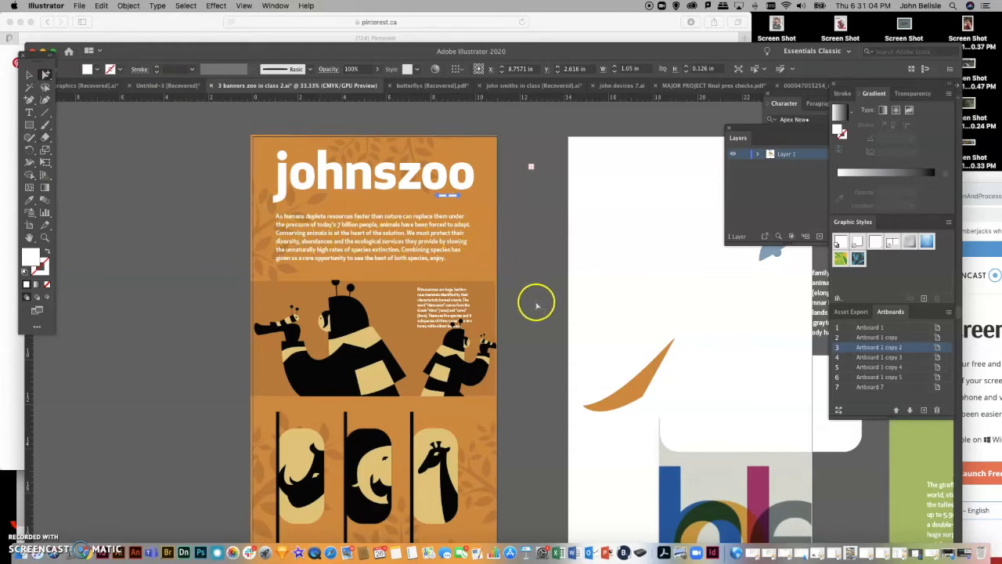
Move the small rhinoceros paragraph left so it sits between the two bees, and fine-tune its height in the band
scroll(537, 305, "down", 3)
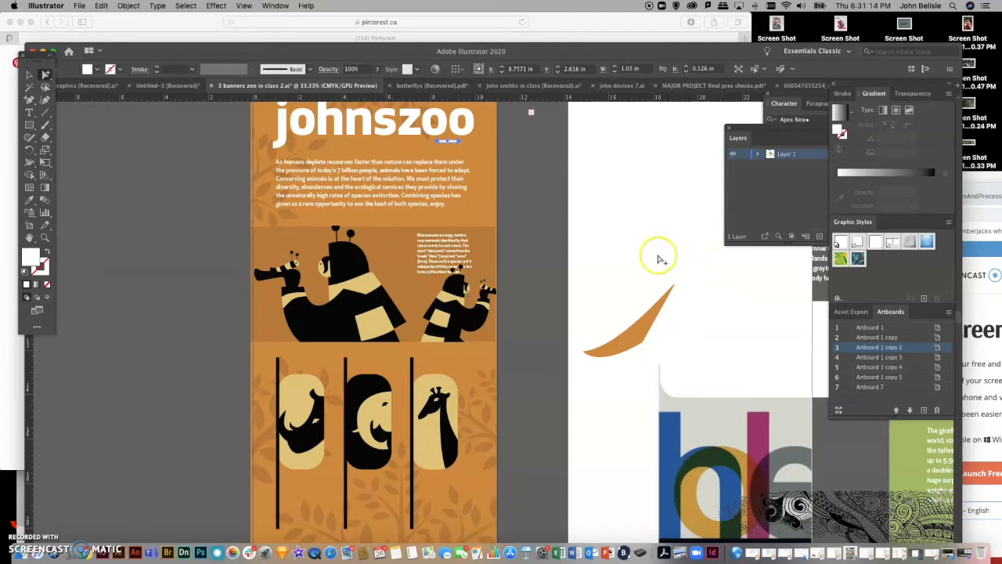
left_click(415, 260)
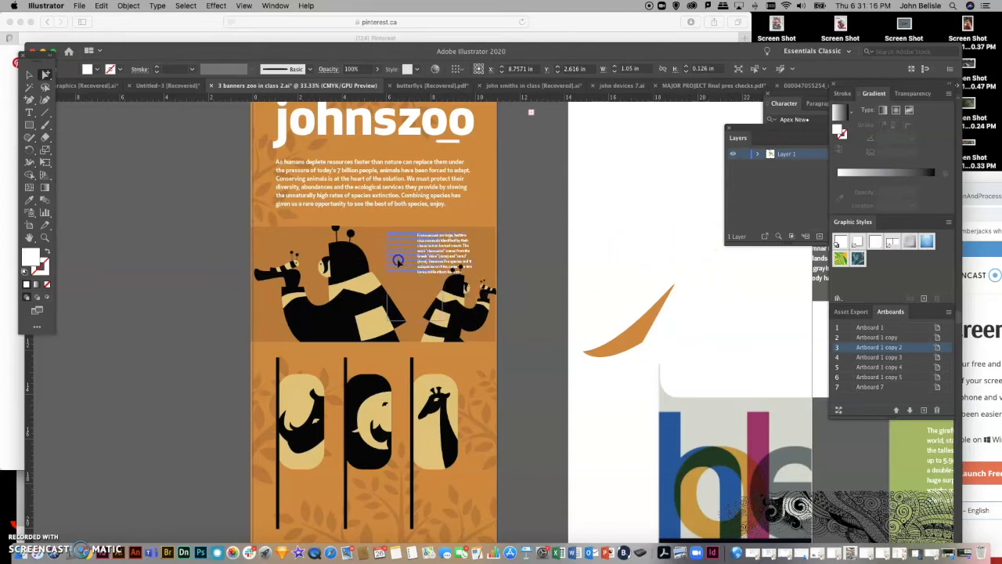
left_click_drag(395, 261, 396, 259)
left_click(558, 271)
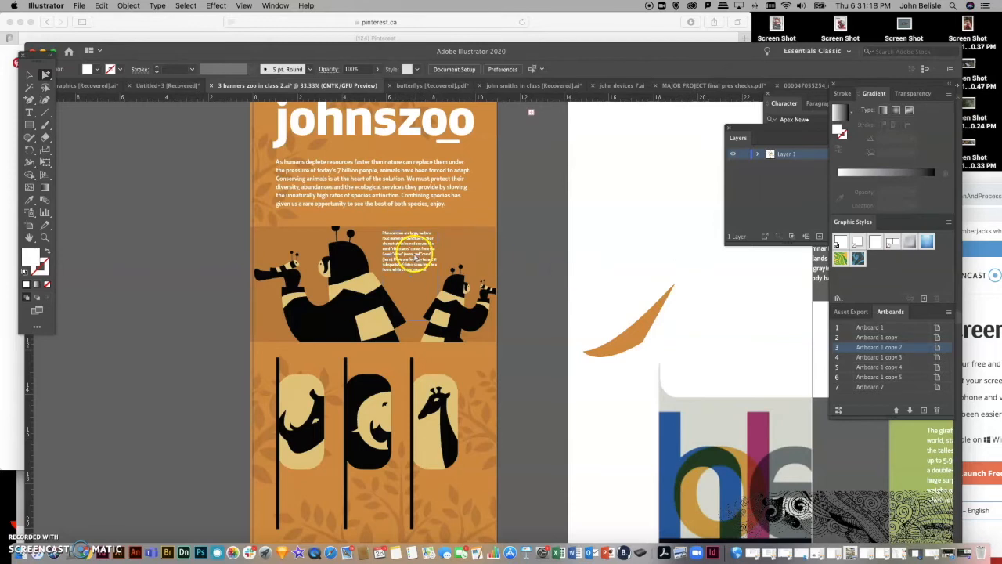
left_click(418, 252)
left_click(538, 260)
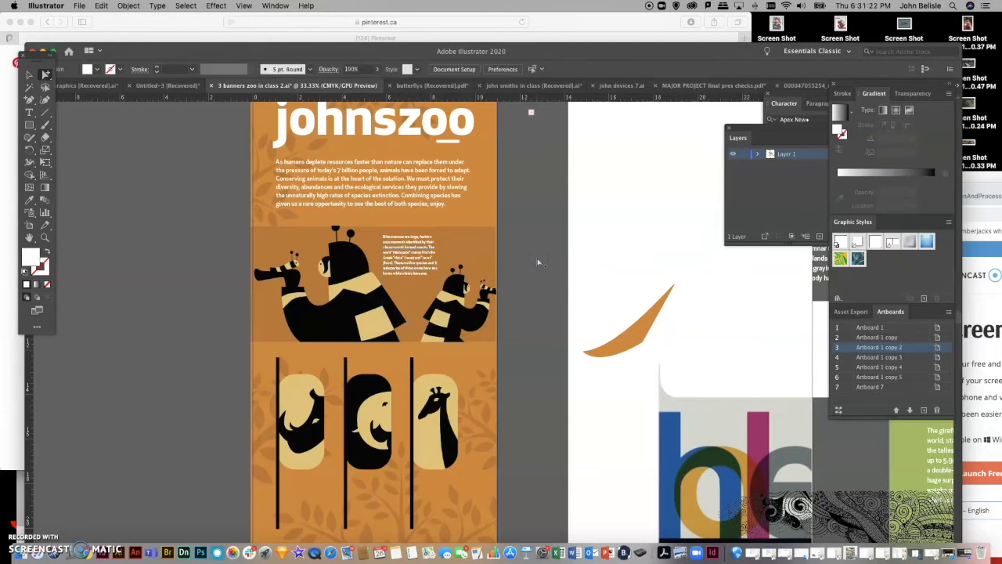
Pull the large middle tree out from behind the animal boxes and remove it from the banner
scroll(538, 262, "down", 5)
scroll(538, 263, "right", 3)
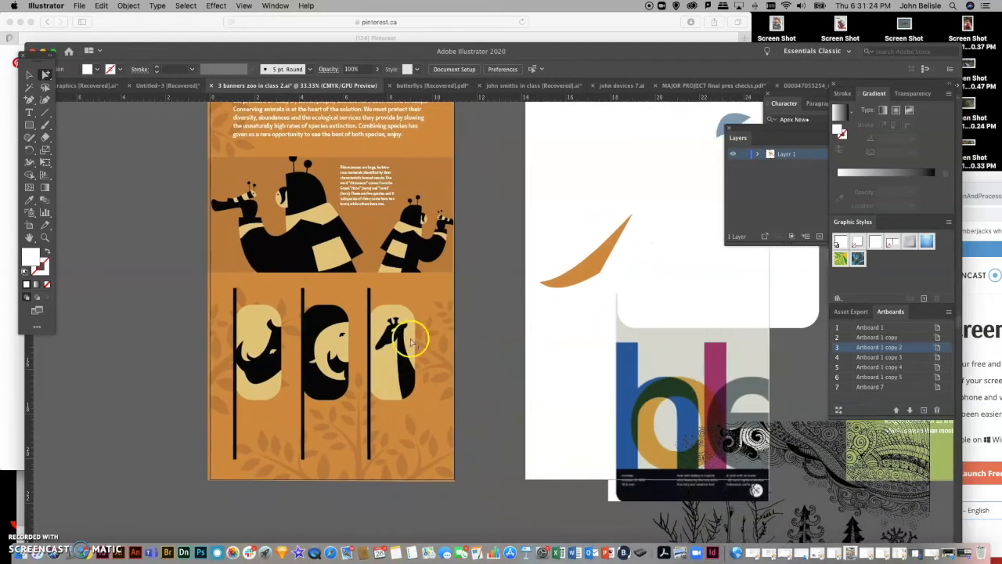
left_click(315, 413)
left_click_drag(316, 413, 488, 396)
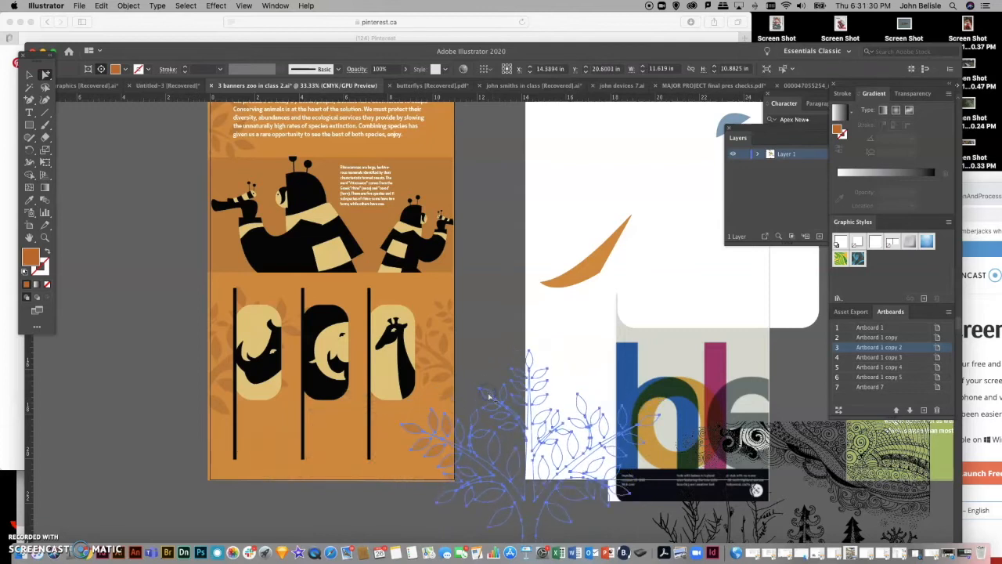
left_click(122, 370)
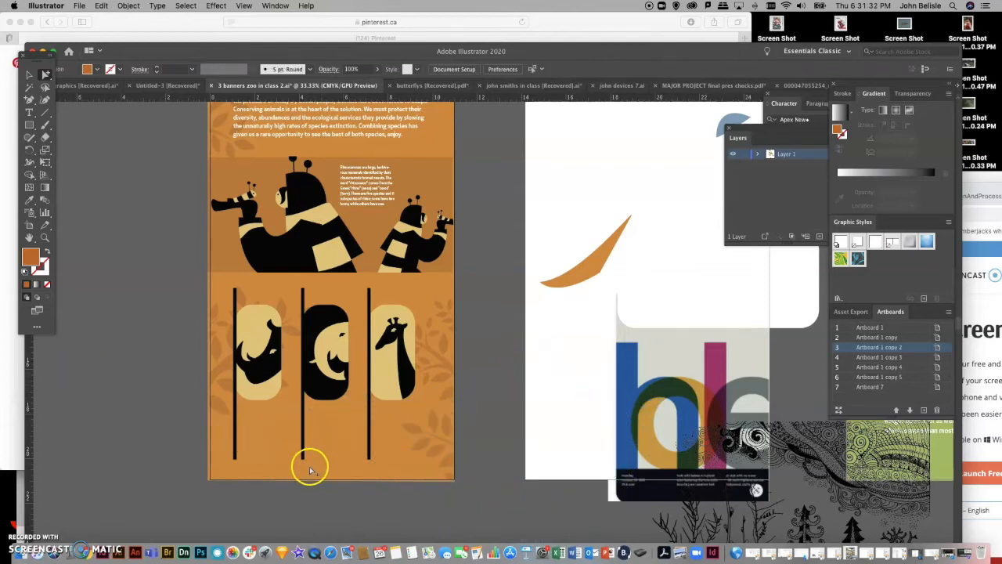
Draw a filled brown hill about 10 in wide and 1.2 in high along the orange banner's bottom edge with the Pen tool
left_click(30, 101)
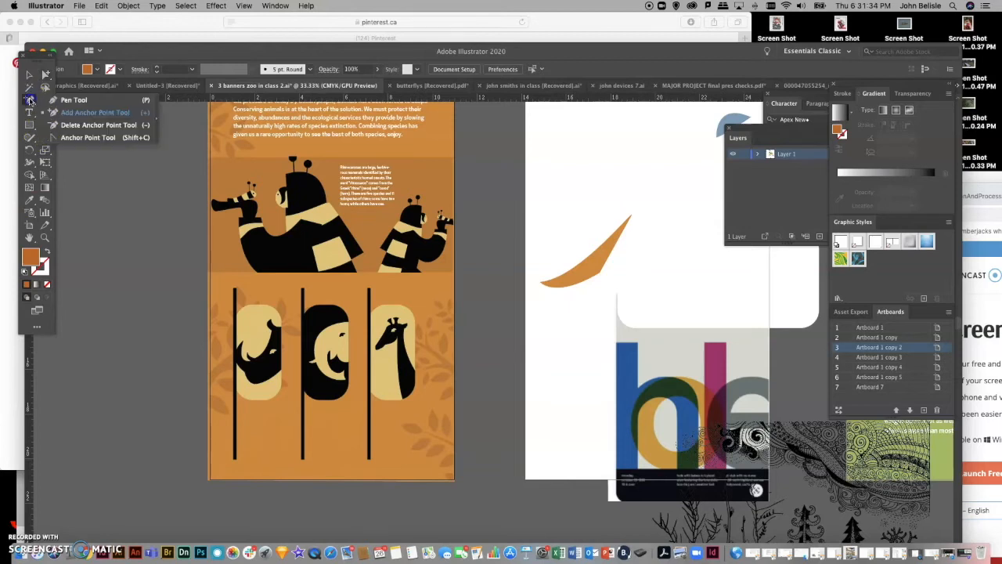
left_click(56, 99)
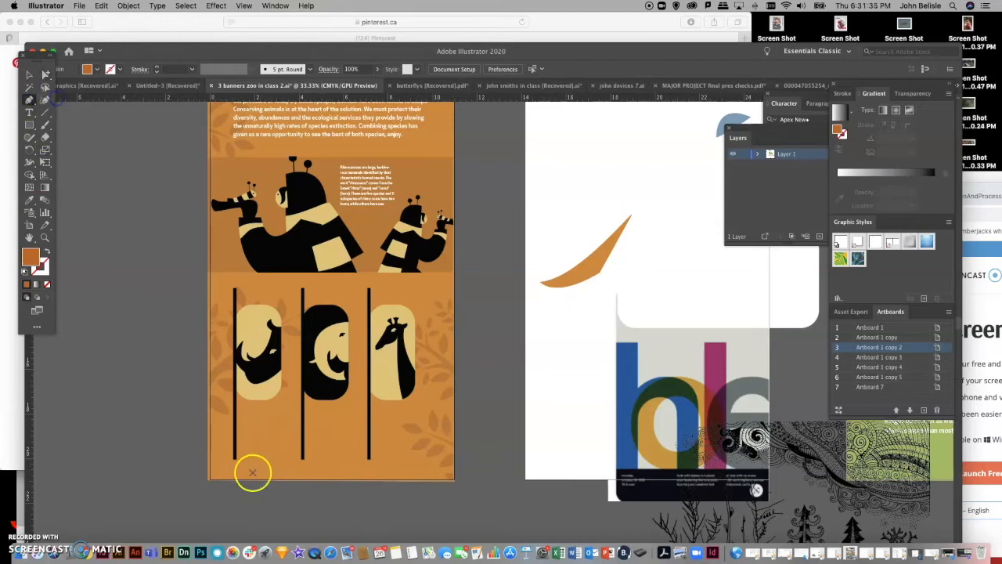
left_click(212, 479)
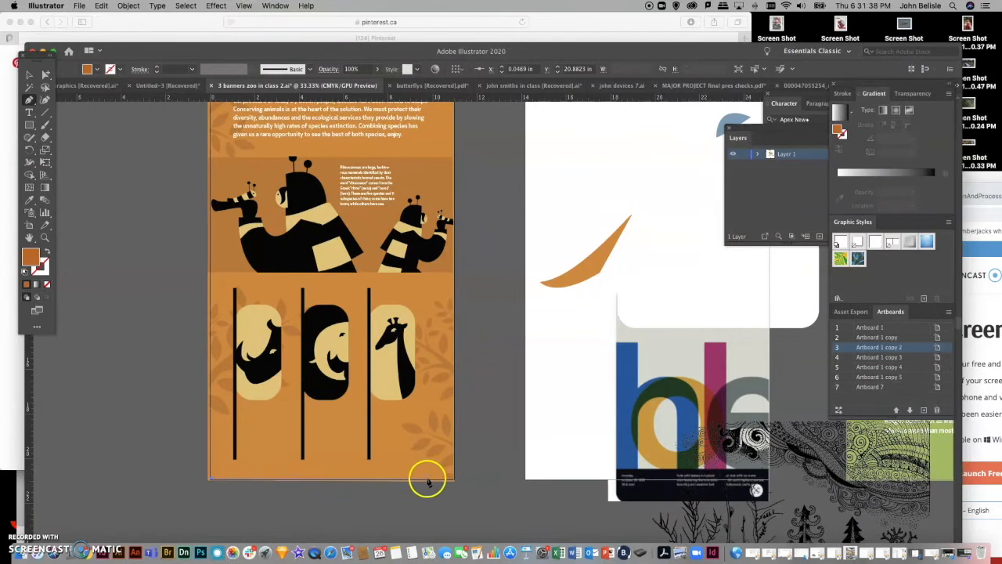
left_click(435, 479)
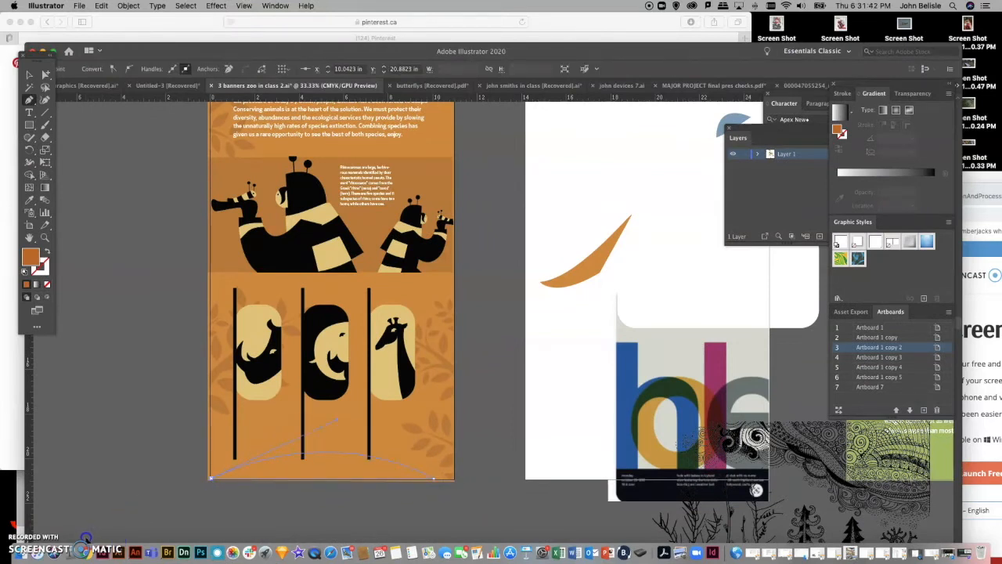
left_click(212, 478)
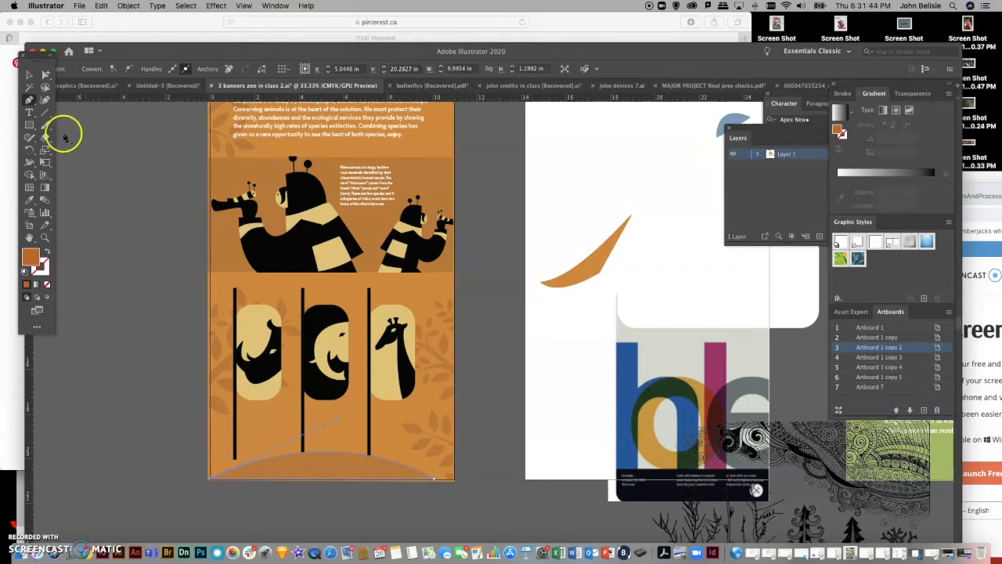
left_click(47, 74)
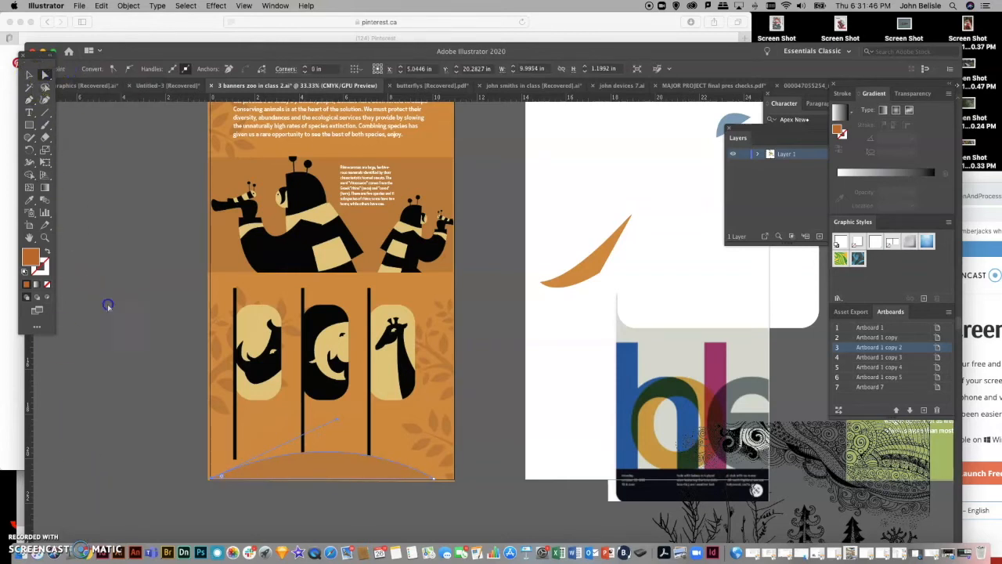
left_click(241, 486)
Lengthen the leftmost black bar beside the rhino box downward so its lower end meets the hill
left_click(235, 459)
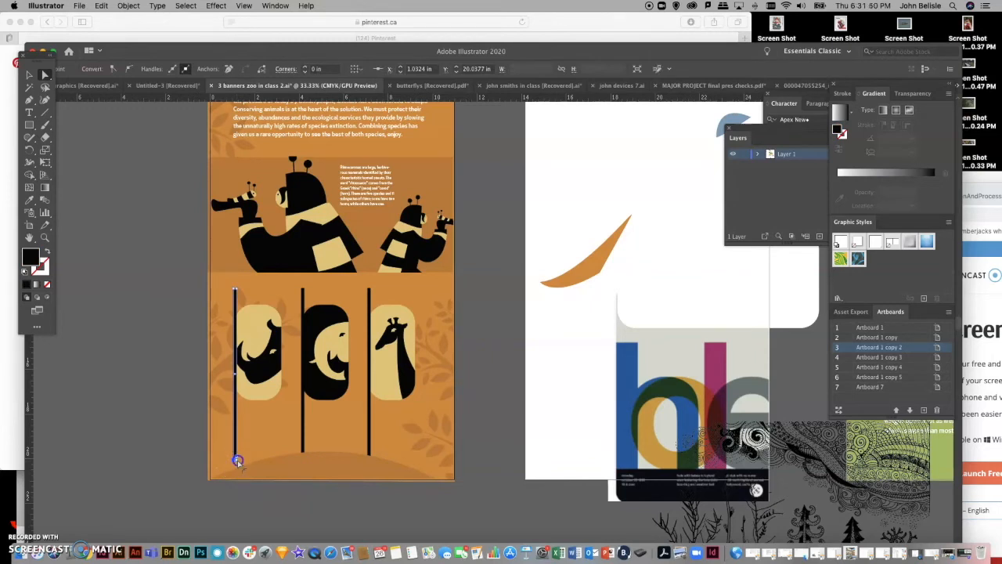
left_click(233, 460)
left_click_drag(233, 473, 233, 472)
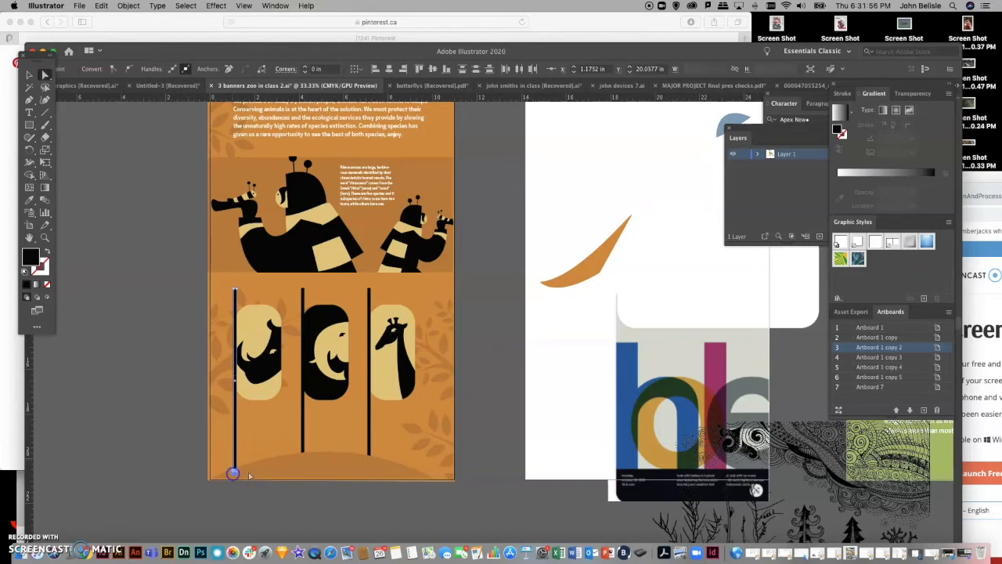
left_click(92, 349)
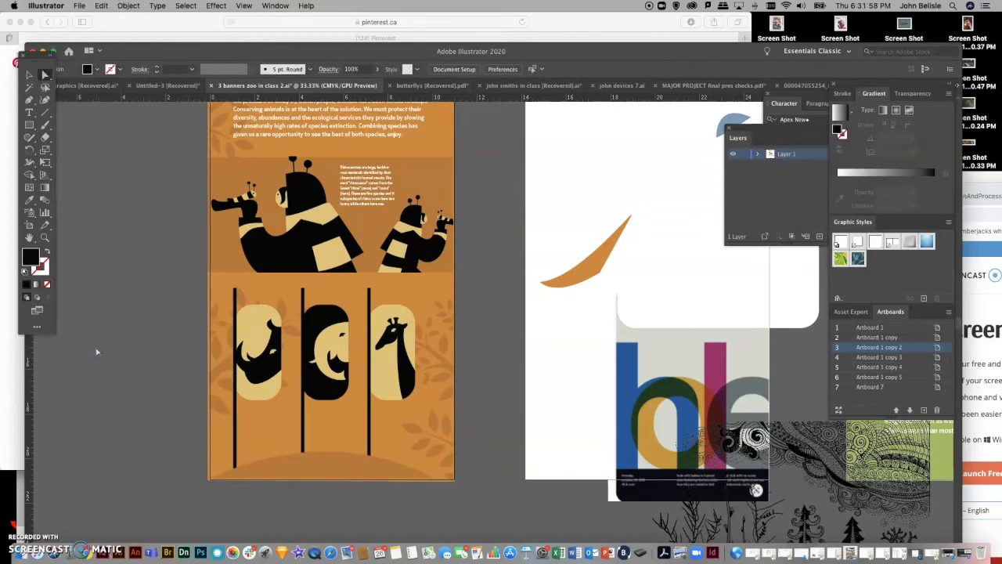
Unlock all locked objects in the document to make the johnszoo title selectable
scroll(98, 353, "up", 5)
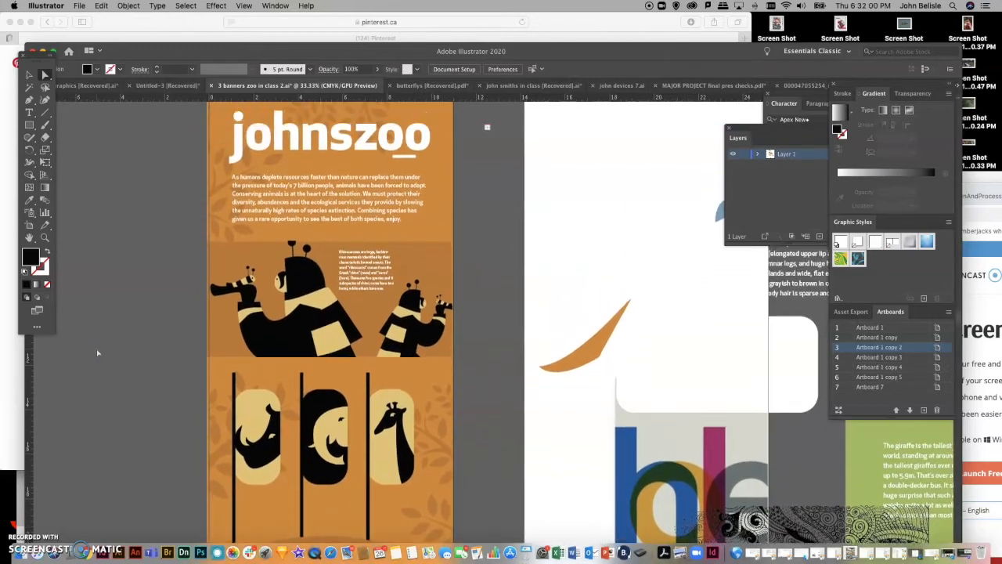
scroll(97, 353, "down", 6)
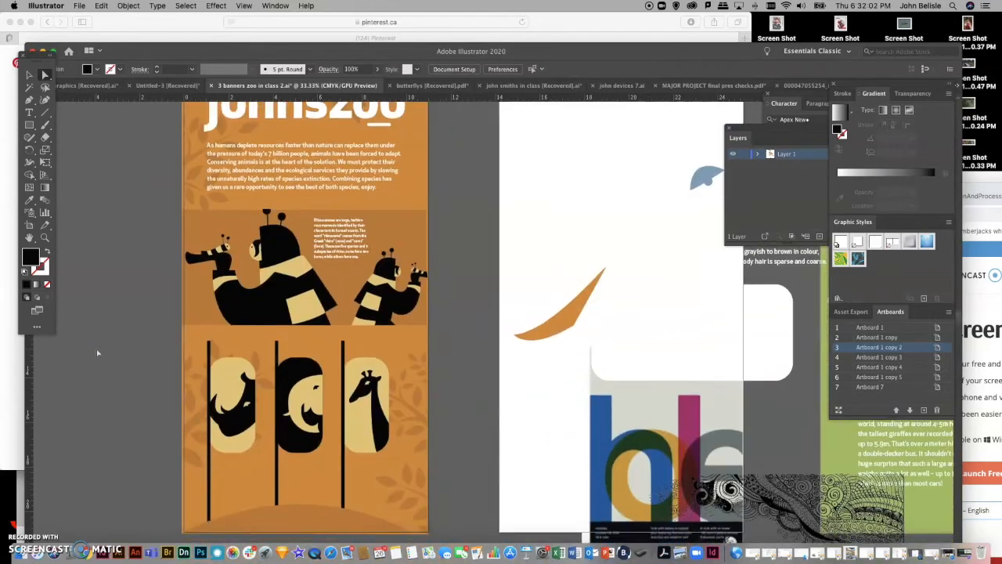
scroll(97, 353, "up", 4)
left_click(259, 197)
left_click(229, 171)
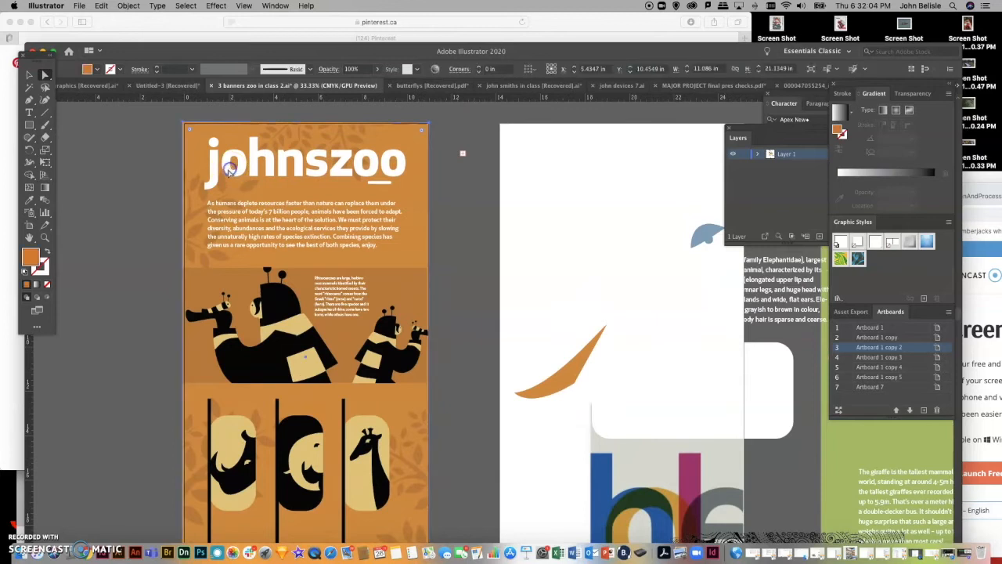
left_click(129, 159)
left_click(129, 5)
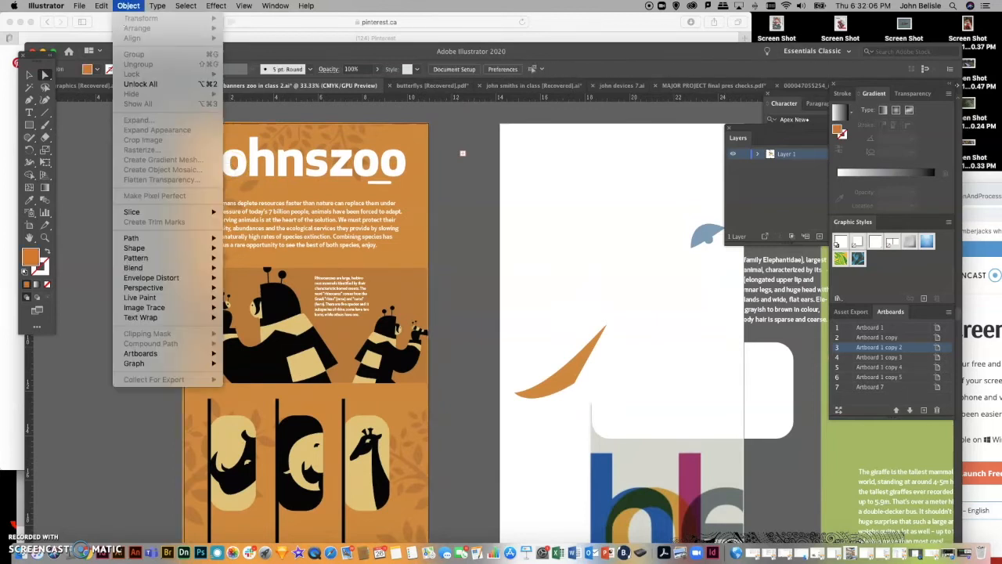
left_click(133, 83)
left_click(132, 150)
Recolour the johnszoo title black by sampling the large bee's head with the Eyedropper
left_click(208, 166)
left_click(215, 162)
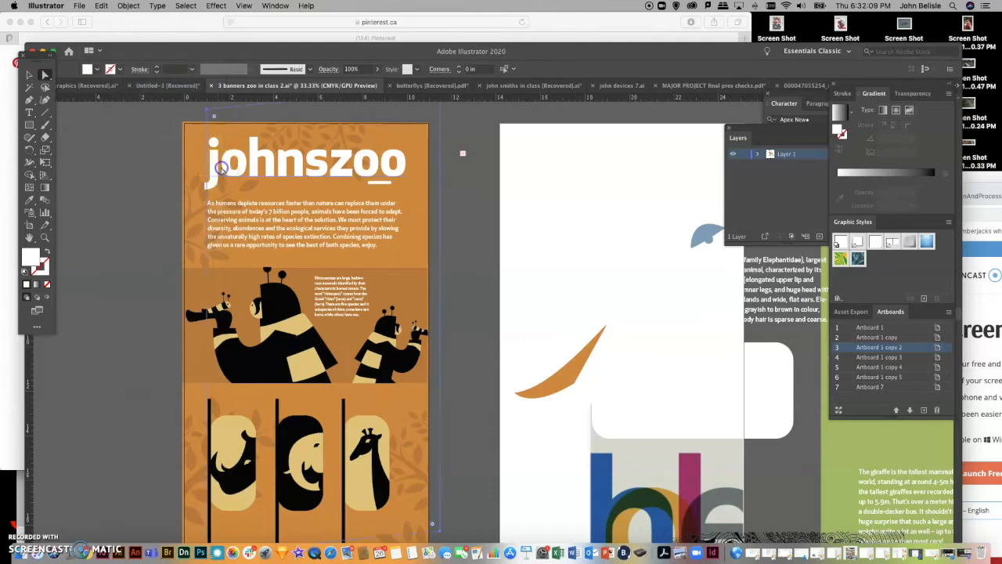
left_click(29, 200)
left_click(274, 301)
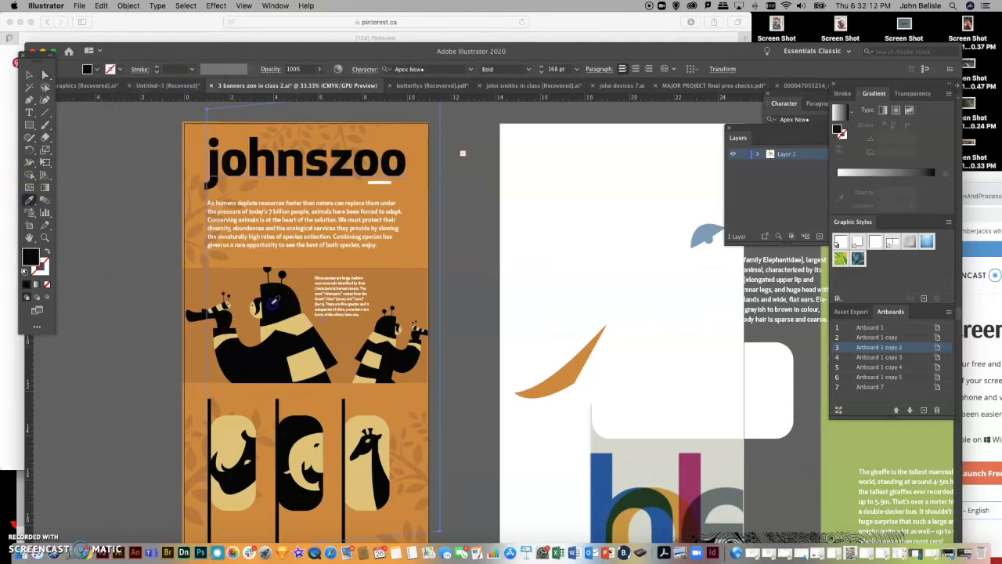
Recolour the short underline beneath the title's last letters black, sampled from the large bee, and deselect it
left_click(44, 75)
left_click(71, 88)
left_click(382, 182)
left_click(29, 199)
left_click(286, 300)
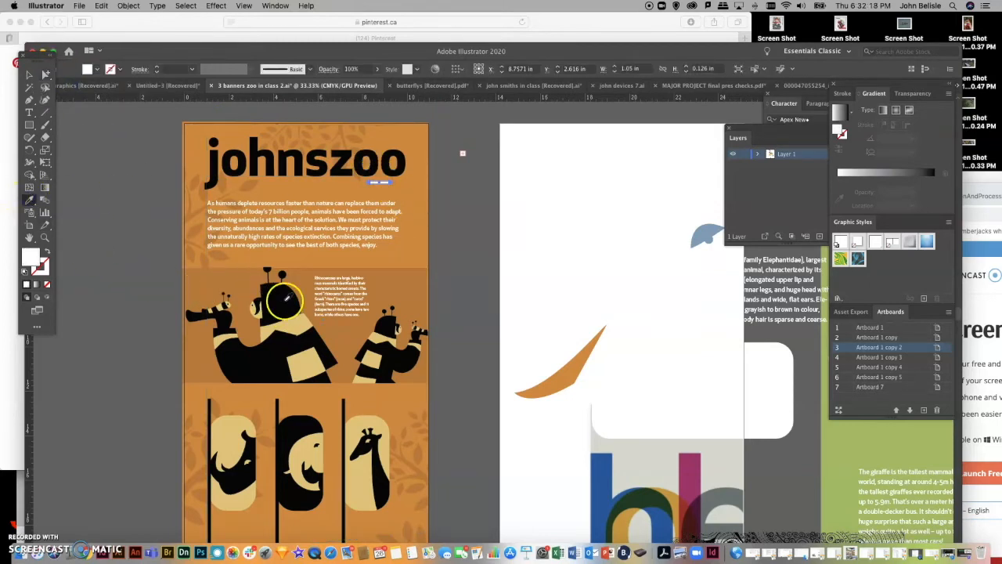
left_click(45, 74)
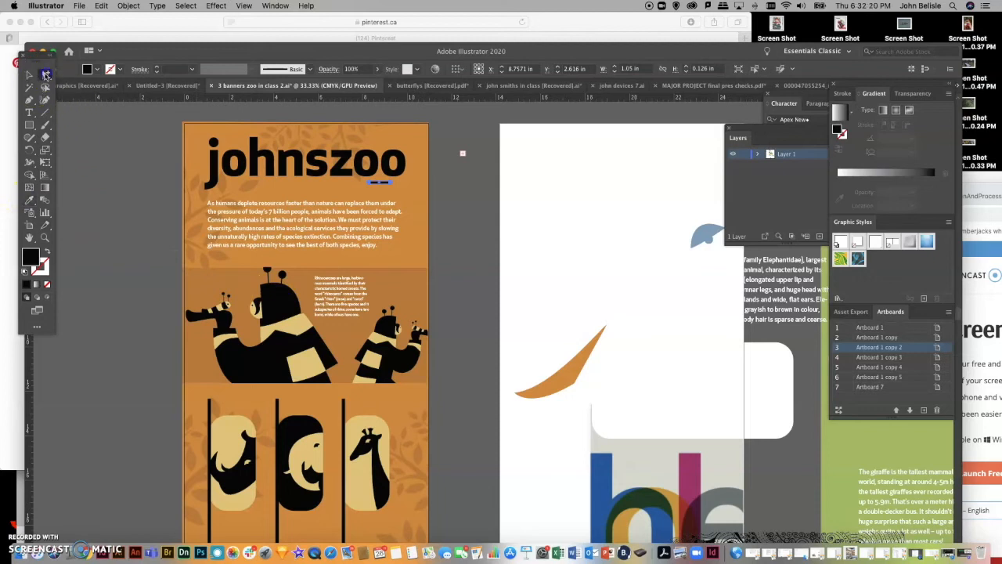
left_click(96, 141)
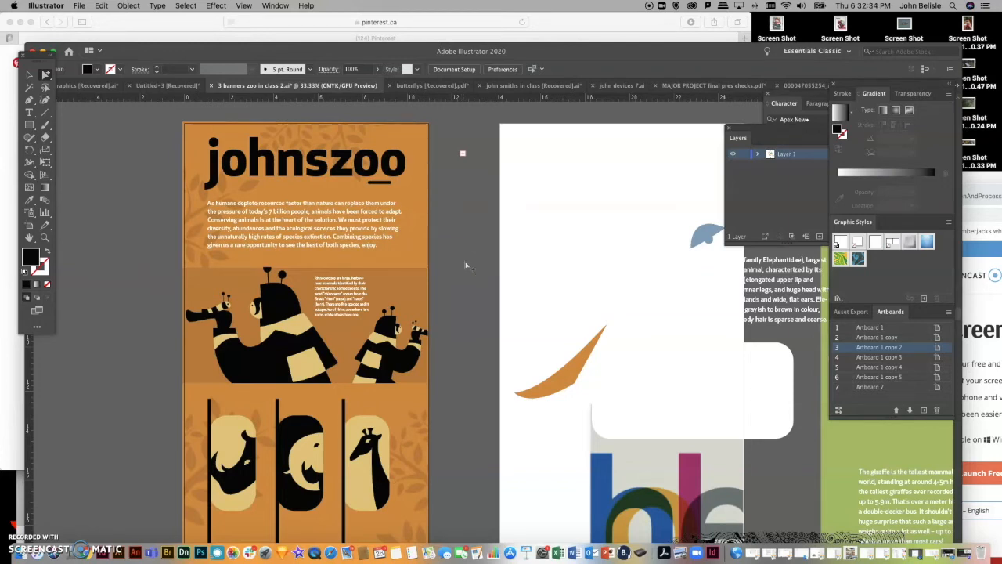
Examine the whole orange banner from title to hill, checking the title, bee band and barred animal boxes together
key("super+minus")
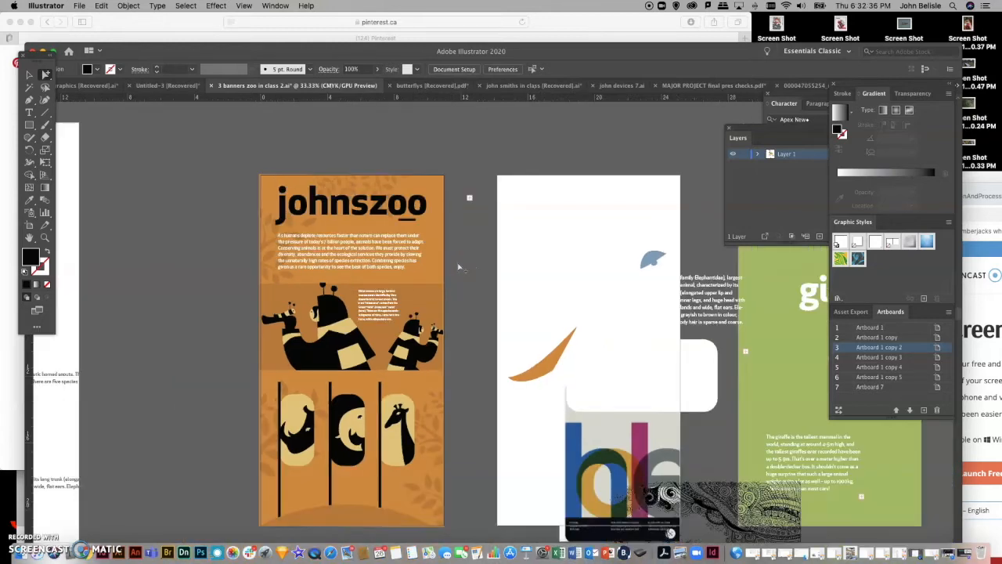
scroll(337, 292, "right", 3)
scroll(337, 291, "down", 1)
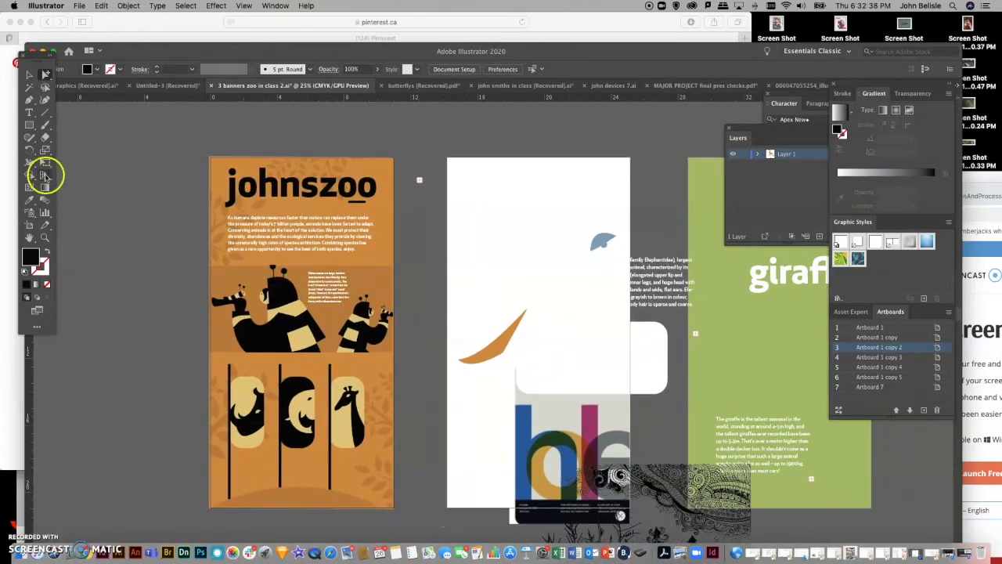
left_click(44, 237)
left_click(308, 395)
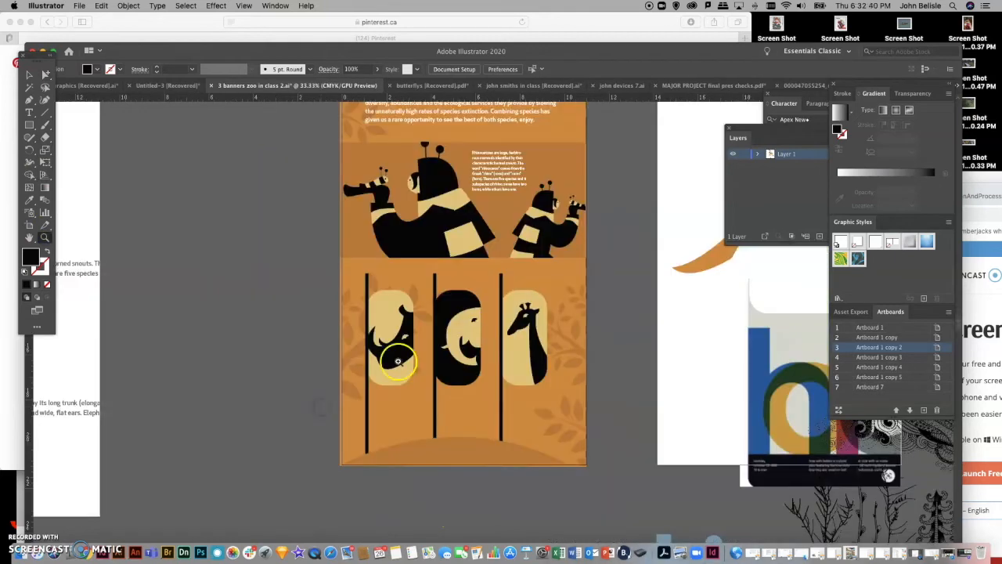
scroll(424, 324, "up", 3)
scroll(423, 325, "right", 3)
scroll(424, 324, "down", 1)
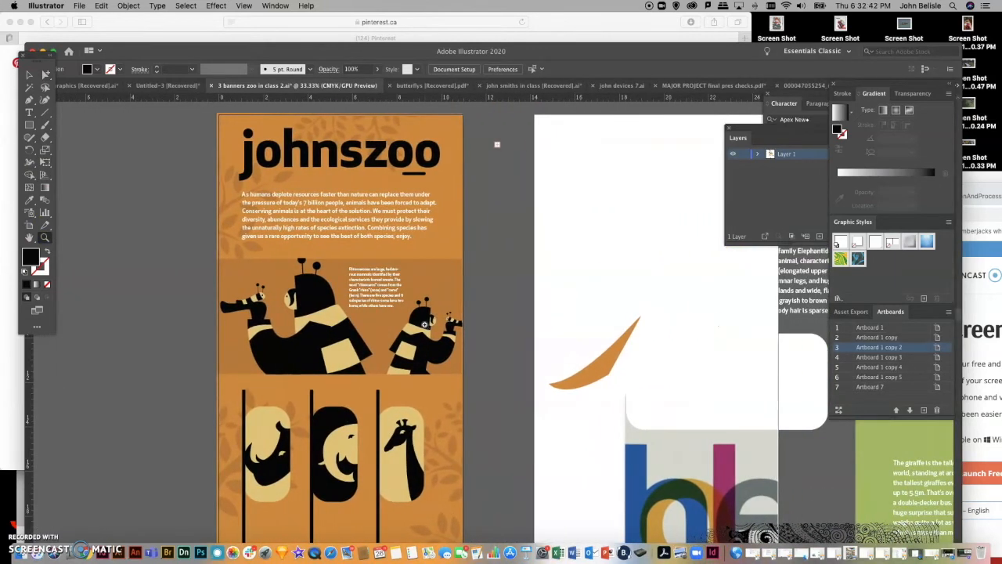
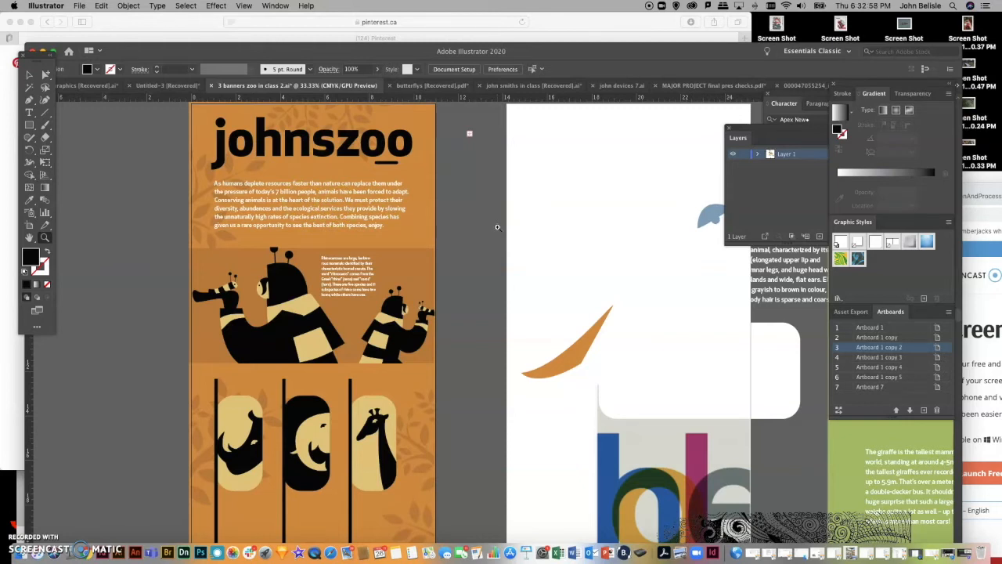
scroll(419, 181, "down", 1)
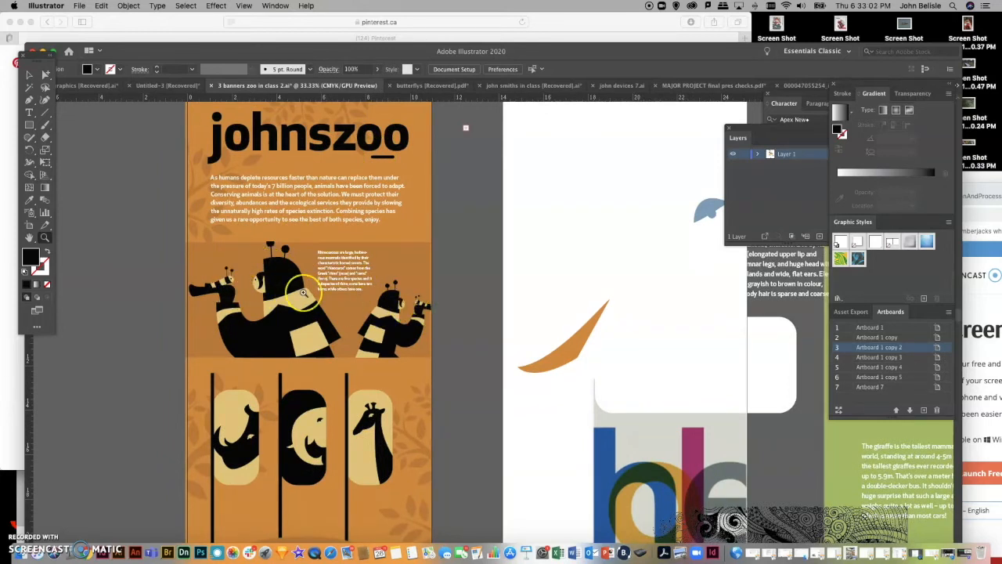
scroll(304, 293, "right", 2)
scroll(304, 292, "down", 1)
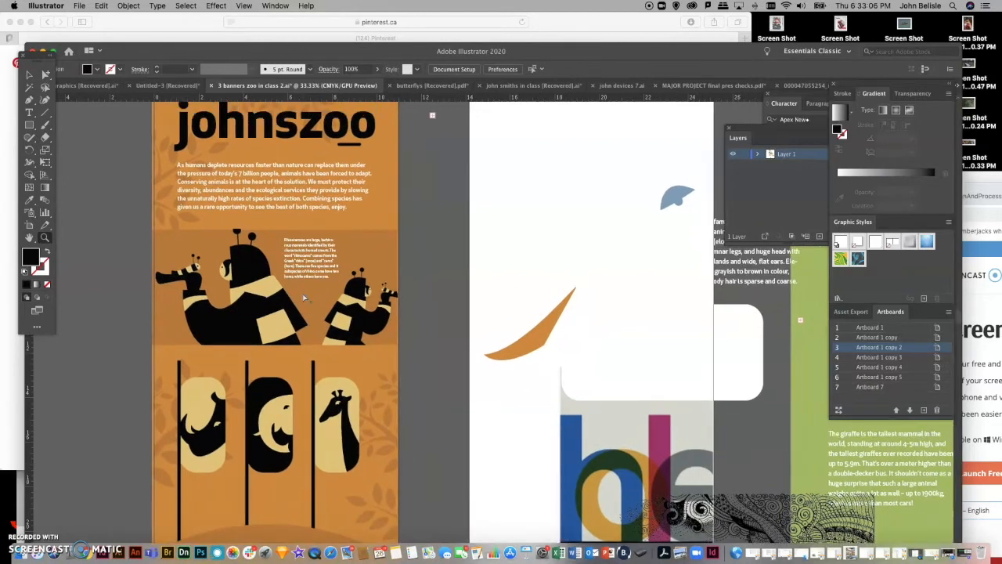
key("super+minus")
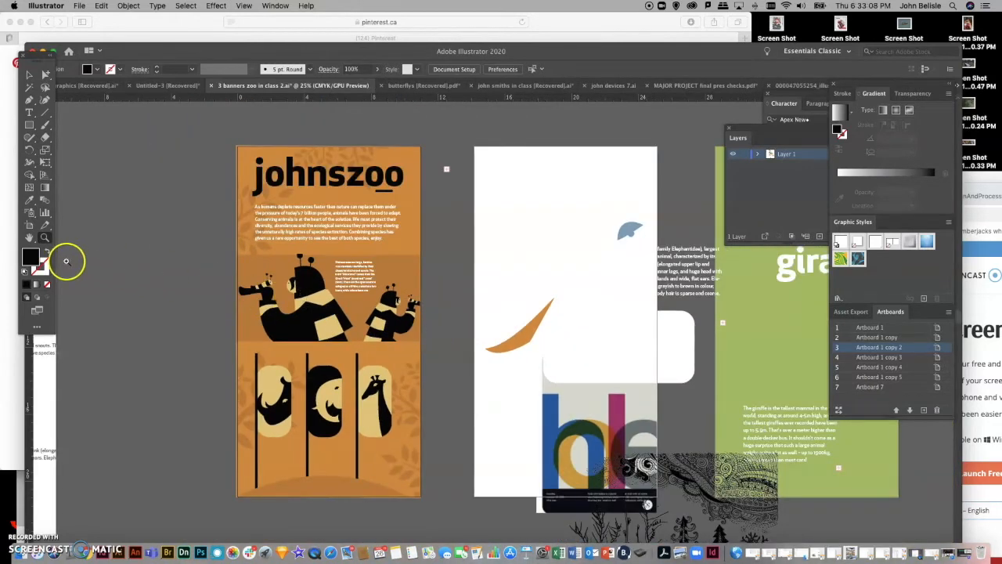
key("super+equal")
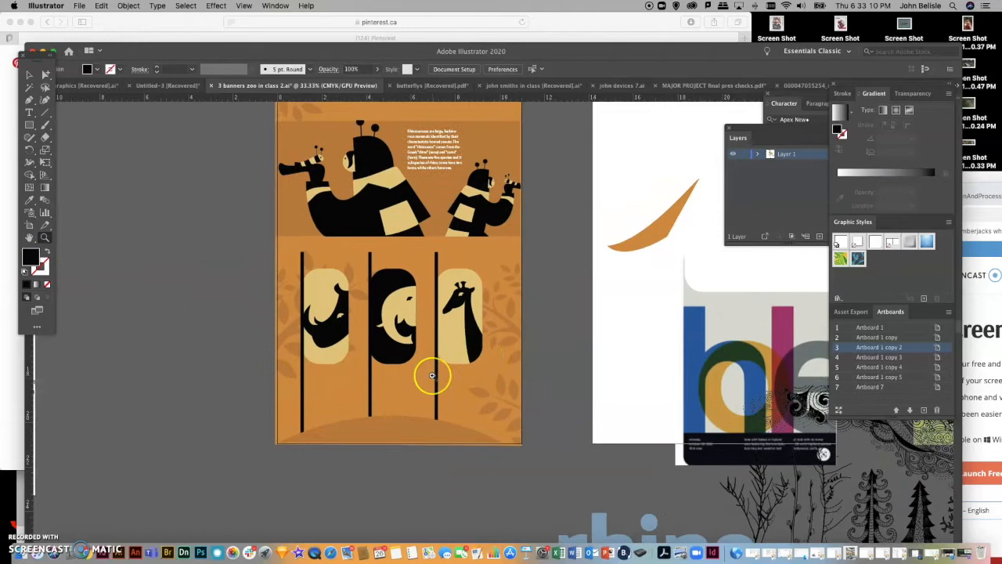
scroll(431, 375, "up", 5)
scroll(431, 376, "right", 2)
scroll(432, 376, "down", 3)
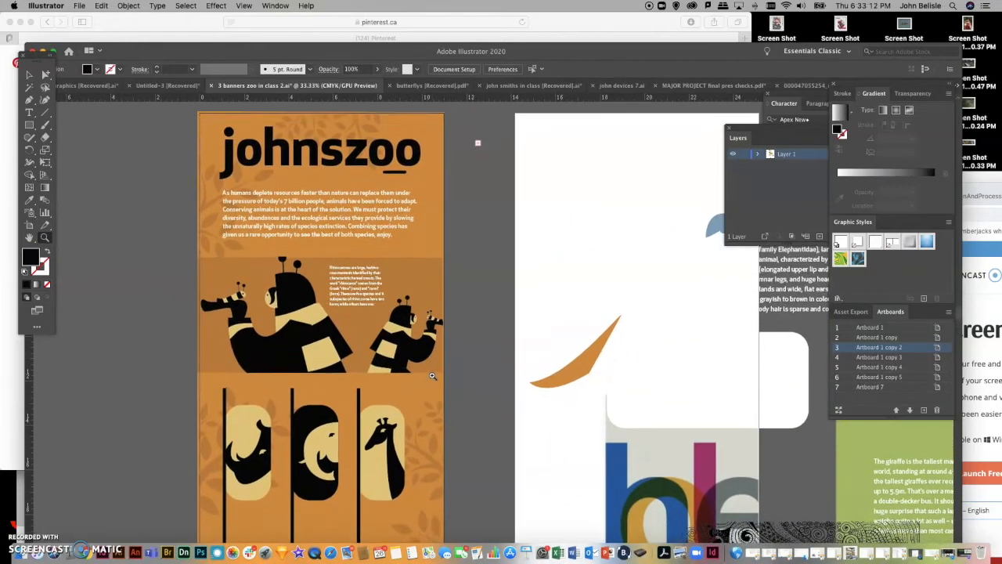
scroll(432, 376, "down", 1)
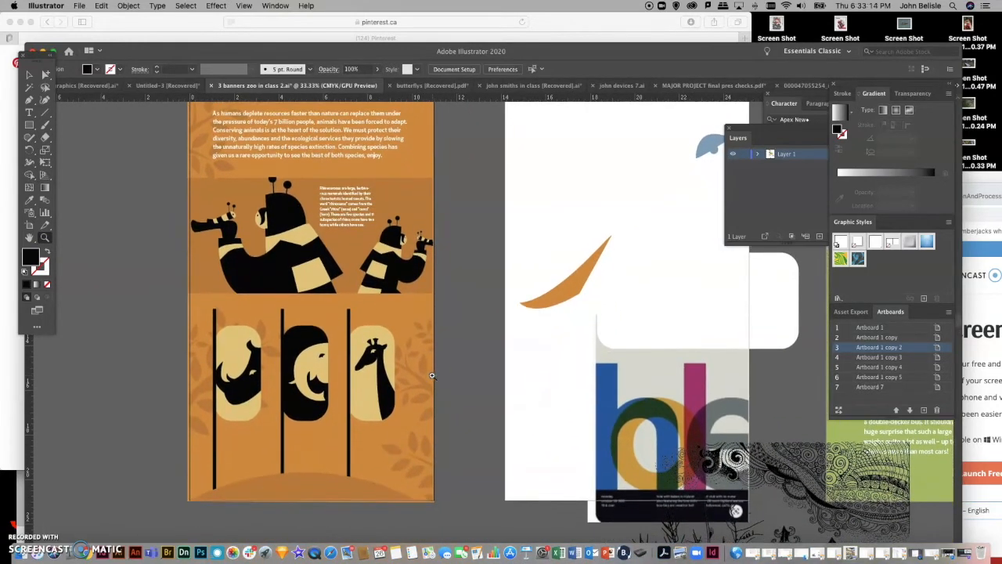
scroll(432, 376, "up", 2)
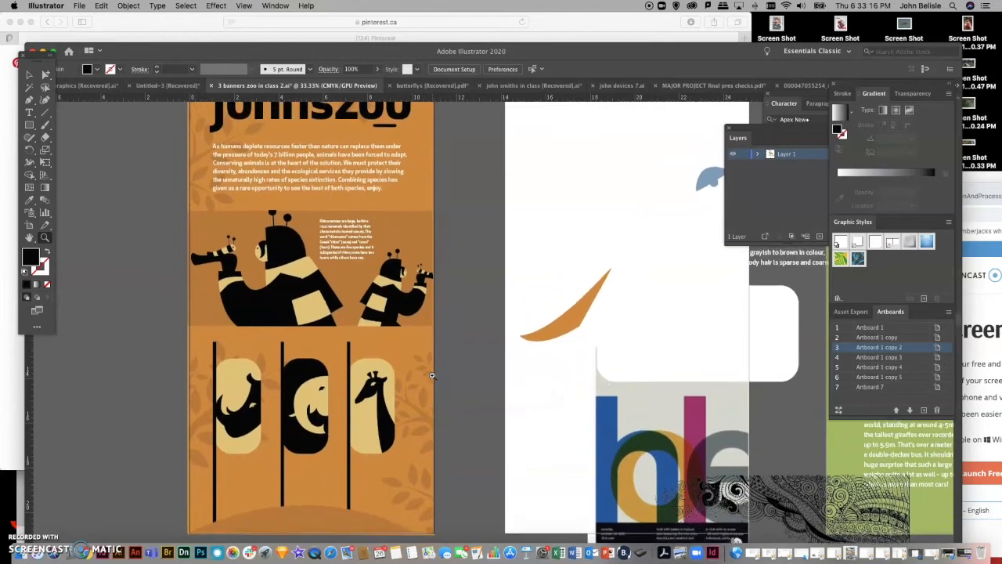
scroll(431, 376, "down", 2)
scroll(431, 376, "up", 4)
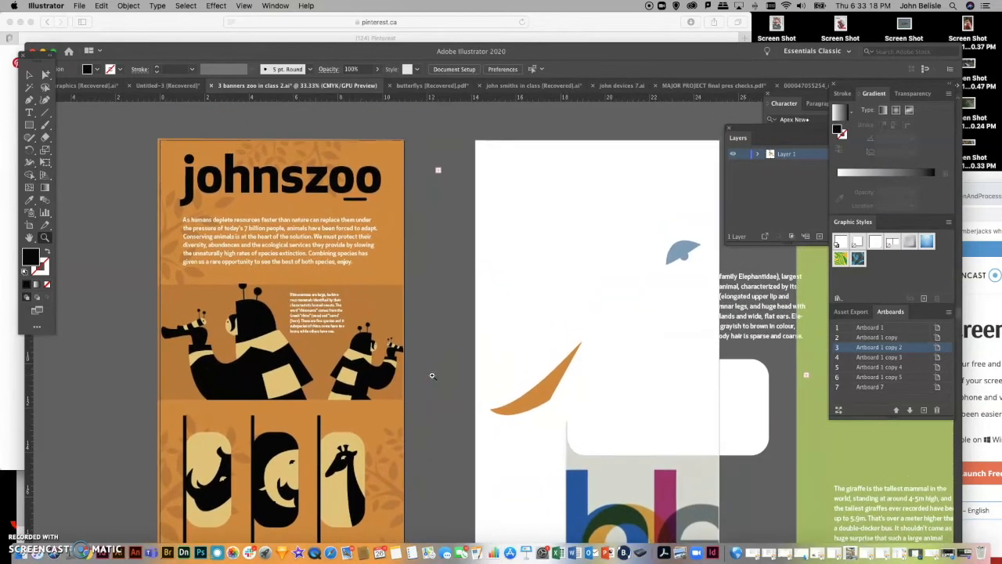
scroll(431, 376, "down", 2)
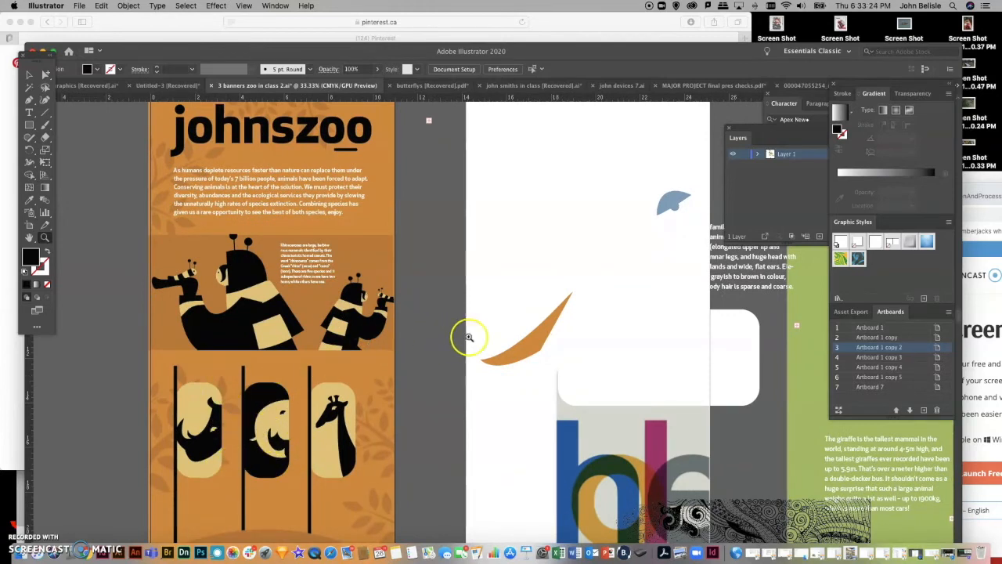
scroll(450, 327, "up", 3)
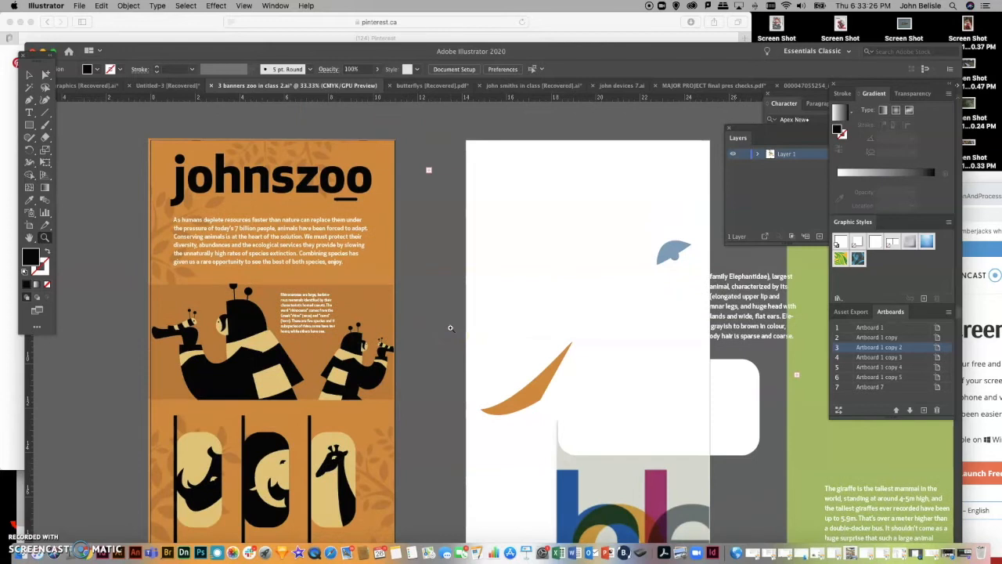
scroll(450, 328, "down", 2)
scroll(450, 328, "right", 1)
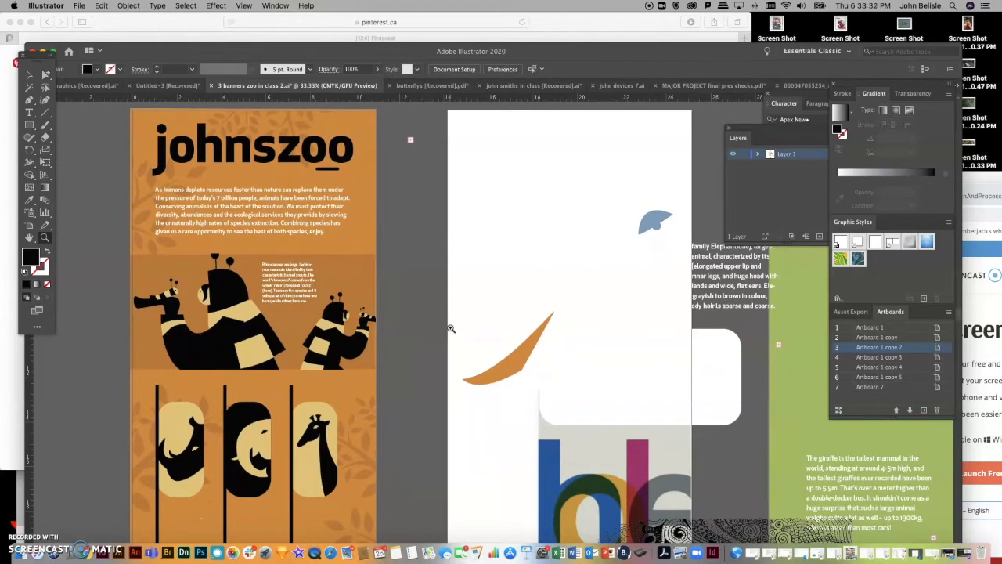
scroll(450, 328, "down", 5)
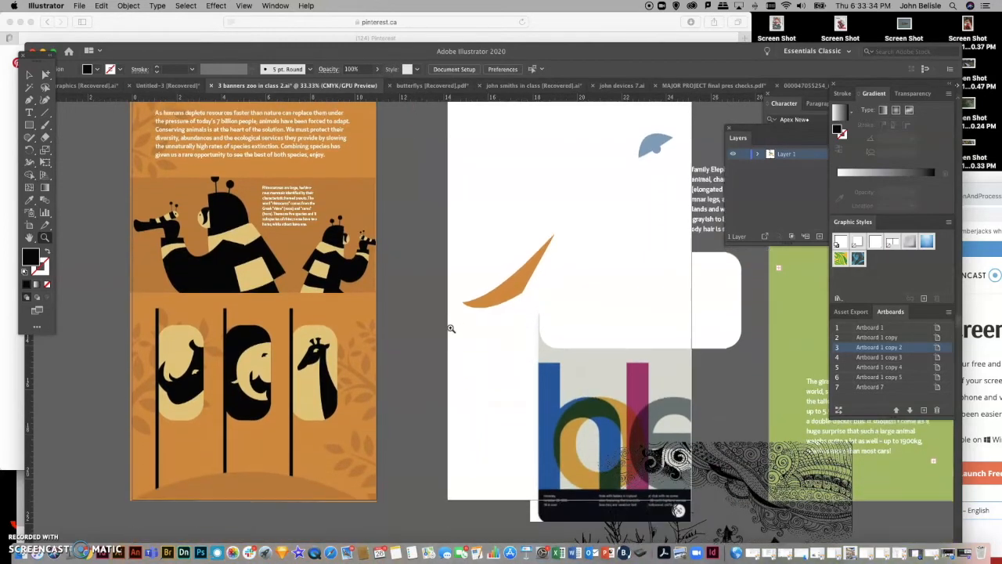
Examine the orange banner from title to hill and compare it with its duplicate on the neighbouring artboard
scroll(450, 327, "up", 1)
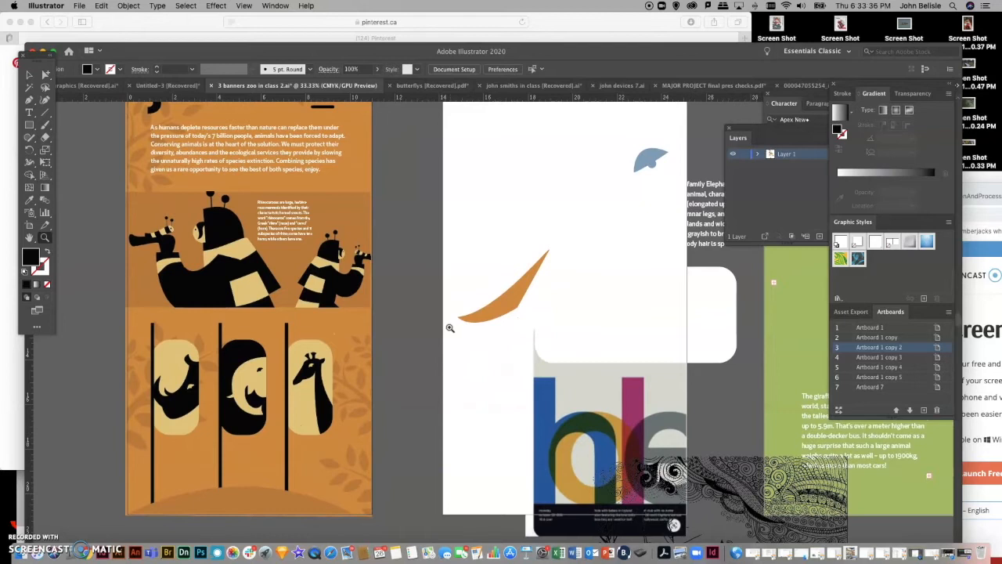
scroll(450, 327, "up", 3)
scroll(450, 328, "up", 2)
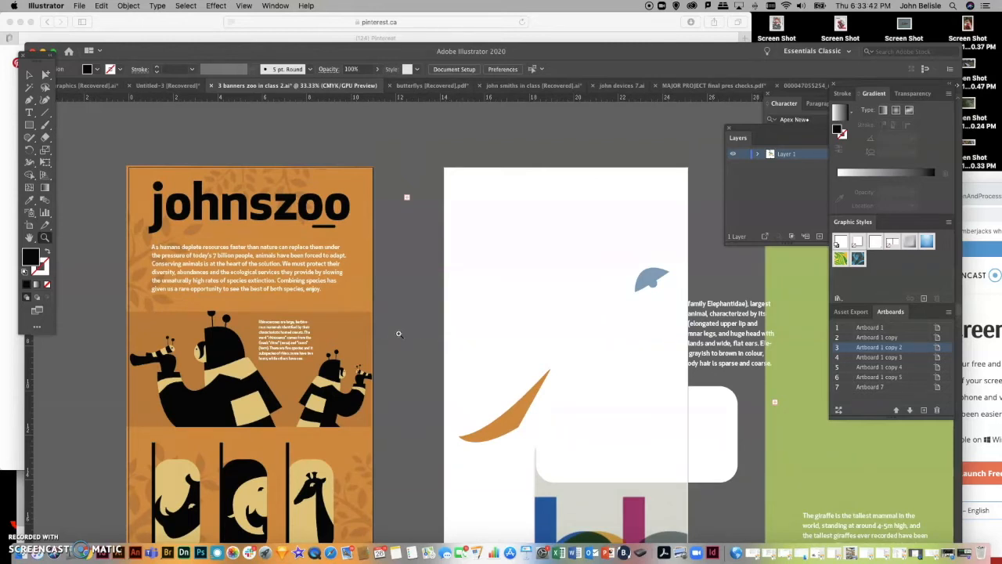
scroll(399, 334, "down", 4)
scroll(398, 333, "down", 2)
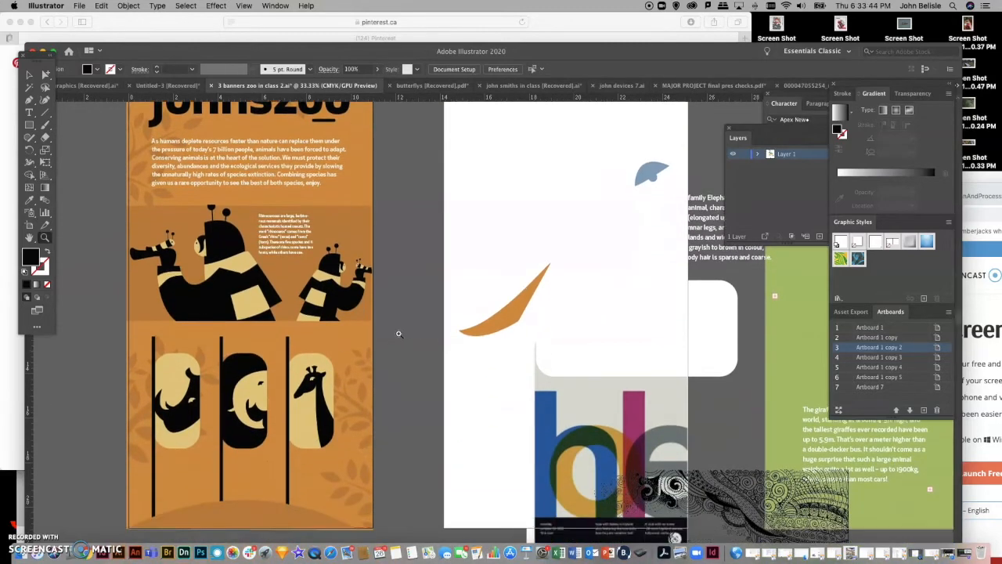
scroll(399, 334, "up", 3)
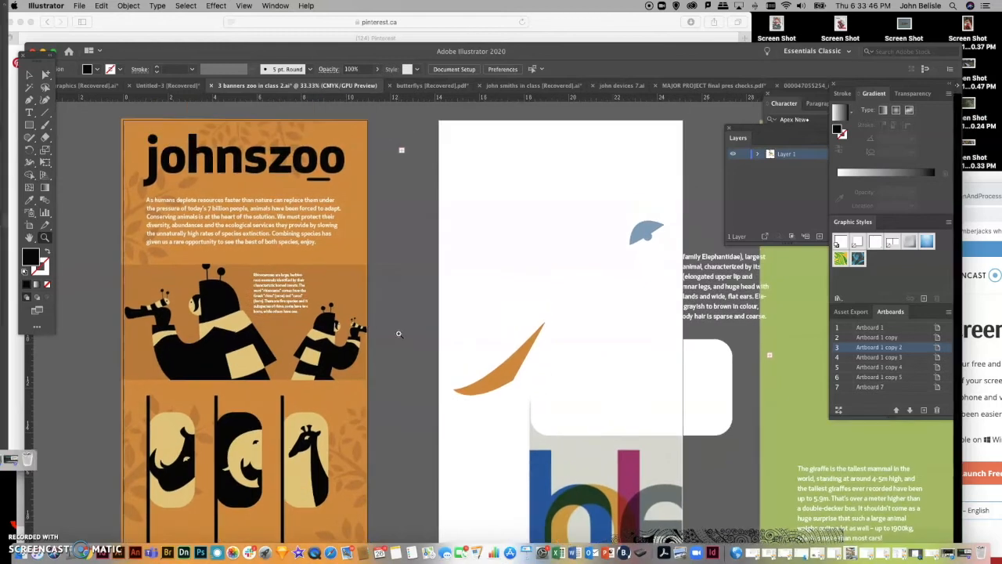
scroll(399, 333, "down", 2)
scroll(399, 334, "right", 2)
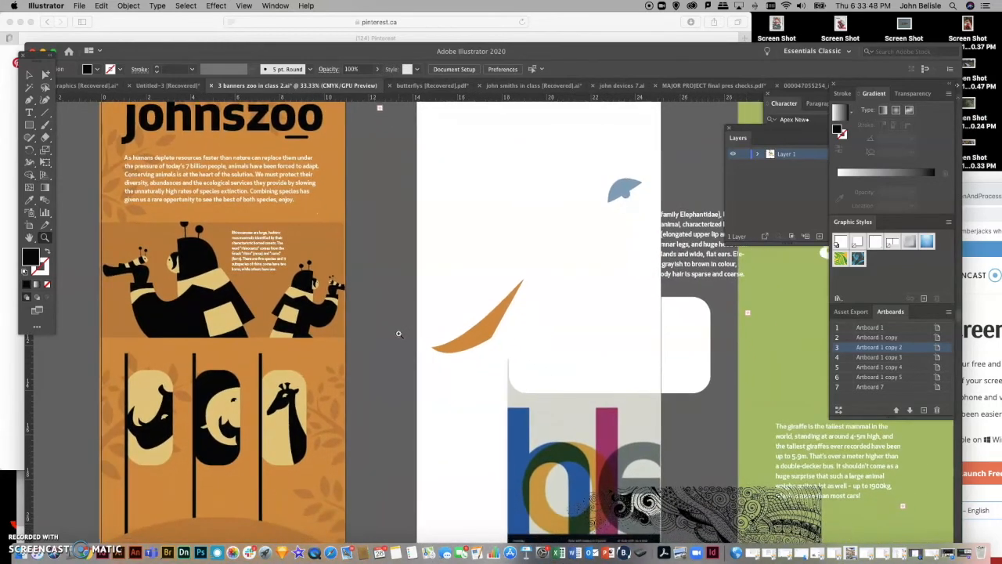
scroll(398, 333, "left", 2)
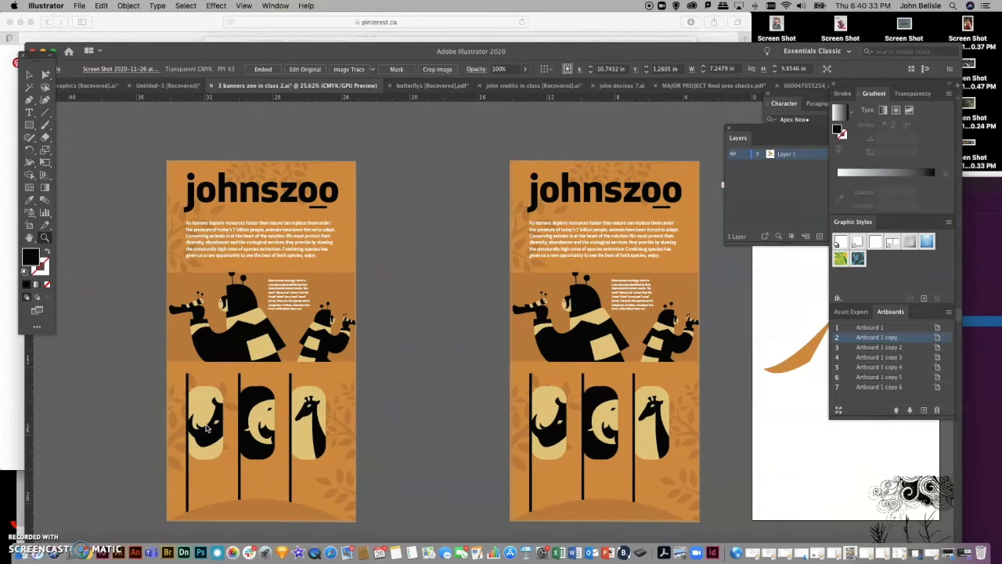
scroll(206, 427, "right", 3)
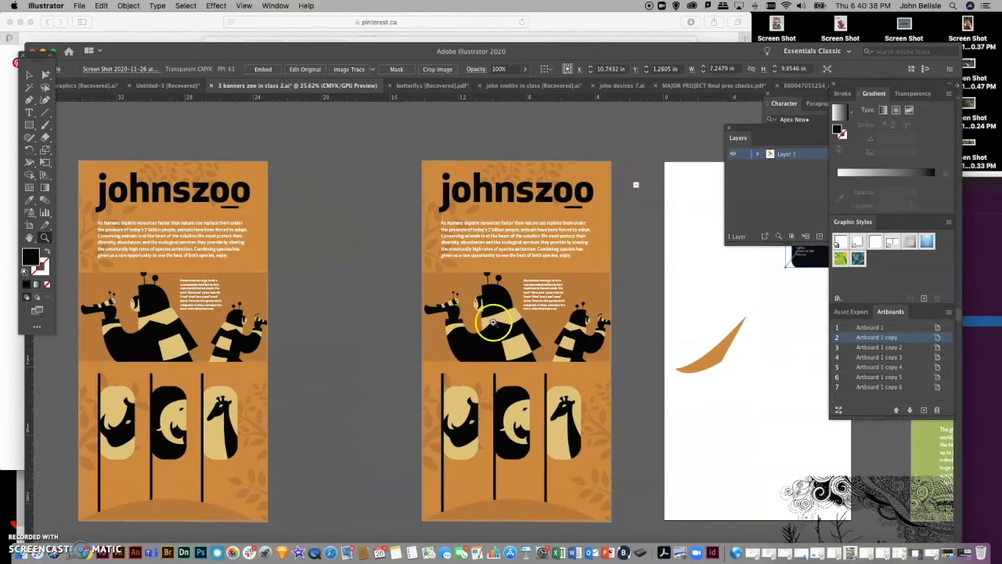
scroll(531, 339, "down", 2)
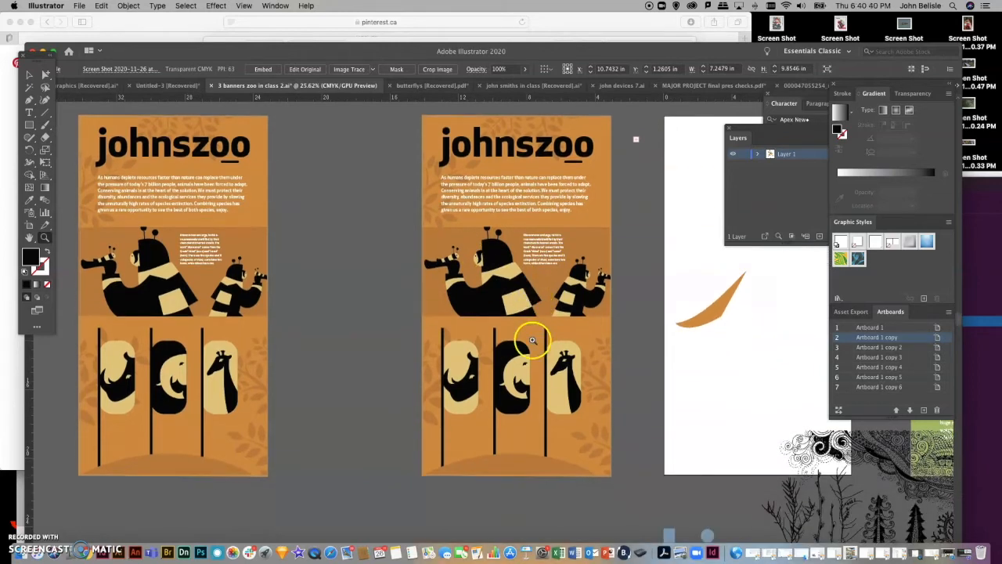
scroll(532, 339, "left", 5)
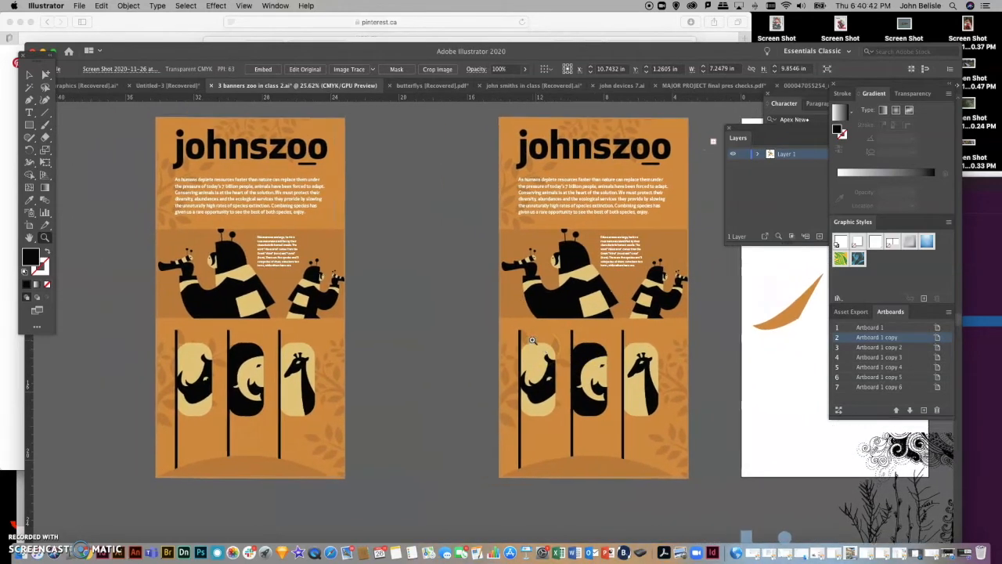
scroll(531, 339, "right", 4)
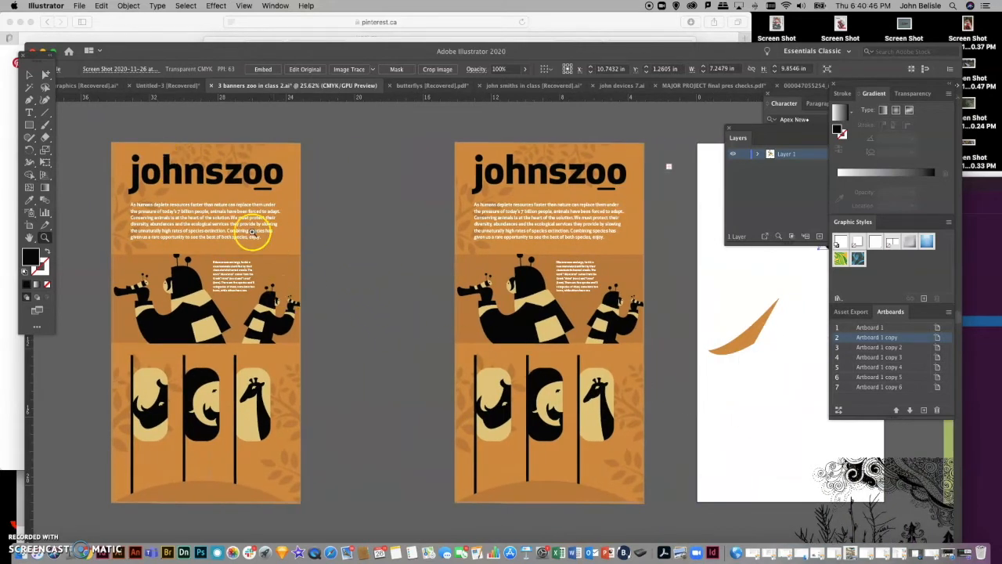
scroll(352, 323, "left", 3)
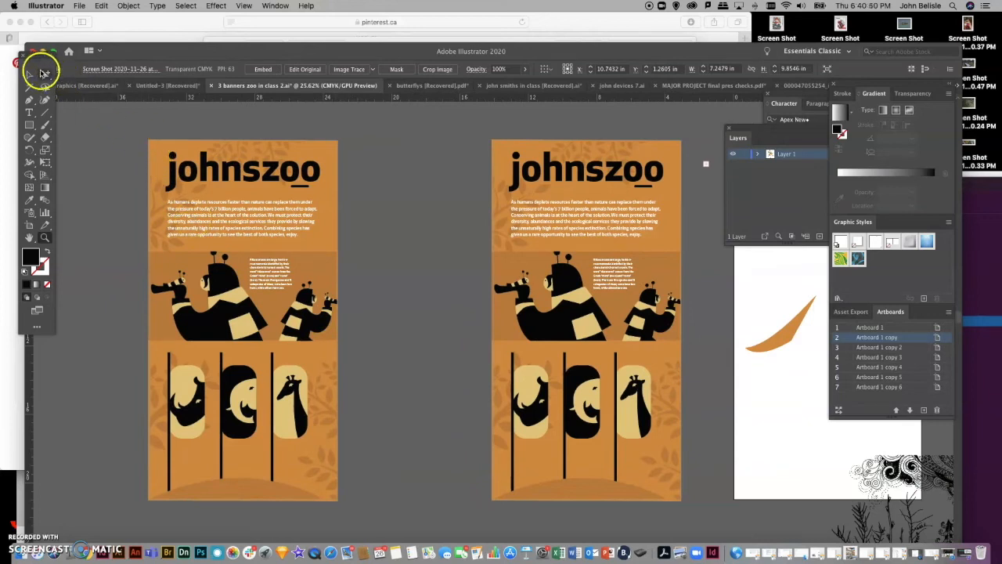
Delete the background tree silhouettes behind the title and around the barred animal boxes on the leftmost banner copy
left_click(44, 74)
left_click(70, 76)
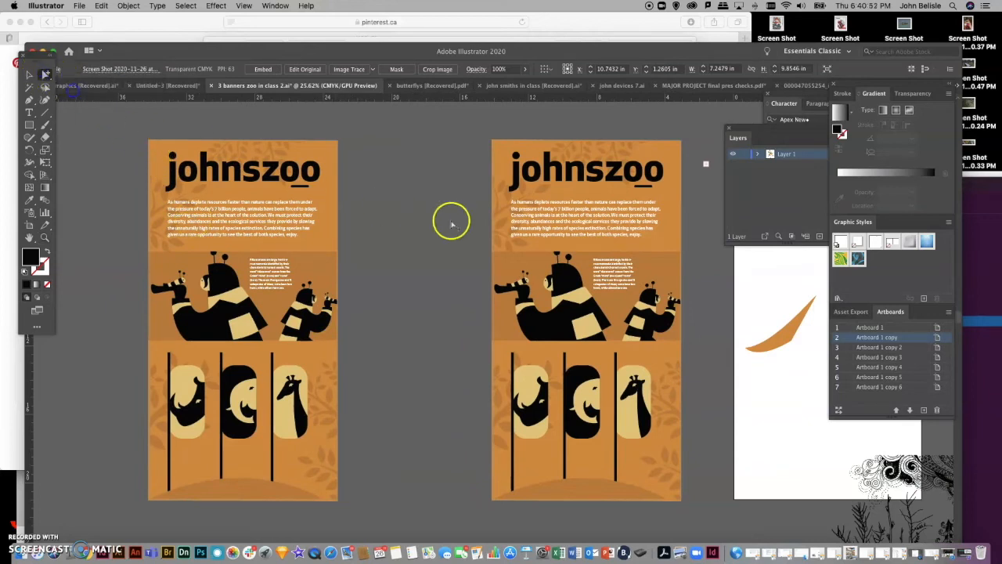
left_click(394, 206)
left_click(243, 149)
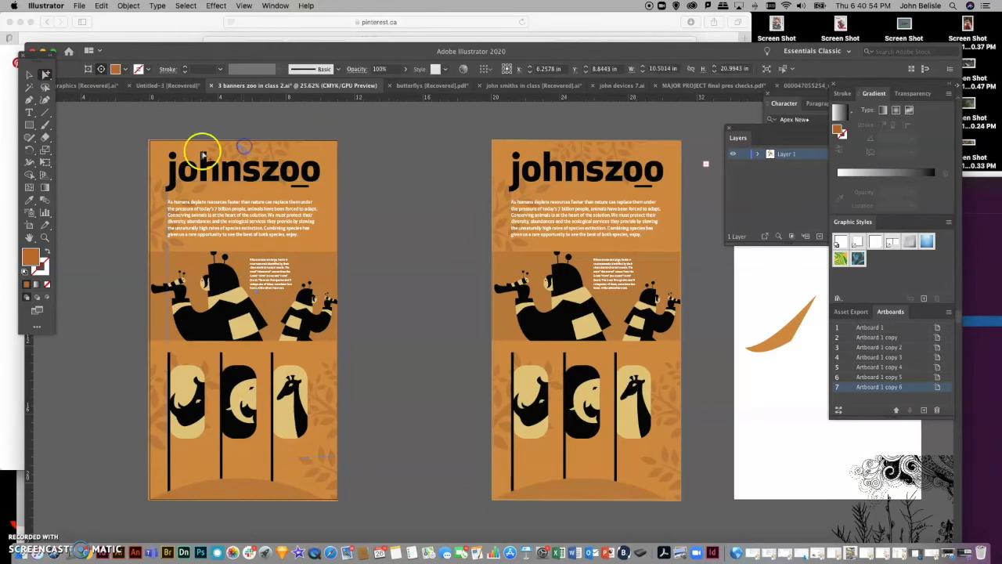
left_click(158, 186)
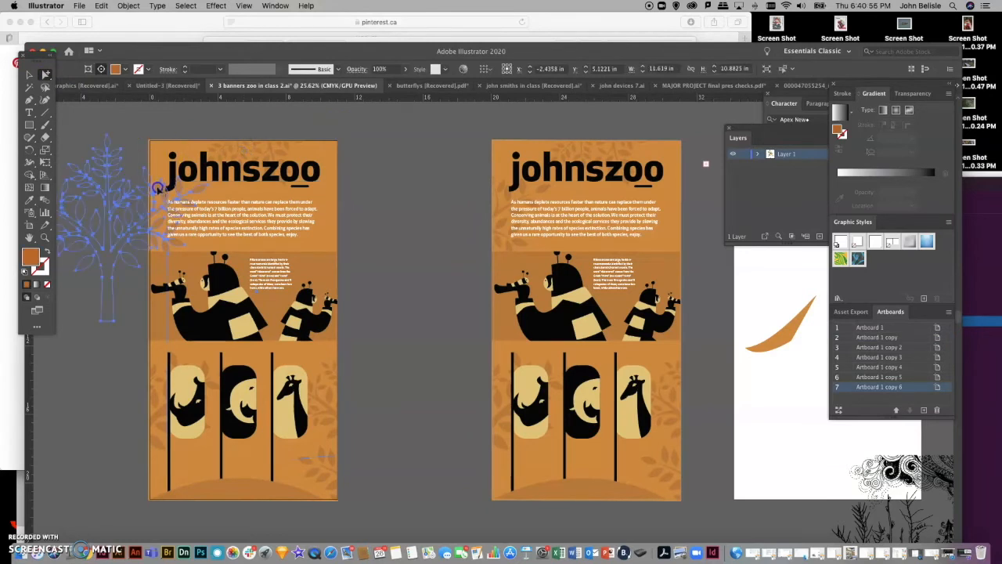
left_click(158, 189)
key("Delete")
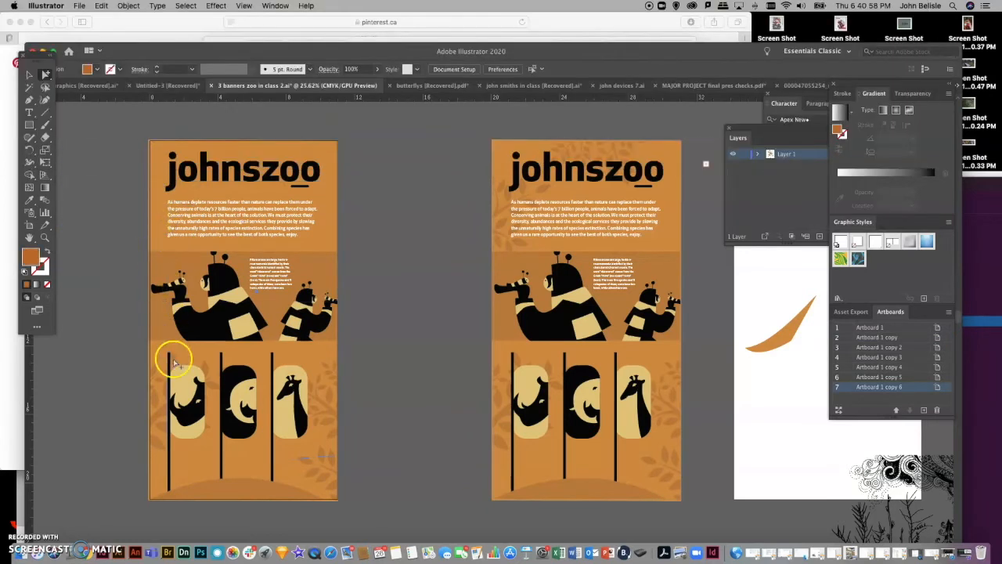
left_click(153, 371)
left_click(153, 371)
key("Delete")
Move the darker orange band from behind the bees out of the leftmost banner, towards the gap between the two banners
left_click(169, 263)
left_click(212, 264)
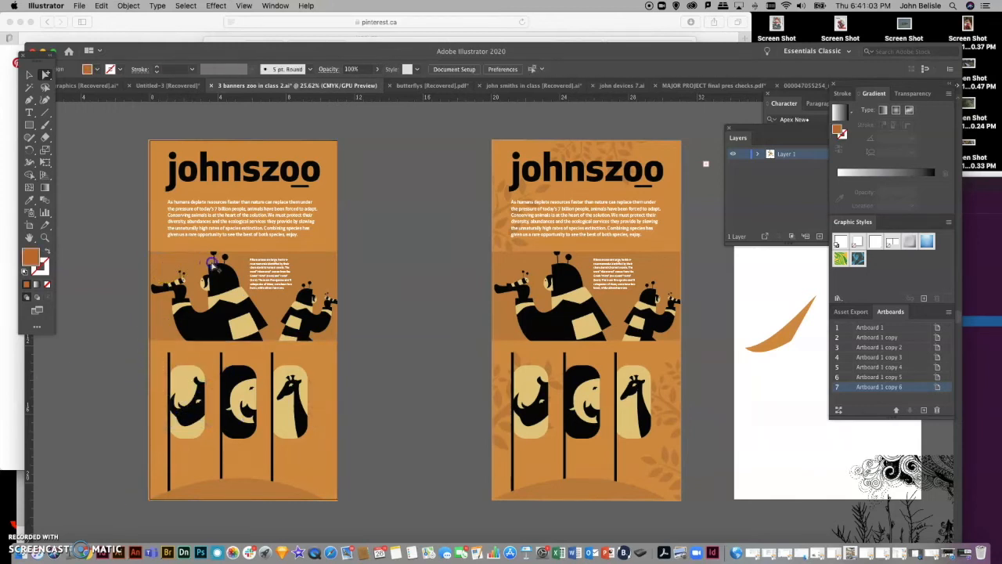
left_click(164, 264)
left_click_drag(184, 260, 389, 336)
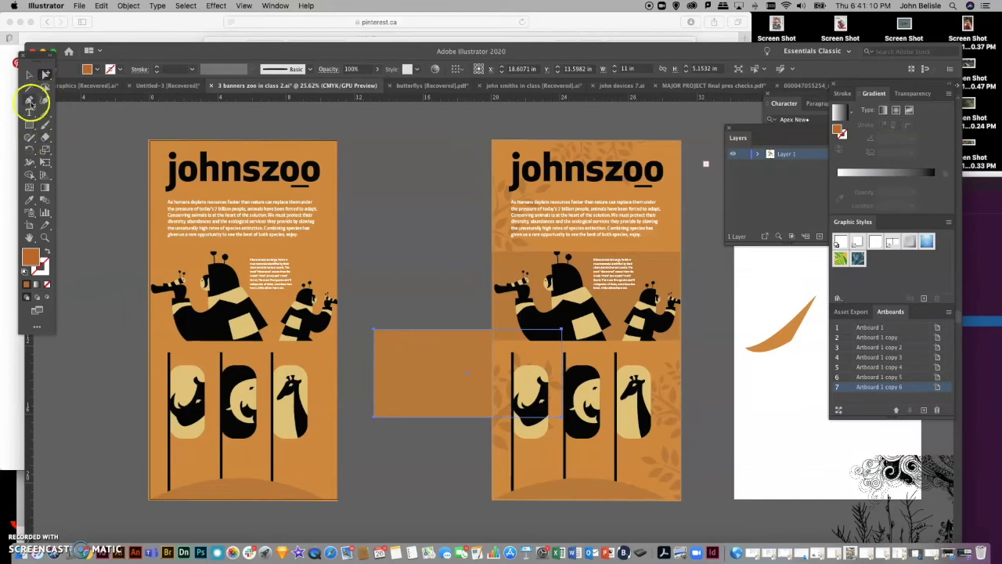
Draw a rounded rectangle about 10.4 by 5 in over the bees, extending past the banner's right edge
left_click(29, 125)
left_click_drag(29, 126, 59, 137)
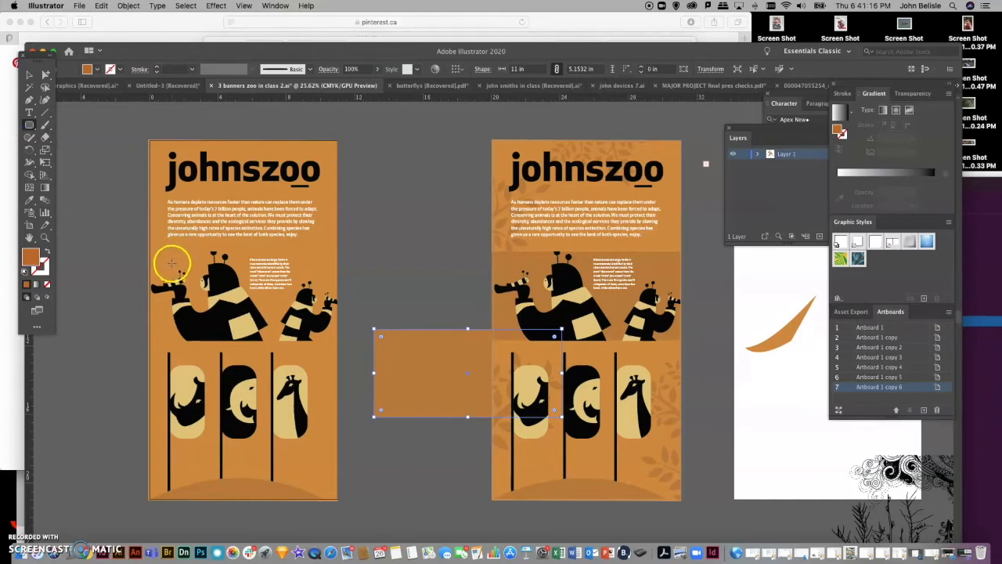
left_click(45, 237)
left_click(206, 335)
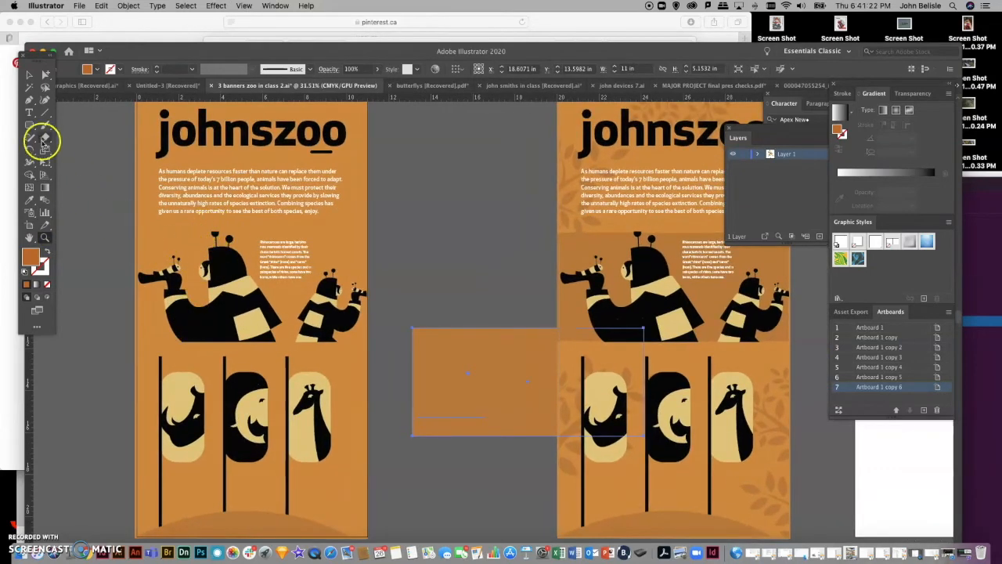
left_click(29, 125)
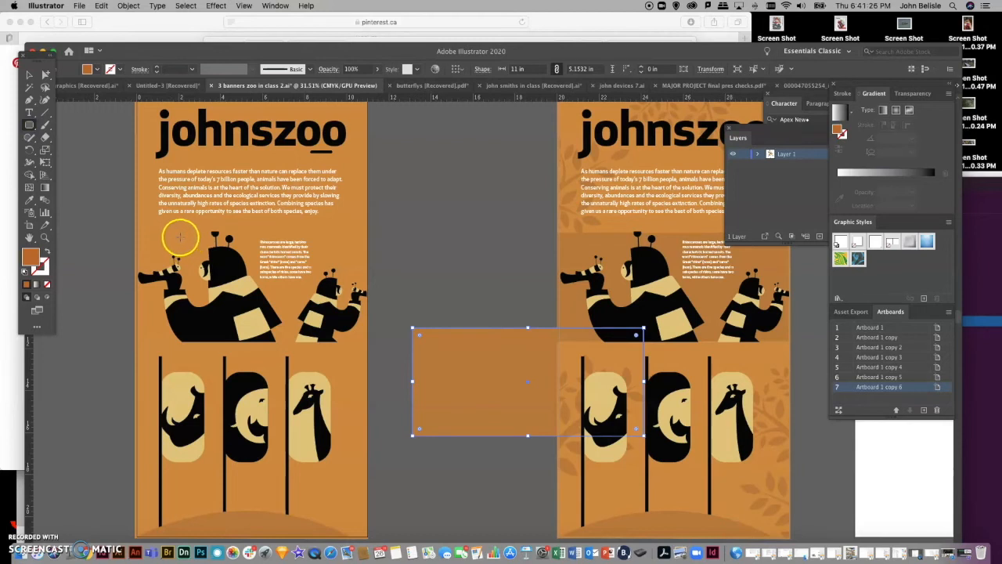
left_click_drag(181, 240, 374, 336)
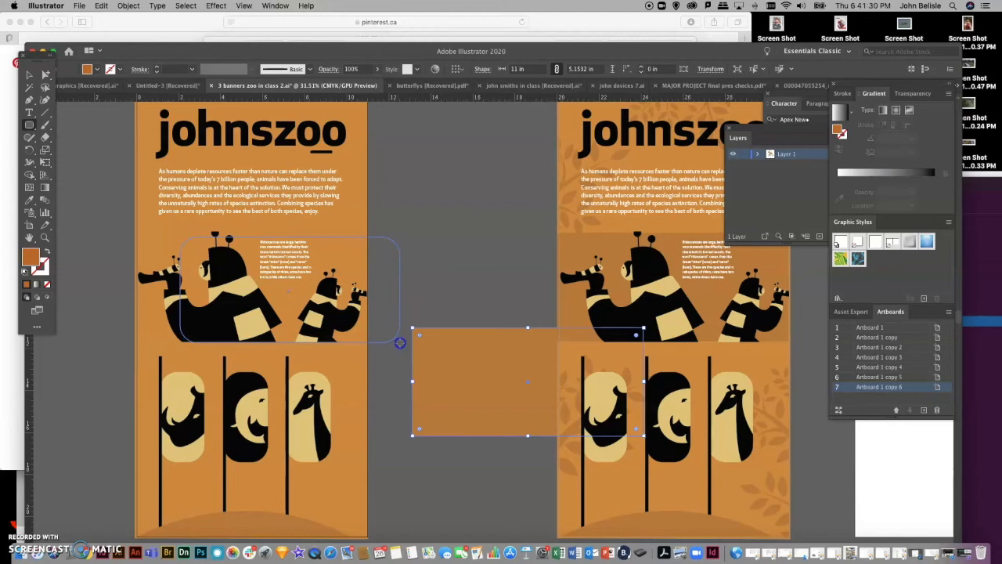
left_click_drag(399, 342, 400, 343)
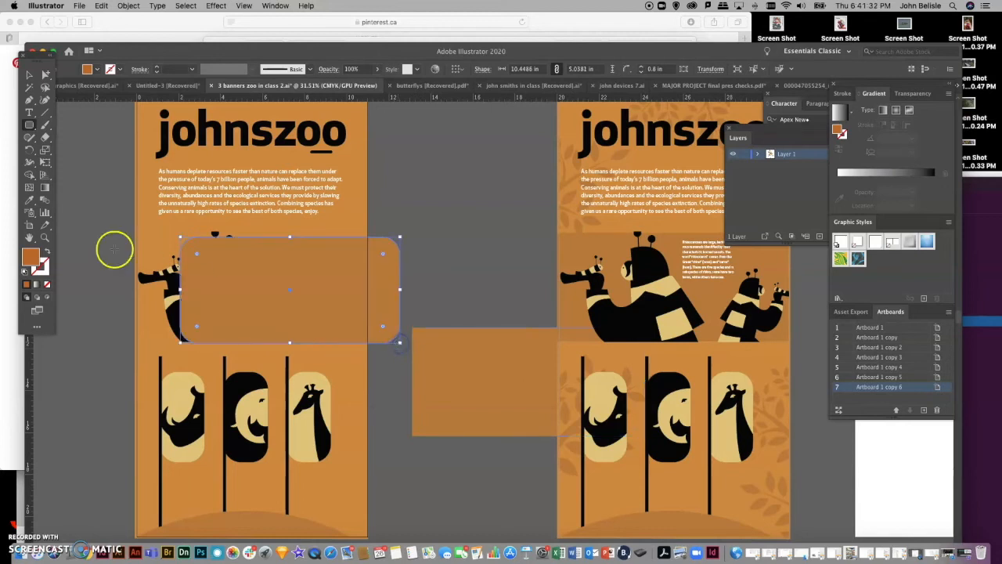
Draw a square-cornered rectangle about 10.9 by 10.4 in across the banner's full width, covering the bee area
left_click(46, 73)
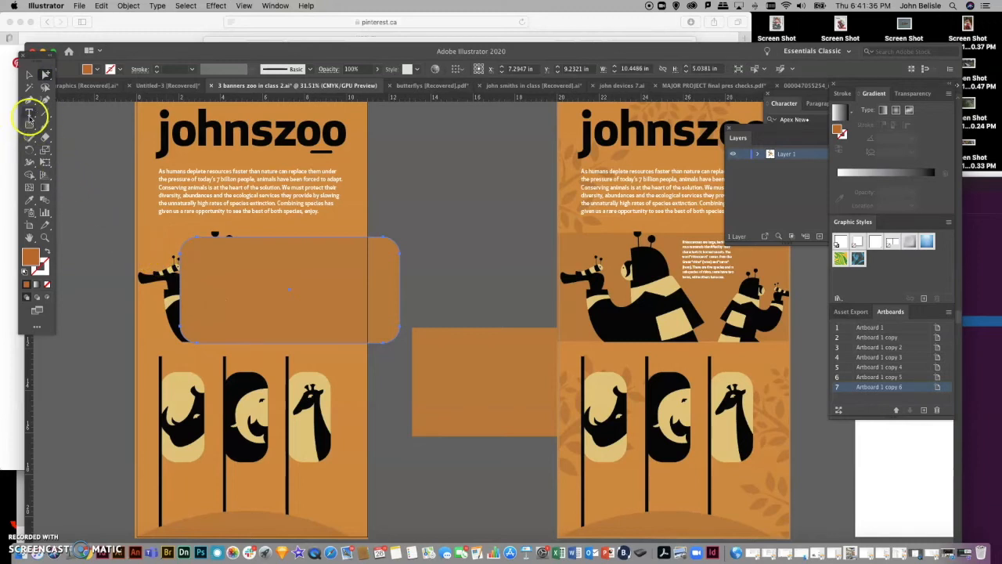
left_click_drag(30, 123, 54, 126)
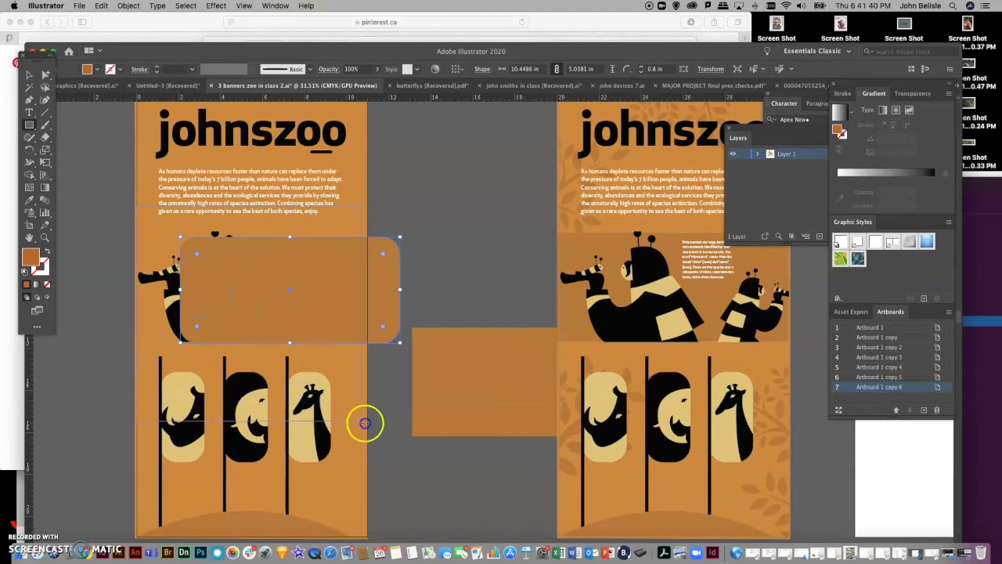
left_click_drag(367, 425, 135, 206)
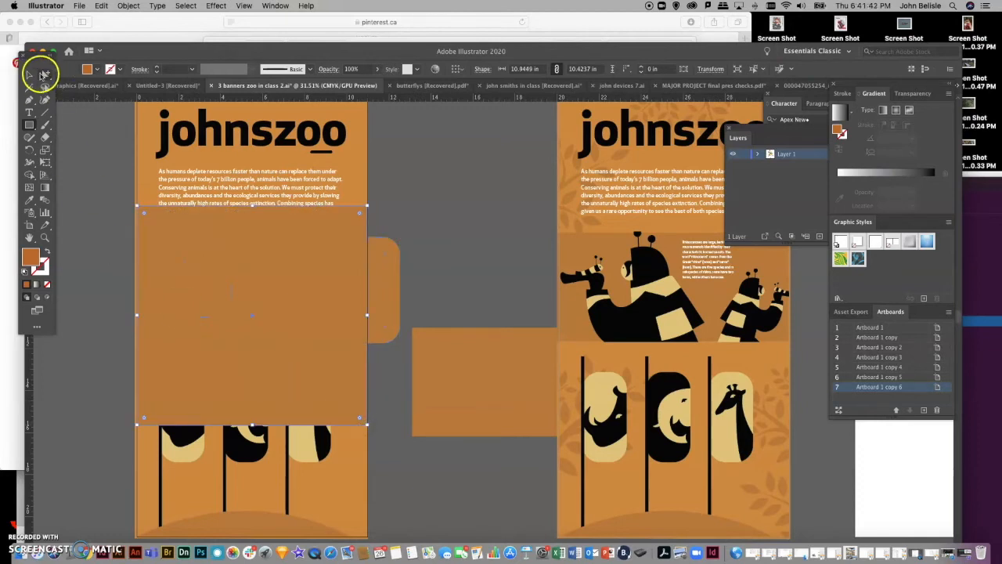
Make a clipping mask from the large rectangle so the rounded rectangle is cropped at the banner's right edge, and deselect
left_click(45, 73)
left_click(298, 257)
left_click(390, 265, "shift")
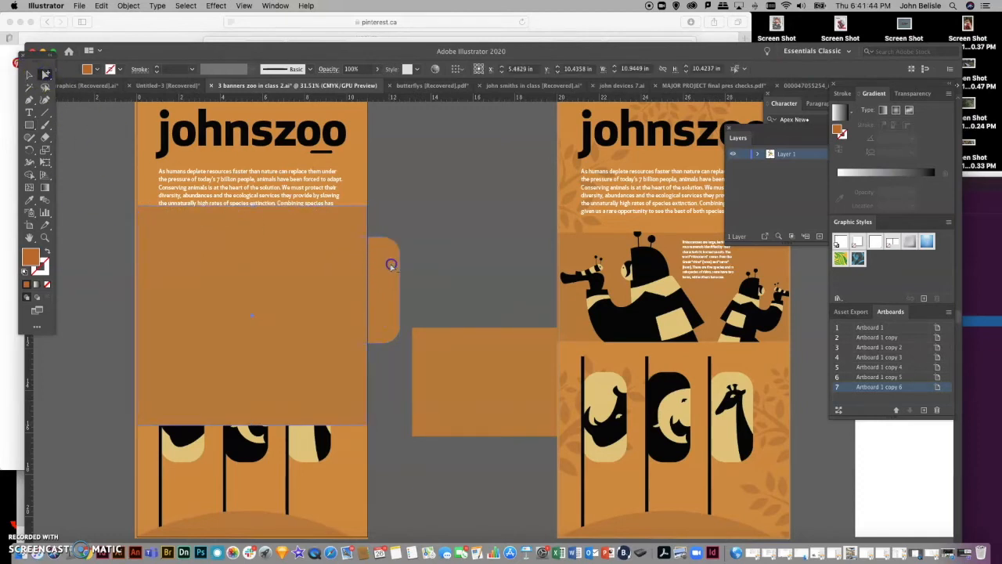
left_click(128, 5)
mouse_move(181, 331)
left_click(250, 335)
left_click(475, 270)
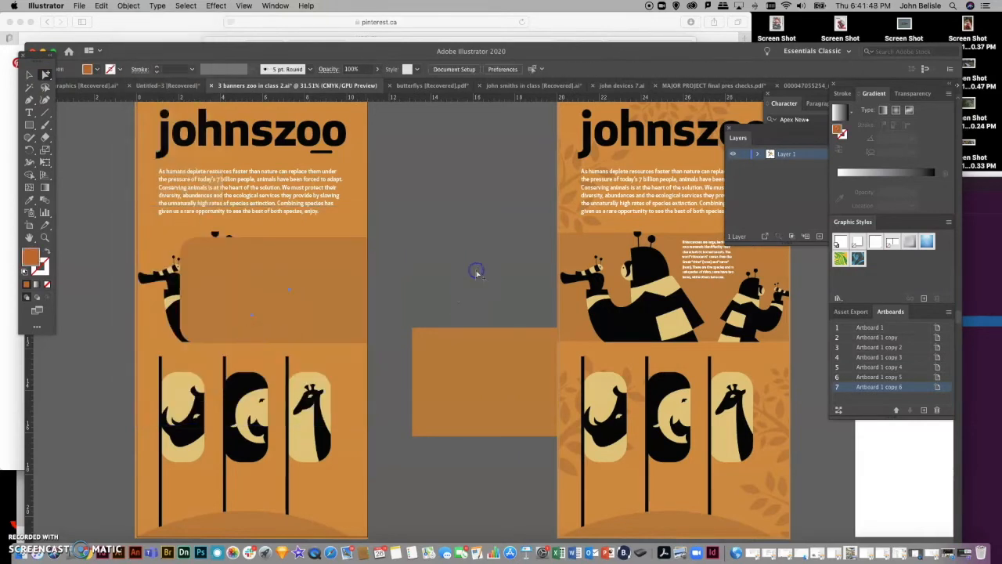
Send the clipped rounded panel to the back, and send the orange banner background behind it
scroll(323, 389, "left", 2)
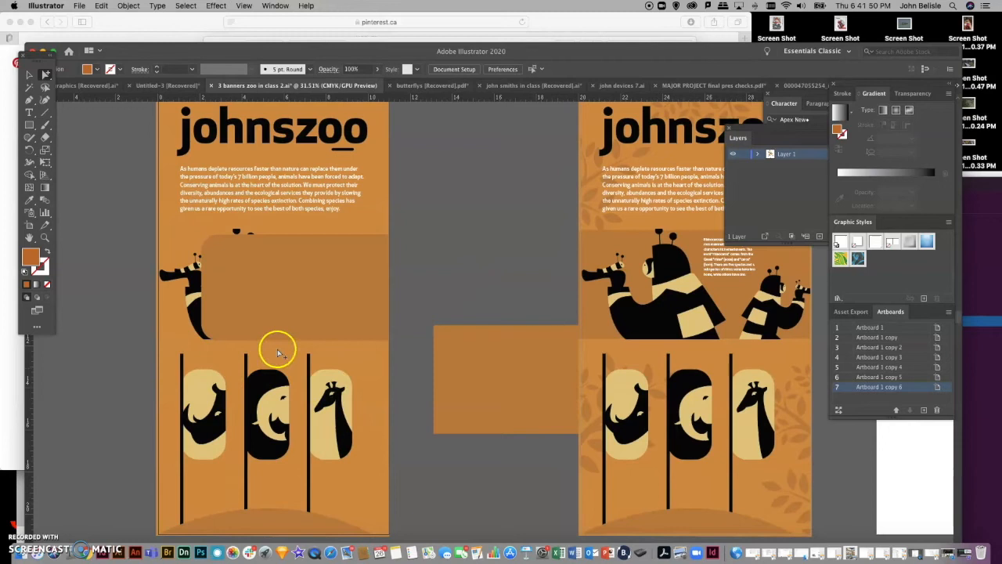
left_click(287, 289)
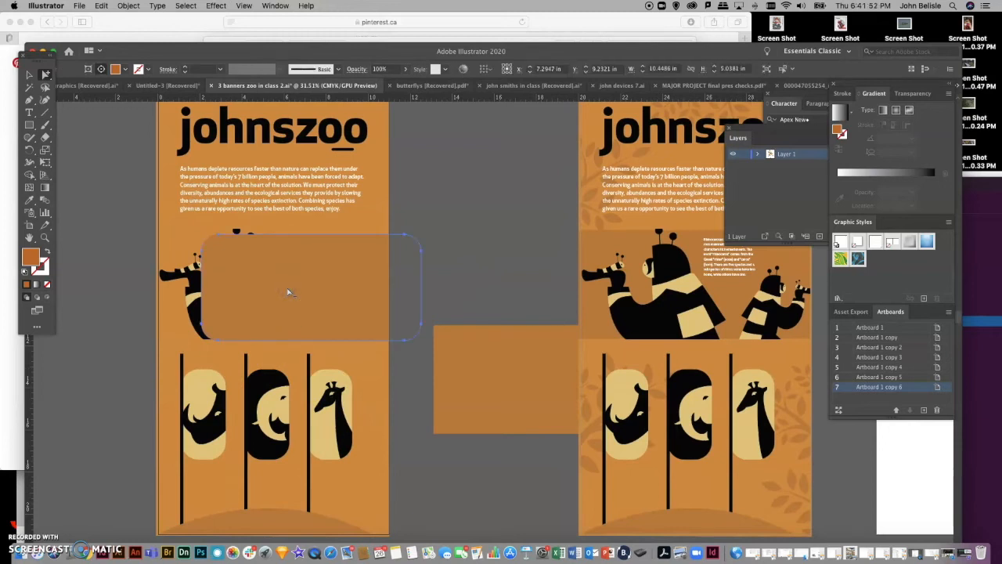
left_click(288, 289)
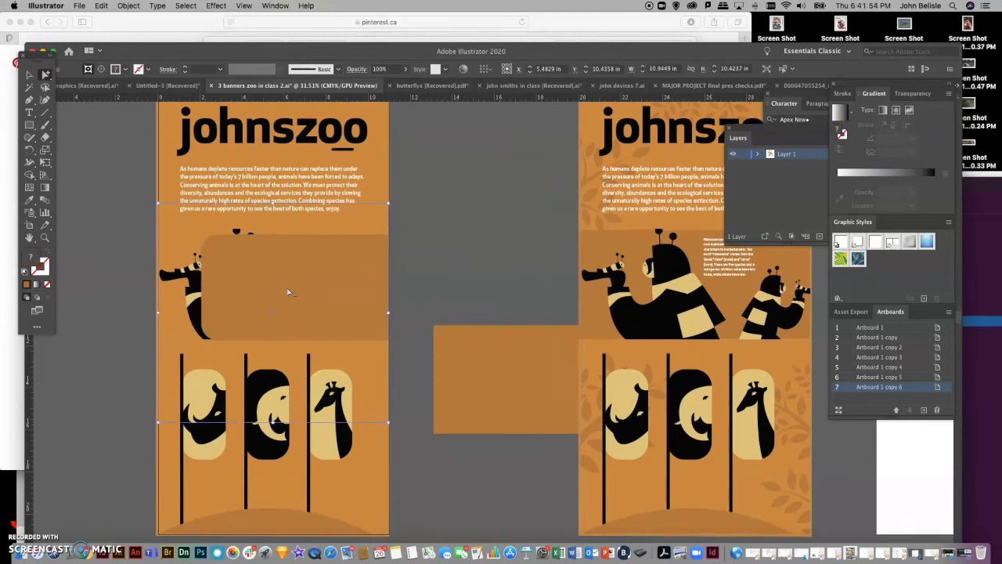
key("shift+super+bracketleft")
left_click(107, 218)
left_click(191, 224)
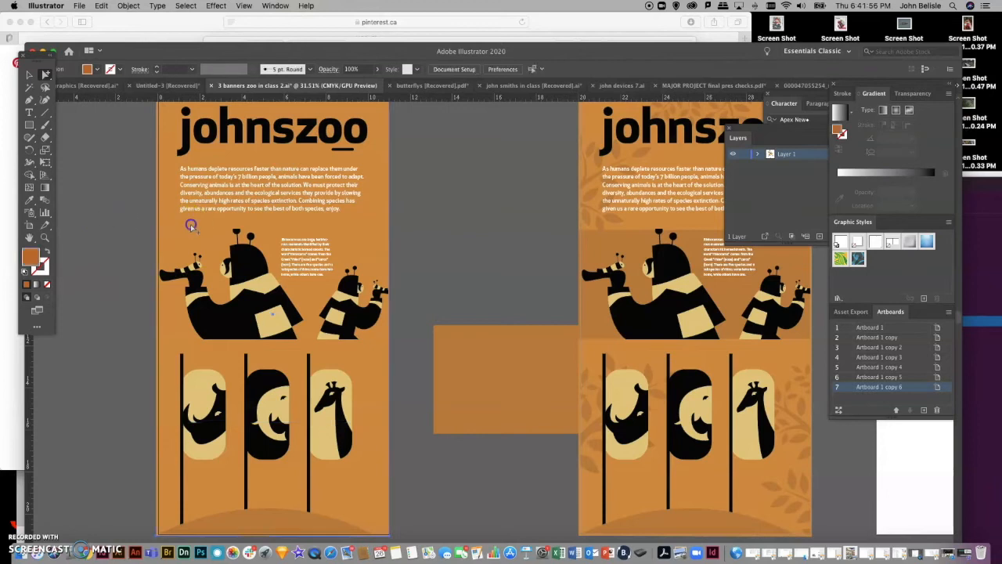
key("shift+super+bracketleft")
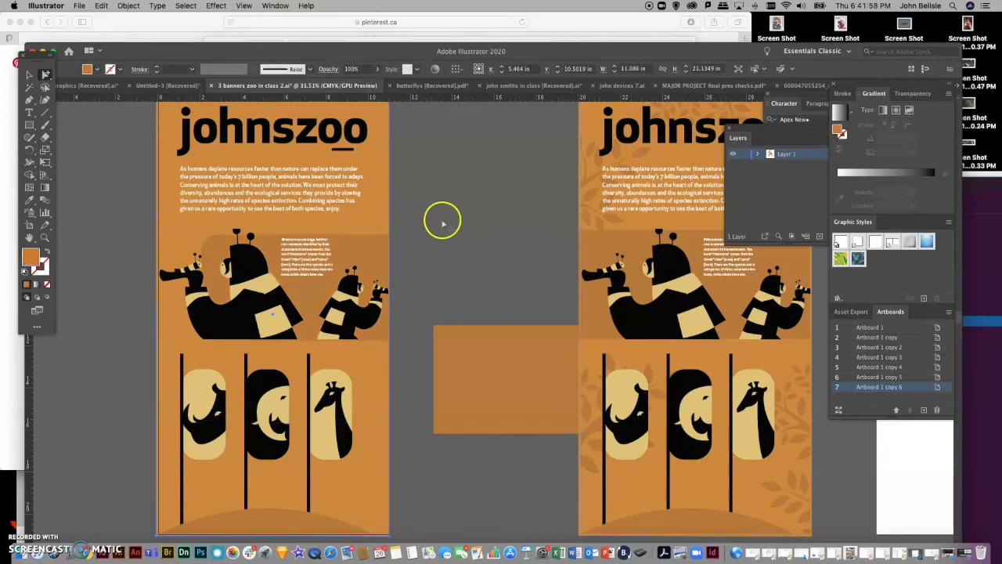
Shift the rounded panel inside its mask about 0.5 in right and 0.3 in down behind the bees
left_click(476, 233)
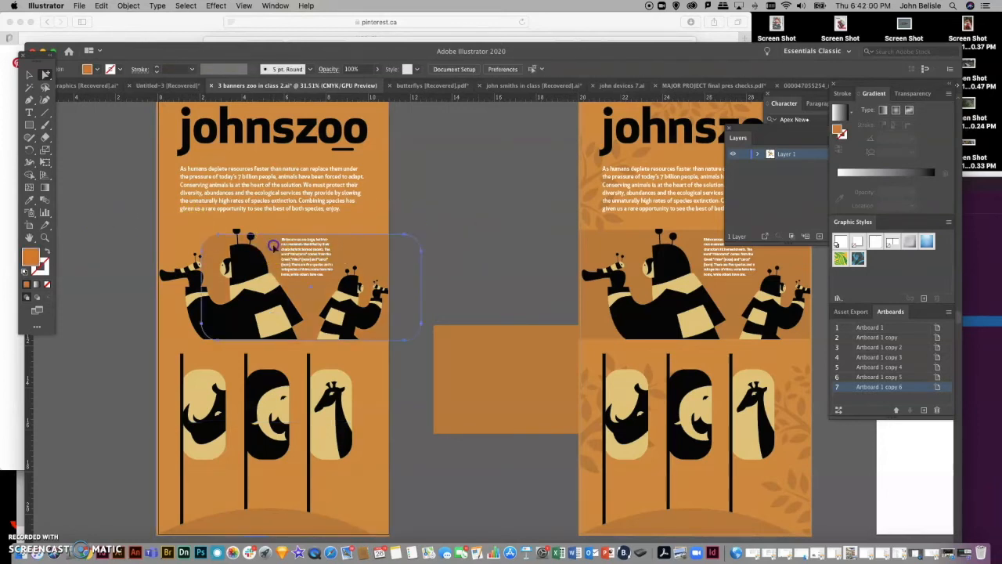
left_click_drag(272, 243, 284, 254)
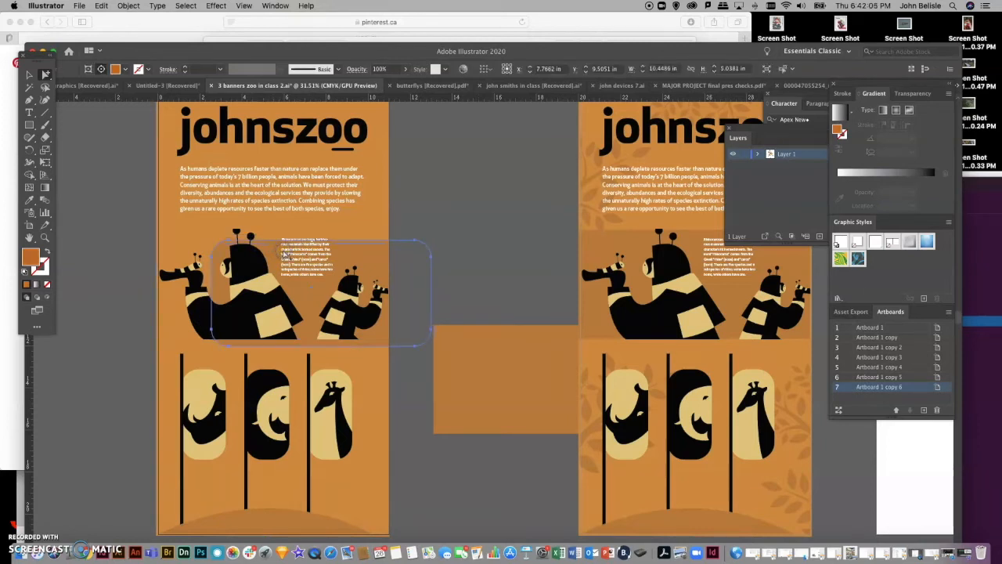
Move the darker rounded rectangle behind the bees up so its lower edge lines up with the bees' flat cut-off edge
left_click(107, 270)
left_click(45, 239)
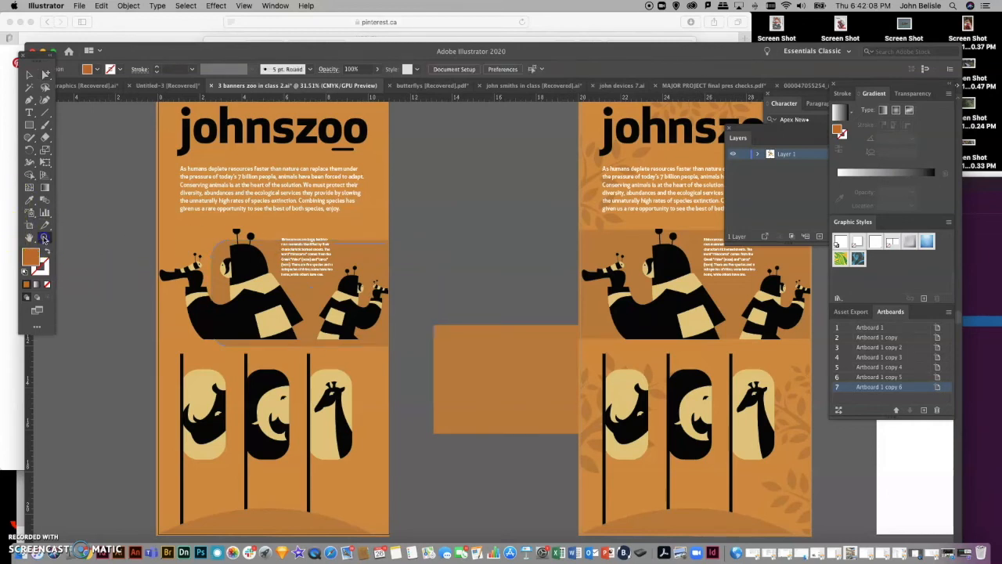
left_click(293, 358)
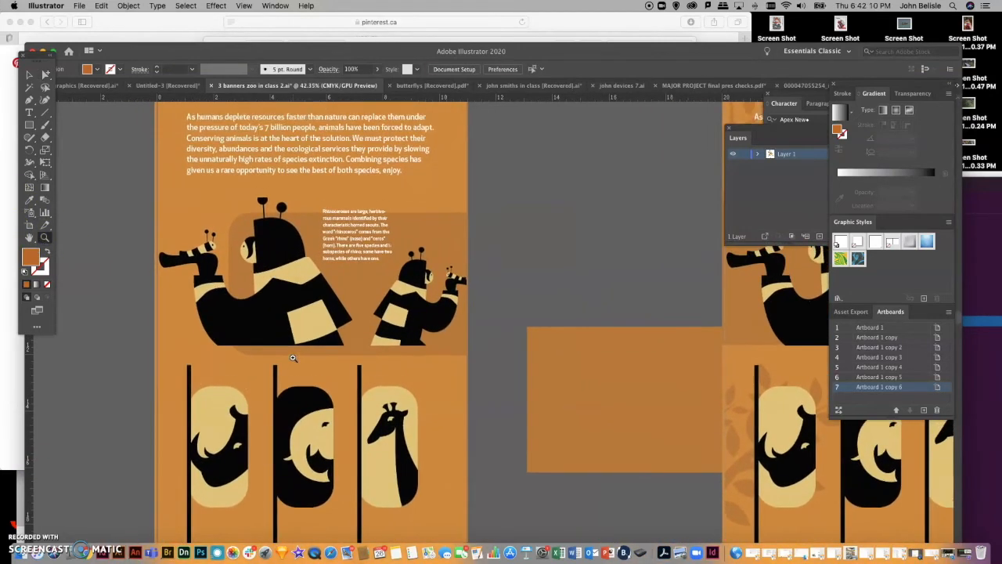
left_click(45, 74)
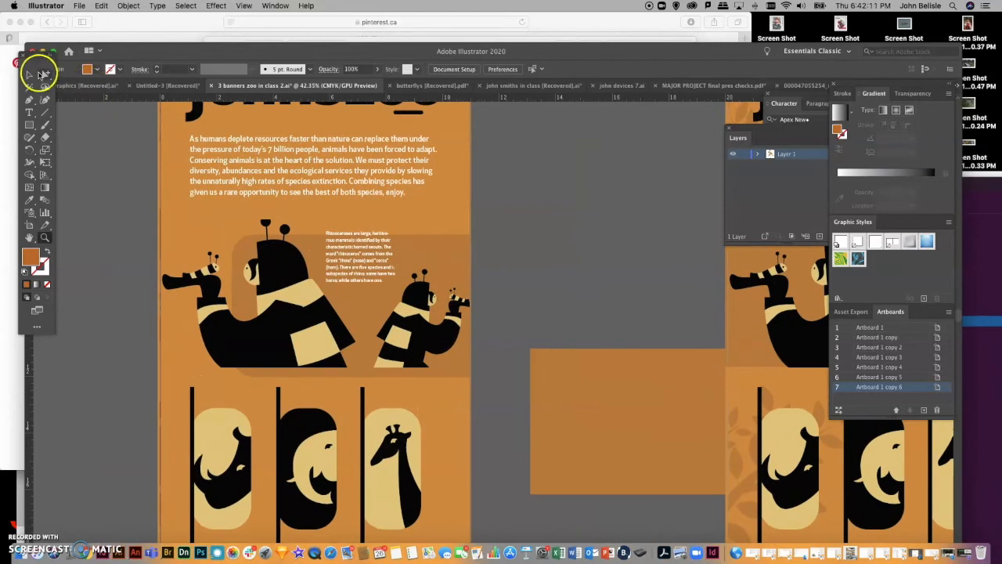
left_click(276, 364)
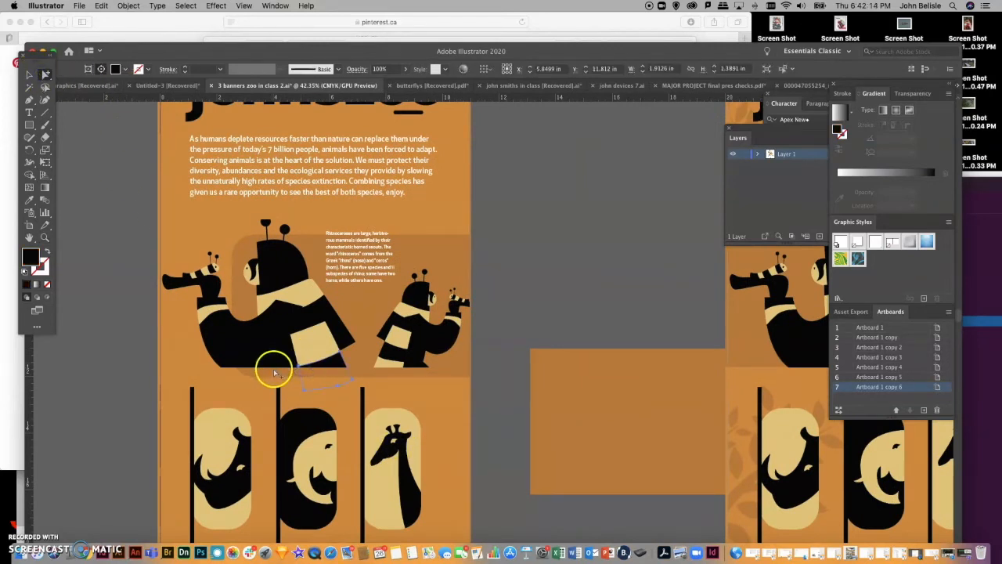
left_click(251, 372)
left_click(248, 362)
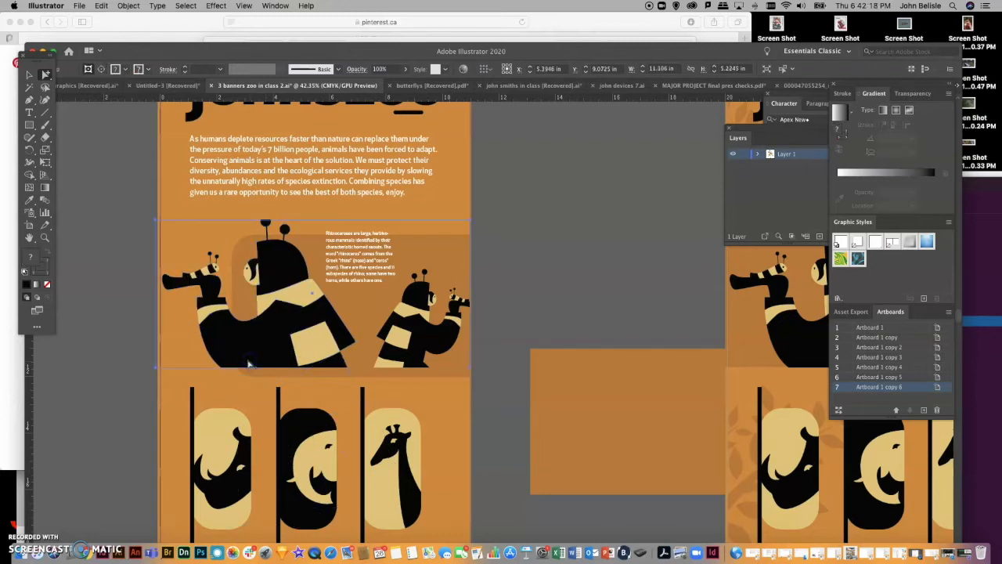
left_click(289, 376)
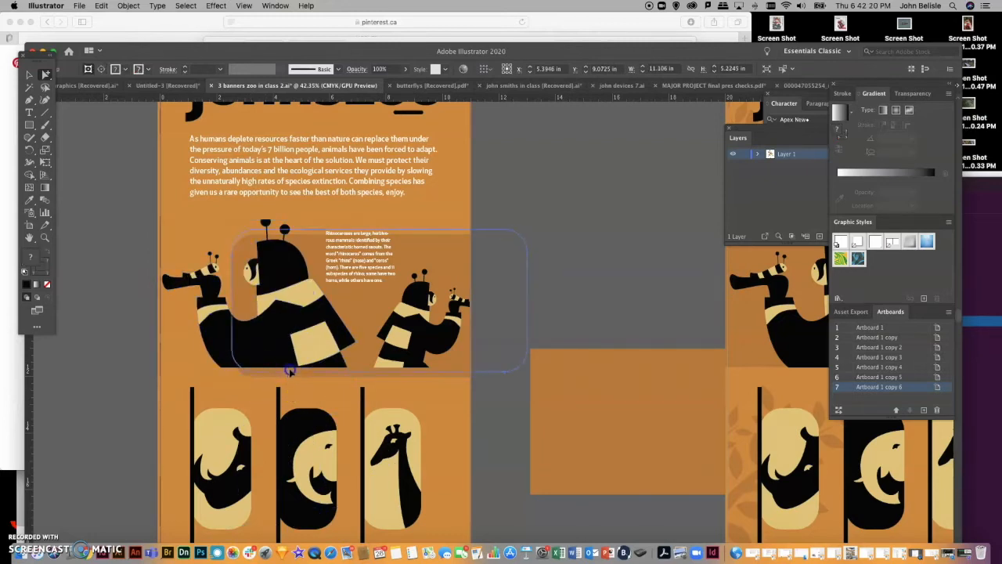
left_click(347, 364)
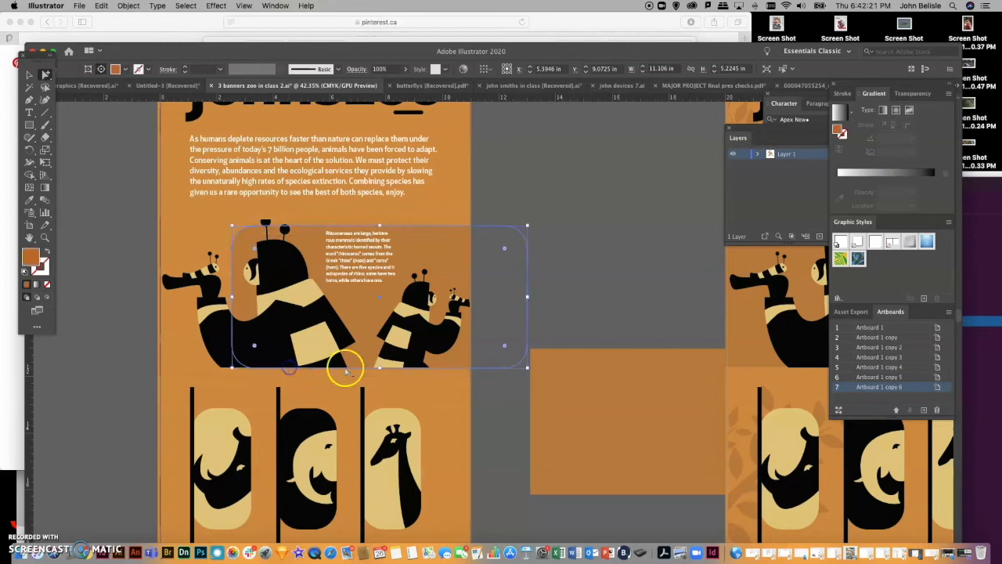
left_click(575, 274)
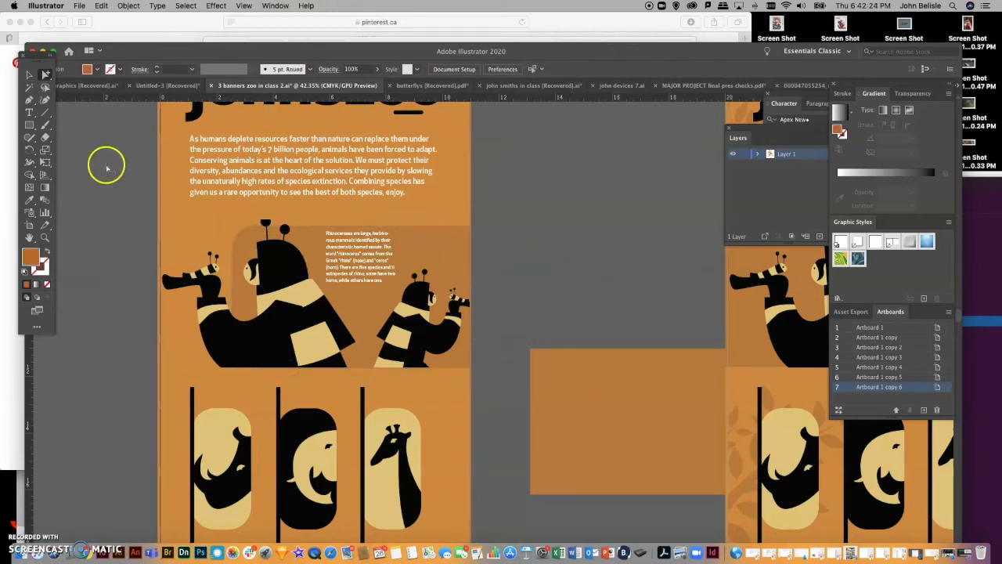
Raise the upper edge of the bees' clipping mask with the Direct Selection tool to uncover the large bee's full antennae
left_click_drag(43, 74, 77, 74)
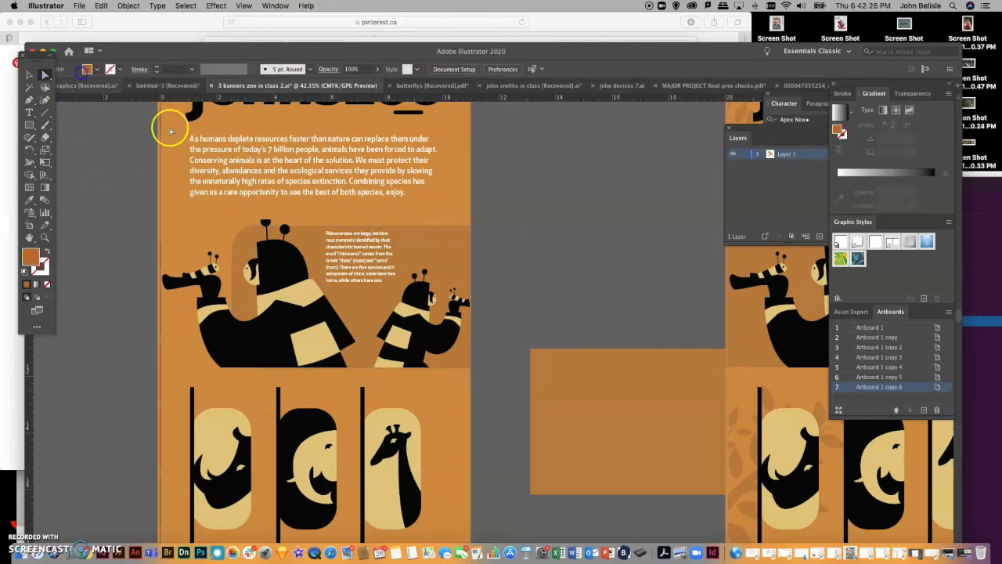
left_click(267, 222)
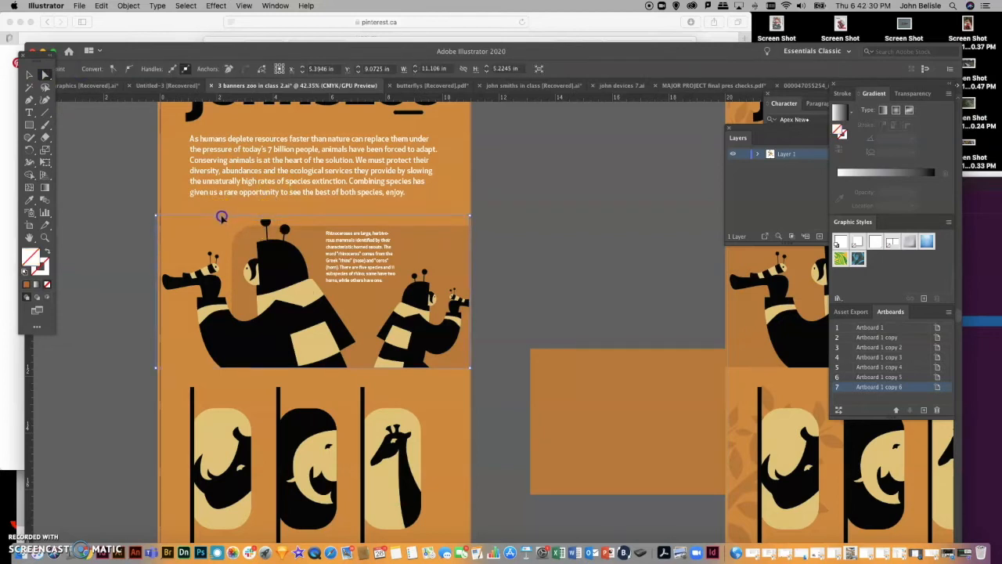
left_click(89, 187)
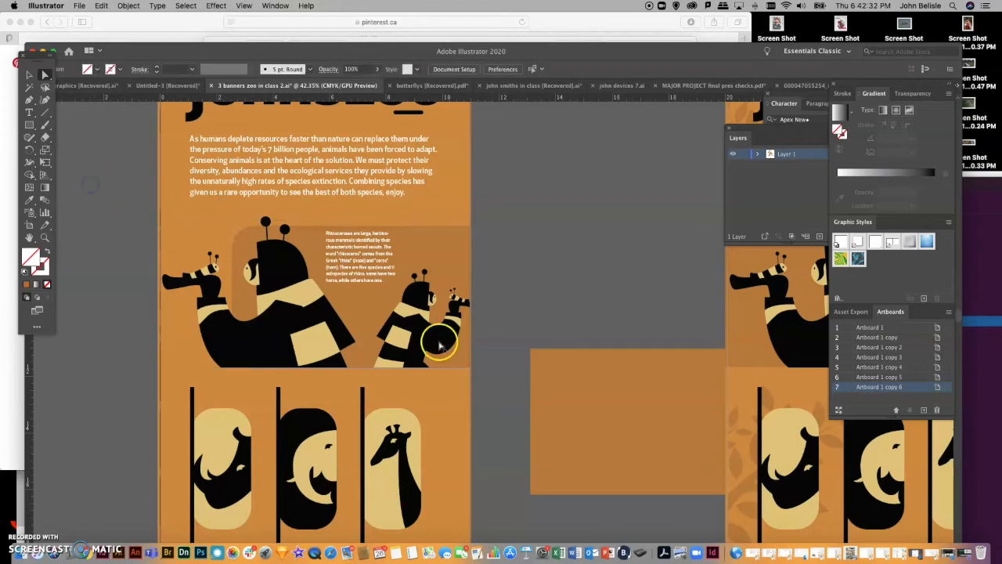
Show the guides and narrow the intro paragraph's text frame from its left side to about 5 inches wide under the headline
scroll(464, 339, "down", 2)
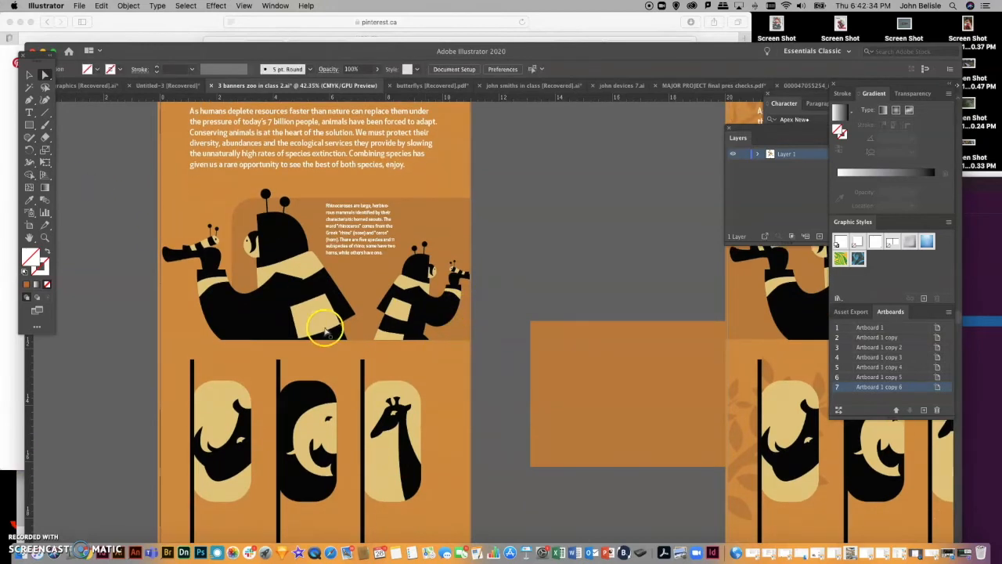
scroll(298, 273, "up", 3)
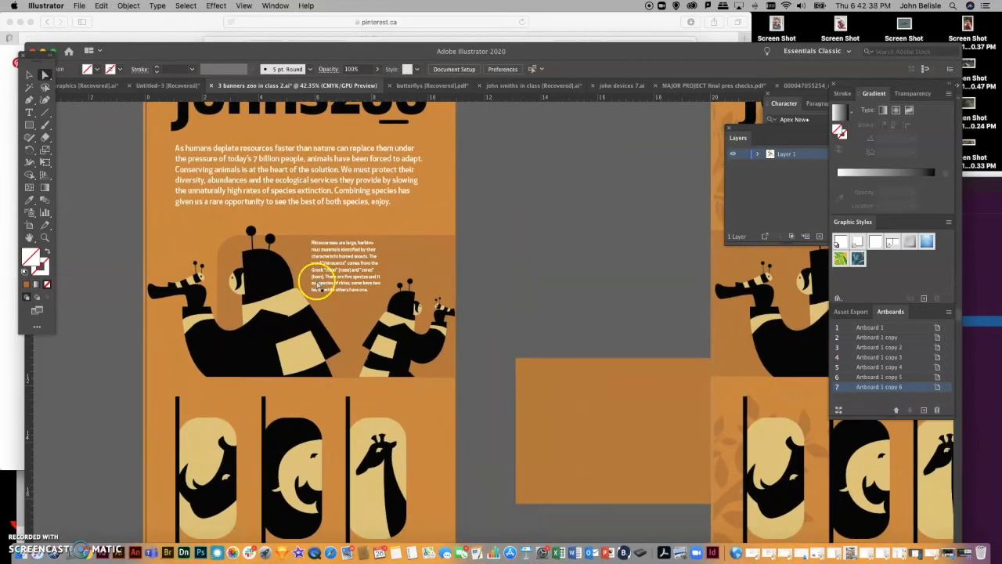
scroll(354, 348, "down", 2)
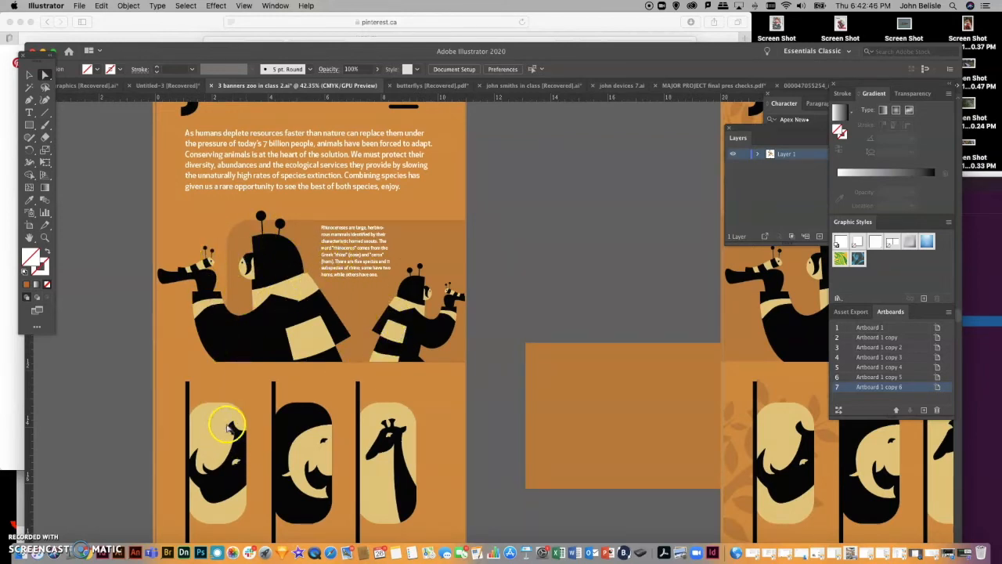
scroll(430, 457, "up", 2)
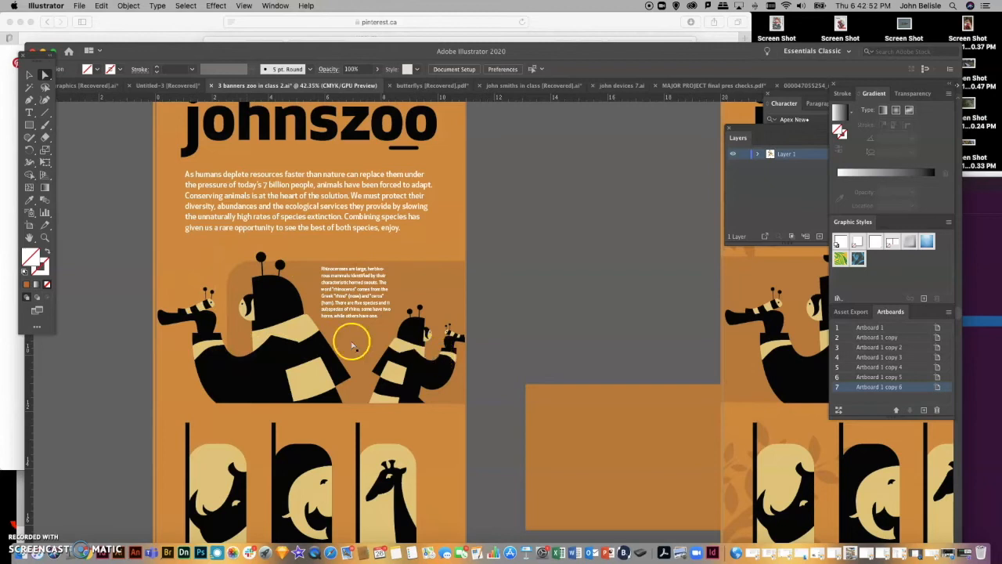
left_click(188, 198)
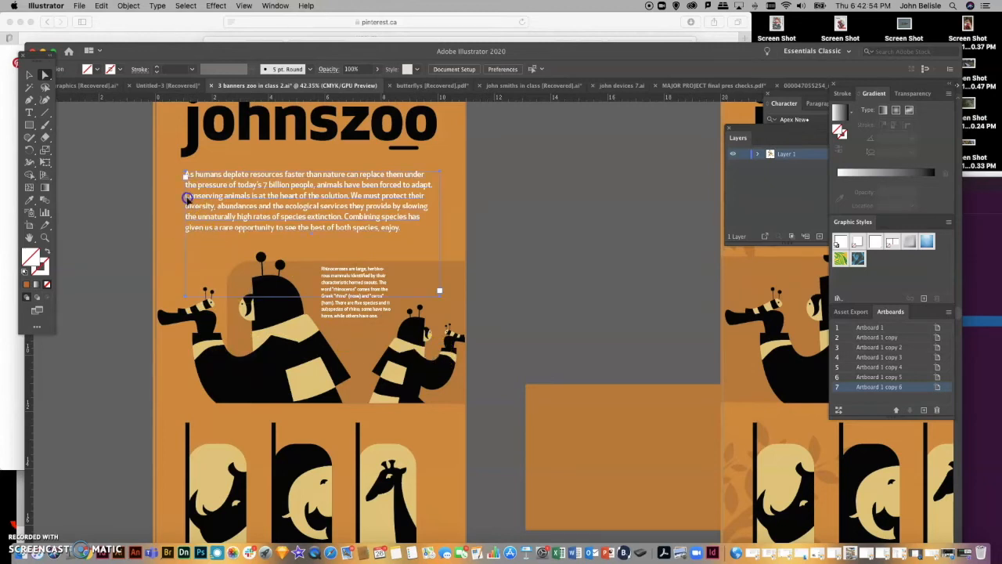
key("super+;")
left_click(146, 171)
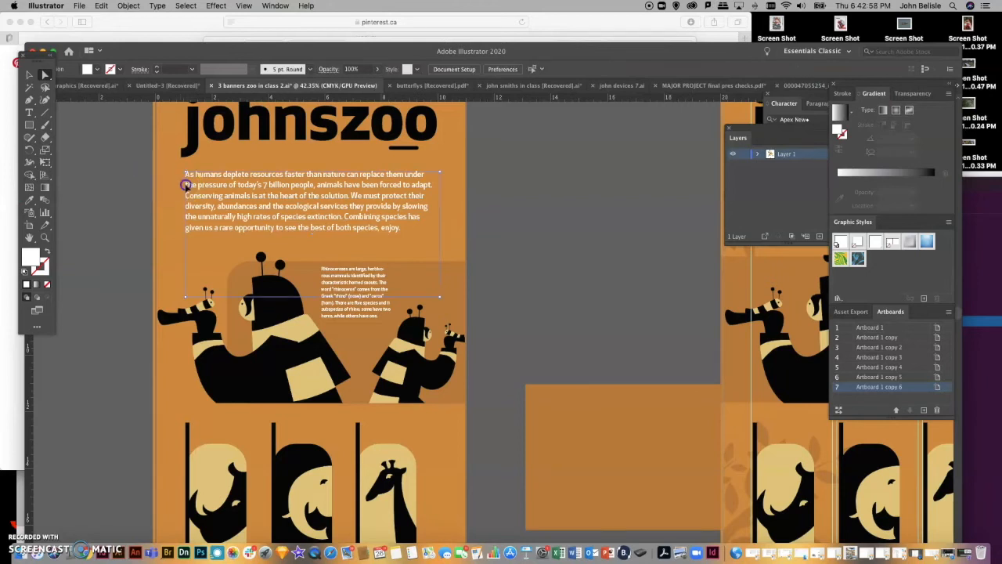
left_click_drag(302, 186, 346, 194)
left_click(346, 202)
Reduce the intro paragraph's font size to 16 pt
left_click(784, 103)
left_click(781, 153)
left_click(781, 154)
left_click(781, 154)
left_click(781, 154)
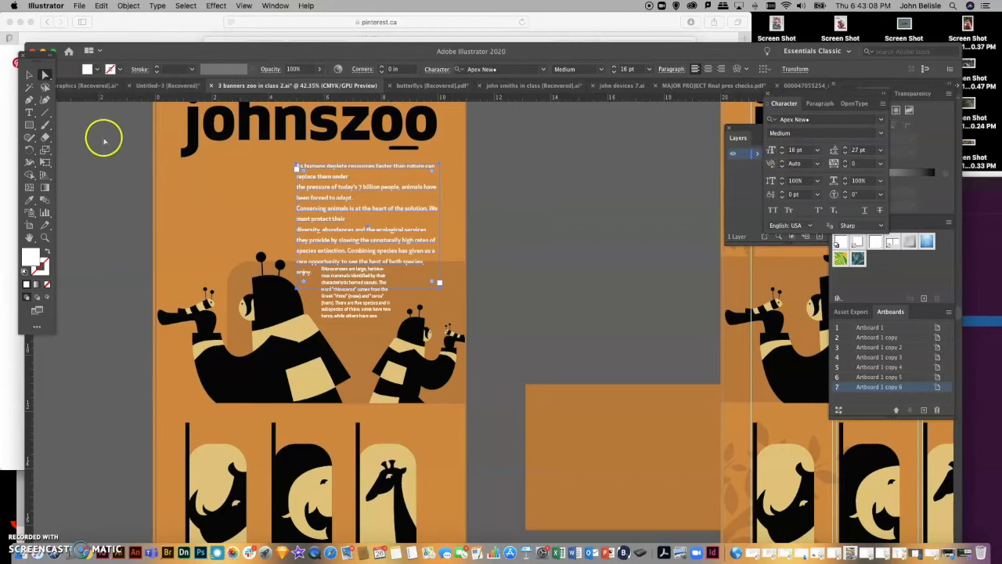
Delete the hard line breaks inside the intro paragraph so its sentences flow continuously within the narrower frame
left_click(29, 112)
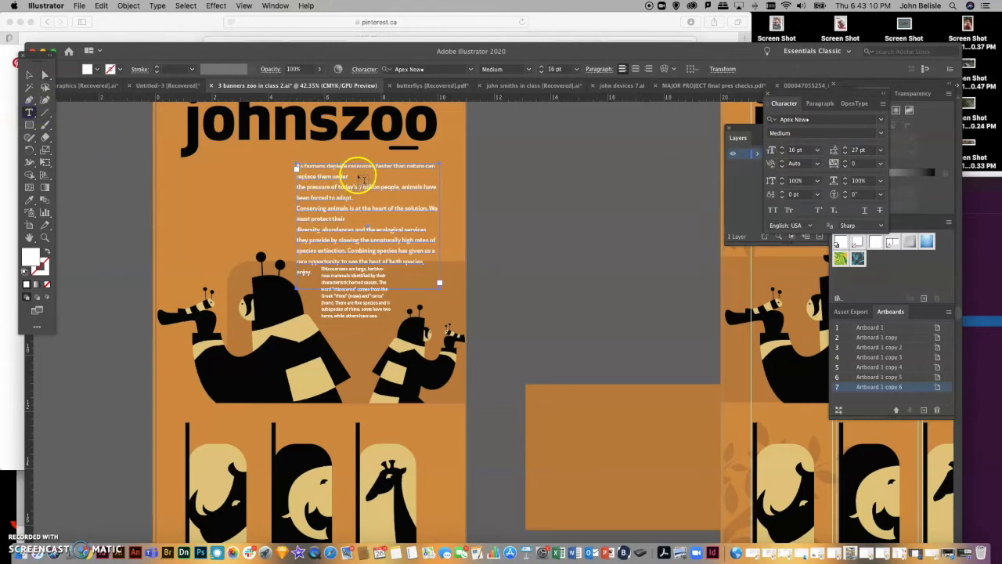
left_click(356, 174)
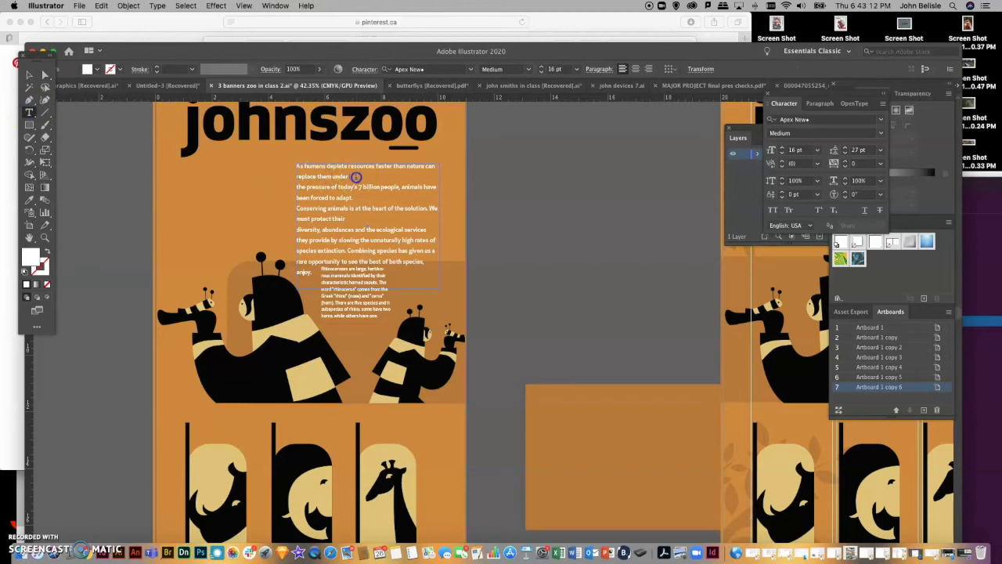
key("Delete")
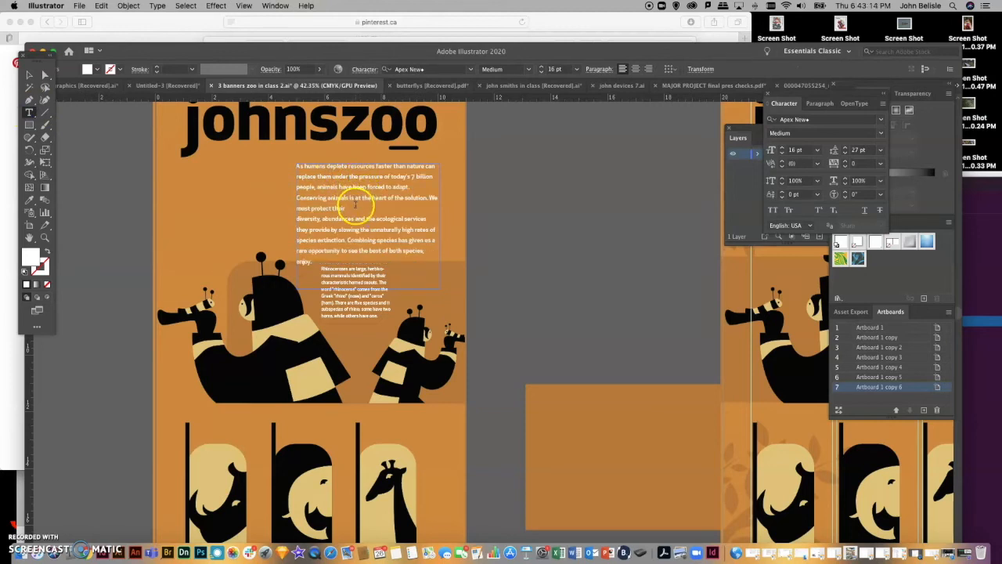
key("Delete")
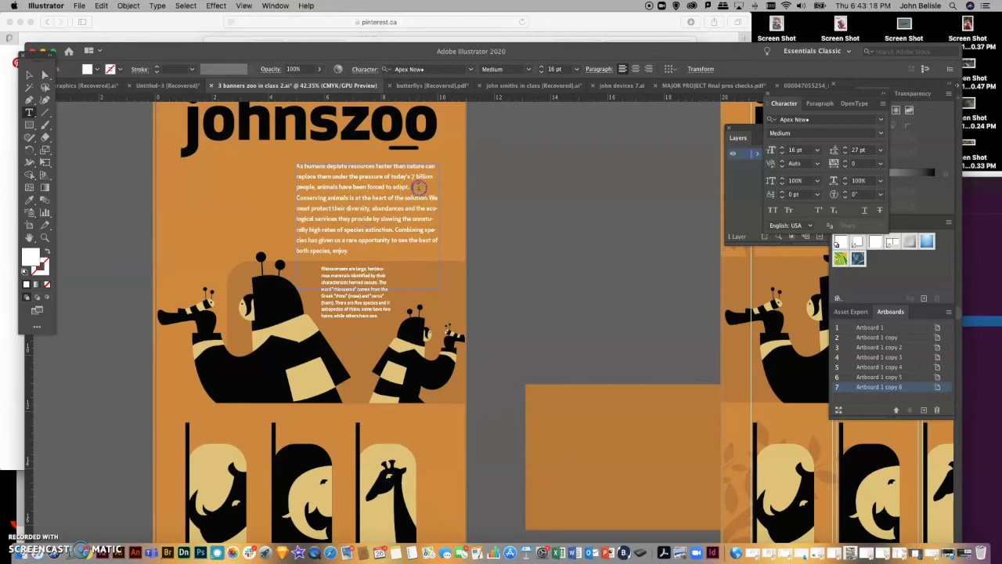
key("Delete")
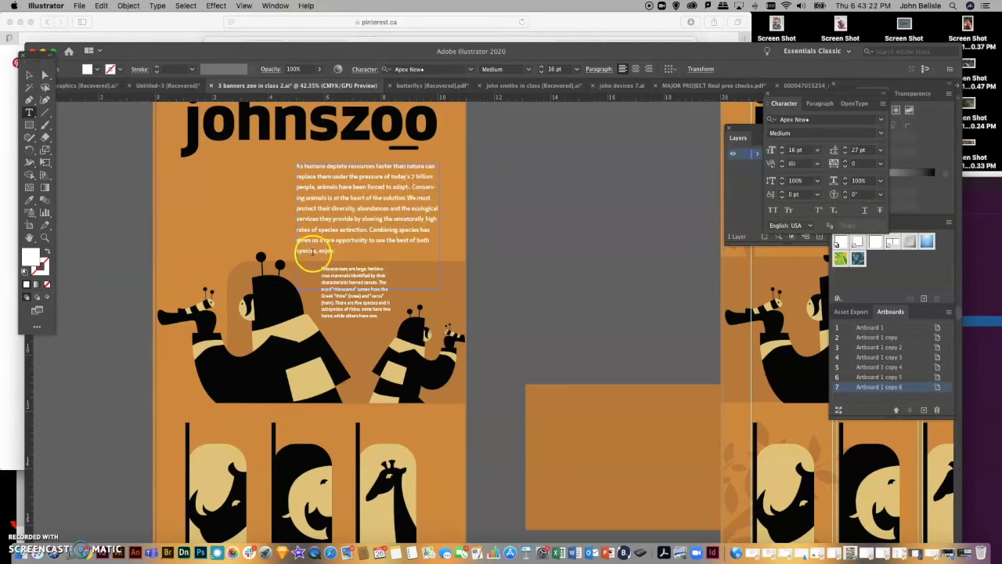
Set the whole intro paragraph to 23 pt leading and 15 pt font size, leaving it deselected
left_click_drag(335, 251, 274, 158)
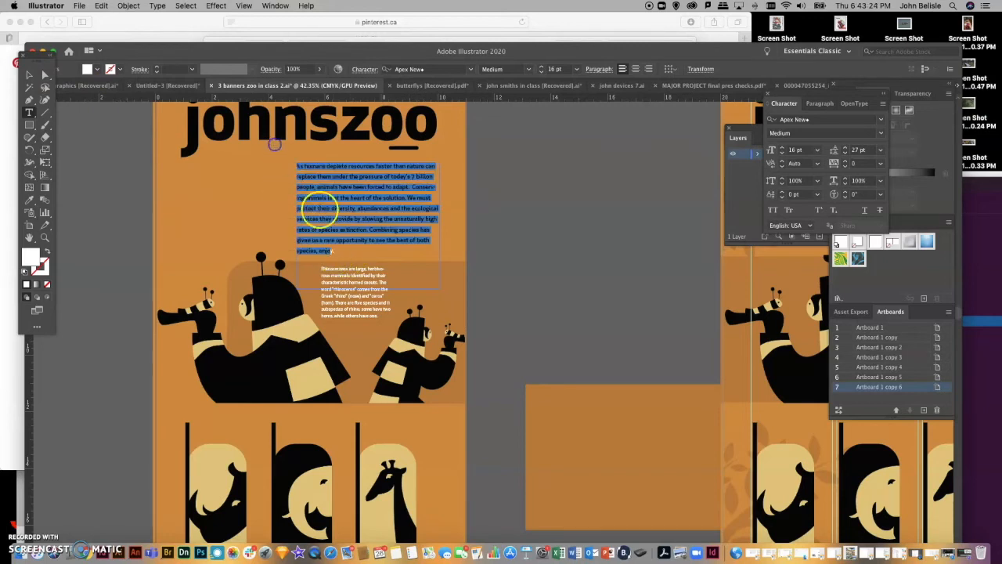
left_click(844, 153)
left_click(844, 153)
left_click(845, 153)
left_click(845, 153)
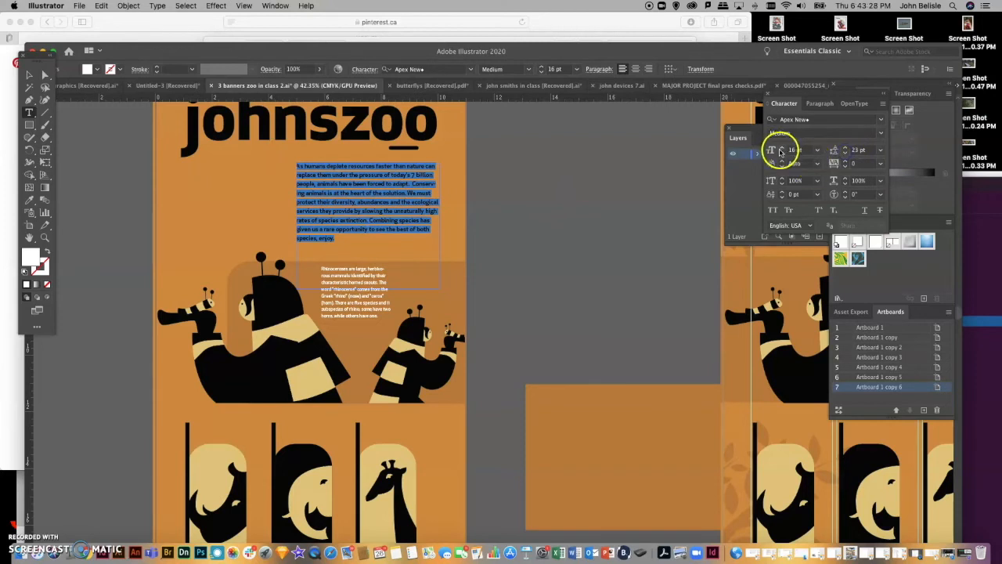
left_click(781, 153)
left_click(45, 74)
left_click(490, 263)
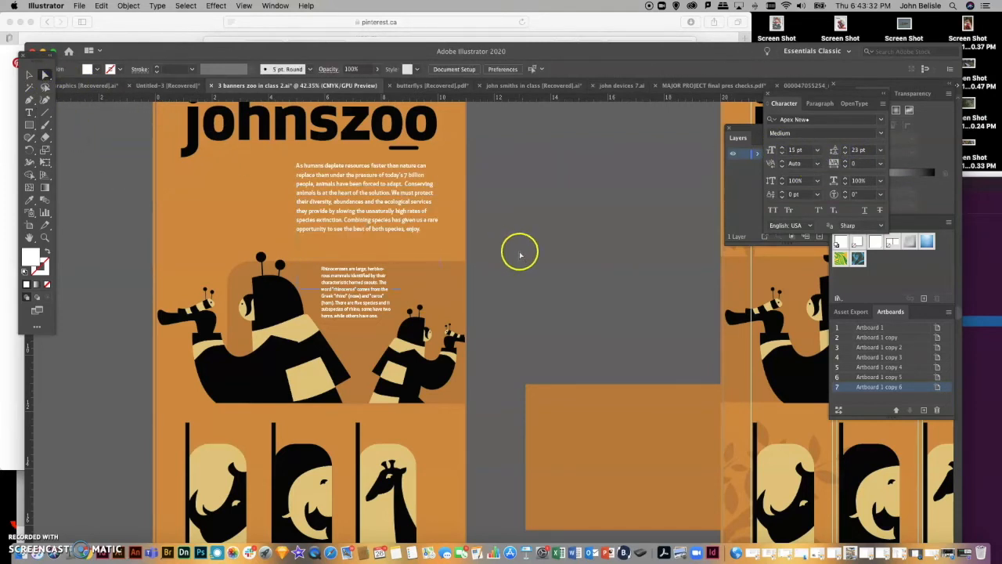
Shift the intro paragraph slightly down and move the small rhinoceros text down into the gap between the two bees
left_click_drag(352, 206, 351, 219)
left_click_drag(357, 312, 362, 344)
scroll(551, 305, "up", 3)
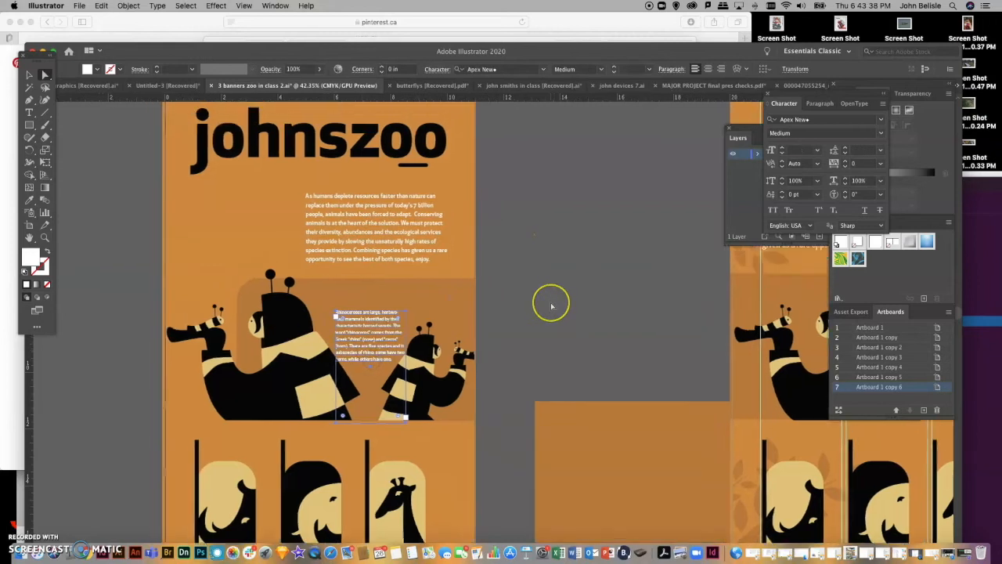
scroll(551, 305, "down", 4)
scroll(551, 306, "down", 4)
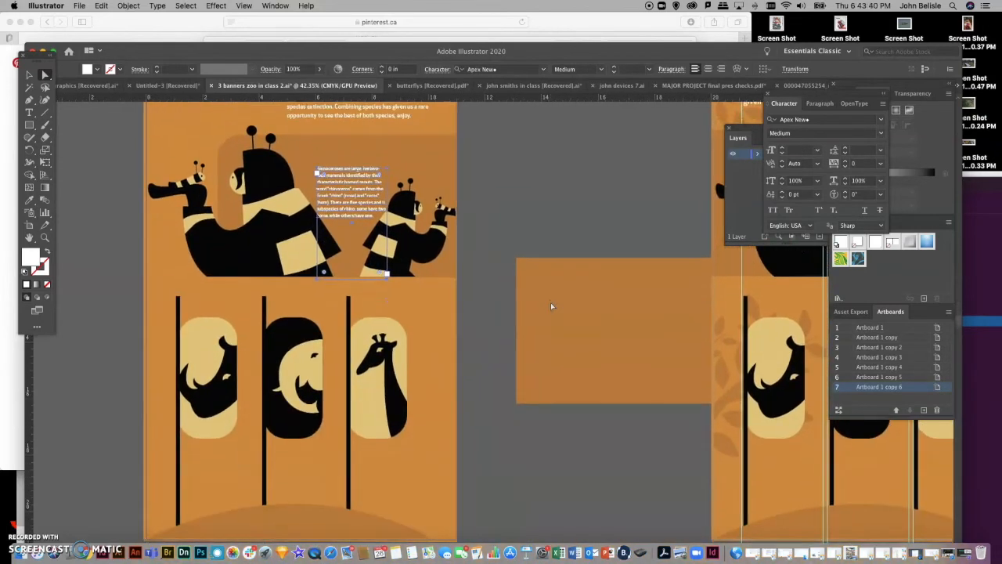
scroll(551, 306, "up", 2)
scroll(551, 306, "up", 5)
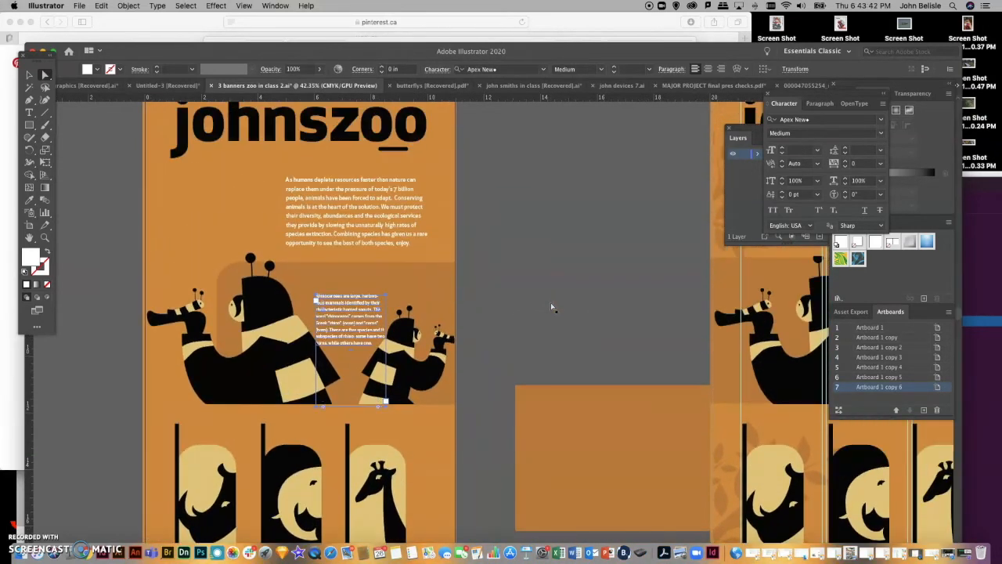
scroll(551, 306, "down", 1)
Draw a black rectangle about 10.95 by 5.56 inches across the banner's full width, starting at its upper edge
left_click(200, 207)
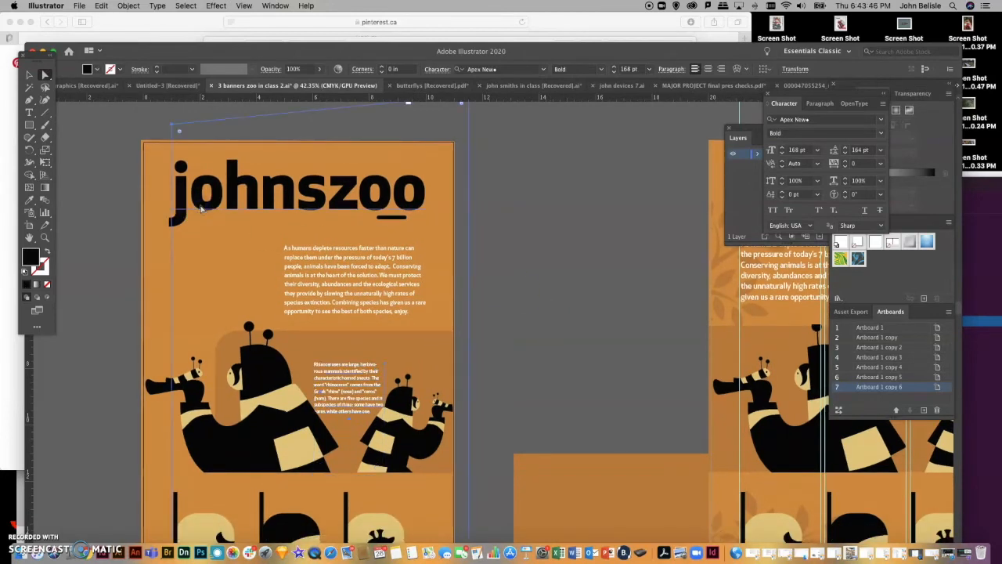
left_click(33, 125)
left_click_drag(33, 125, 55, 126)
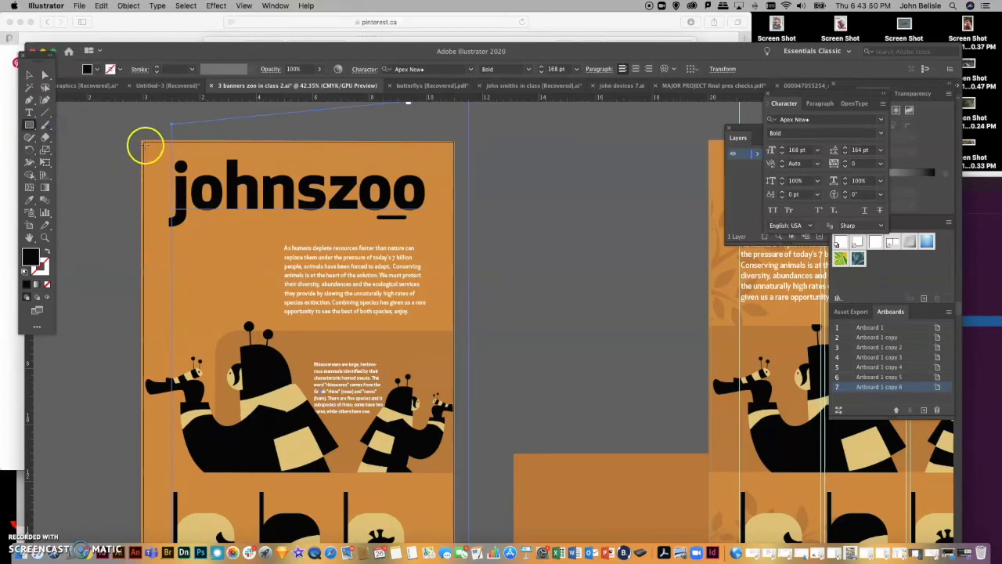
left_click_drag(143, 141, 309, 346)
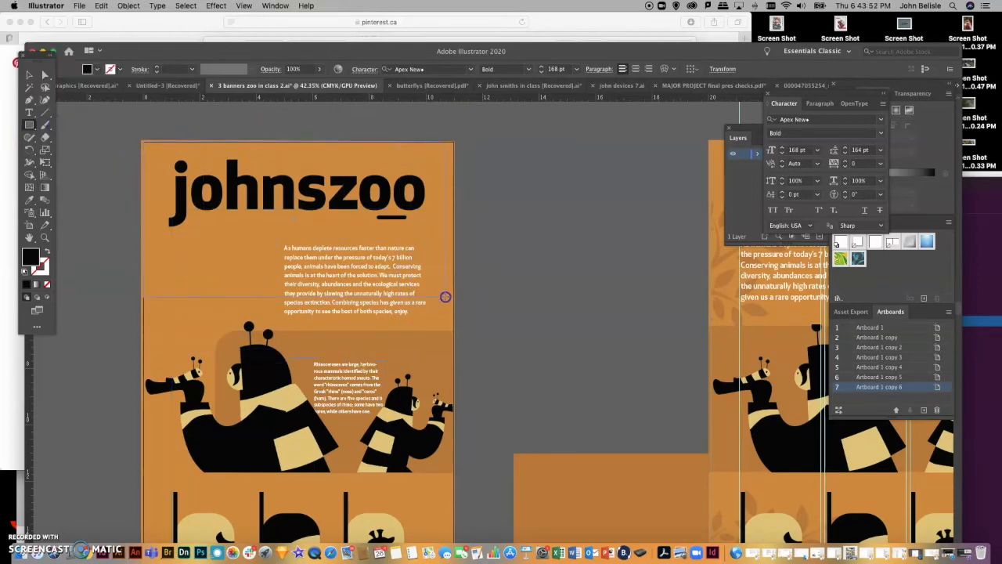
left_click_drag(454, 299, 452, 298)
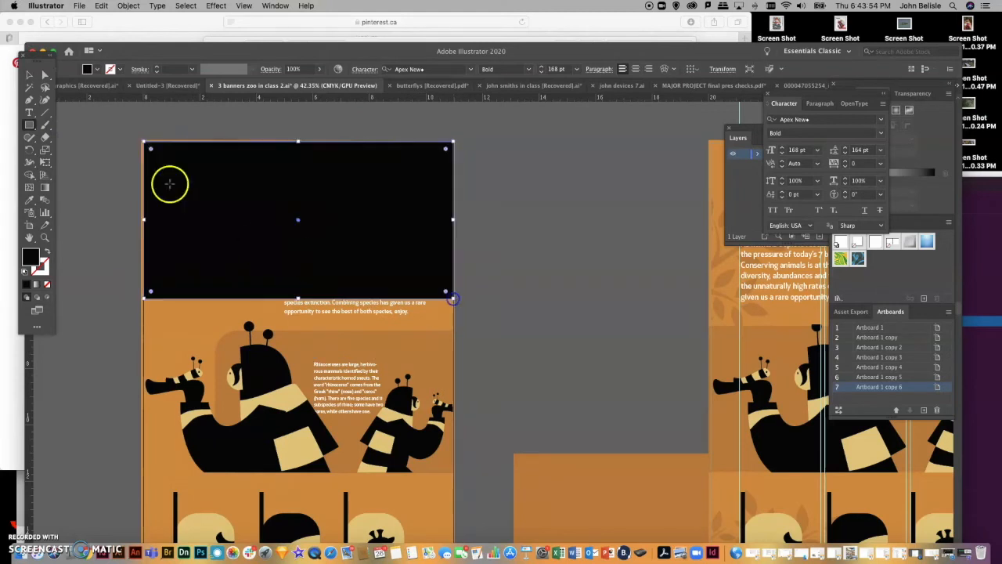
Clip the johnszoo headline with the black rectangle as a clipping mask and extend the mask's top edge to the banner's upper edge
left_click(45, 73)
left_click_drag(234, 181, 235, 217)
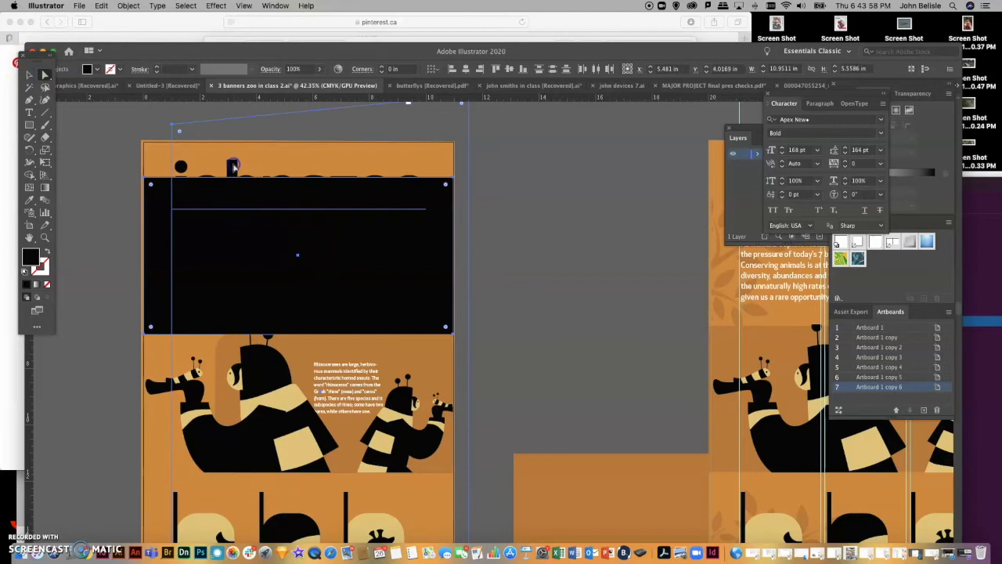
left_click(129, 6)
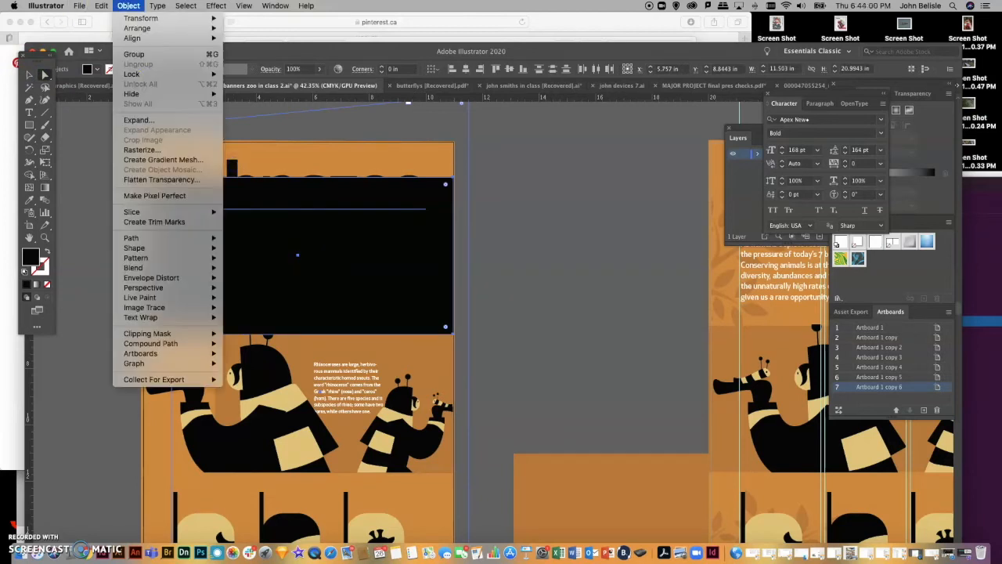
mouse_move(172, 333)
left_click(264, 335)
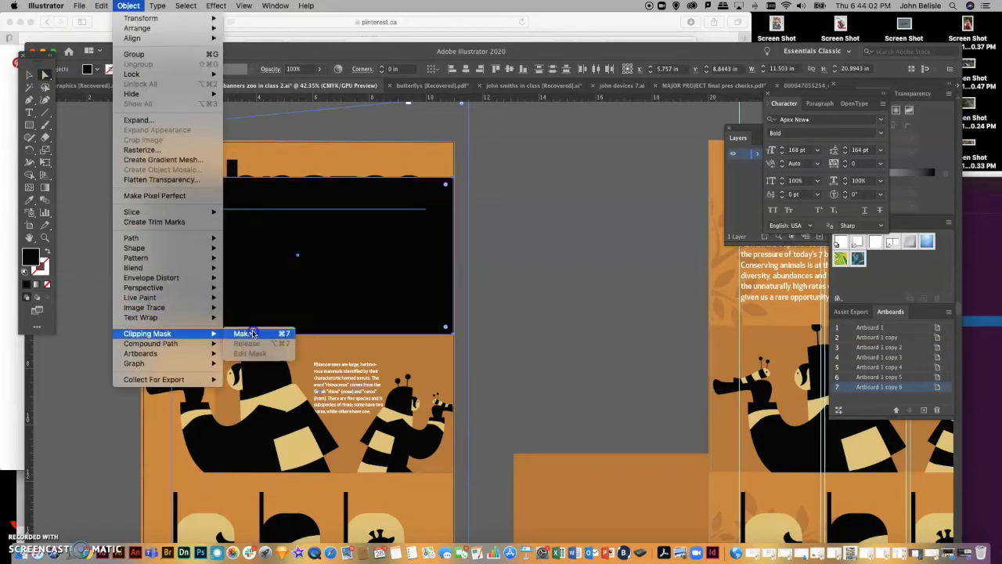
left_click(177, 180)
left_click_drag(177, 141, 176, 140)
Enlarge the johnszoo headline inside the mask to a font size of 202 pt
left_click(181, 186)
left_click(180, 190)
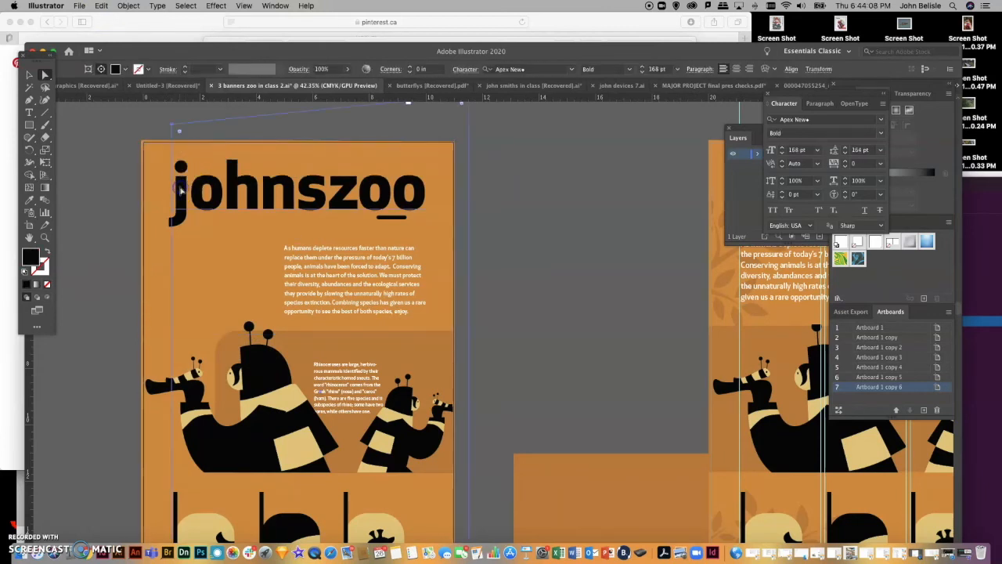
left_click(783, 148)
left_click(782, 148)
left_click(783, 148)
left_click(783, 148)
left_click(783, 148)
left_click(783, 148)
left_click(782, 148)
left_click(783, 148)
left_click(783, 148)
left_click(783, 148)
left_click(783, 148)
left_click(783, 148)
left_click(783, 148)
left_click(783, 148)
left_click(783, 148)
left_click(783, 148)
left_click(783, 148)
left_click(783, 148)
left_click(782, 148)
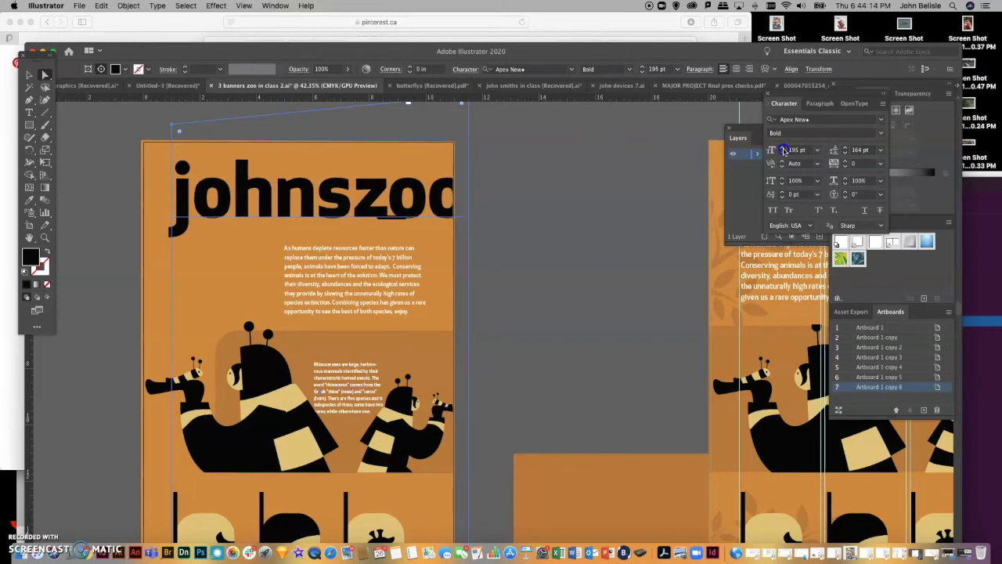
left_click(783, 148)
left_click(783, 148)
left_click(782, 148)
left_click(783, 148)
left_click(783, 148)
left_click(83, 151)
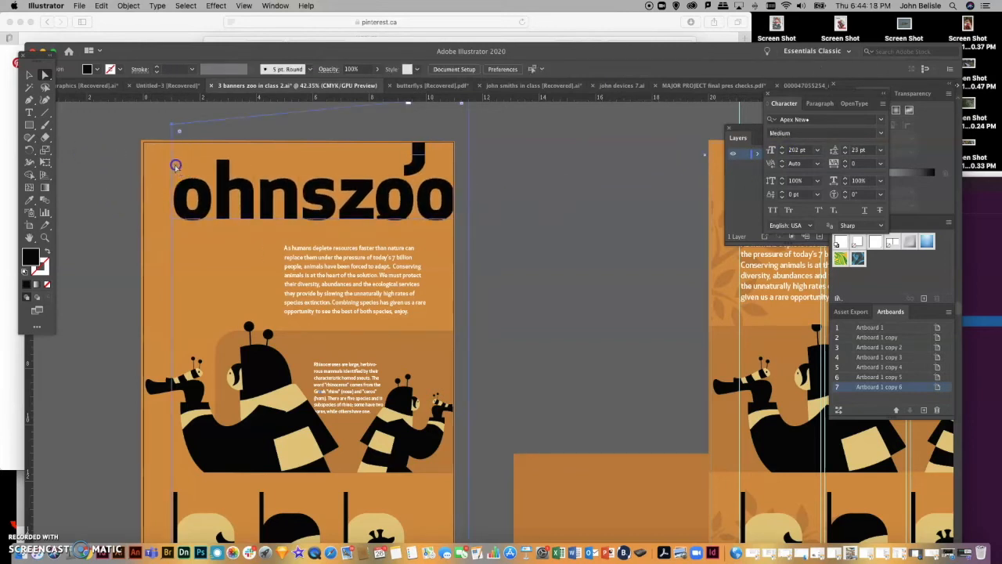
Extend the headline's text frame to the banner's left edge and level its slanted upper edge
left_click(120, 224)
left_click_drag(172, 212, 144, 214)
scroll(329, 219, "up", 3)
left_click_drag(469, 160, 465, 187)
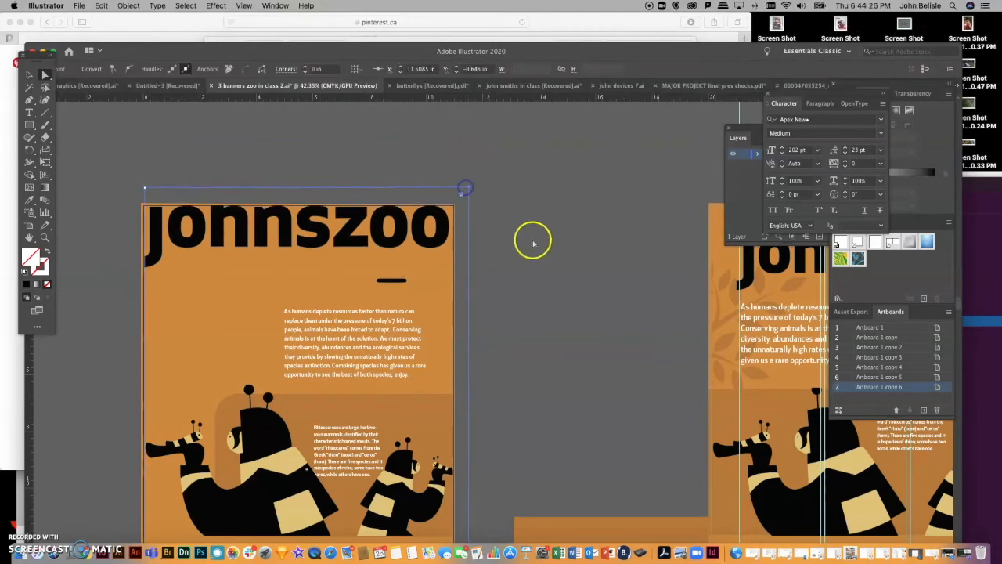
Move the headline down until its letters fit inside the banner's upper edge and increase its font size to 208 pt
scroll(356, 239, "down", 3)
left_click_drag(234, 180, 233, 208)
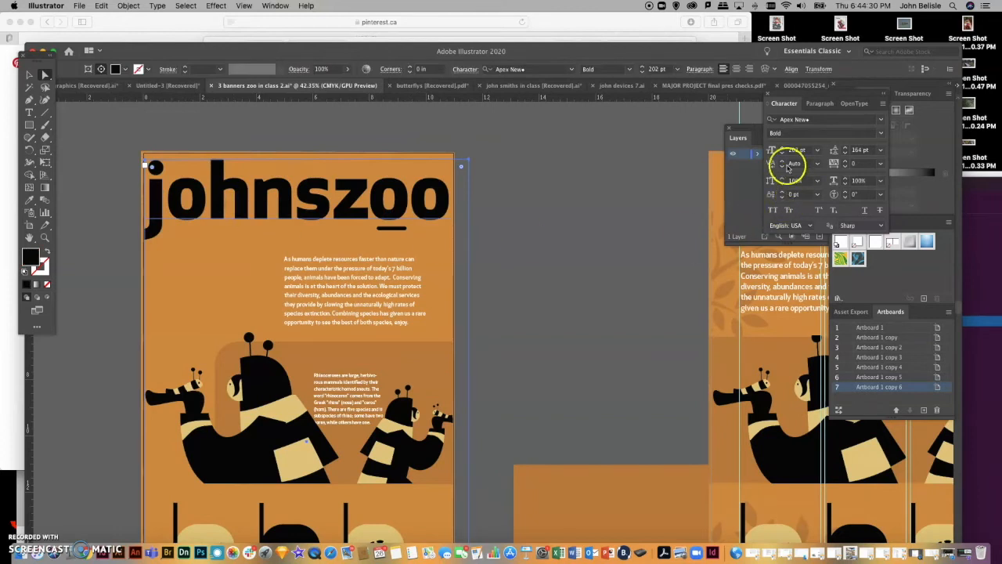
left_click(782, 147)
left_click(782, 147)
left_click(781, 147)
left_click(782, 147)
left_click(781, 147)
left_click(781, 147)
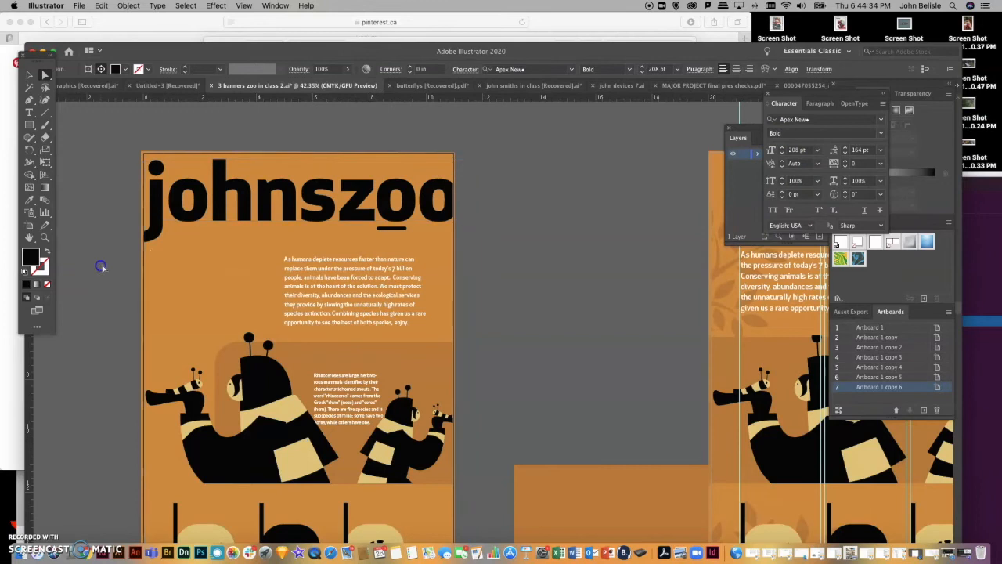
left_click(100, 268)
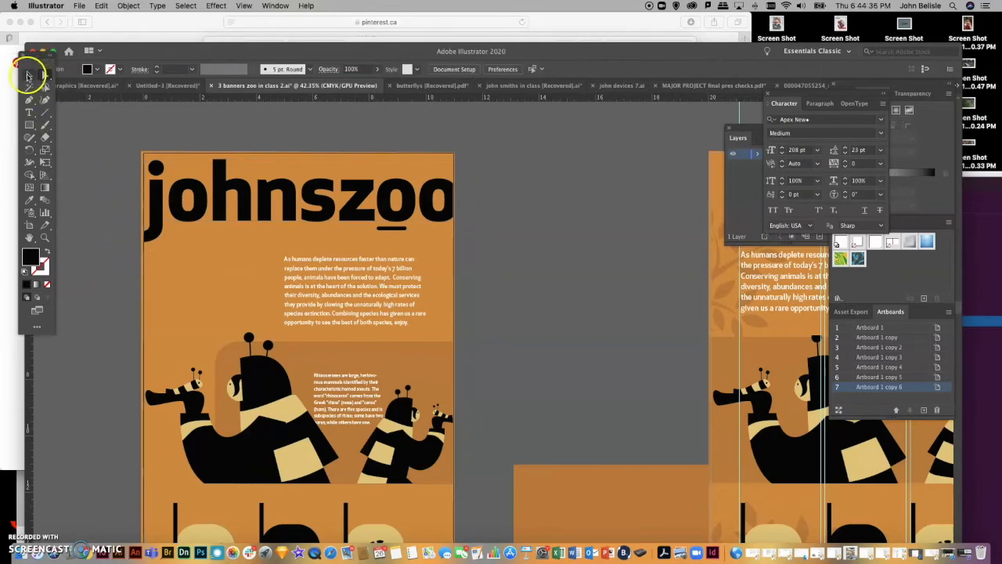
Move the short black bar under the headline right to about X 9.73 in, beneath the final letters
left_click_drag(45, 74, 59, 75)
left_click_drag(384, 229, 384, 226)
left_click(386, 231)
scroll(385, 232, "down", 1)
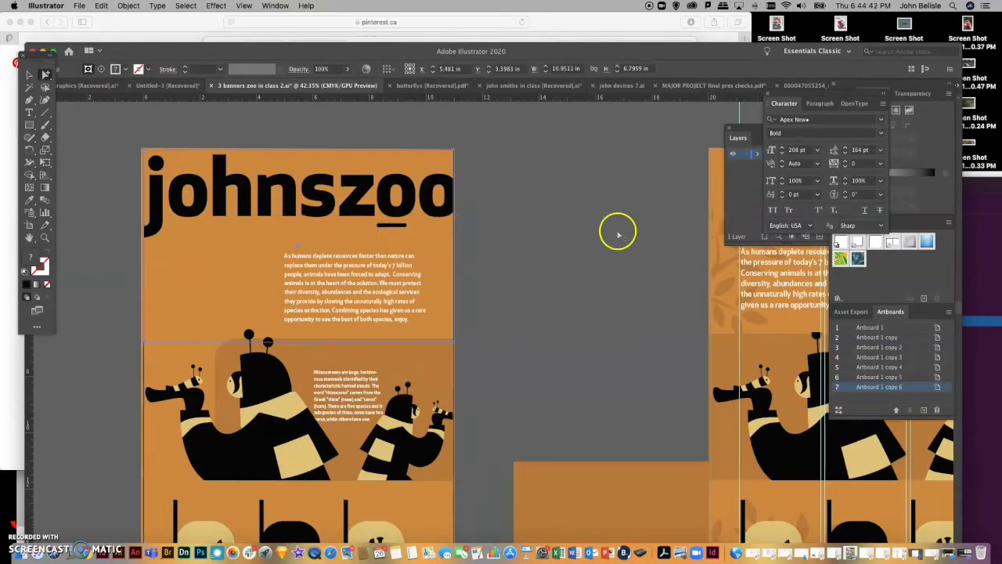
left_click(617, 234)
left_click(384, 228)
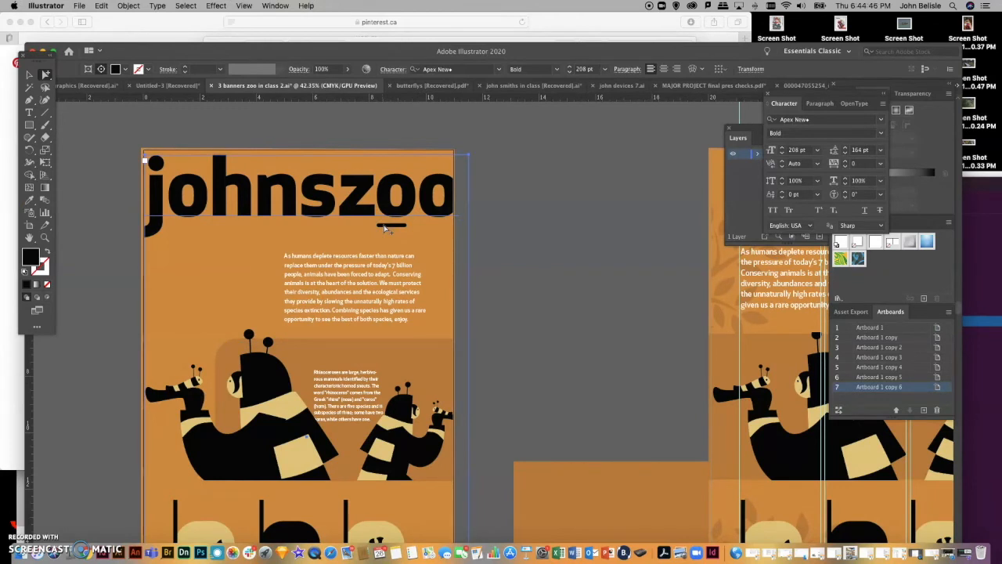
key("super+shift+a")
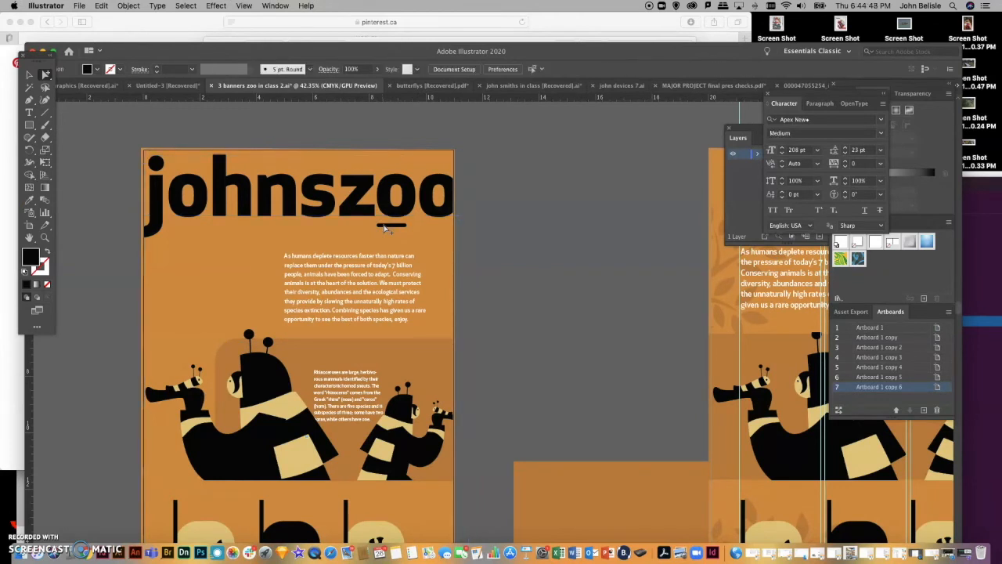
left_click(384, 226)
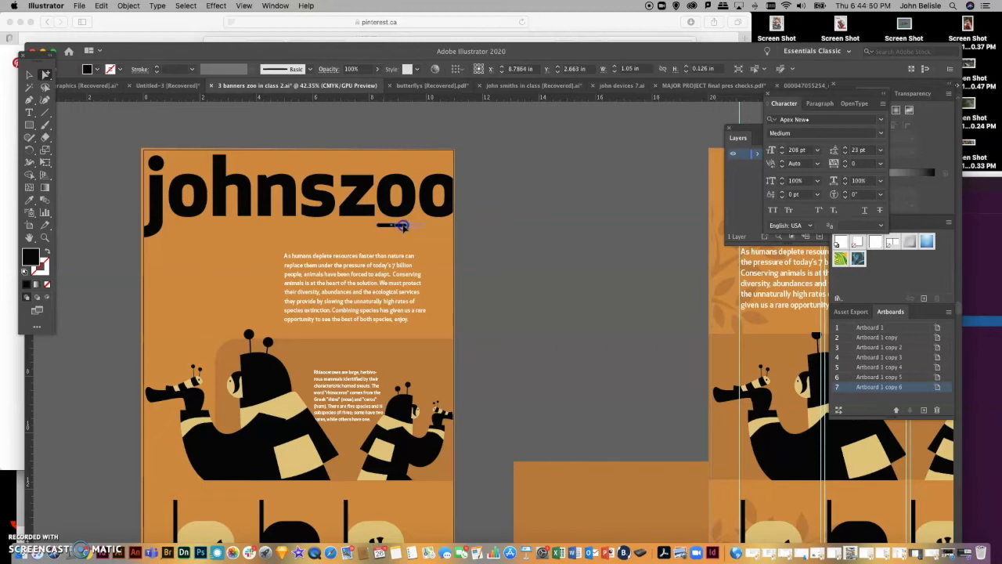
scroll(513, 243, "down", 2)
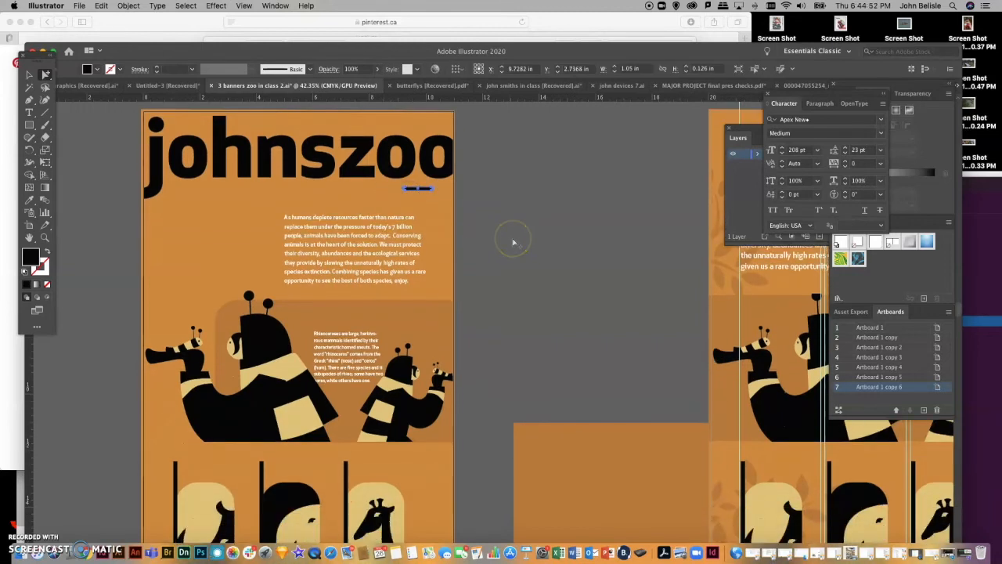
scroll(514, 243, "down", 3)
scroll(512, 243, "up", 2)
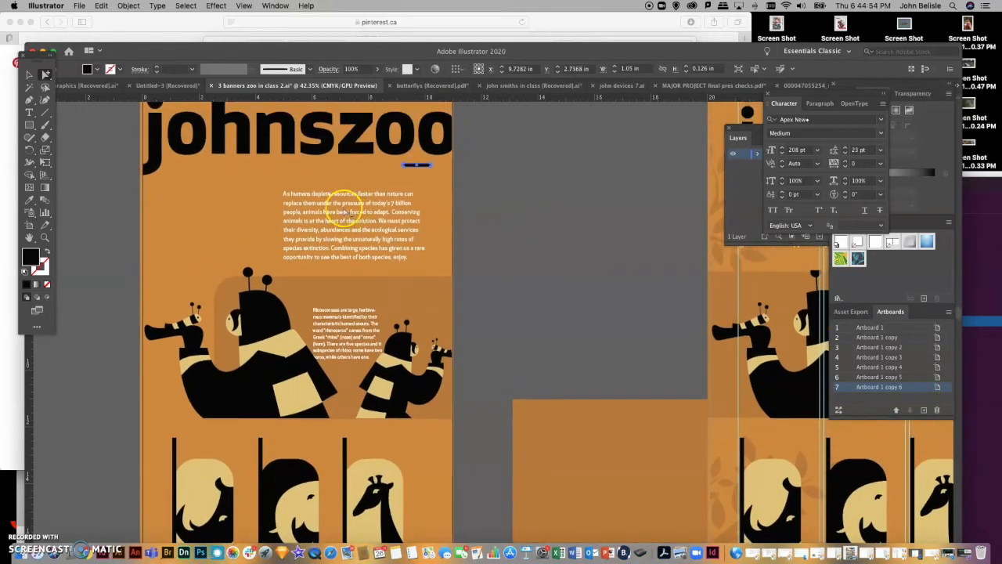
Shift the intro paragraph slightly right and move the small rhinoceros text to just above the large bee's flute
left_click_drag(323, 216, 336, 215)
mouse_move(333, 335)
left_mouse_down()
mouse_move(311, 307)
mouse_move(318, 326)
left_mouse_up()
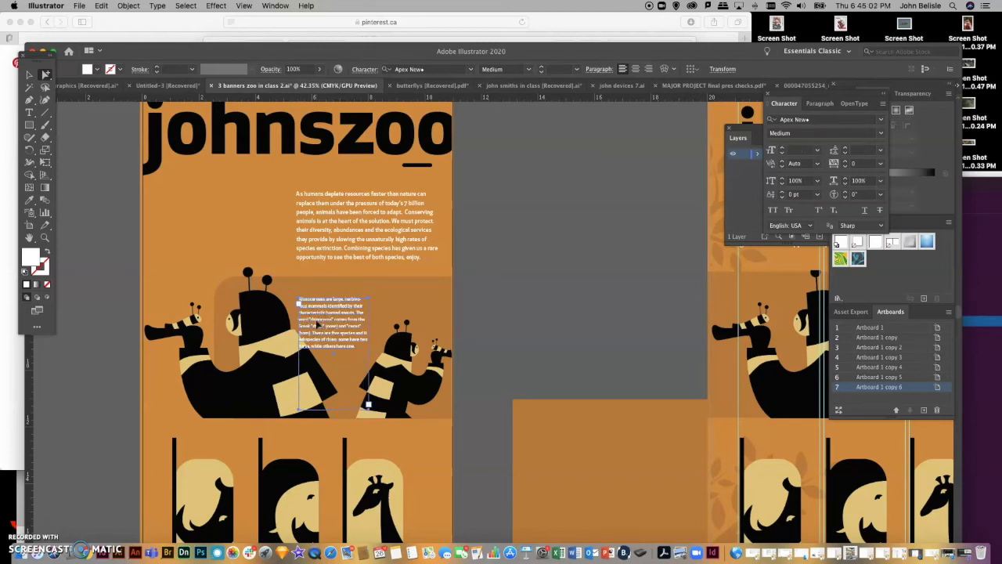
left_click_drag(319, 326, 206, 280)
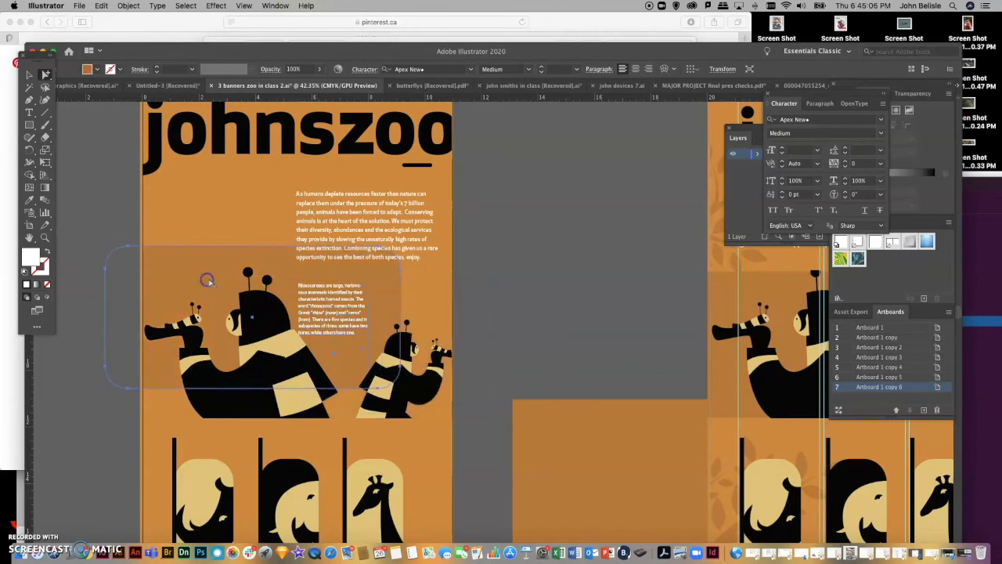
key("super+z")
left_click_drag(317, 296, 187, 252)
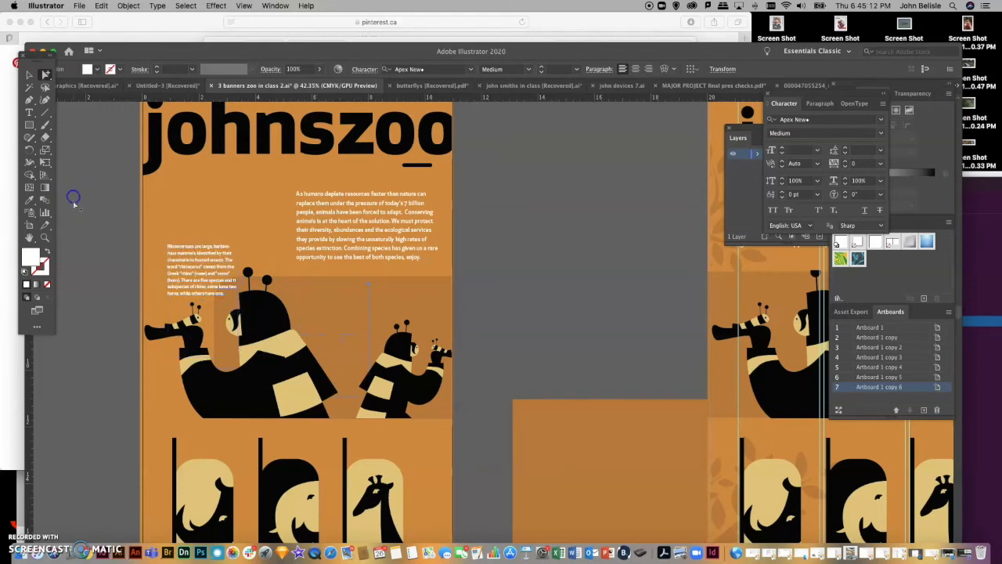
left_click(73, 199)
Move the large bee illustration slightly up on its own
scroll(386, 368, "down", 3)
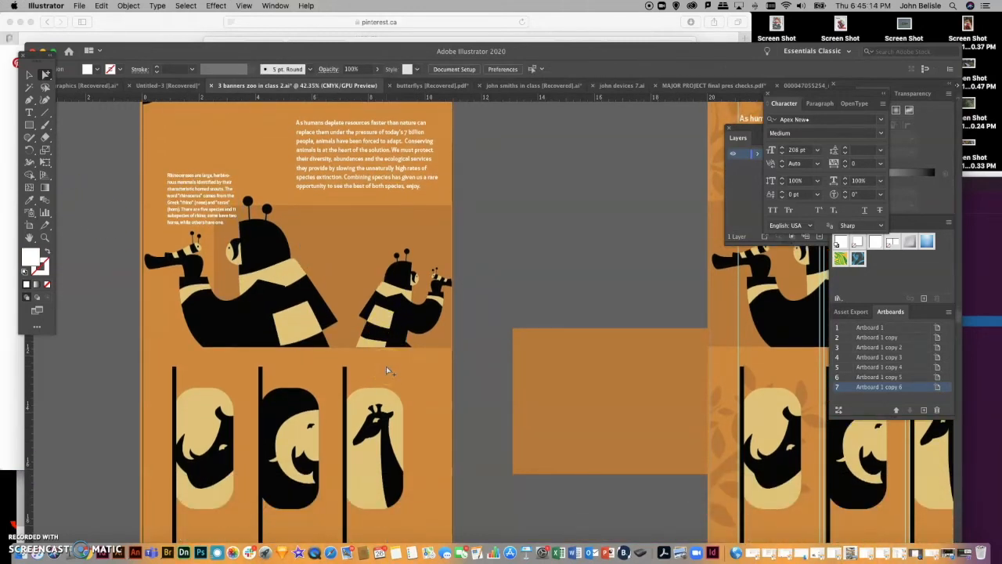
scroll(386, 368, "up", 2)
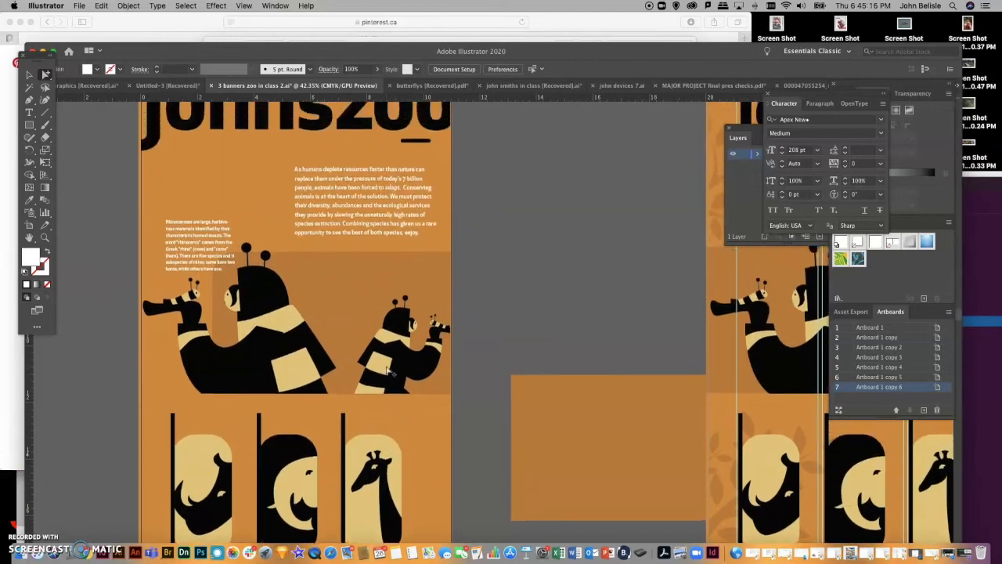
scroll(389, 371, "up", 1)
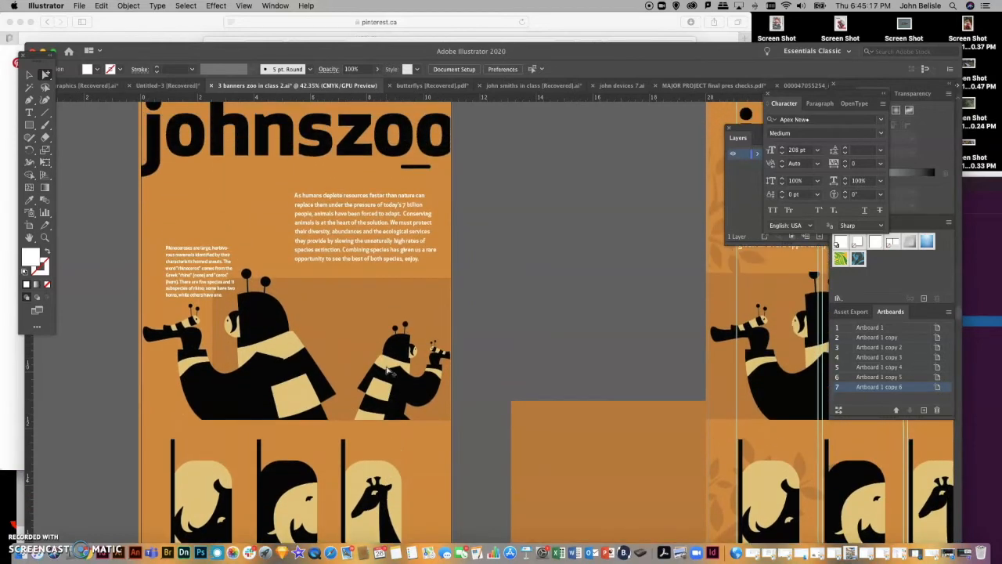
left_click(278, 364)
left_click_drag(278, 362, 278, 342)
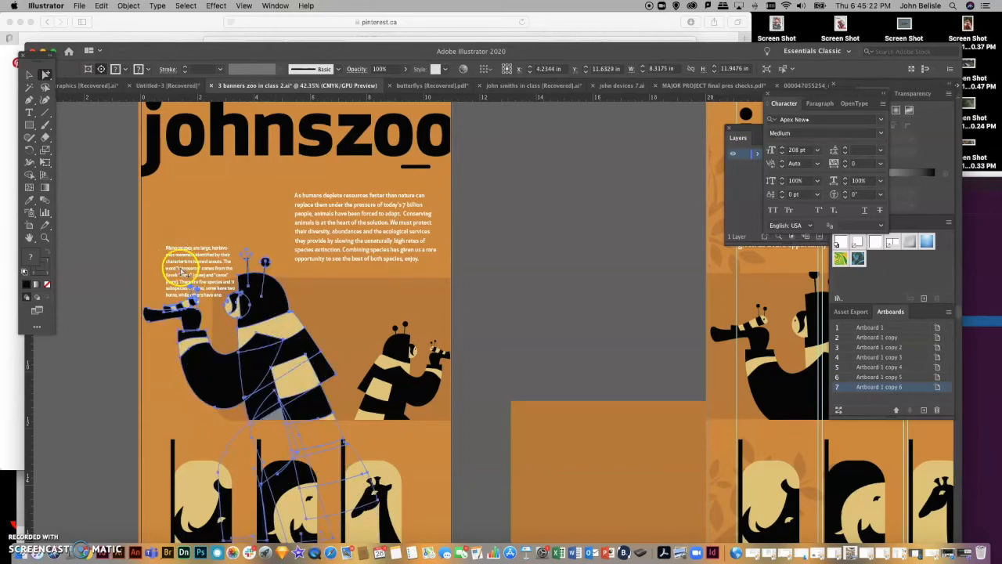
Raise the small rhinoceros text clear of the bee's flute and nudge the intro paragraph slightly up
left_click_drag(182, 272, 183, 257)
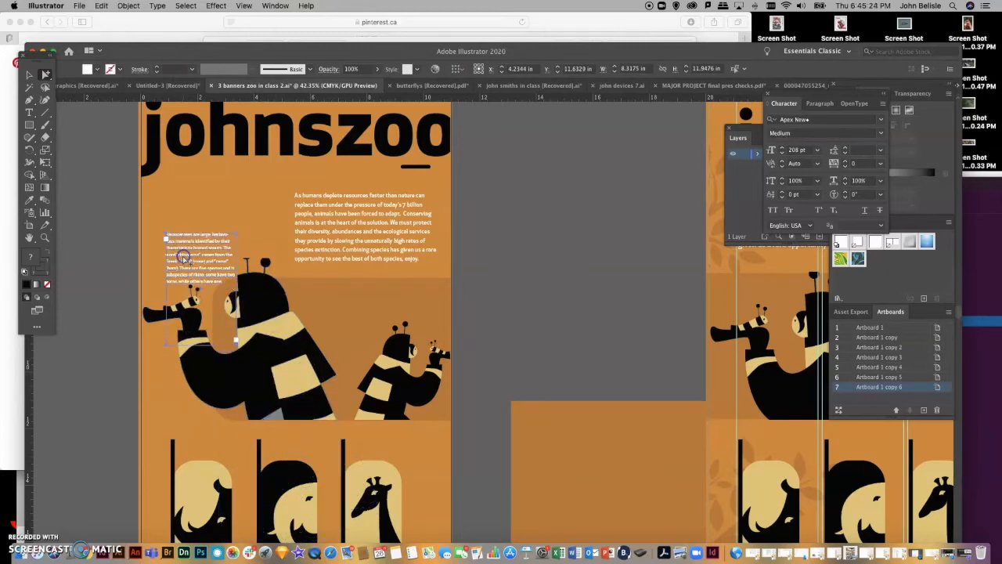
left_click(91, 248)
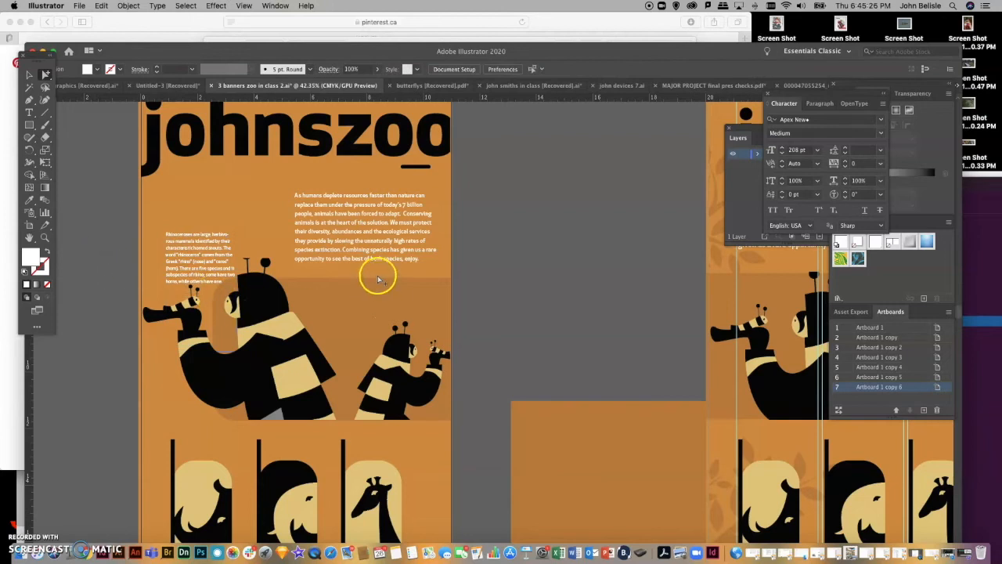
left_click_drag(347, 261, 347, 251)
left_click(555, 298)
left_click(504, 298)
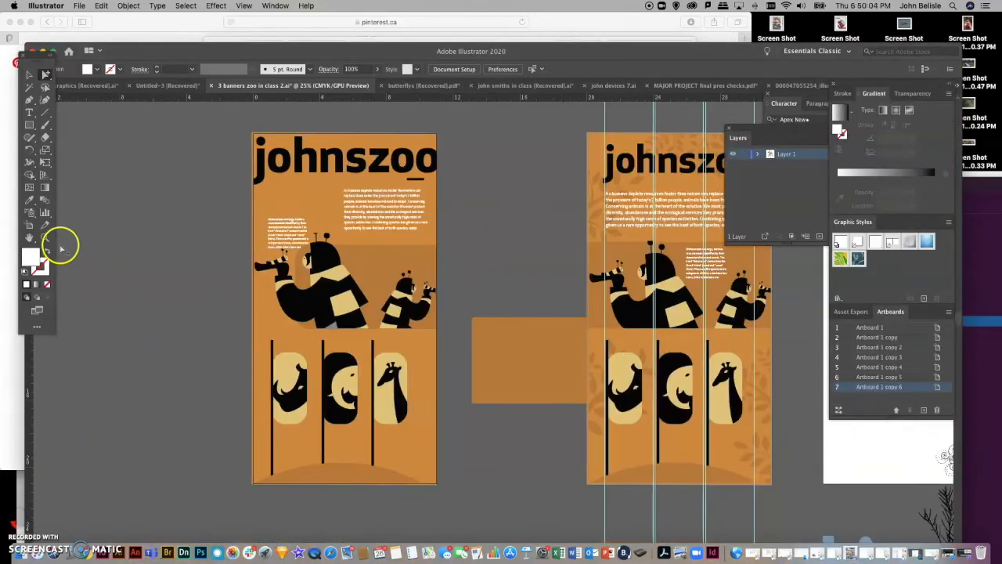
left_click(45, 237)
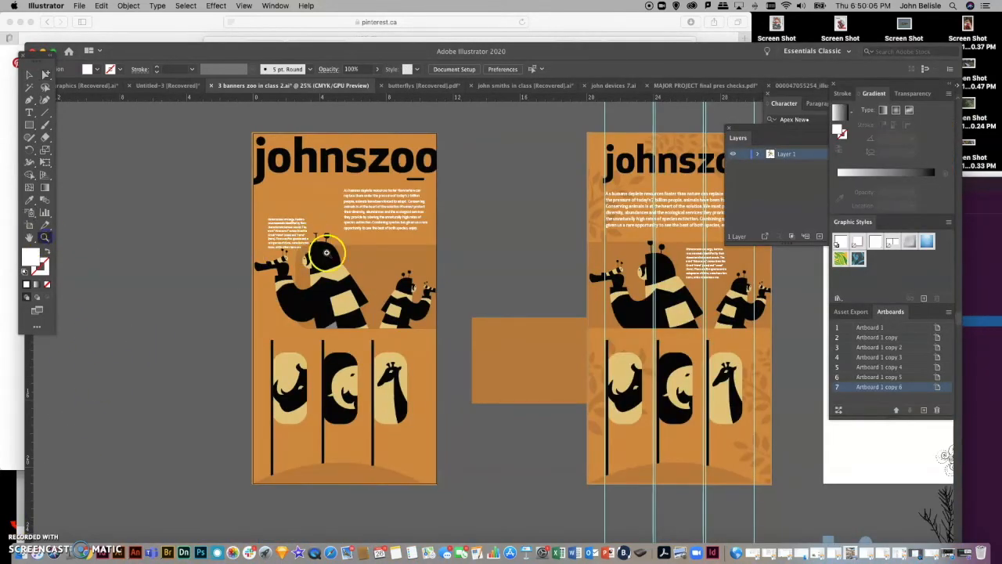
left_click_drag(330, 261, 384, 295)
scroll(384, 293, "up", 3)
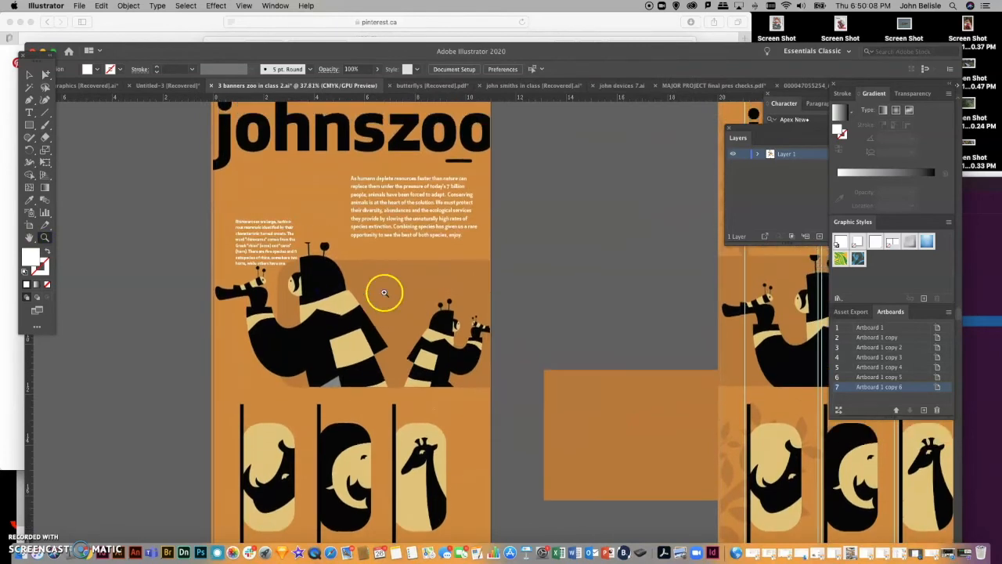
left_click(44, 75)
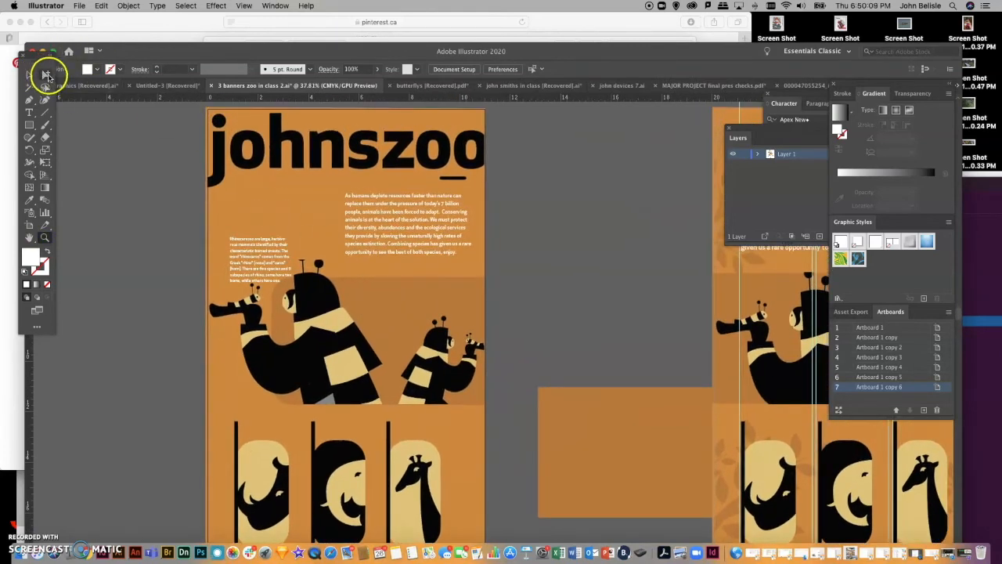
left_click(268, 151)
left_click(109, 140)
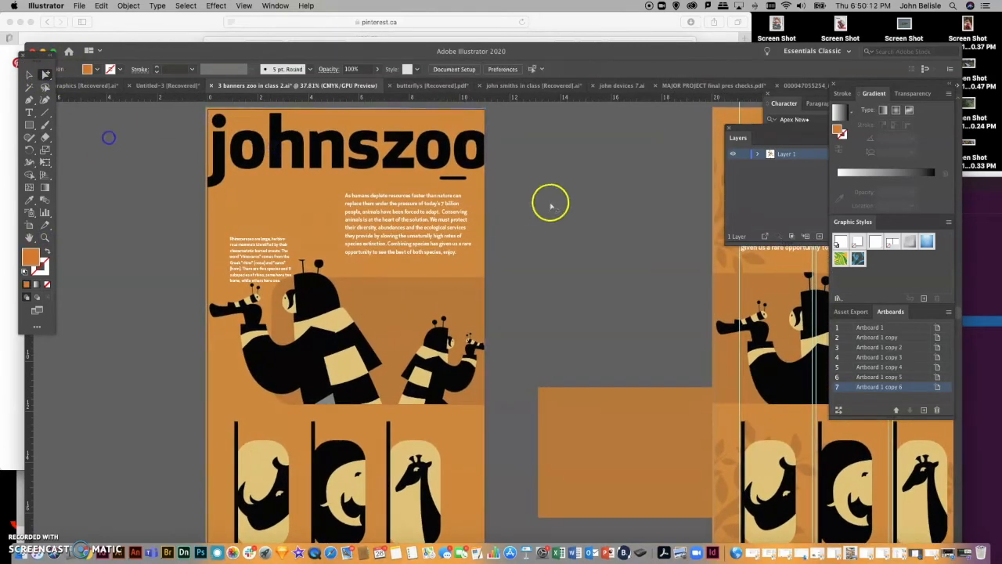
Place a duplicate of the neighbouring banner's johnszoo headline in the gap between the banners and delete it
scroll(552, 203, "right", 5)
left_click(642, 176)
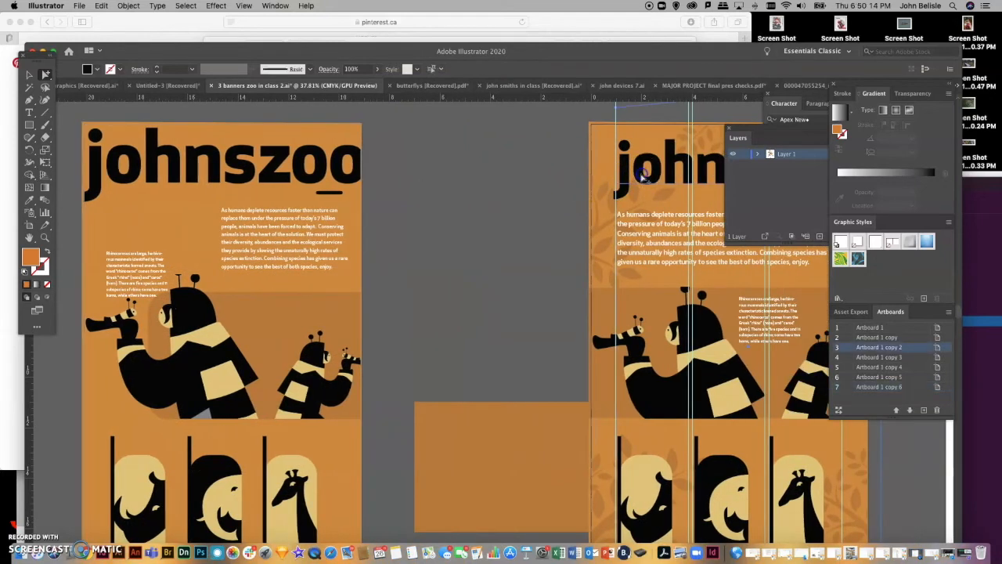
left_click_drag(643, 178, 388, 178)
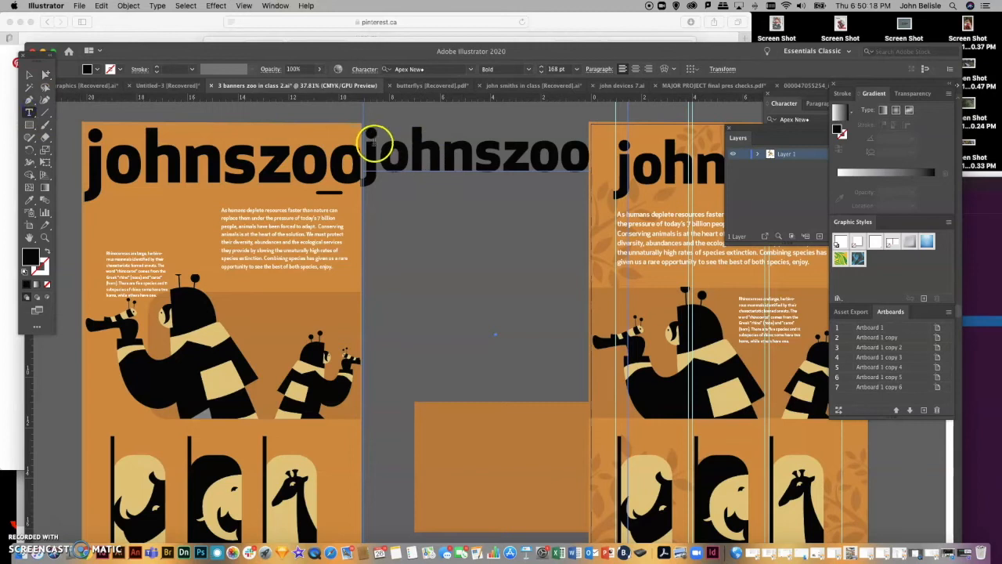
left_click_drag(369, 146, 741, 189)
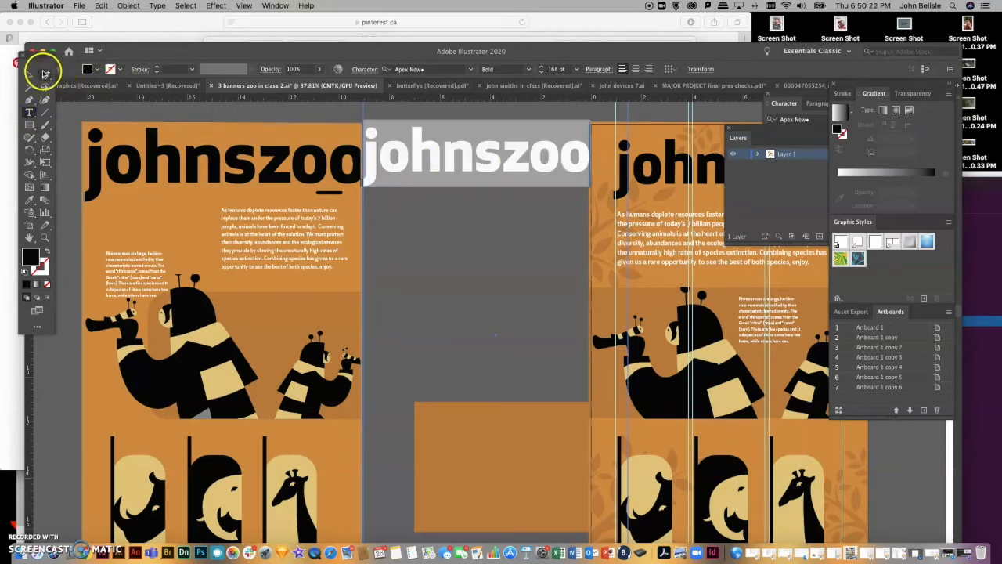
left_click(46, 75)
key("Delete")
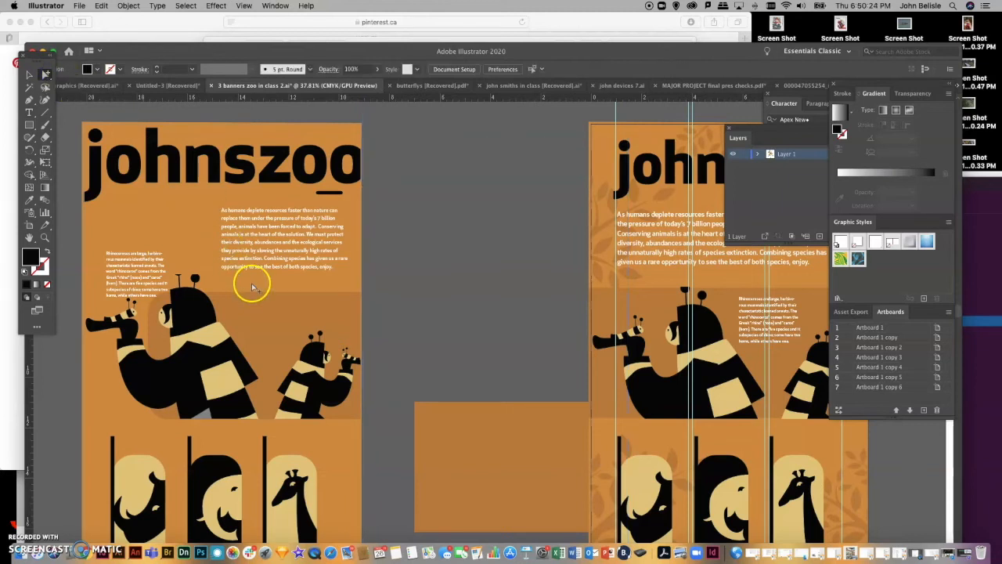
scroll(250, 281, "down", 3)
left_click(29, 112)
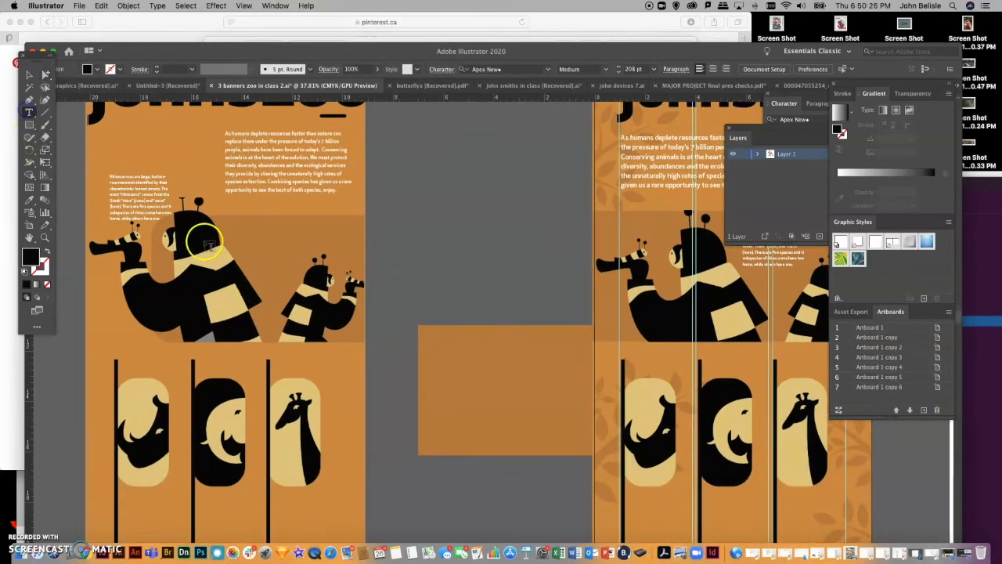
left_click_drag(188, 232, 351, 340)
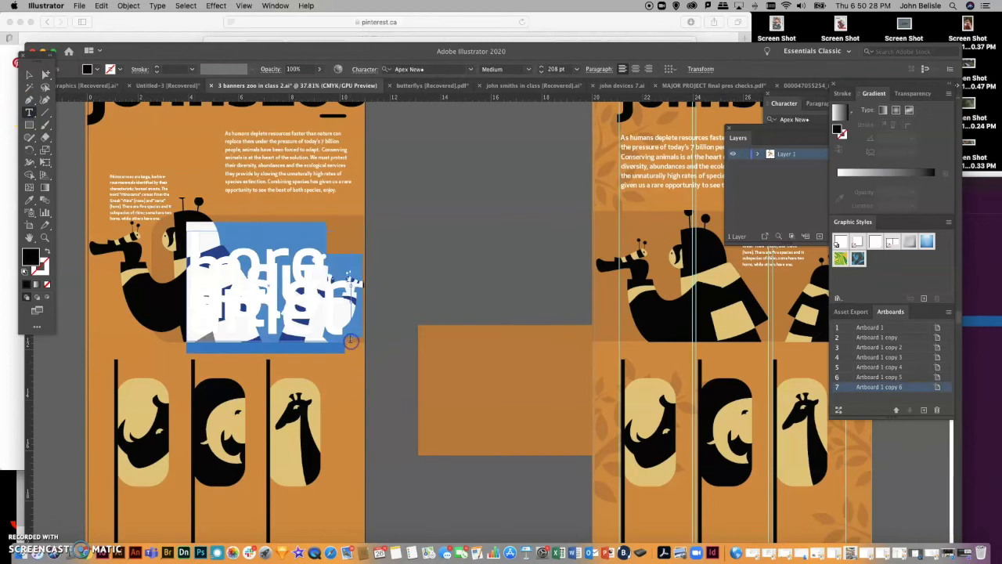
key("BackSpace")
Place a two-line copy of the johnszoo headline over the bees and replace its text with "caterpillar/man"
left_click(46, 75)
left_click_drag(261, 253, 296, 233)
left_click(29, 113)
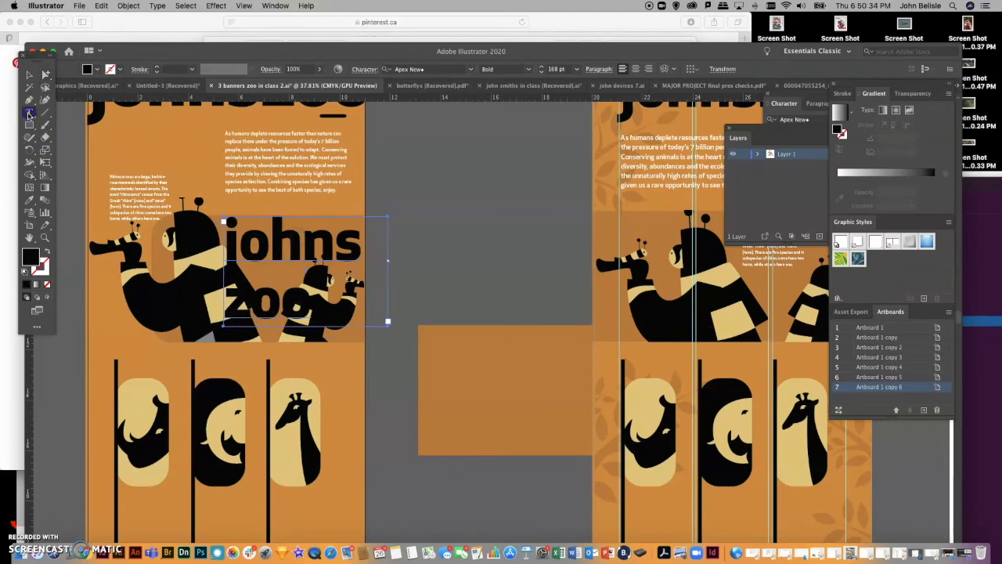
left_click_drag(225, 227, 382, 339)
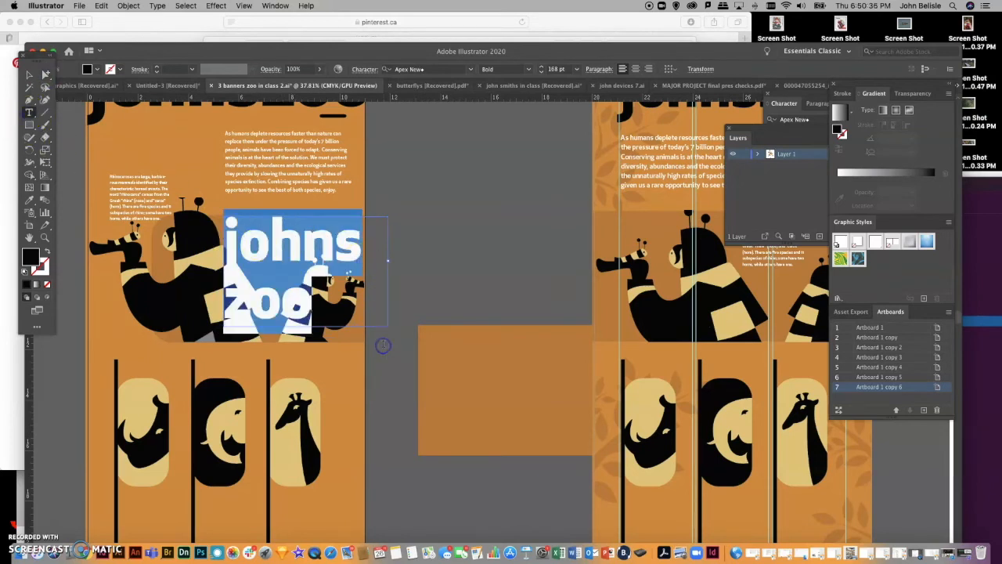
type("ca")
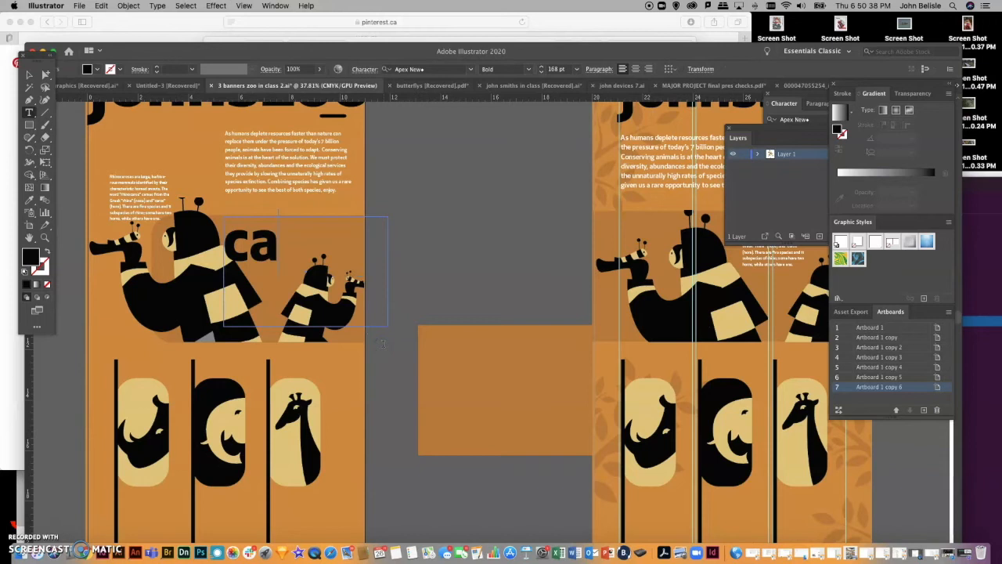
type("terp")
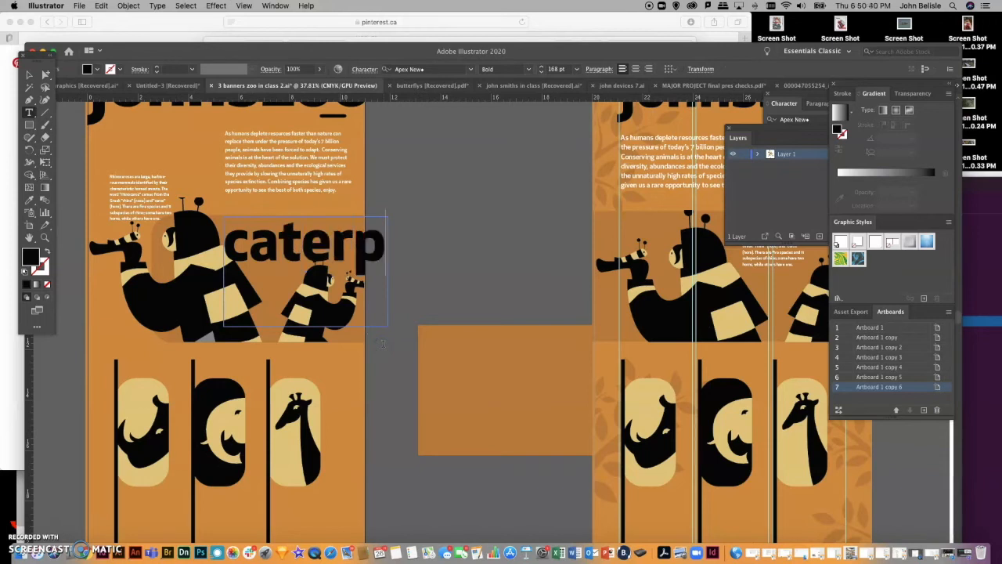
type("ill")
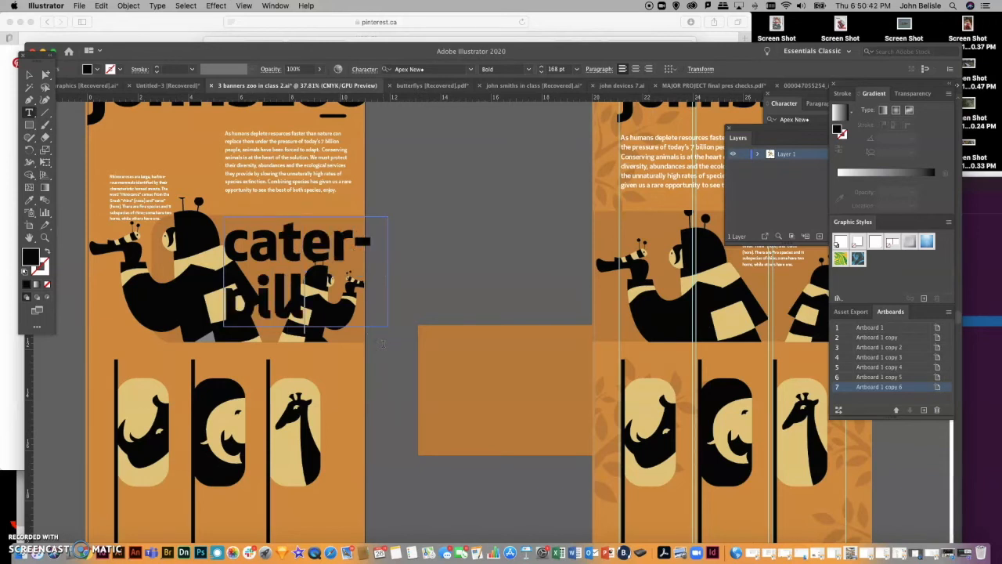
type("ar")
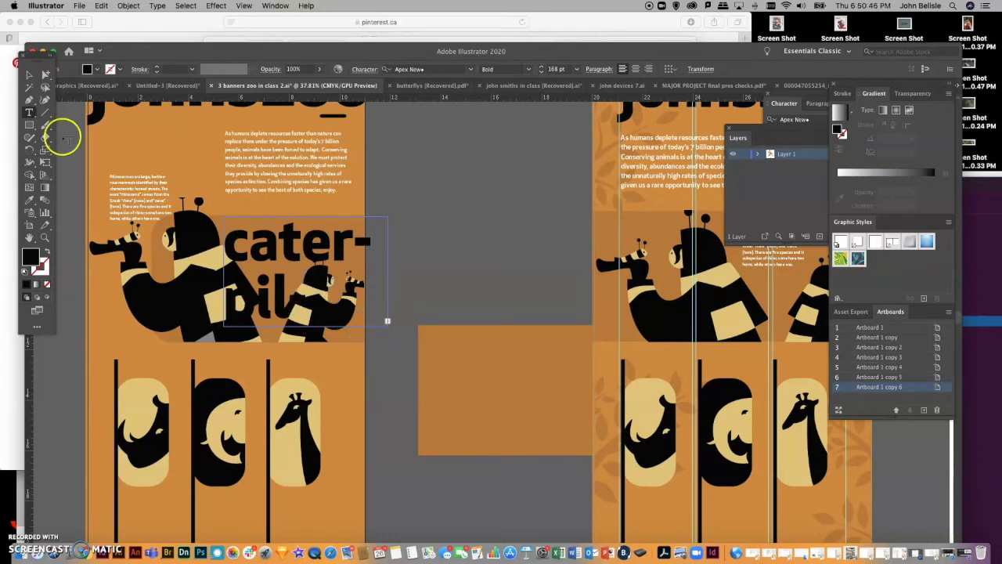
Color the caterpillar text with the banner's orange background color using the Eyedropper and nudge it slightly up and left
left_click(46, 73)
scroll(433, 269, "up", 2)
scroll(433, 269, "left", 2)
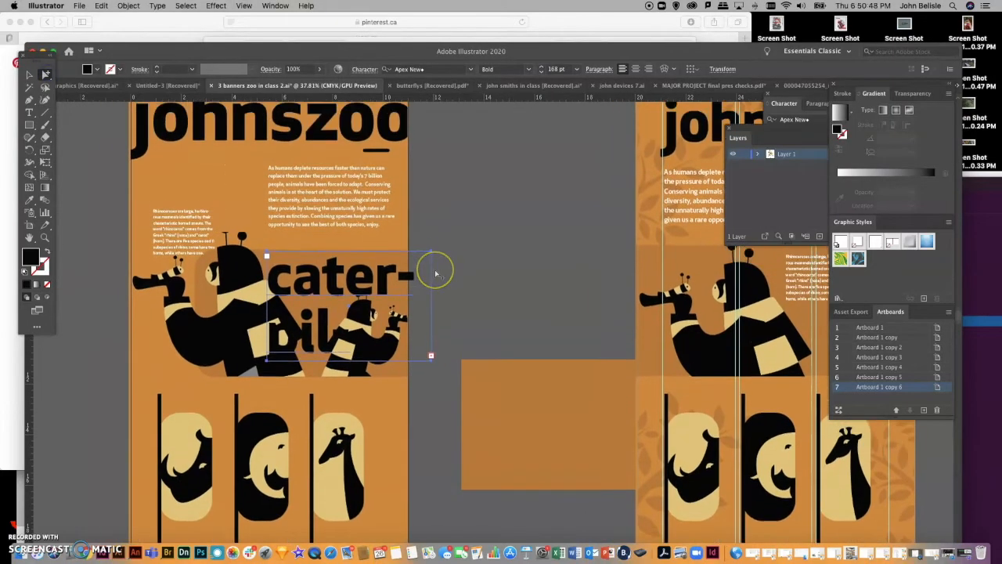
scroll(436, 273, "up", 2)
left_click(537, 300)
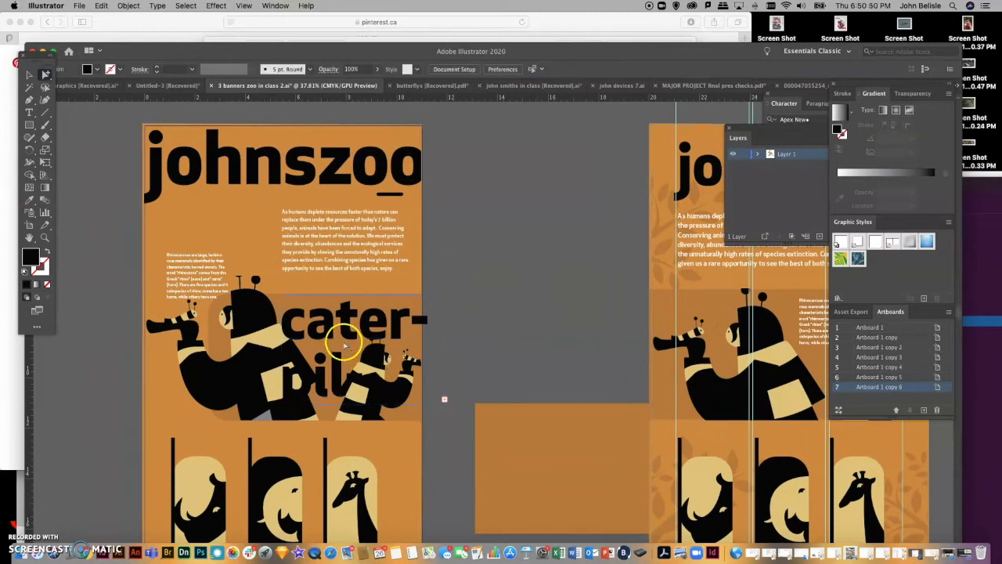
left_click(323, 321)
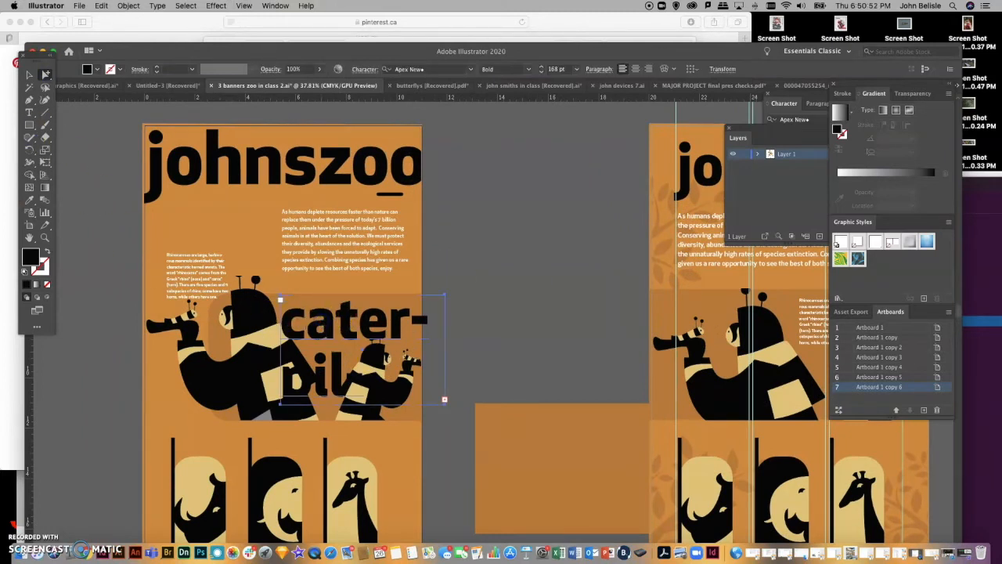
left_click(29, 202)
left_click(226, 227)
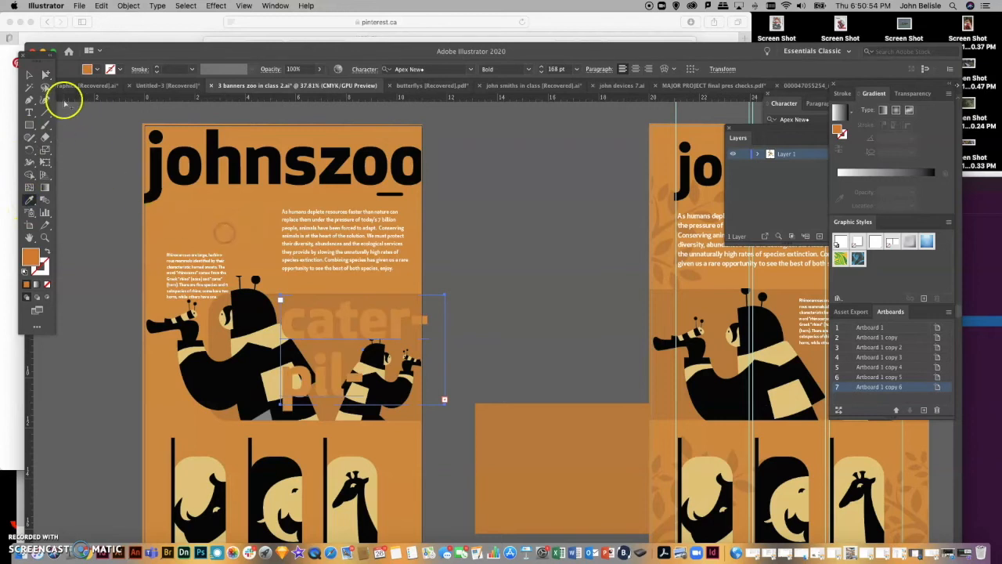
left_click(44, 75)
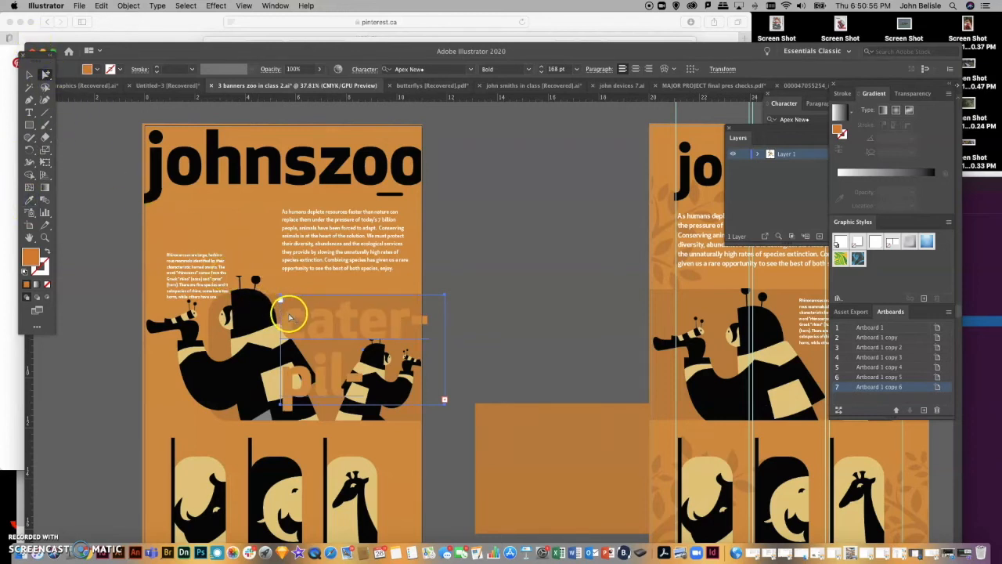
left_click_drag(292, 321, 284, 317)
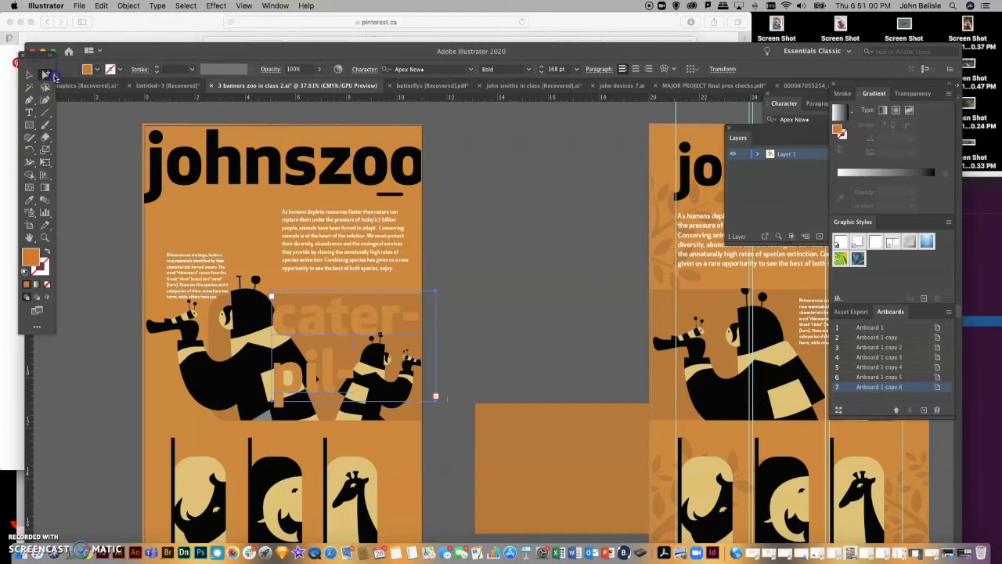
Widen the caterpillar text frame on its left side and move the text back right, beside the large bee's head
left_click(44, 74)
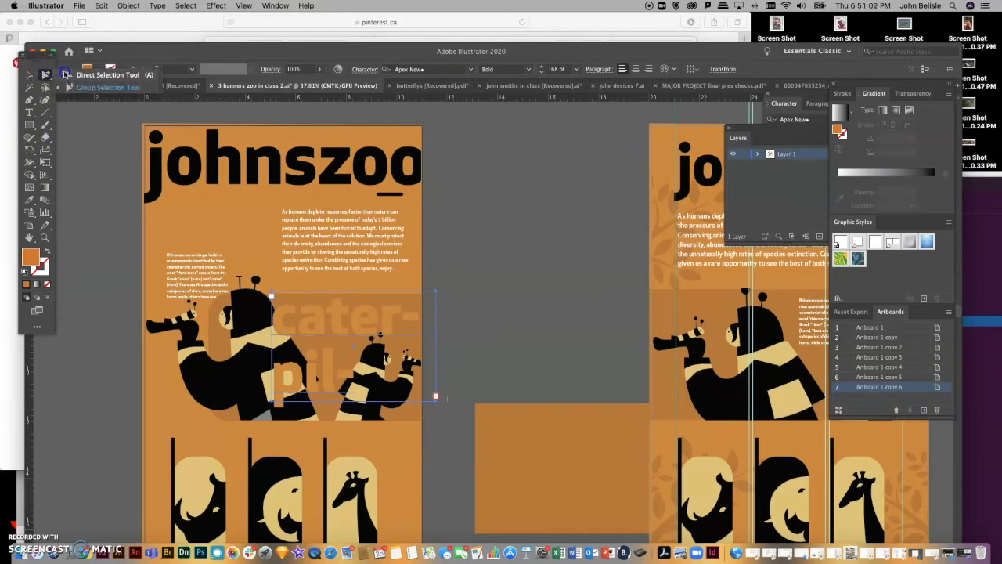
left_click(65, 75)
left_click(542, 315)
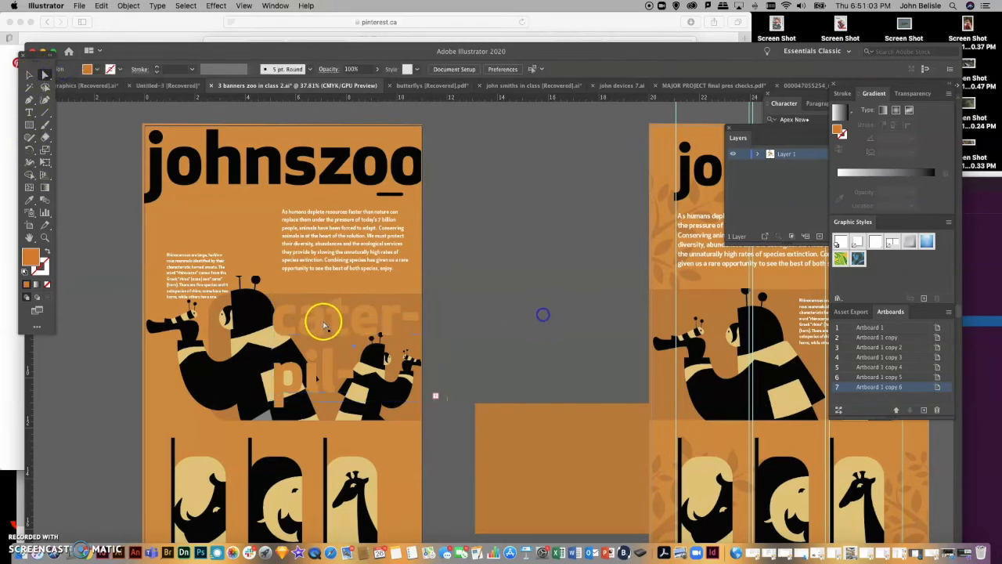
left_click(272, 317)
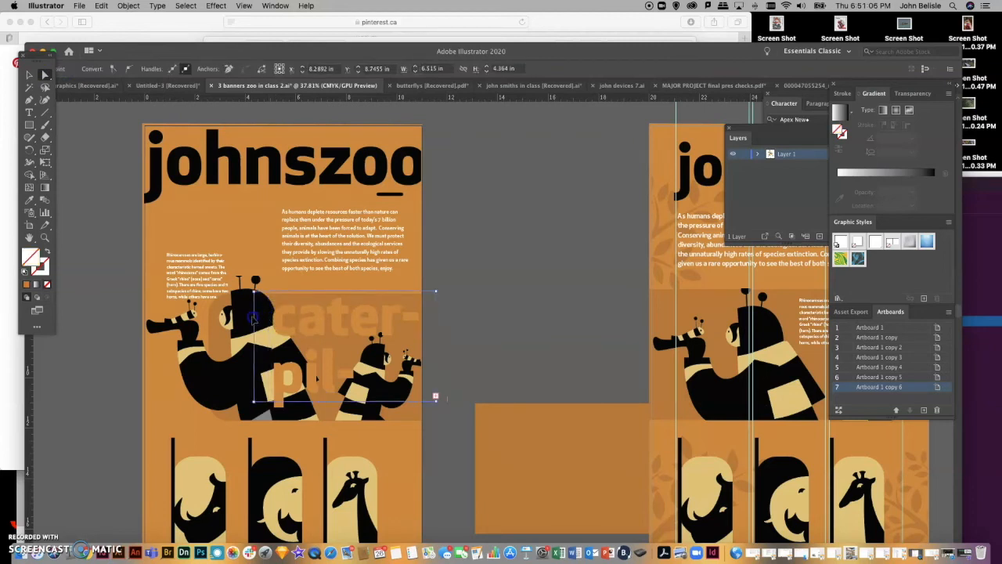
left_click_drag(227, 317, 224, 317)
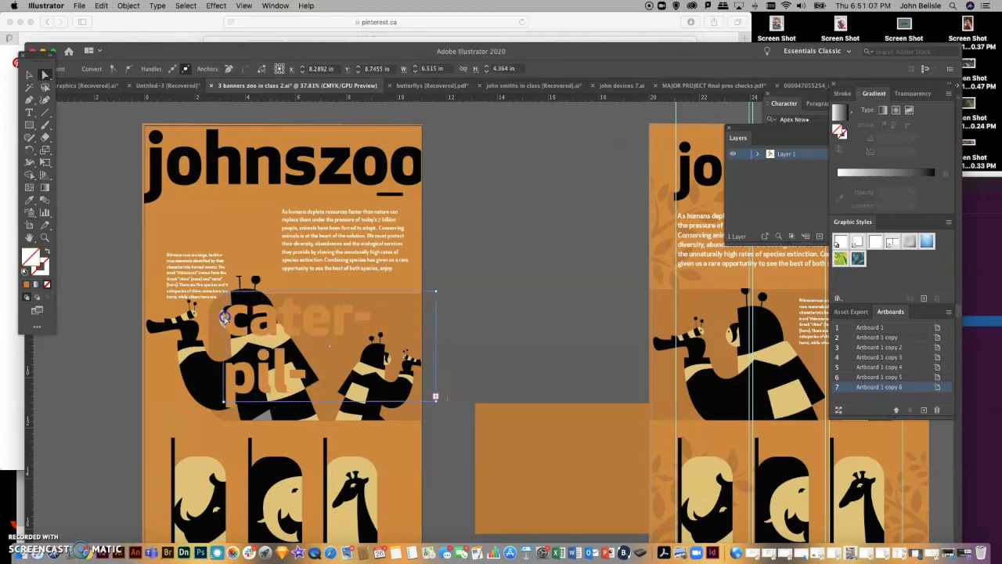
left_click(448, 329)
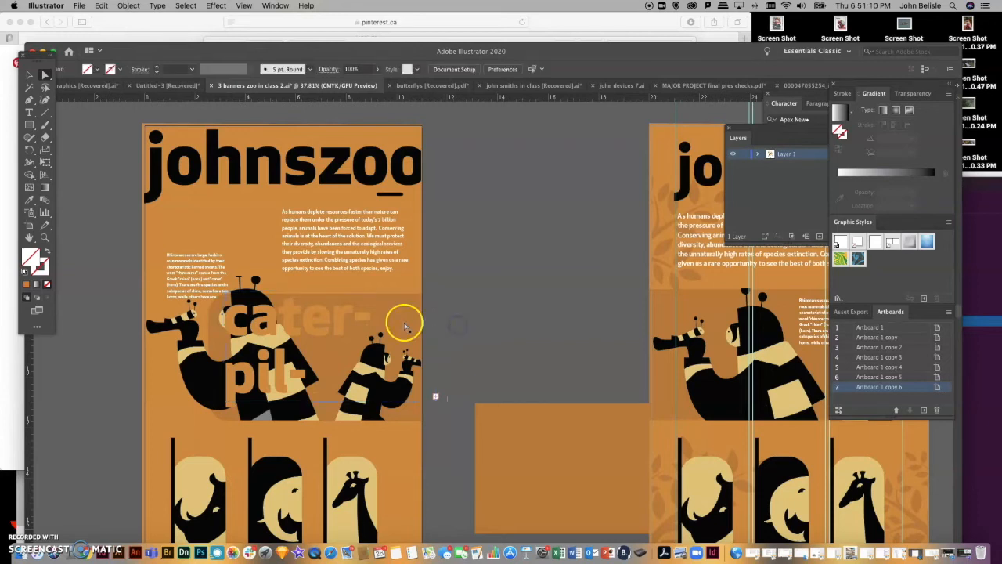
left_click_drag(322, 318, 349, 313)
Send the caterpillar text, the darker orange panel and the orange background to the back in turn, leaving the text between panel and bees
left_click(46, 74)
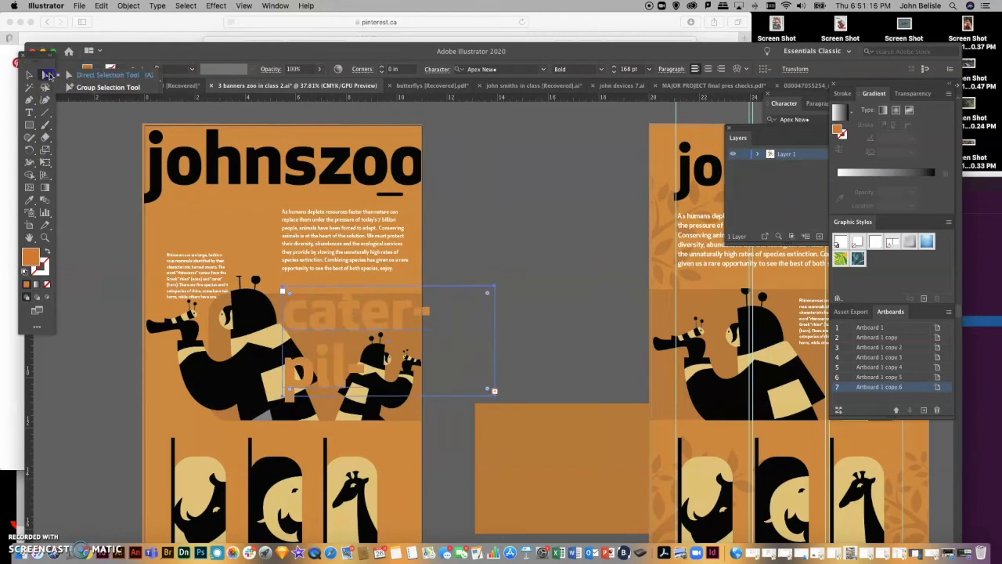
left_click(70, 87)
left_click(339, 337)
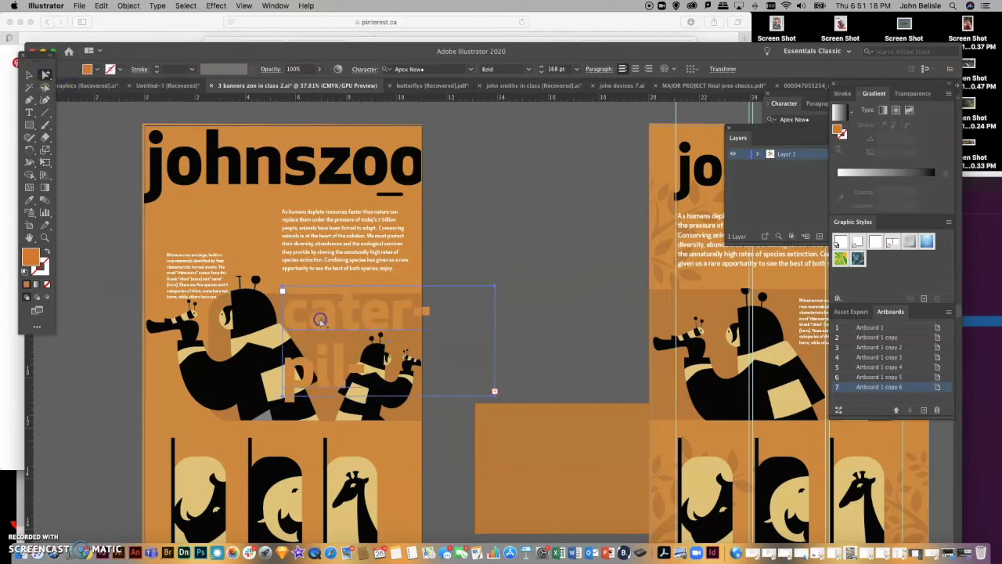
key("super+shift+[")
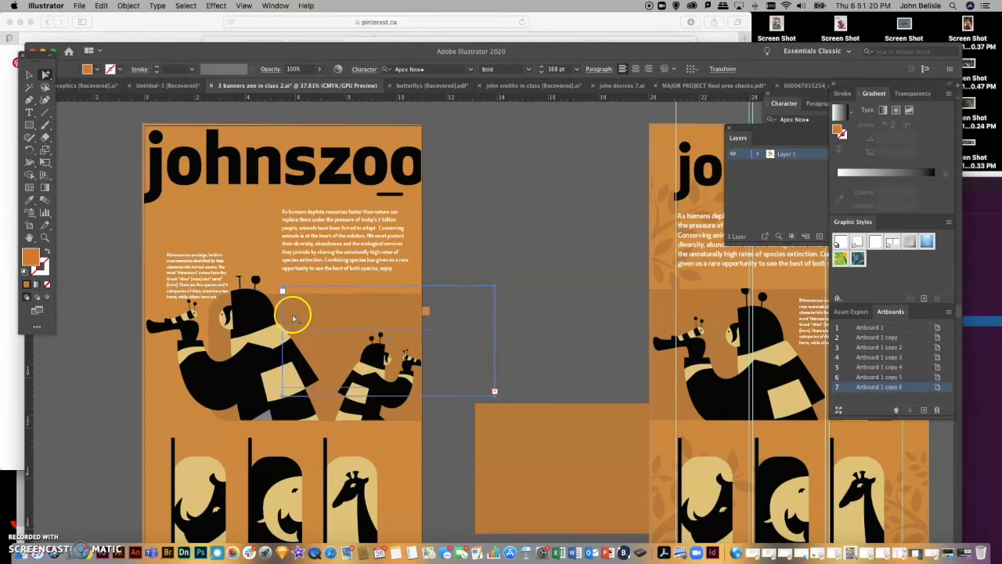
left_click(275, 302)
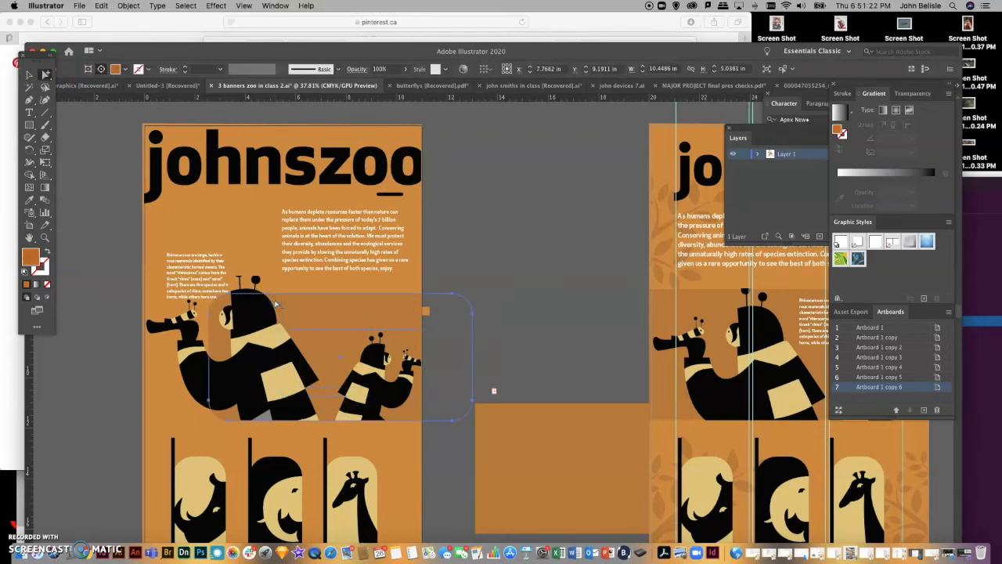
left_click(275, 303)
key("Delete")
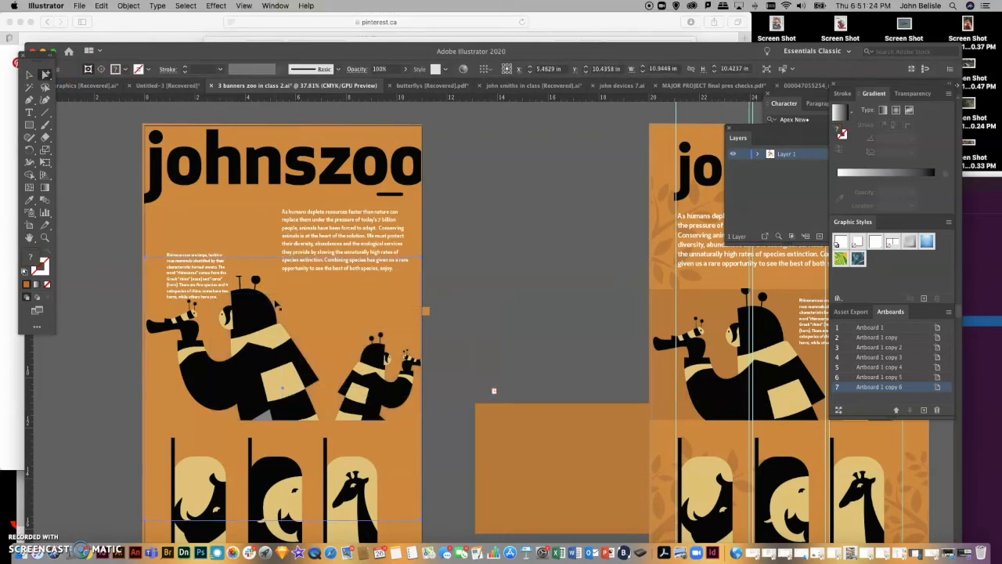
left_click(208, 225)
key("super+shift+[")
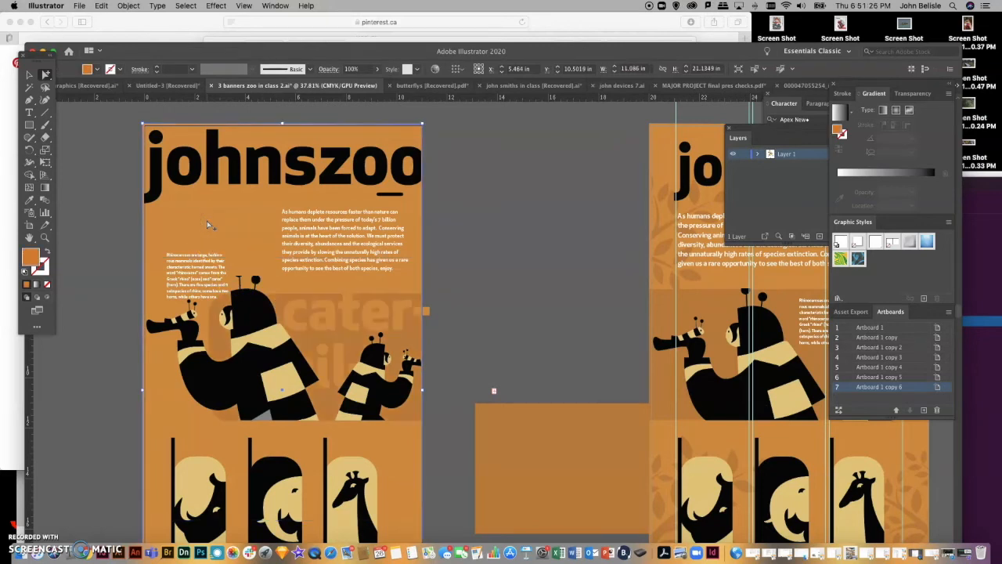
left_click(555, 226)
Set the caterpillar text to 114 pt with 138 pt leading and shift it left, partly behind the large bee
left_click_drag(327, 321, 306, 337)
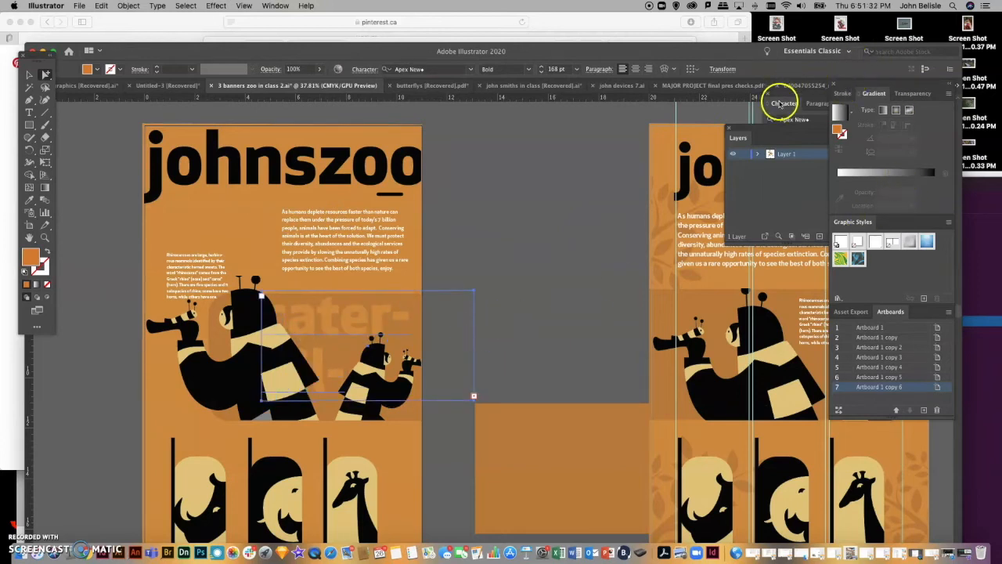
left_click_drag(787, 102, 532, 157)
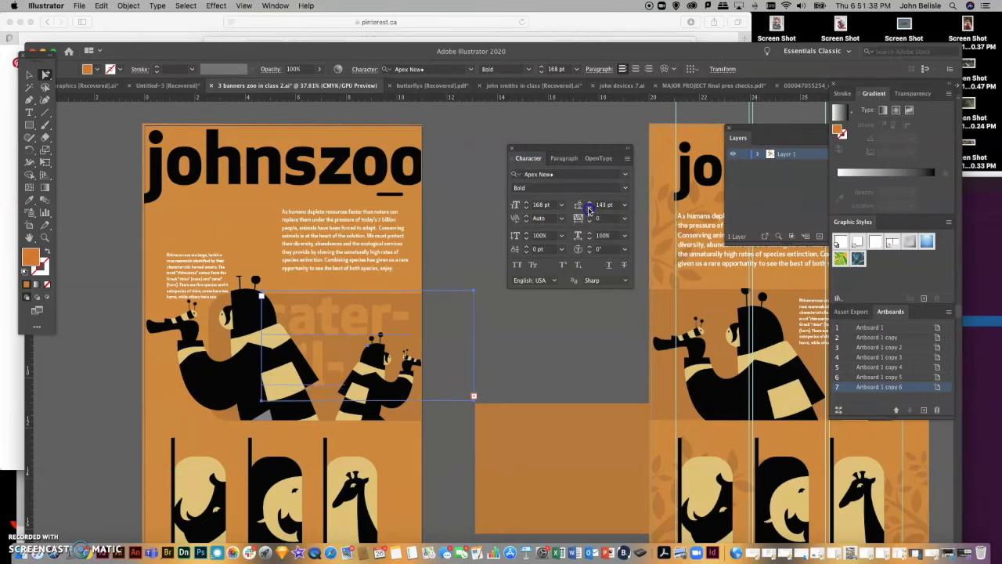
left_click(525, 207)
left_click(525, 207)
left_click(525, 207)
left_click(525, 207)
left_click(526, 208)
left_click(526, 208)
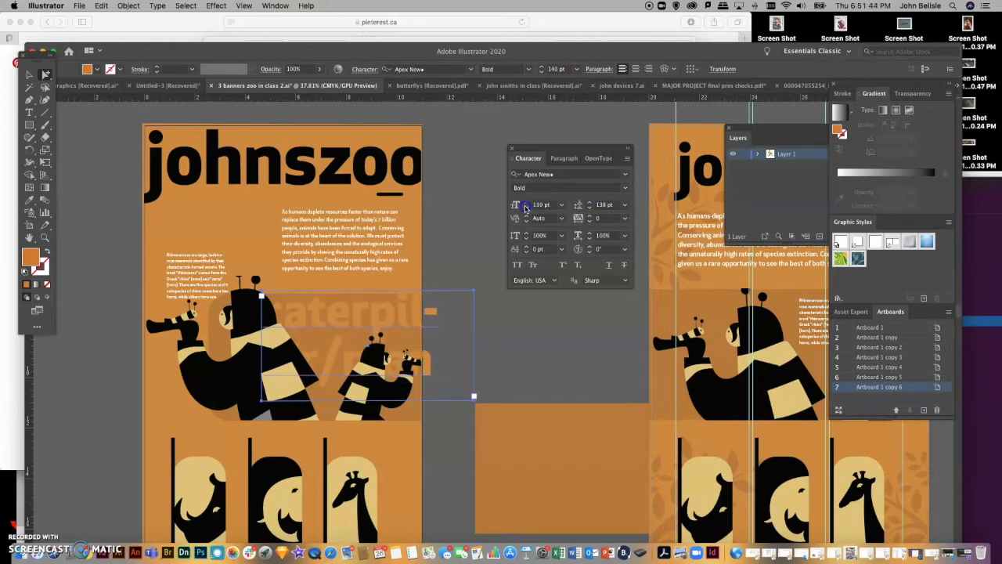
left_click_drag(318, 315, 307, 321)
left_click(525, 207)
left_click(525, 207)
left_click(525, 207)
left_click(525, 208)
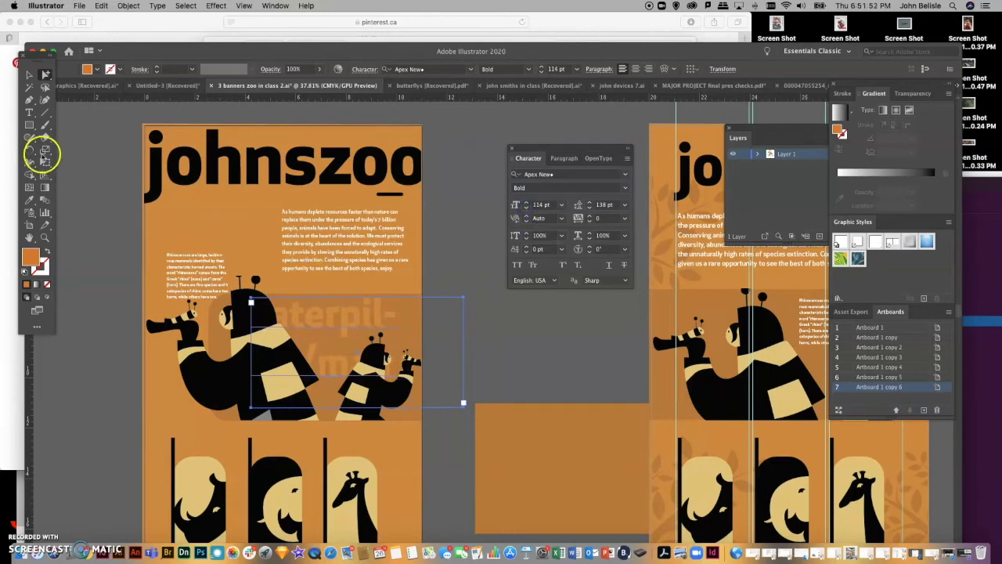
Replace the slash after "caterpillar" with a hyphen
left_click(29, 112)
left_click(307, 352)
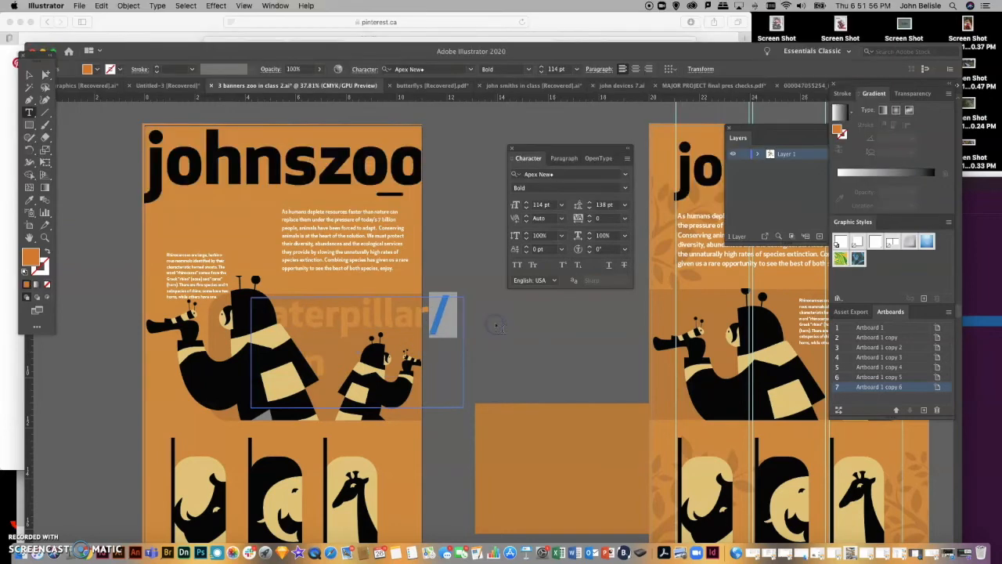
key("BackSpace")
type("-")
left_click(45, 73)
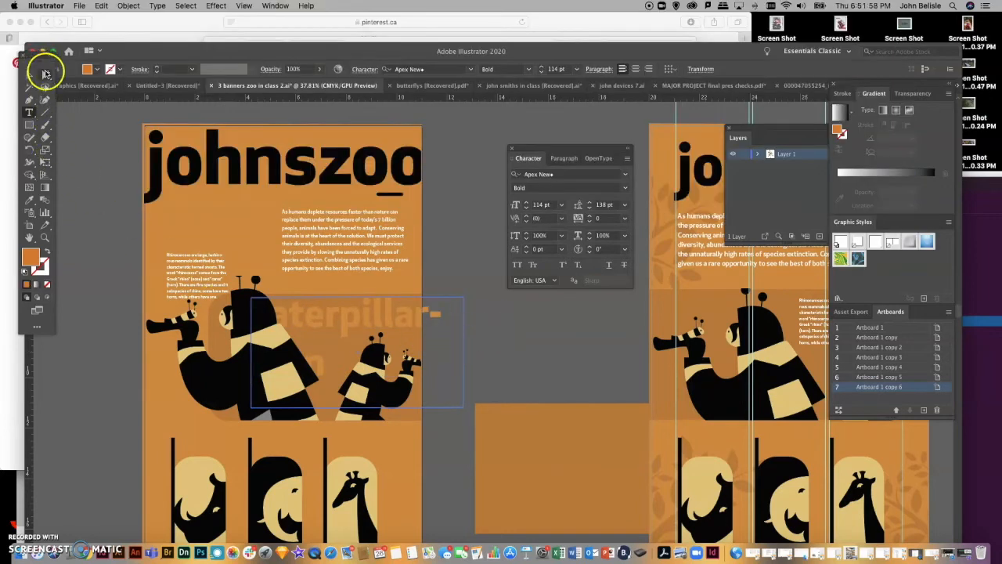
left_click(494, 333)
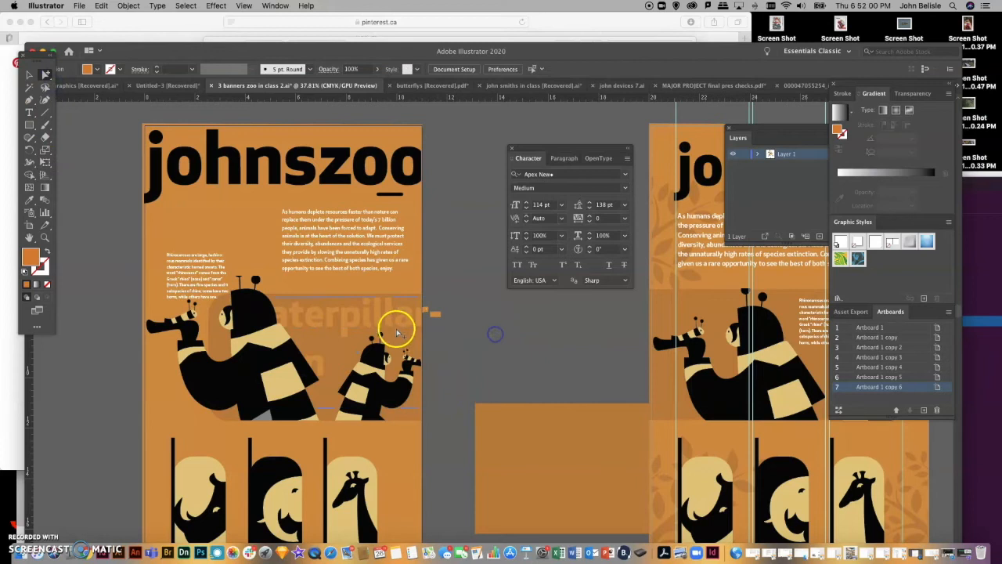
Reduce the caterpillar text to 106 pt and position it from behind the large bee's head to the banner's right edge
left_click_drag(379, 326, 414, 316)
key("super+z")
mouse_move(336, 319)
left_mouse_down()
mouse_move(336, 350)
mouse_move(332, 315)
left_mouse_up()
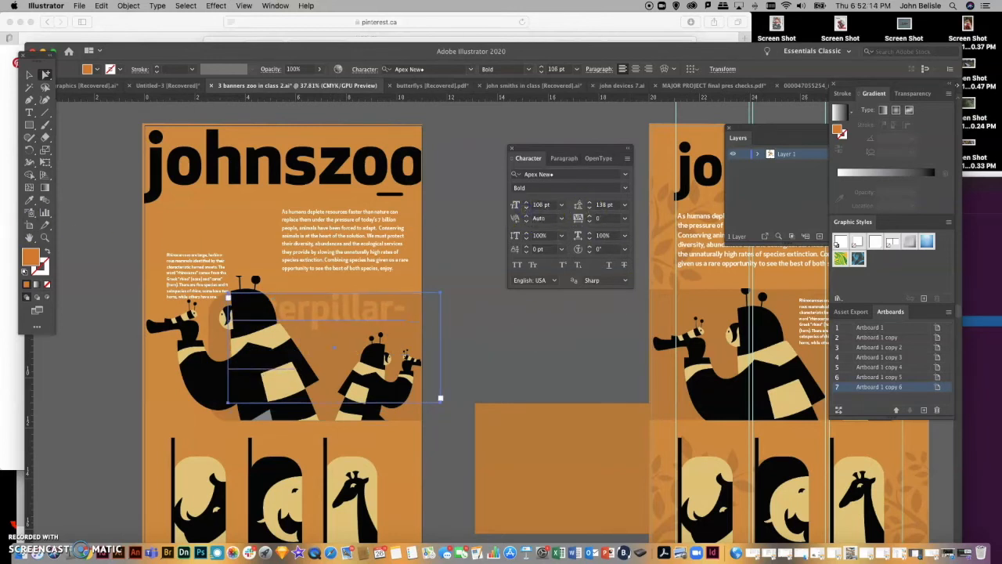
left_click(46, 75)
left_click_drag(341, 311, 359, 311)
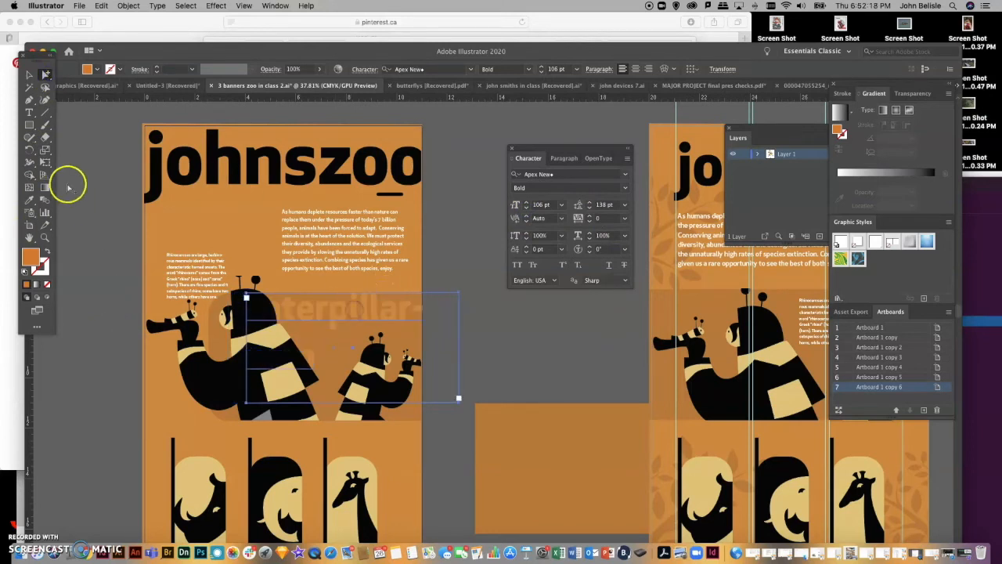
left_click(29, 111)
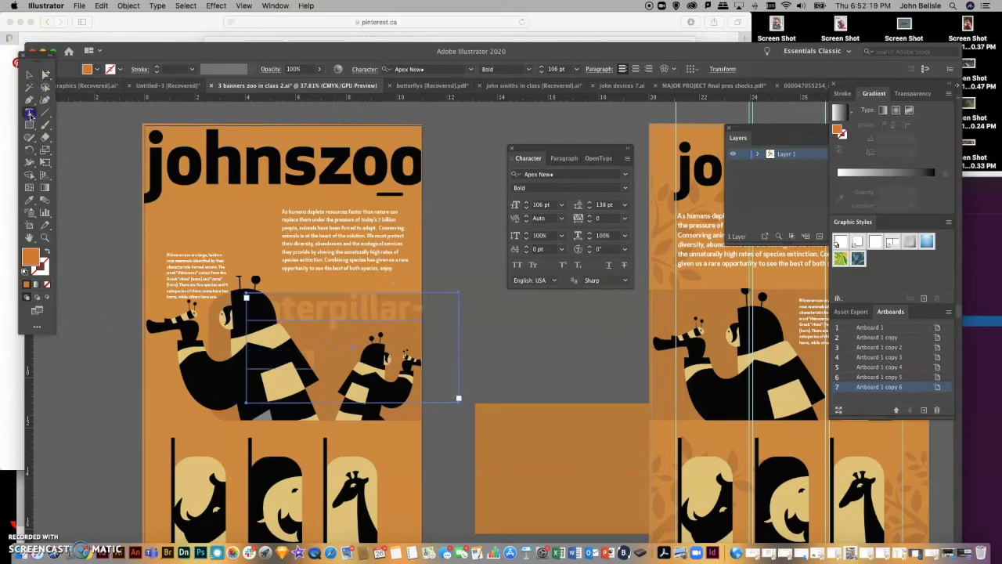
Delete the hyphen and the word "man" from the caterpillar text
left_click(246, 359)
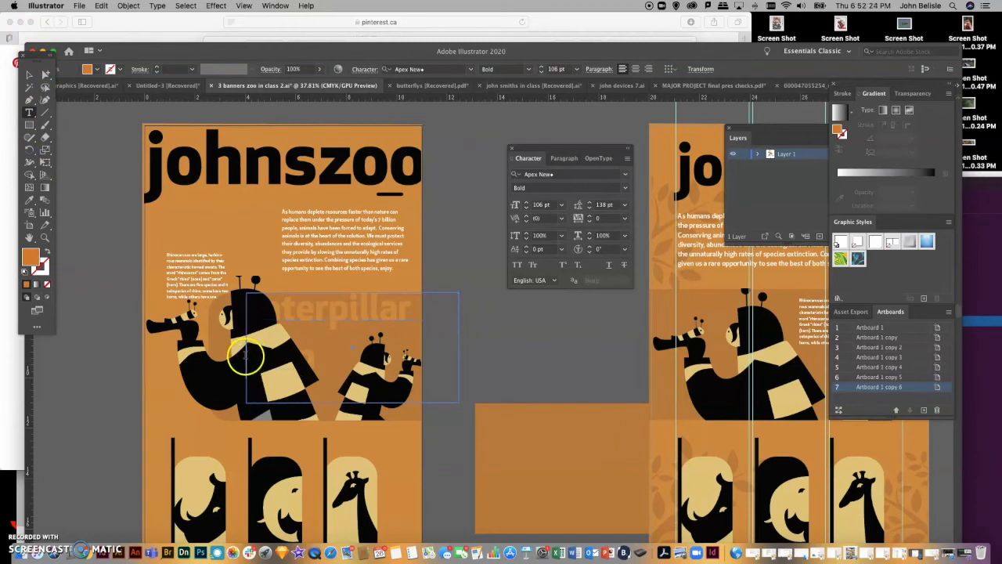
left_click_drag(248, 354, 376, 367)
key("BackSpace")
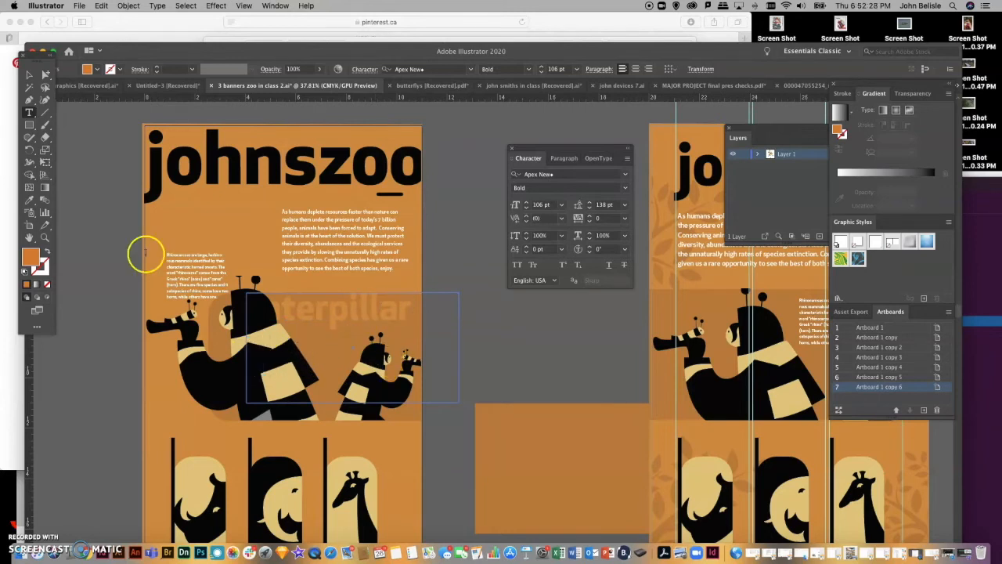
Create a separate "man" text in the caterpillar text's bold orange style and place it beneath that word, over the small bee
left_click_drag(80, 208, 206, 291)
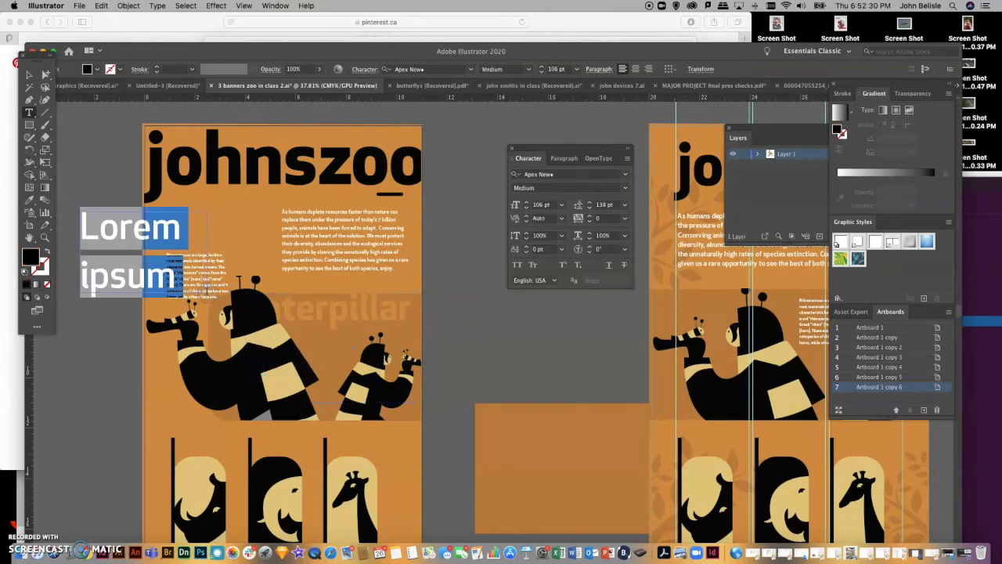
type("man")
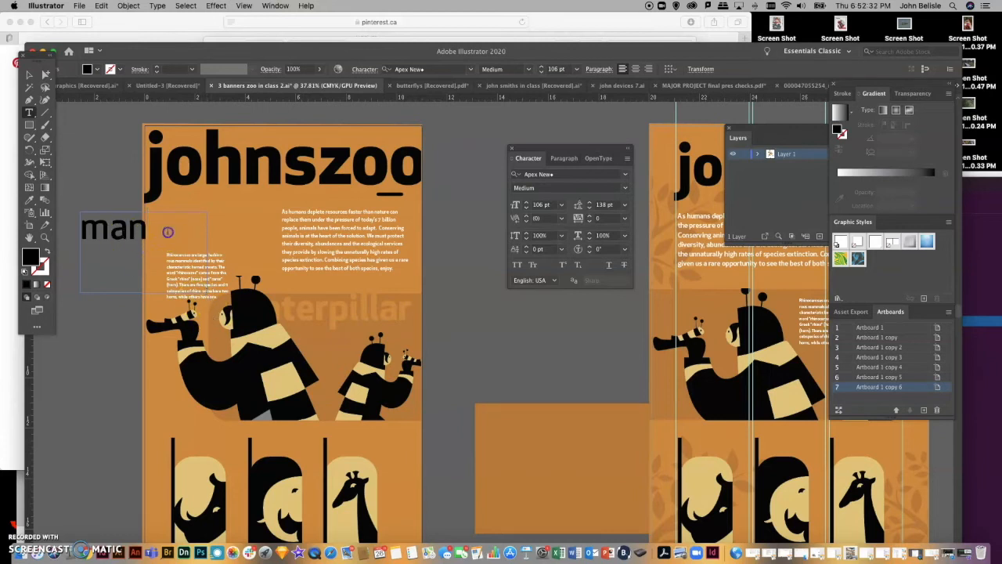
left_click_drag(169, 232, 48, 224)
left_click(313, 306)
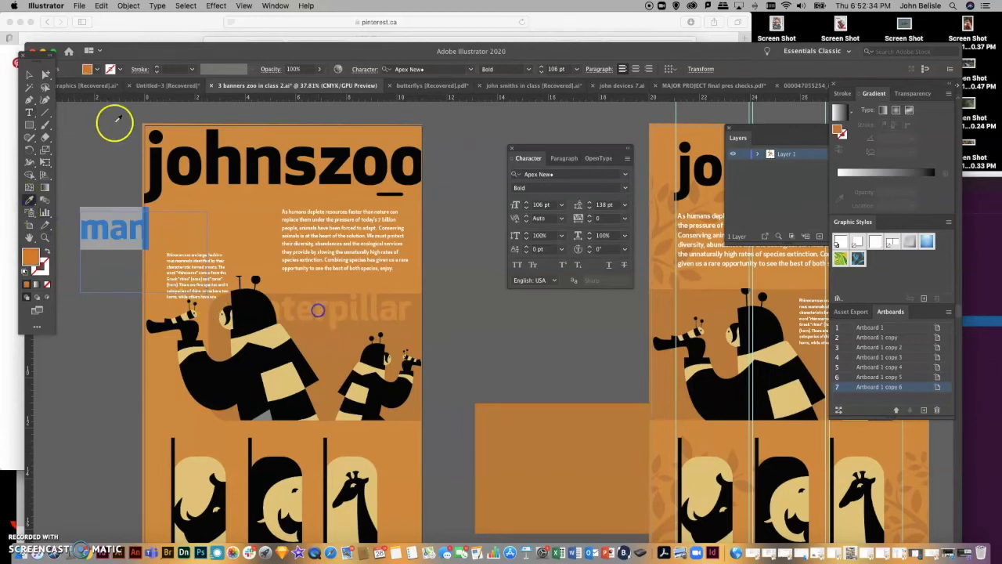
left_click(46, 73)
left_click_drag(126, 228, 338, 366)
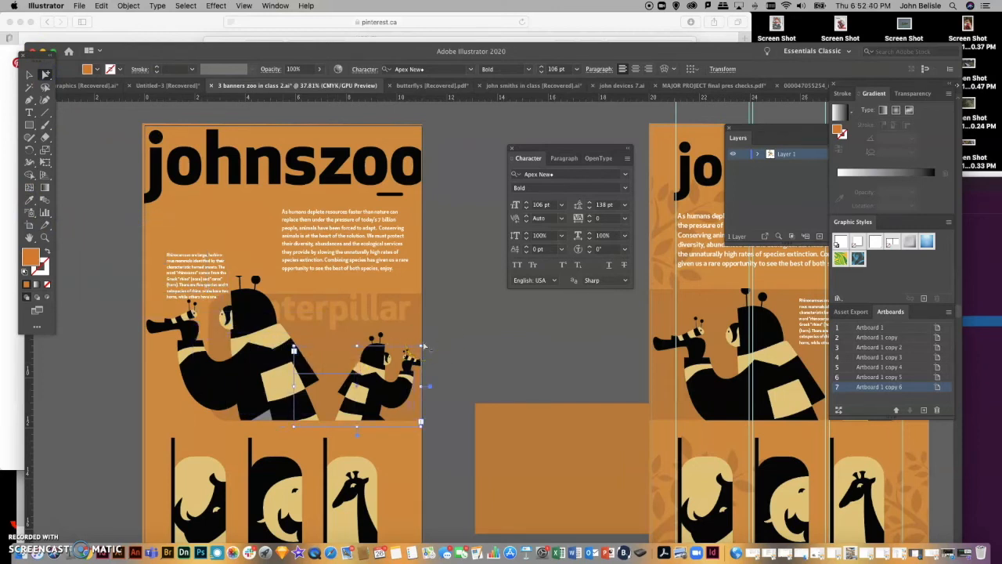
Try to reveal the "man" text by selecting the darker panel together with the orange background
left_click(346, 335)
left_click(218, 326)
left_click(166, 358)
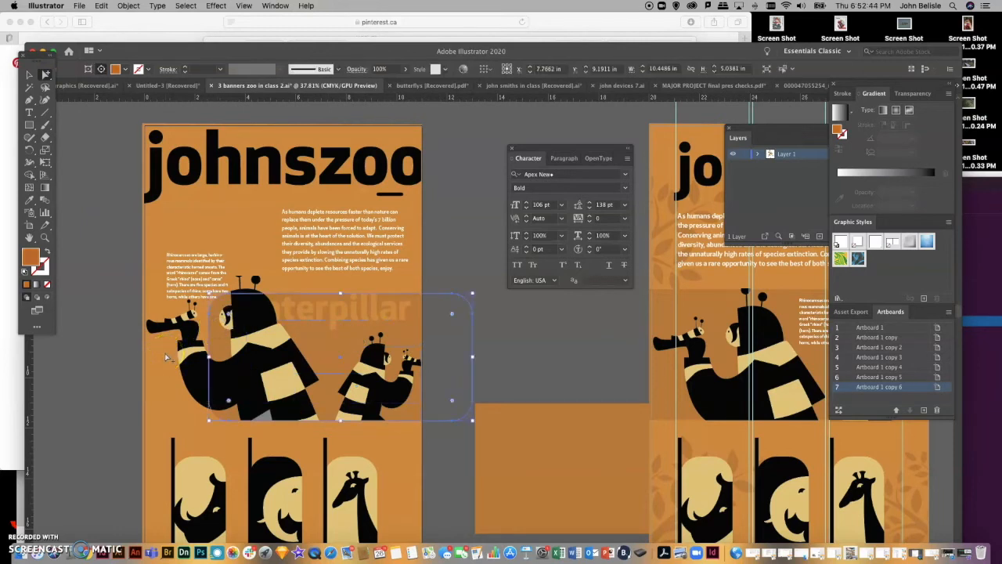
left_click(165, 356)
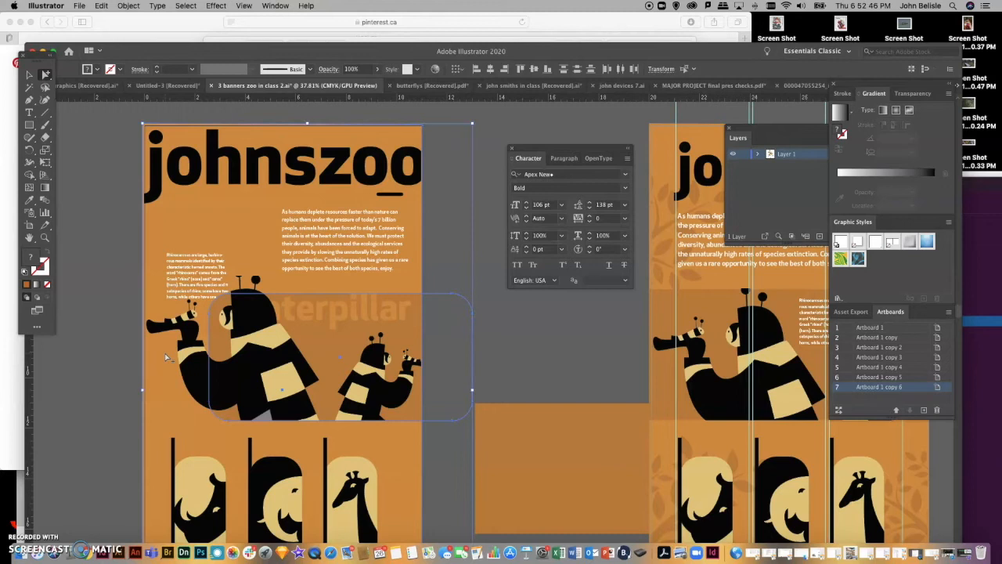
left_click_drag(158, 329, 158, 314)
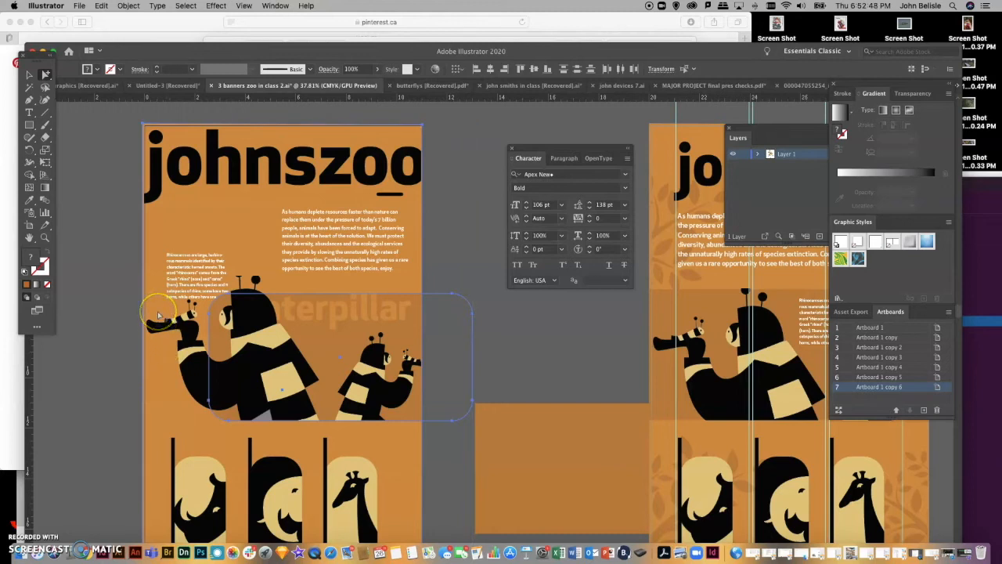
left_click(123, 311)
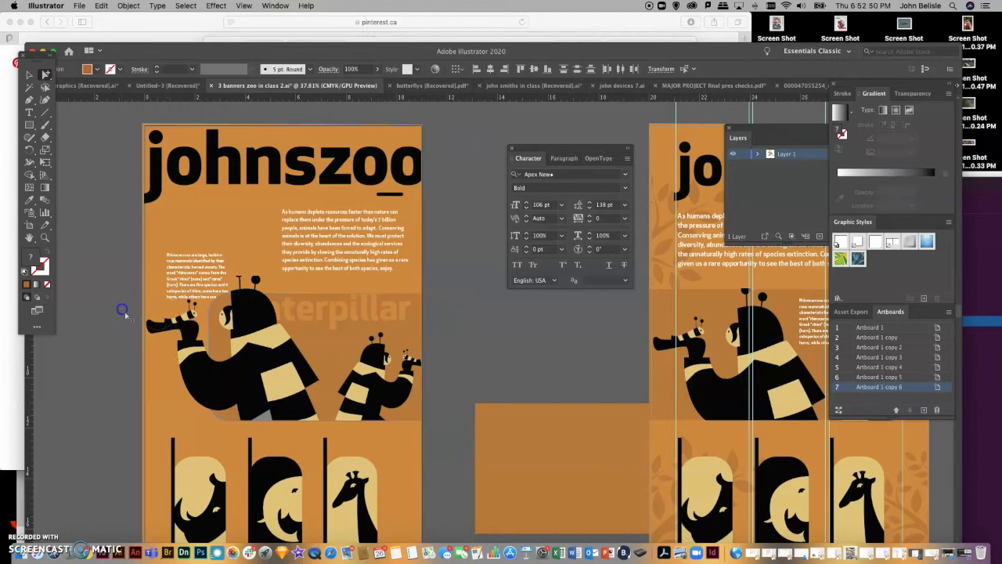
Shift the caterpillar text right to the banner's edge and unlock all locked objects
left_click_drag(311, 314, 323, 317)
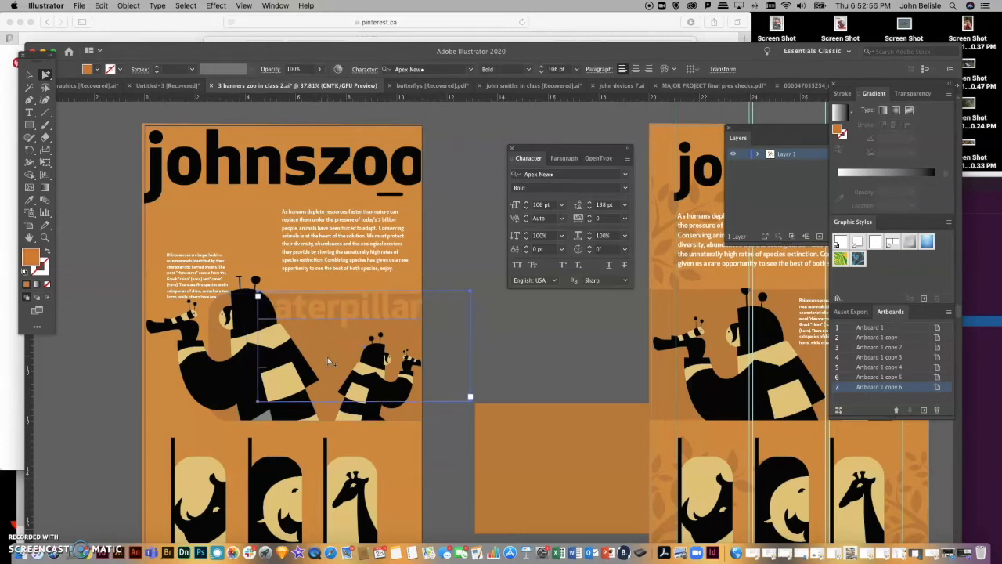
left_click(213, 327)
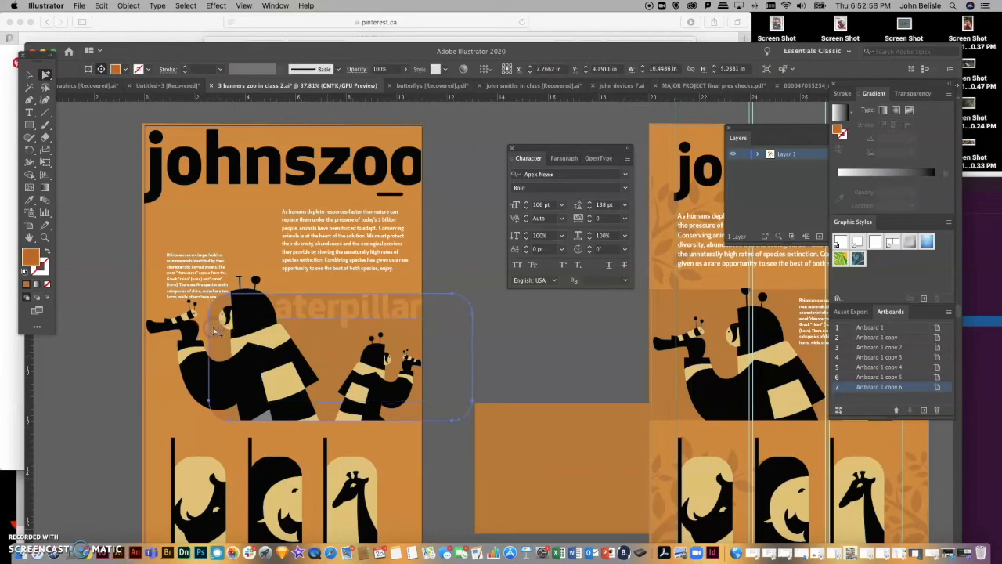
left_click(312, 359)
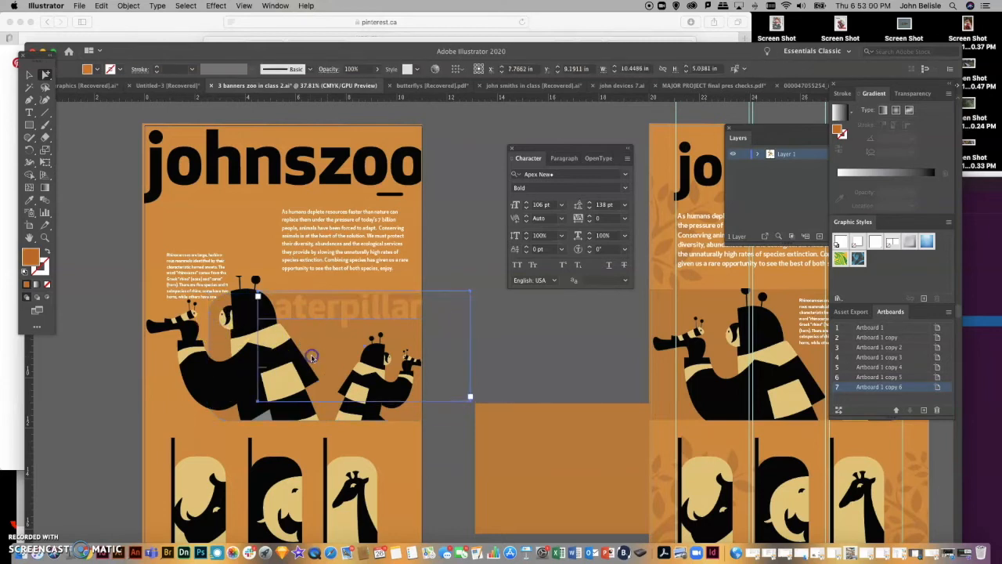
left_click(217, 334)
left_click(335, 363)
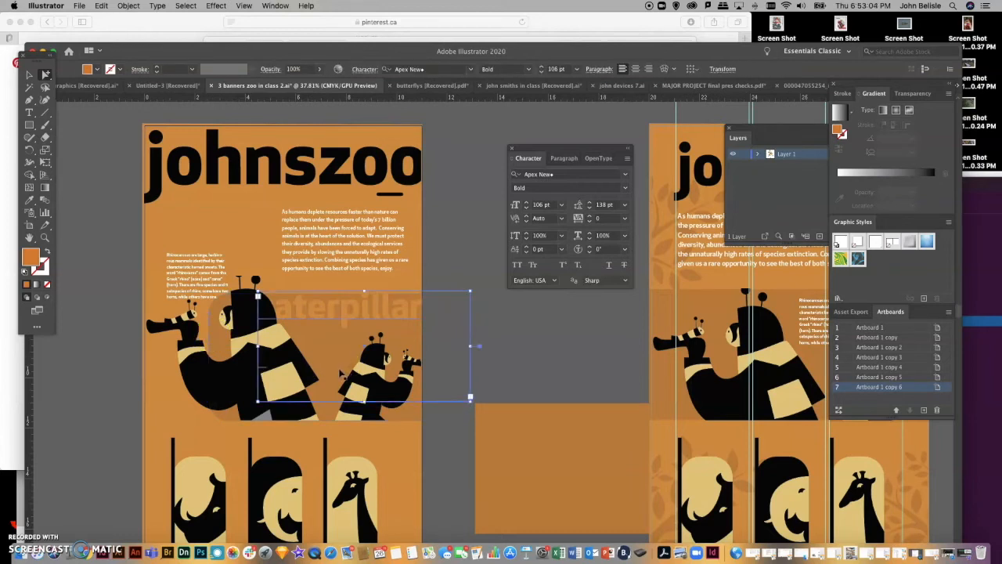
left_click(338, 370)
left_click(499, 324)
left_click(362, 307)
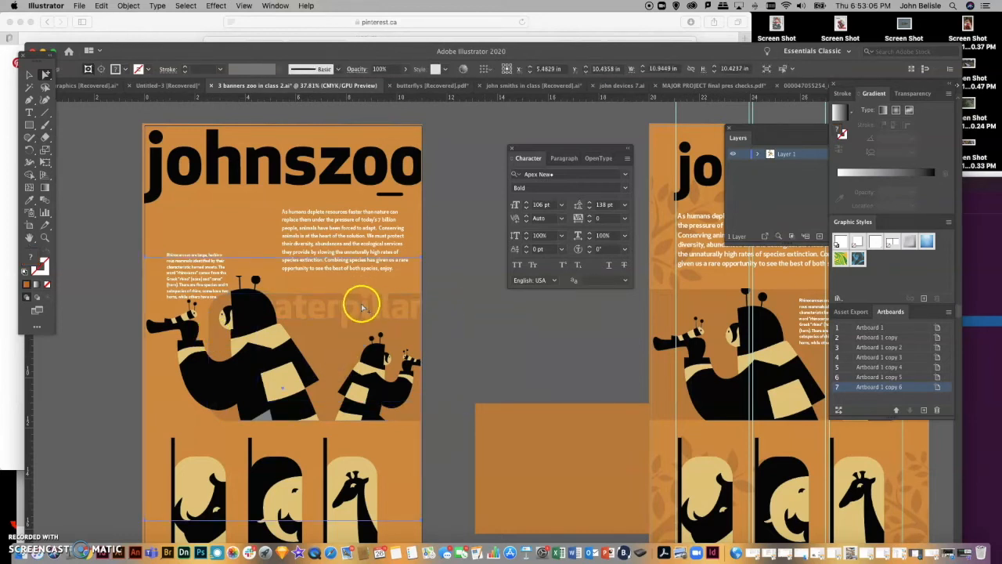
left_click(510, 320)
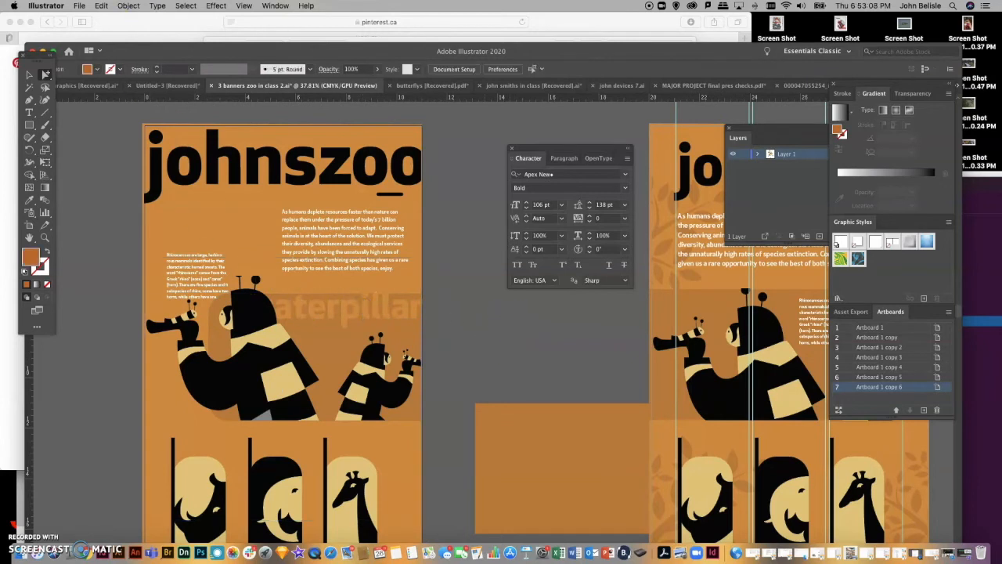
left_click(135, 5)
left_click(134, 81)
left_click(89, 155)
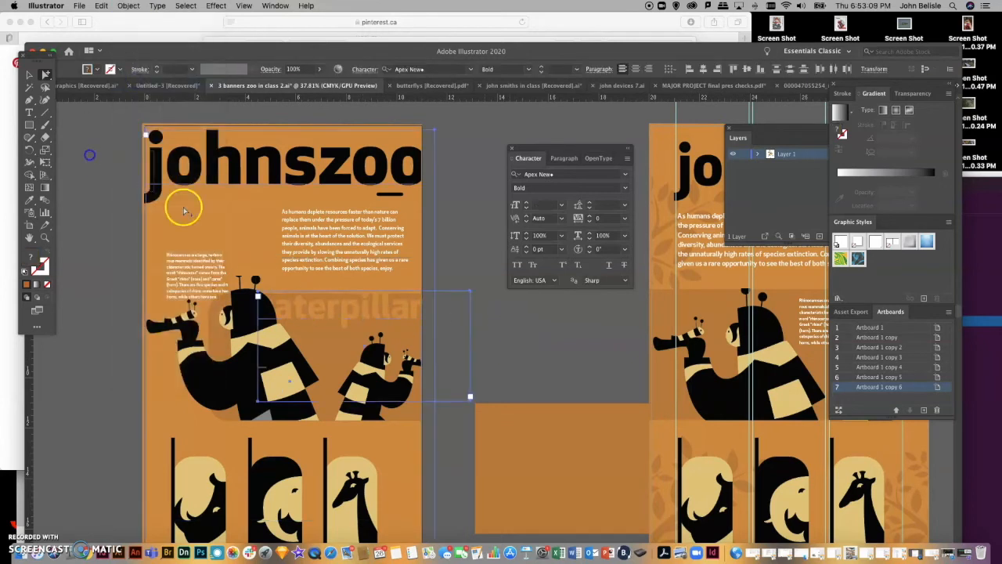
Duplicate the caterpillar text directly below itself and replace the copy's word with "man"
left_click(319, 313)
left_click_drag(319, 315, 310, 359)
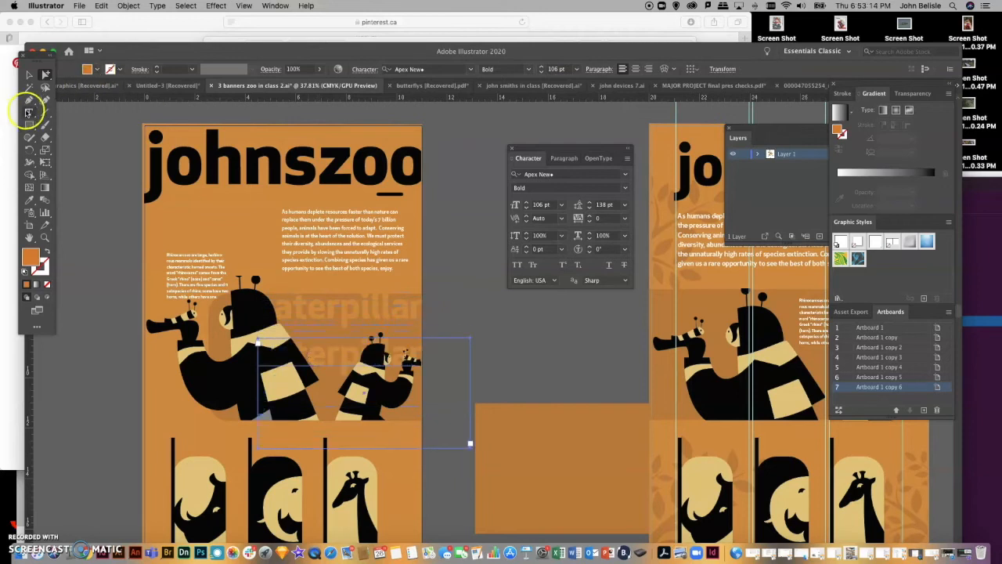
double_click(314, 348)
type("n")
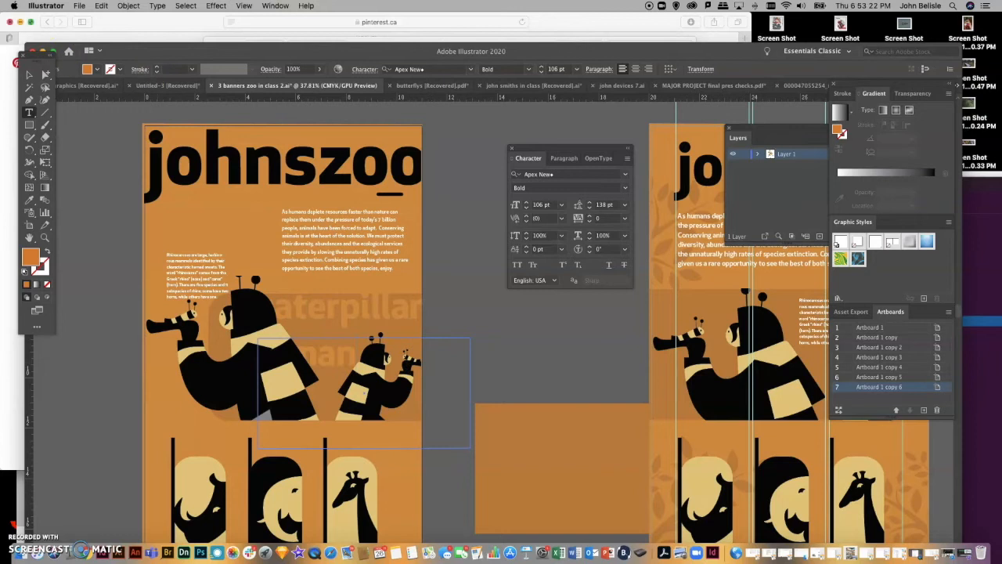
Nudge "man" right and slightly up, and the caterpillar text slightly down, tightening the two lines of lettering
left_click(45, 74)
left_click_drag(332, 354, 347, 348)
left_click(521, 311)
left_click_drag(340, 310, 338, 318)
left_click(536, 347)
Move the black swirl ornament off the white artboard onto the lower part of the leaf-patterned orange banner
scroll(512, 350, "down", 3)
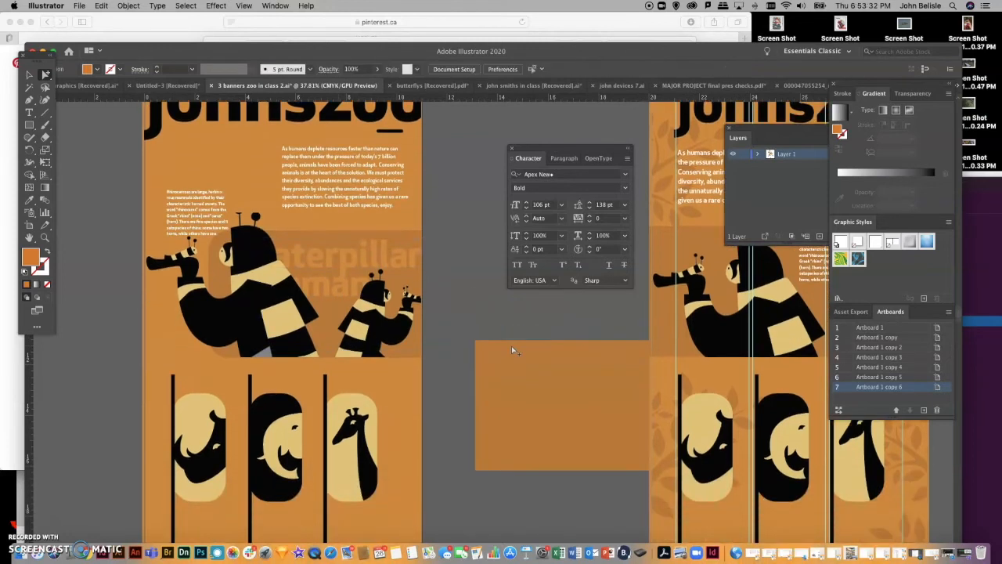
scroll(512, 350, "up", 2)
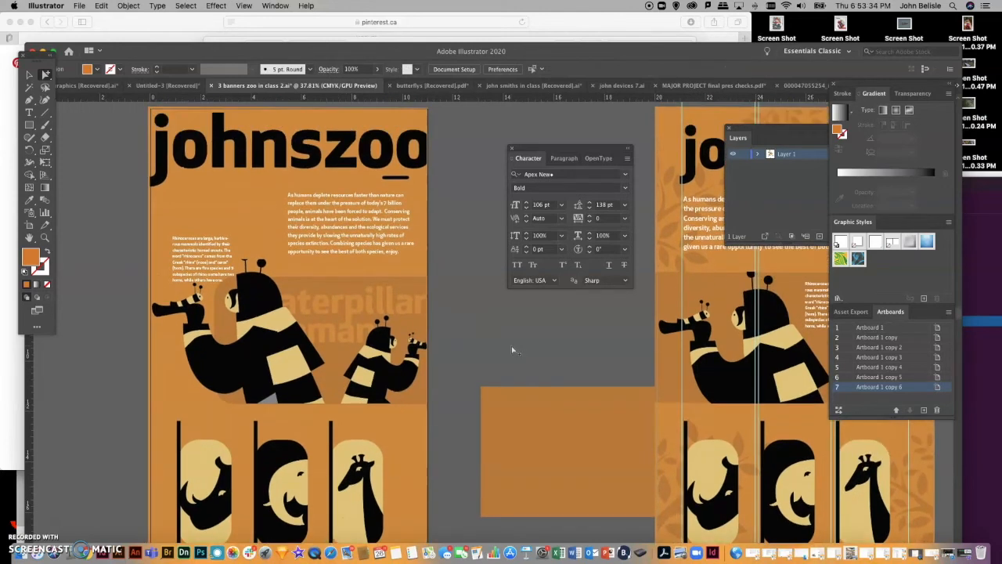
scroll(512, 350, "down", 5)
scroll(512, 350, "right", 5)
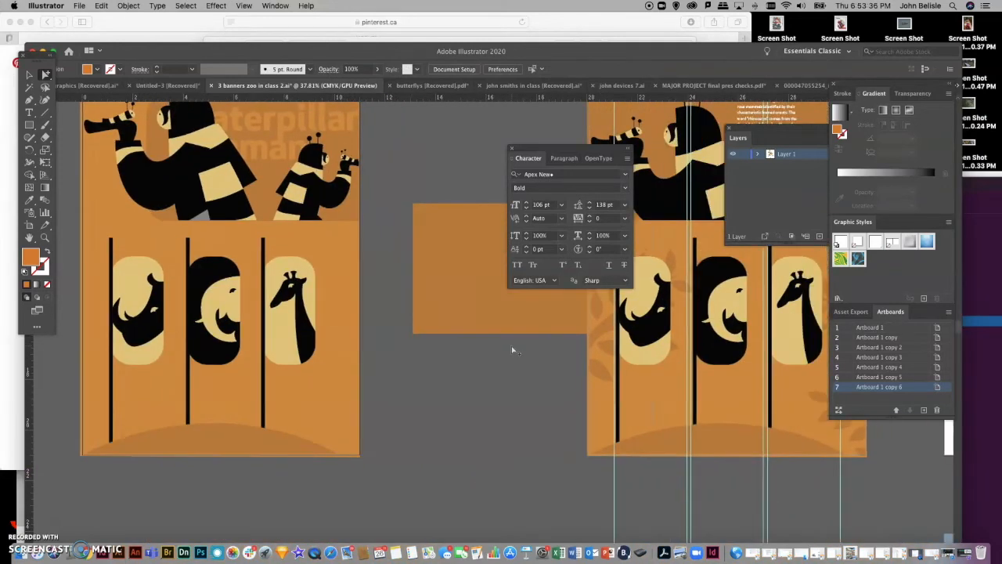
scroll(513, 350, "right", 7)
scroll(513, 350, "down", 3)
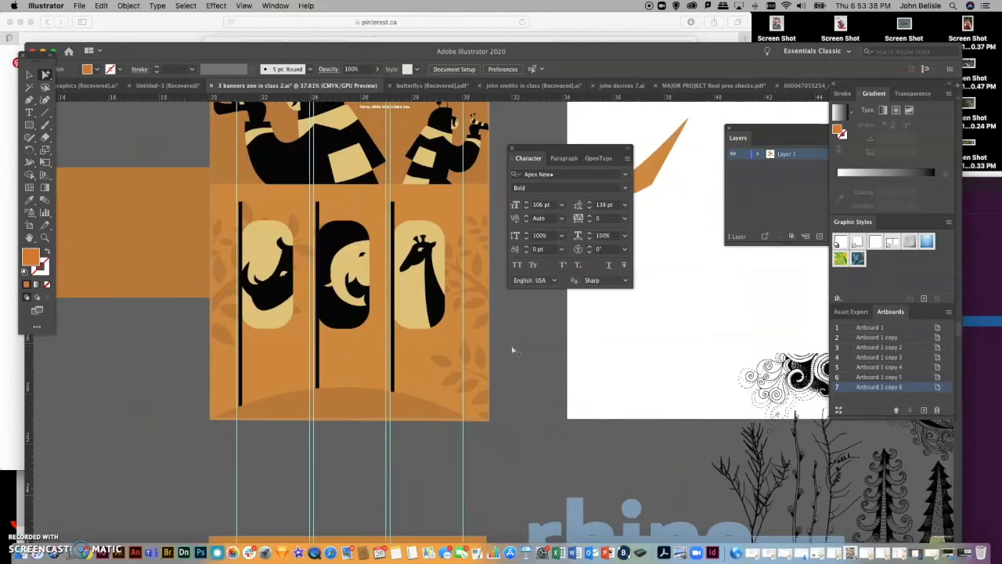
scroll(513, 350, "right", 2)
scroll(513, 350, "up", 1)
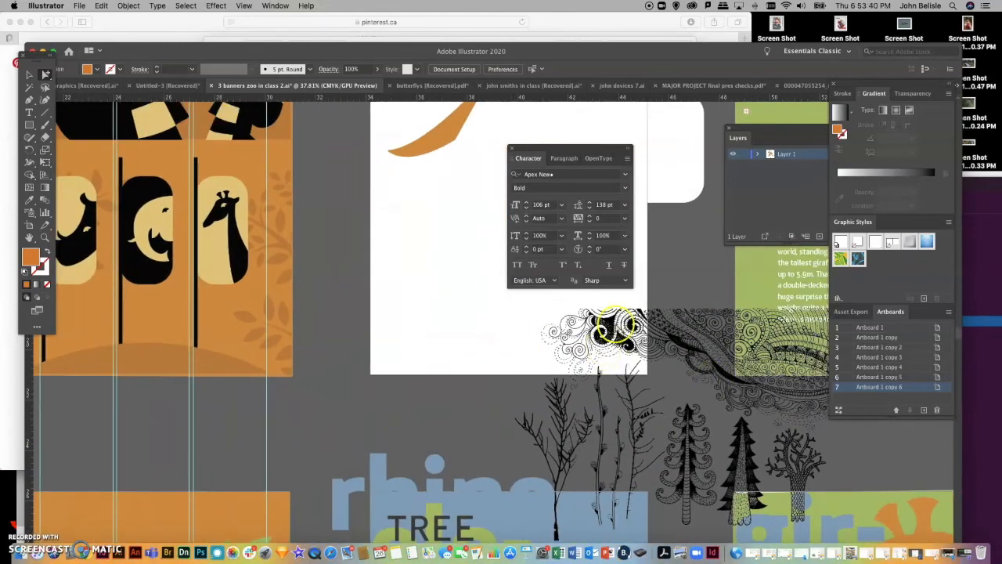
left_click(611, 325)
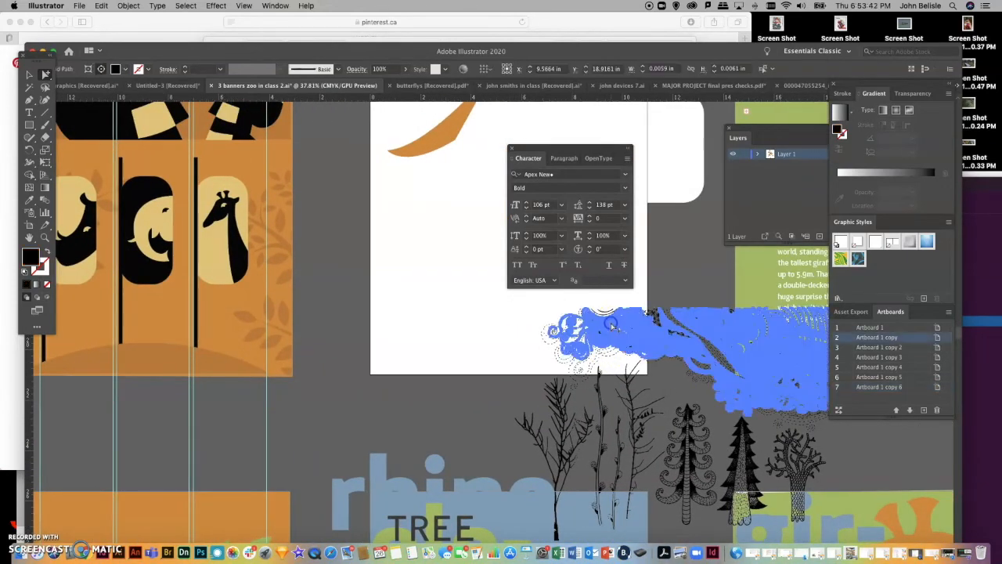
left_click_drag(611, 325, 160, 321)
Move the swirl ornament onto the caterpillar-man banner, across the top of the three animal flags below the bees
scroll(574, 347, "left", 1)
scroll(572, 347, "left", 10)
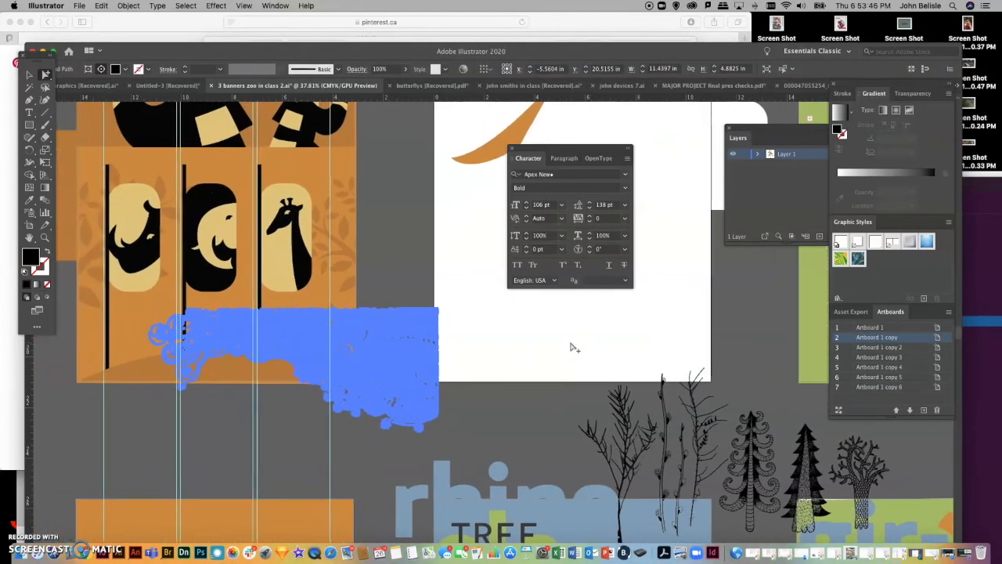
scroll(571, 347, "left", 15)
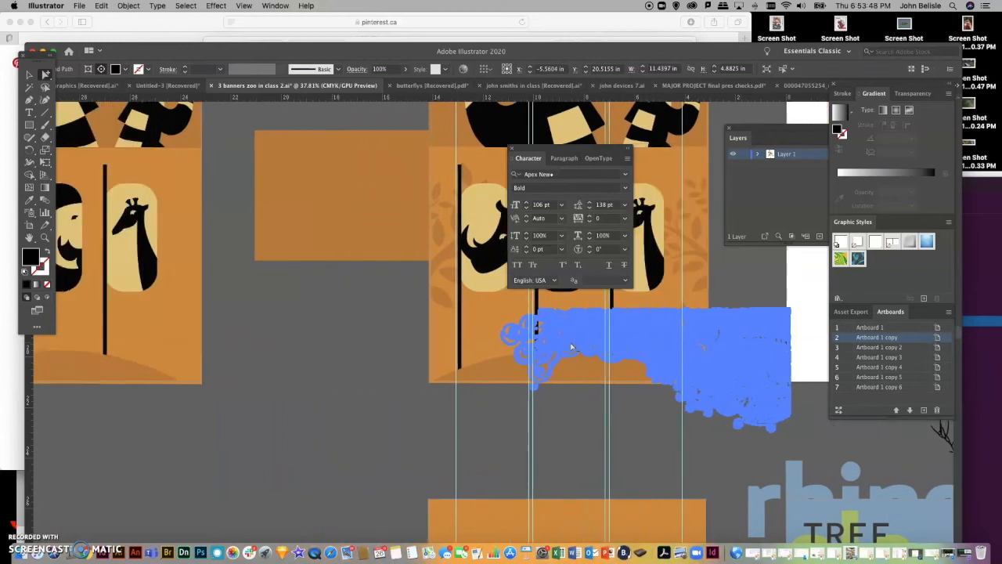
scroll(486, 384, "up", 15)
scroll(486, 385, "right", 5)
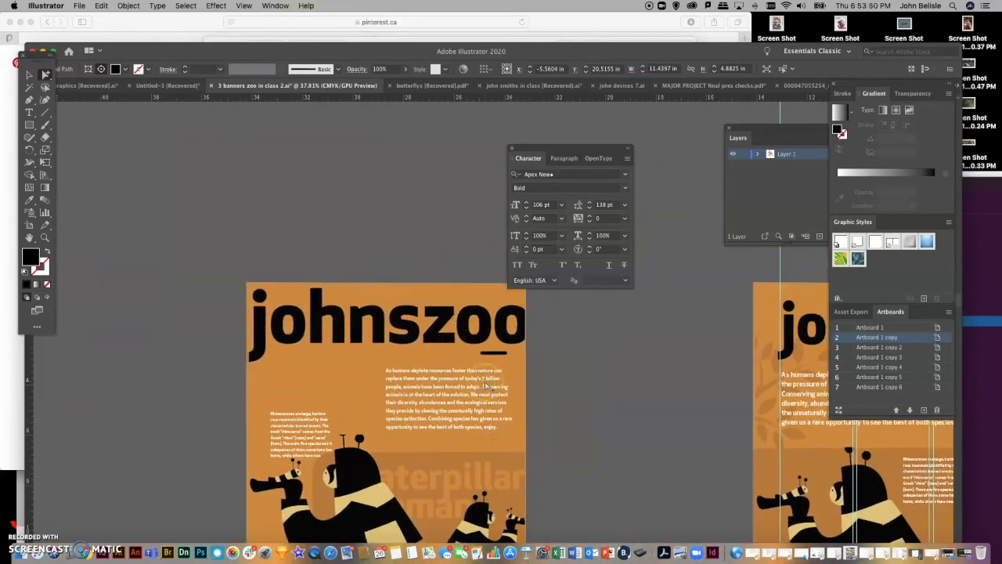
scroll(548, 392, "down", 10)
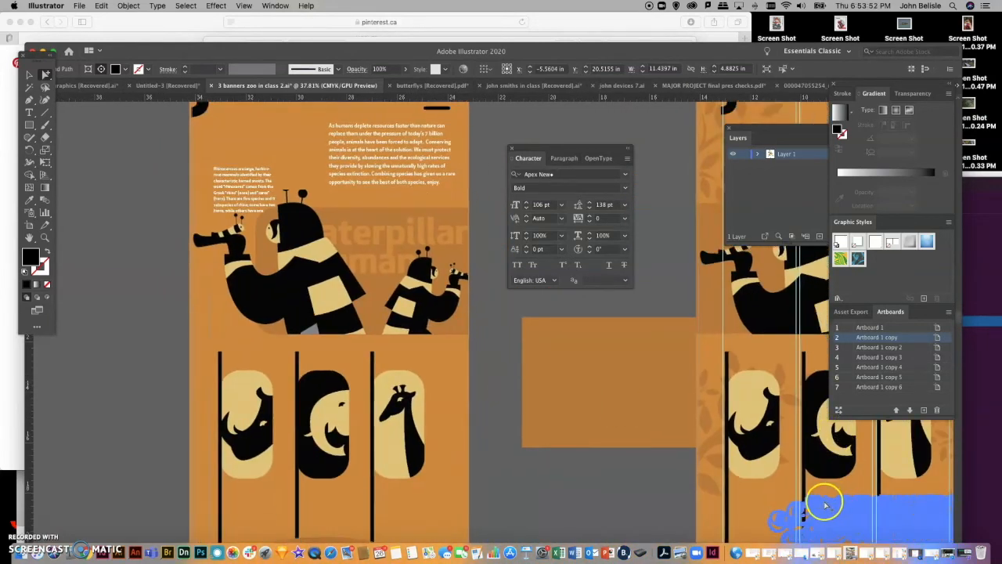
left_click_drag(827, 501, 192, 339)
Recolour the swirl ornament with the darker orange sampled from the spare rectangle beside the banner
left_click(29, 202)
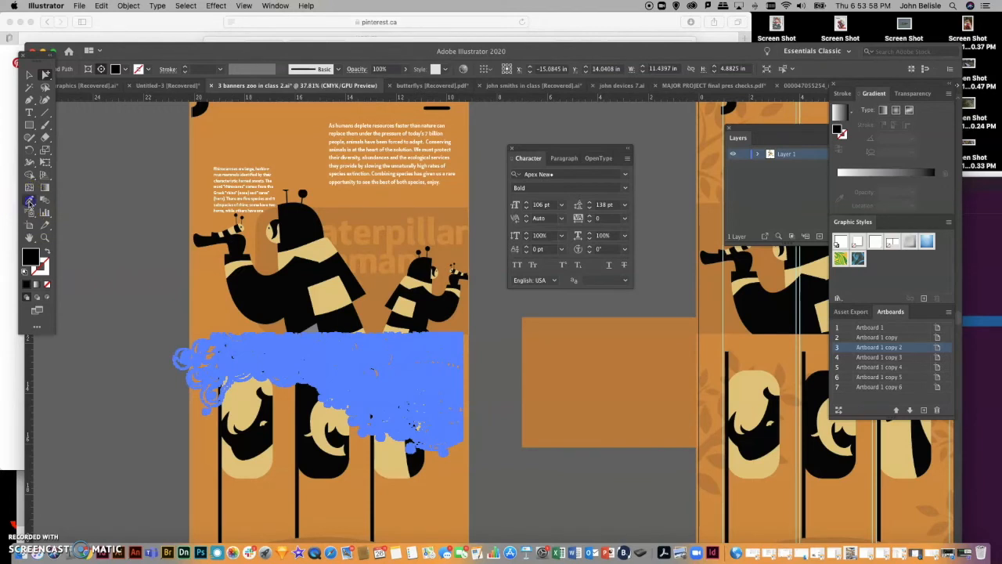
left_click(338, 210)
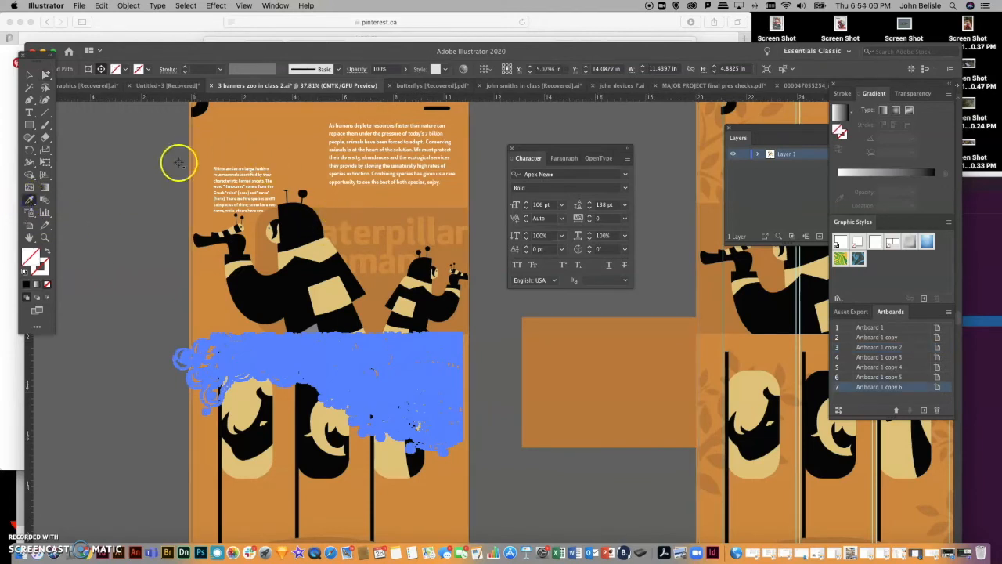
left_click(557, 332)
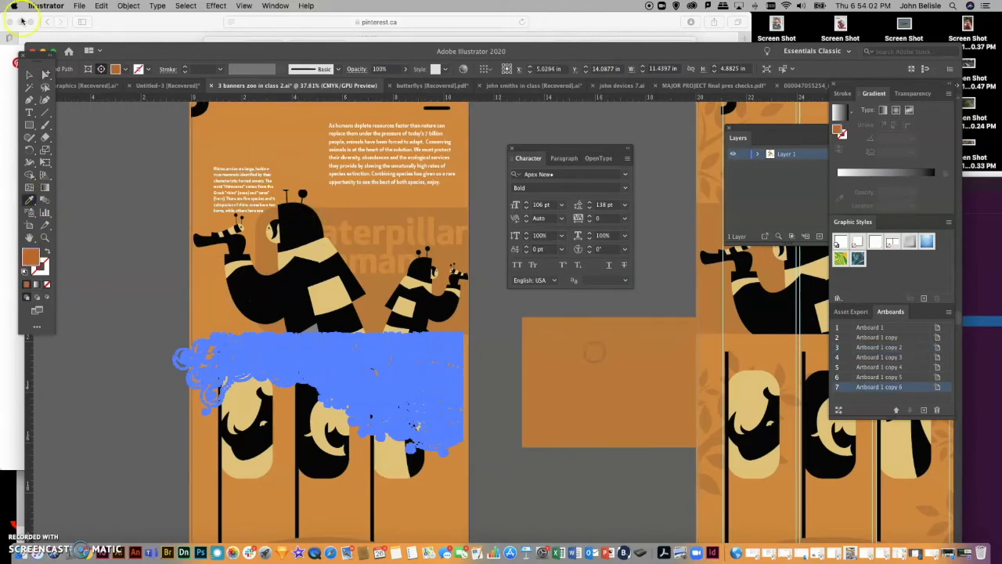
left_click(44, 70)
left_click(165, 231)
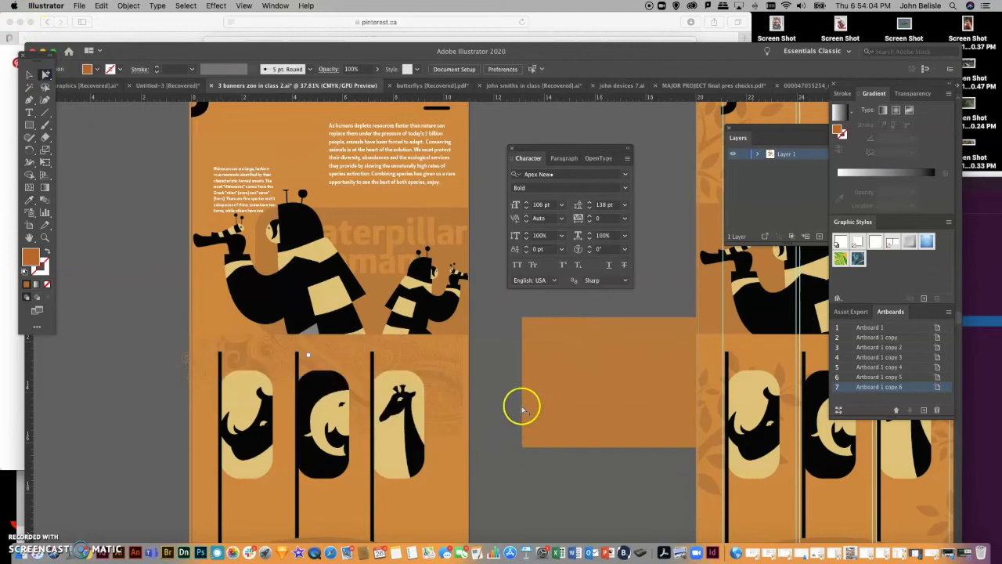
scroll(522, 409, "down", 2)
scroll(522, 409, "down", 1)
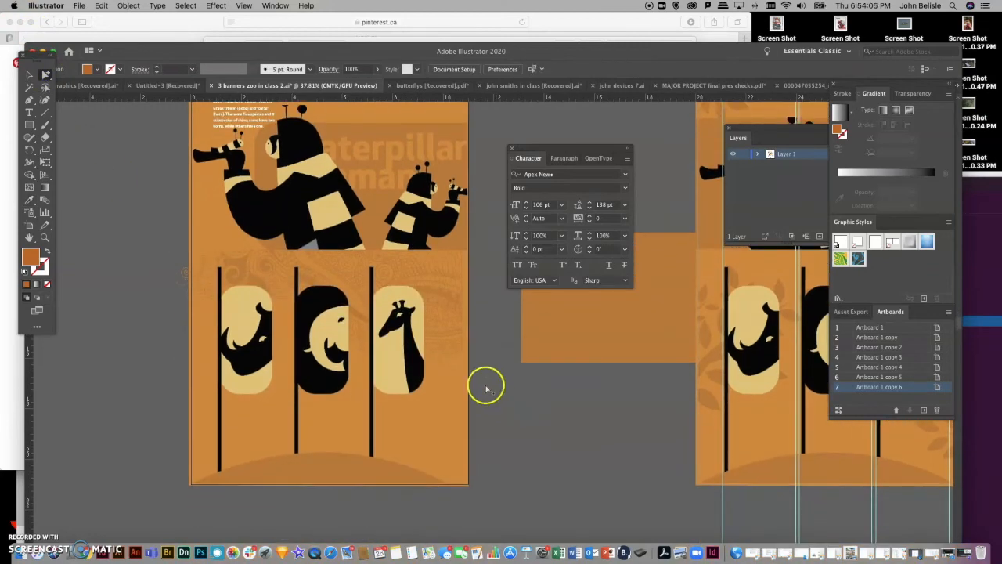
left_click(463, 296)
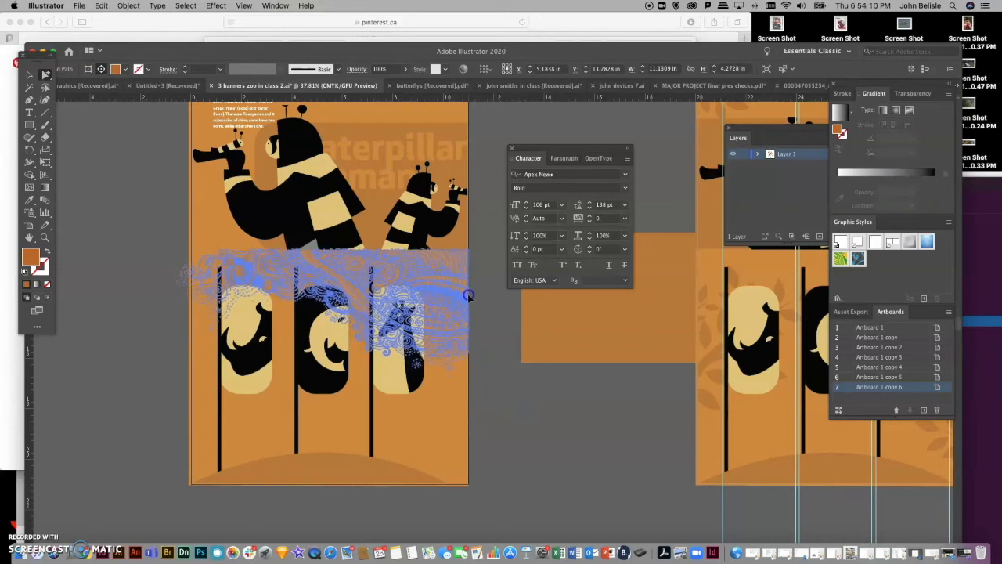
left_click(498, 302)
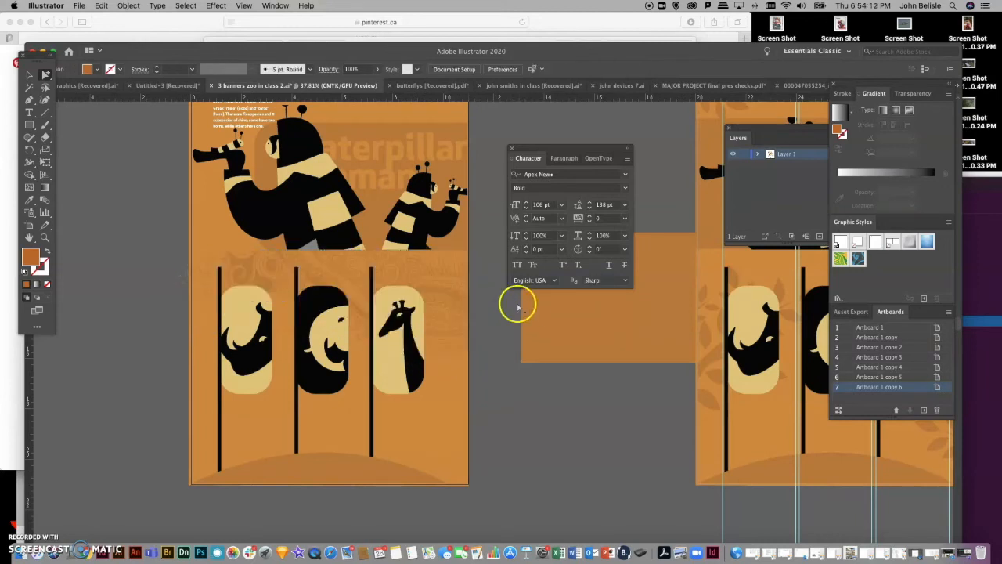
Copy the tonal swirl ornament from above the animal flags to the banner's upper edge, across the johnszoo title
scroll(519, 334, "up", 5)
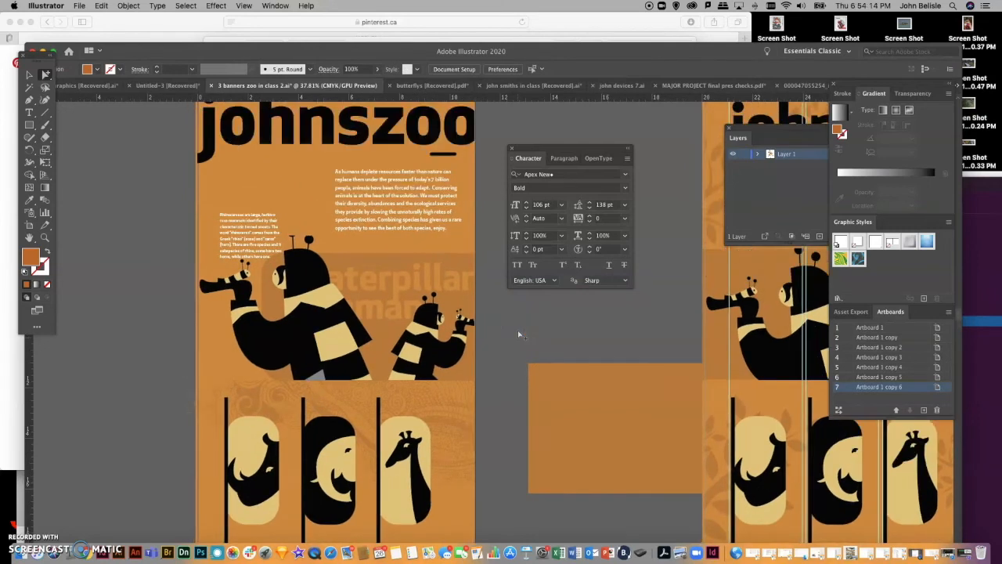
left_click(249, 400)
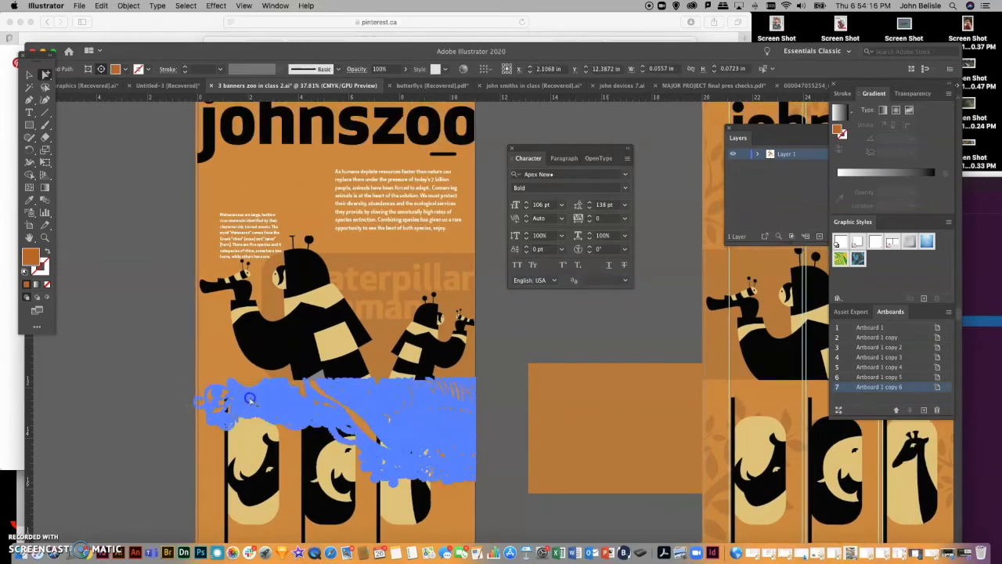
left_click_drag(250, 401, 252, 157)
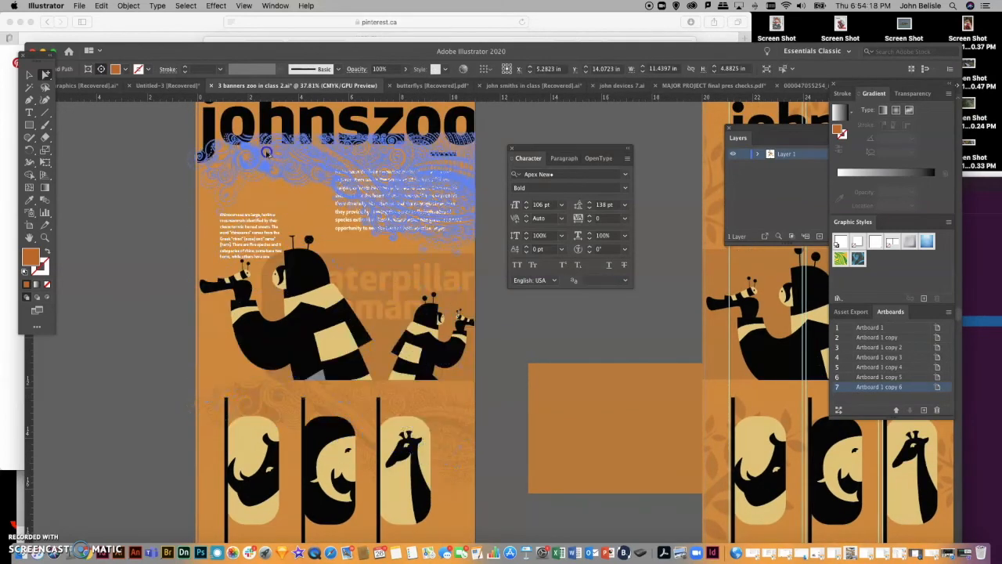
scroll(307, 270, "up", 3)
left_click_drag(299, 257, 300, 204)
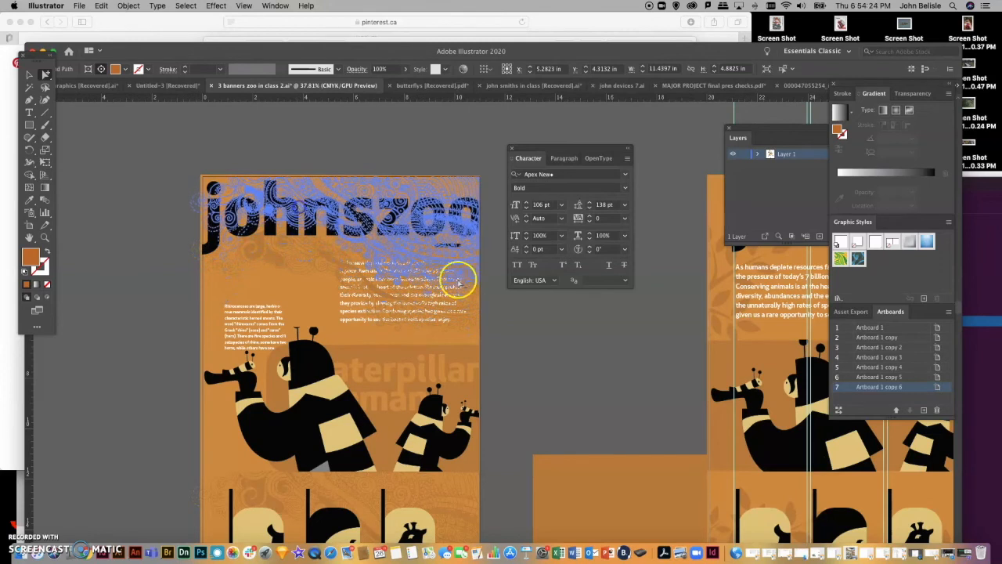
left_click(552, 335)
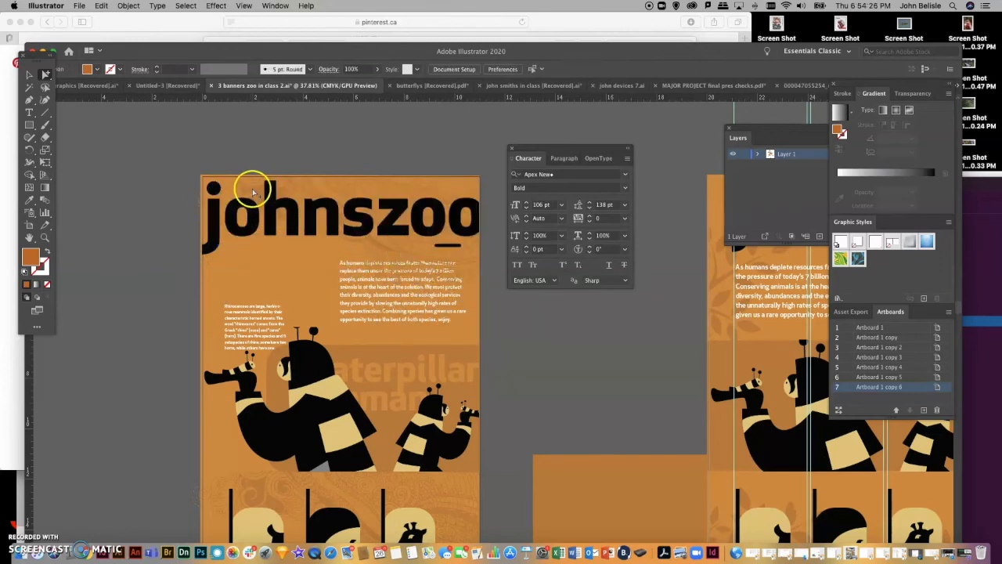
Move the johnszoo title slightly down, away from the banner's upper edge
double_click(254, 195)
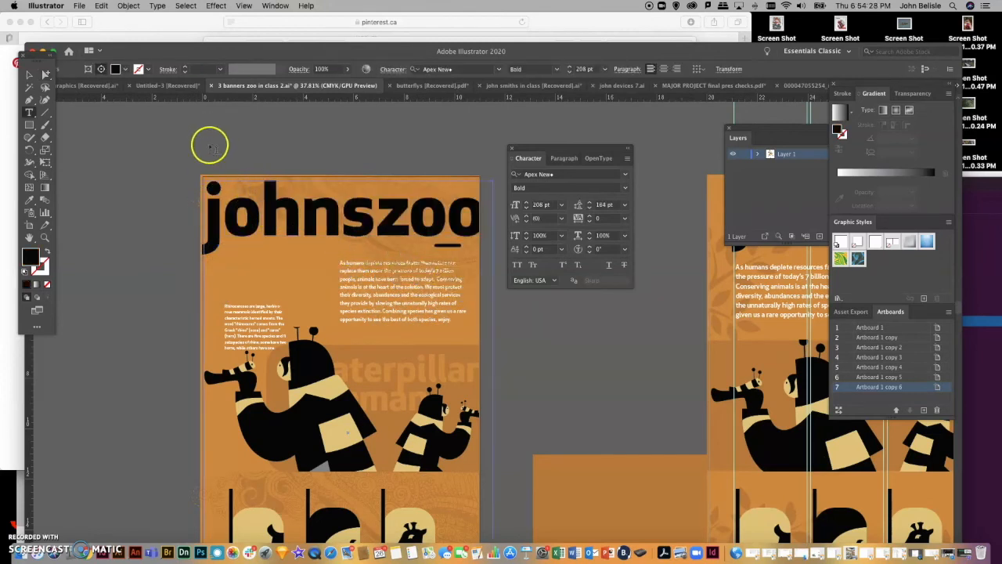
left_click(45, 73)
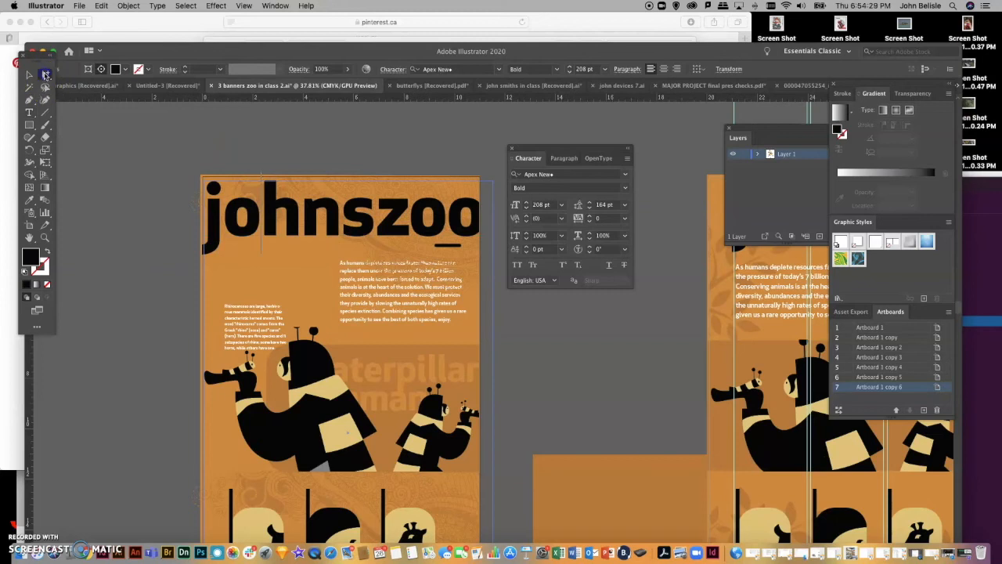
left_click(381, 179)
left_click(382, 179)
left_click(381, 180)
left_click(381, 179)
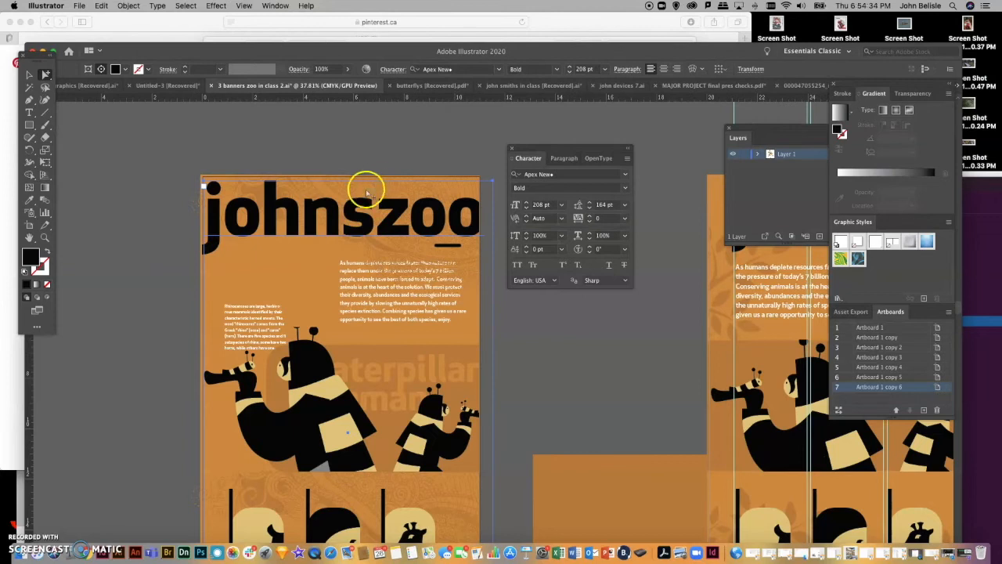
left_click_drag(299, 216, 299, 243)
Select the swirl copy lying across the johnszoo title and activate the Rotate tool
left_click(256, 194)
left_click(257, 194)
left_click(256, 194)
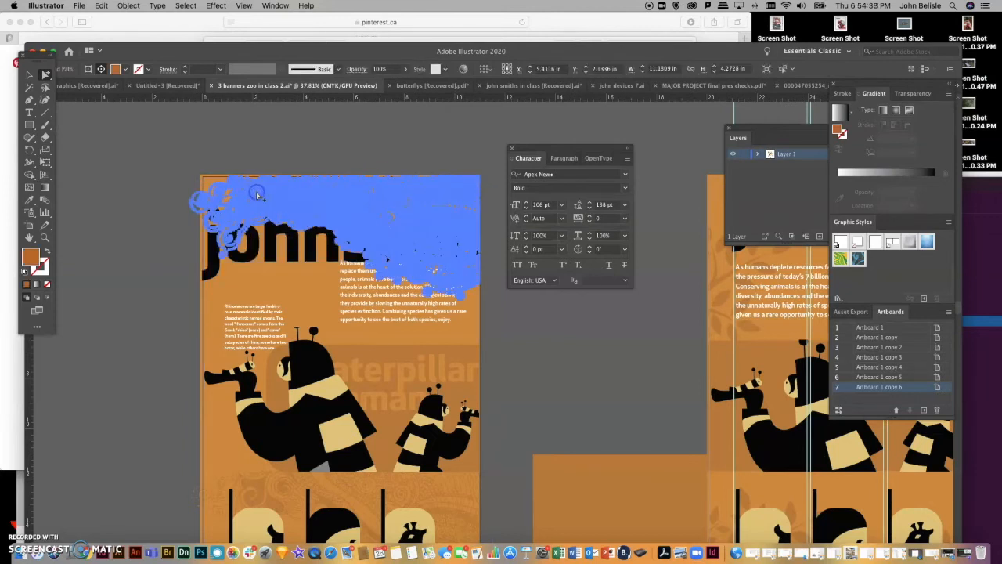
left_click(32, 149)
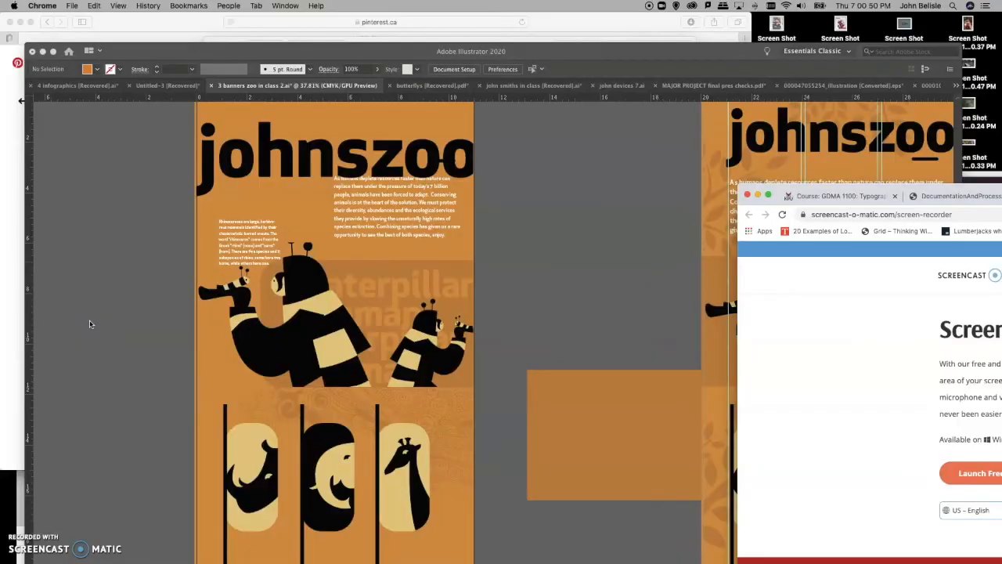
scroll(149, 311, "up", 2)
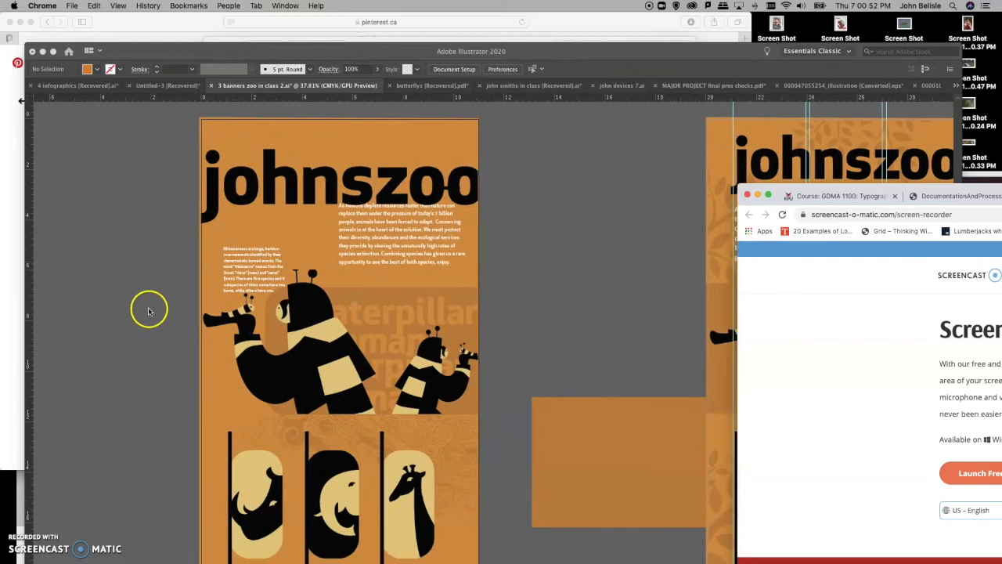
scroll(285, 318, "down", 3)
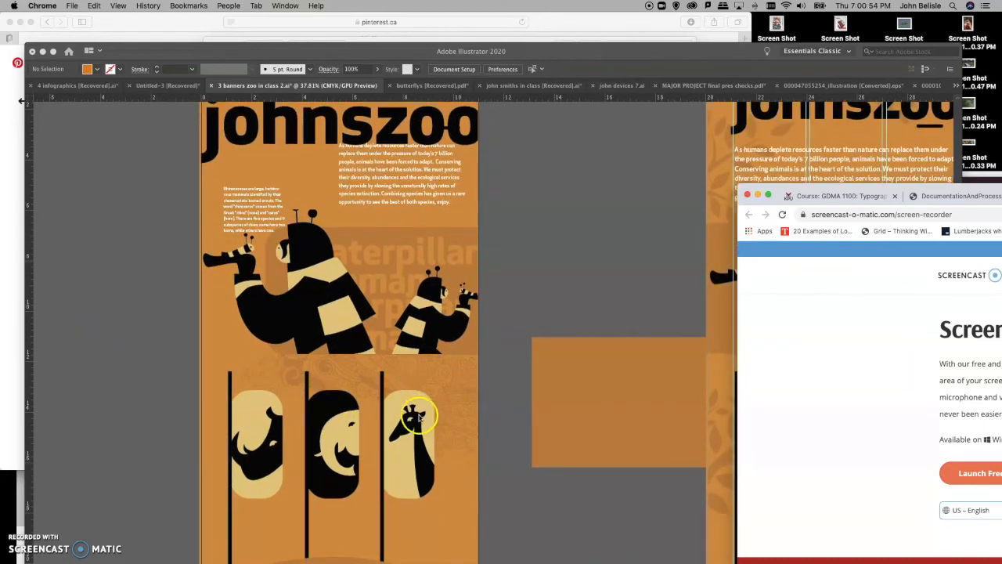
scroll(516, 386, "up", 2)
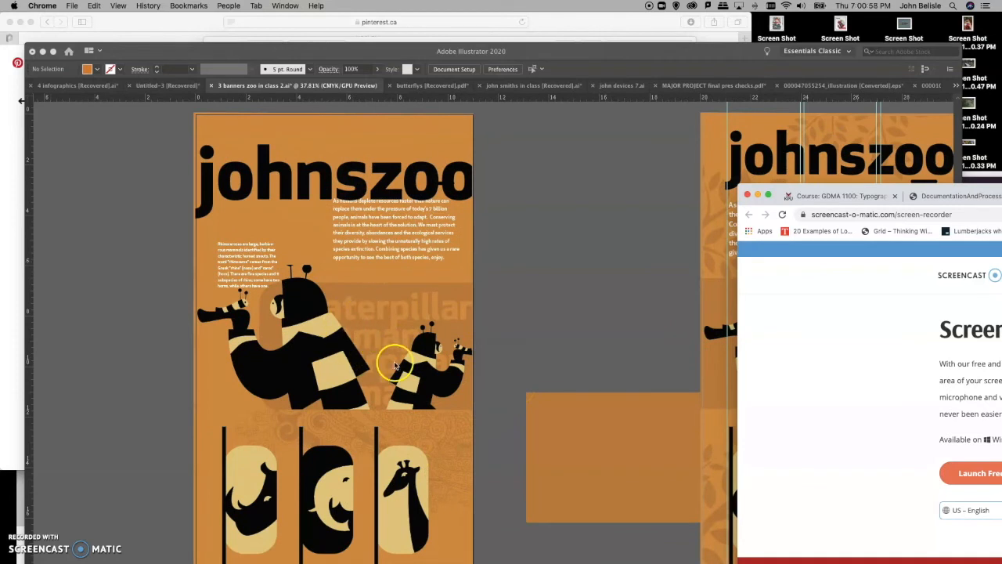
scroll(393, 362, "down", 2)
scroll(396, 365, "up", 1)
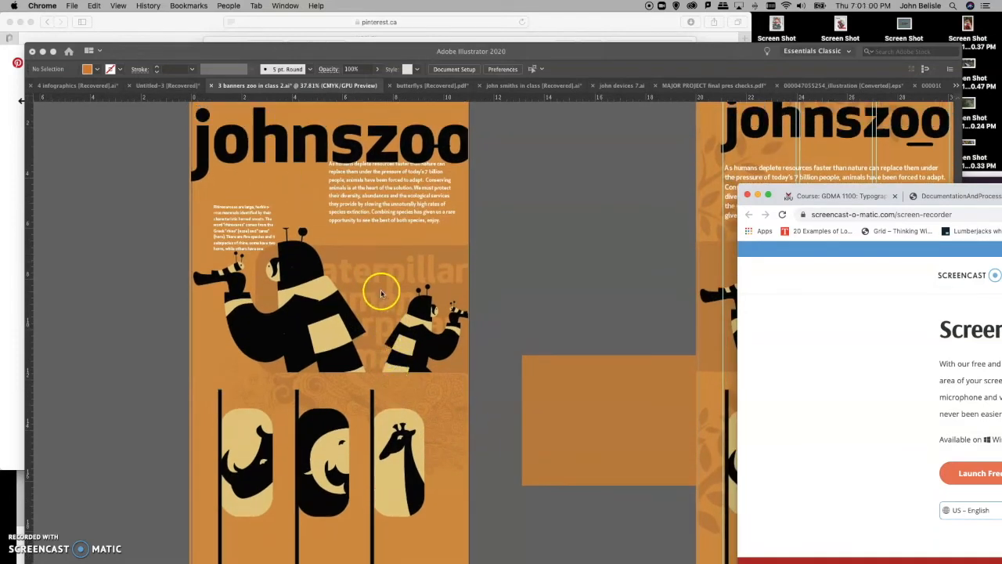
scroll(381, 290, "up", 2)
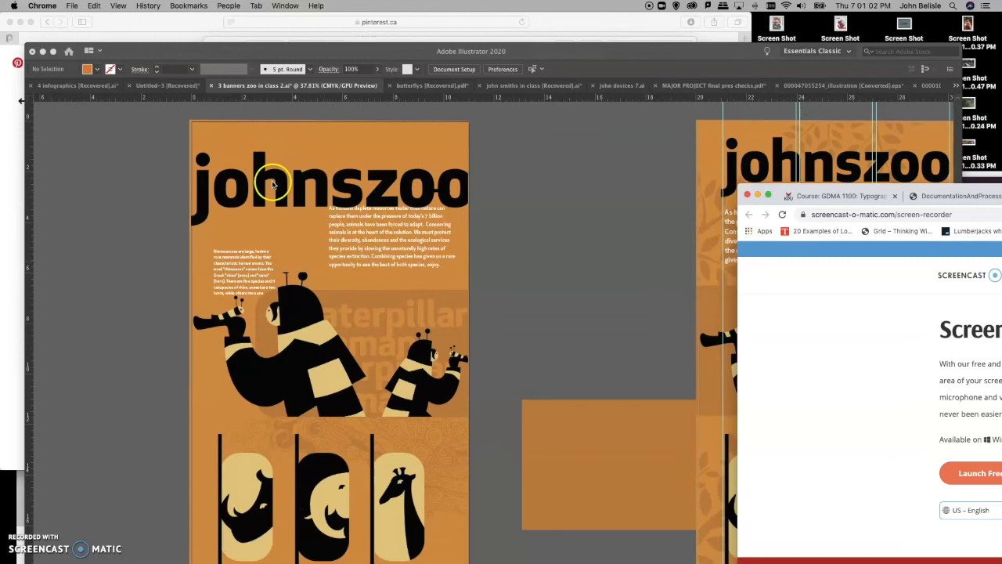
Move the johnszoo title up close to the banner's upper edge, clear of the short bar and the body text
left_click(268, 179)
left_click(263, 186)
left_click_drag(262, 182, 265, 156)
Try moving the johnszoo title and its short underline bar slightly down together, and undo the move
left_click(437, 191)
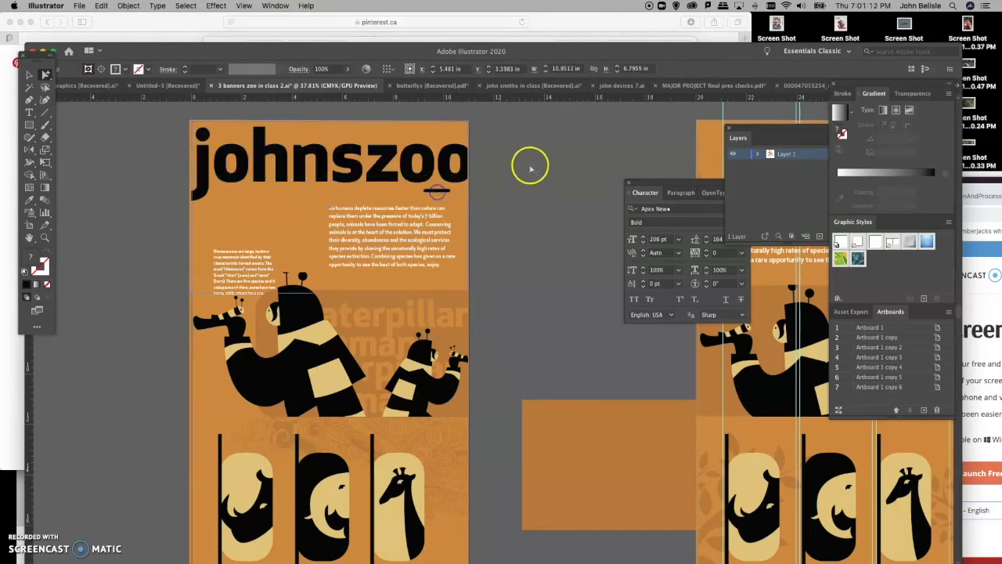
left_click(440, 194)
left_click(449, 138, "shift")
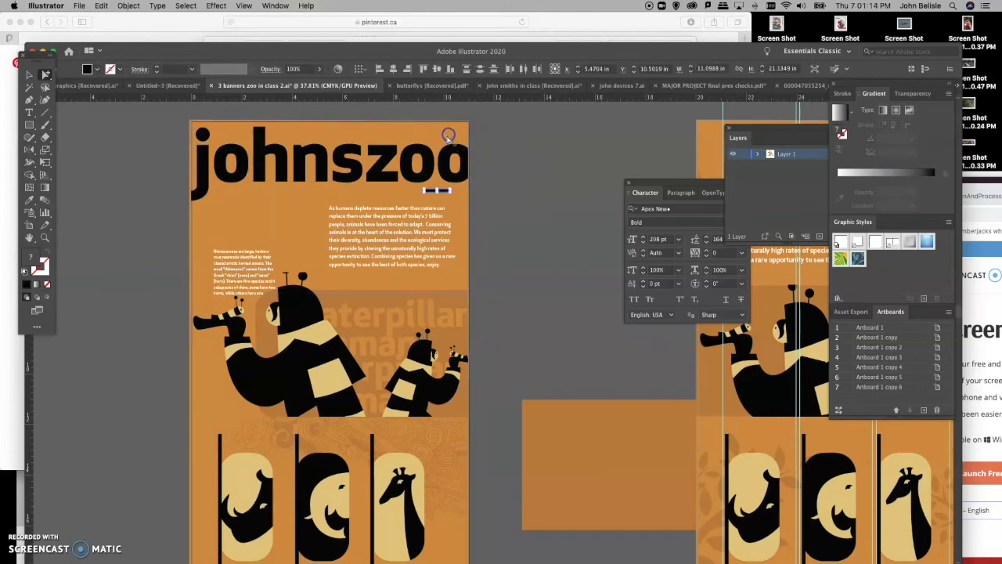
left_click(413, 161, "shift")
left_click_drag(412, 161, 411, 168)
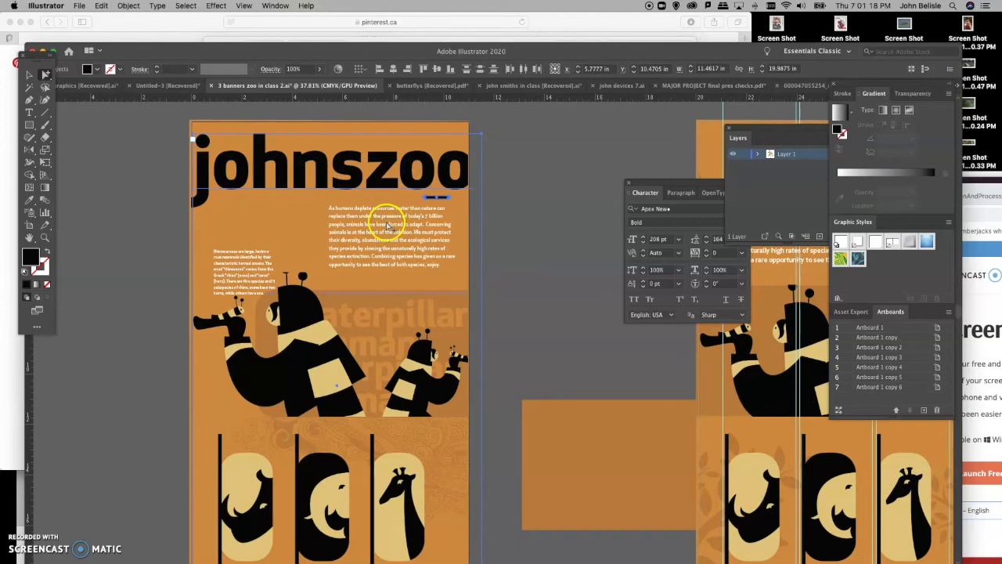
key("super+z")
Copy the tonal swirl ornament from the animal flags up over the end of the johnszoo title
left_click(270, 439)
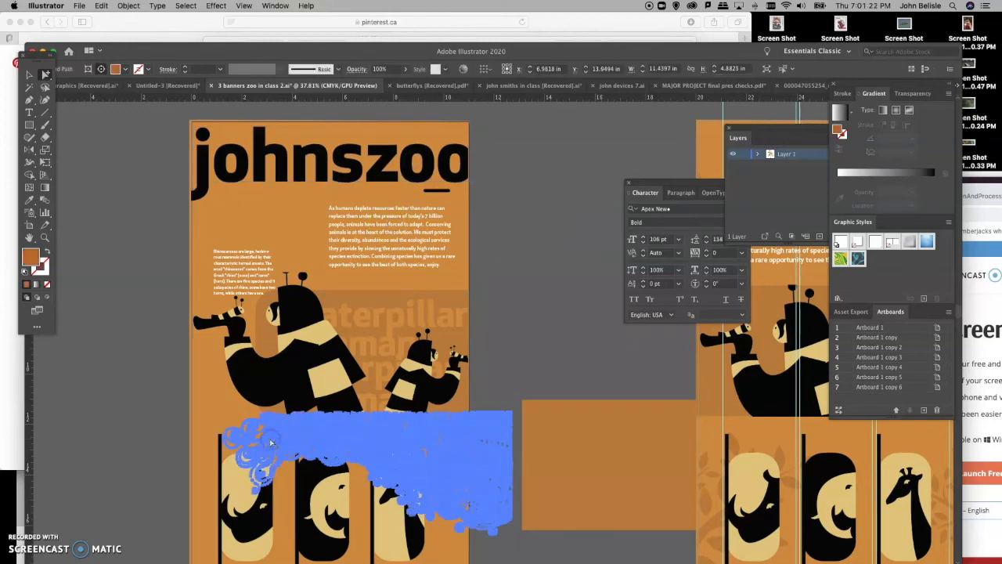
left_click_drag(269, 443, 463, 233)
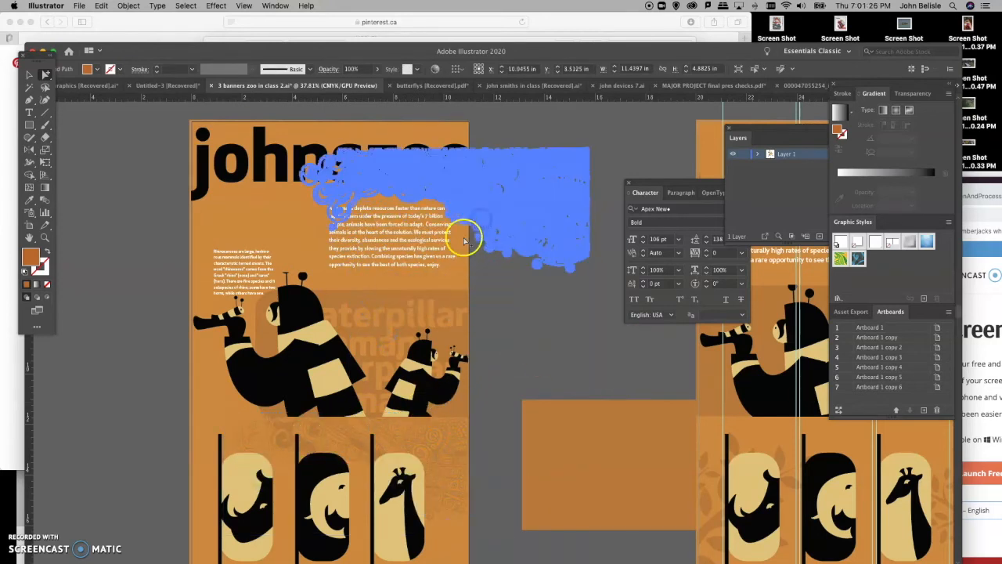
scroll(456, 245, "up", 3)
Enlarge the swirl copy to about 18.5 by 7.9 in and shift it right, level with the banner's upper edge
left_click(45, 163)
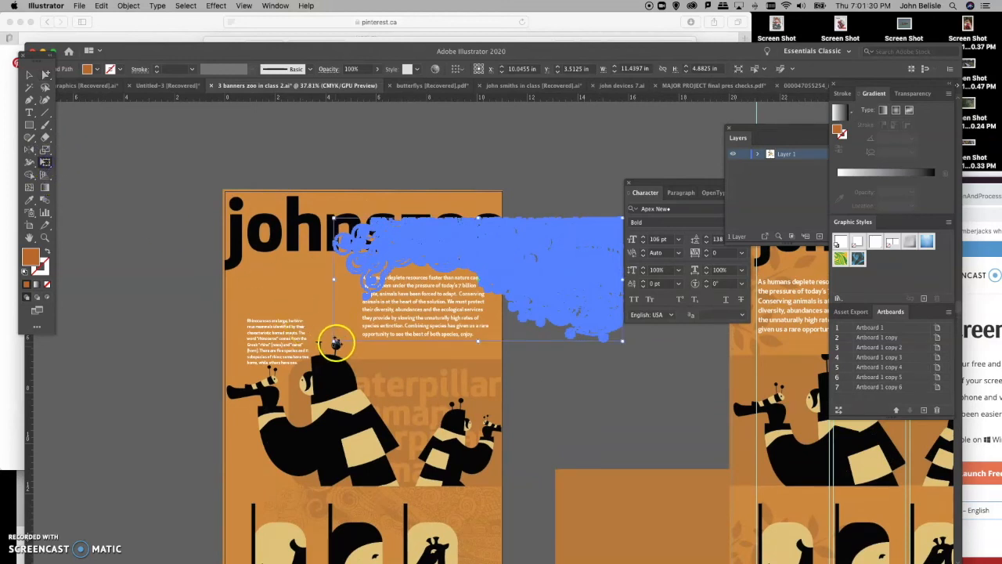
left_click_drag(335, 342, 165, 437)
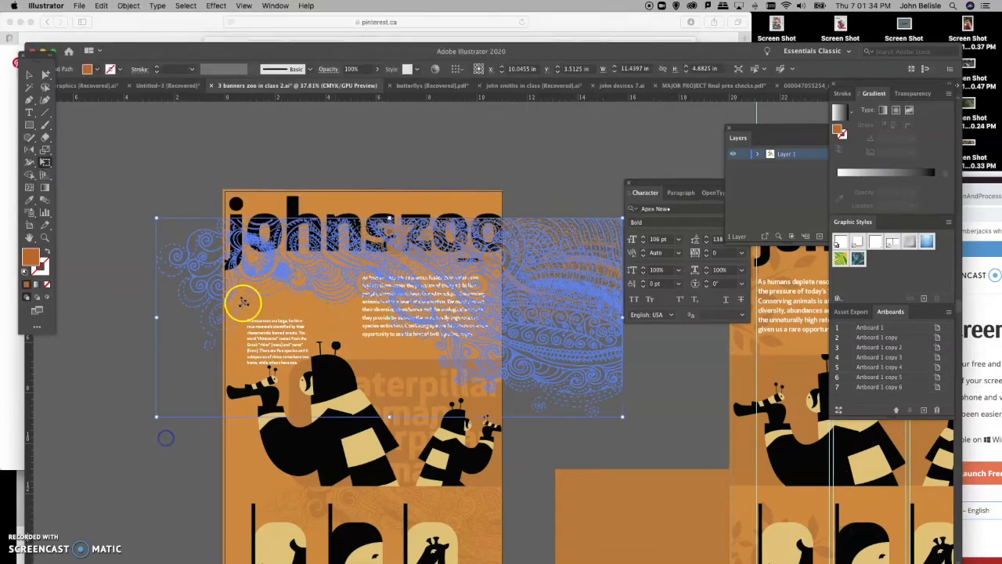
left_click_drag(255, 265, 409, 243)
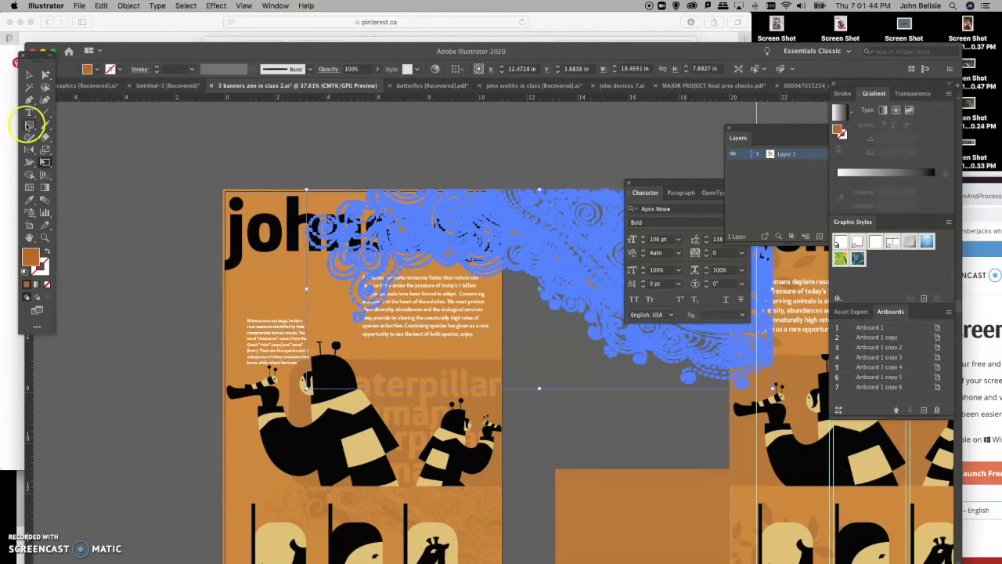
Draw a rectangle about 11 by 6.6 in over the banner's upper section, from its upper edge to the bee strip
left_click(30, 125)
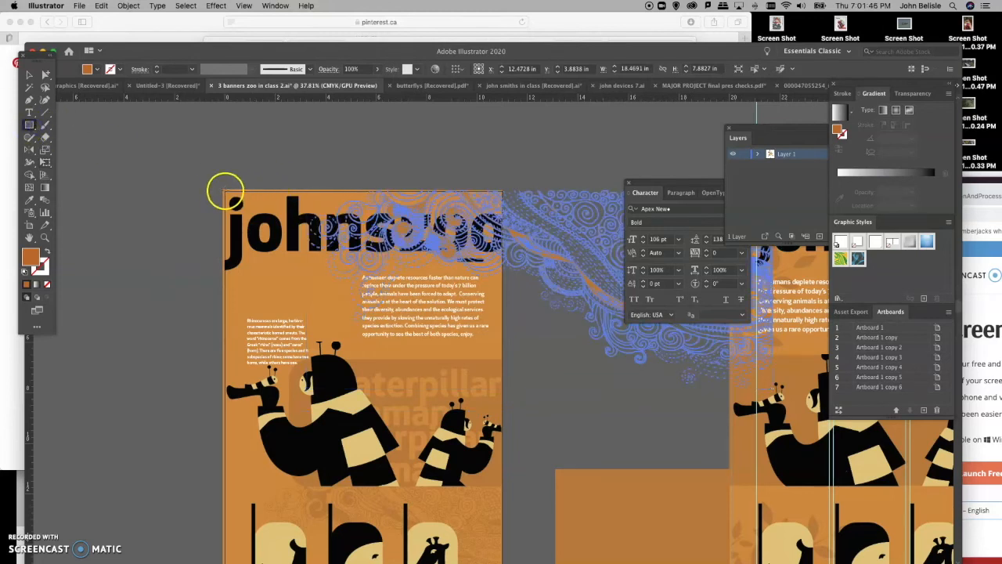
left_click_drag(225, 190, 421, 342)
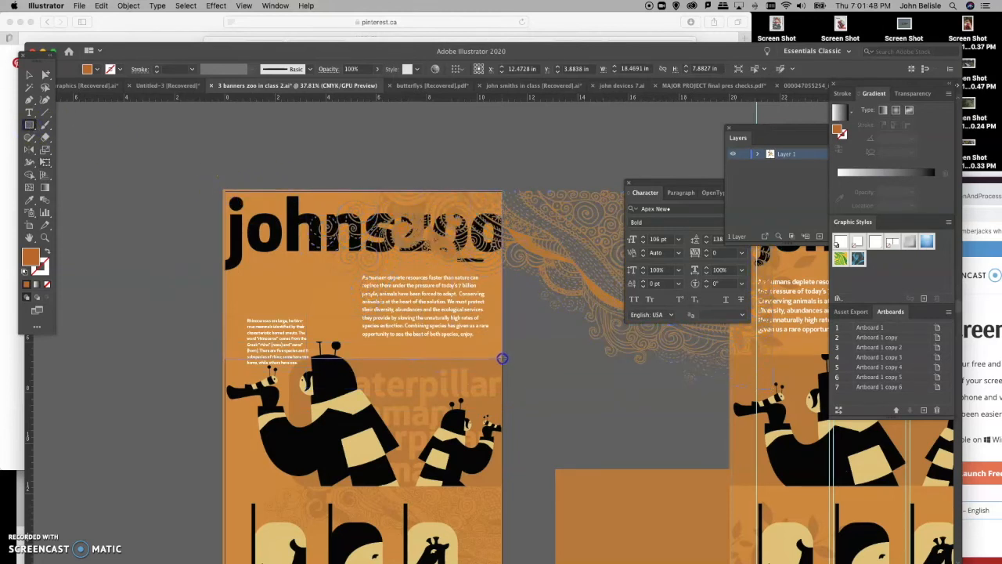
left_click_drag(502, 358, 502, 359)
Make a clipping mask from the new rectangle and the enlarged swirl, cropping the swirl to the banner's upper section
left_click(44, 75)
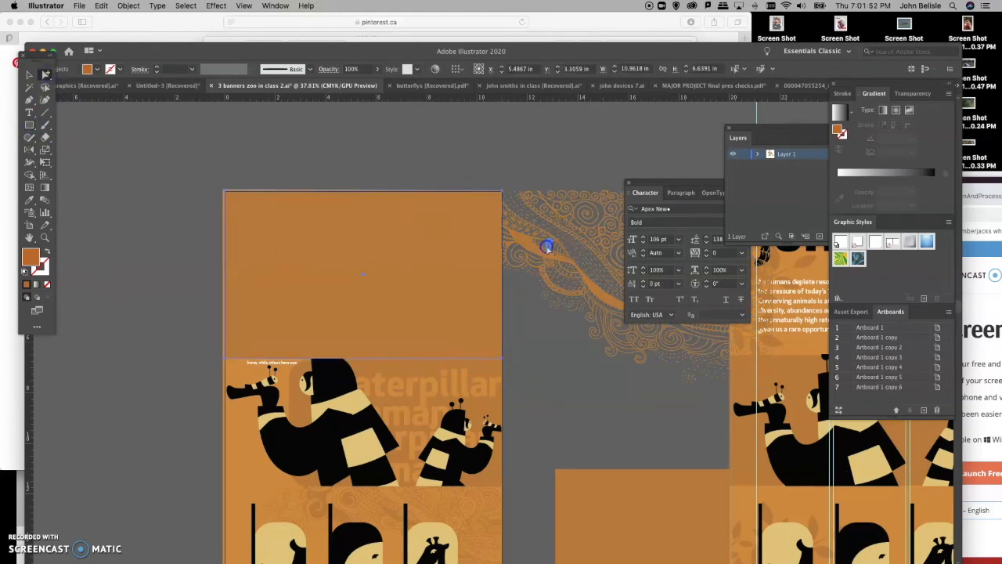
left_click(547, 249)
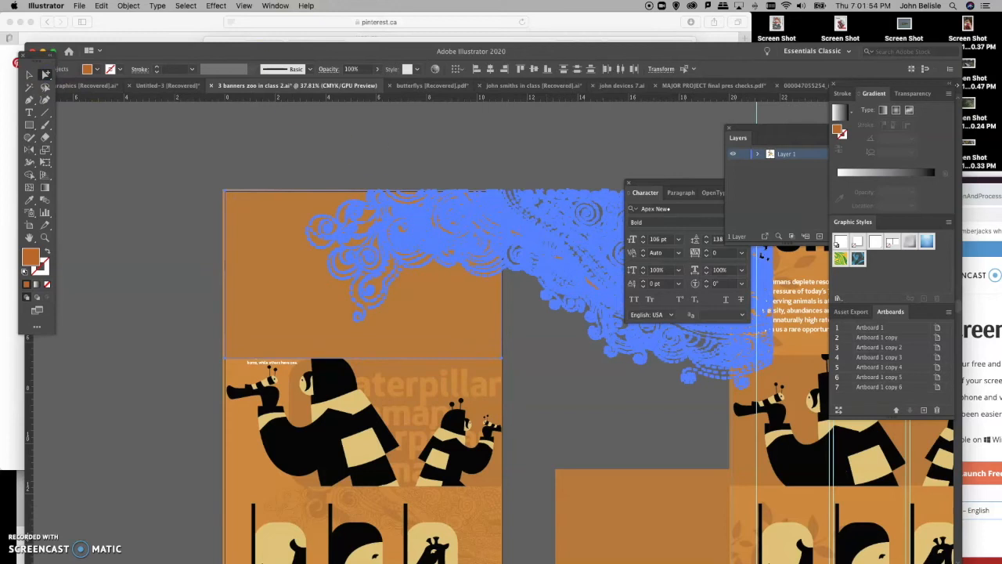
left_click(128, 5)
mouse_move(158, 335)
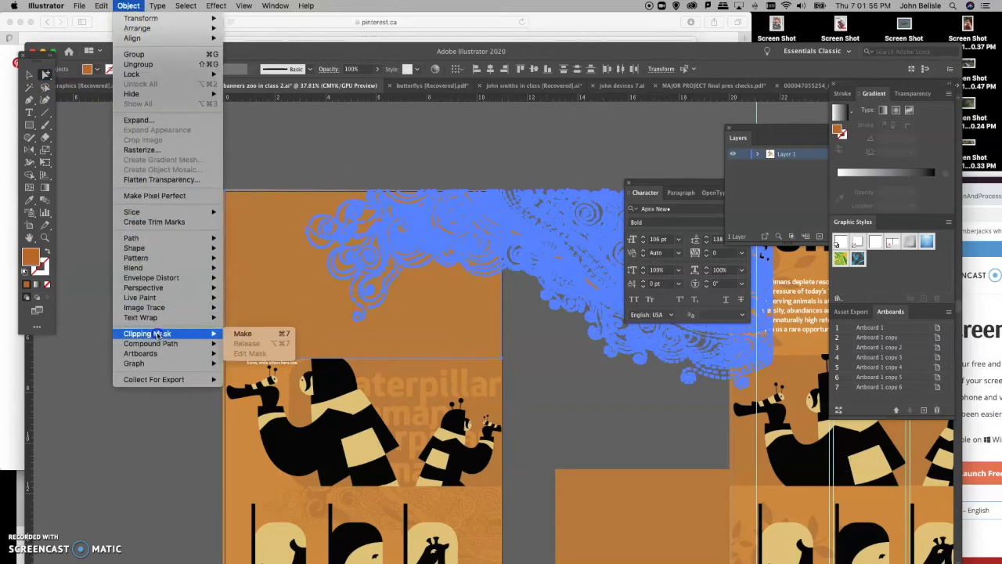
left_click(263, 335)
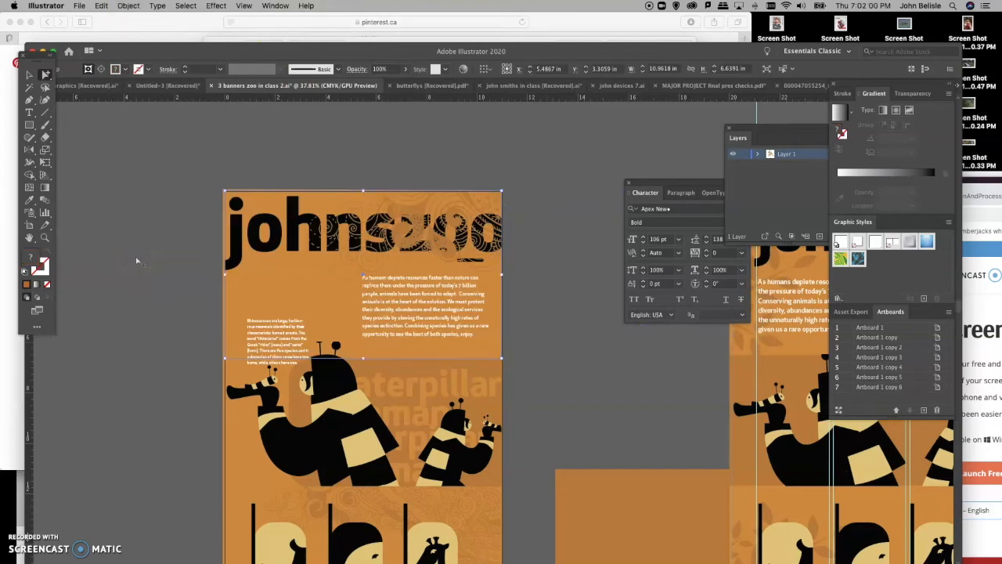
Arrange the clipped swirl behind the johnszoo title and body text, in front of the banner's orange background
left_click(260, 280)
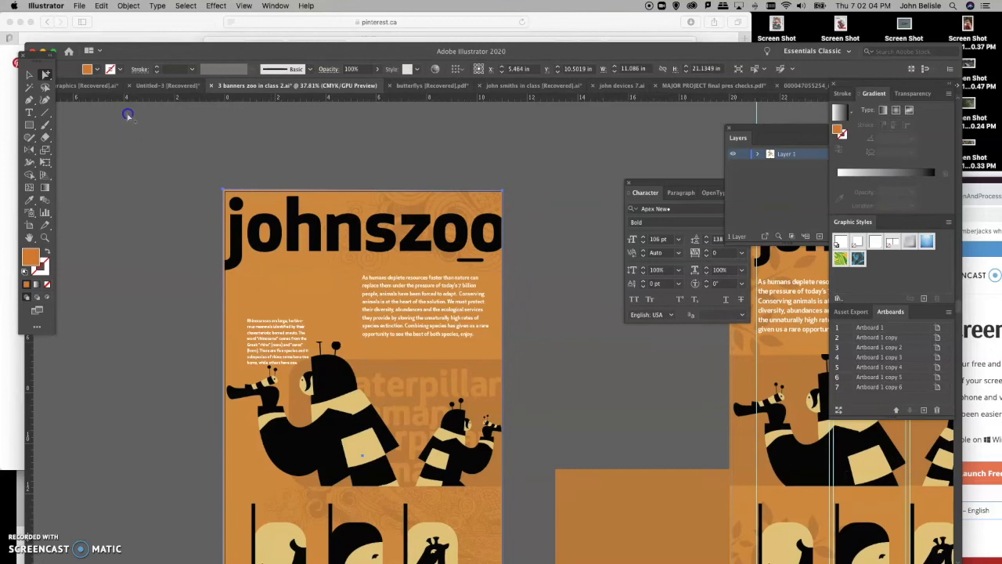
left_click(406, 192)
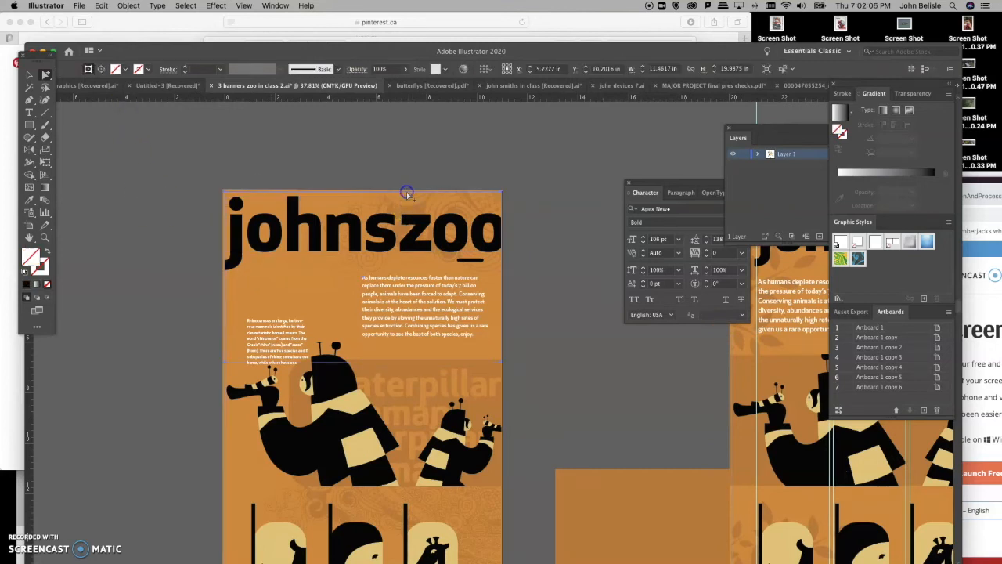
left_click(404, 196)
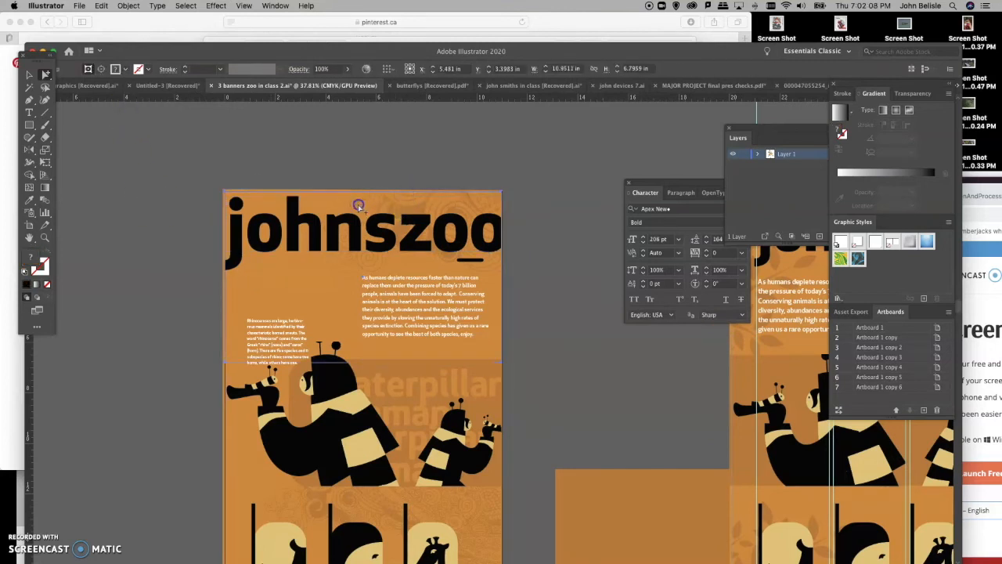
Try shifting the masked swirl behind the johnszoo title to the right and slightly down
left_click(536, 268)
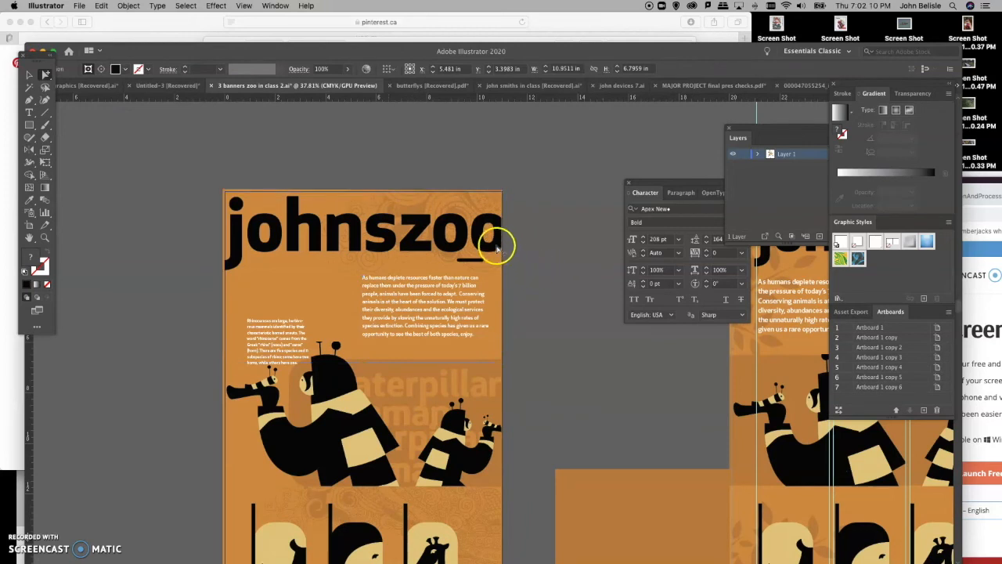
left_click(487, 201)
left_click_drag(485, 203, 561, 224)
left_click(448, 144)
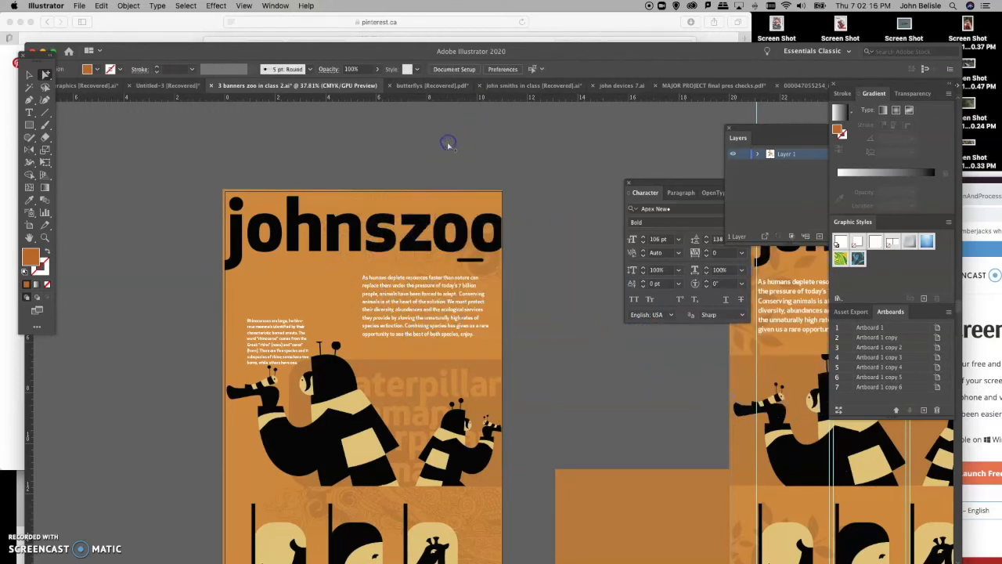
Try enlarging the masked title swirl to about 21.7 by 9 in and moving it up and to the right
left_click(494, 268)
left_click_drag(494, 268, 400, 250)
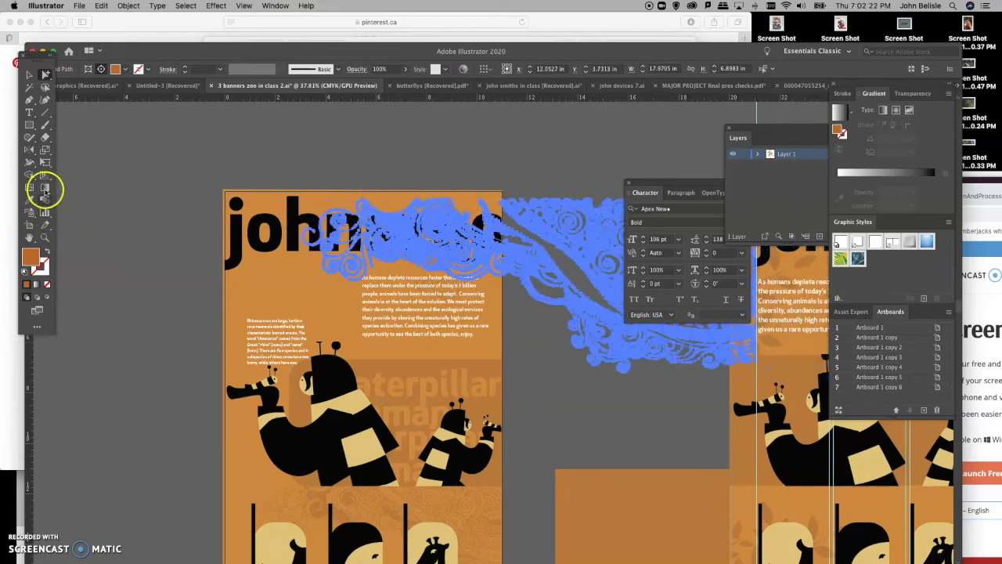
left_click(45, 162)
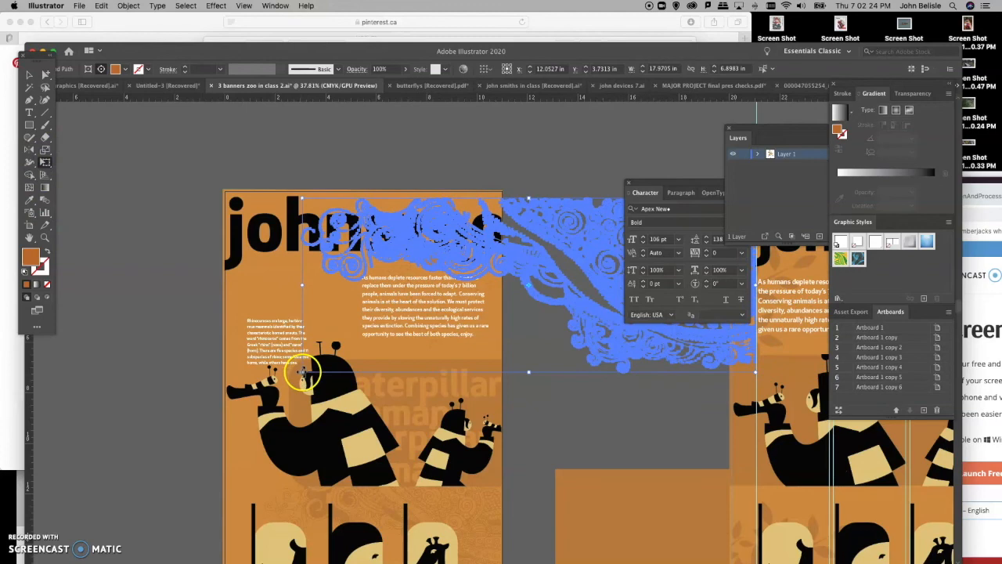
left_click_drag(301, 373, 207, 424)
left_click_drag(322, 252, 259, 184)
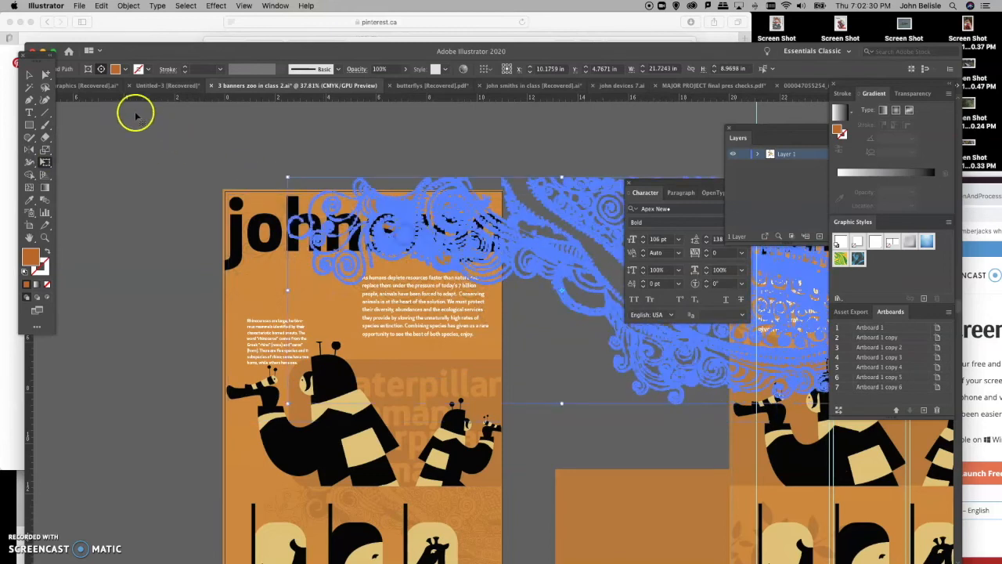
left_click(45, 73)
key("Delete")
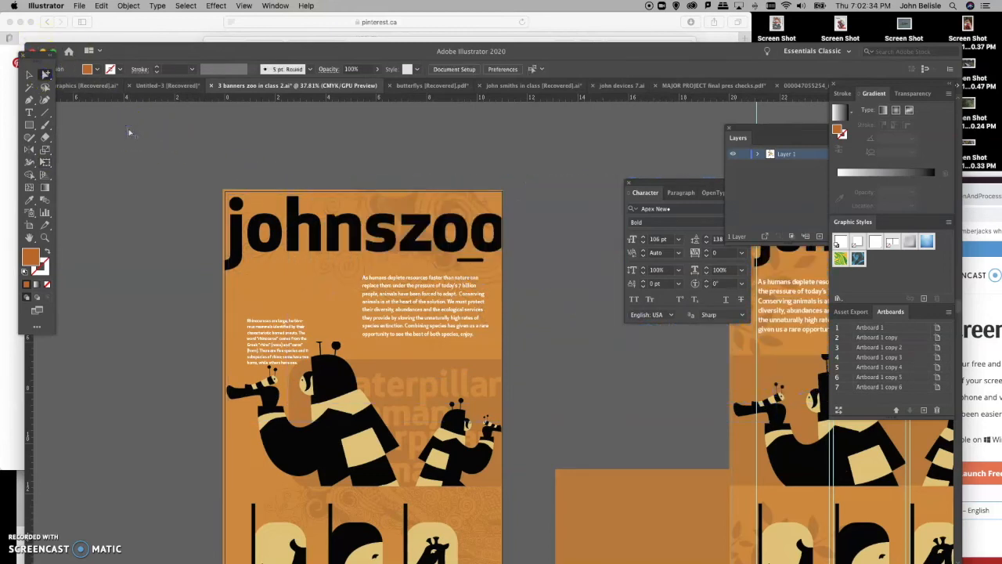
Undo the moves and the enlargement of the masked title swirl, restoring its earlier size and placement
key("super+z")
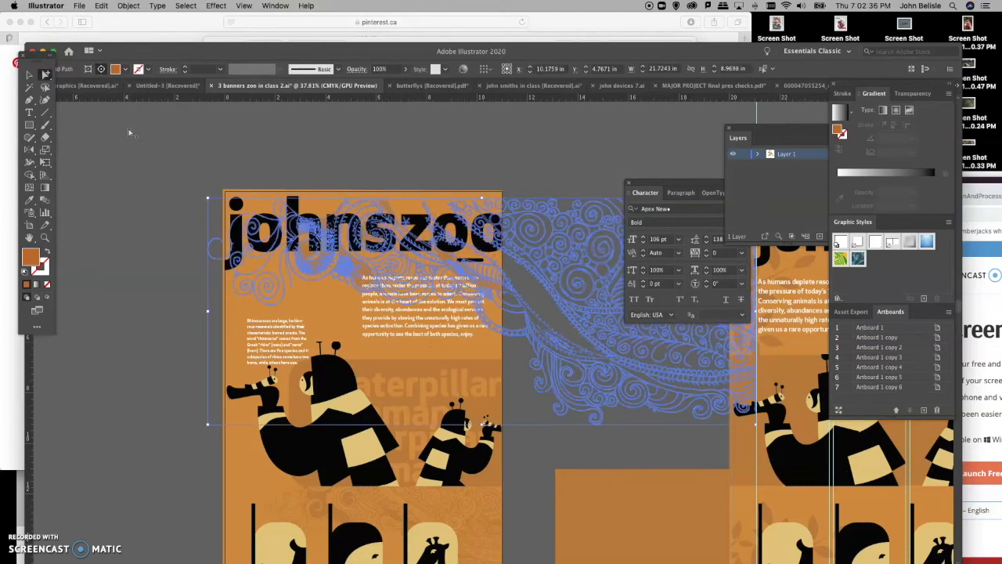
key("super+z")
key("super+z")
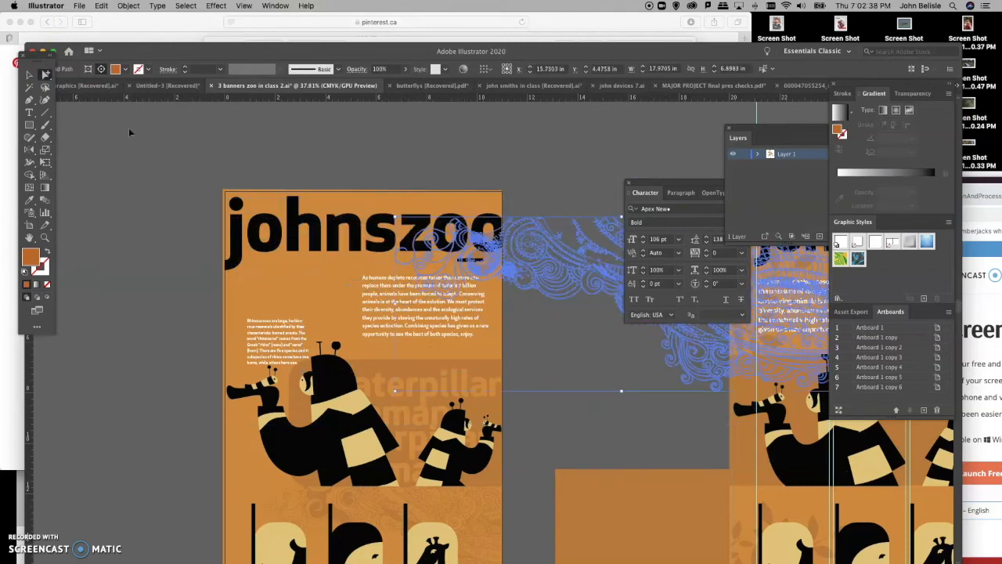
key("super+z")
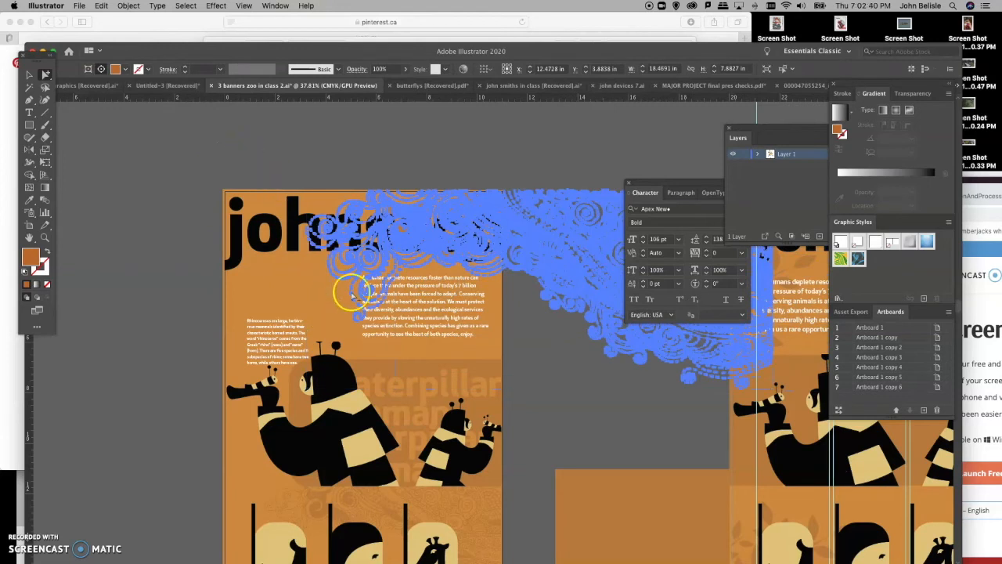
left_click_drag(409, 252, 382, 252)
key("super+z")
Raise only the upper edge of the bees' clipping mask to uncover the large bee's cropped antenna
left_click(146, 114)
scroll(485, 301, "down", 2)
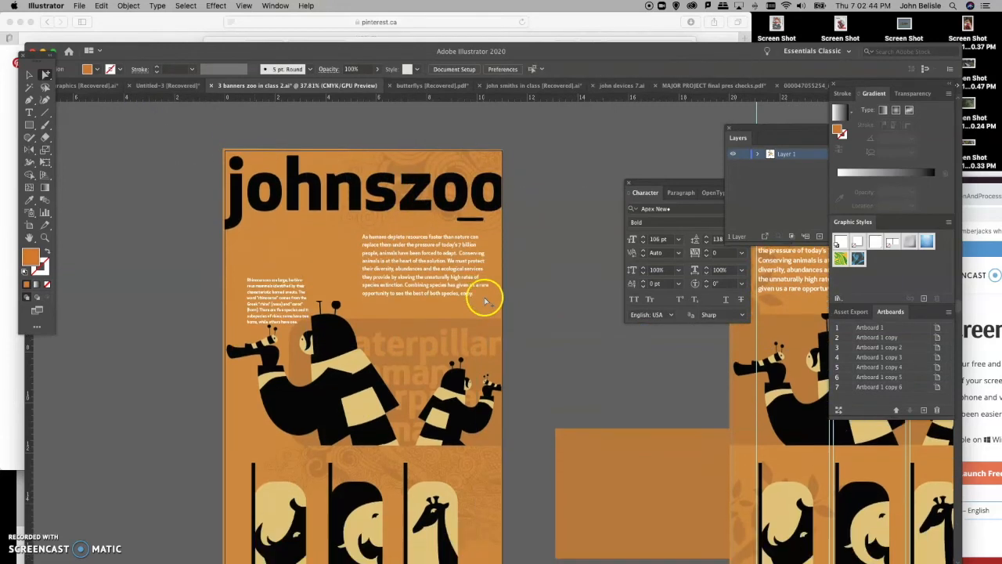
scroll(486, 300, "down", 3)
left_click_drag(45, 74, 86, 74)
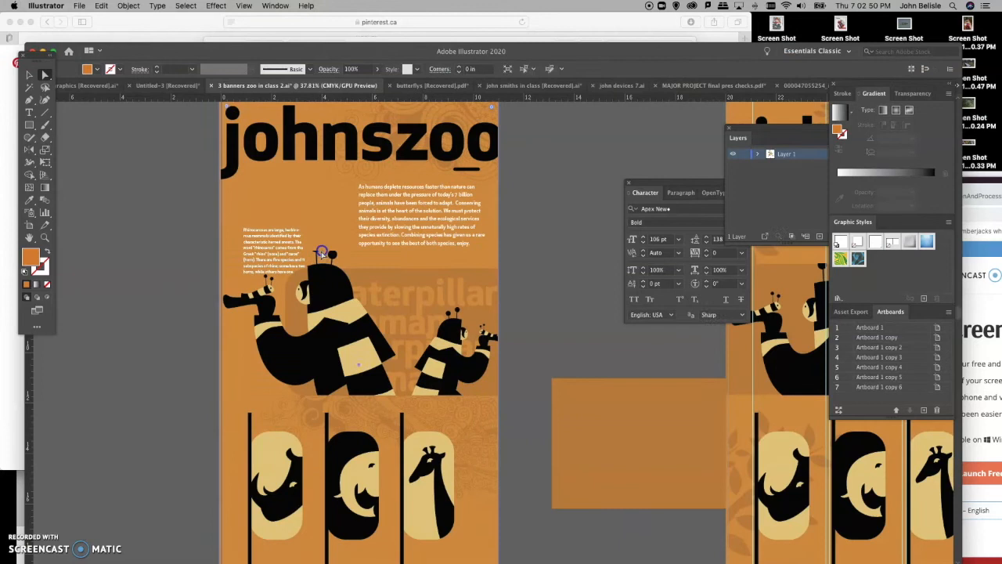
left_click(322, 252)
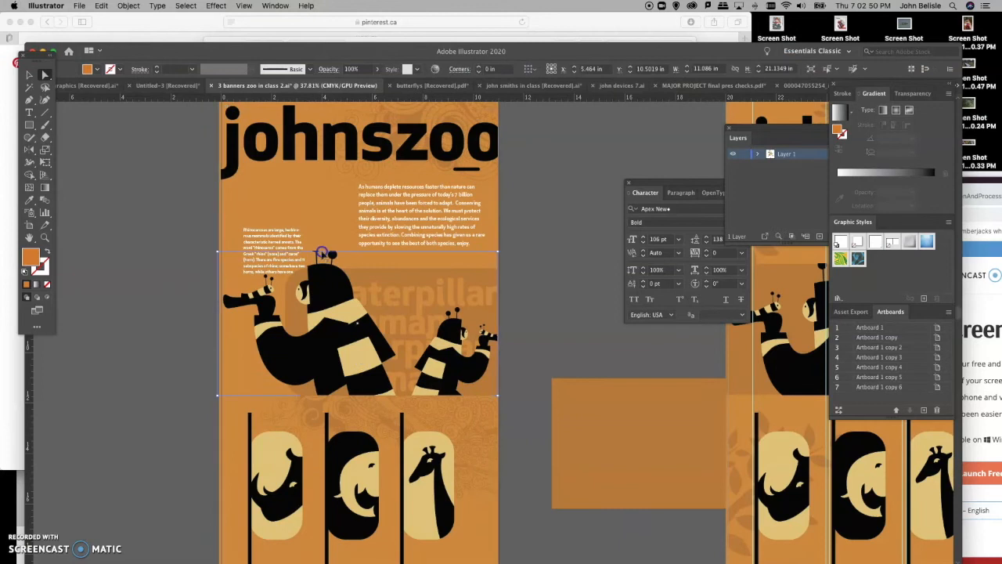
left_click(321, 241)
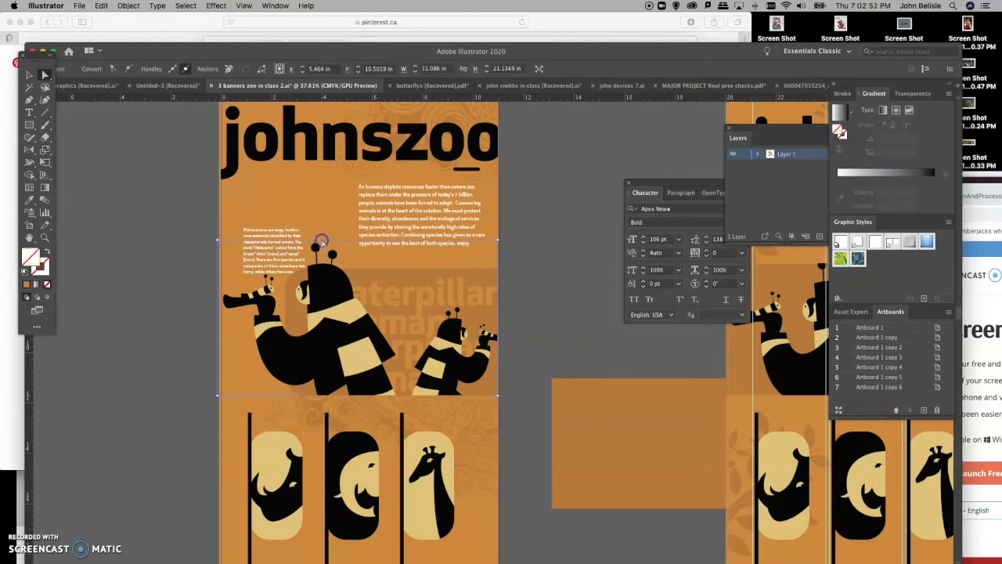
left_click(179, 213)
Duplicate the masked swirl group behind the animal flags, placing the copy about 6.4 in right and 6.2 in lower
scroll(497, 305, "down", 3)
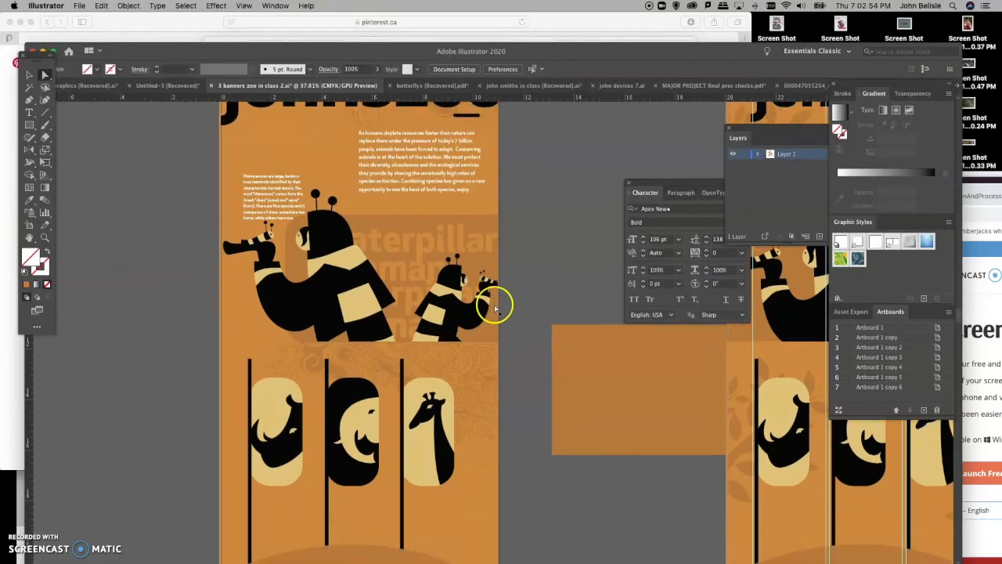
scroll(494, 307, "down", 5)
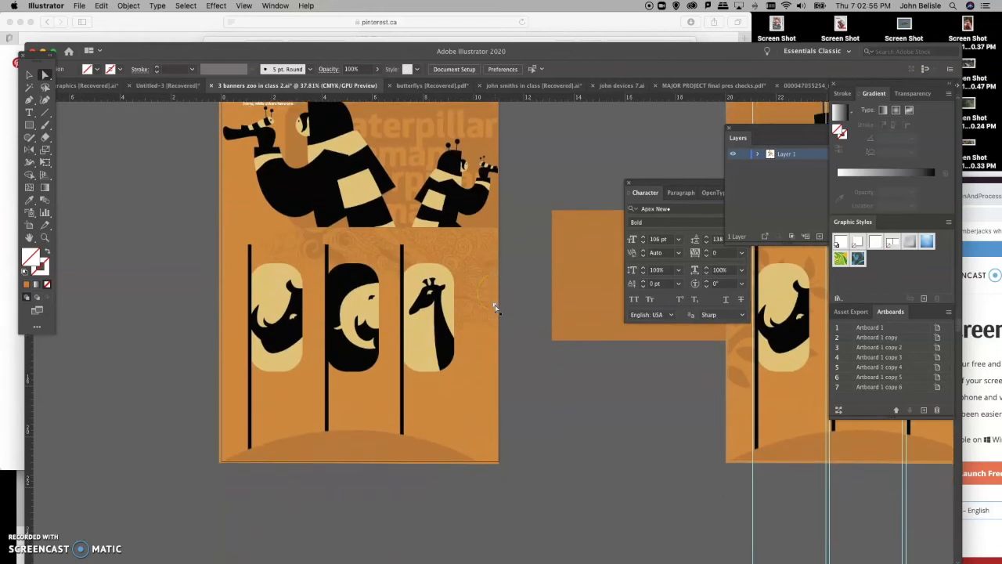
left_click(45, 74)
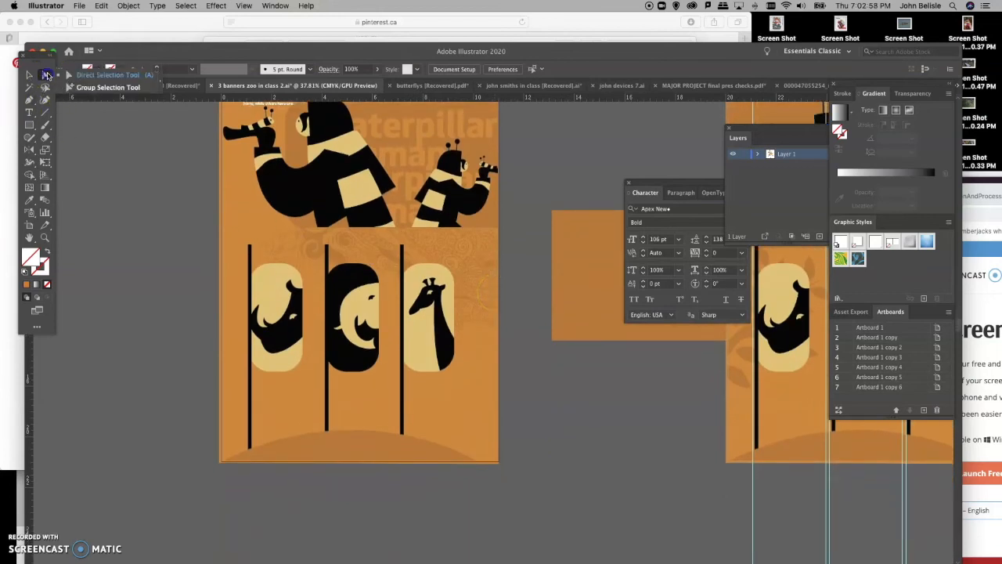
left_click(86, 87)
scroll(99, 198, "up", 4)
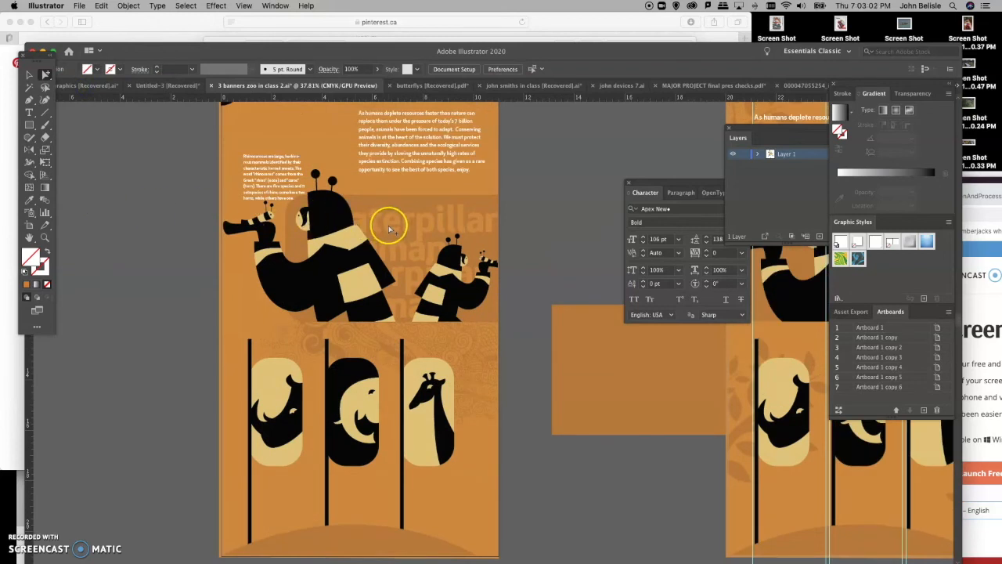
scroll(389, 229, "up", 4)
scroll(389, 227, "down", 3)
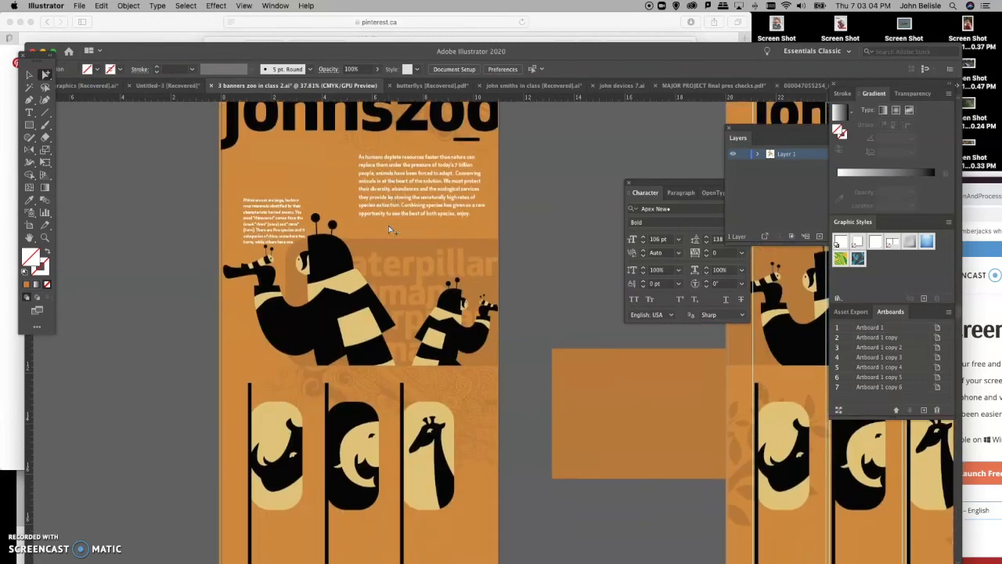
scroll(311, 380, "down", 3)
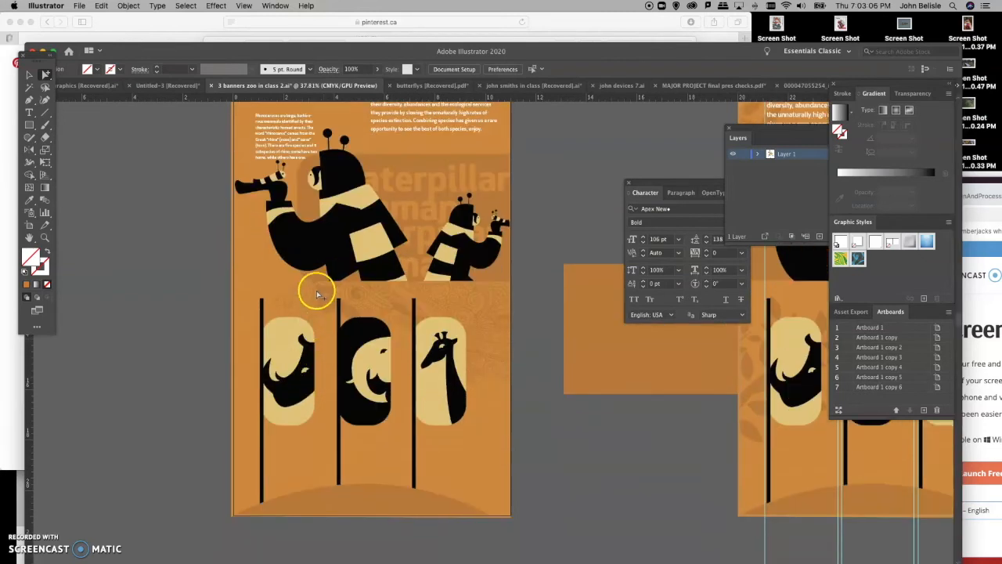
left_click(323, 307)
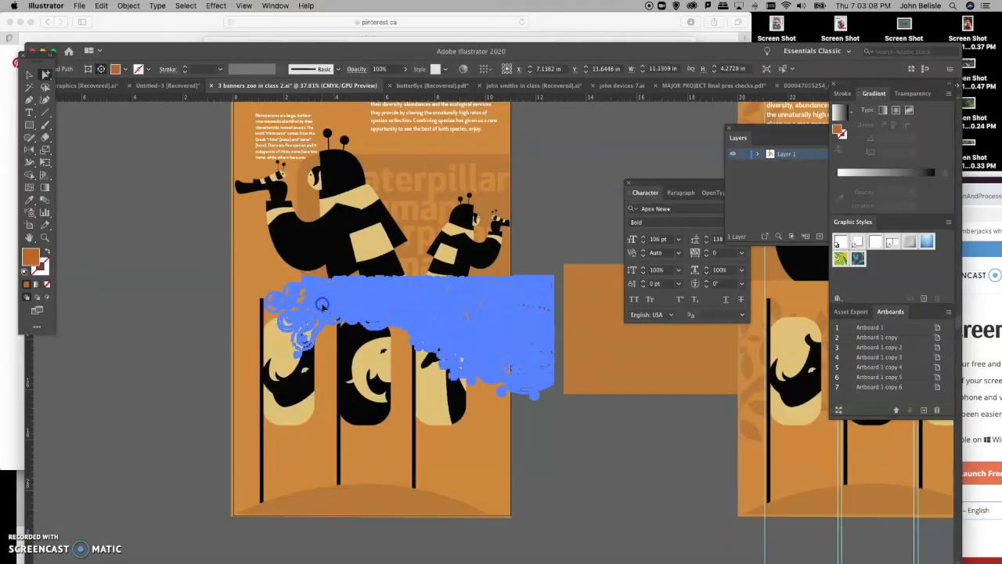
left_click(322, 307)
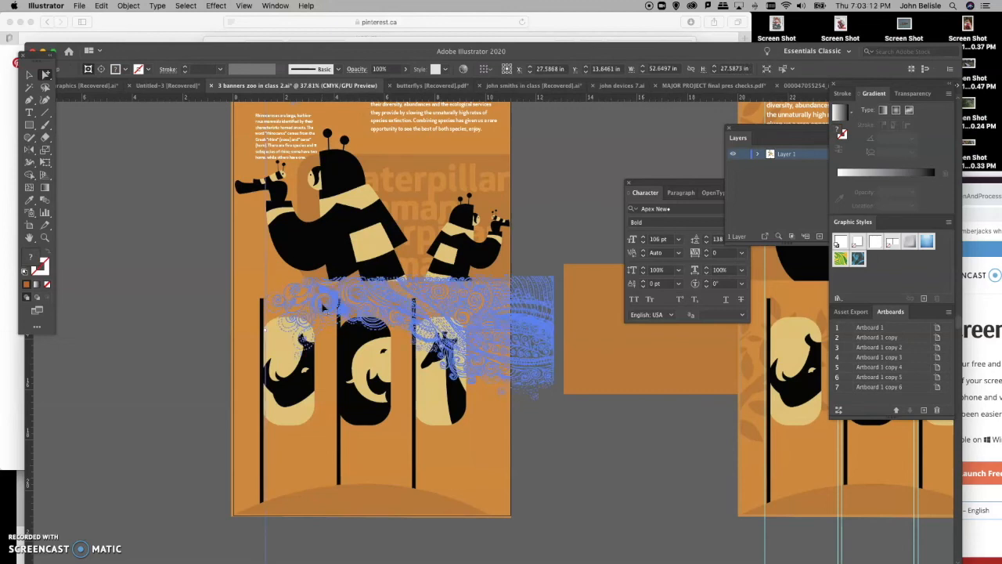
left_click_drag(346, 361, 675, 484)
left_click(540, 383)
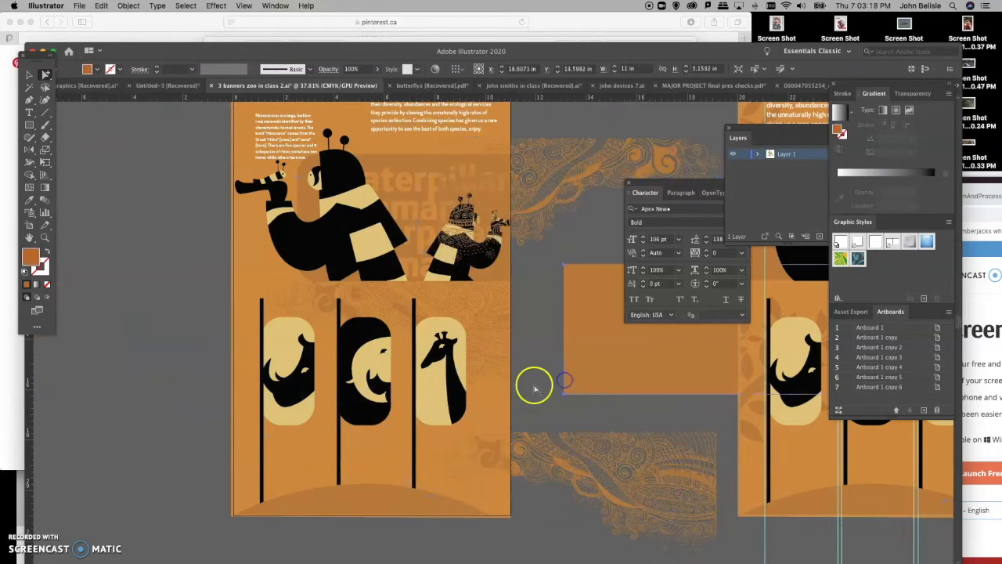
Copy the rhino flag's cream rounded panel and place it over the left end of the lower swirl copy
left_click(292, 326)
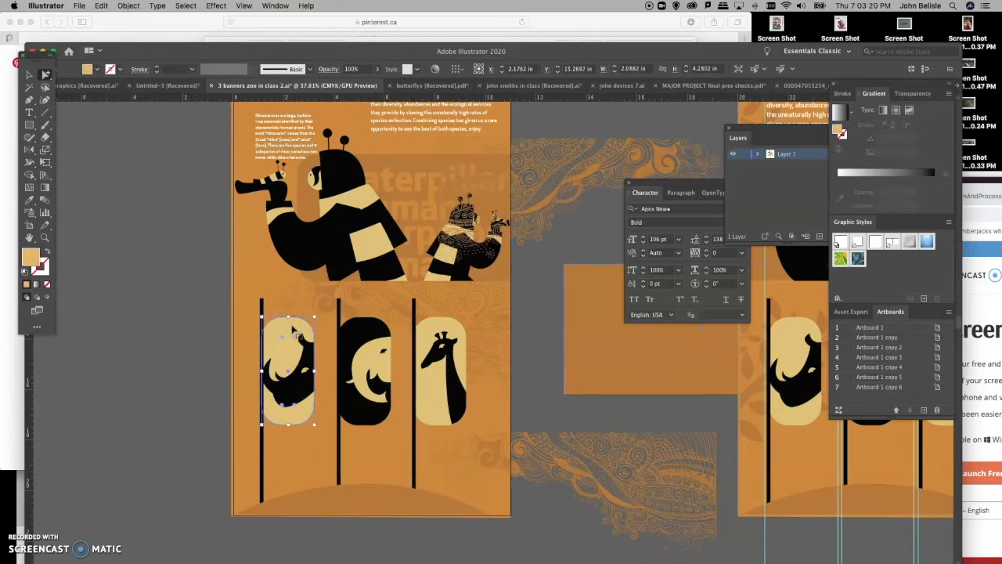
left_click_drag(496, 323, 504, 385)
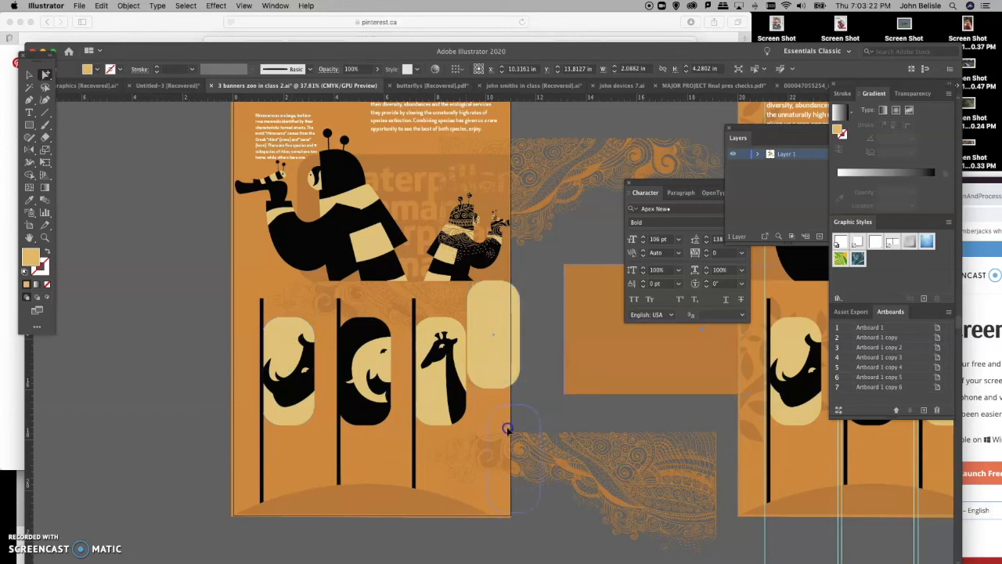
left_click(541, 462)
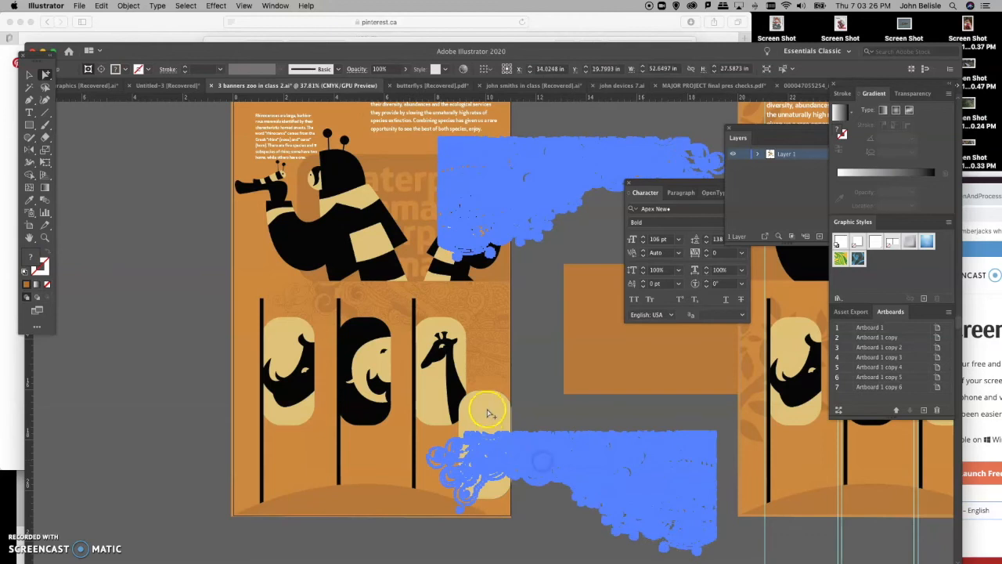
Make a clipping mask from the copied rounded panel and the duplicated swirl group
left_click(486, 410)
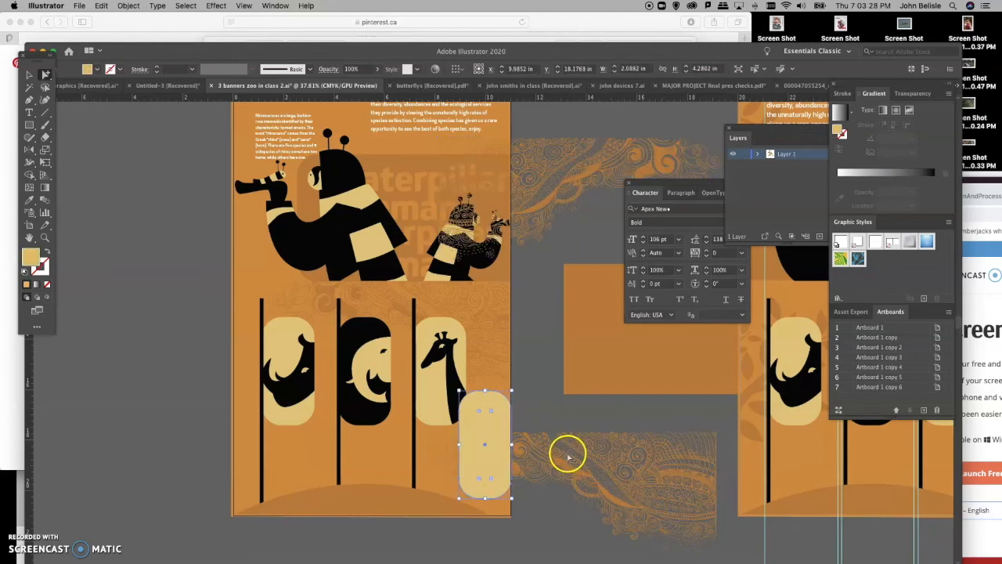
left_click(542, 452)
left_click(543, 453)
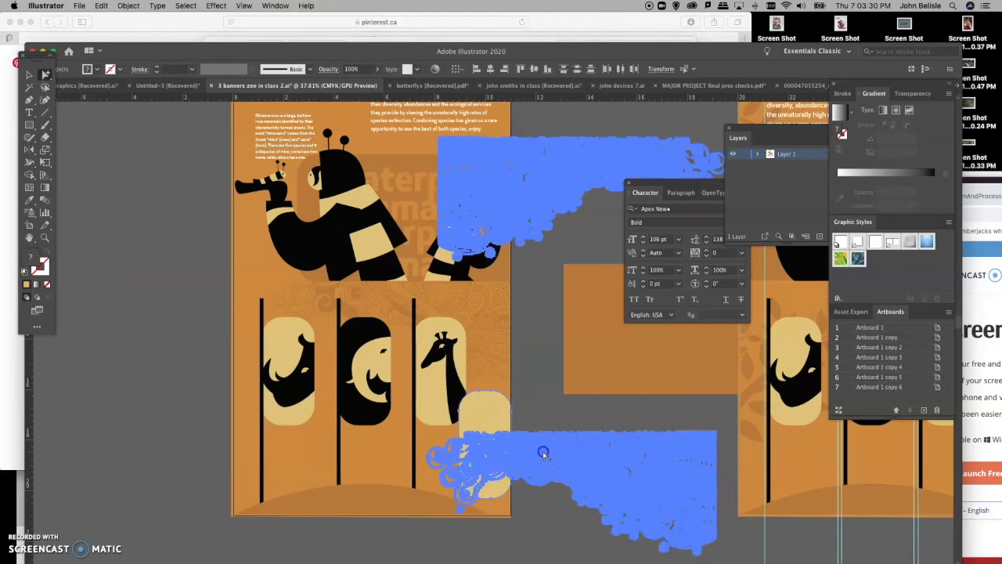
left_click(128, 6)
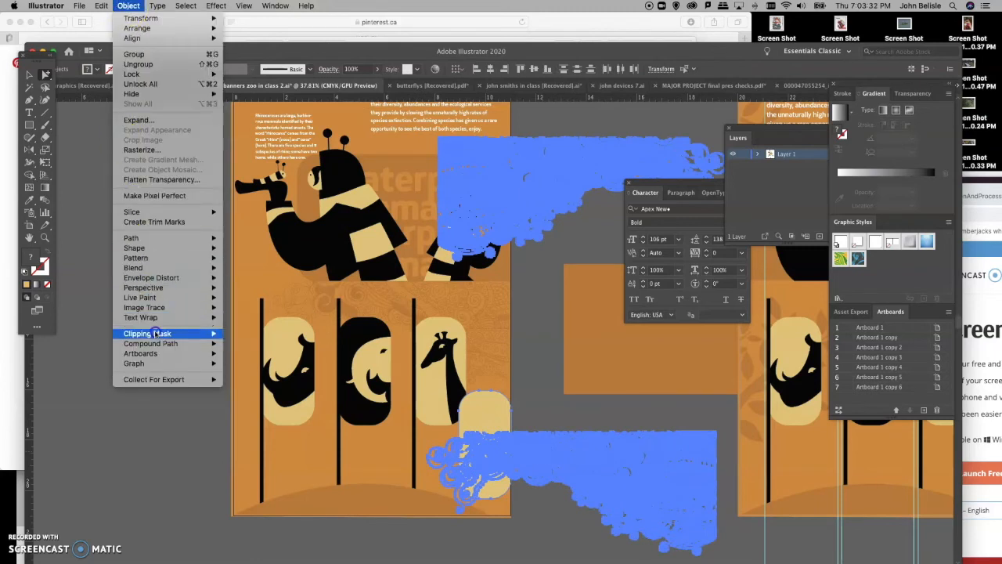
mouse_move(157, 334)
left_click(242, 333)
Move the panel-shaped clipped swirl onto the rhino flag, aligned with its rounded panel
left_click(475, 496)
left_click_drag(490, 499, 294, 426)
left_click(188, 376)
Shift the swirl artwork up about 2 in inside the rhino flag's mask, leaving the mask in place
left_click(64, 271)
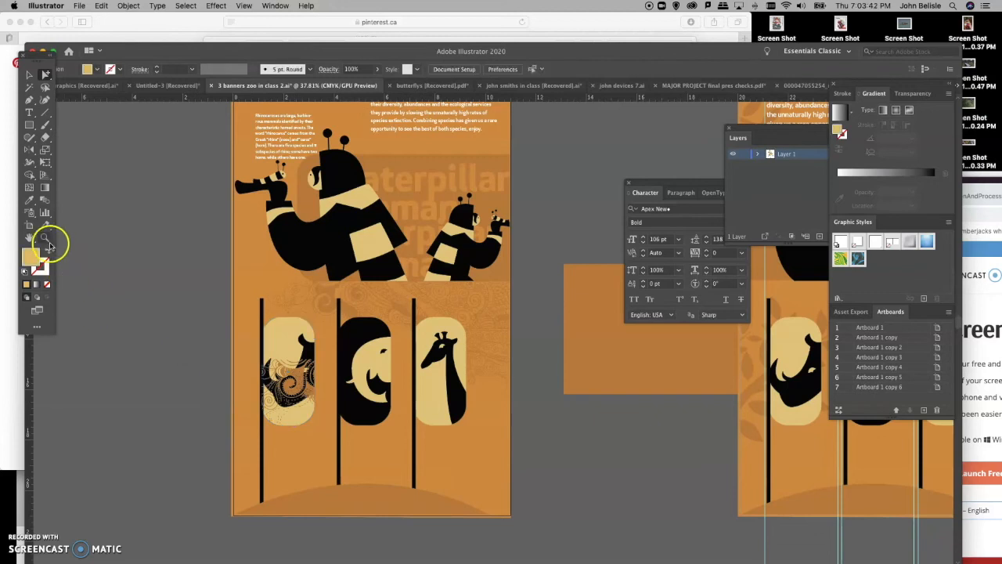
left_click(313, 415)
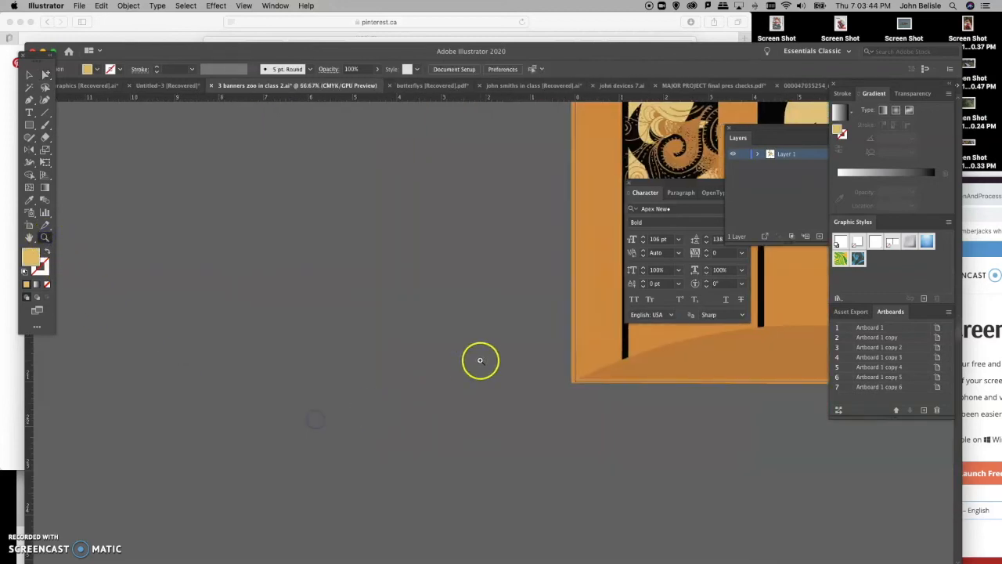
scroll(481, 360, "up", 4)
scroll(481, 360, "right", 5)
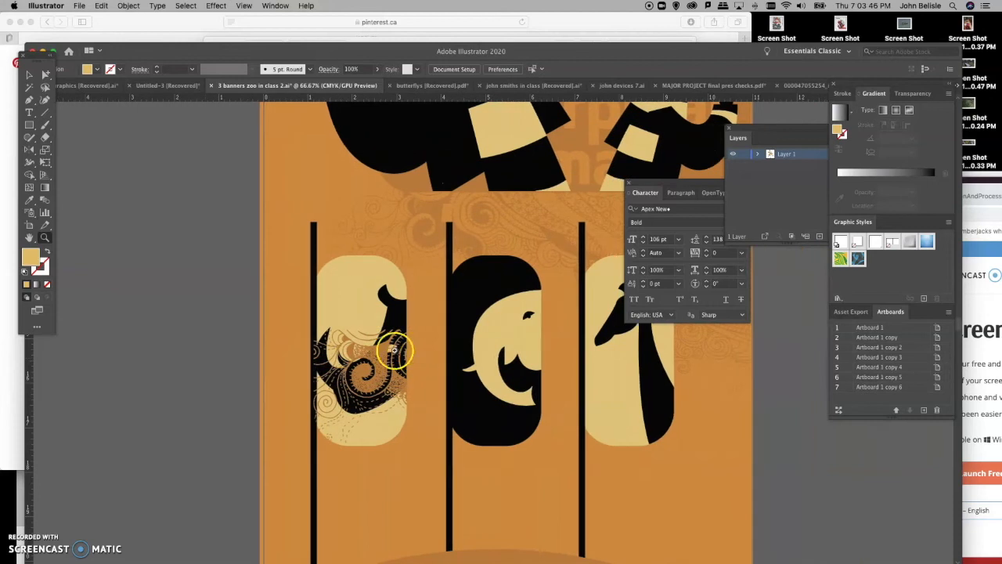
left_click(45, 74)
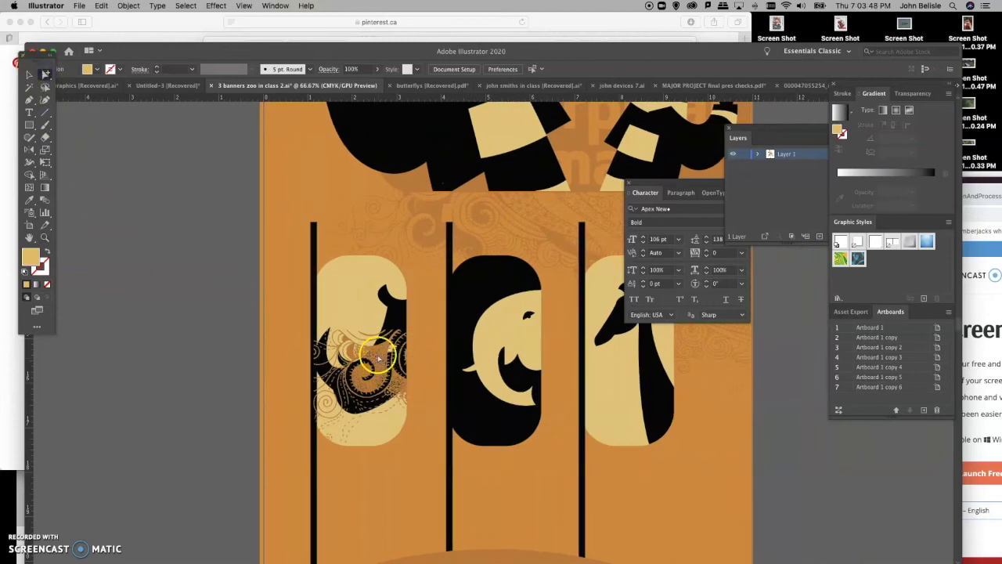
left_click(379, 354)
left_click(378, 356)
left_click_drag(378, 354, 377, 267)
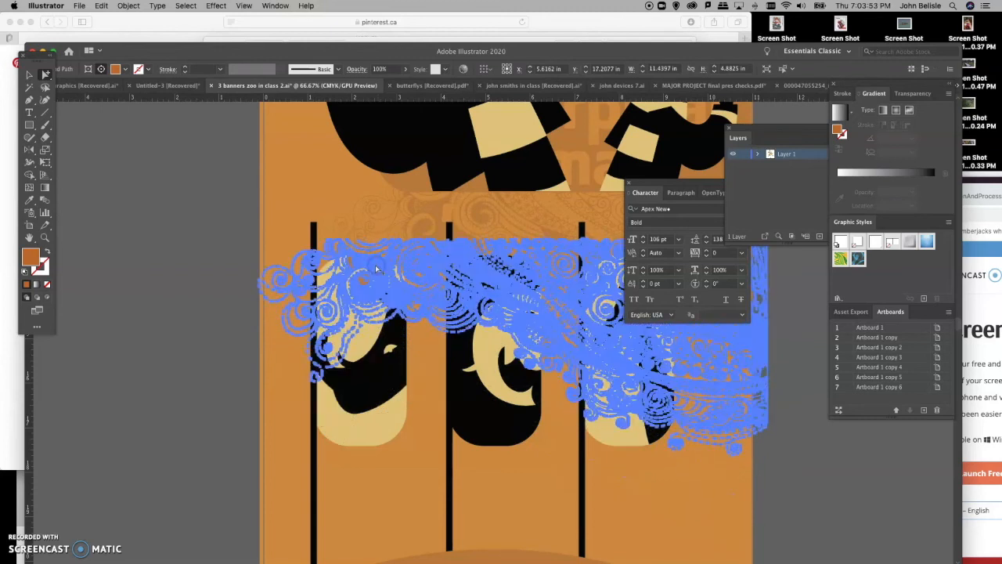
Change the fill of the rhino flag's swirl artwork to a muted olive yellow
double_click(32, 255)
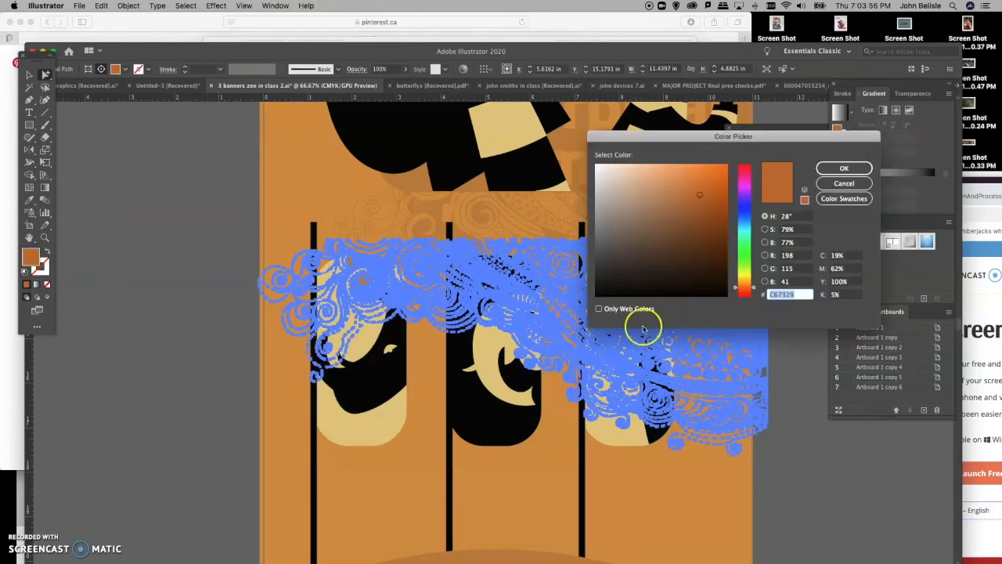
left_click(744, 276)
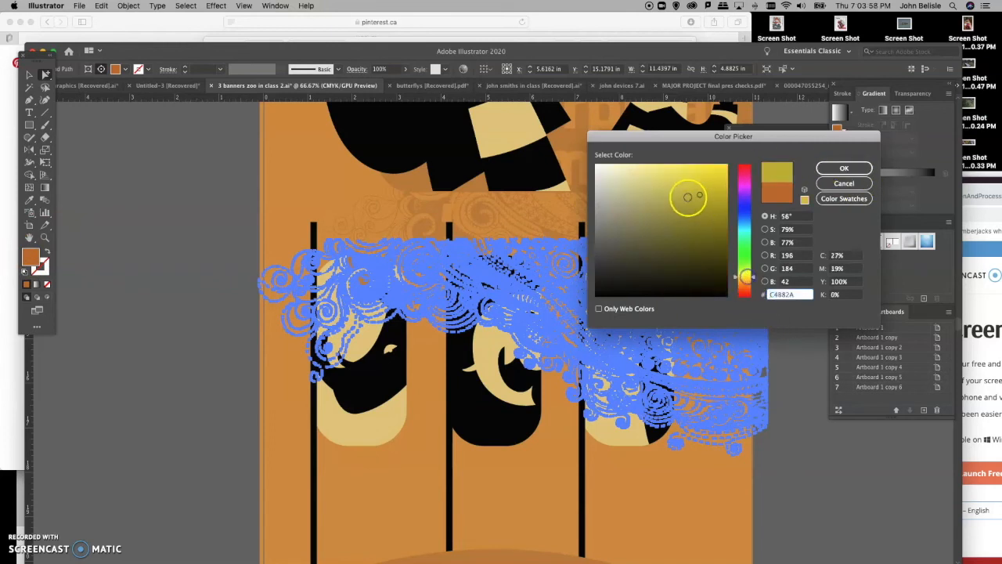
left_click(841, 168)
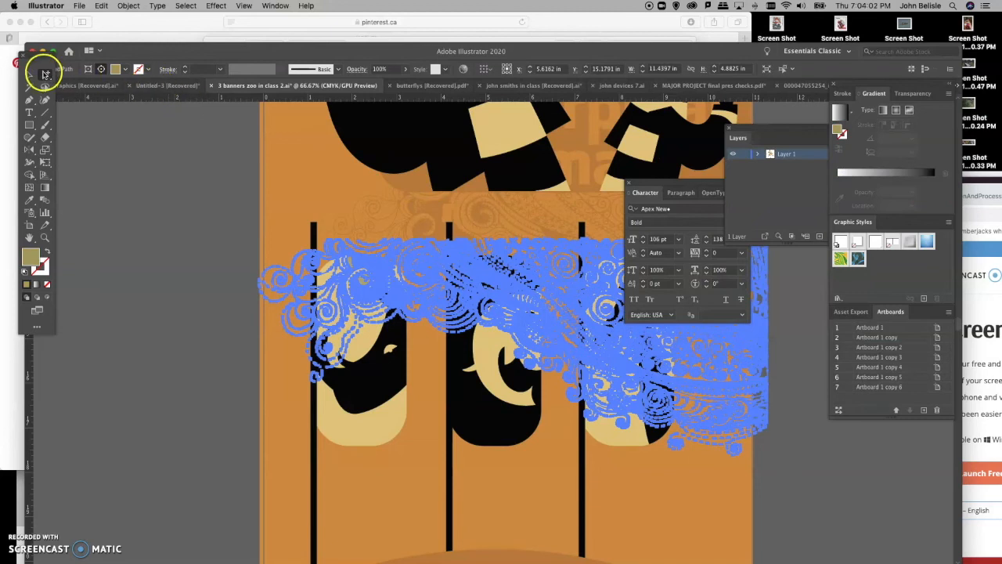
left_click(108, 137)
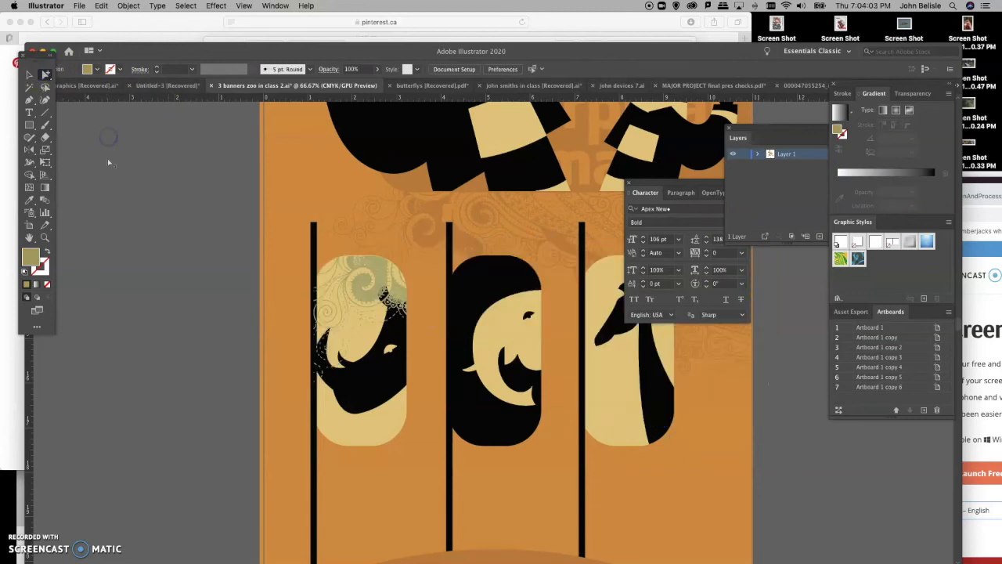
Bring the rhino silhouette, its eye and the adjoining flagpole in front of the clipped swirl pattern
left_click(372, 382)
left_click(390, 354)
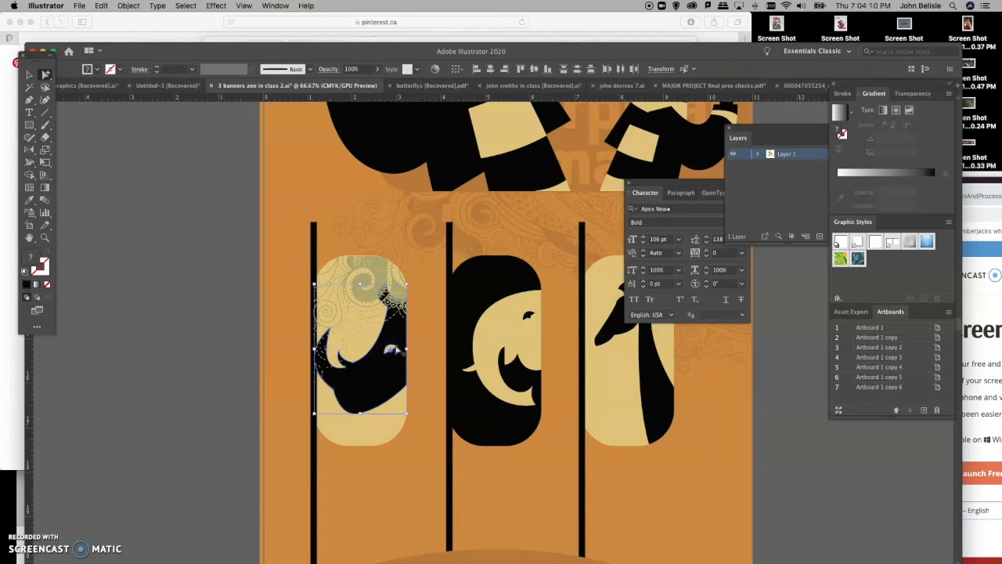
left_click(188, 261)
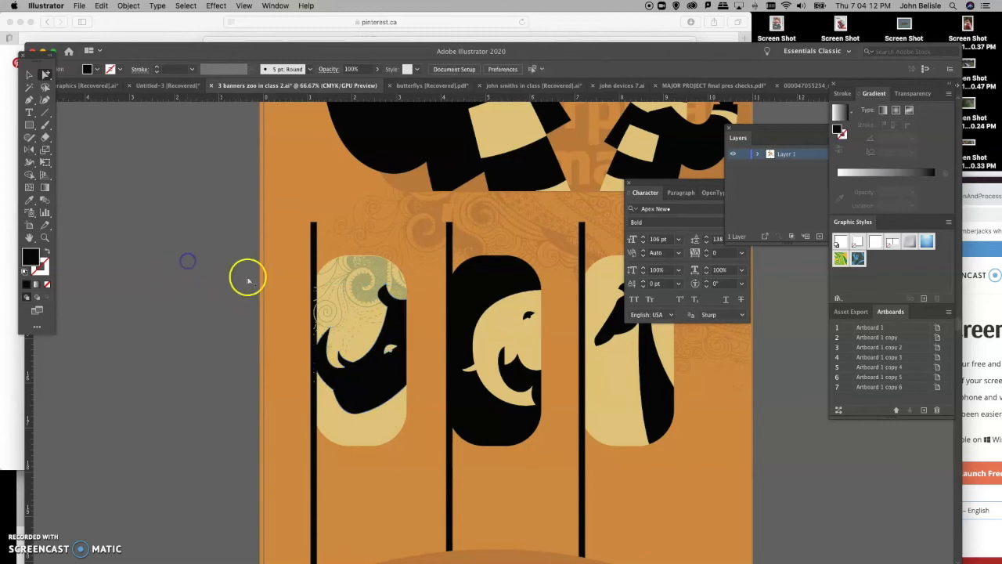
left_click(314, 259)
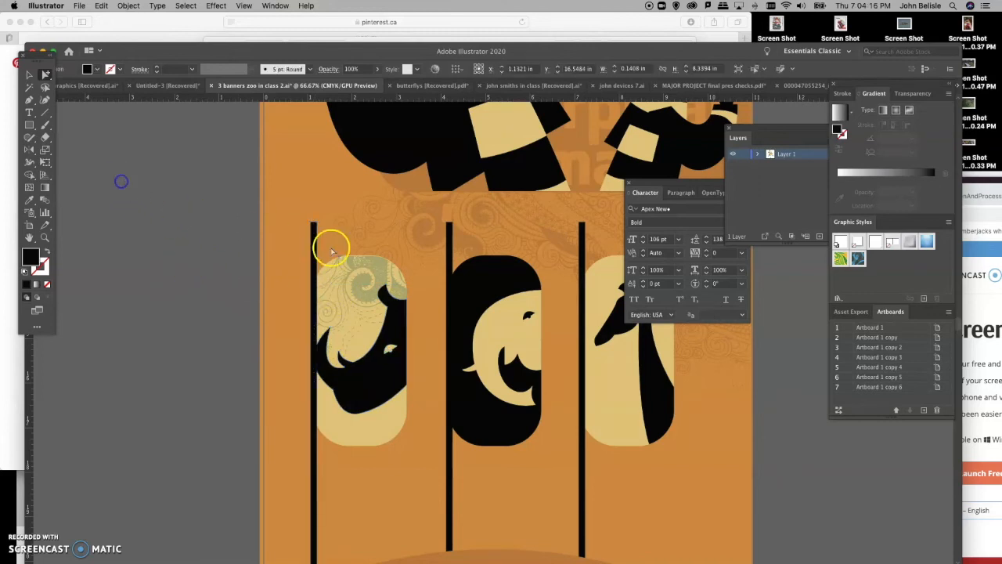
Reposition the swirl artwork inside the rhino flag's mask so its dense, detailed section fills the area above the rhino's head
left_click(352, 271)
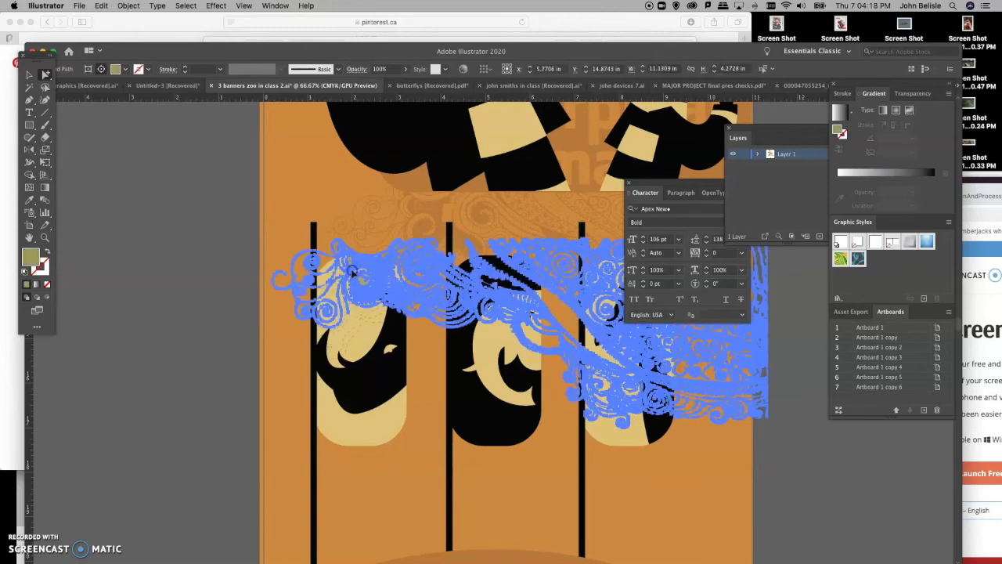
left_click(352, 272)
left_click_drag(378, 335, 399, 433)
left_click_drag(409, 396, 414, 402)
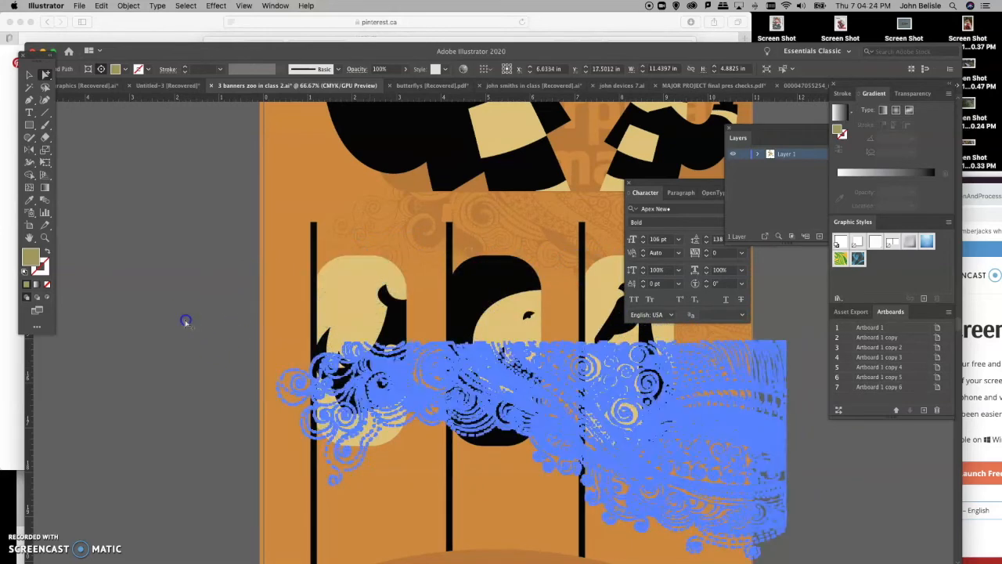
key("Delete")
key("super+z")
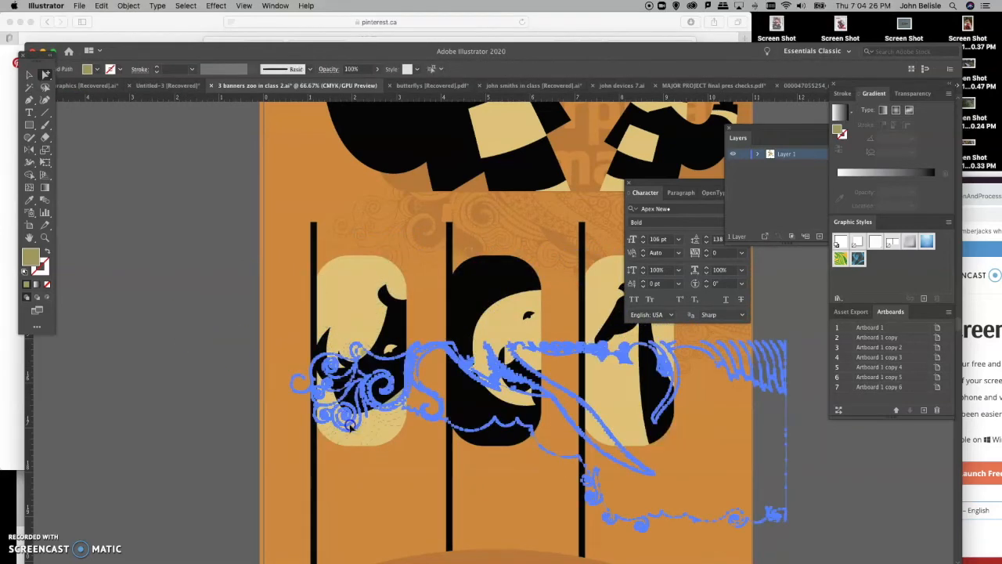
left_click_drag(350, 425, 220, 329)
left_click(127, 200)
Duplicate the rhino flag's clipped swirl horizontally onto the elephant flag, aligned with its rounded panel
scroll(271, 362, "right", 3)
scroll(271, 362, "up", 2)
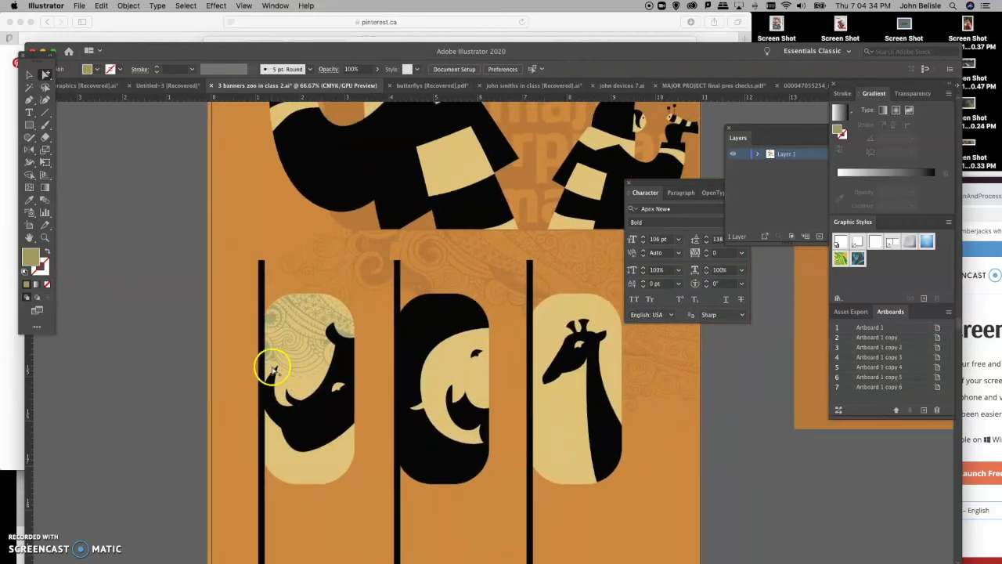
left_click(295, 336)
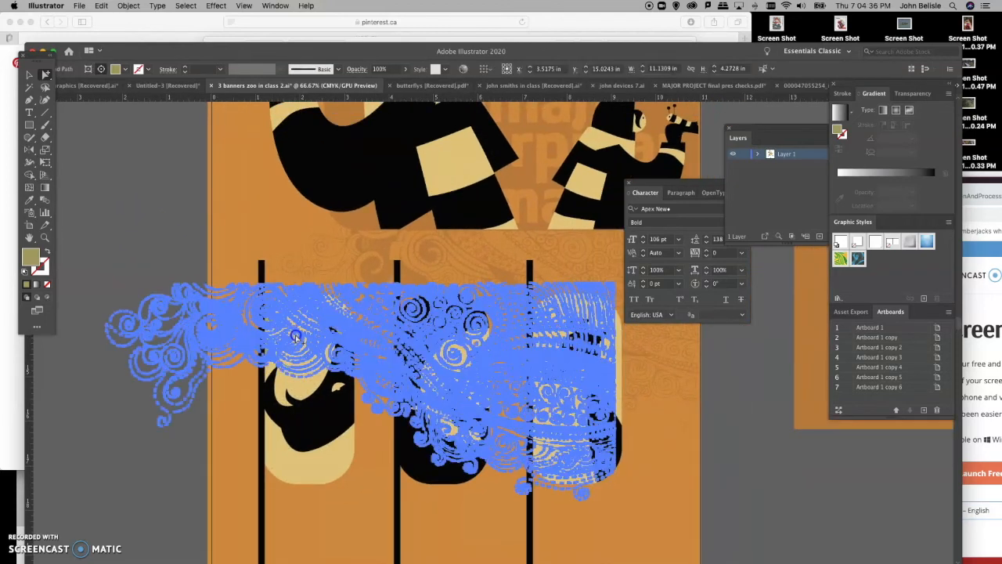
left_click(295, 338)
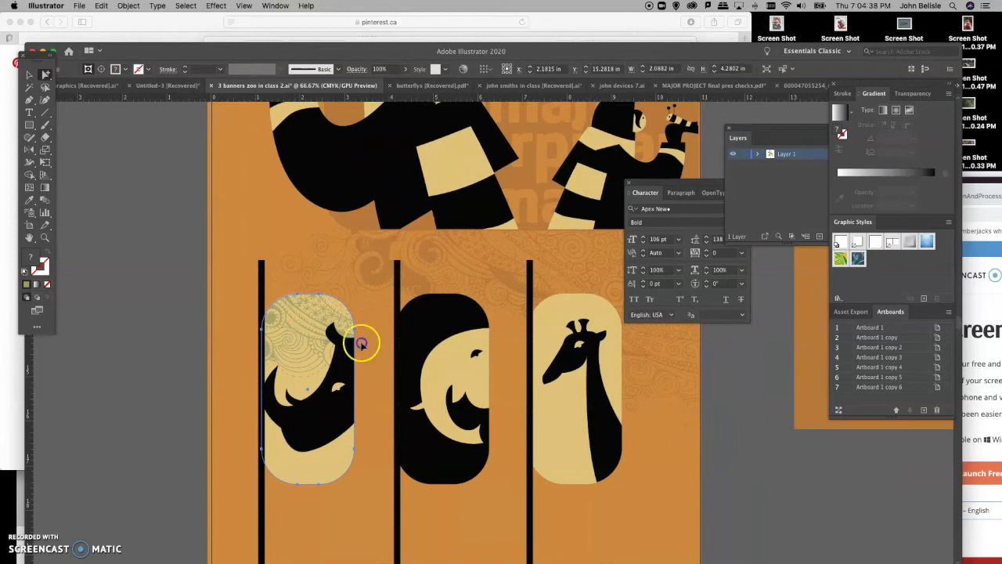
left_click(429, 352)
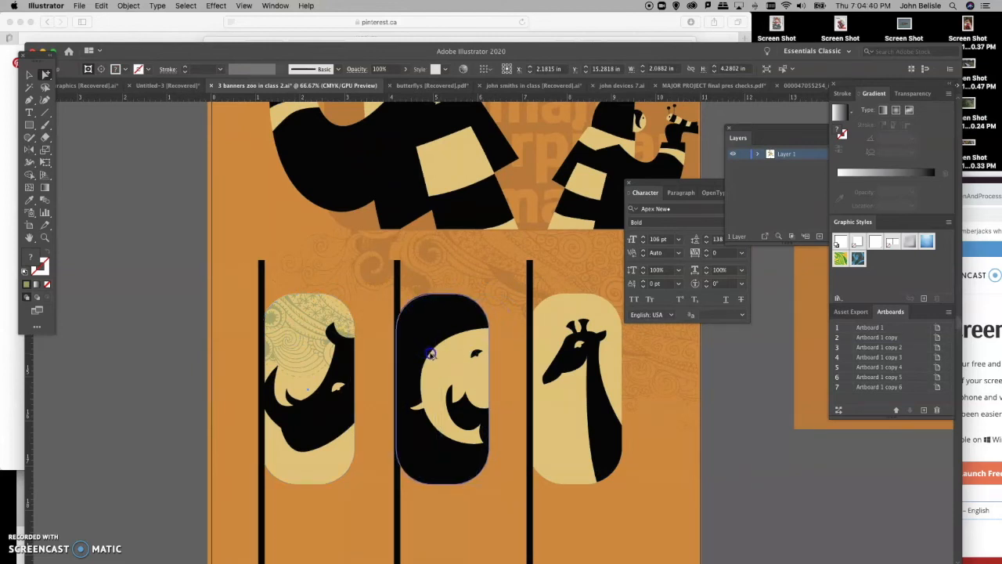
key("super+f")
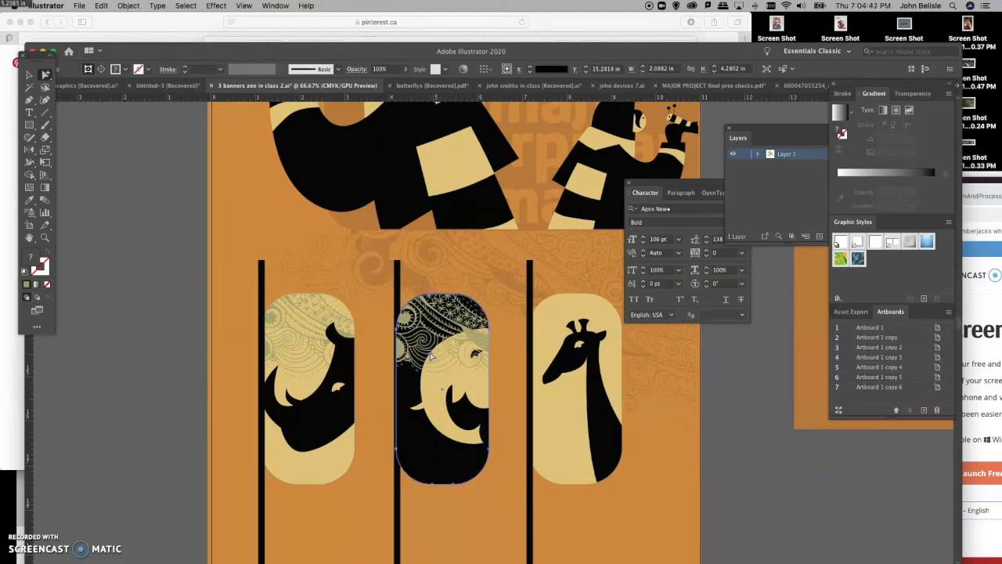
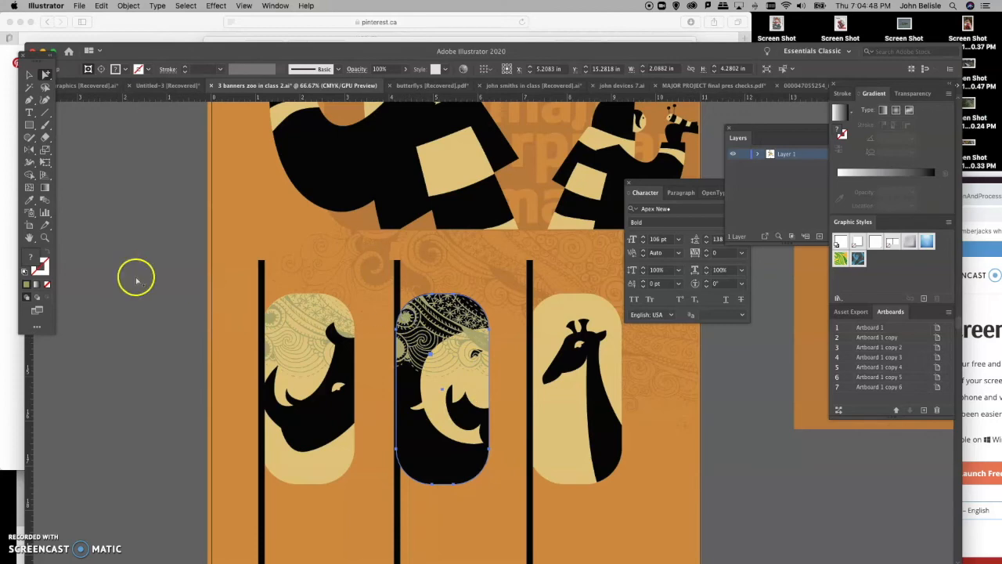
Shift the swirl artwork up and to the left inside the elephant flag's mask, leaving the mask in place
left_click(401, 309)
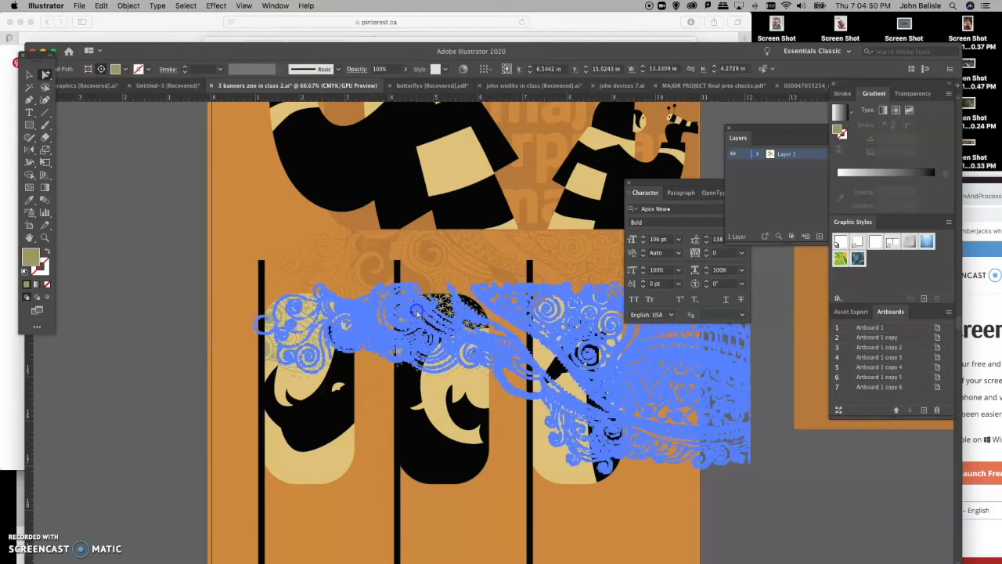
left_click_drag(417, 313, 288, 233)
left_click_drag(212, 251, 212, 251)
left_click(139, 143)
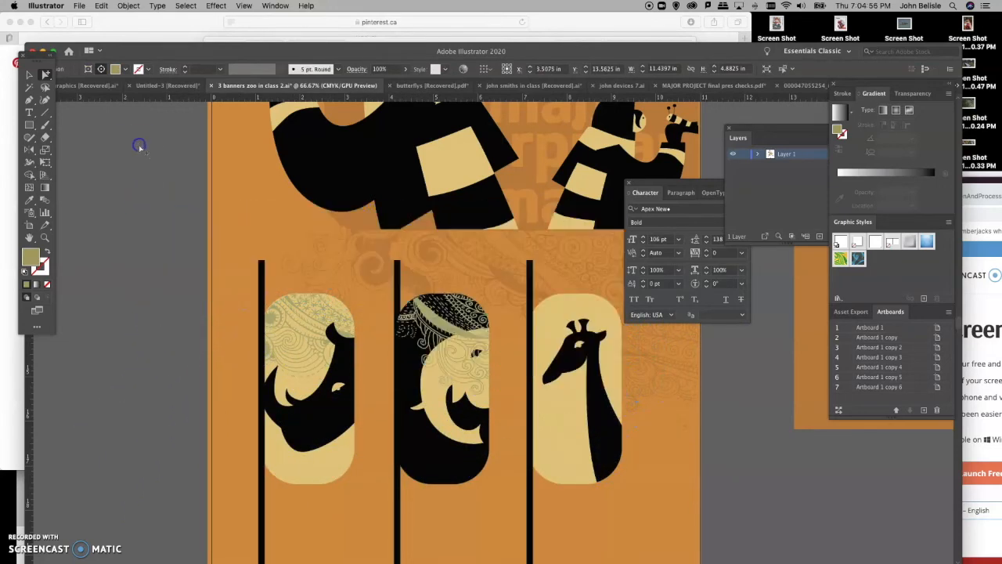
Bring the elephant silhouette and its eye to the front so the swirl pattern stays behind the head
left_click(479, 354)
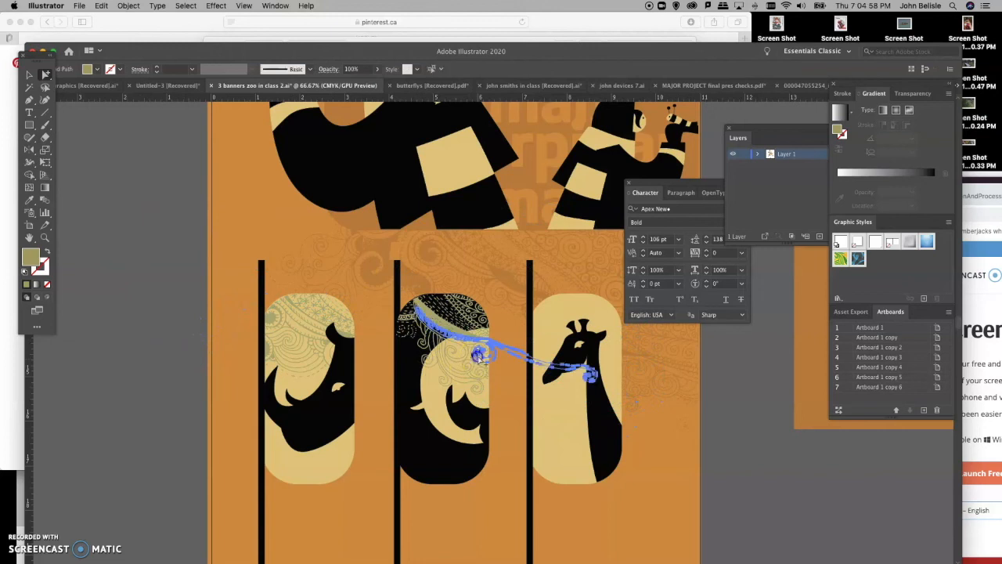
left_click(480, 355)
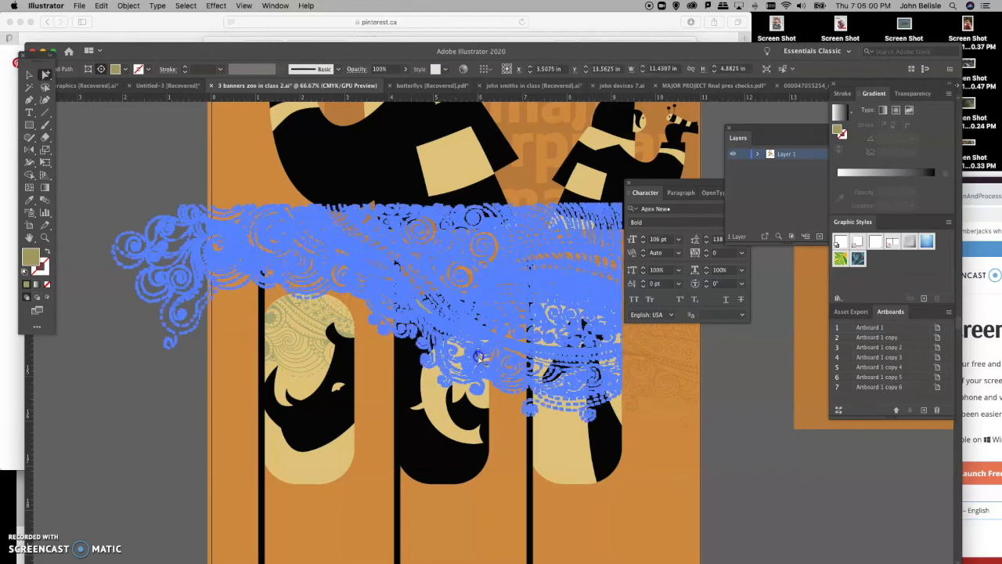
left_click(479, 355)
left_click(478, 355)
left_click(477, 354)
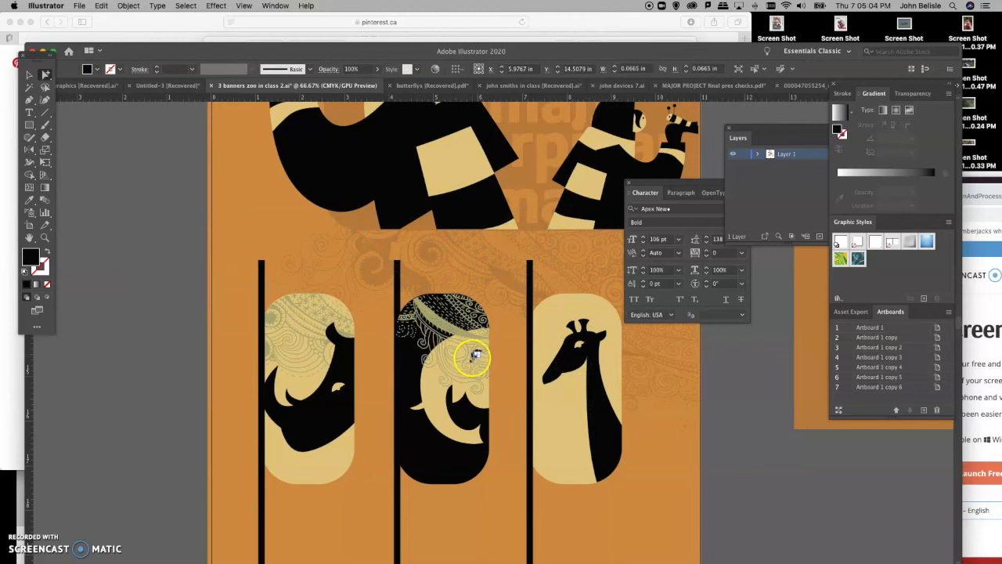
left_click(45, 237)
left_click(510, 388)
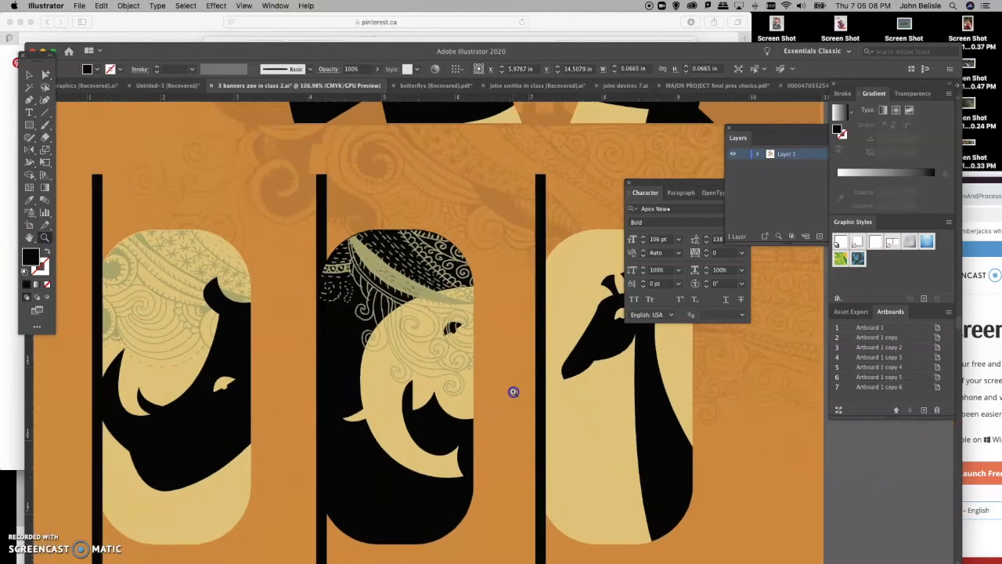
left_click(513, 391)
left_click(45, 74)
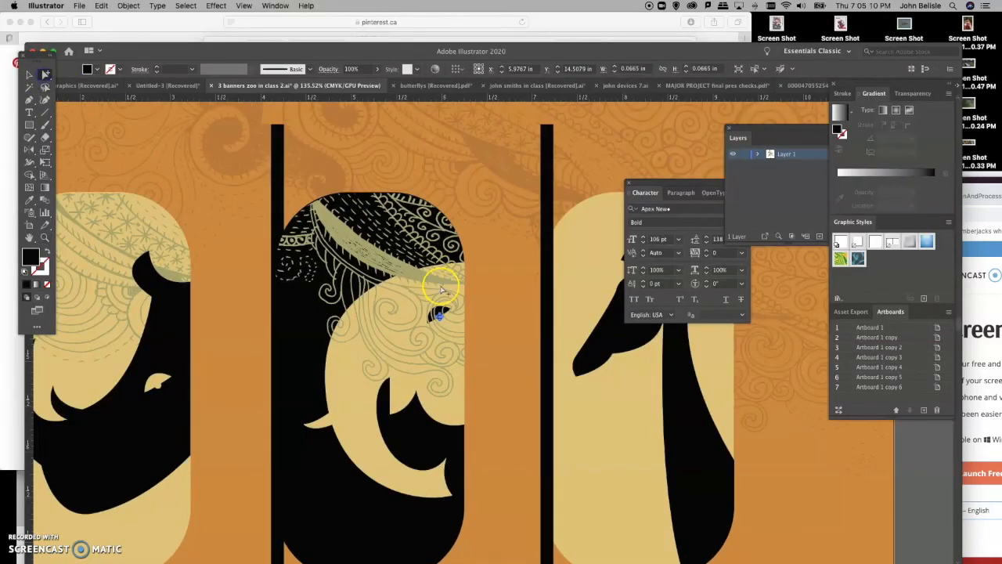
left_click(440, 313)
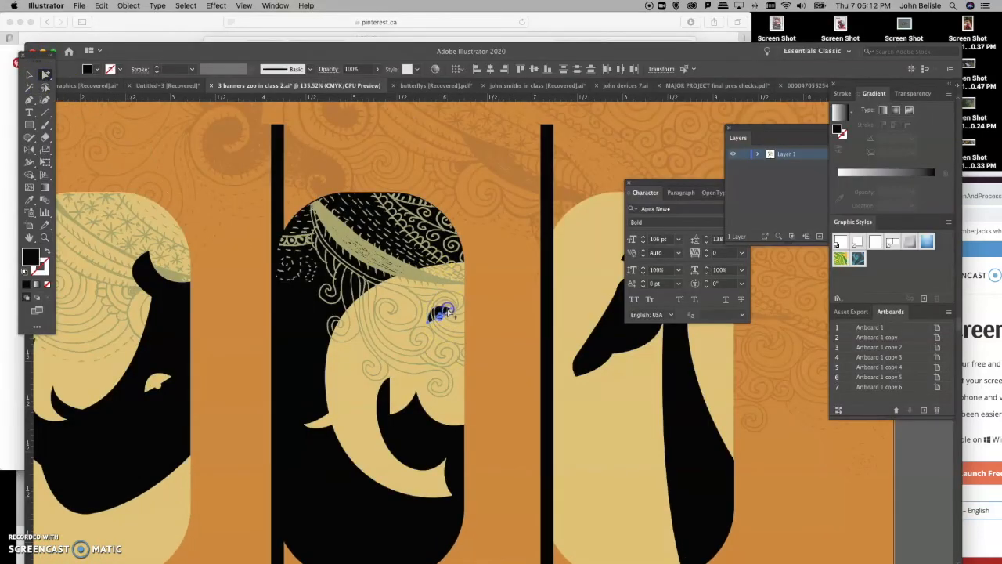
left_click(342, 383, "shift")
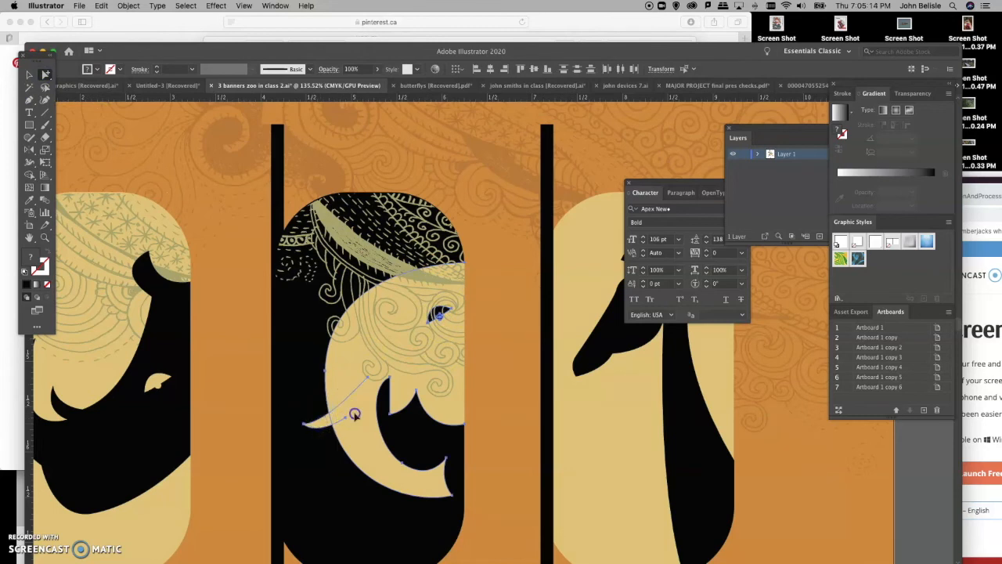
left_click(354, 415)
key("shift+super+]")
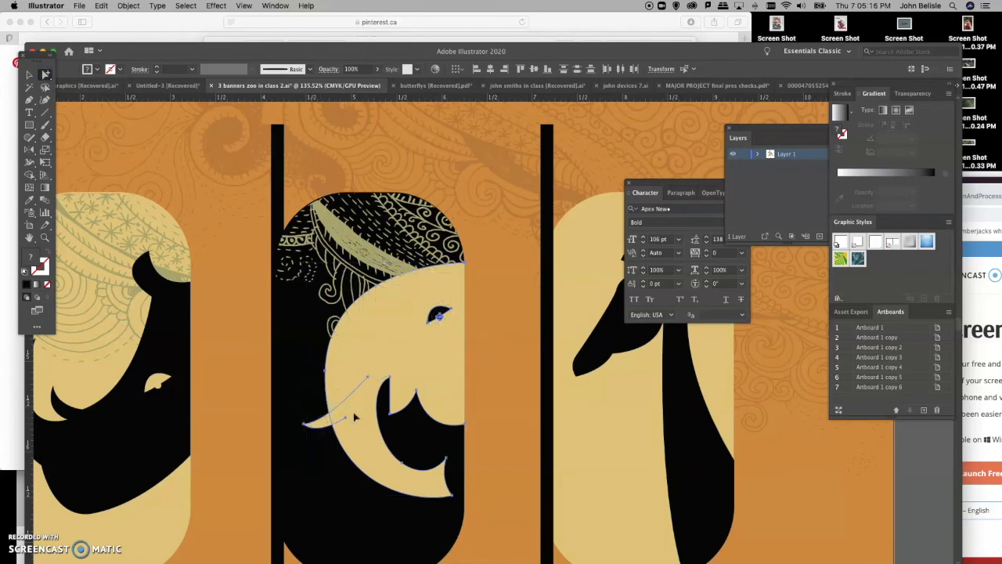
Unlock all locked objects in the banner artwork
scroll(447, 406, "right", 4)
scroll(447, 406, "down", 2)
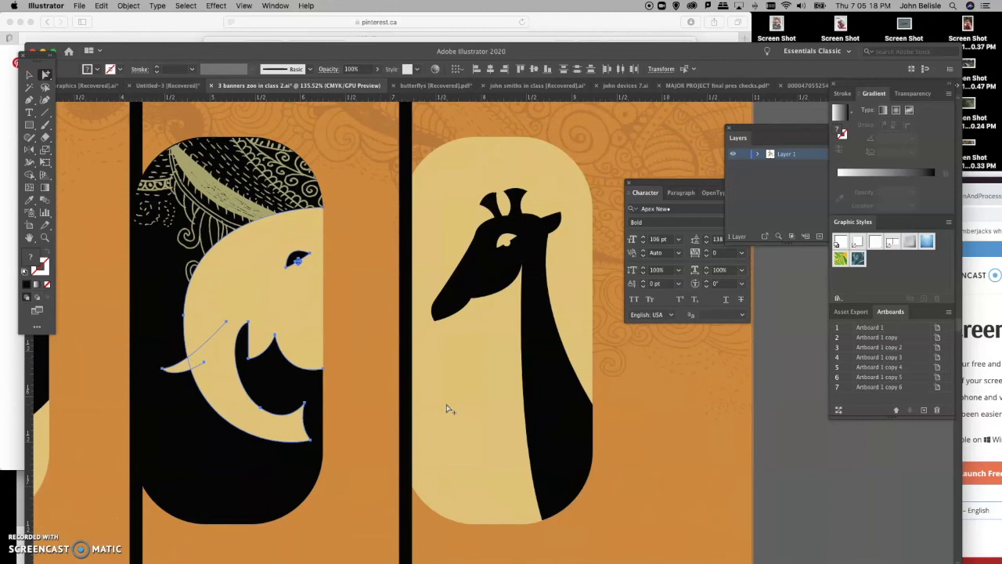
left_click(206, 181)
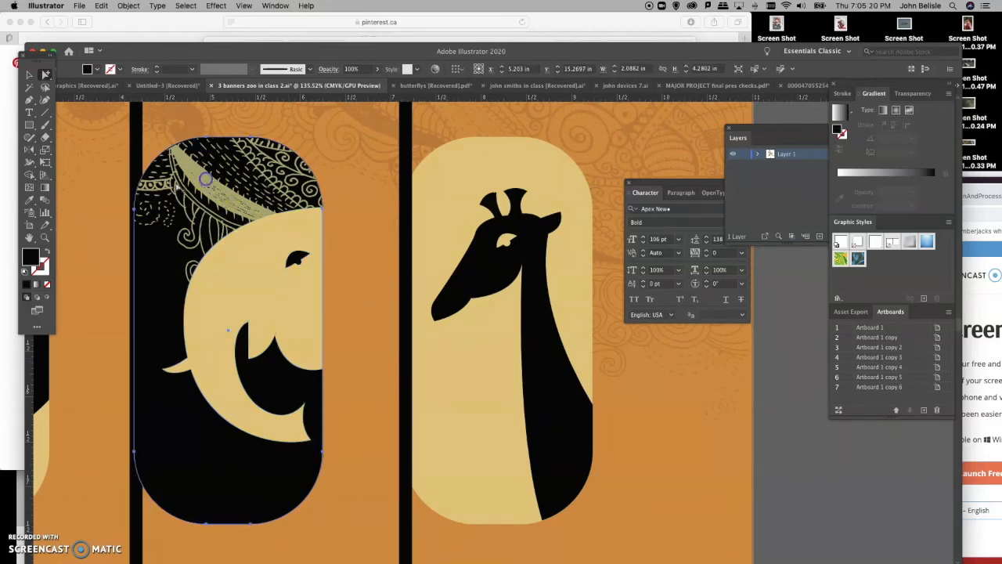
left_click(168, 206)
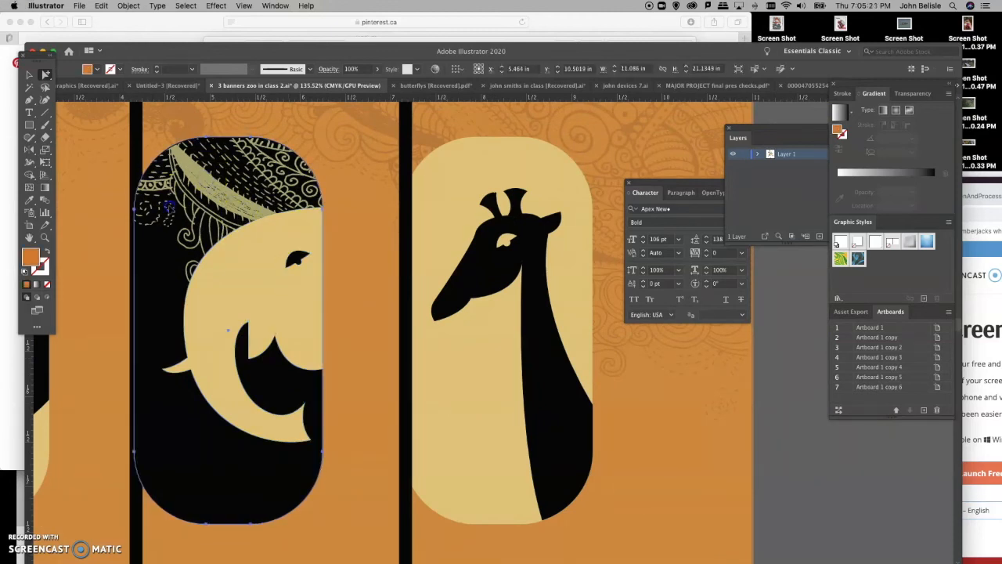
left_click(103, 165)
left_click(128, 6)
left_click(139, 83)
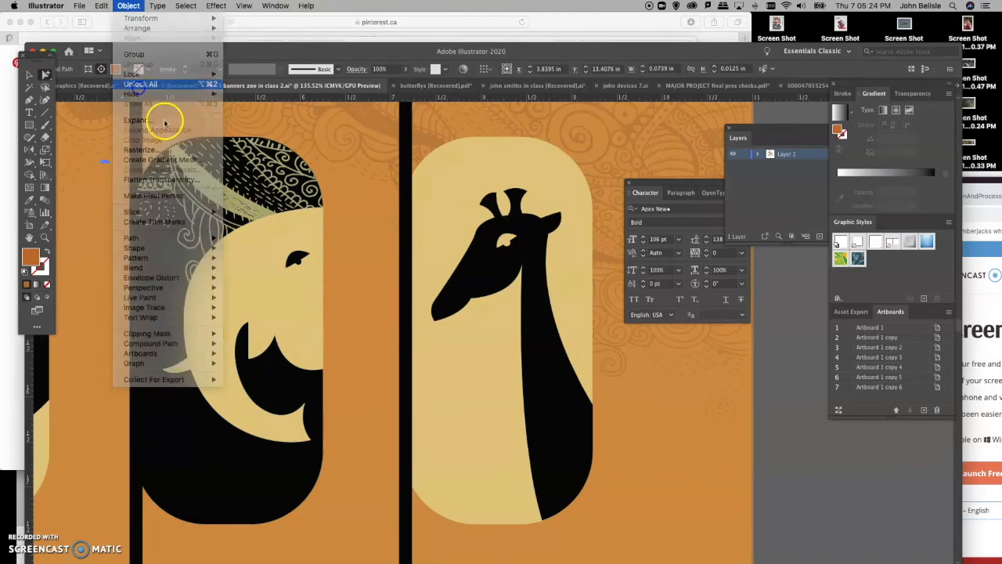
left_click(105, 256)
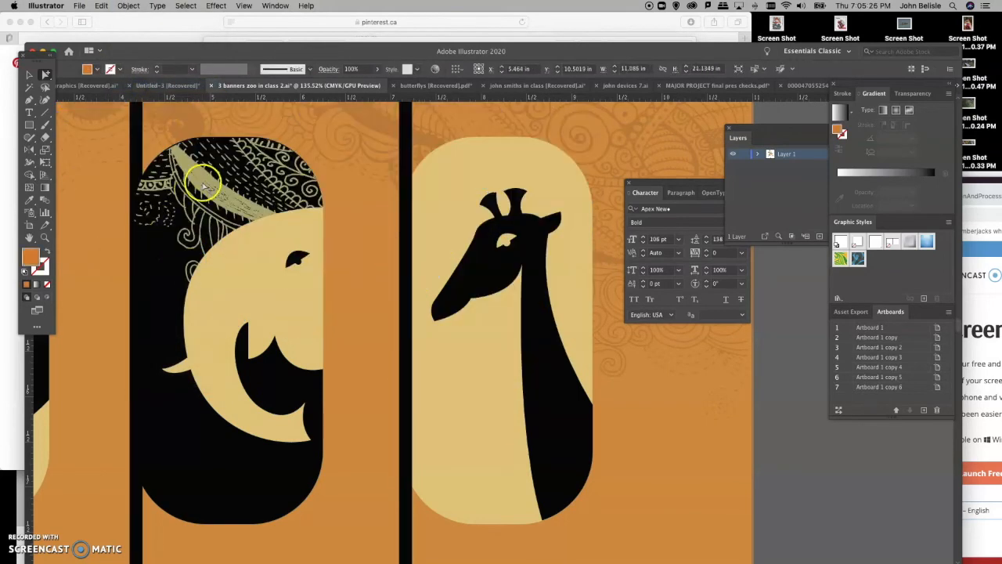
Duplicate the elephant flag's clipped swirl onto the giraffe flag, aligned with its rounded panel
left_click(202, 184)
left_click(202, 184)
left_click(202, 184)
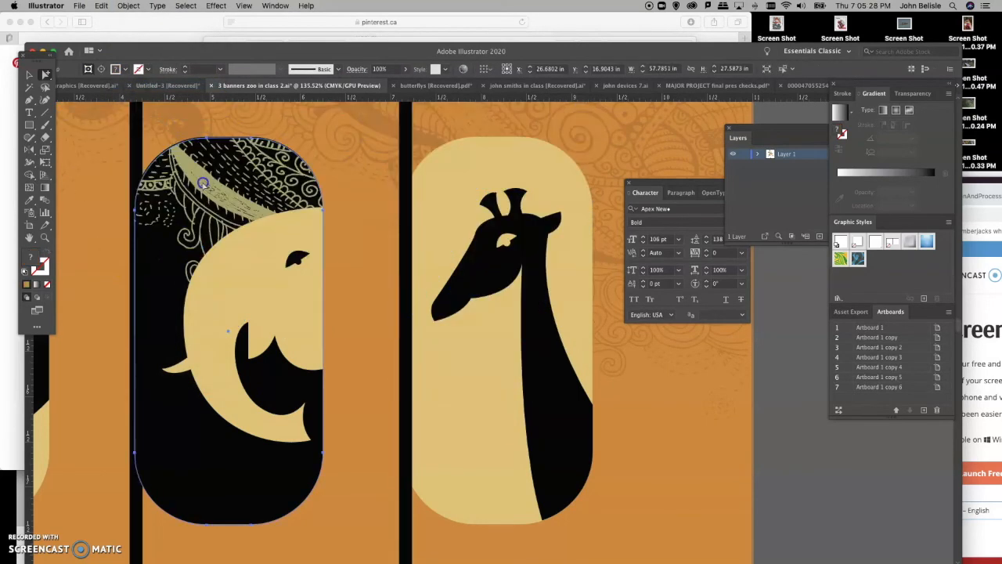
left_click_drag(203, 183, 474, 223)
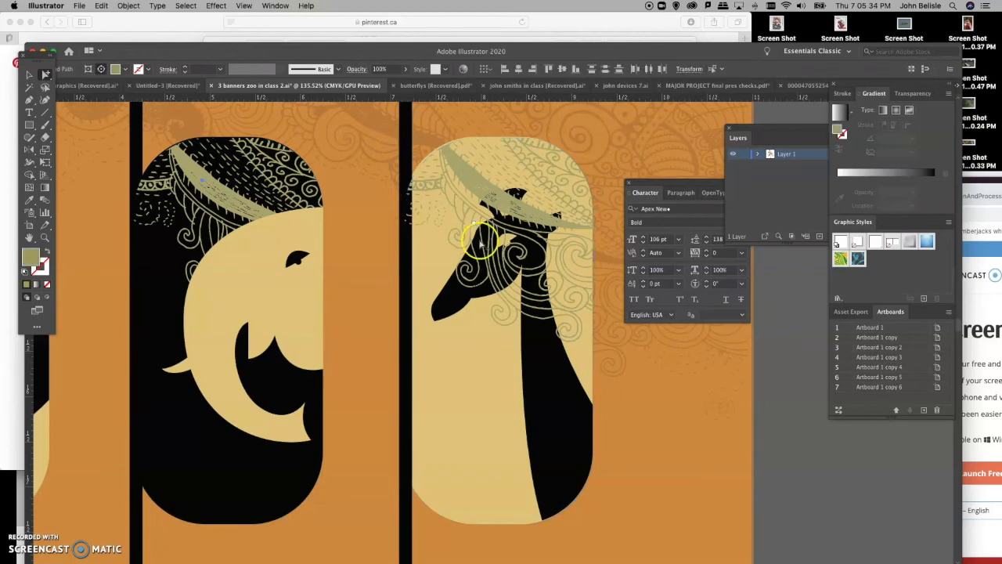
left_click(376, 250)
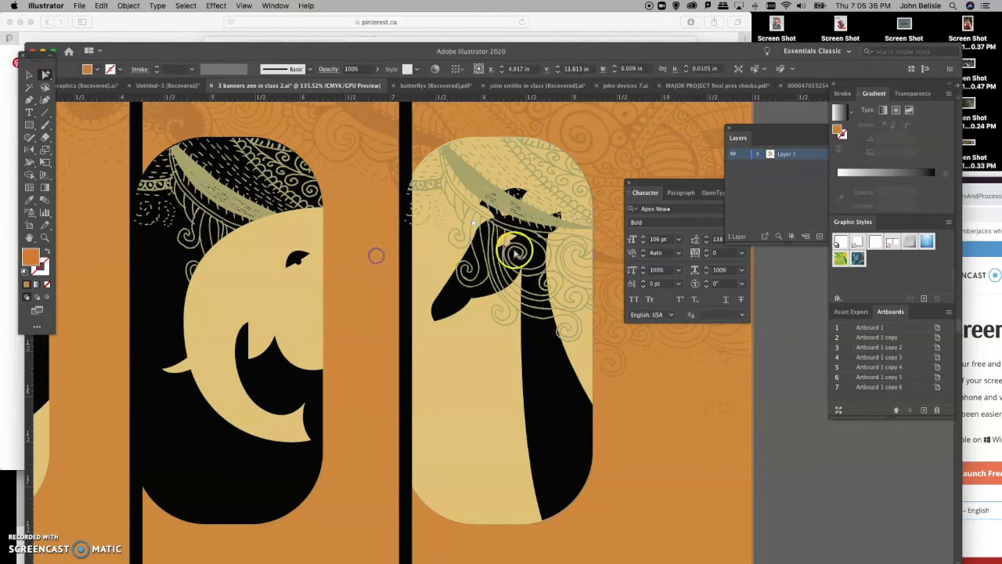
Bring the giraffe silhouette and its eye to the front so the swirl pattern stays behind the head
left_click(507, 248)
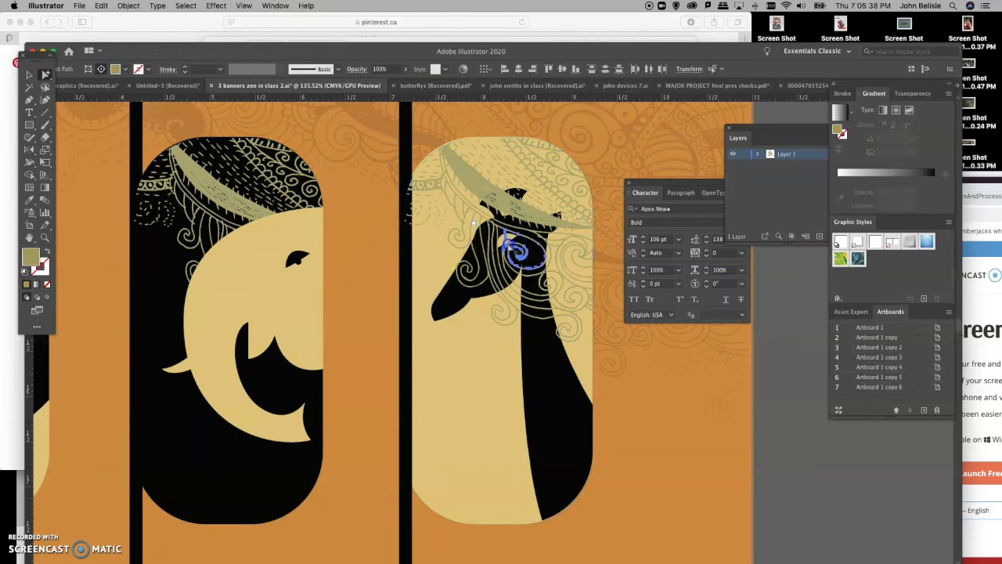
left_click(507, 246)
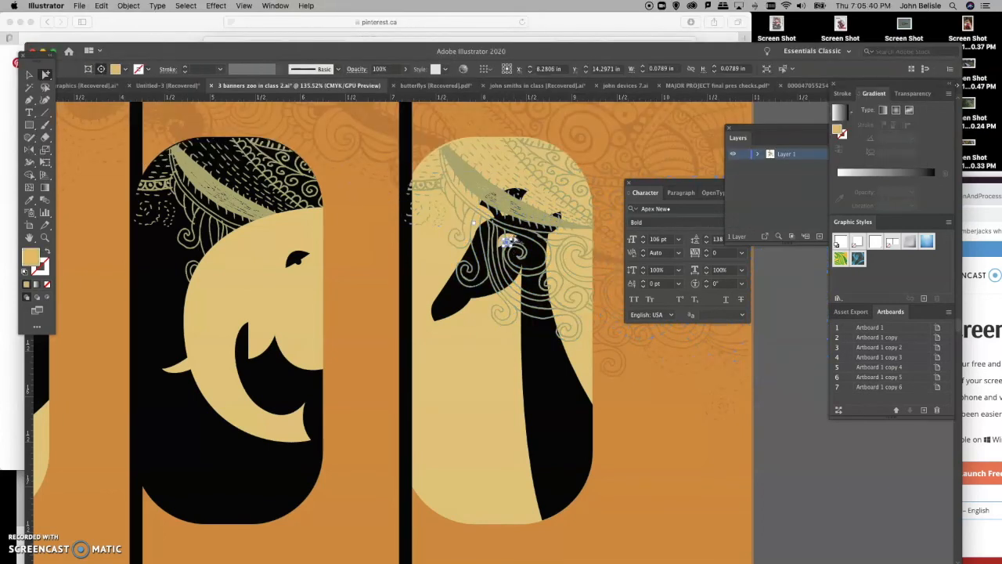
left_click(440, 305)
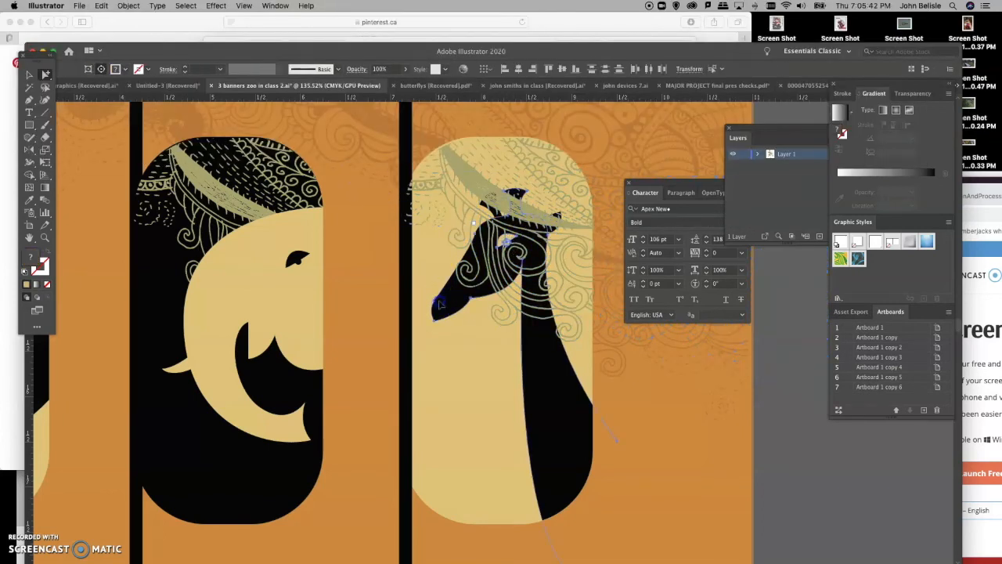
key("super+shift+bracketright")
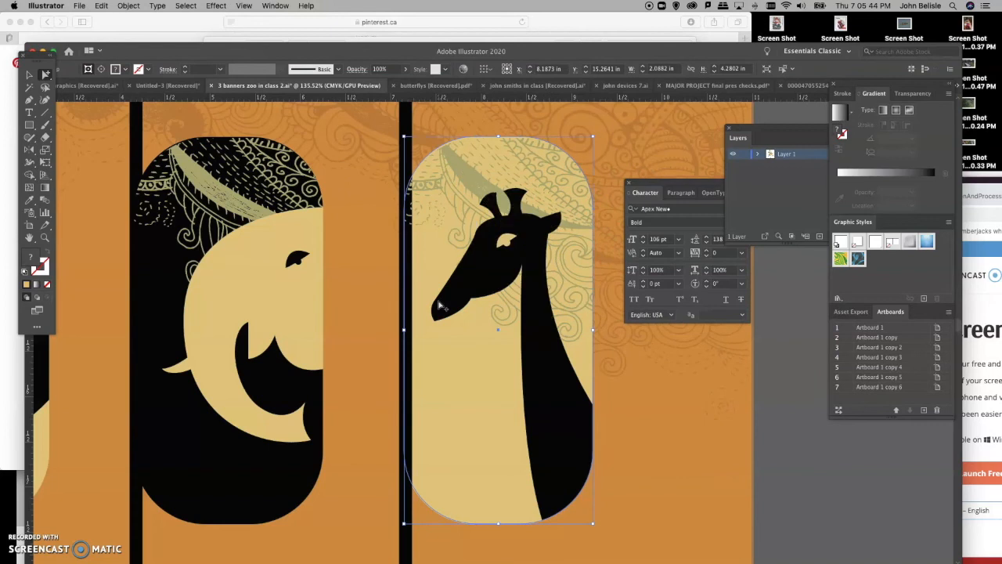
left_click(794, 431)
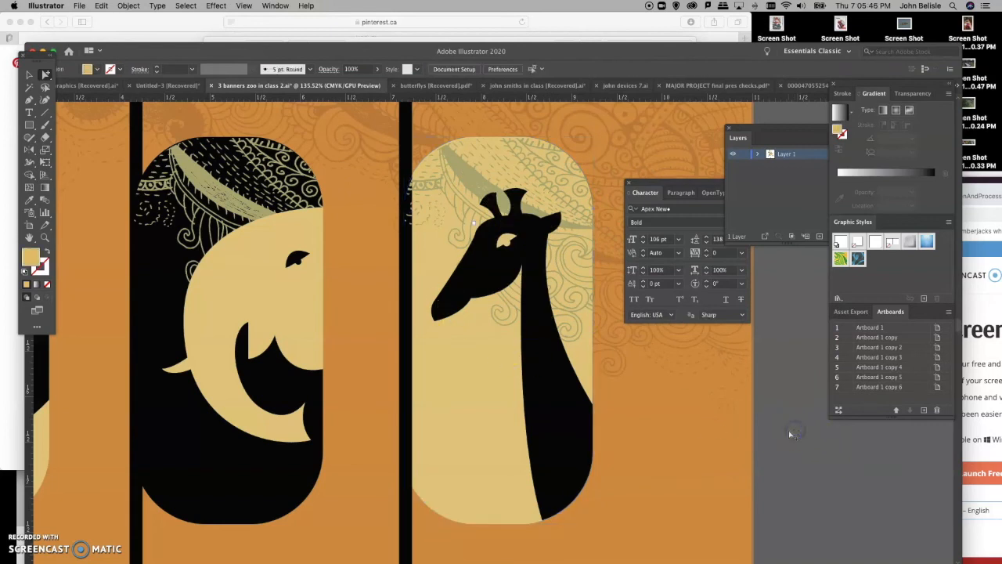
Delete the three black vertical poles beside the rhino, elephant and giraffe flags
key("super+0")
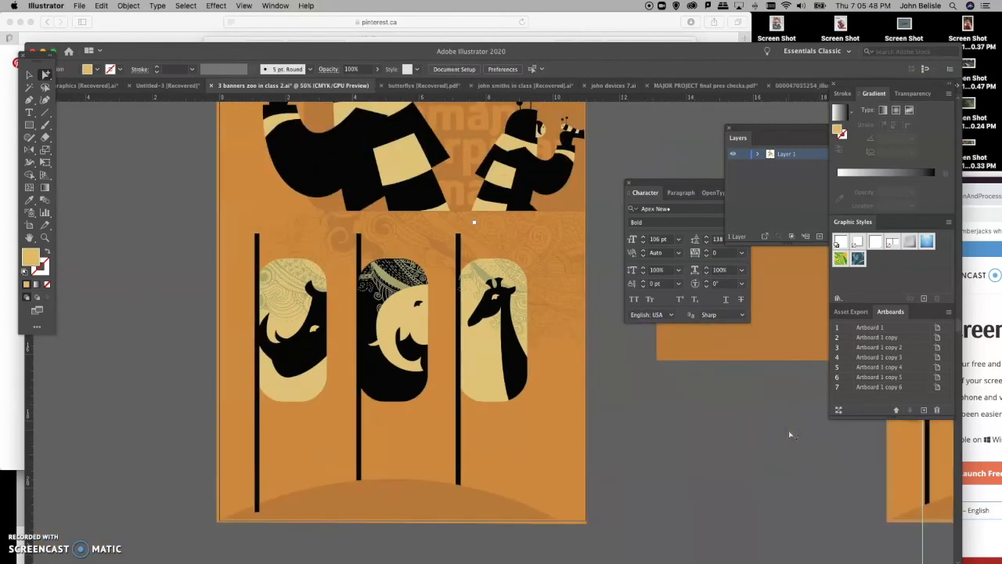
key("super+minus")
left_click(400, 276)
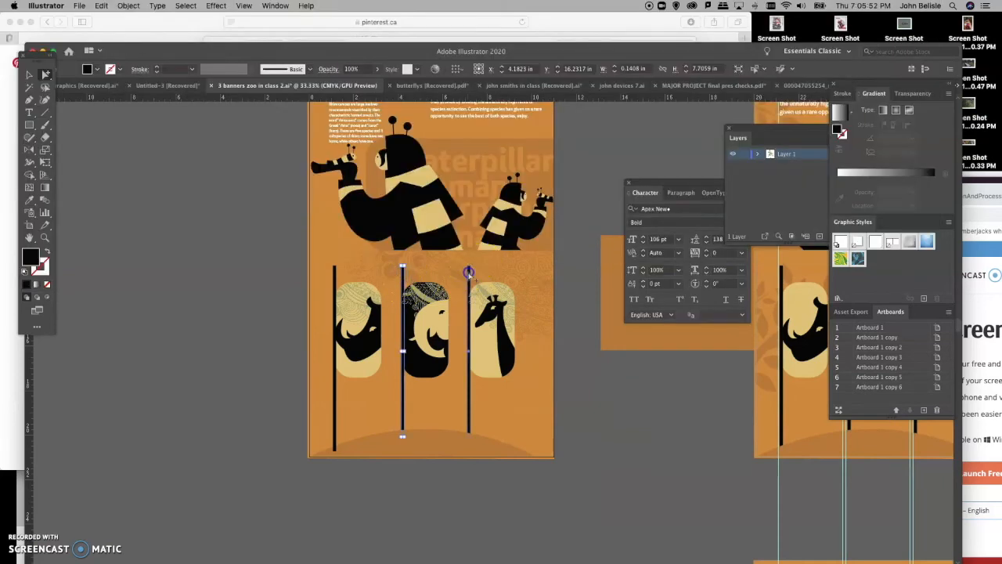
left_click(468, 273, "shift")
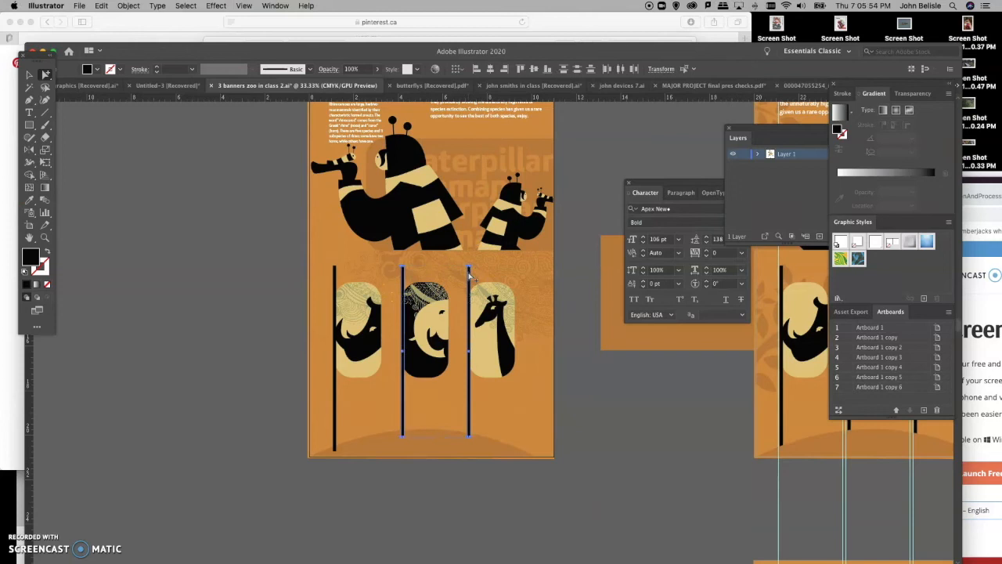
key("Delete")
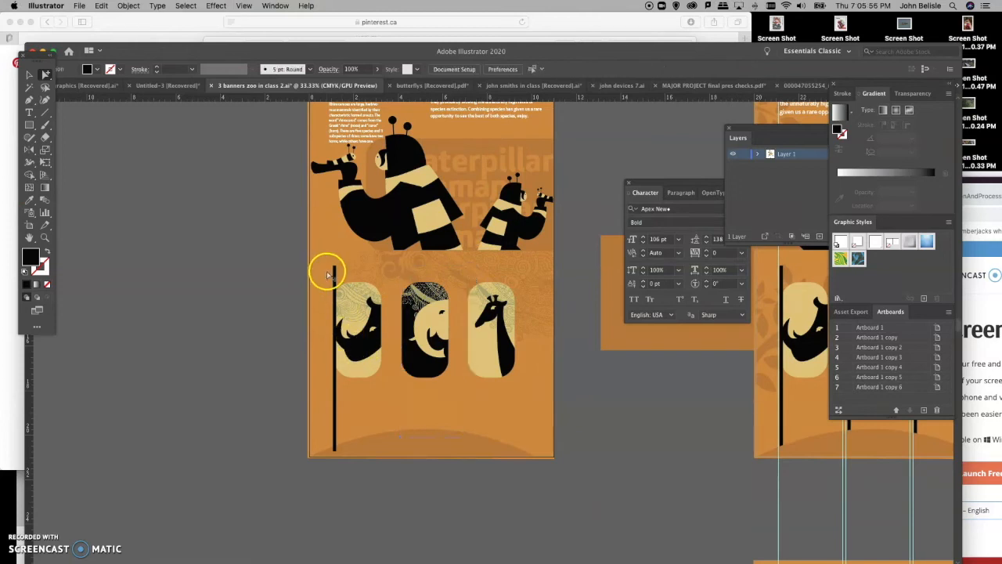
left_click(334, 274)
key("Delete")
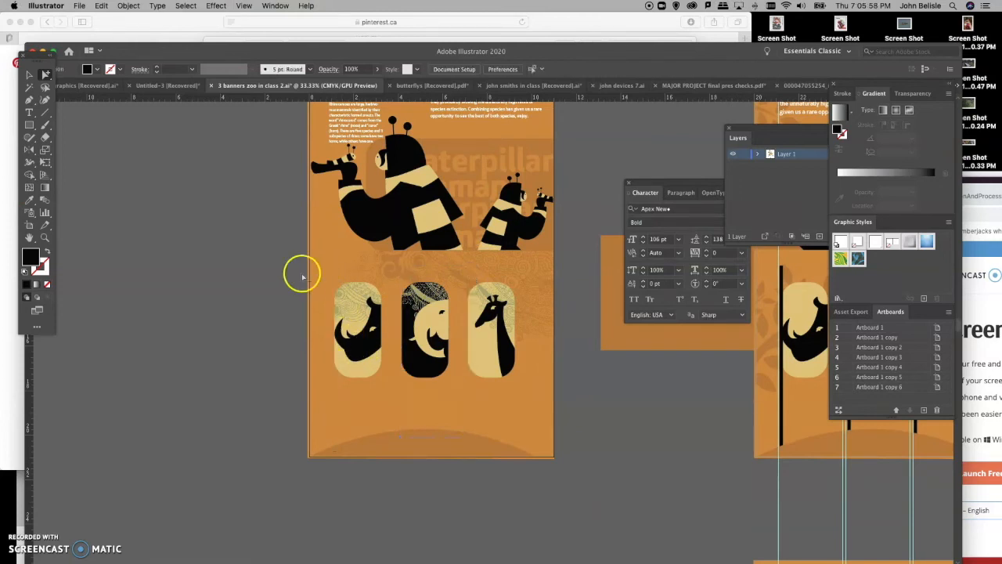
Draw a closed black stepped bar about 9.7 in wide and 1.2 in high with the Pen tool, from the banner's left edge across the flag tops
left_click(29, 100)
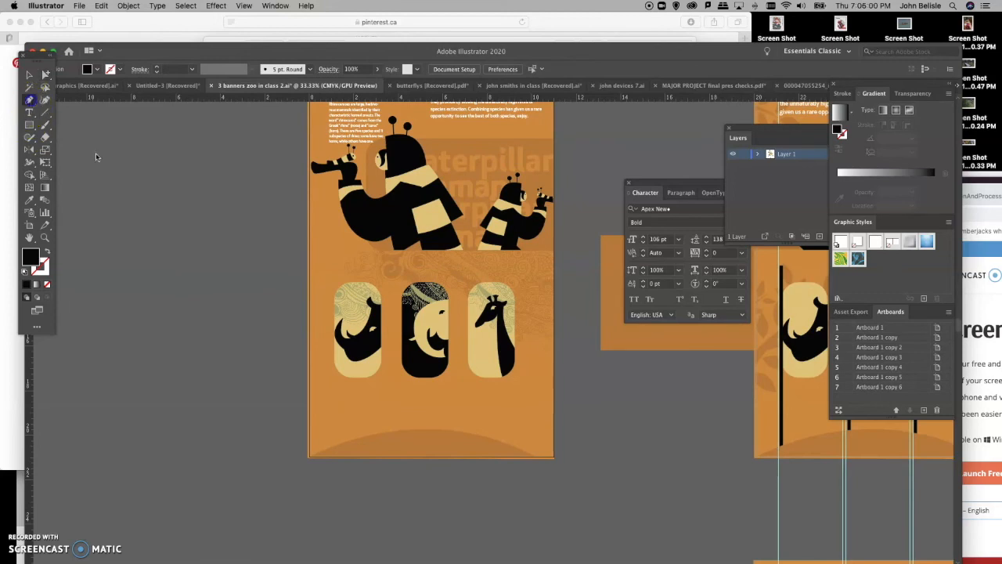
left_click(310, 260)
left_click(330, 259)
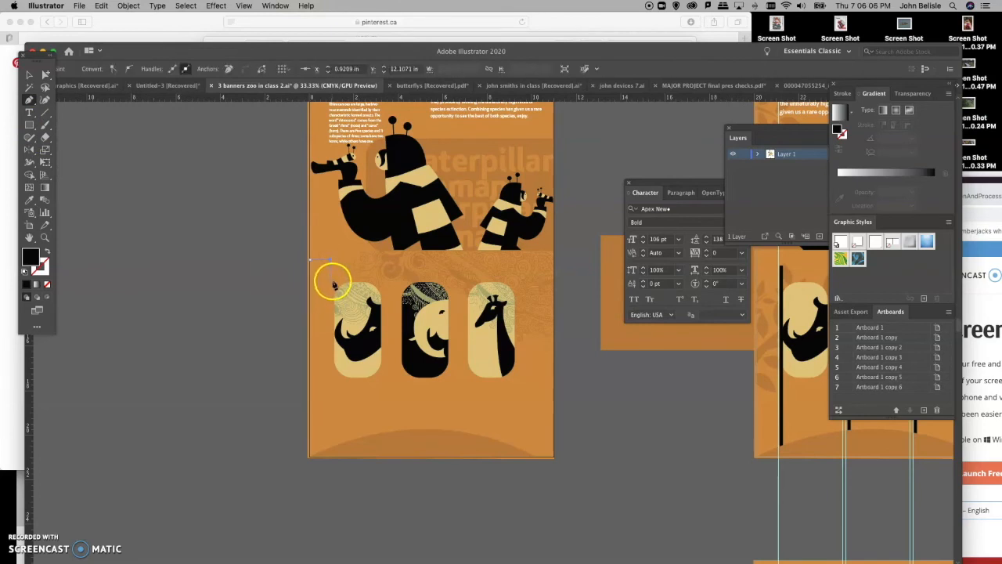
left_click(525, 285)
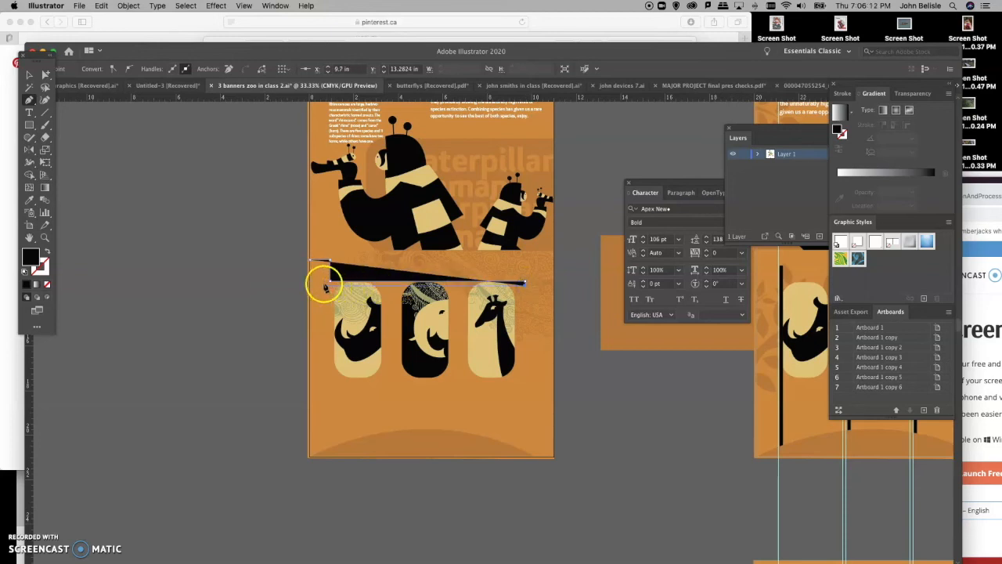
left_click_drag(327, 285, 325, 266)
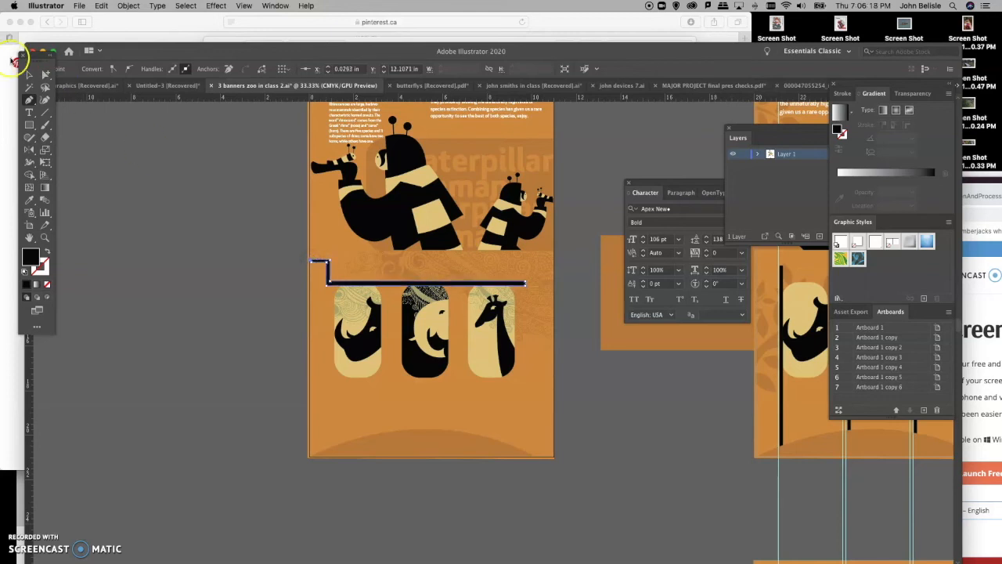
left_click(45, 73)
left_click(115, 166)
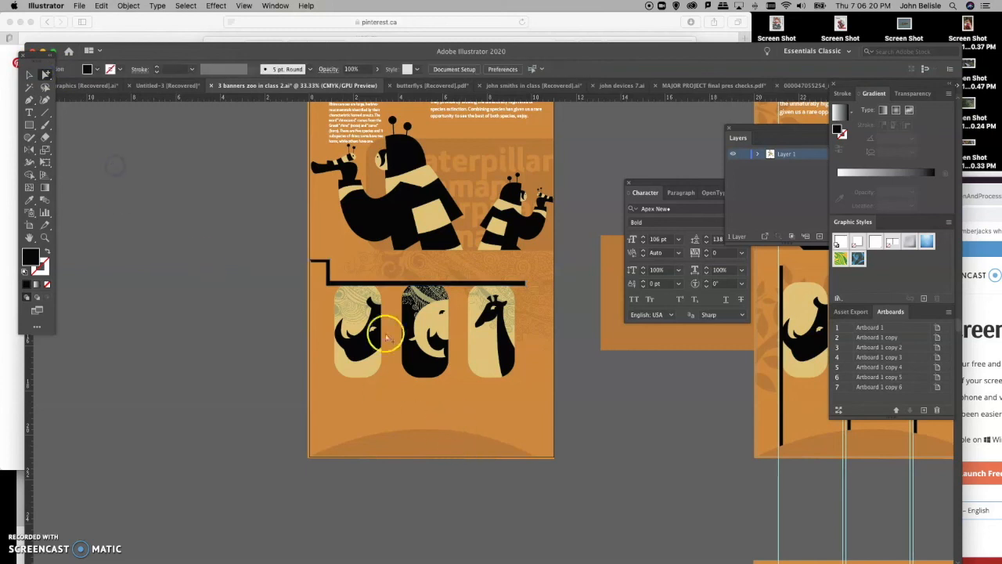
Move the stepped black bar up slightly so it clears the tops of the three flags
left_click(337, 286)
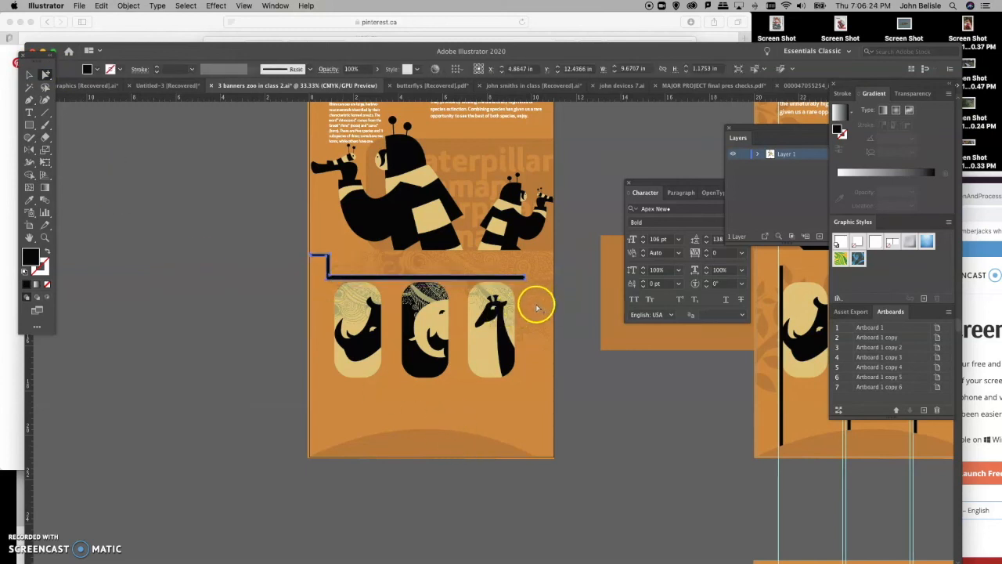
left_click(604, 362)
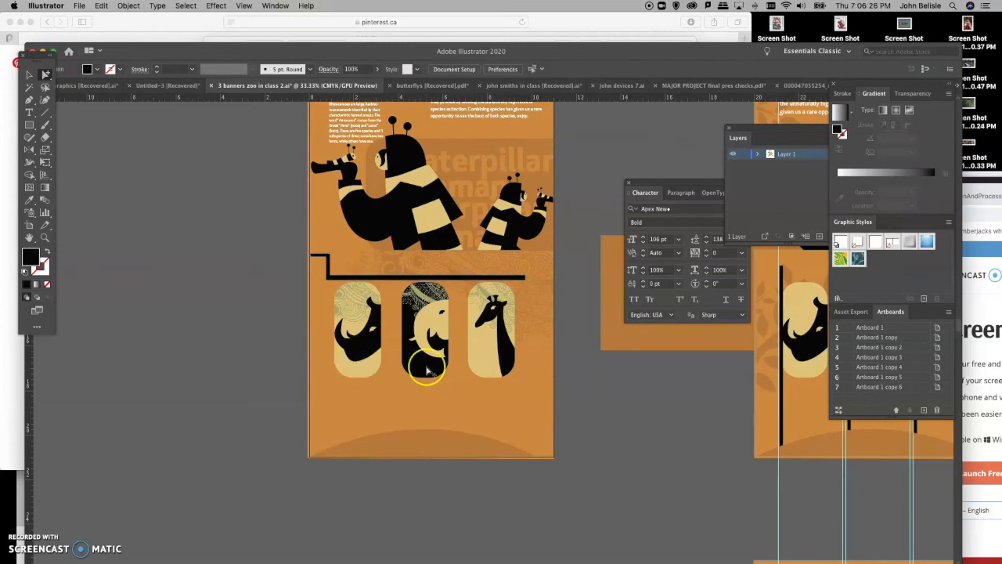
scroll(427, 372, "up", 3)
scroll(423, 371, "down", 4)
scroll(422, 370, "right", 2)
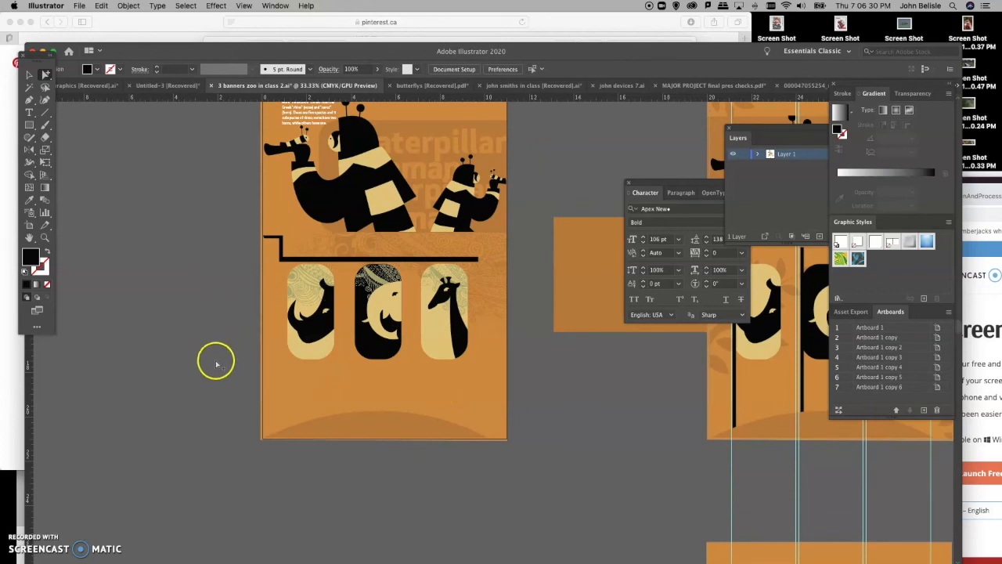
left_click(531, 262)
left_click(490, 262, "shift")
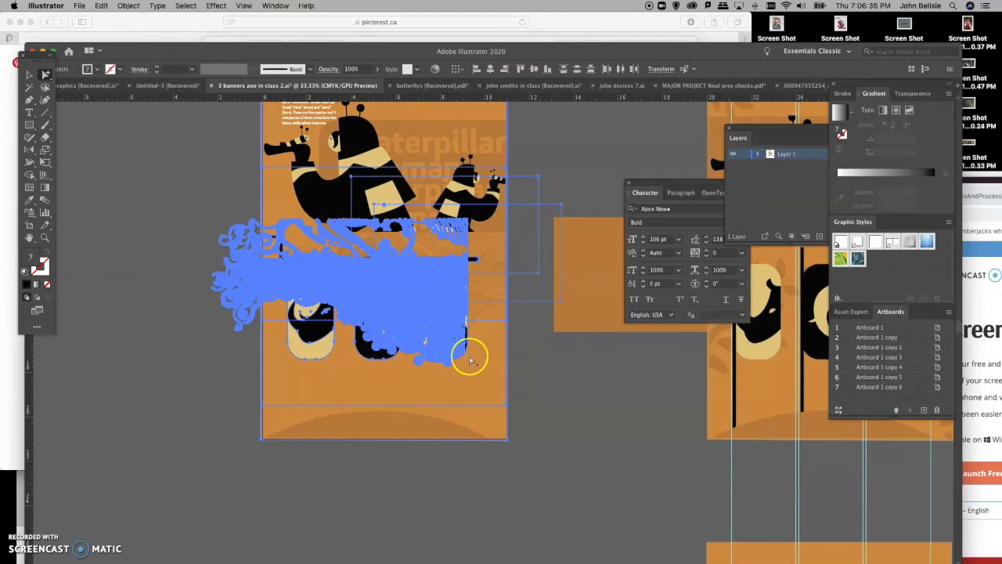
left_click(240, 233, "shift")
left_click(239, 233, "shift")
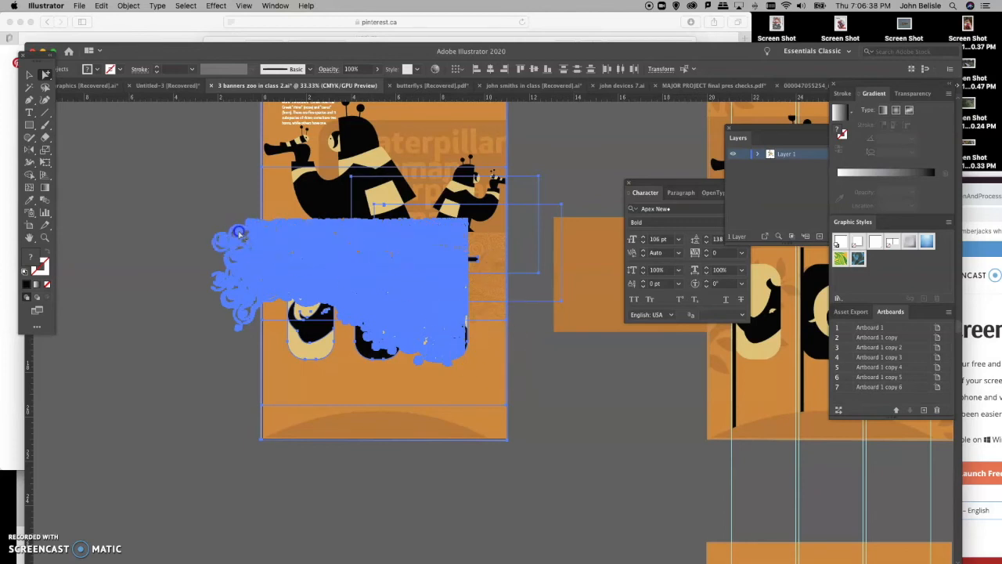
key("Delete")
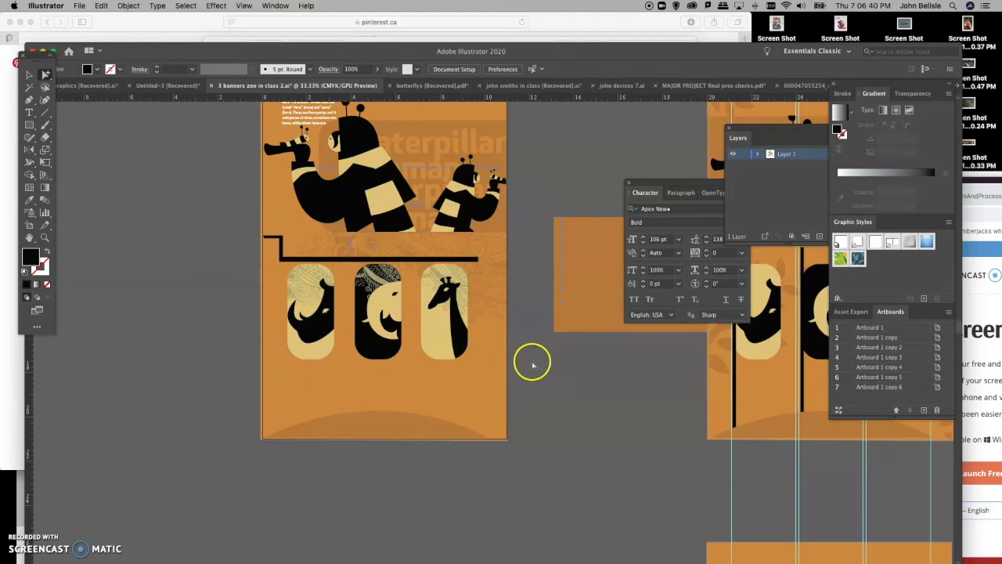
scroll(470, 353, "up", 5)
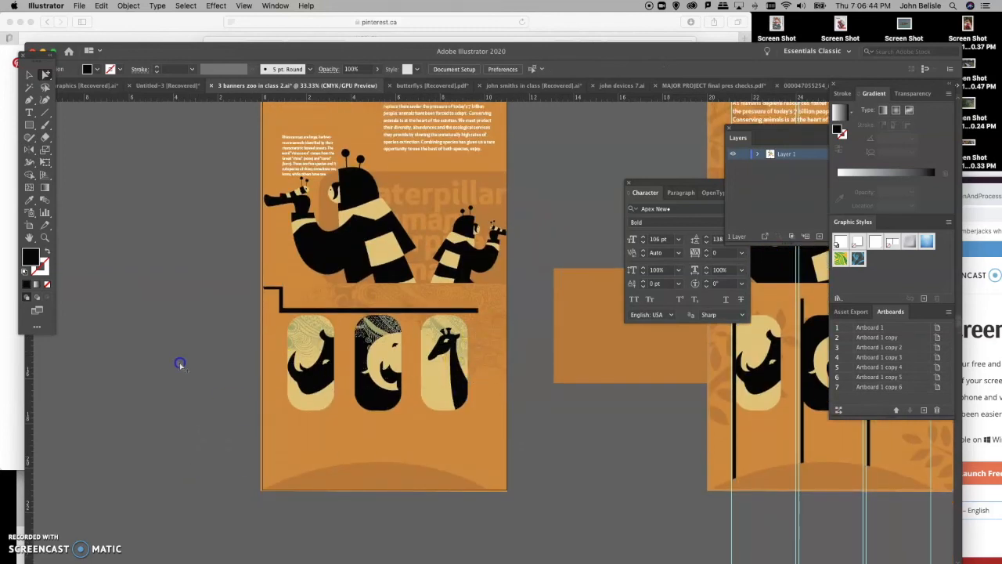
left_click(477, 298)
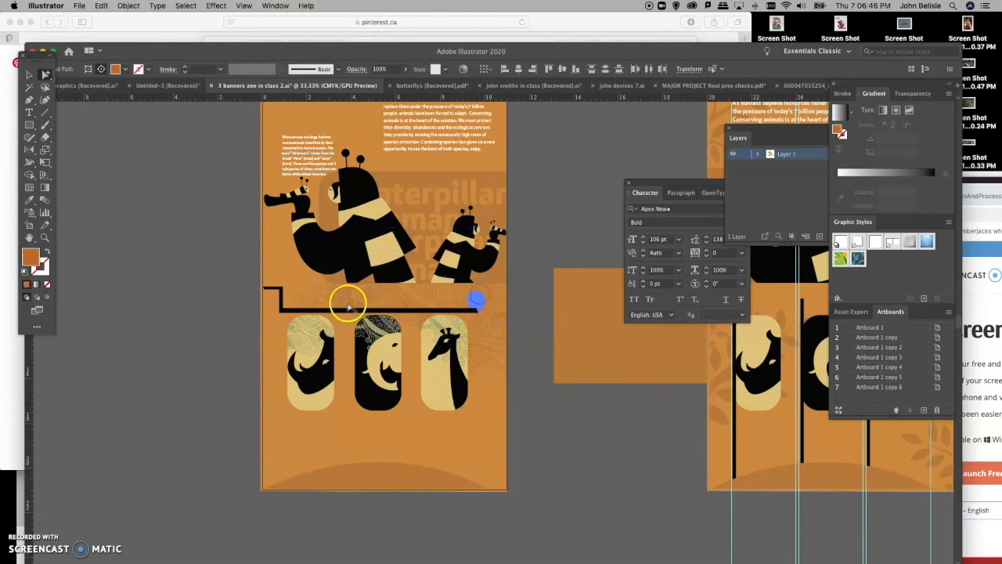
left_click(315, 292)
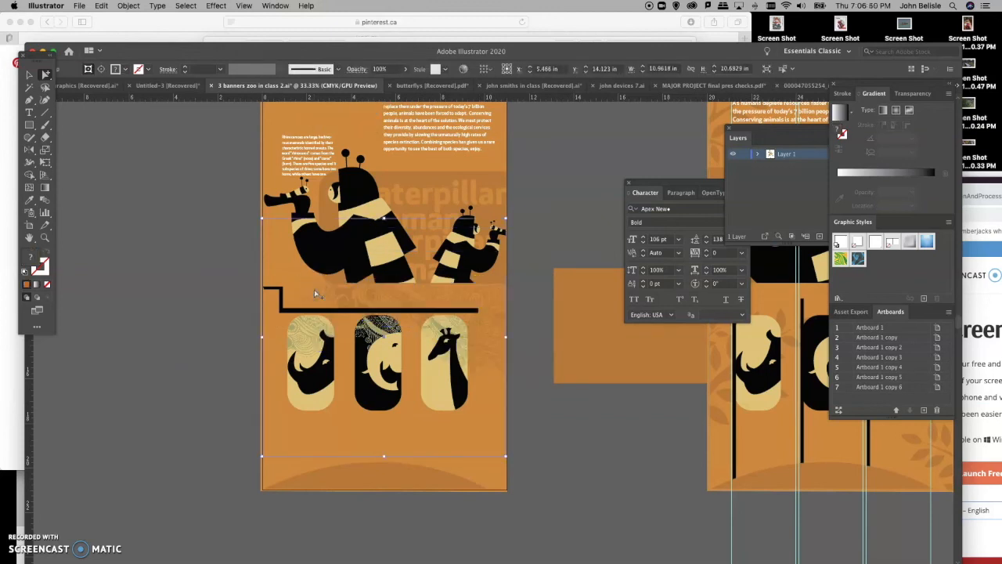
left_click(250, 353)
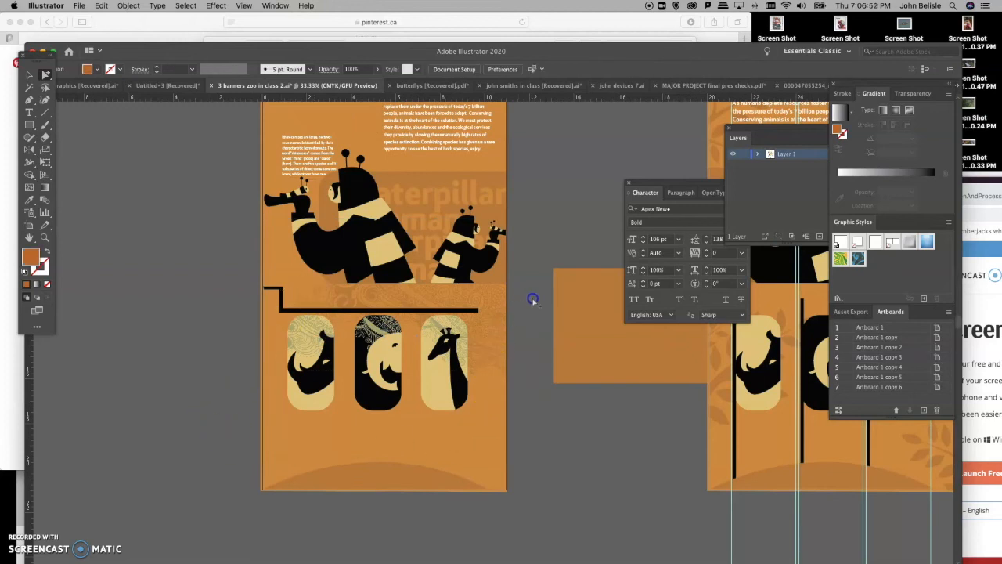
Select the stepped bar and the animal flags without the background artwork, and move them down towards the hill
left_click_drag(552, 305, 481, 347)
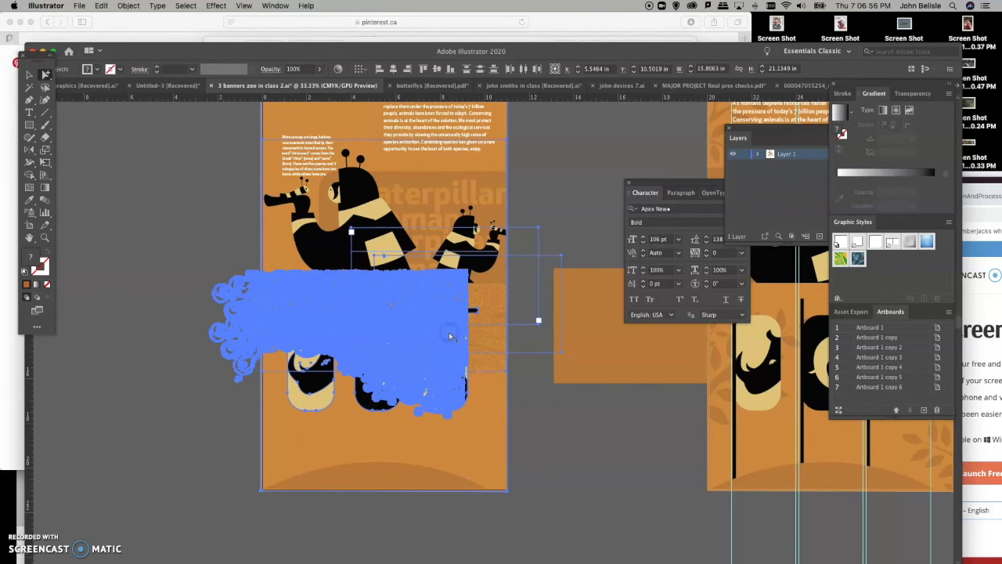
left_click(228, 302, "shift")
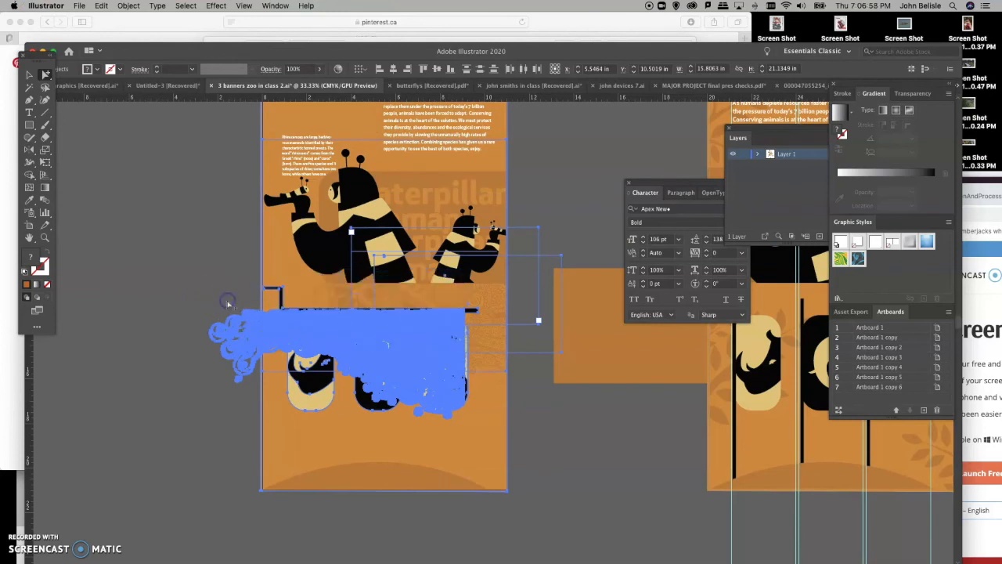
left_click(232, 321, "shift")
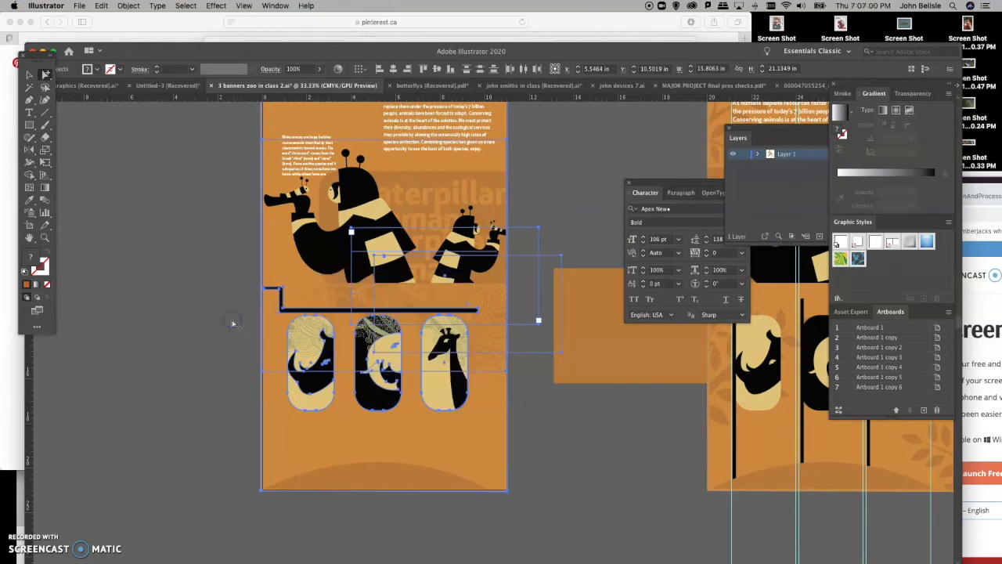
left_click(539, 258, "shift")
left_click(540, 250, "shift")
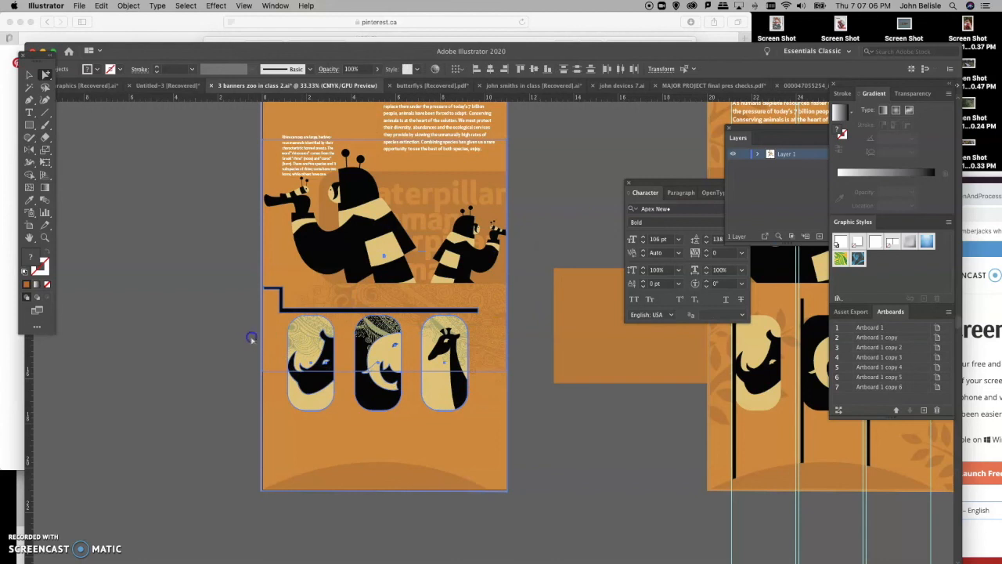
left_click(271, 357)
left_click_drag(305, 342, 305, 390)
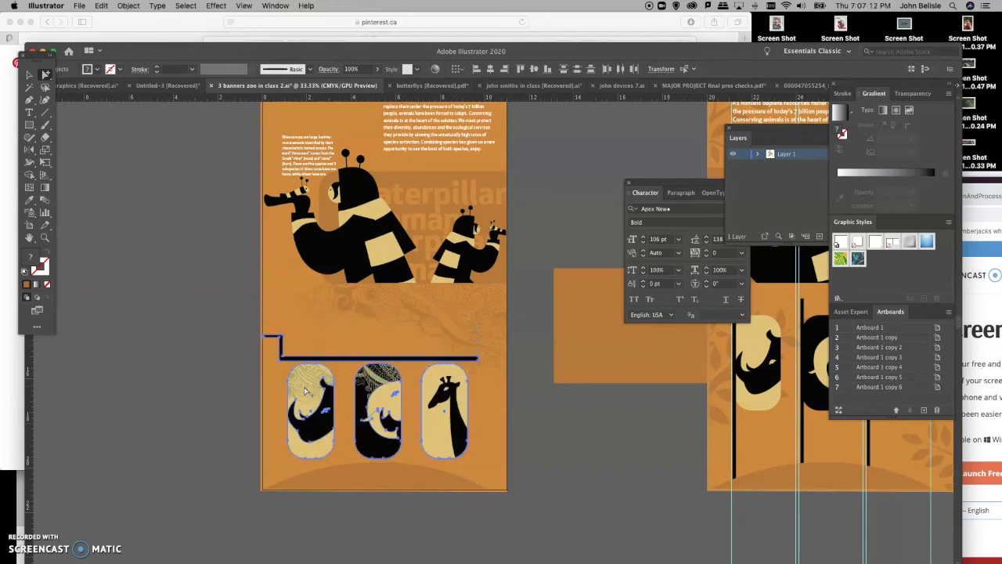
left_click(185, 308)
Move the clipped group of striped ape figures down, closer to the stepped bar
scroll(476, 385, "up", 1)
scroll(476, 385, "up", 3)
left_click(325, 319)
left_click(325, 320)
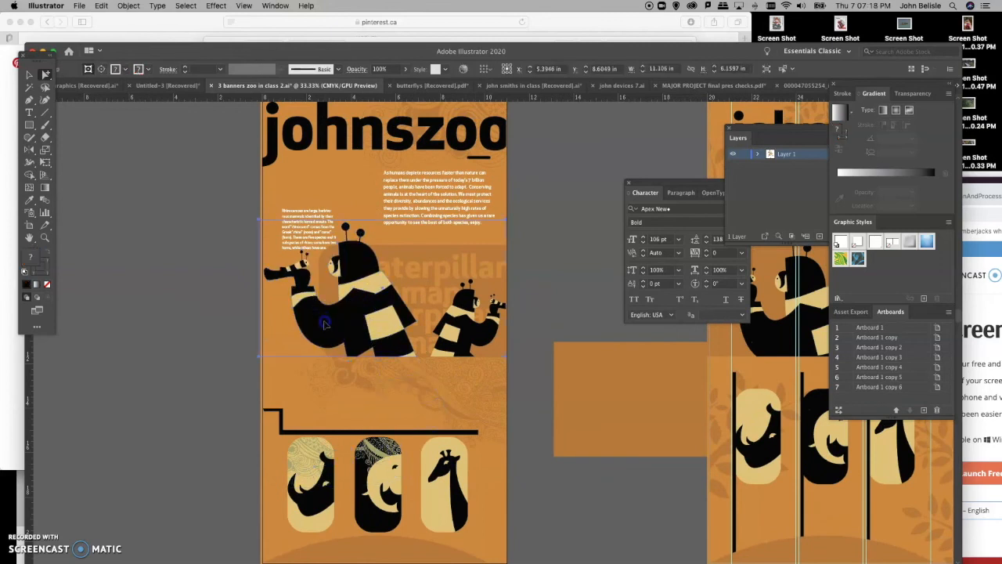
left_click_drag(325, 339, 326, 340)
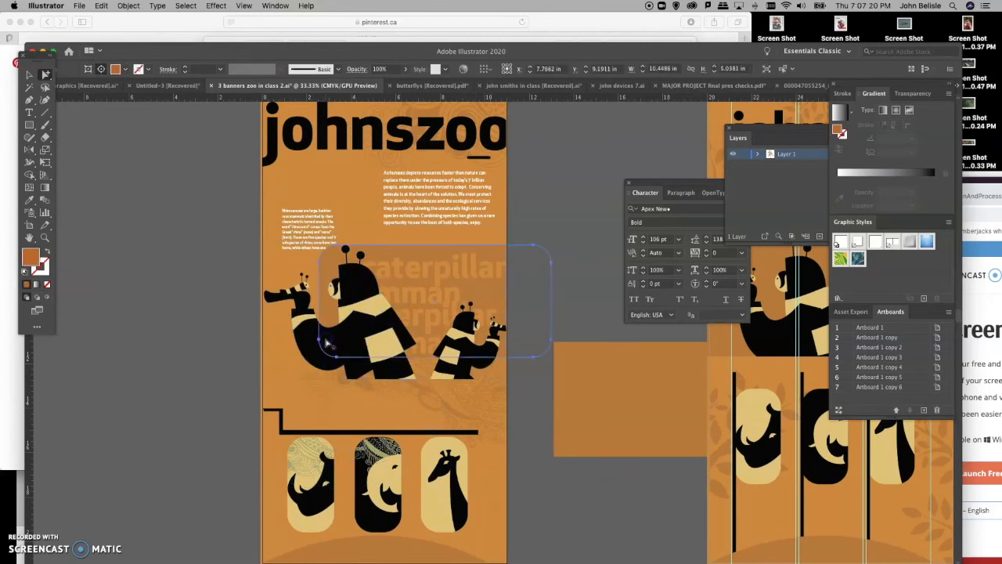
Lower the rounded orange panel behind the striped figures so its bottom edge lines up with their base
left_click(220, 327)
left_click_drag(325, 260, 326, 282)
left_click(575, 262)
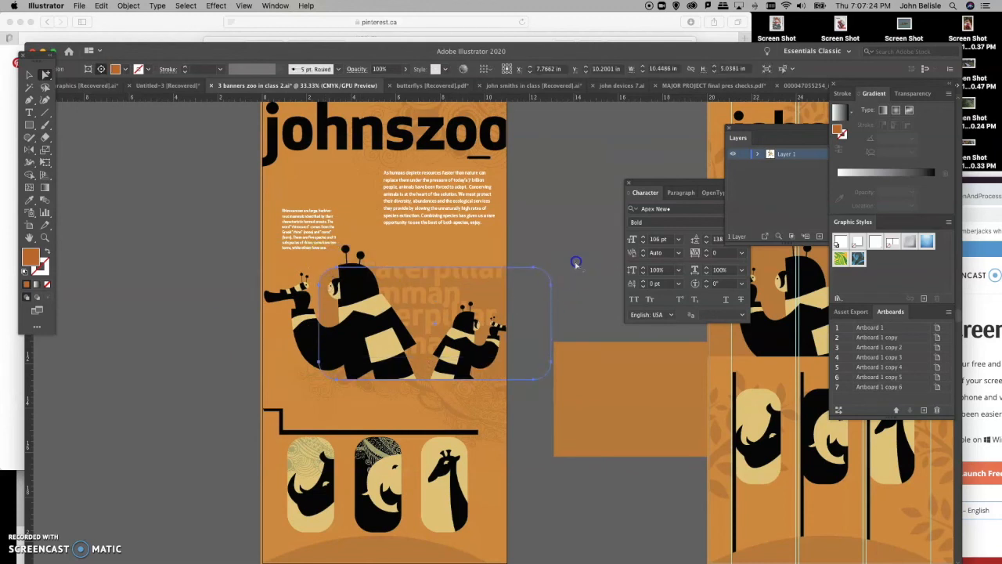
scroll(422, 356, "down", 5)
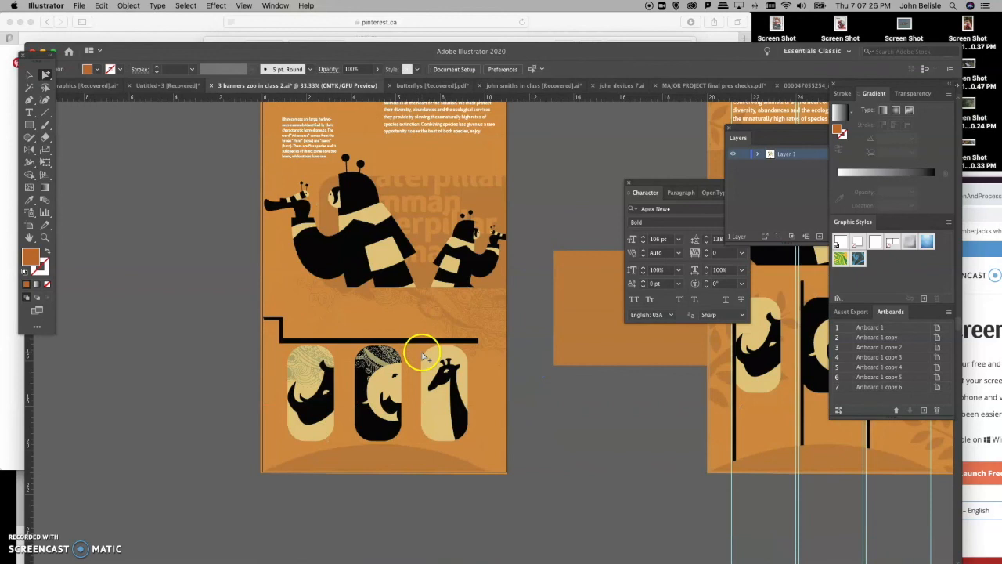
scroll(463, 195, "up", 5)
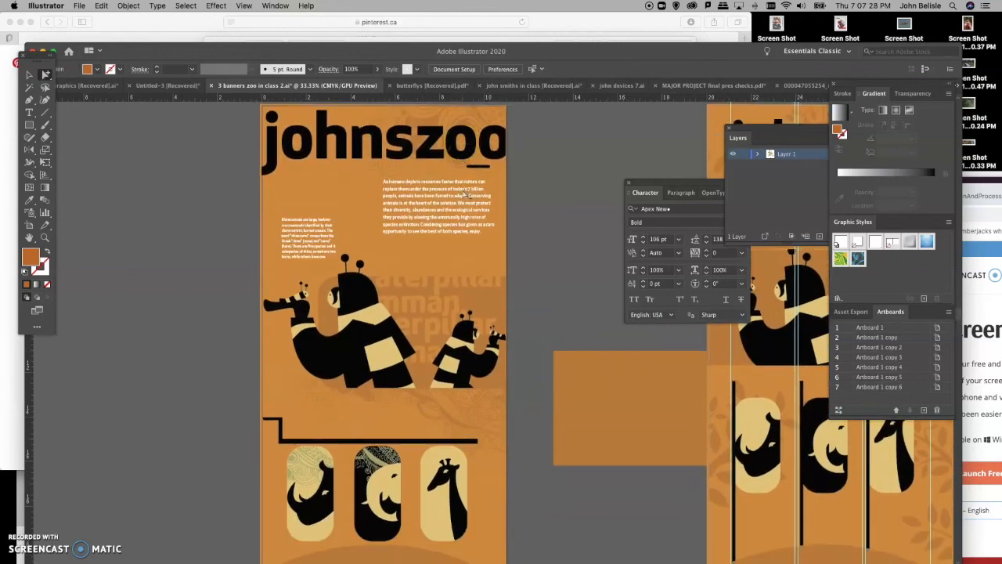
Try to place a copy of the johnszoo title in the space above the stepped bar
scroll(467, 197, "down", 3)
scroll(465, 194, "up", 2)
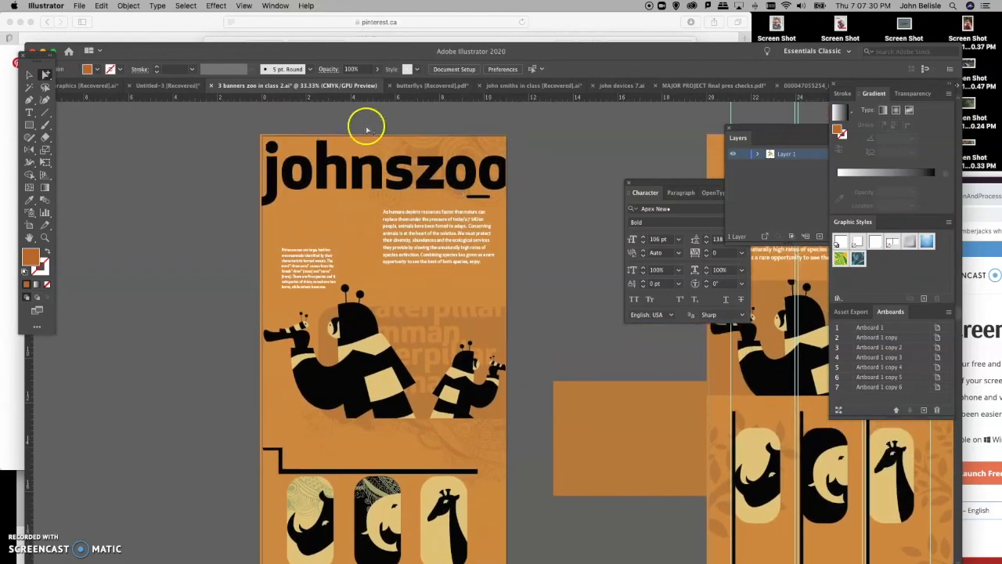
left_click(324, 167)
left_click_drag(322, 202, 321, 458)
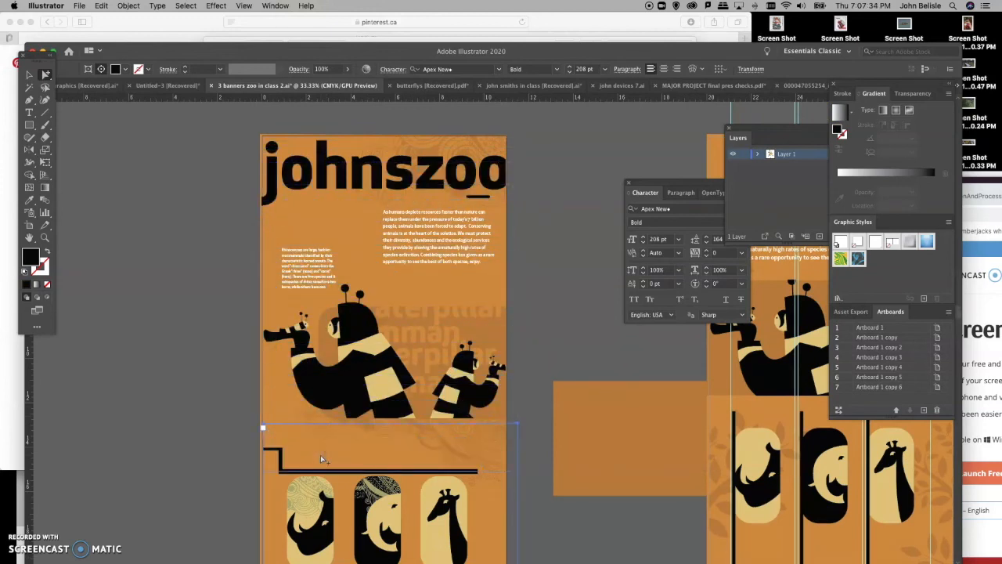
left_click(383, 381)
key("super+shift+a")
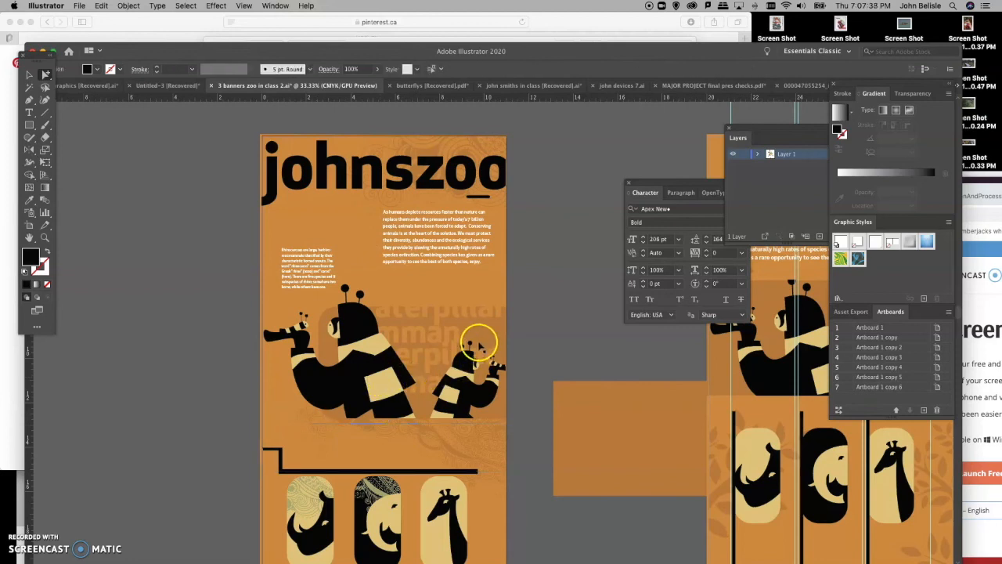
key("super+v")
left_click_drag(403, 144, 604, 391)
key("Delete")
Copy the "mman" background text to just above the flags, recolour it with the stepped bar's black, and select its characters
left_click(409, 333)
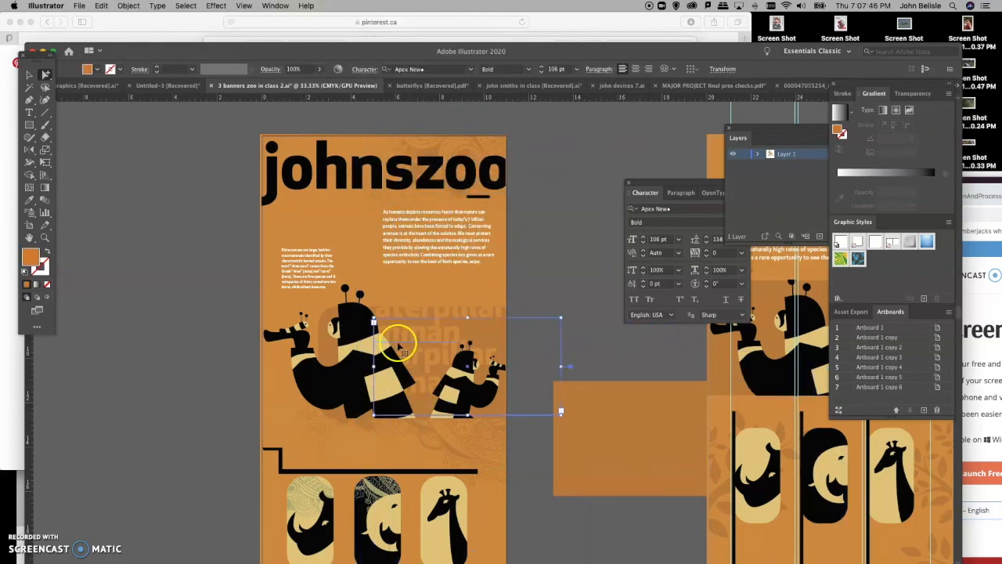
left_click_drag(425, 302, 323, 462)
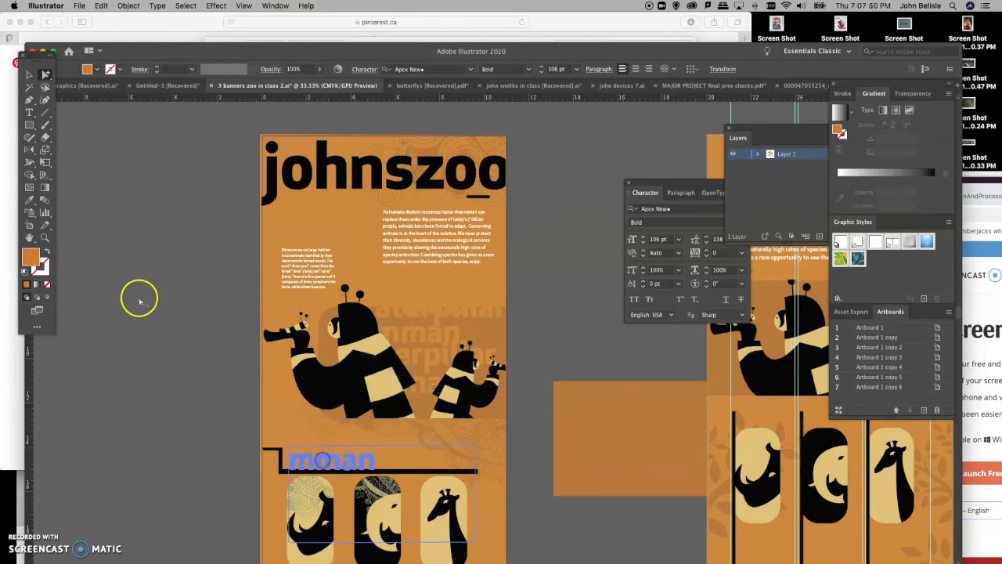
left_click(30, 200)
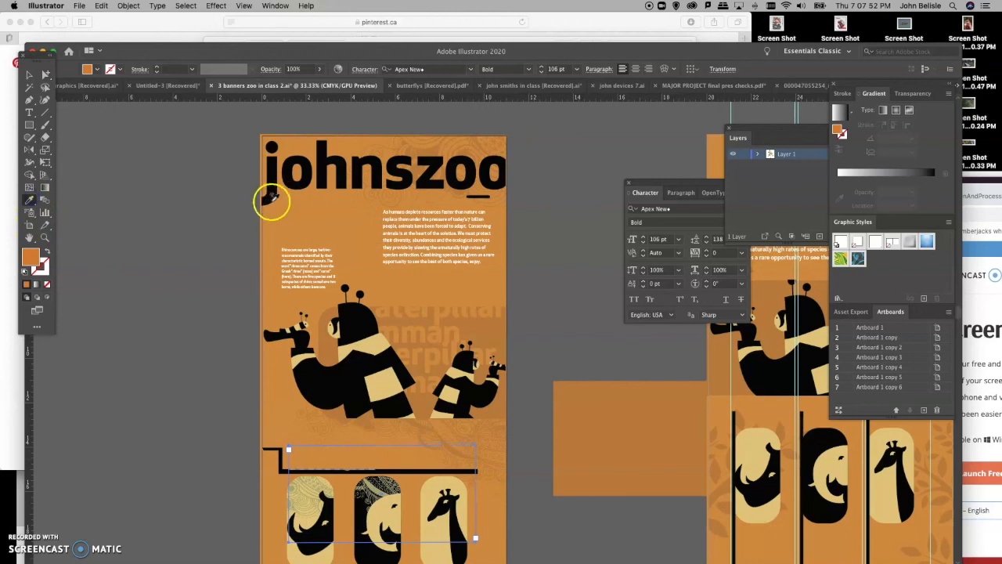
left_click(271, 451)
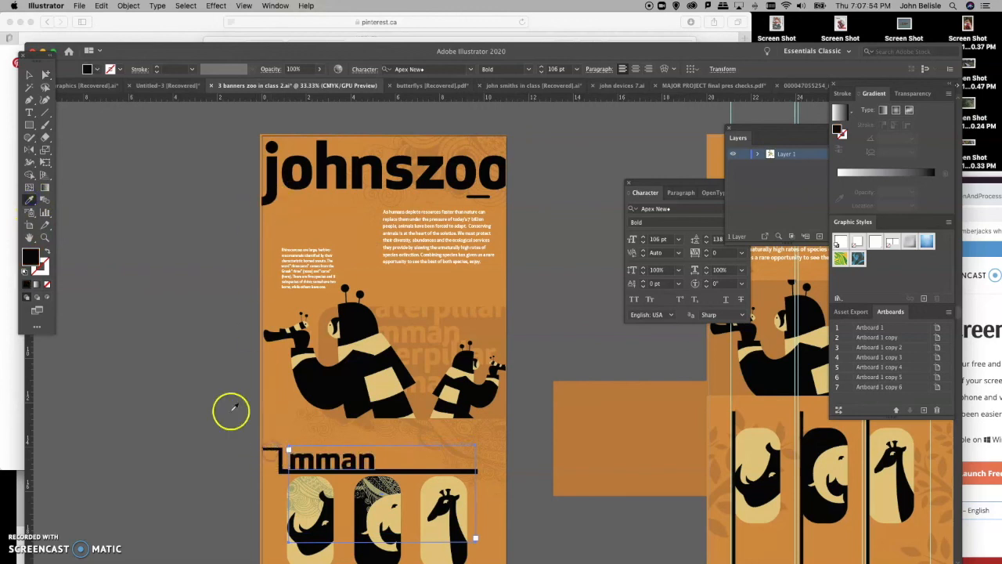
left_click(30, 111)
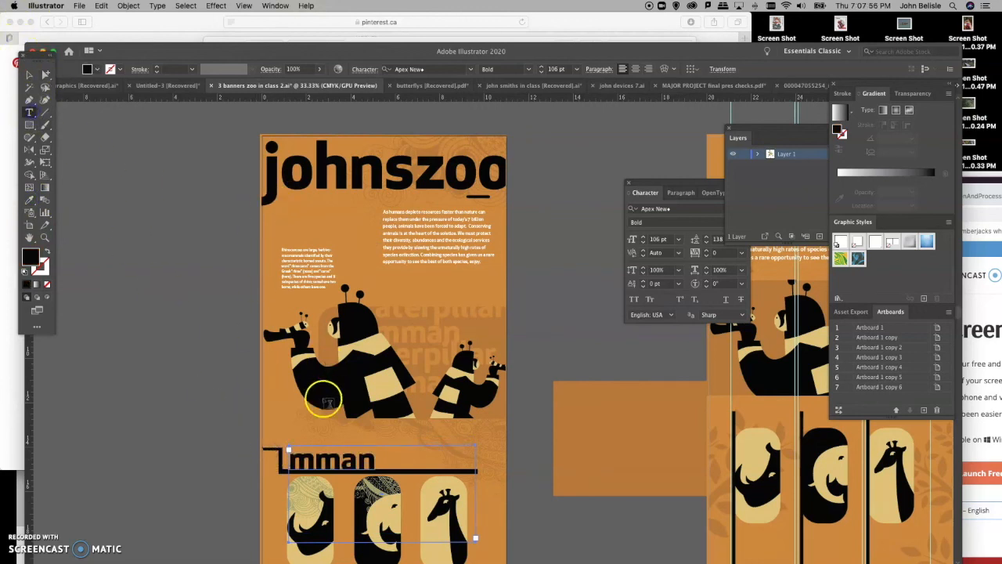
left_click_drag(288, 461, 377, 462)
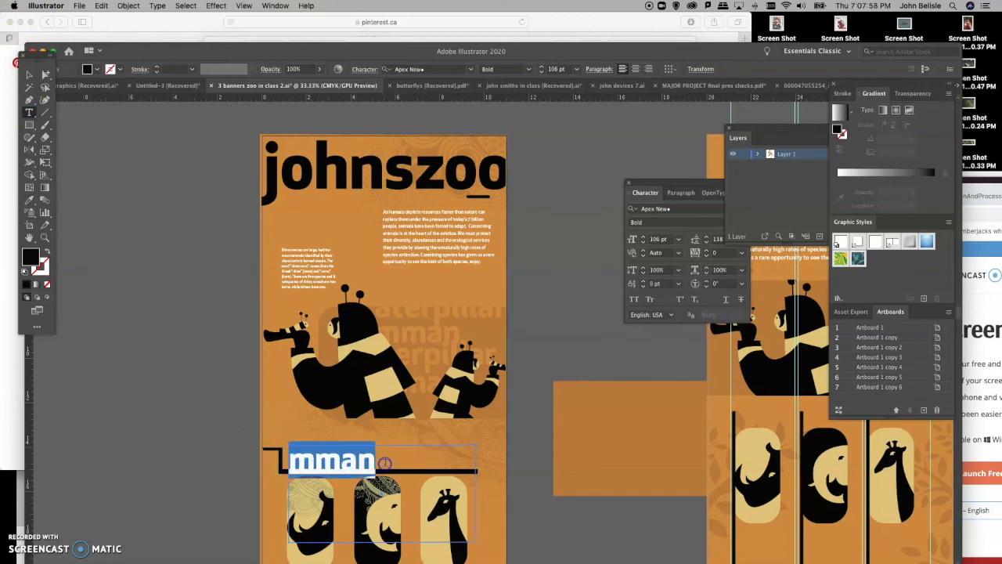
Move the black "mman" text off the banner into the empty space beside it
scroll(380, 462, "down", 3)
scroll(384, 462, "up", 2)
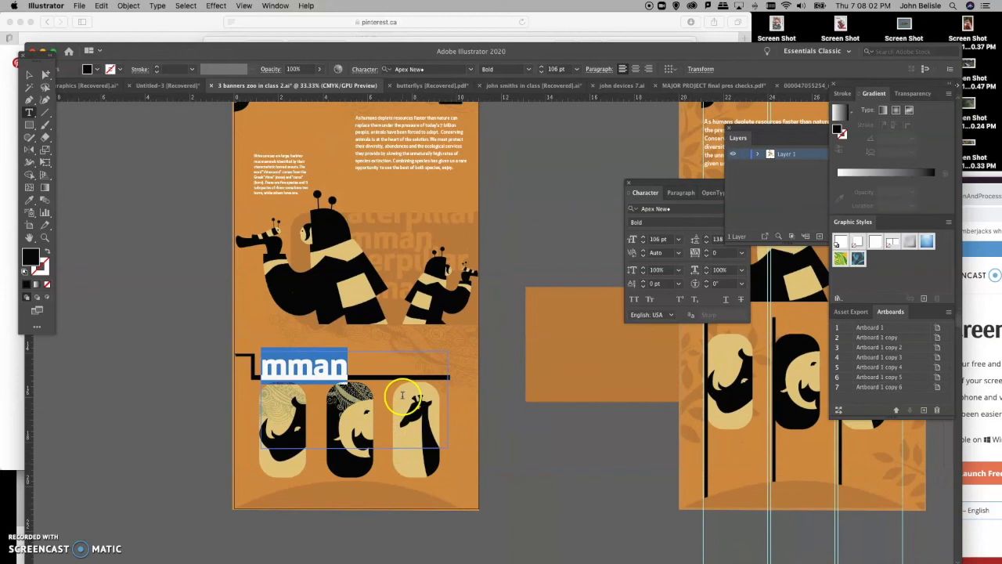
left_click(46, 73)
left_click_drag(291, 368, 526, 405)
scroll(543, 301, "up", 3)
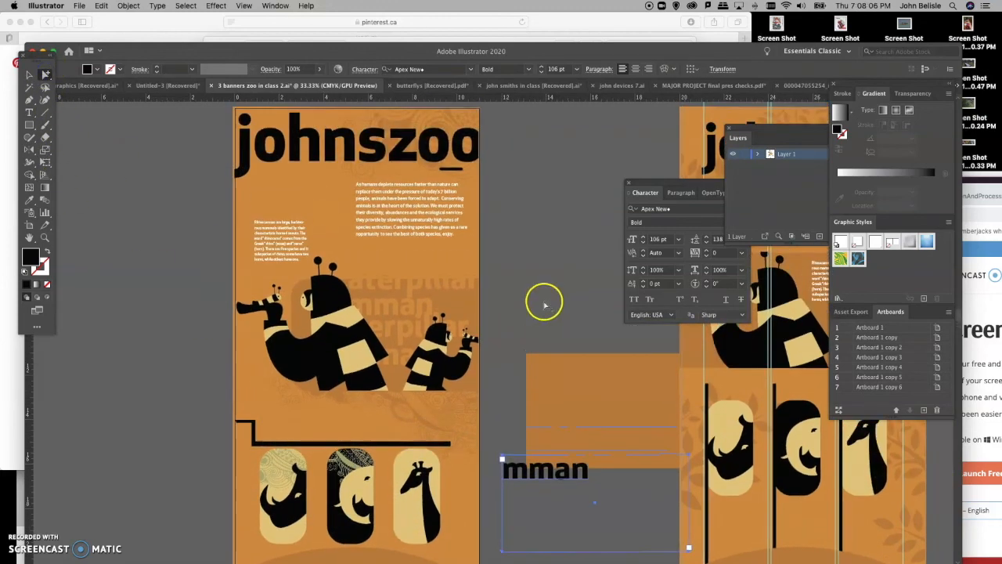
scroll(544, 303, "down", 3)
scroll(544, 303, "up", 3)
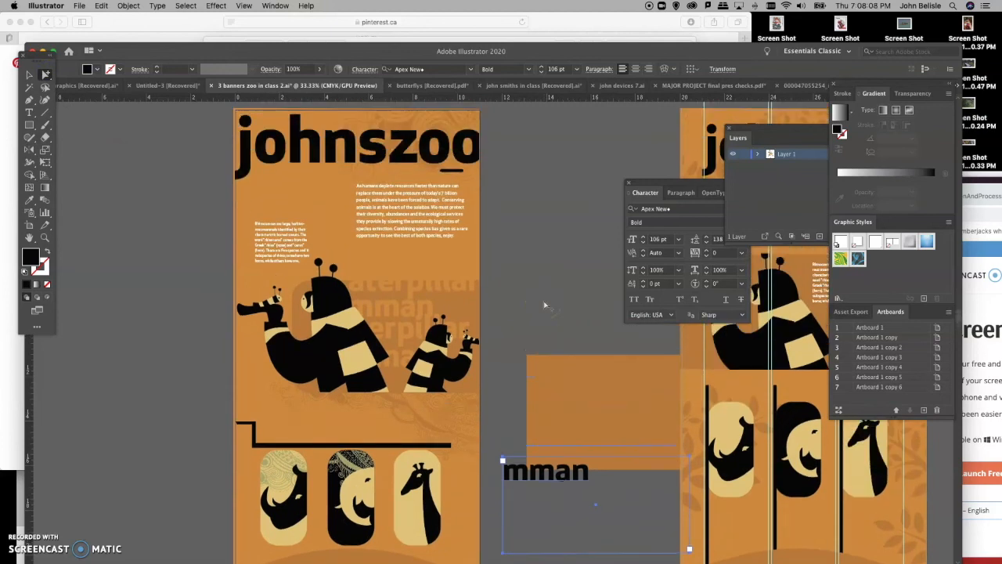
Move the small rhinoceros paragraph down towards the large figure, and shift the main white paragraph slightly left
left_click_drag(241, 208, 261, 255)
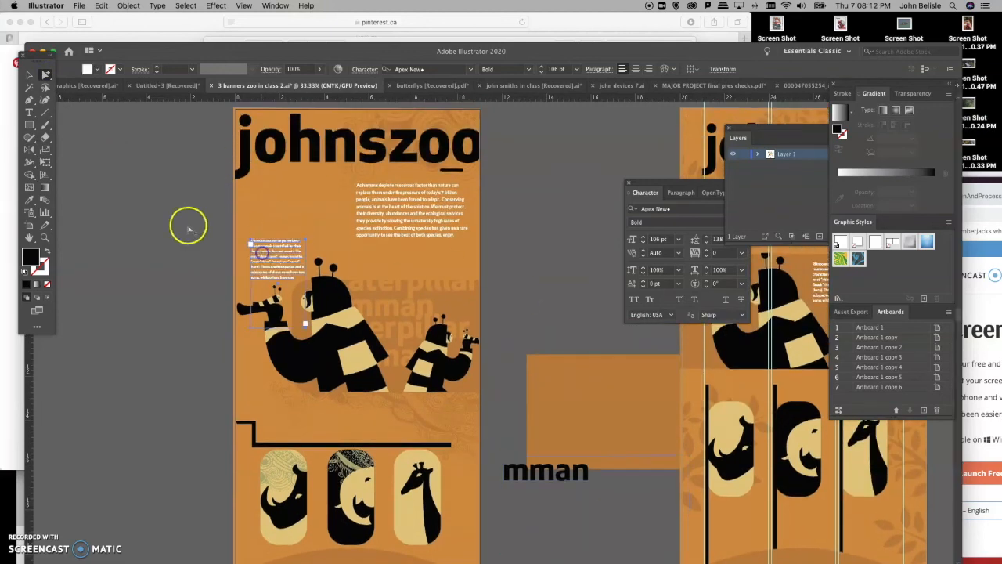
left_click(184, 223)
left_click(387, 209)
left_click_drag(387, 208, 375, 208)
Move the dark orange hill from the base of the banner onto the empty canvas beside it
scroll(533, 202, "down", 1)
scroll(533, 204, "down", 3)
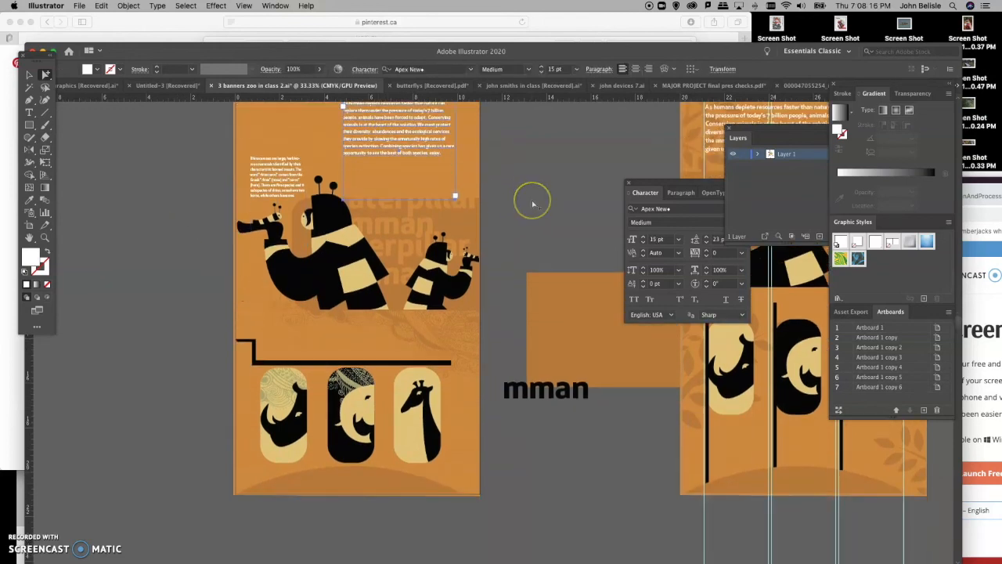
left_click_drag(327, 474, 601, 522)
scroll(583, 470, "up", 3)
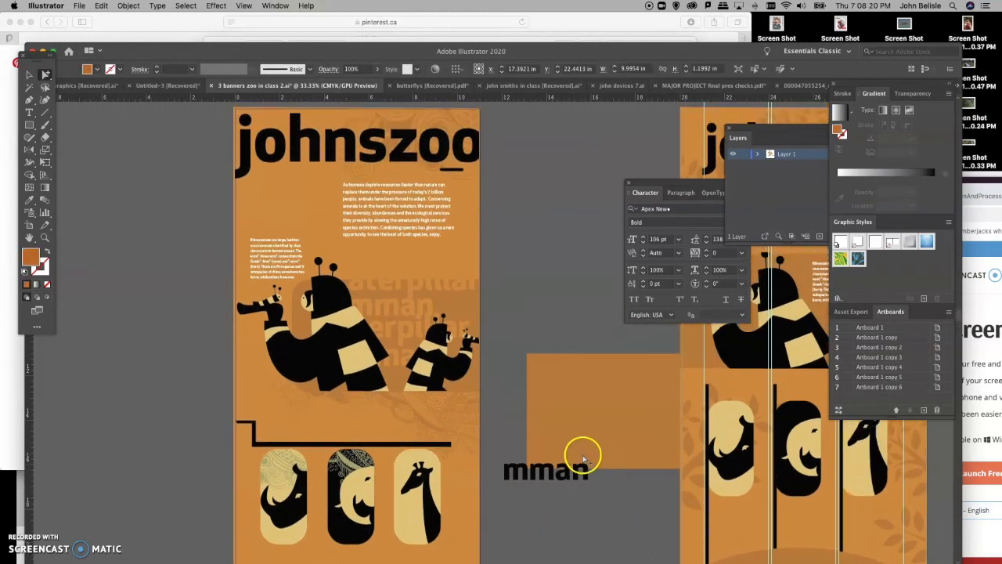
Unlock all objects and move the swirl pattern beneath the striped figures down behind the stepped bar
left_click(452, 418)
left_click(546, 420)
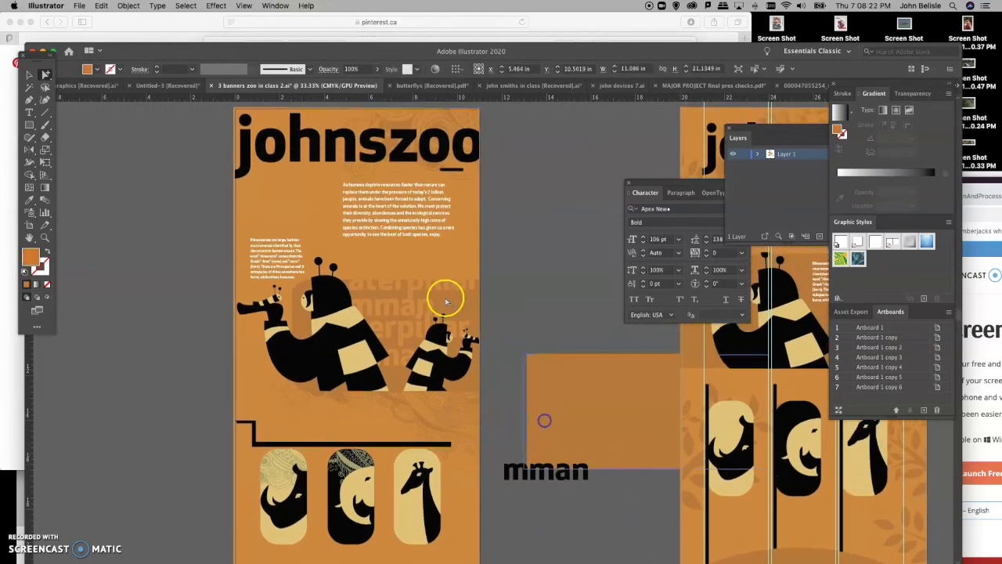
left_click(128, 5)
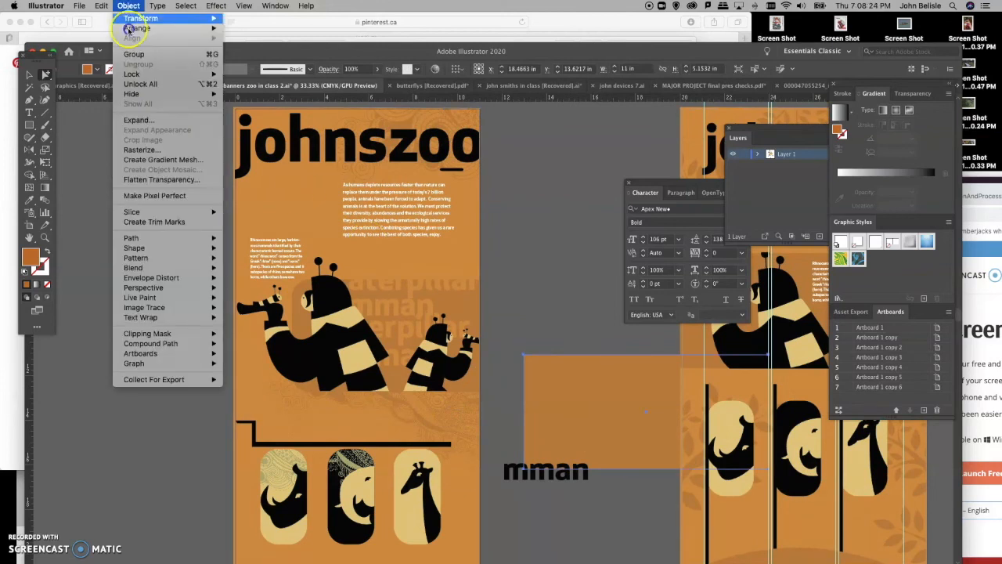
left_click(141, 83)
left_click(488, 399)
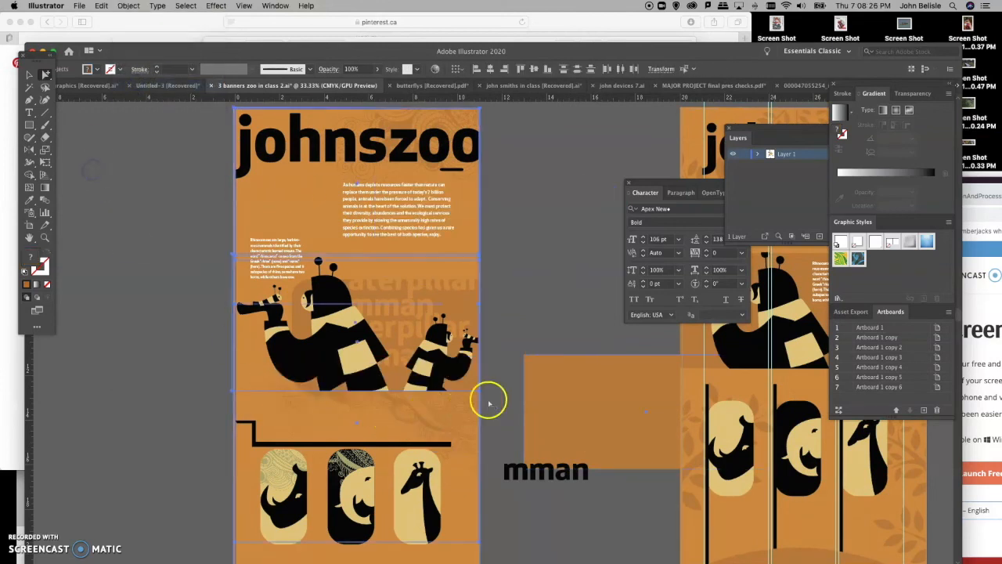
left_click(415, 421)
left_click(419, 425)
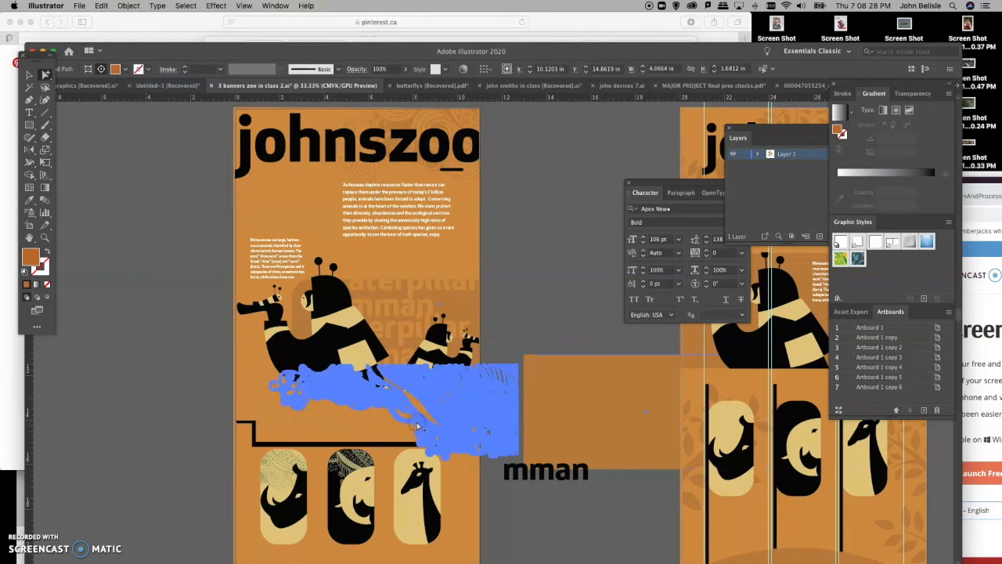
left_click_drag(416, 420, 418, 444)
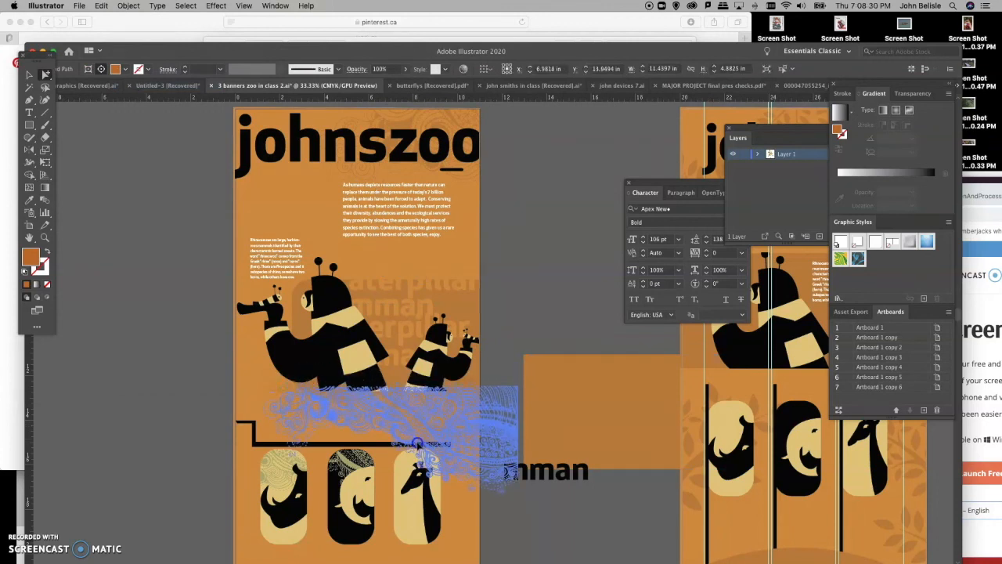
left_click(158, 346)
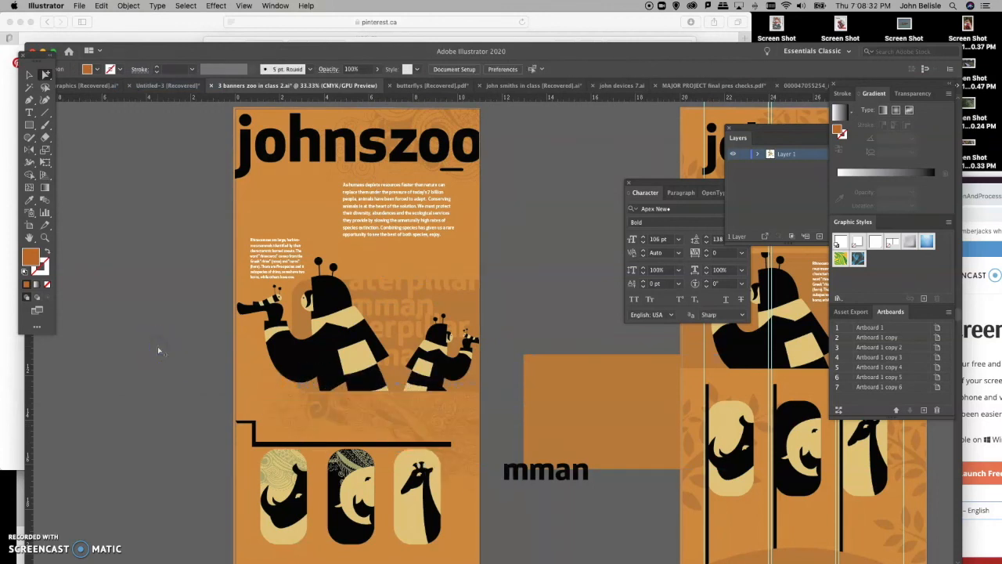
Delete the spare orange rectangle and the "mman" text beside the banner, and hide the guides
scroll(158, 346, "down", 1)
scroll(157, 346, "down", 4)
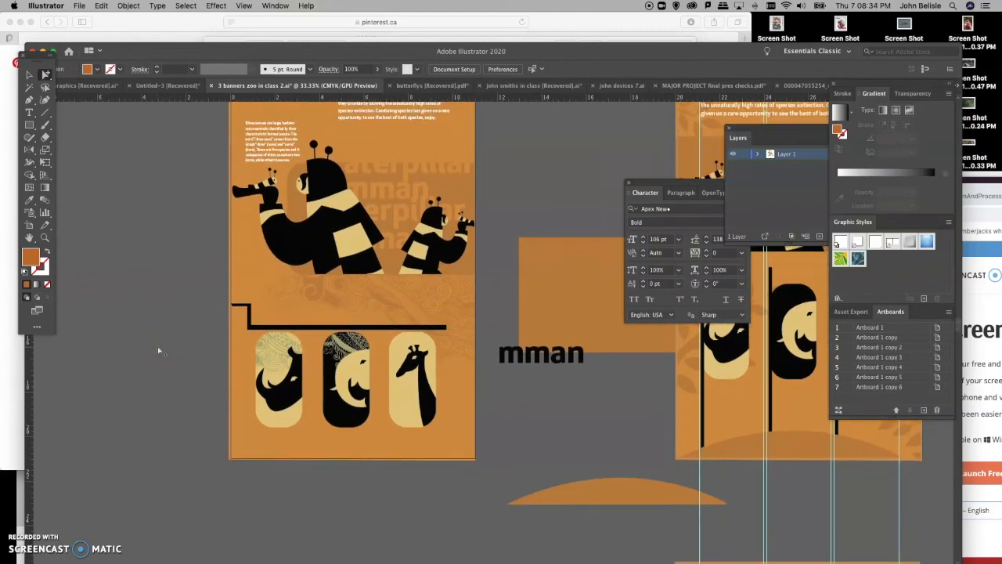
scroll(157, 346, "right", 2)
scroll(158, 346, "up", 6)
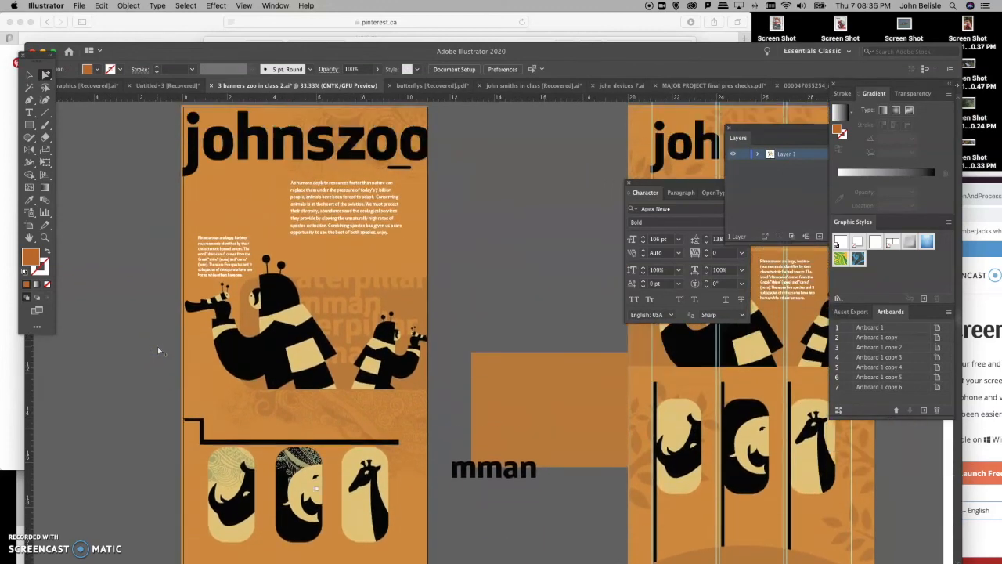
scroll(157, 346, "down", 1)
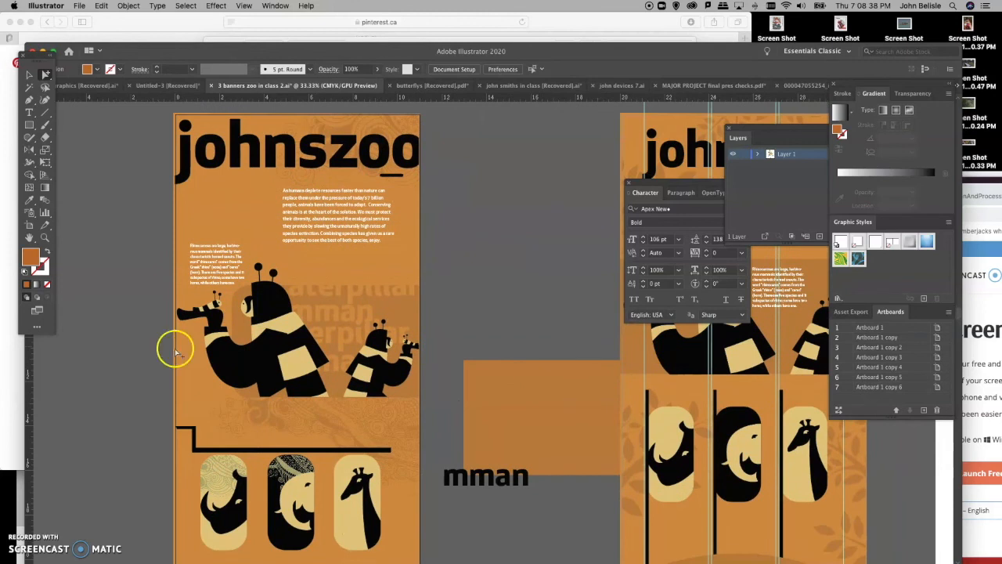
left_click(508, 389)
key("Delete")
left_click(455, 472)
key("Delete")
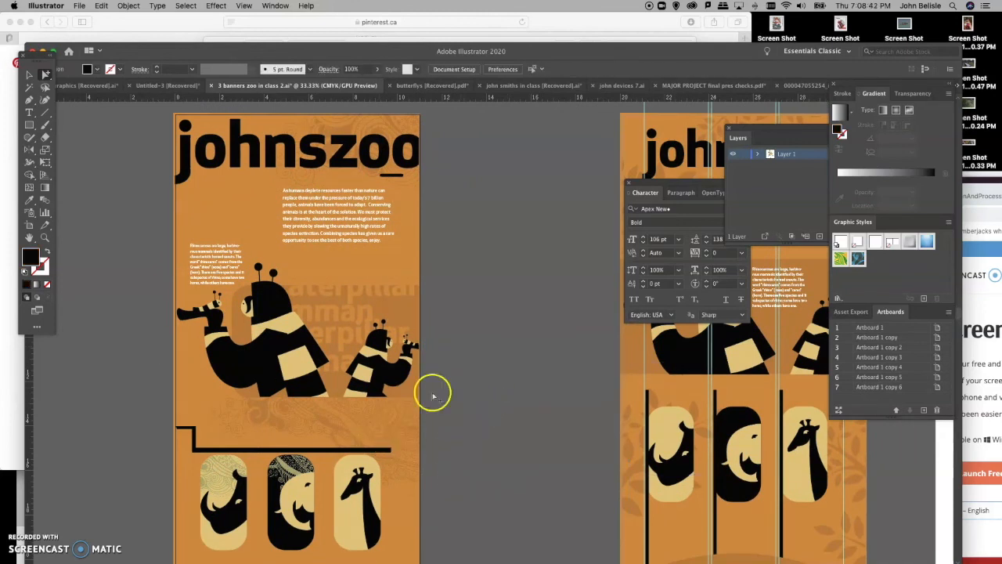
key("super+semicolon")
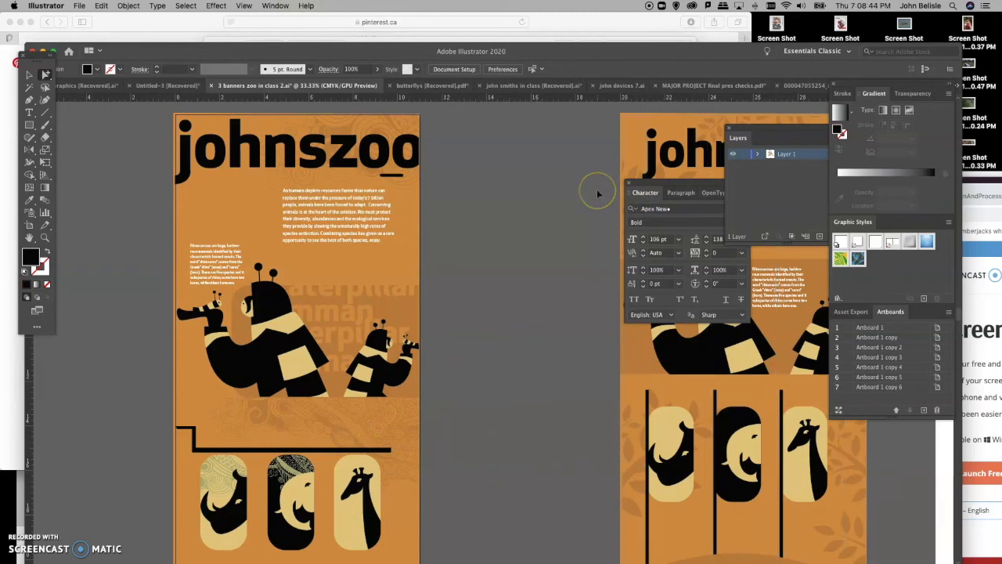
Examine the original johnszoo banner with flag poles, from its title down to the hill, for comparison with the revised version
scroll(465, 229, "right", 10)
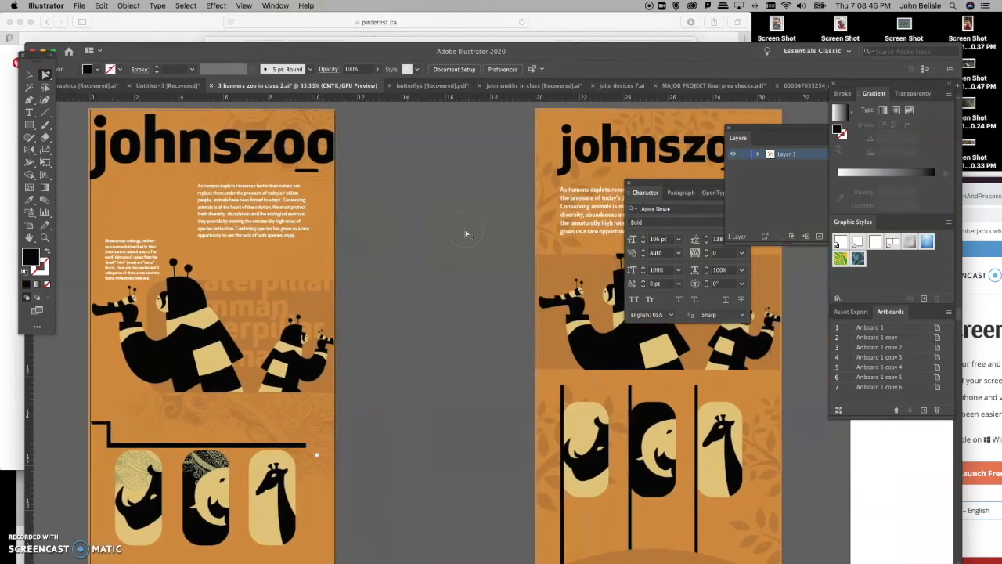
scroll(465, 232, "right", 5)
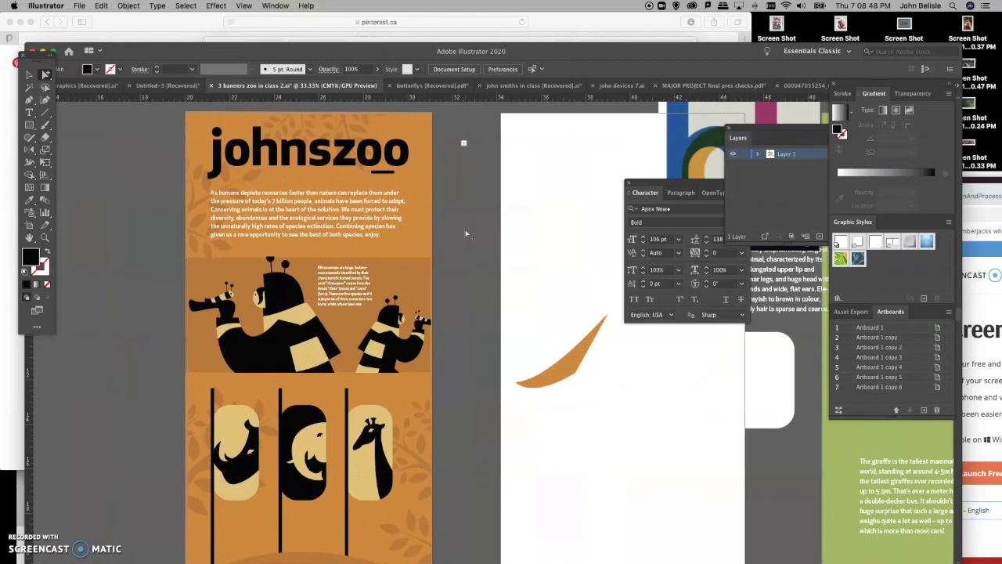
left_click(384, 159)
left_click(149, 131)
key("super+;")
key("super+;")
left_click(123, 174)
left_click(151, 243)
scroll(490, 294, "down", 3)
left_click(217, 238)
left_click(129, 237)
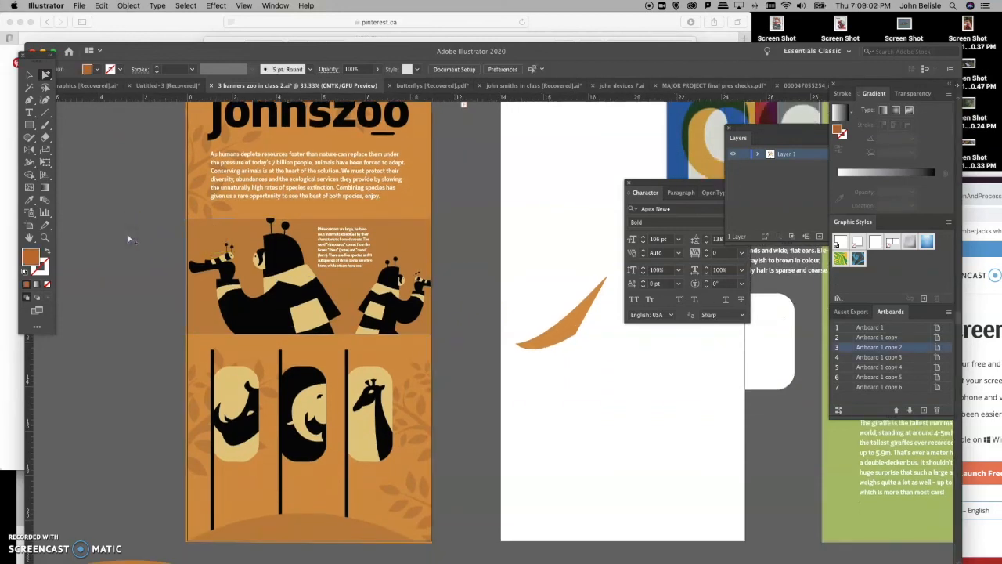
scroll(480, 351, "down", 3)
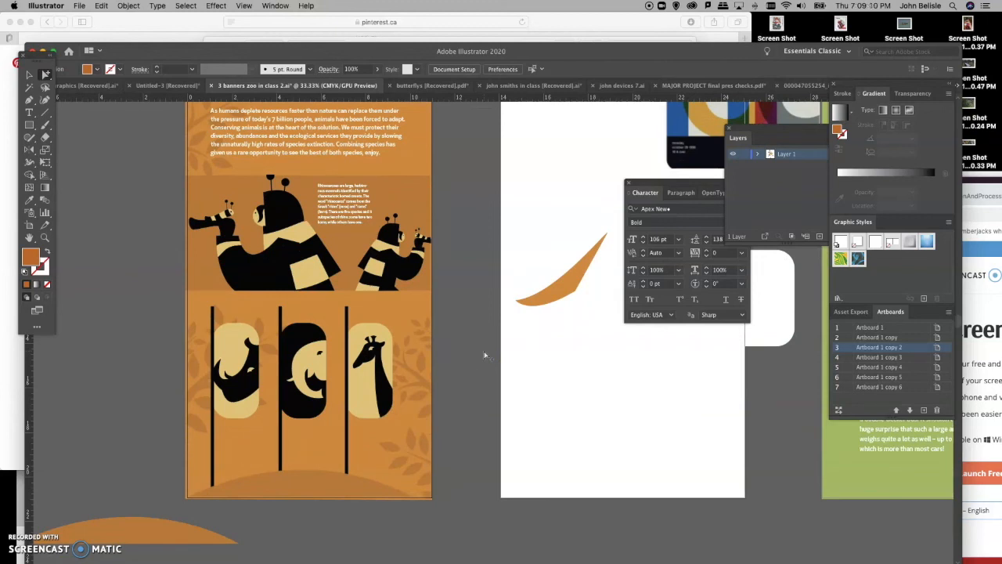
scroll(484, 356, "up", 5)
scroll(484, 356, "down", 5)
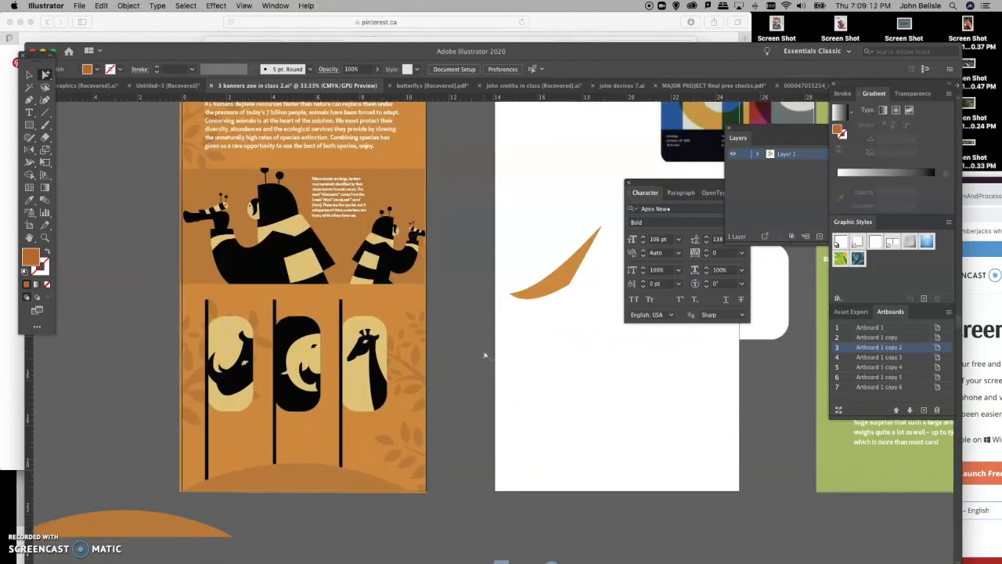
scroll(473, 348, "up", 5)
scroll(473, 348, "left", 2)
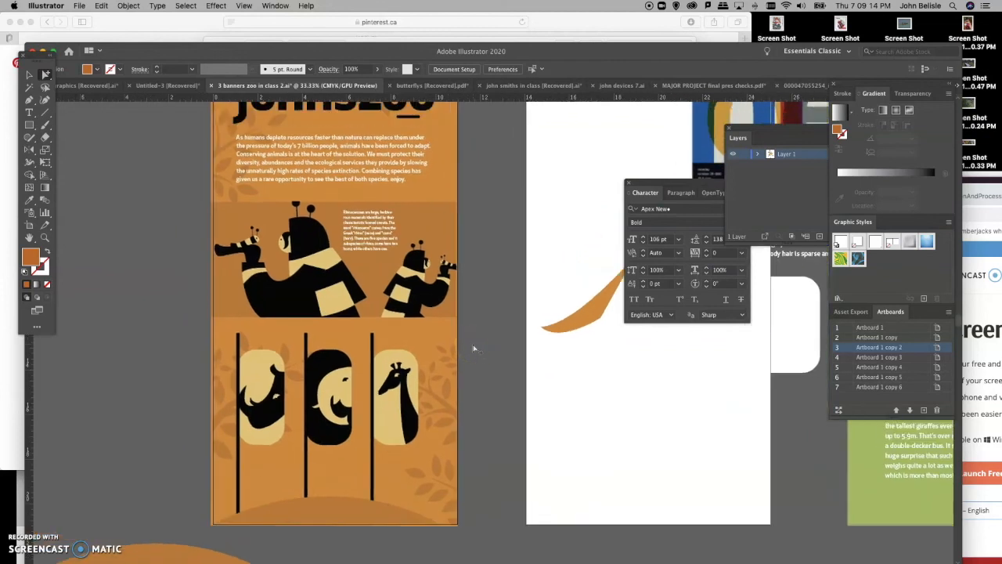
scroll(473, 348, "up", 2)
scroll(472, 348, "right", 2)
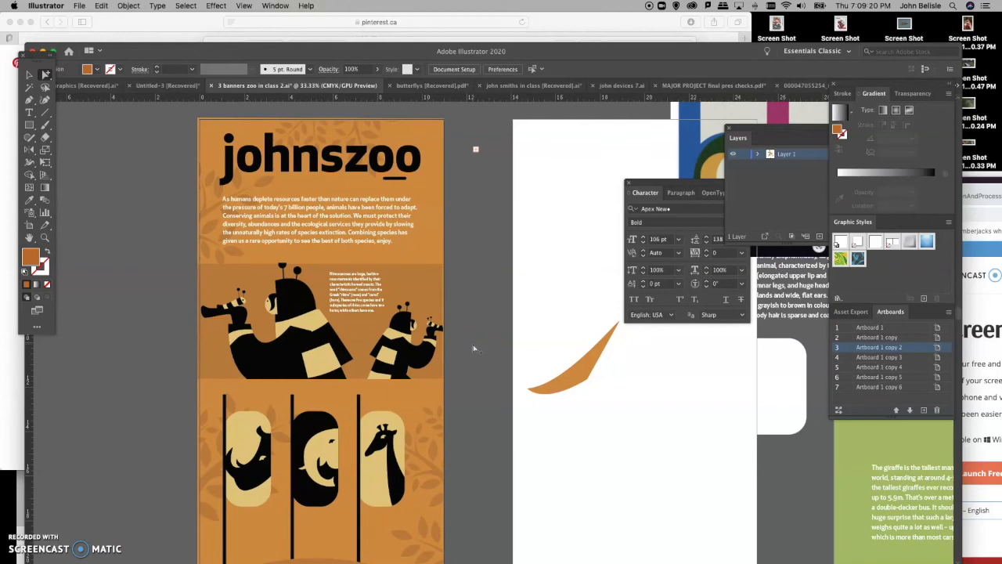
scroll(473, 347, "down", 2)
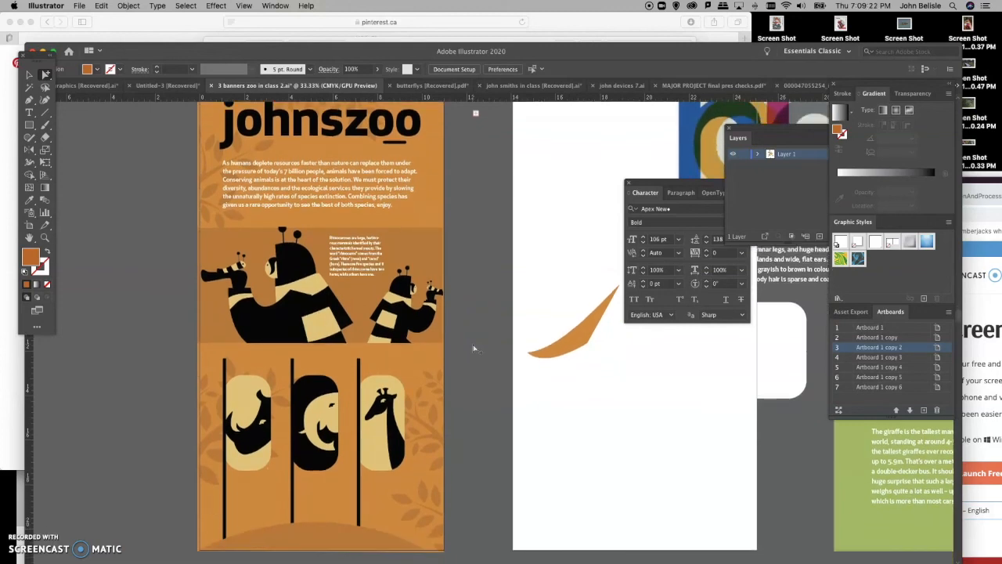
scroll(483, 386, "down", 1)
scroll(483, 389, "up", 4)
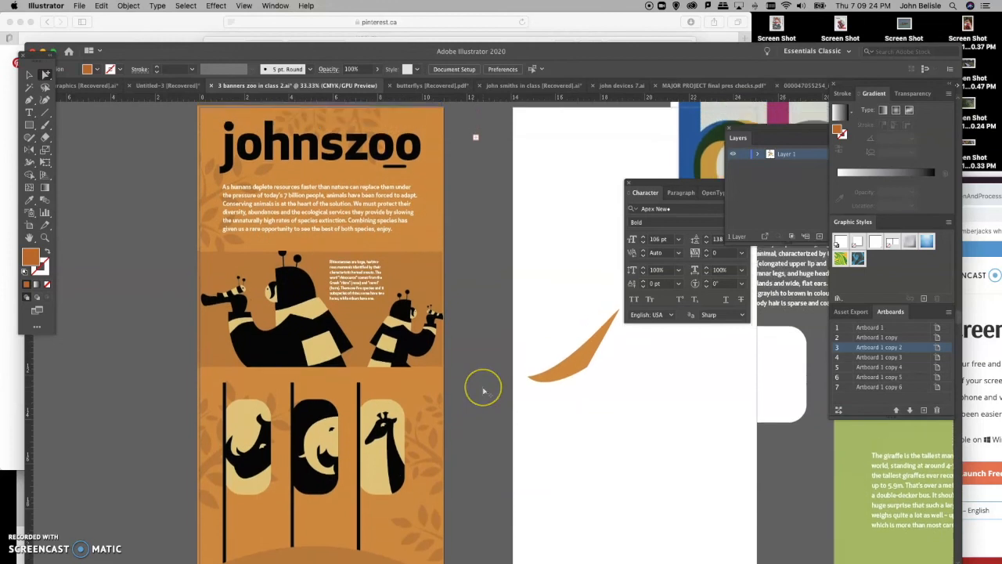
Select the tree artwork behind the giraffe flag on the original banner to inspect its outline, and deselect it
scroll(483, 390, "down", 2)
scroll(483, 390, "down", 2)
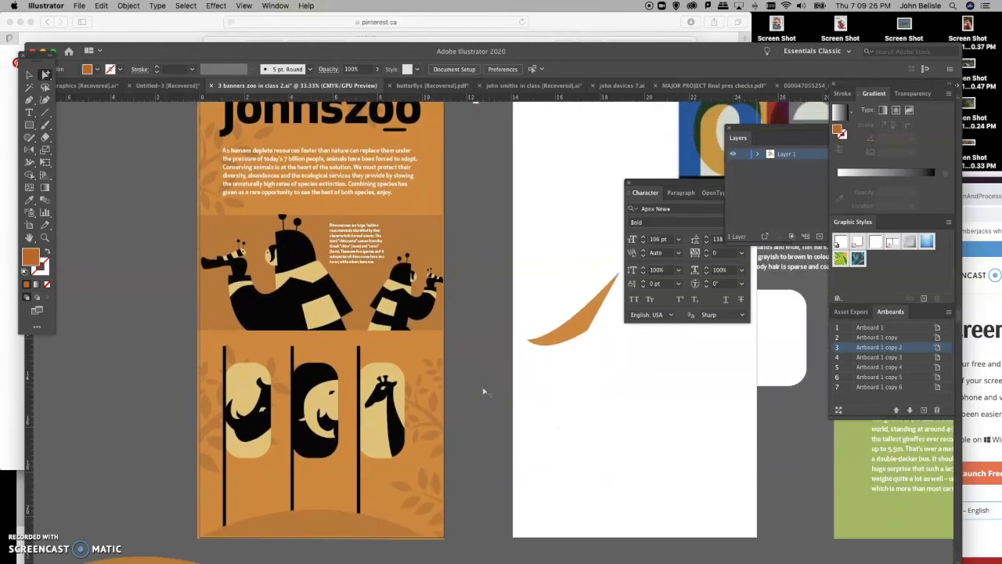
left_click(424, 411)
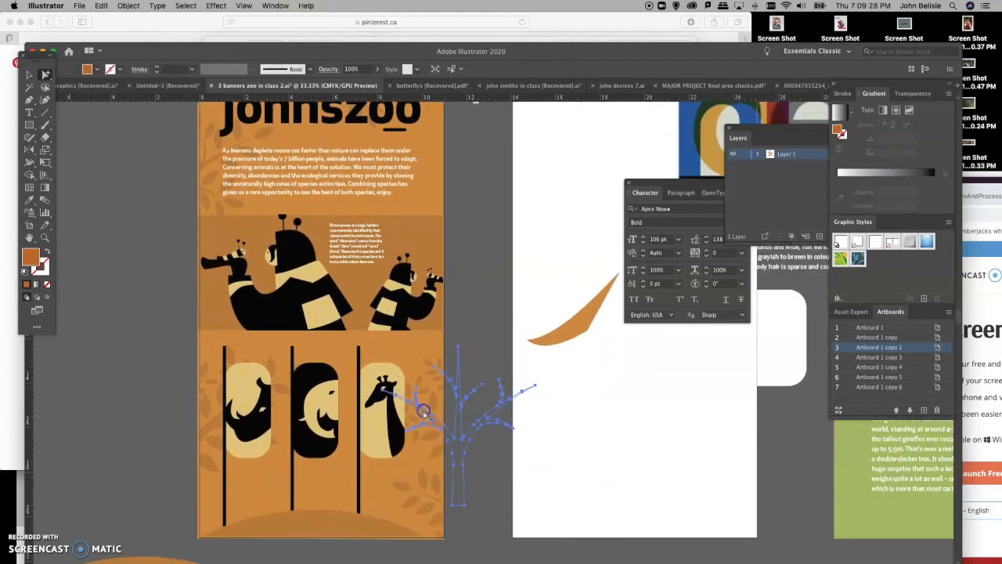
left_click(423, 411)
left_click(479, 470)
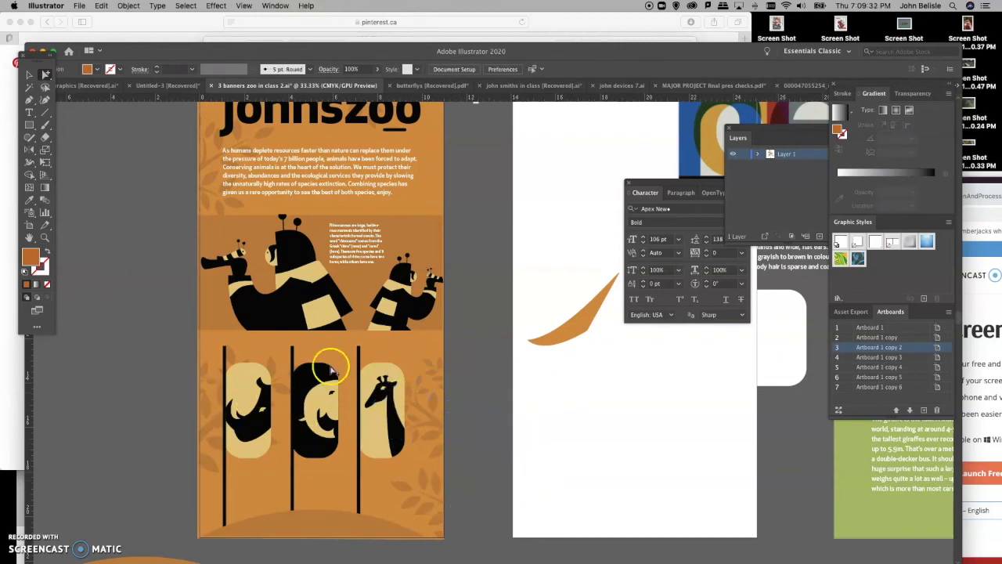
Move the leafy tree beside the original banner's title slightly down and to the right, further behind the intro text
scroll(333, 313, "up", 4)
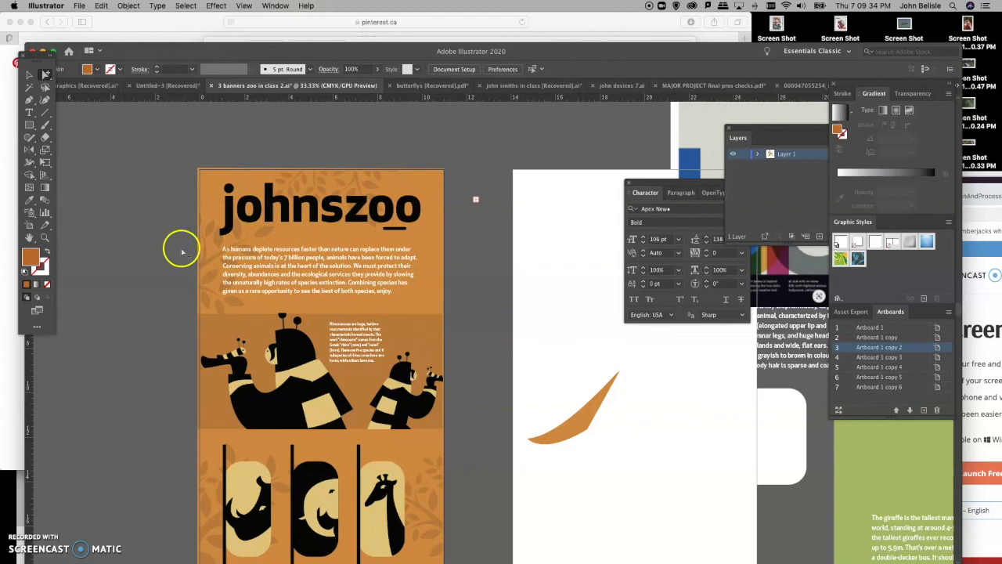
left_click(219, 242)
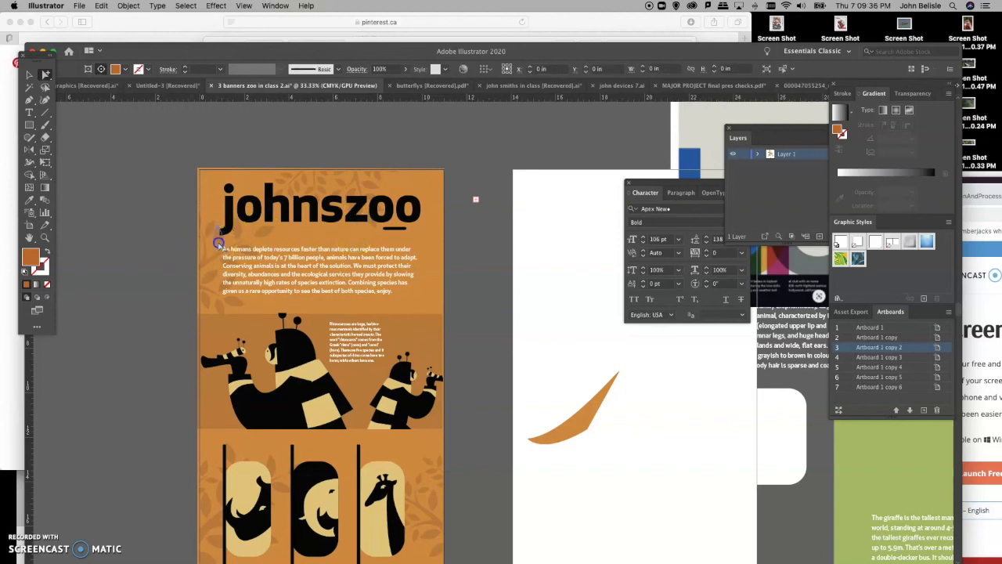
left_click(239, 224)
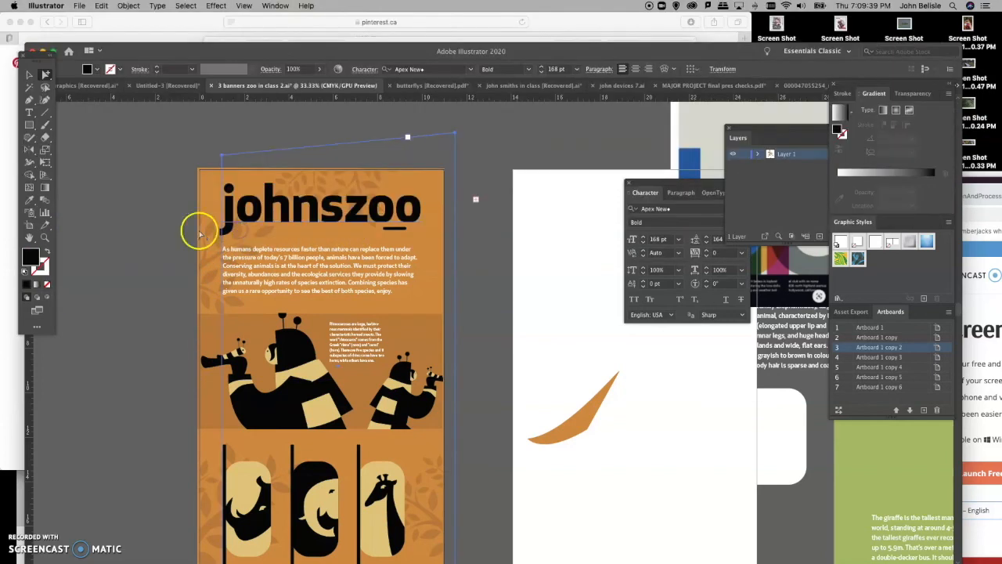
left_click(203, 230)
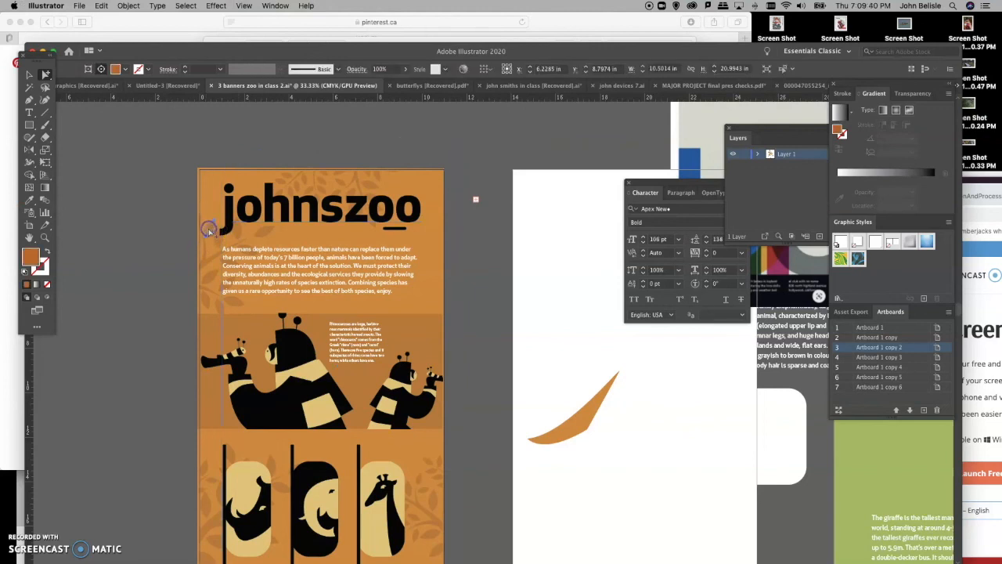
left_click_drag(209, 229, 230, 247)
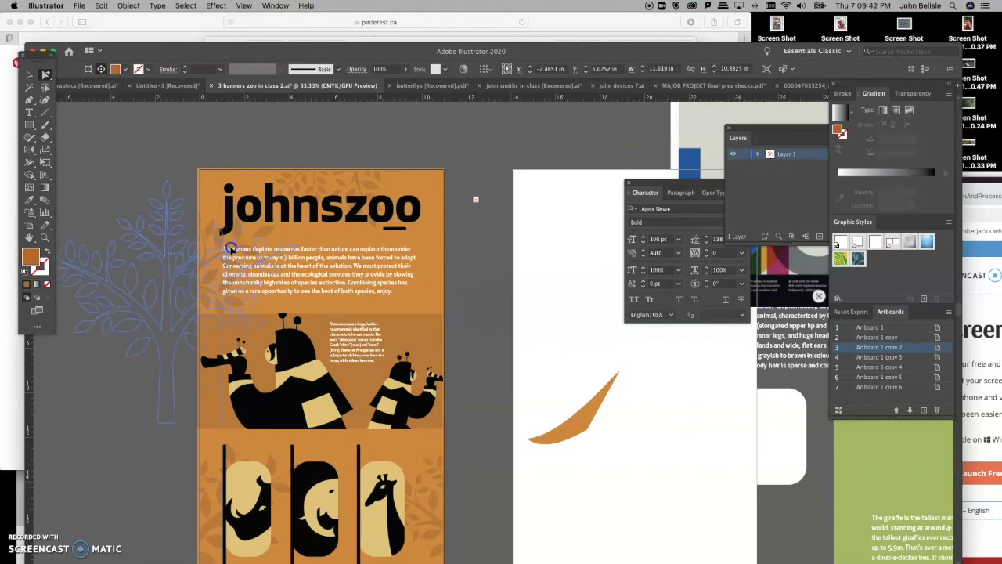
left_click(140, 168)
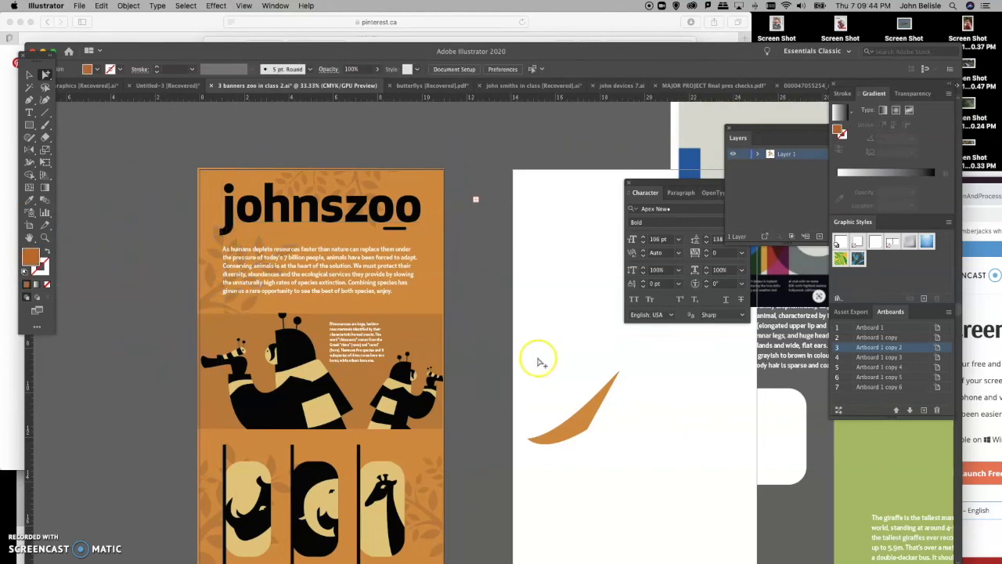
Compare the original flag-pole banner with the revised stepped-bar banner, from their titles down to the animal flags
scroll(540, 361, "down", 5)
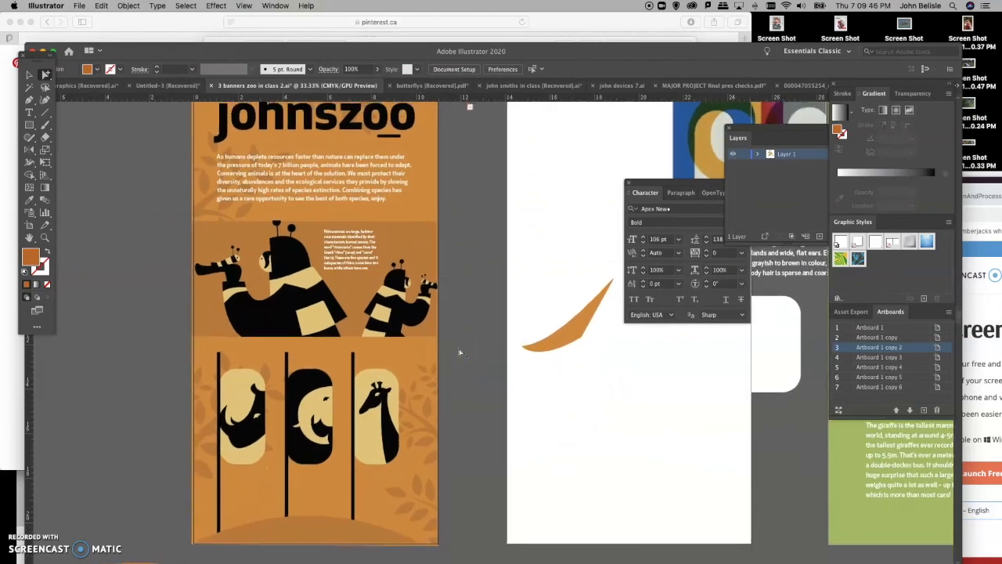
scroll(460, 351, "up", 4)
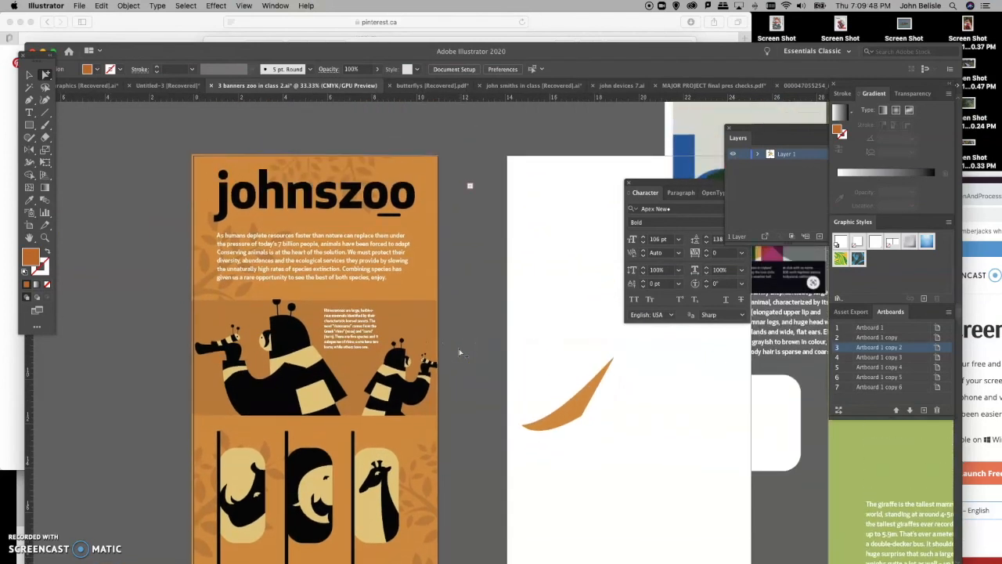
scroll(459, 351, "right", 2)
scroll(459, 351, "down", 2)
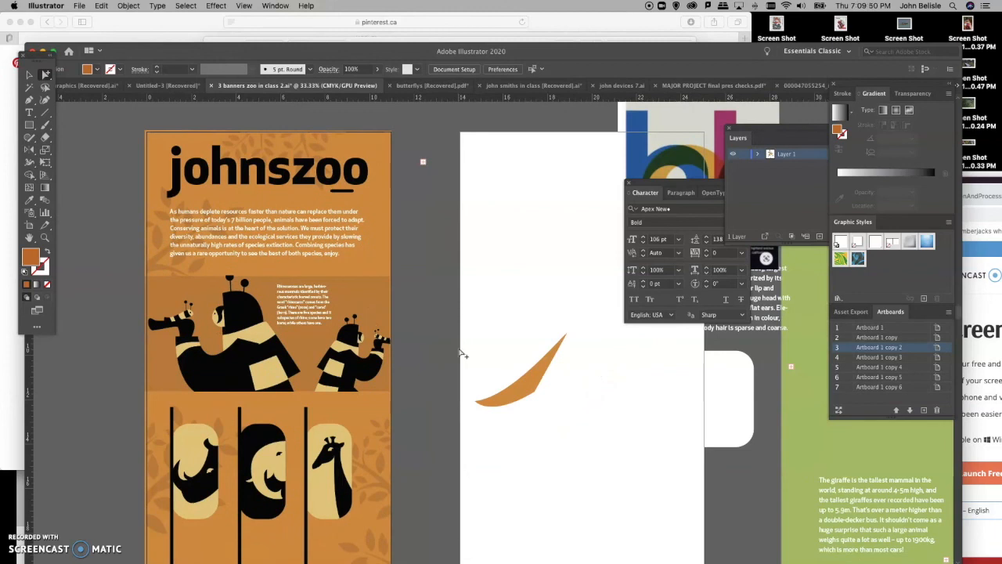
scroll(462, 354, "down", 1)
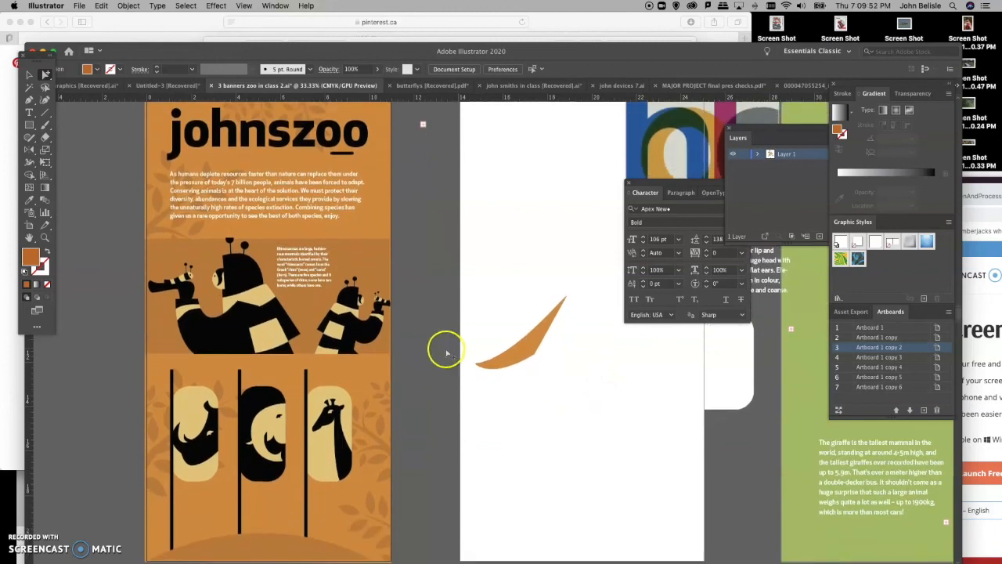
scroll(406, 348, "up", 1)
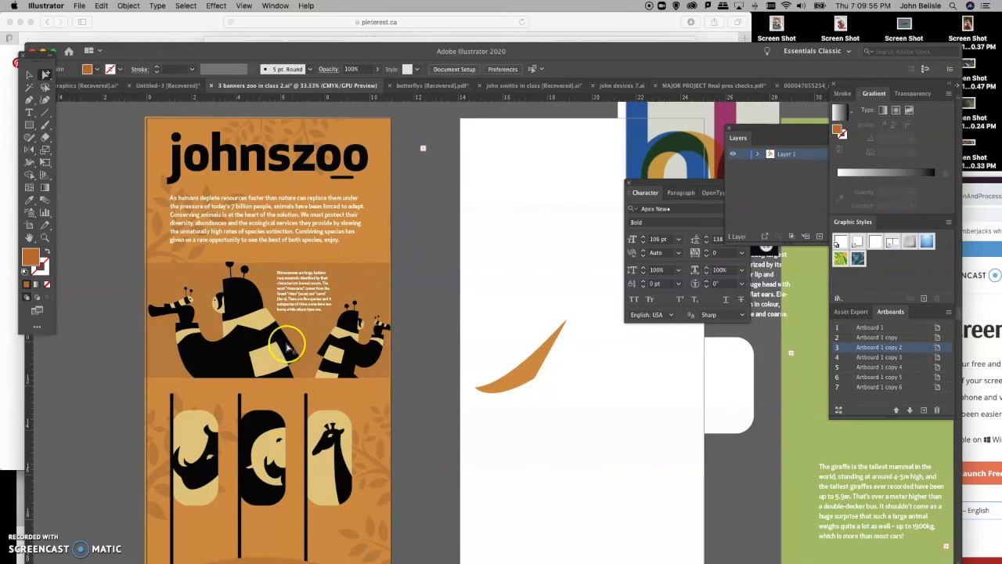
scroll(287, 345, "left", 10)
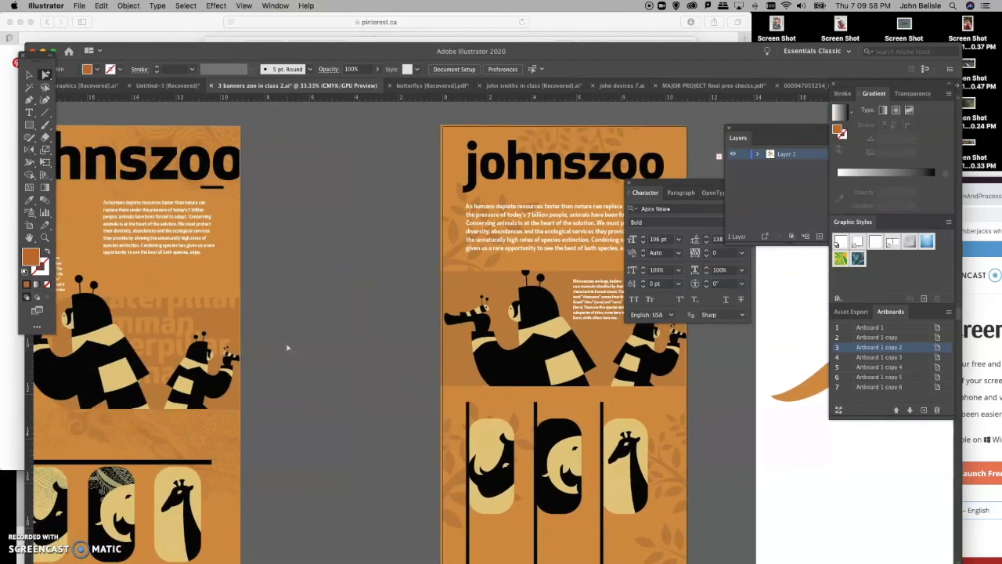
scroll(287, 346, "left", 3)
scroll(286, 346, "down", 1)
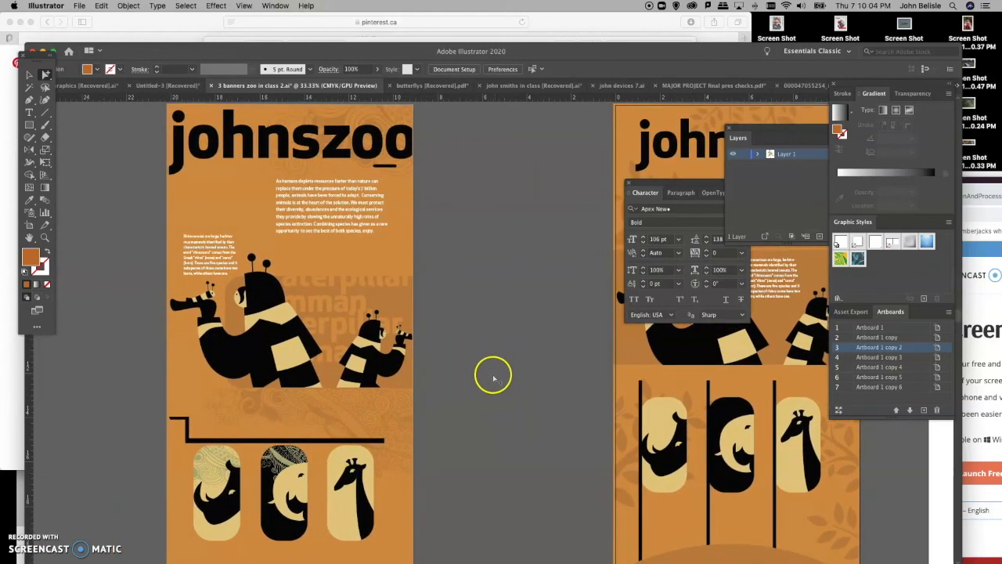
scroll(493, 379, "up", 2)
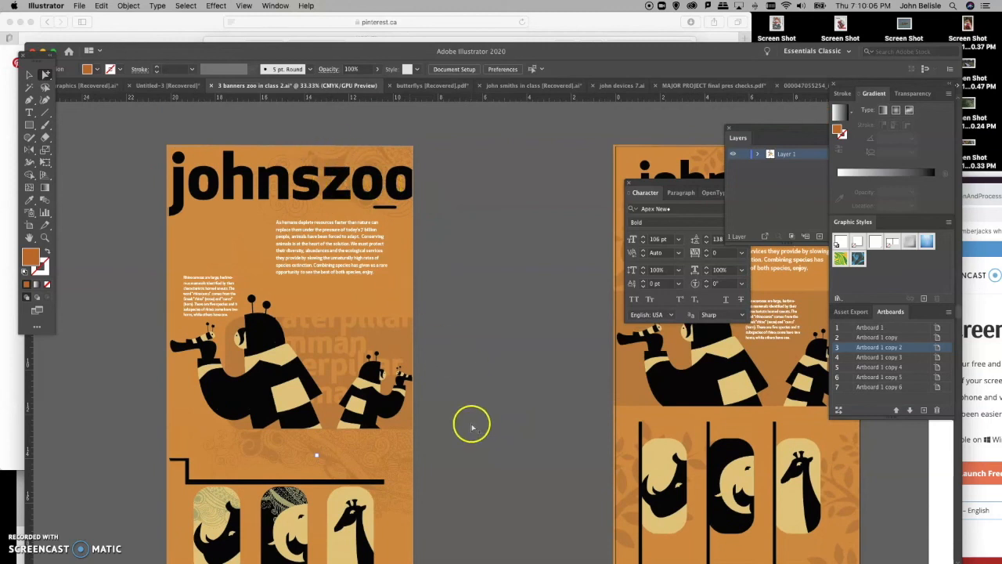
scroll(471, 427, "down", 3)
scroll(509, 352, "down", 7)
scroll(509, 351, "up", 7)
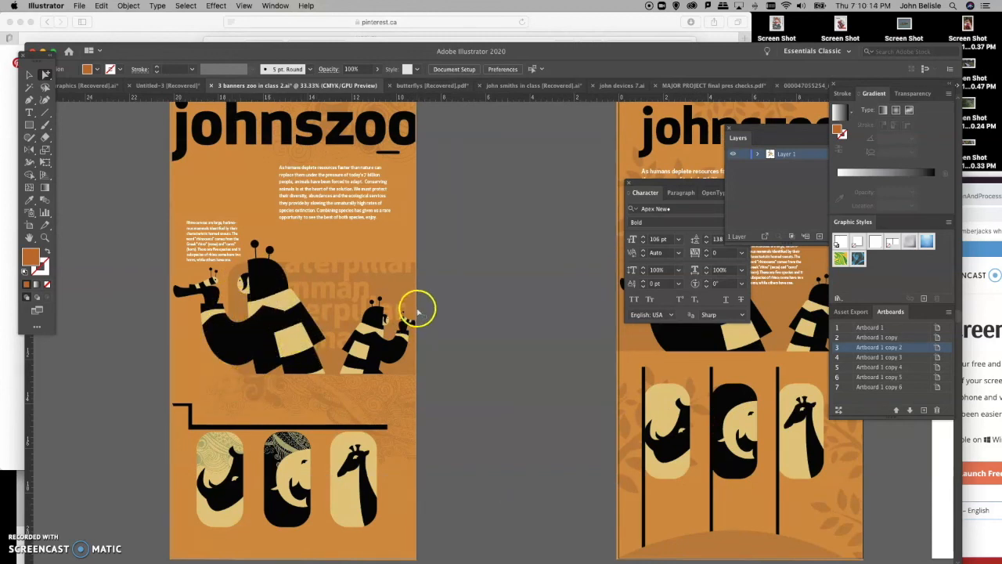
scroll(462, 311, "down", 2)
scroll(462, 311, "right", 2)
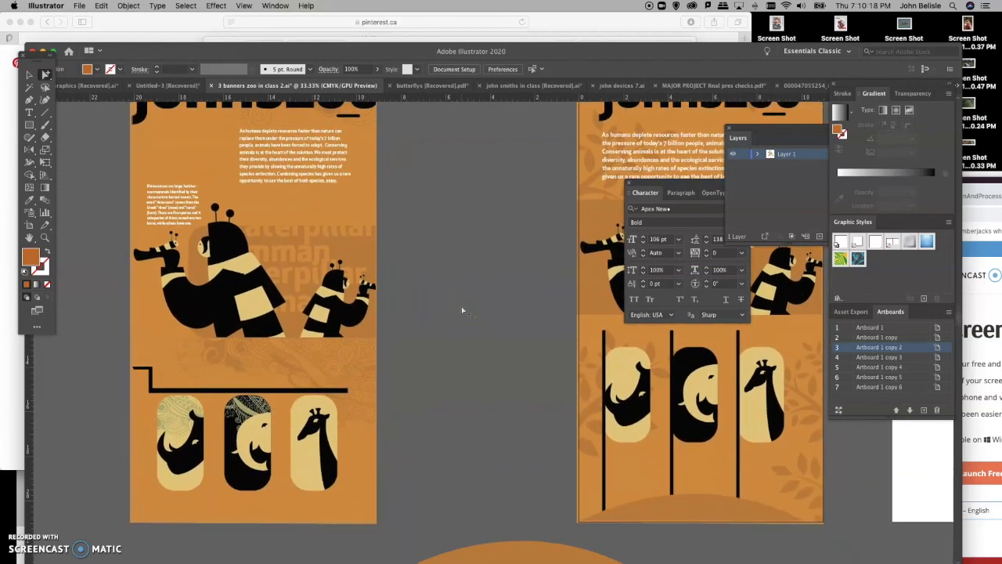
scroll(462, 311, "up", 2)
scroll(461, 311, "down", 3)
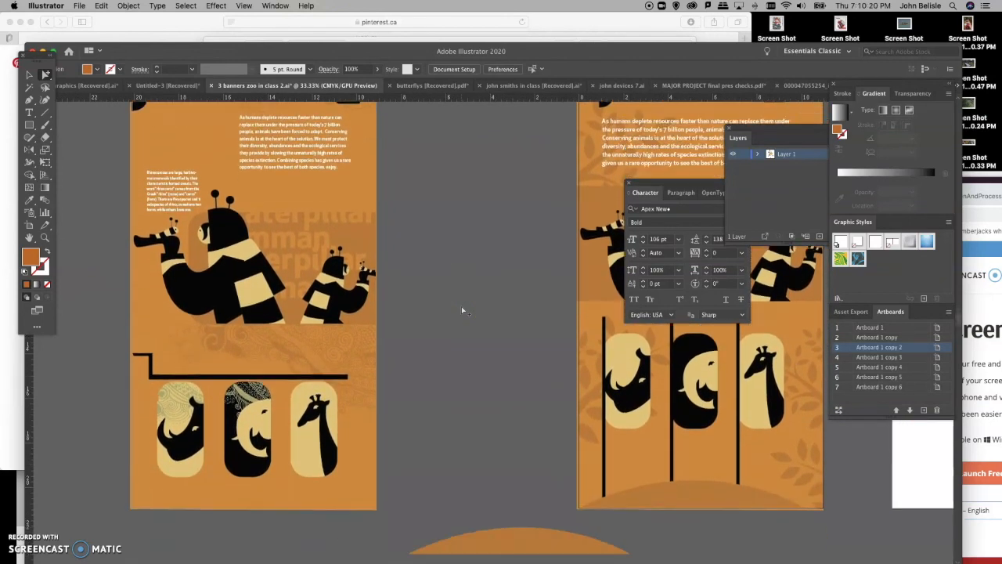
scroll(462, 310, "right", 6)
scroll(462, 311, "up", 3)
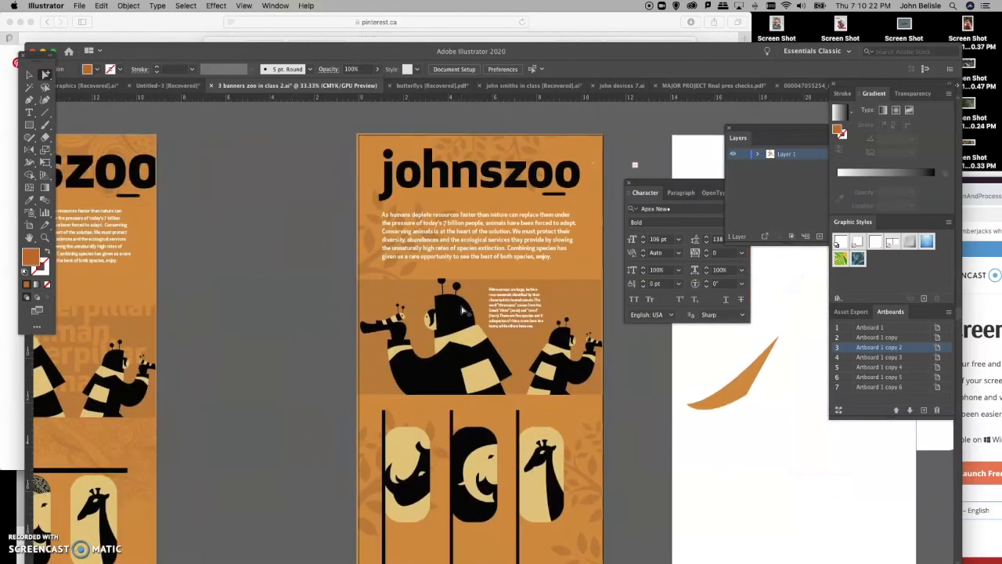
scroll(461, 311, "left", 6)
scroll(462, 310, "down", 2)
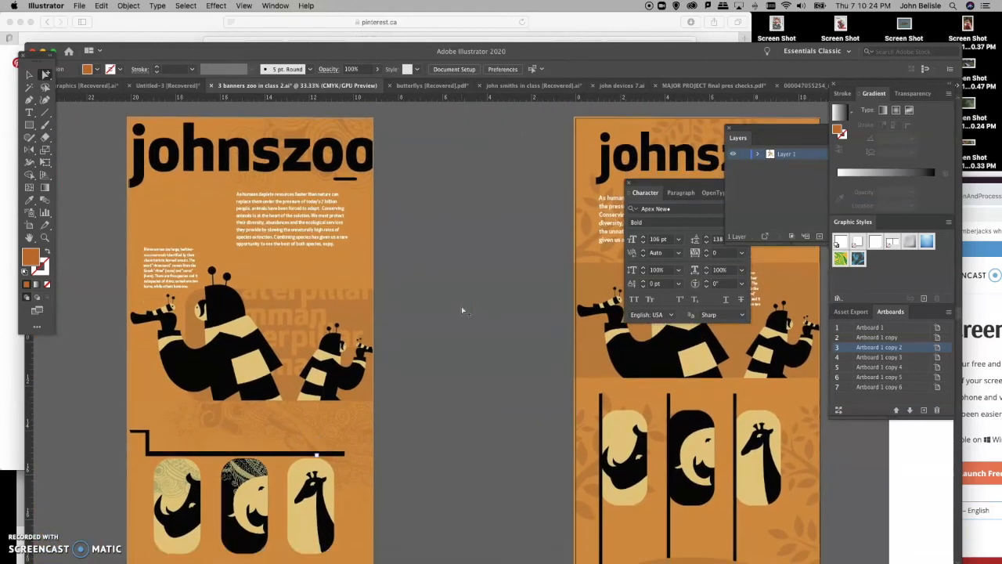
scroll(462, 311, "up", 2)
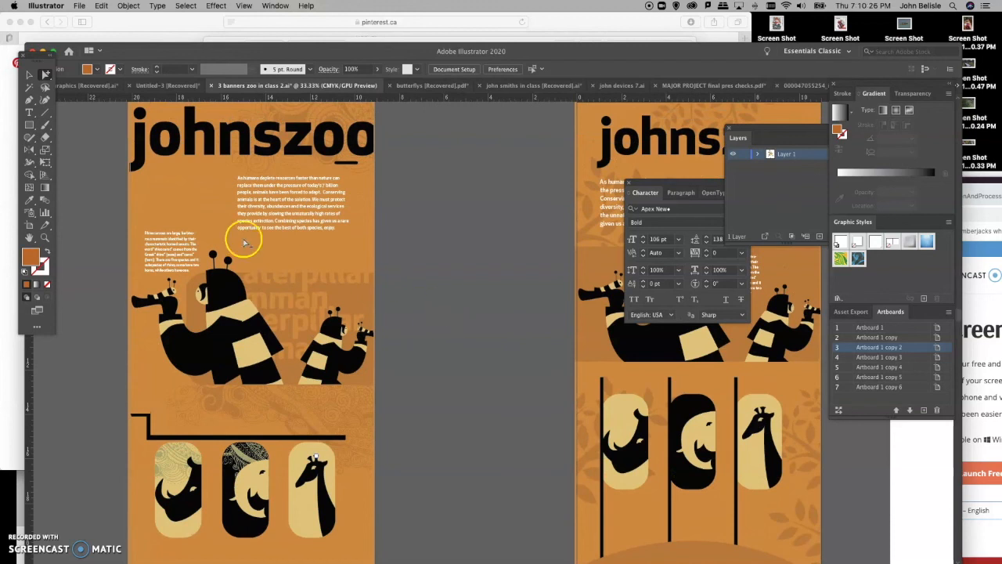
Zoom in on the revised banner's striped figures and background lettering, and hide the floating panels to examine them unobstructed
left_click(45, 238)
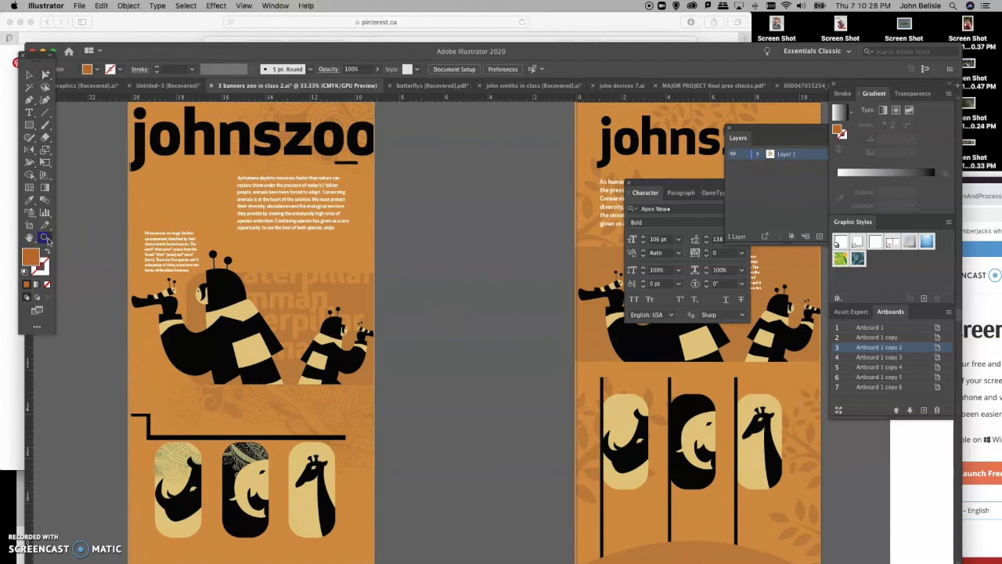
left_click_drag(90, 224, 256, 325)
scroll(256, 324, "down", 5)
scroll(256, 324, "right", 4)
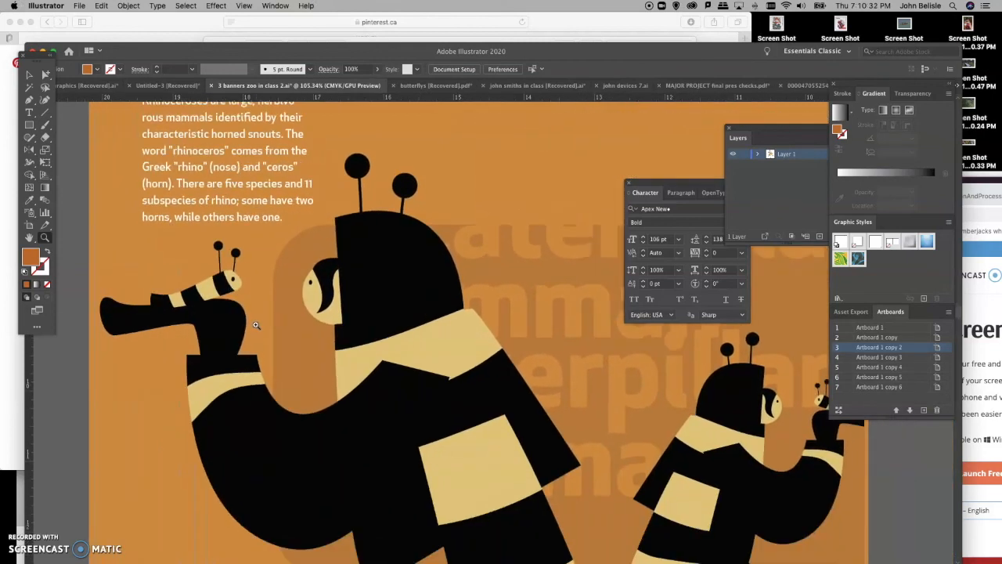
scroll(256, 324, "down", 3)
scroll(256, 325, "right", 3)
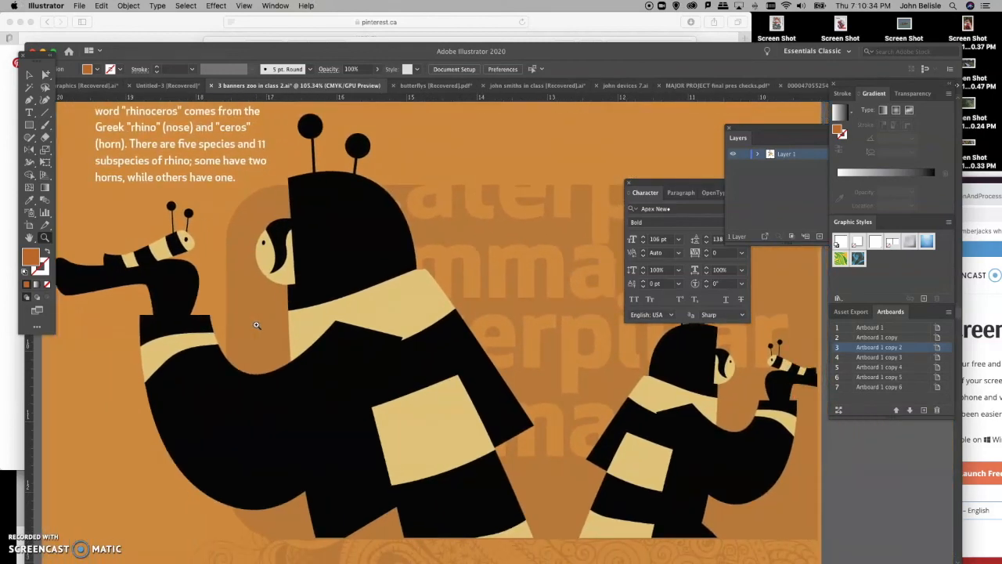
scroll(256, 324, "down", 1)
scroll(256, 324, "right", 1)
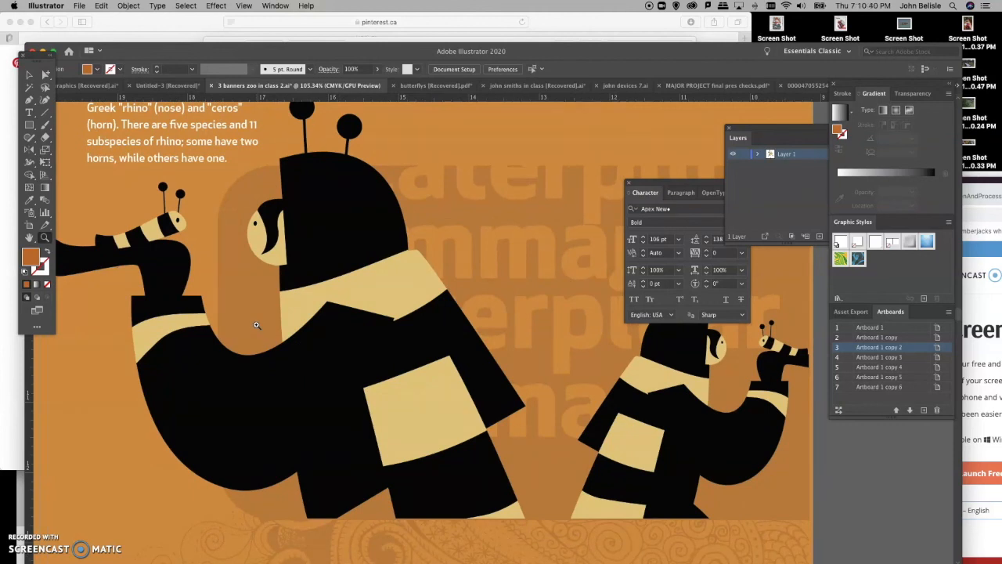
scroll(256, 324, "down", 1)
scroll(256, 324, "right", 1)
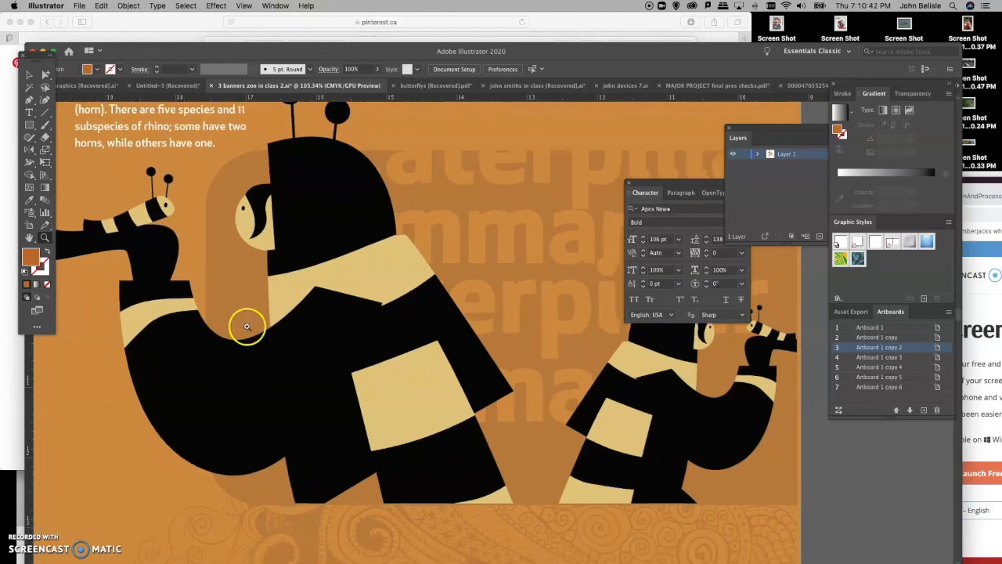
key("Tab")
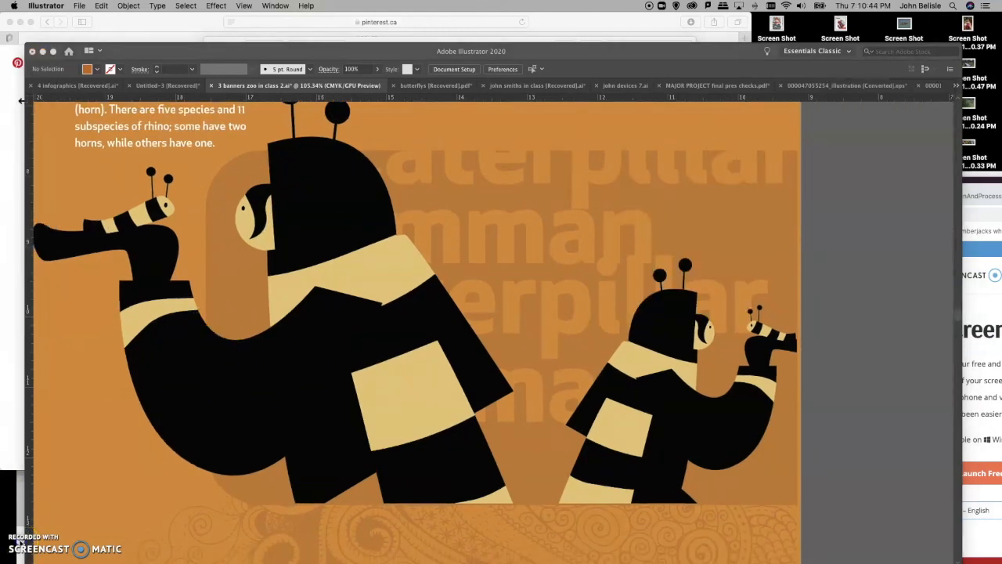